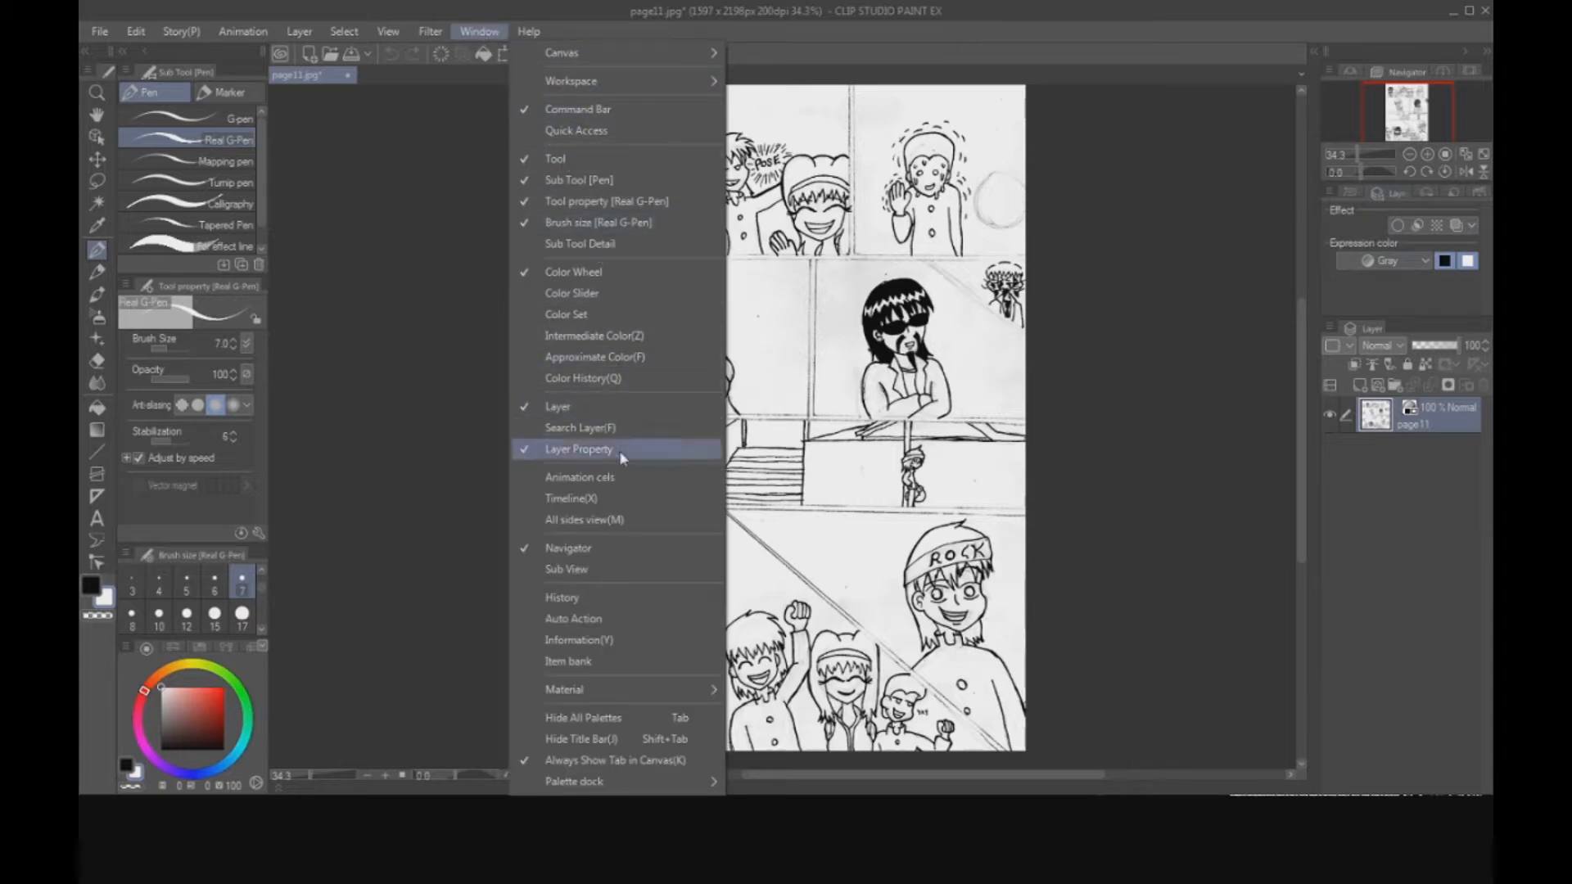
Limit the page11 layer's gray expression color to black only, making its white areas transparent.
left_click(1408, 123)
left_click_drag(1408, 123, 1408, 131)
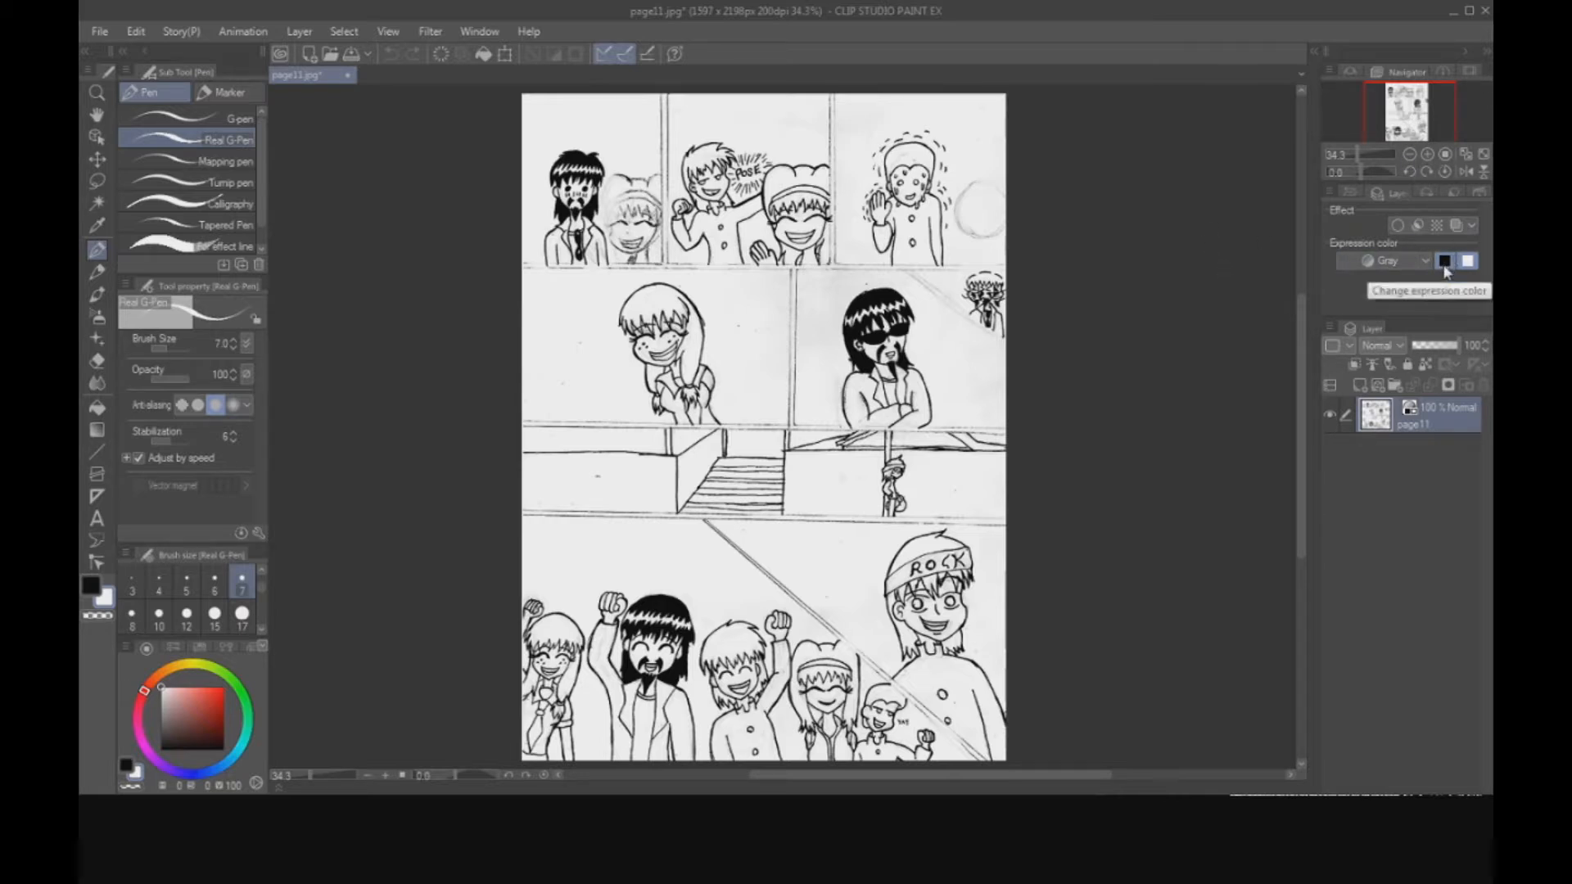
left_click(1444, 266)
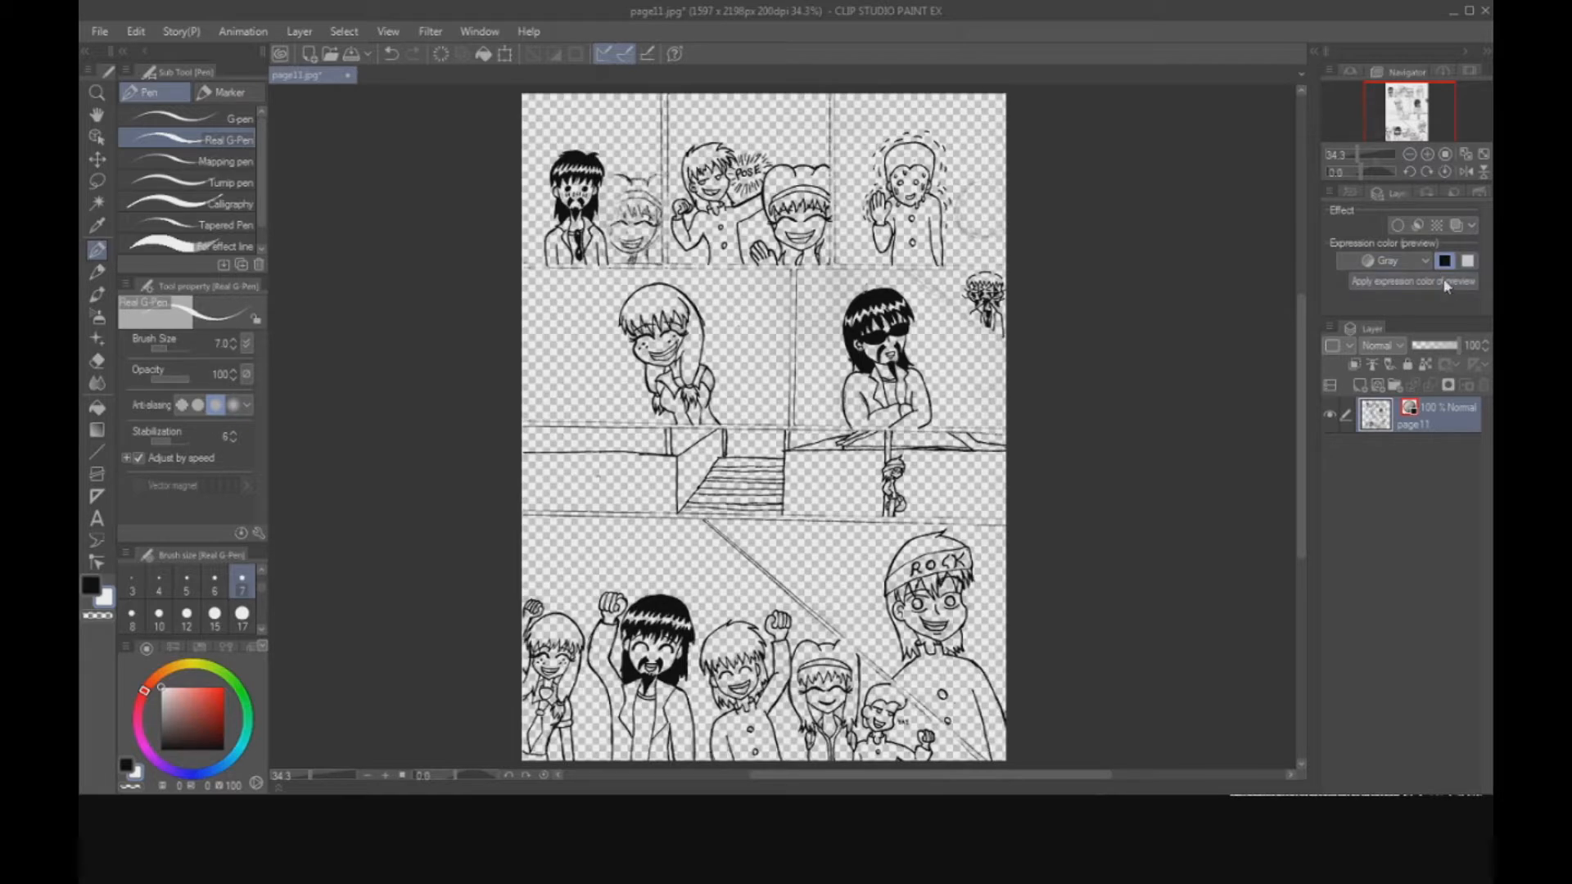
Add a new raster layer beneath page11 and fill it entirely with white.
left_click_drag(1396, 122, 1401, 132)
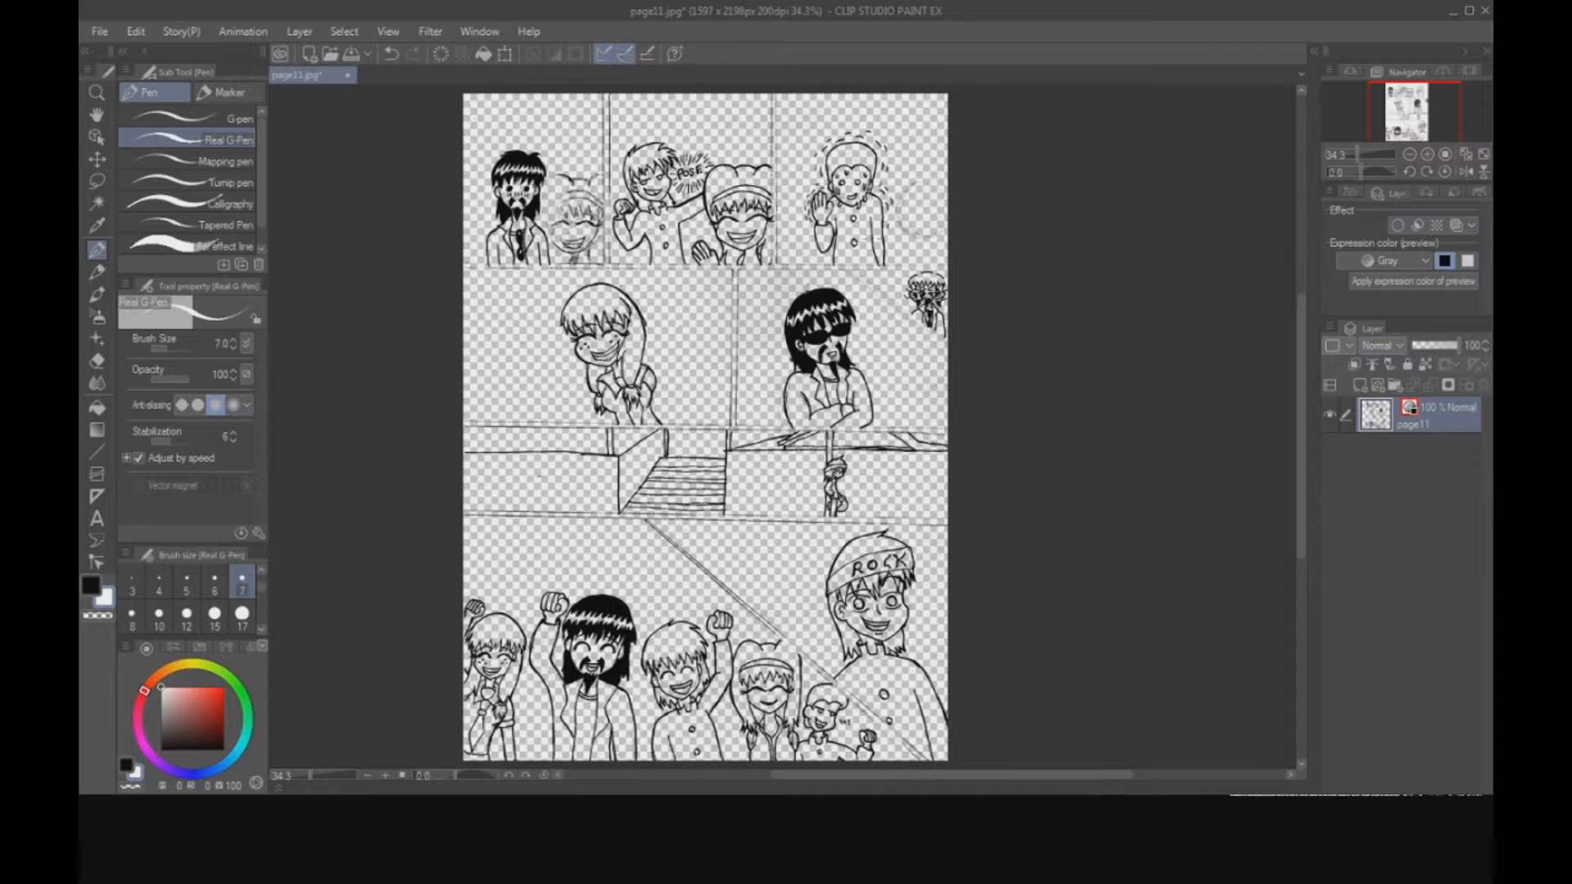
left_click(1361, 393)
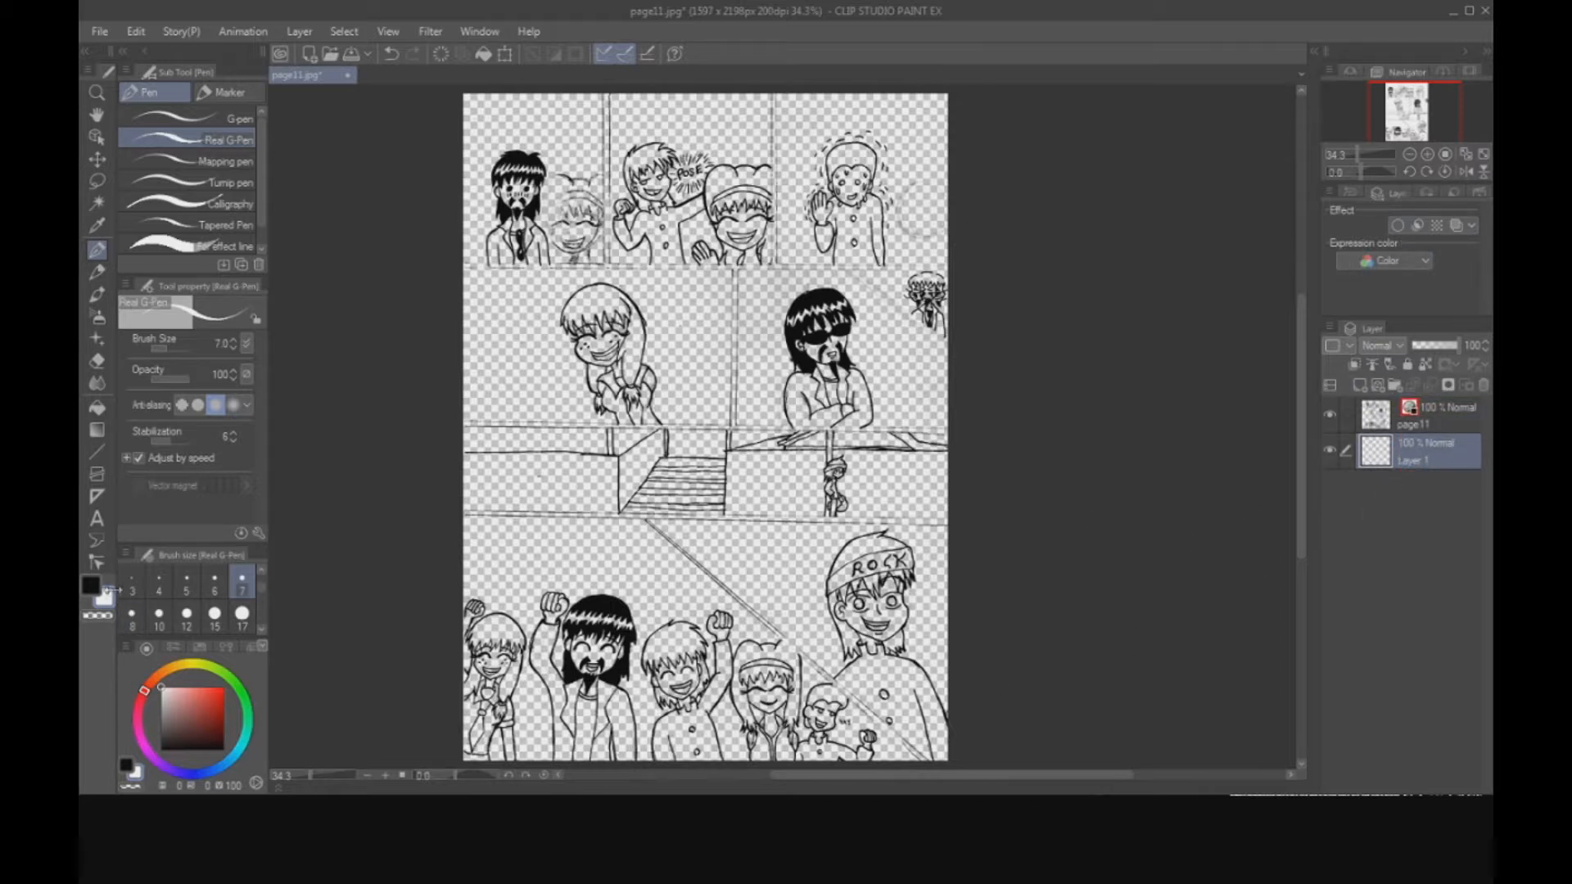
left_click(97, 407)
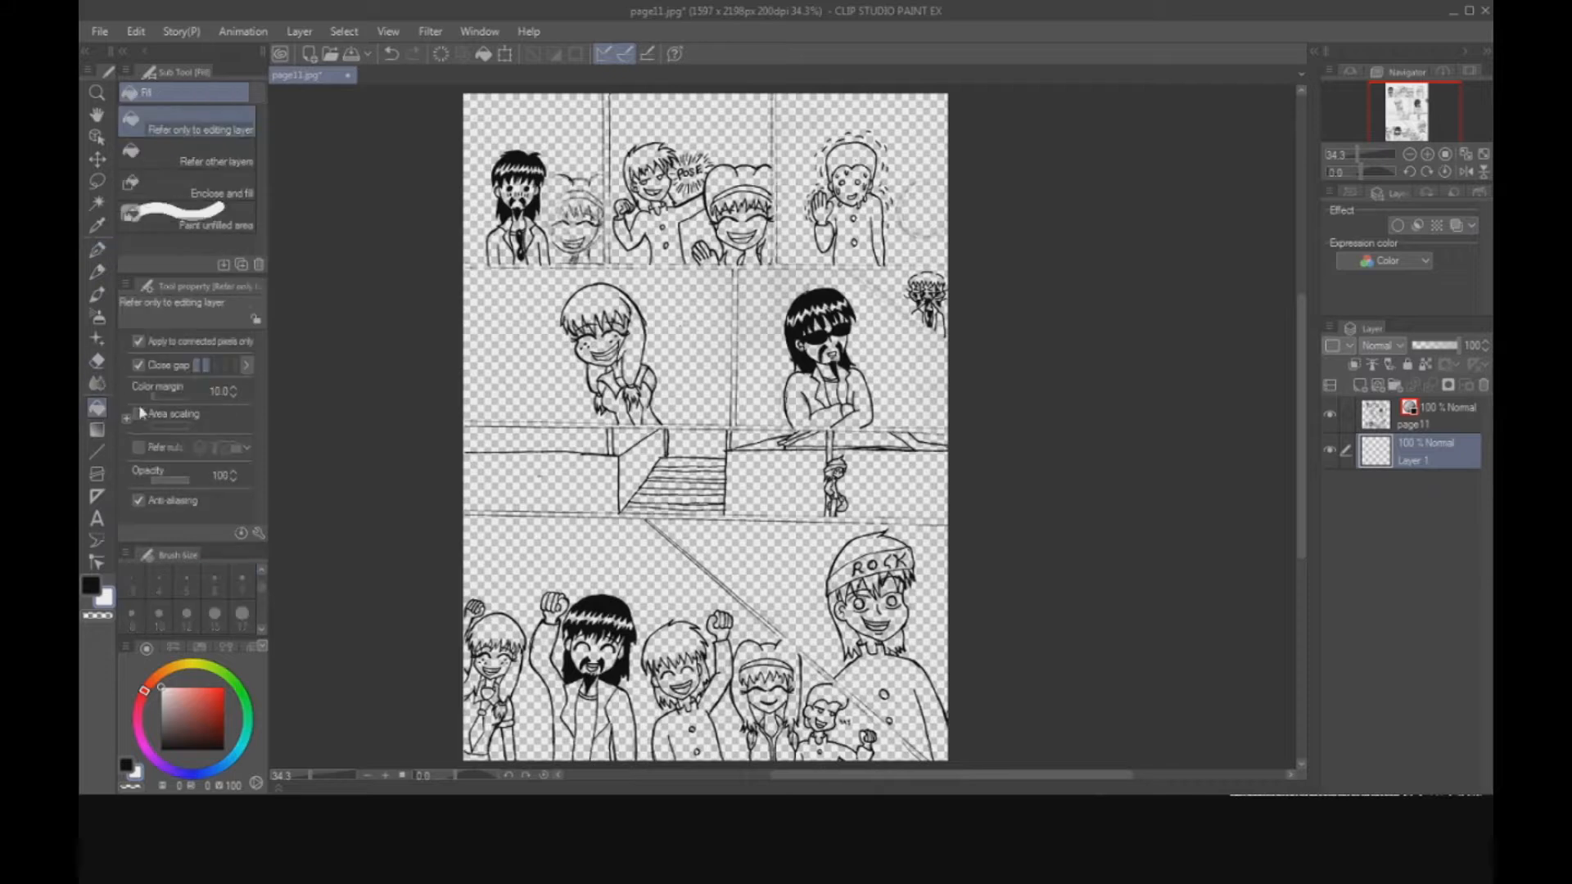
left_click(784, 424)
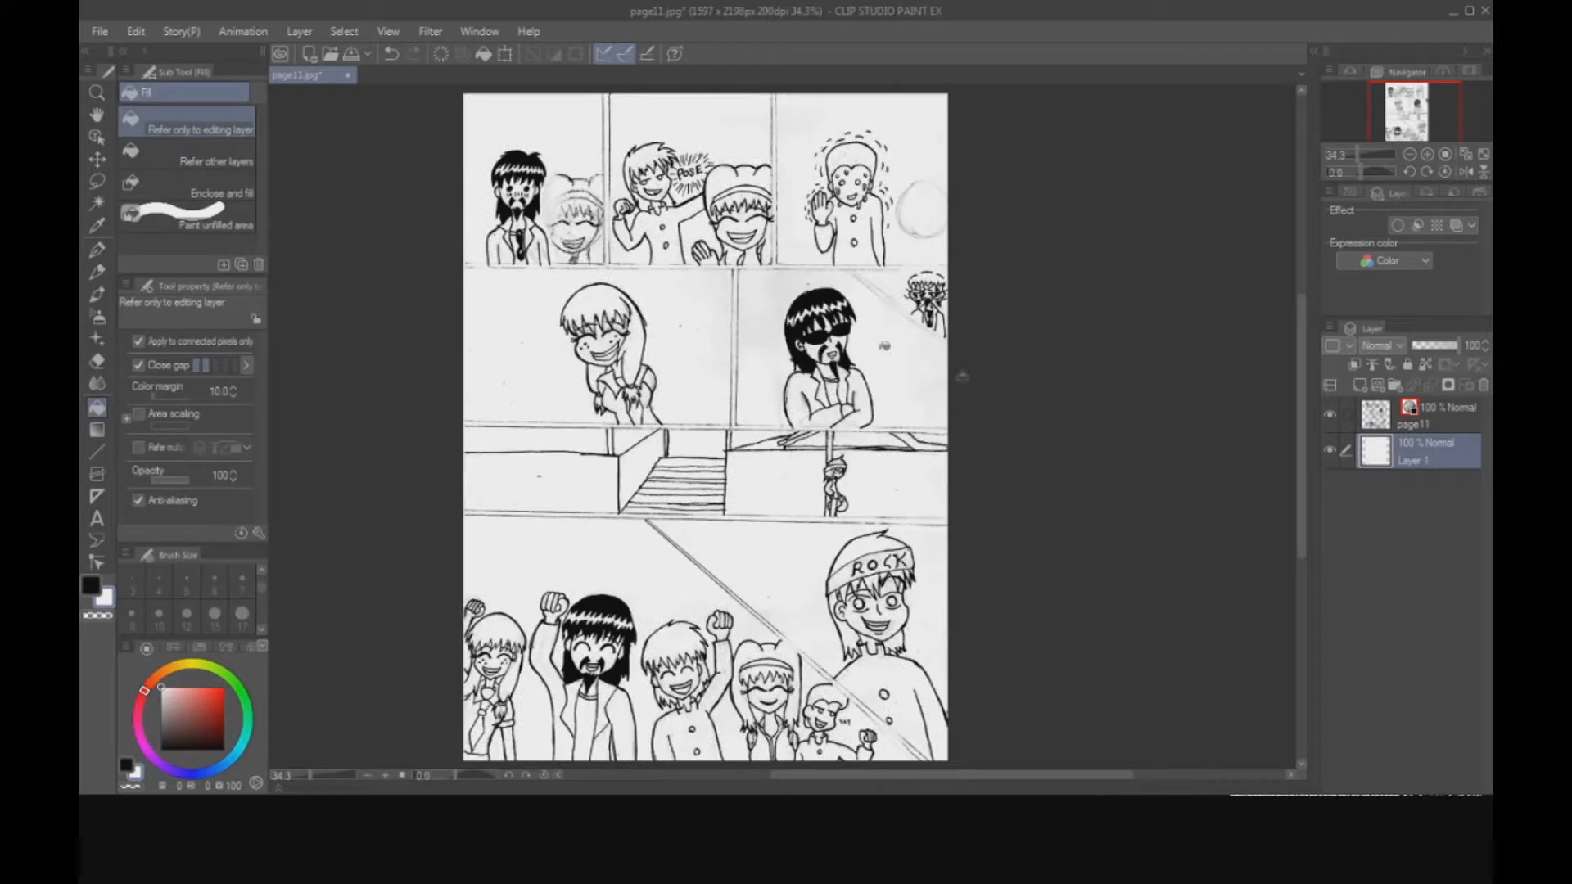
Toggle the page11 layer's visibility to check the white fill beneath the line art, leaving page11 shown.
left_click(1330, 414)
left_click(1329, 414)
left_click(1330, 414)
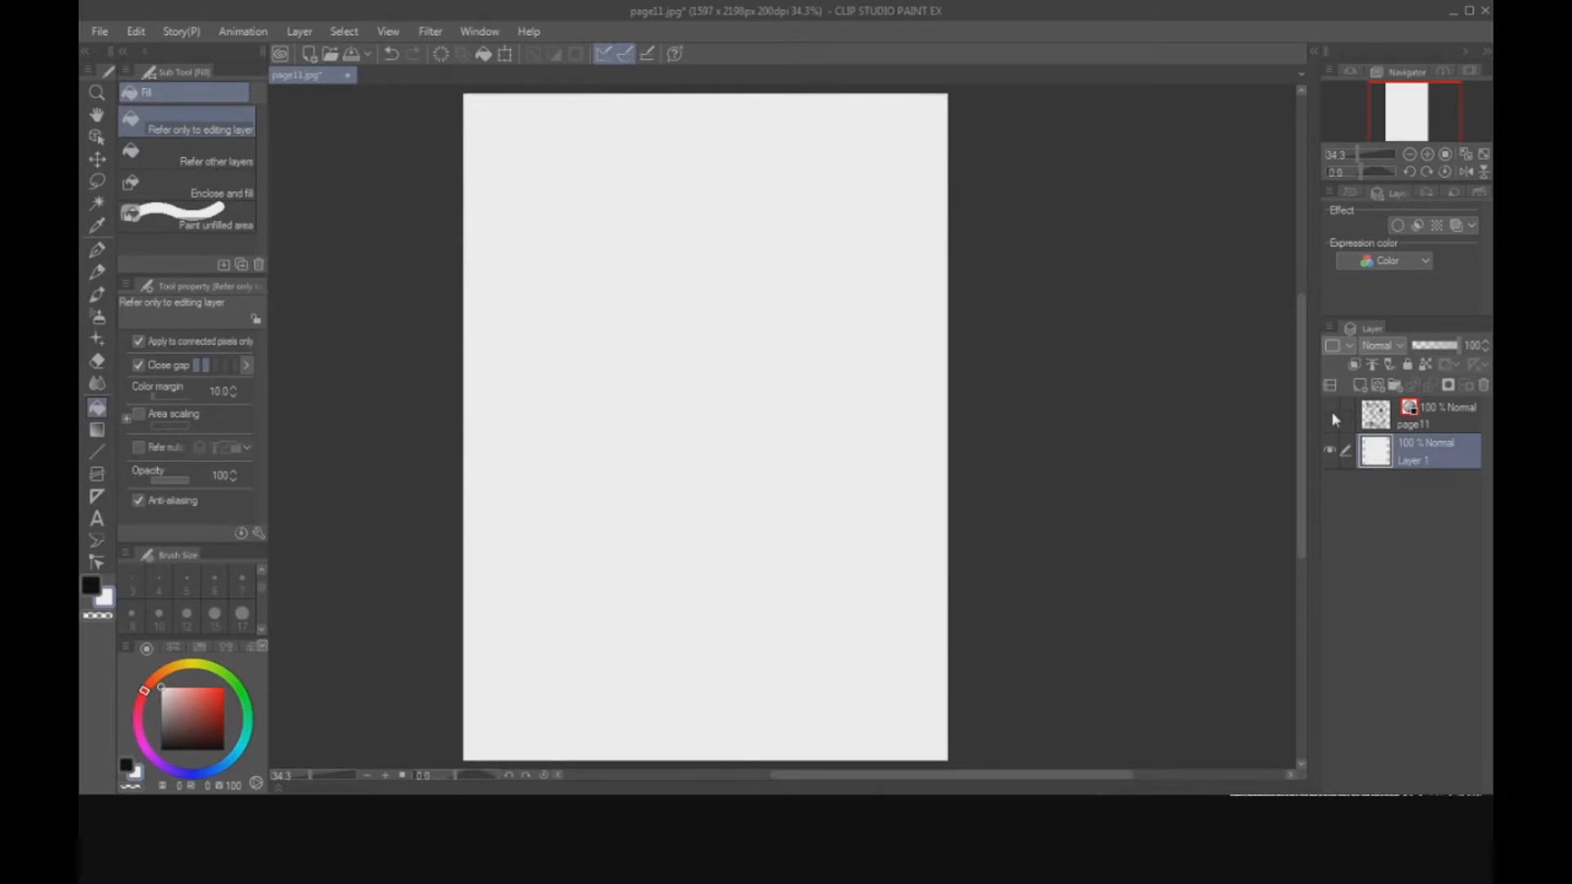
left_click(1331, 413)
left_click(1420, 419)
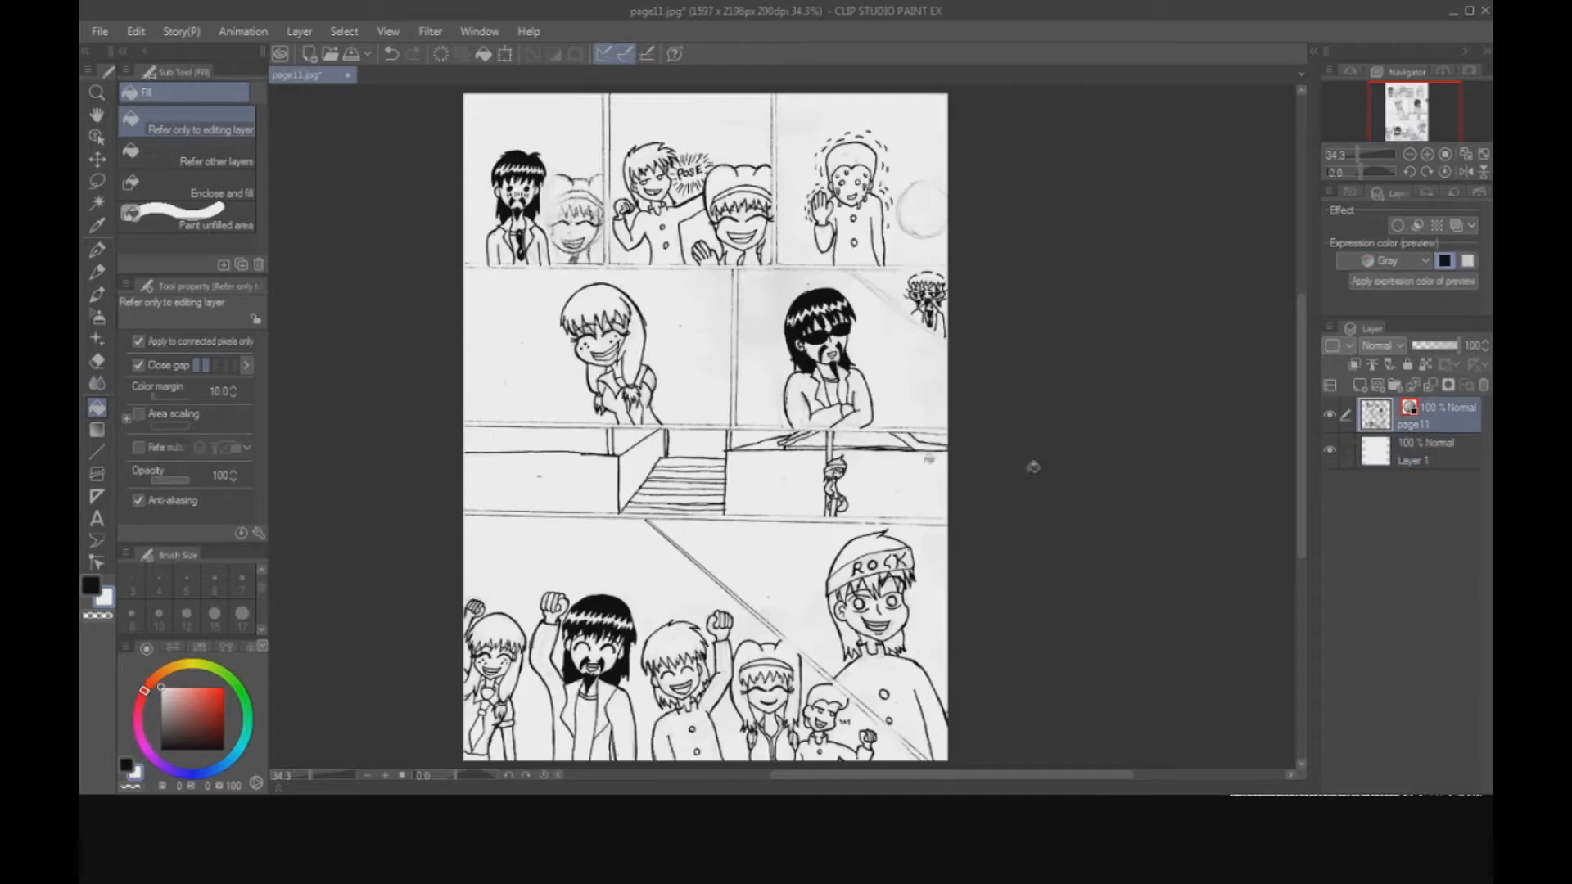
Scribble red Real G-Pen strokes on Layer 1 under the line art of the smiling girl's hair.
left_click(1408, 461)
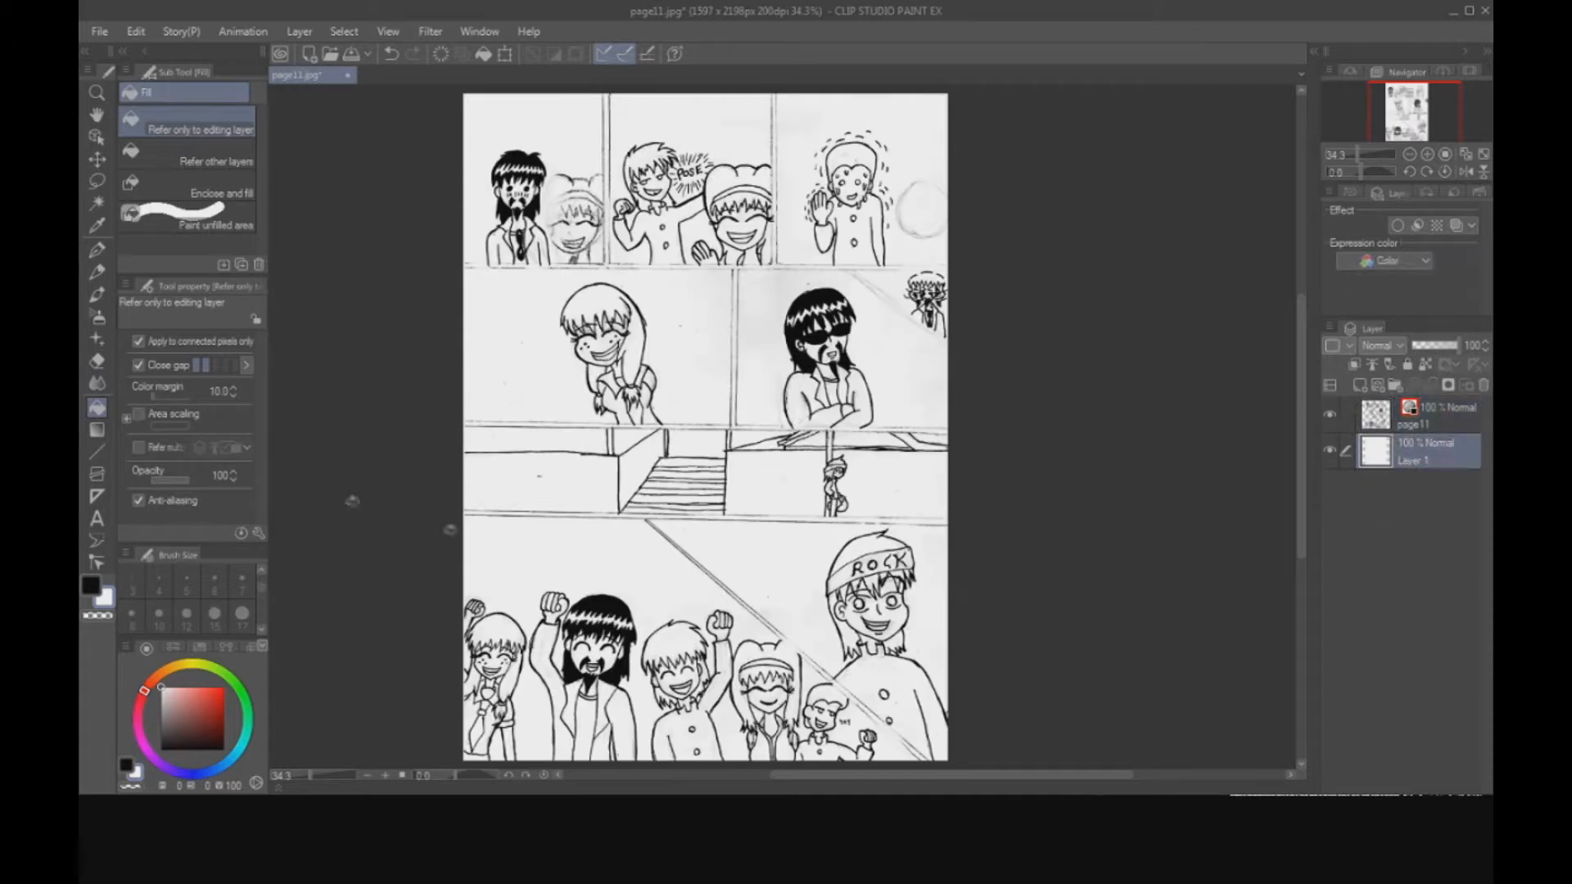
left_click(205, 704)
left_click(99, 250)
left_click_drag(645, 347, 626, 387)
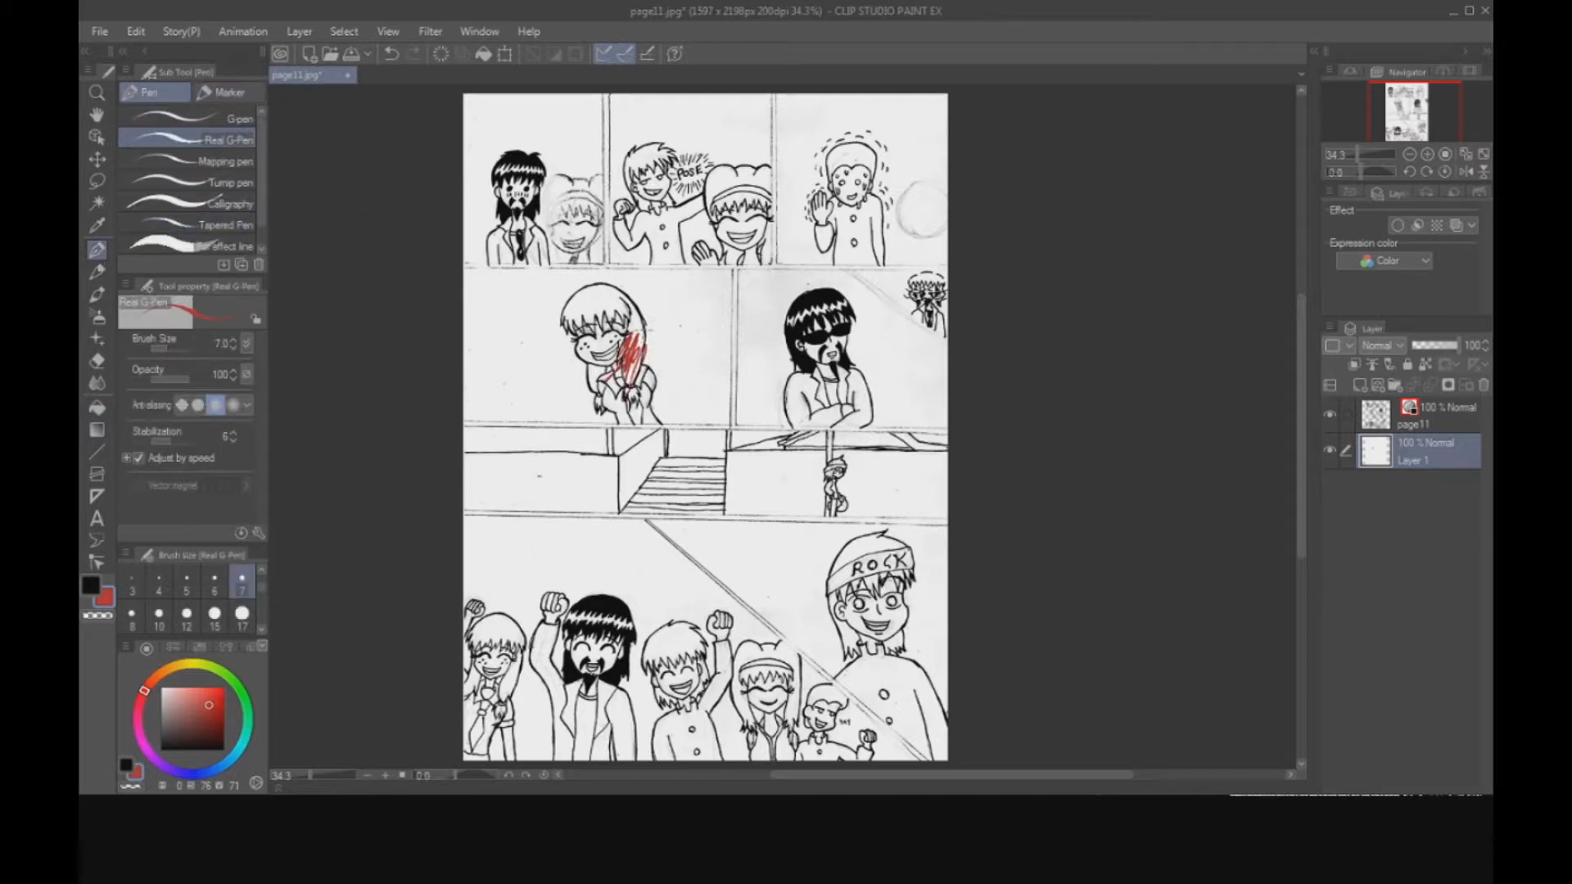
Increase the pen's brush size to 17 and paint the girl's ponytail more solidly in red on Layer 1.
key("ctrl+equal")
key("ctrl+equal")
key("ctrl+equal")
key("ctrl+equal")
key("ctrl+equal")
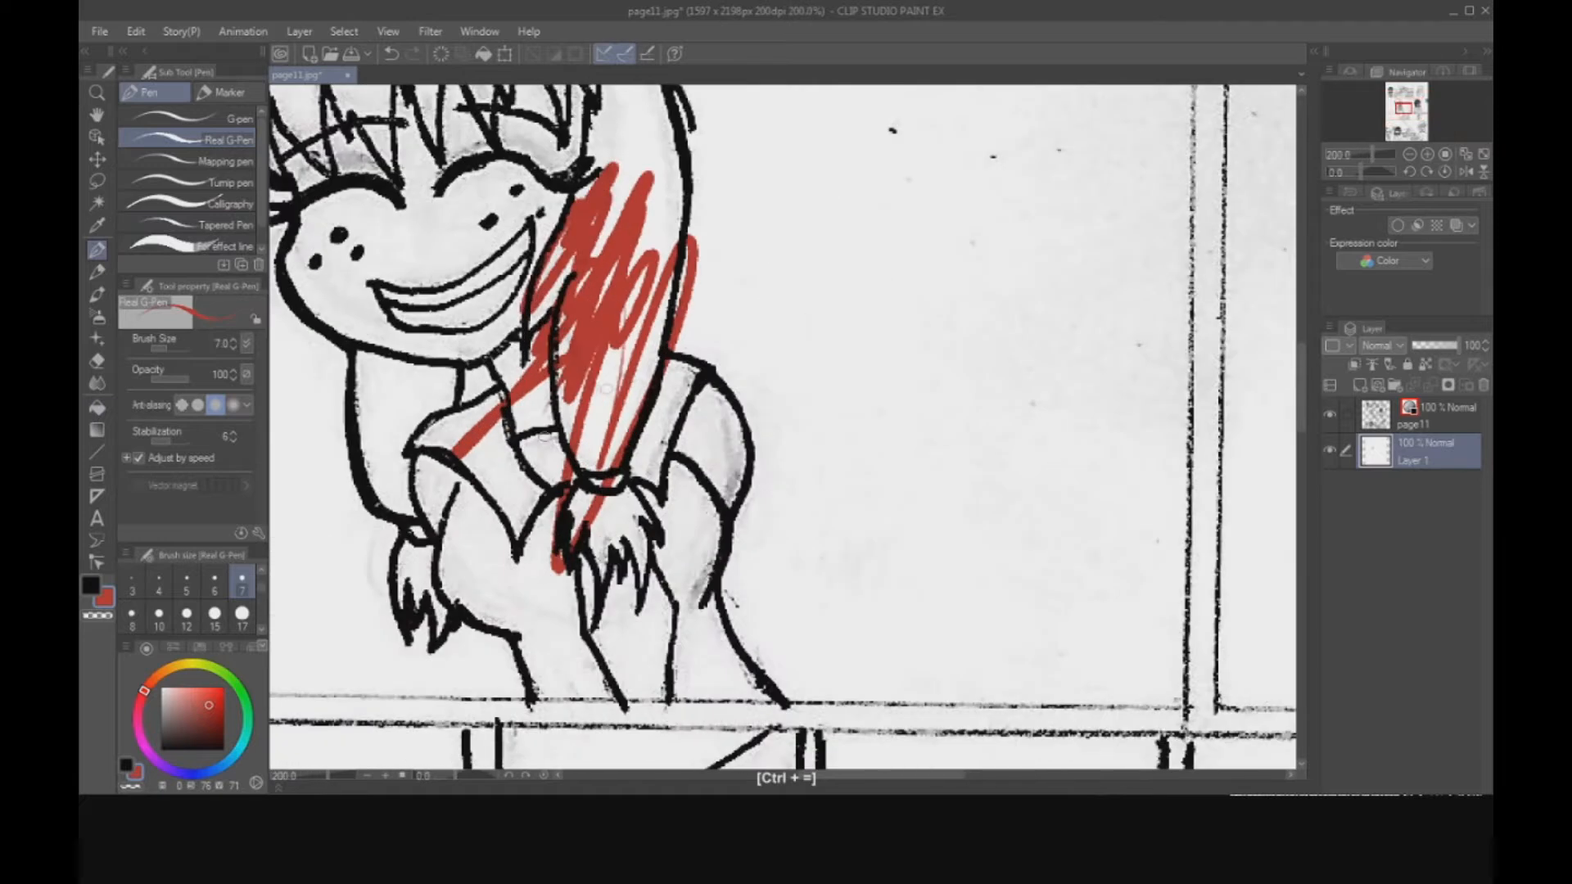
left_click(241, 614)
mouse_move(596, 455)
left_mouse_down()
mouse_move(647, 331)
mouse_move(589, 442)
mouse_move(562, 347)
mouse_move(602, 377)
left_mouse_up()
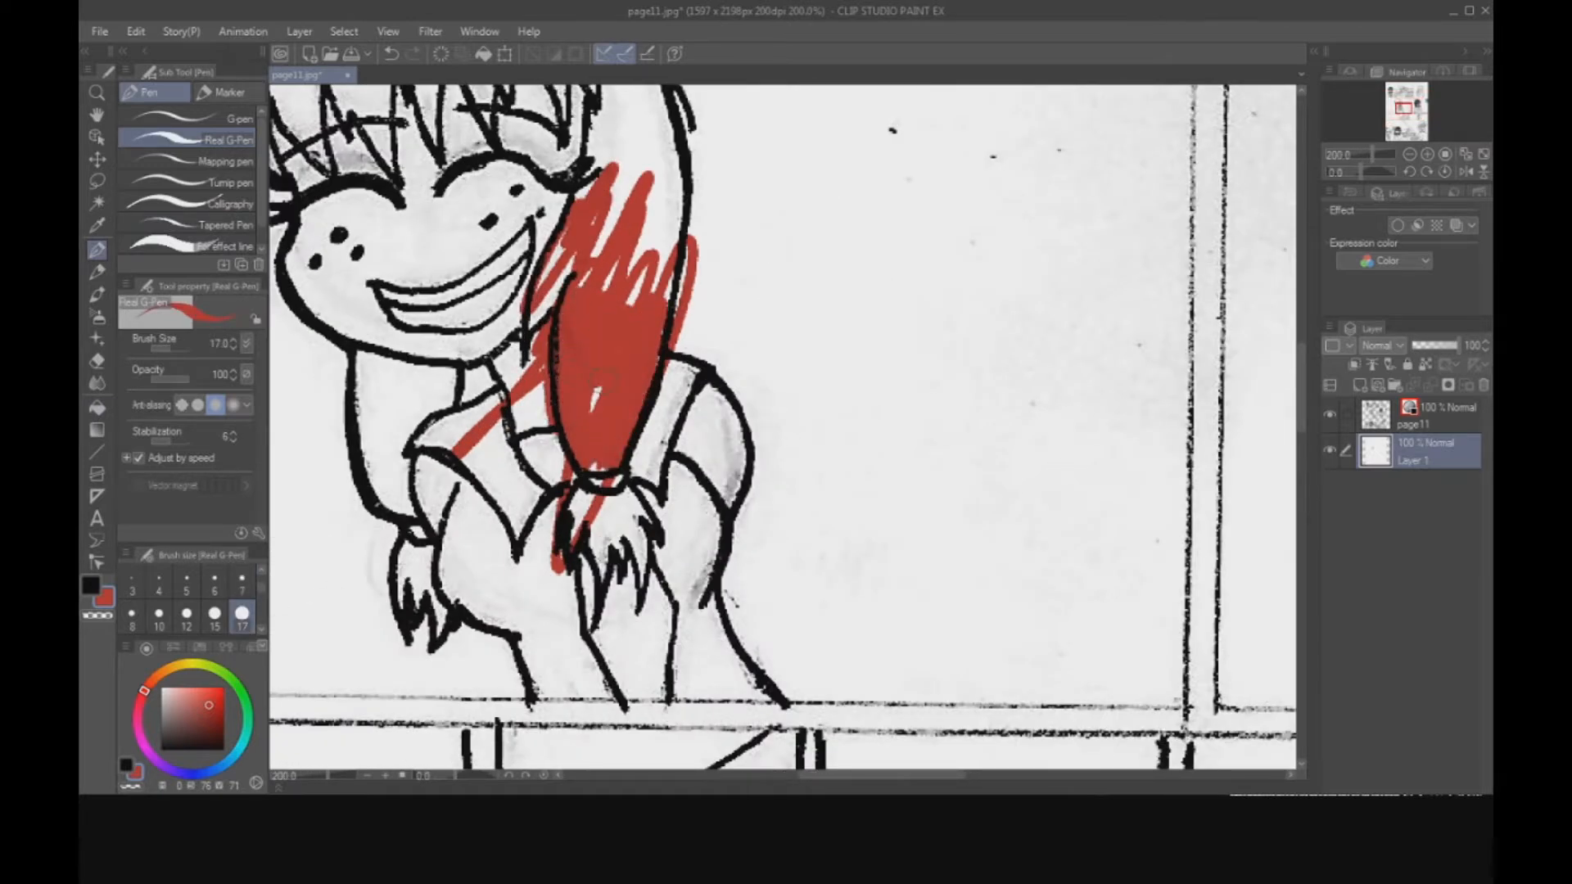
Undo the red coloring strokes on Layer 1.
key("ctrl+z")
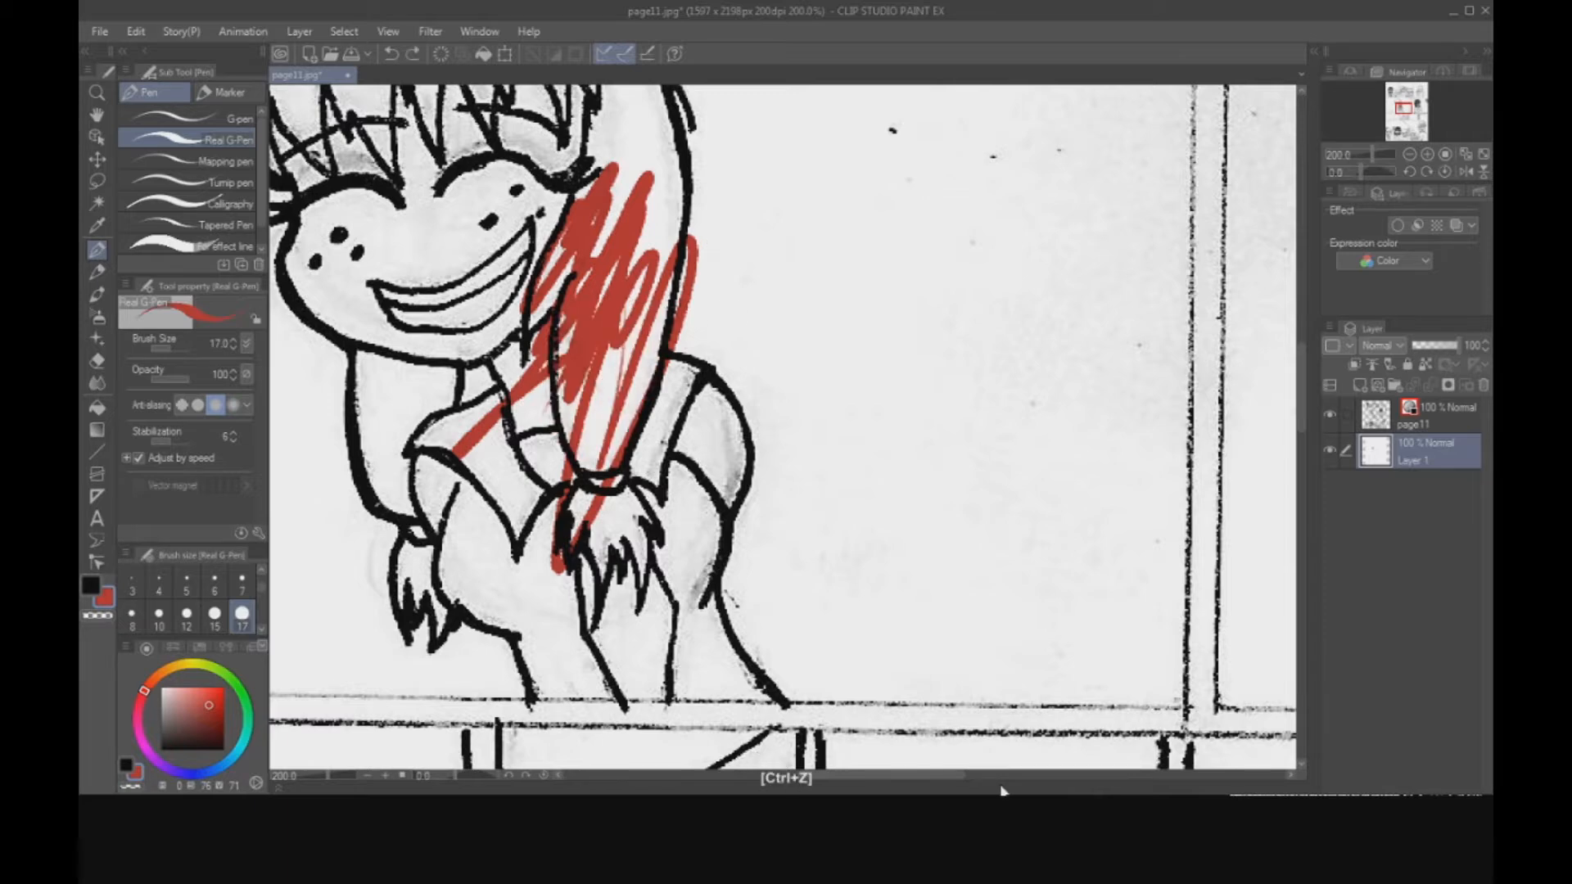
key("ctrl+z")
key("ctrl+z")
key("ctrl+z")
Examine the gray line art of the smiling girl and the top-row panels for leftover pencil marks.
key("ctrl+minus")
key("ctrl+minus")
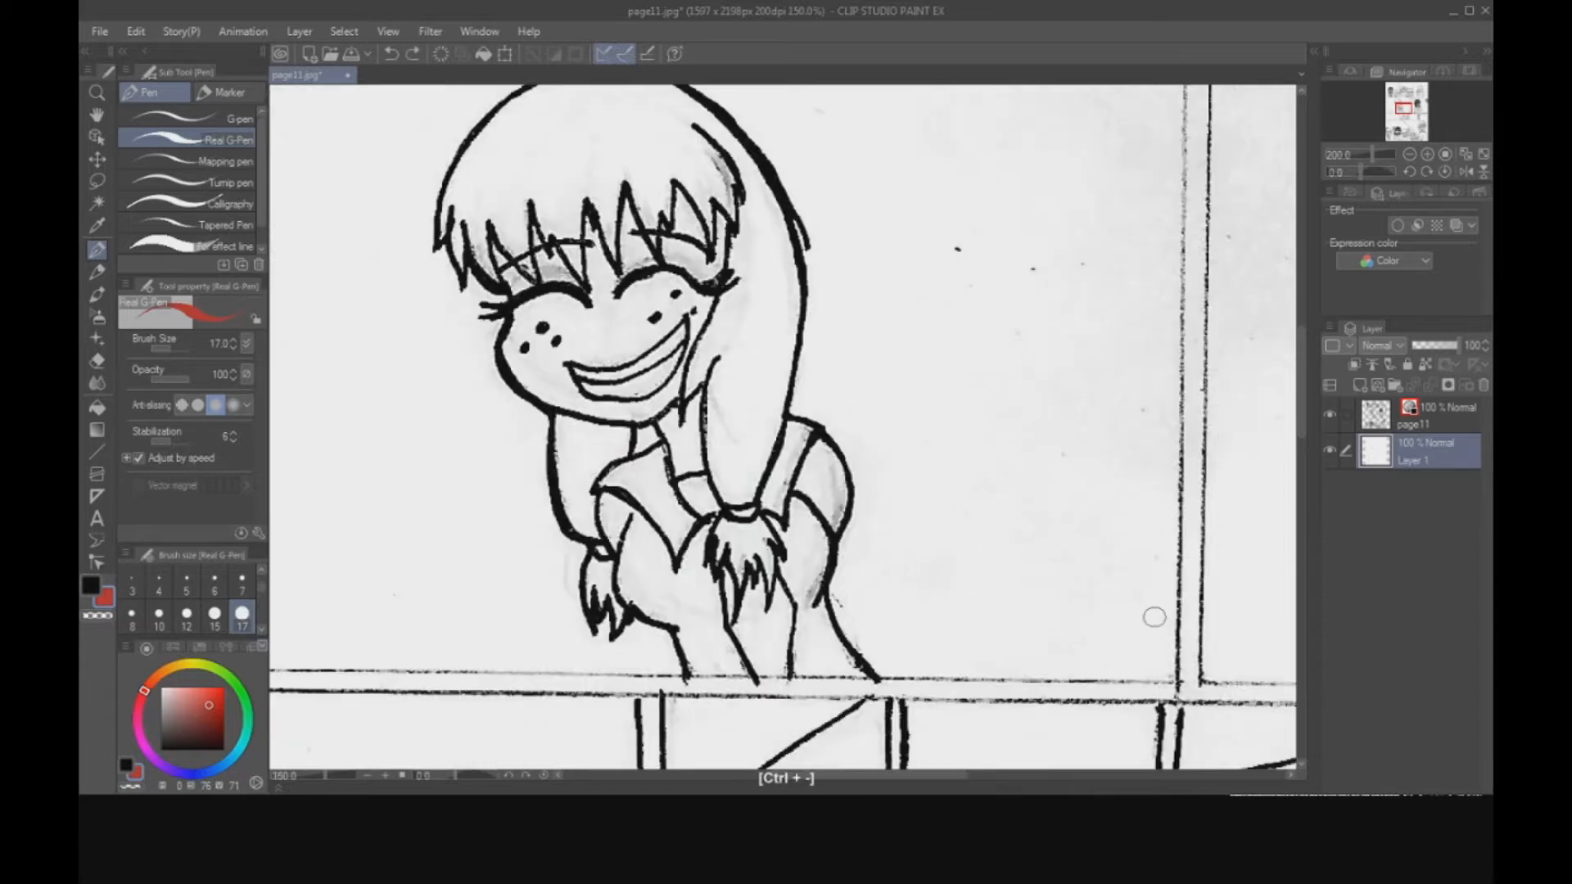
key("ctrl+minus")
key("ctrl+minus")
key("ctrl+equal")
key("ctrl+equal")
key("ctrl+equal")
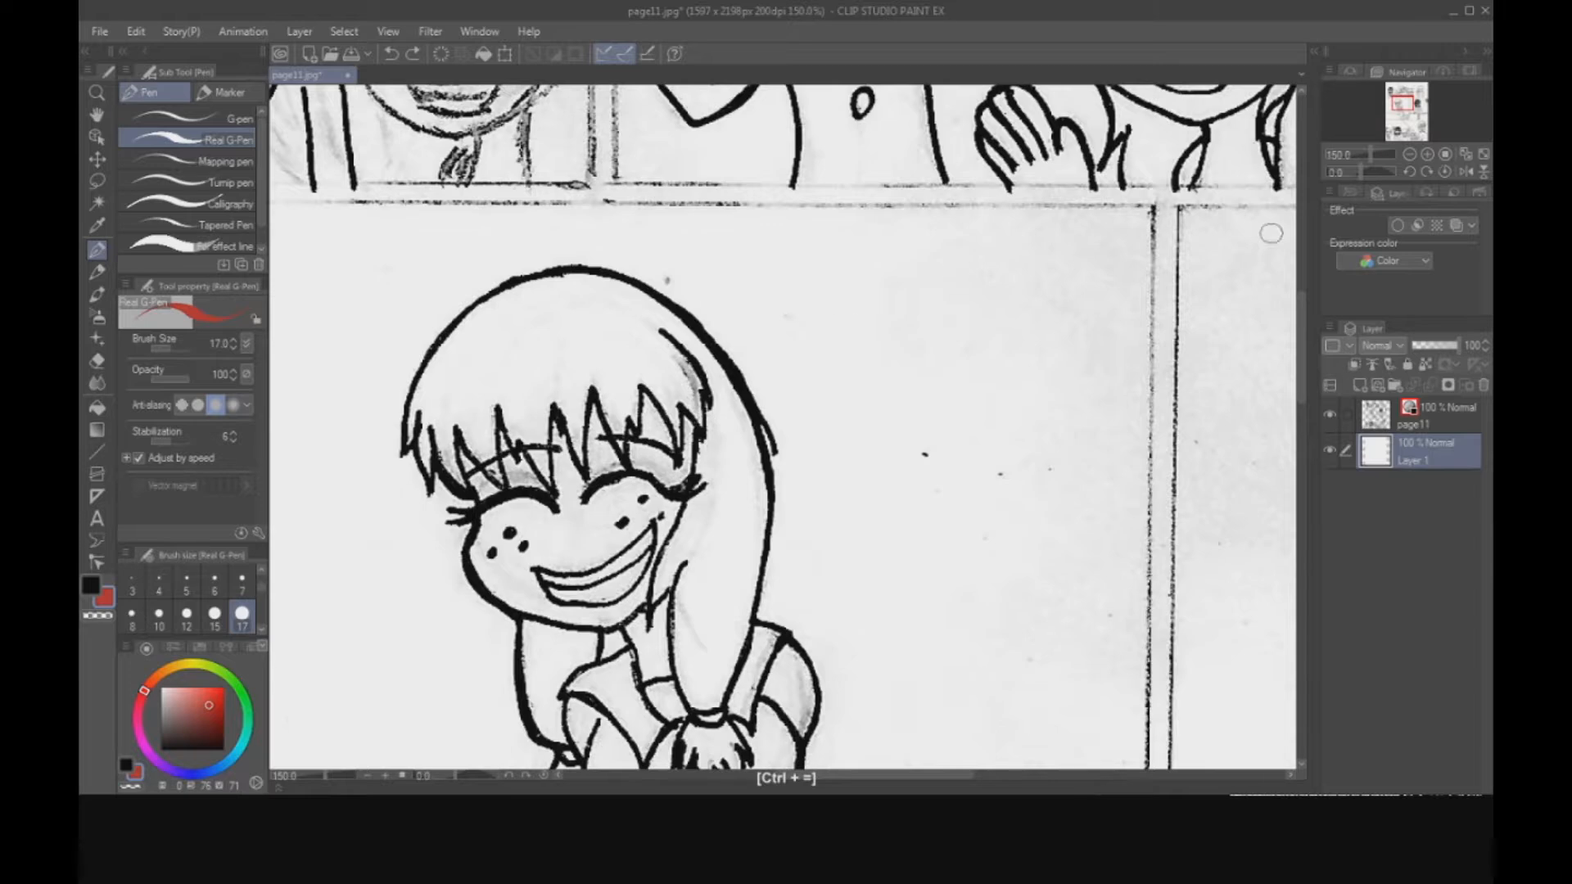
key("ctrl+minus")
left_click_drag(1397, 104, 1391, 95)
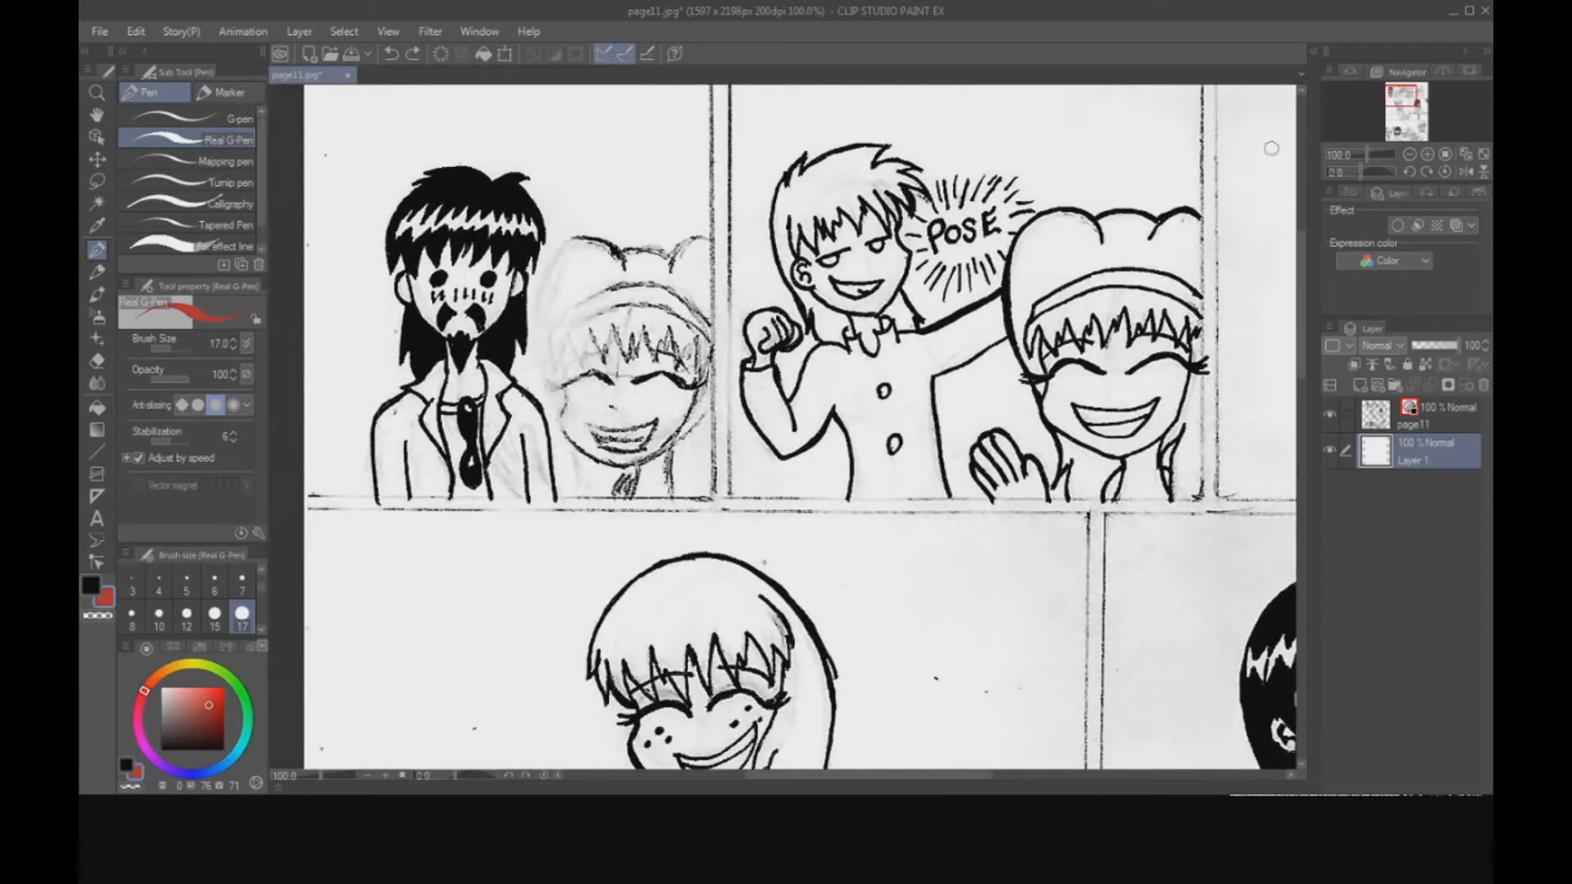
Choose the Hard eraser and inspect the gray pencil smudges around the characters in the first two panels.
left_click(97, 360)
key("ctrl+equal")
key("ctrl+equal")
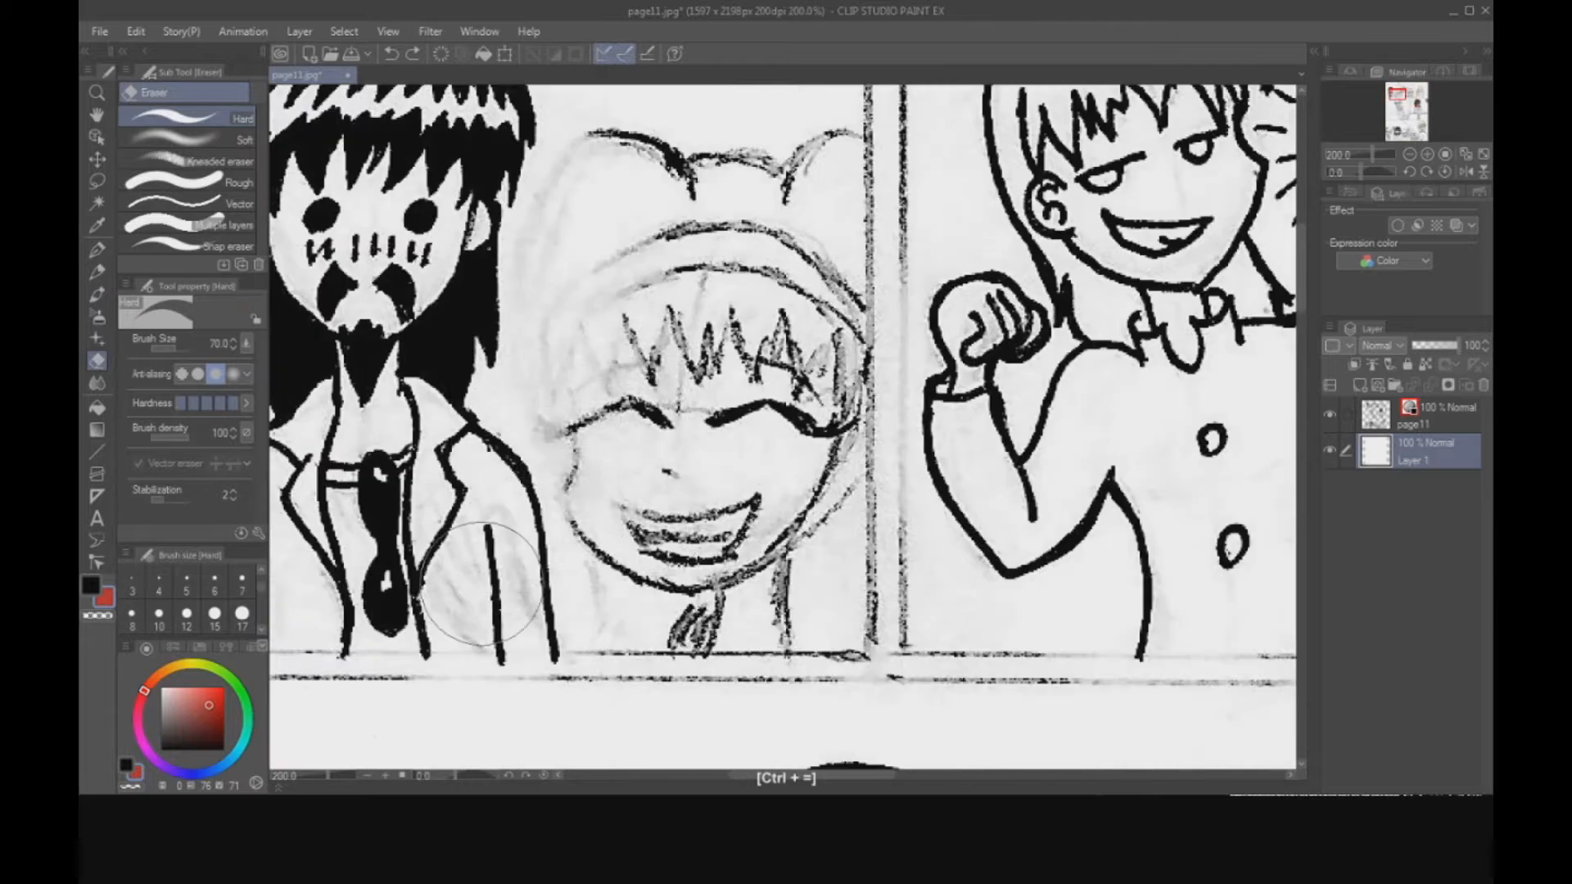
key("ctrl+minus")
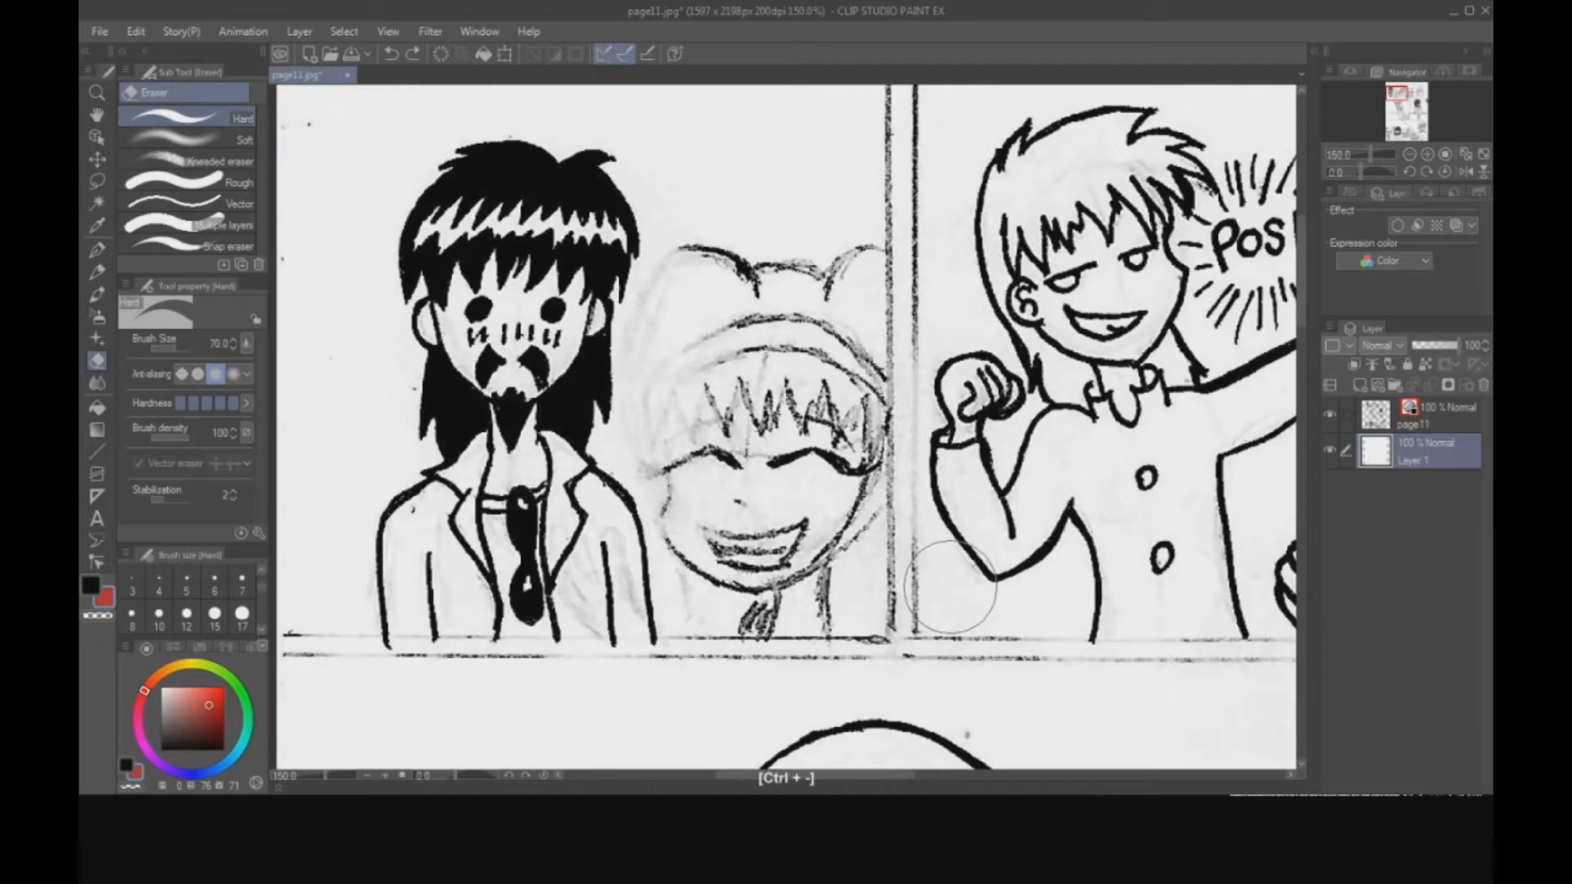
left_click_drag(1413, 91, 1405, 90)
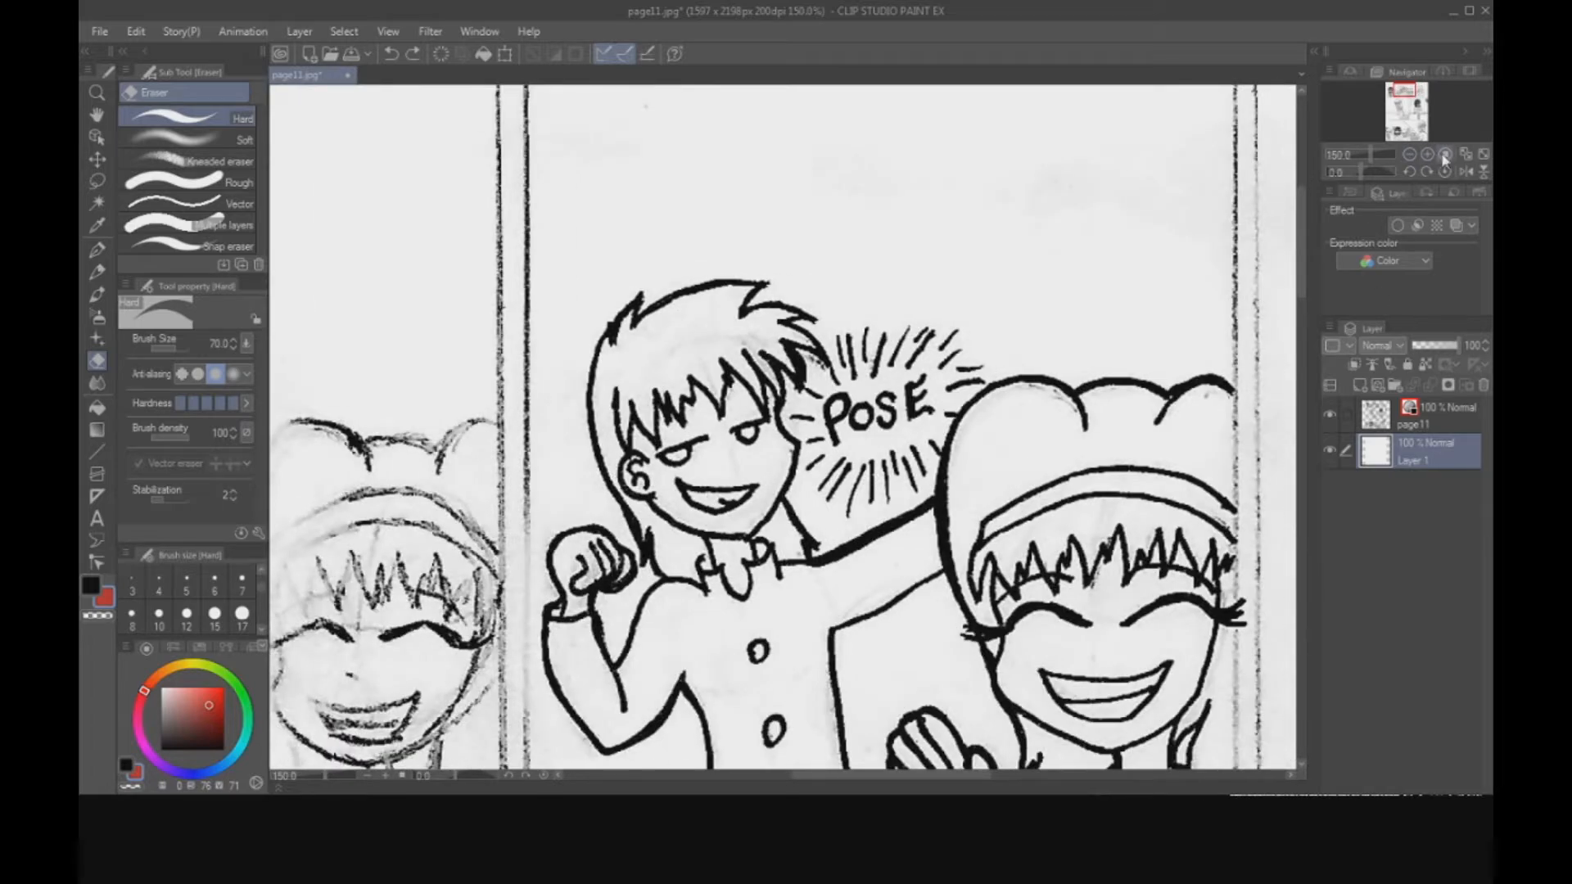
Select the page11 layer and set its expression color to Monochrome.
left_click(1409, 154)
left_click(1409, 154)
left_click(1409, 154)
left_click(1409, 154)
left_click_drag(1402, 122, 1407, 133)
left_click(1439, 415)
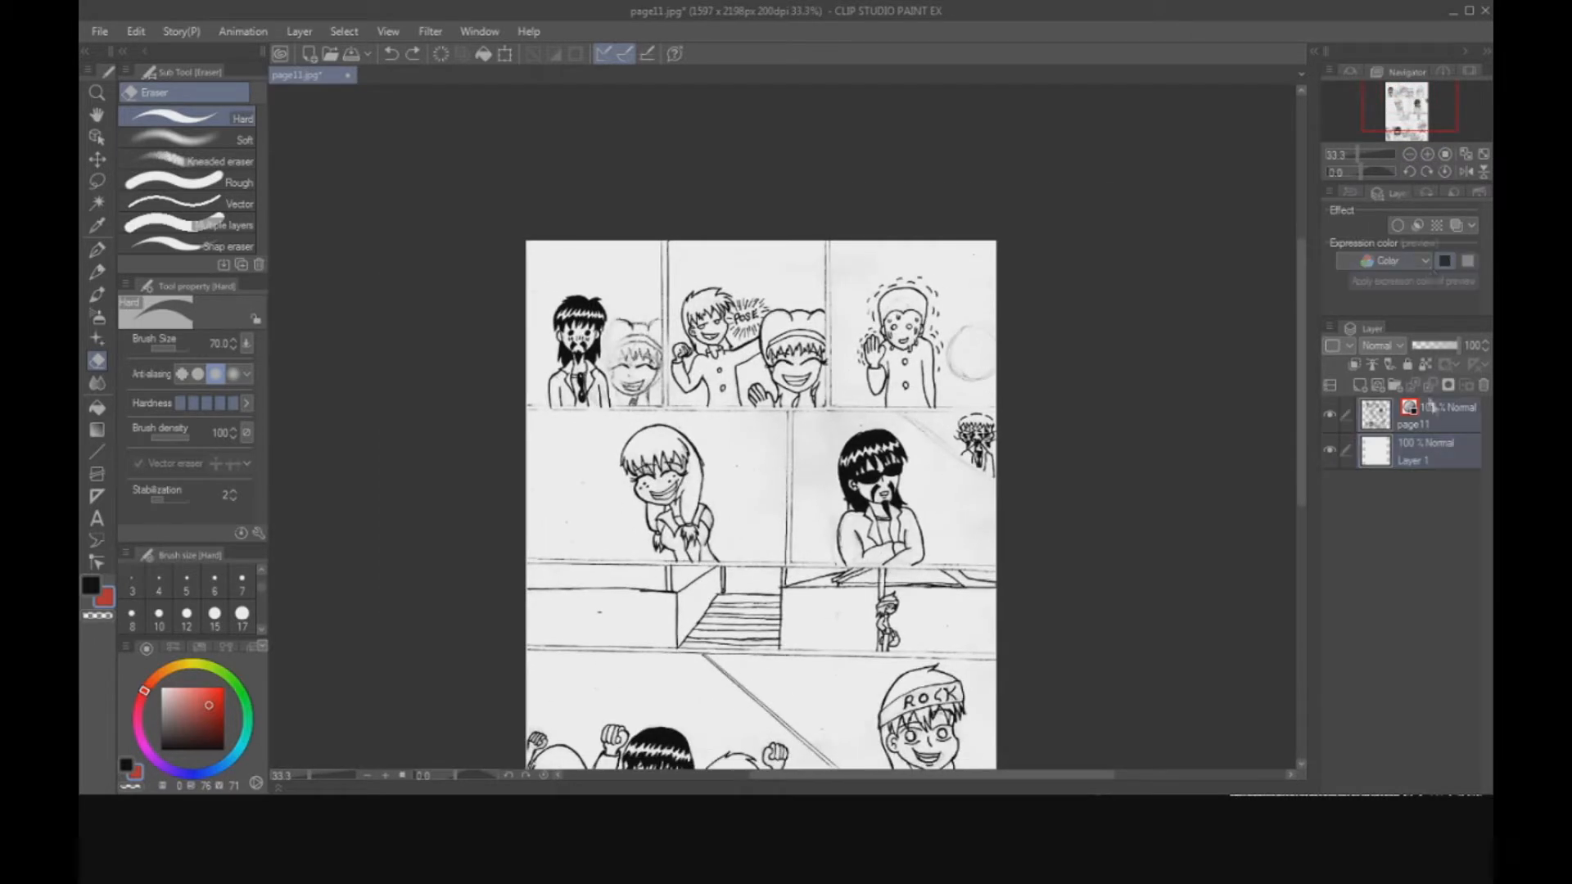
left_click(1406, 262)
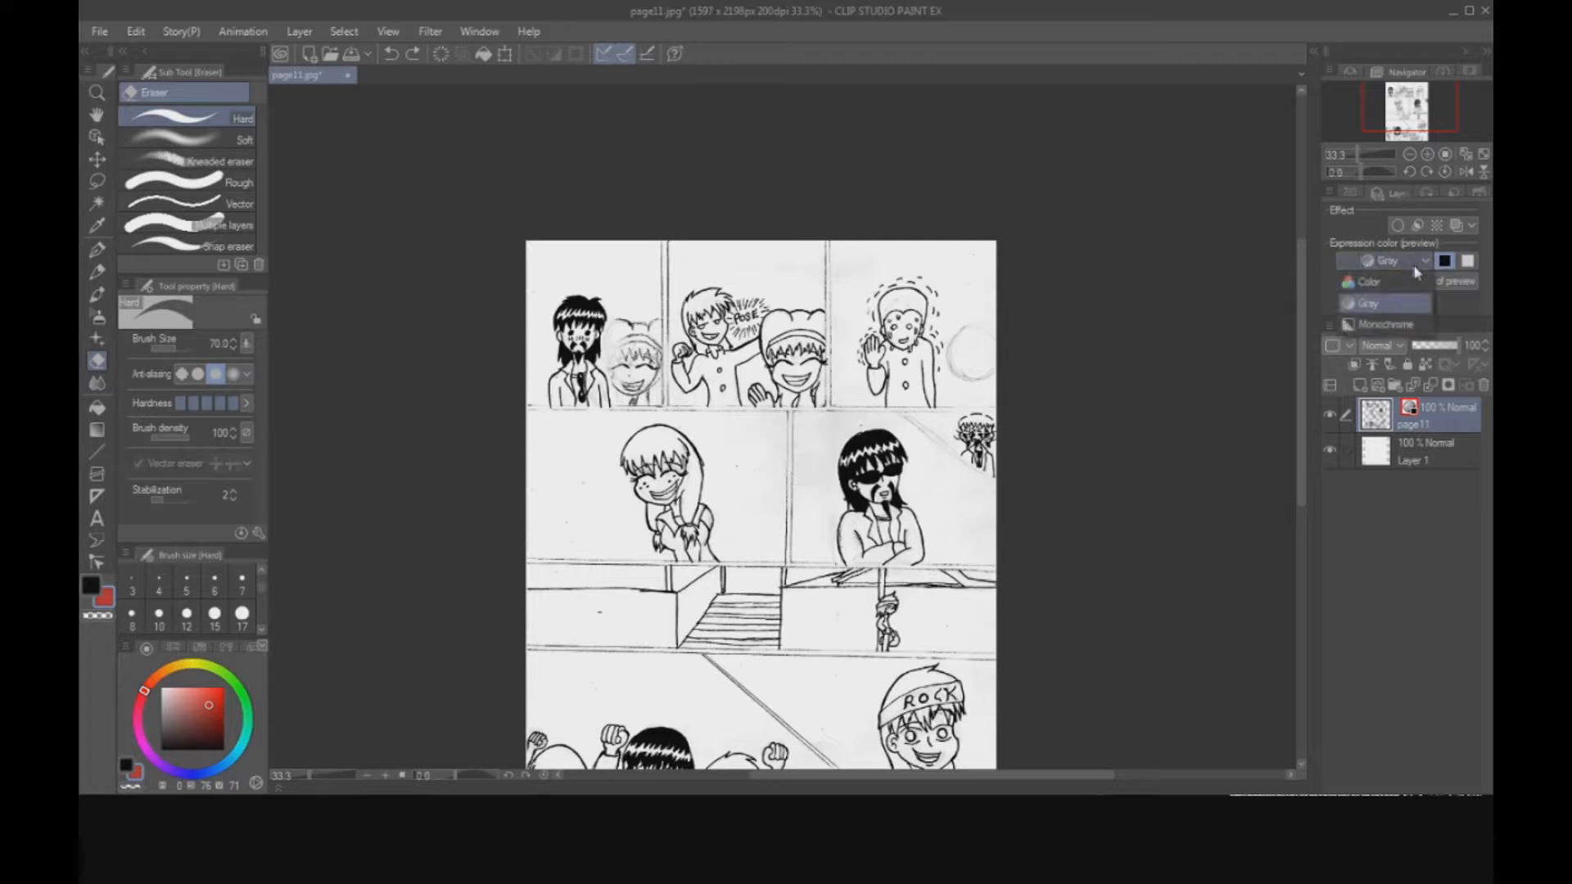
left_click(1394, 324)
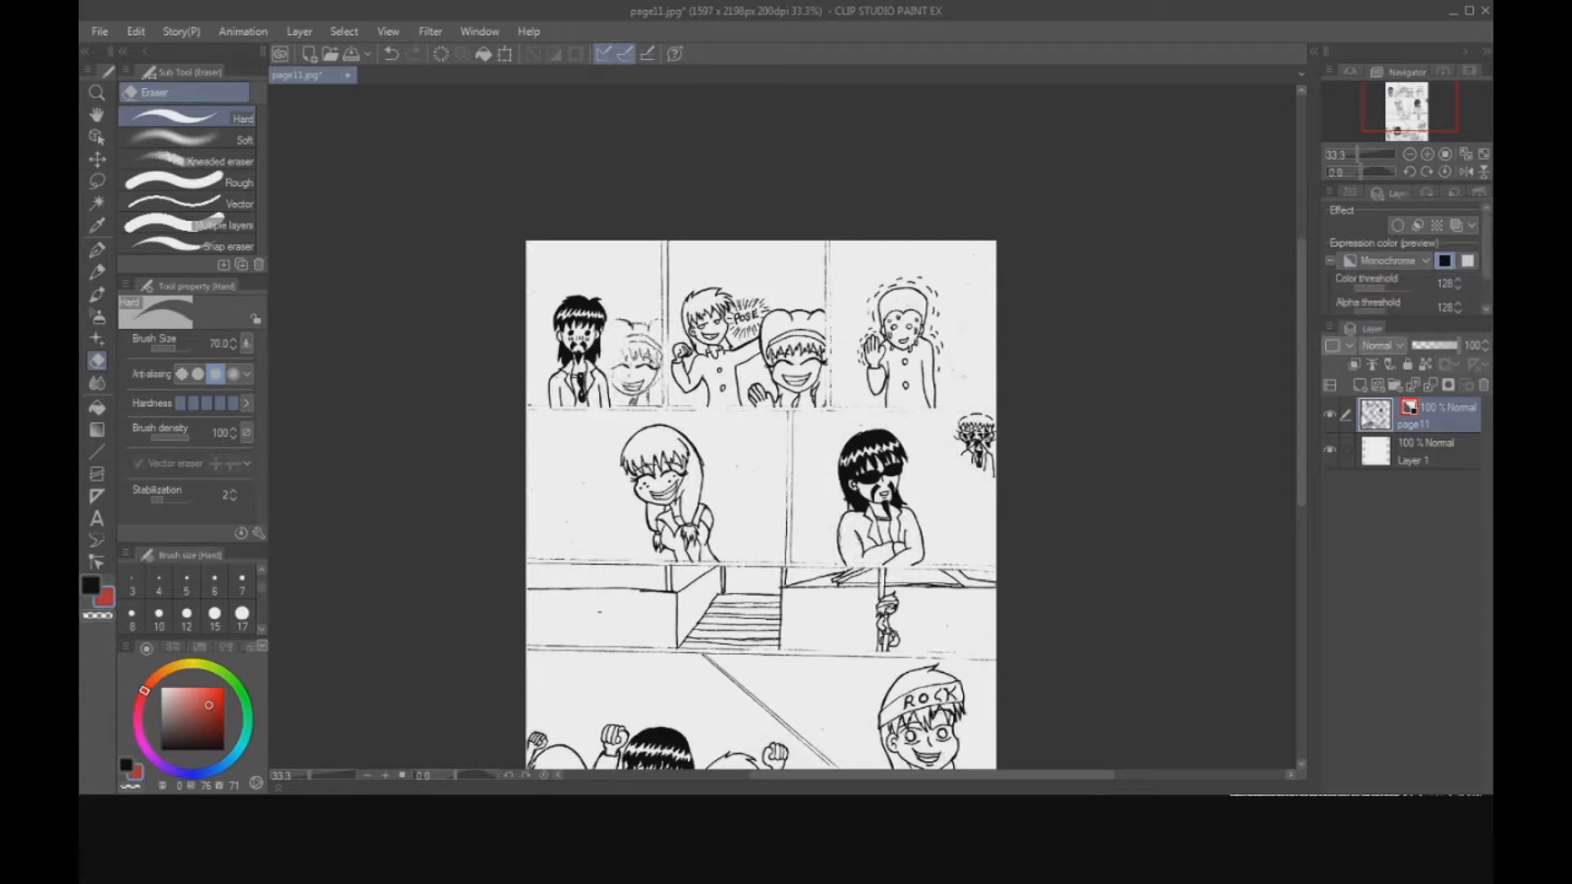
Switch page11's expression color to Gray and back to Monochrome to compare the whole page.
left_click(1392, 262)
left_click(1381, 303)
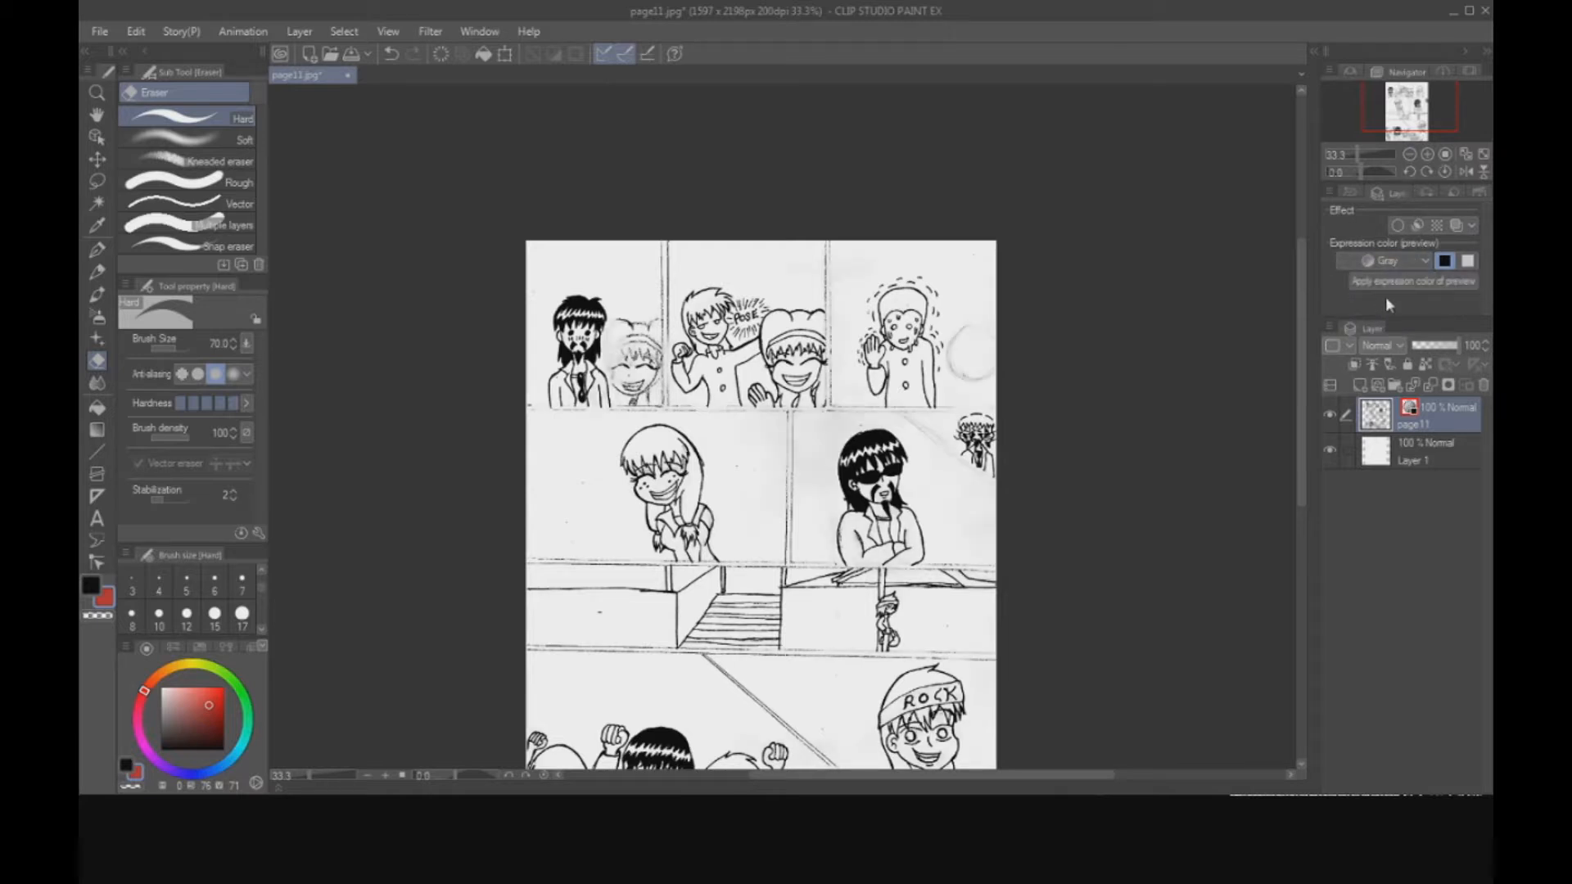
left_click(1387, 326)
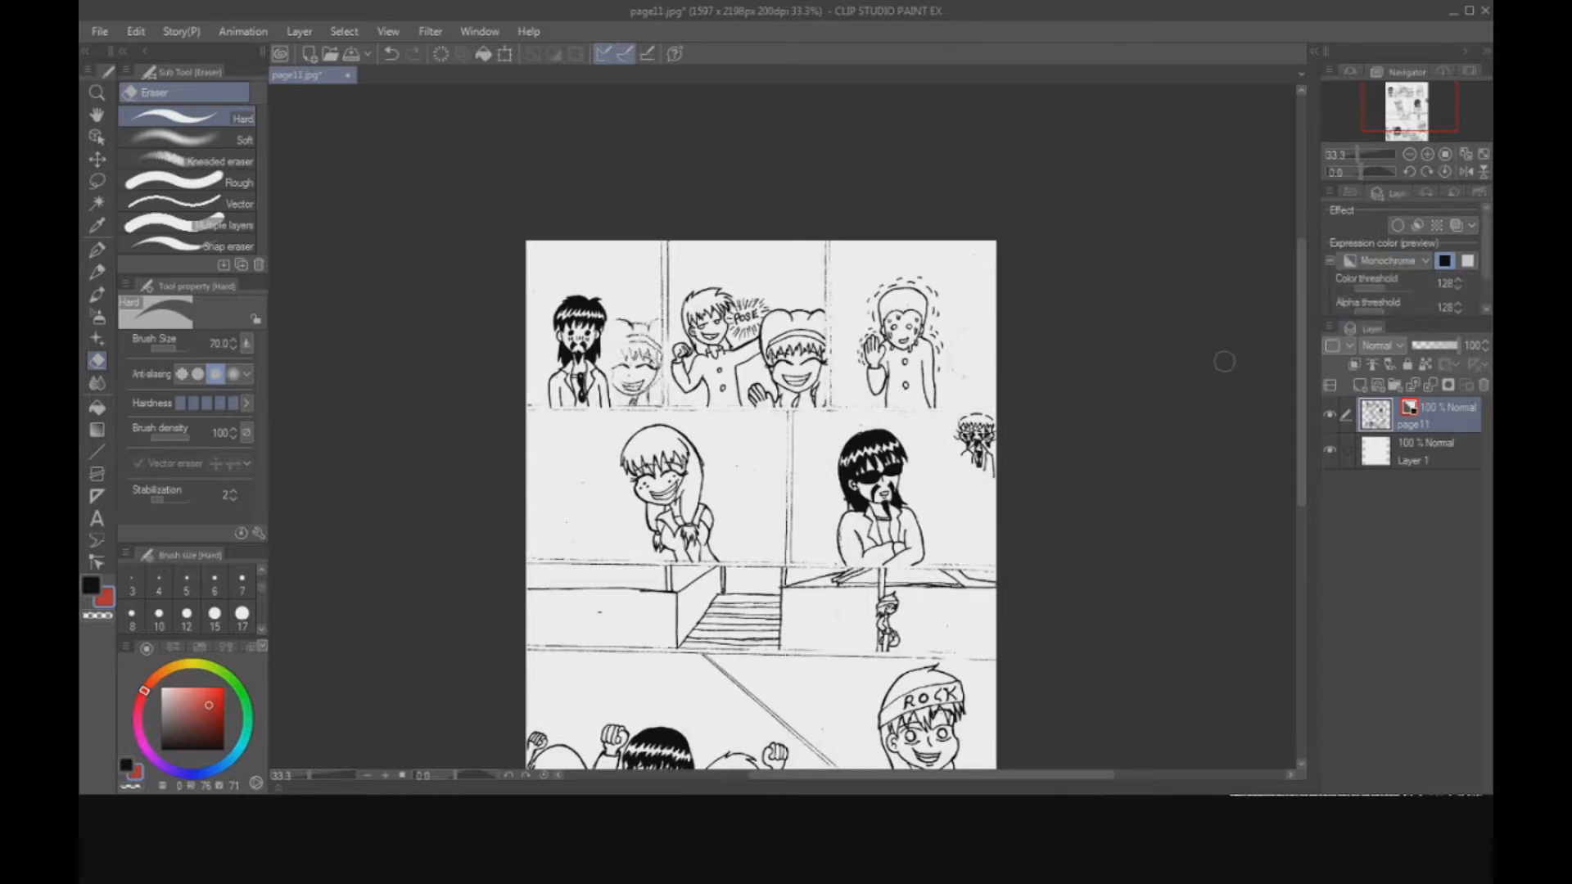
Compare Gray and Monochrome expression colors on the top-row panels up close, ending on Monochrome.
key("ctrl+equal")
key("ctrl+equal")
key("ctrl+equal")
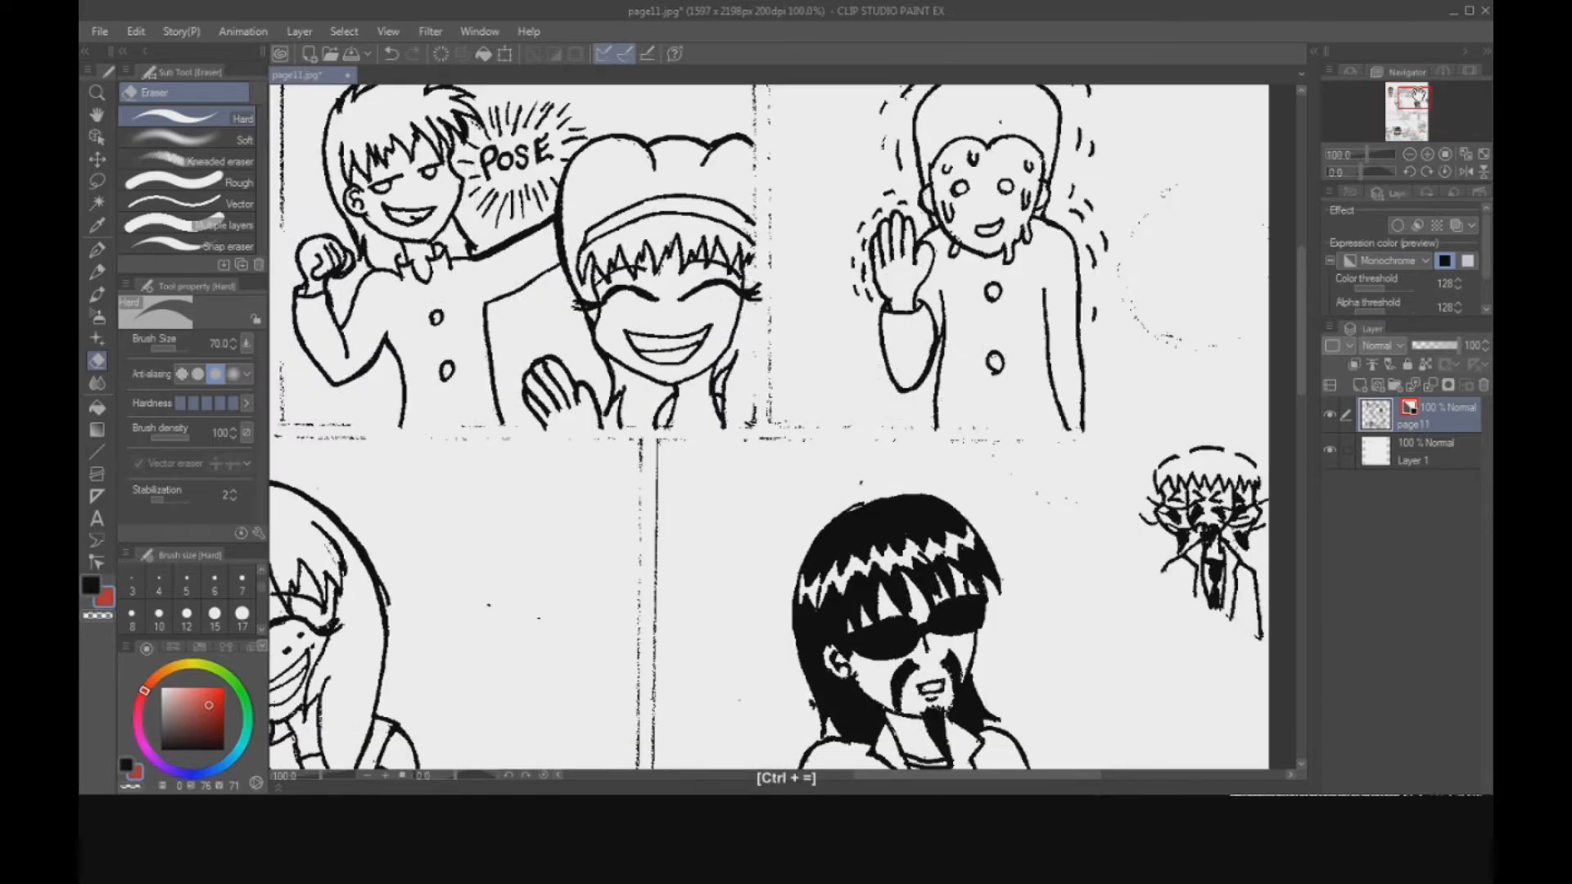
left_click_drag(1407, 97, 1400, 95)
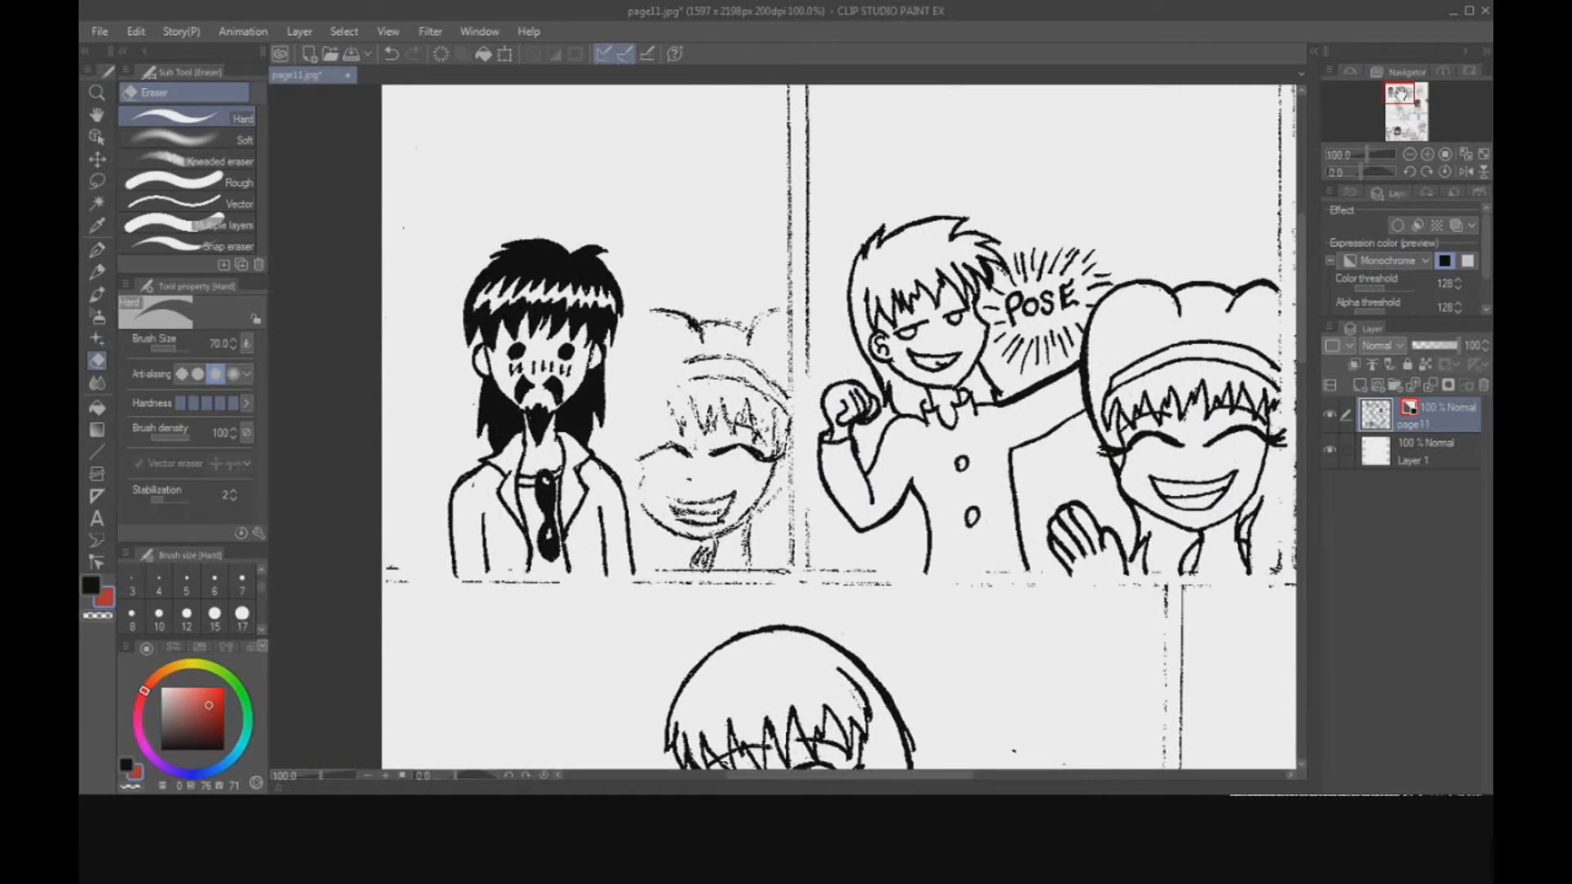
left_click(1413, 260)
left_click(1384, 301)
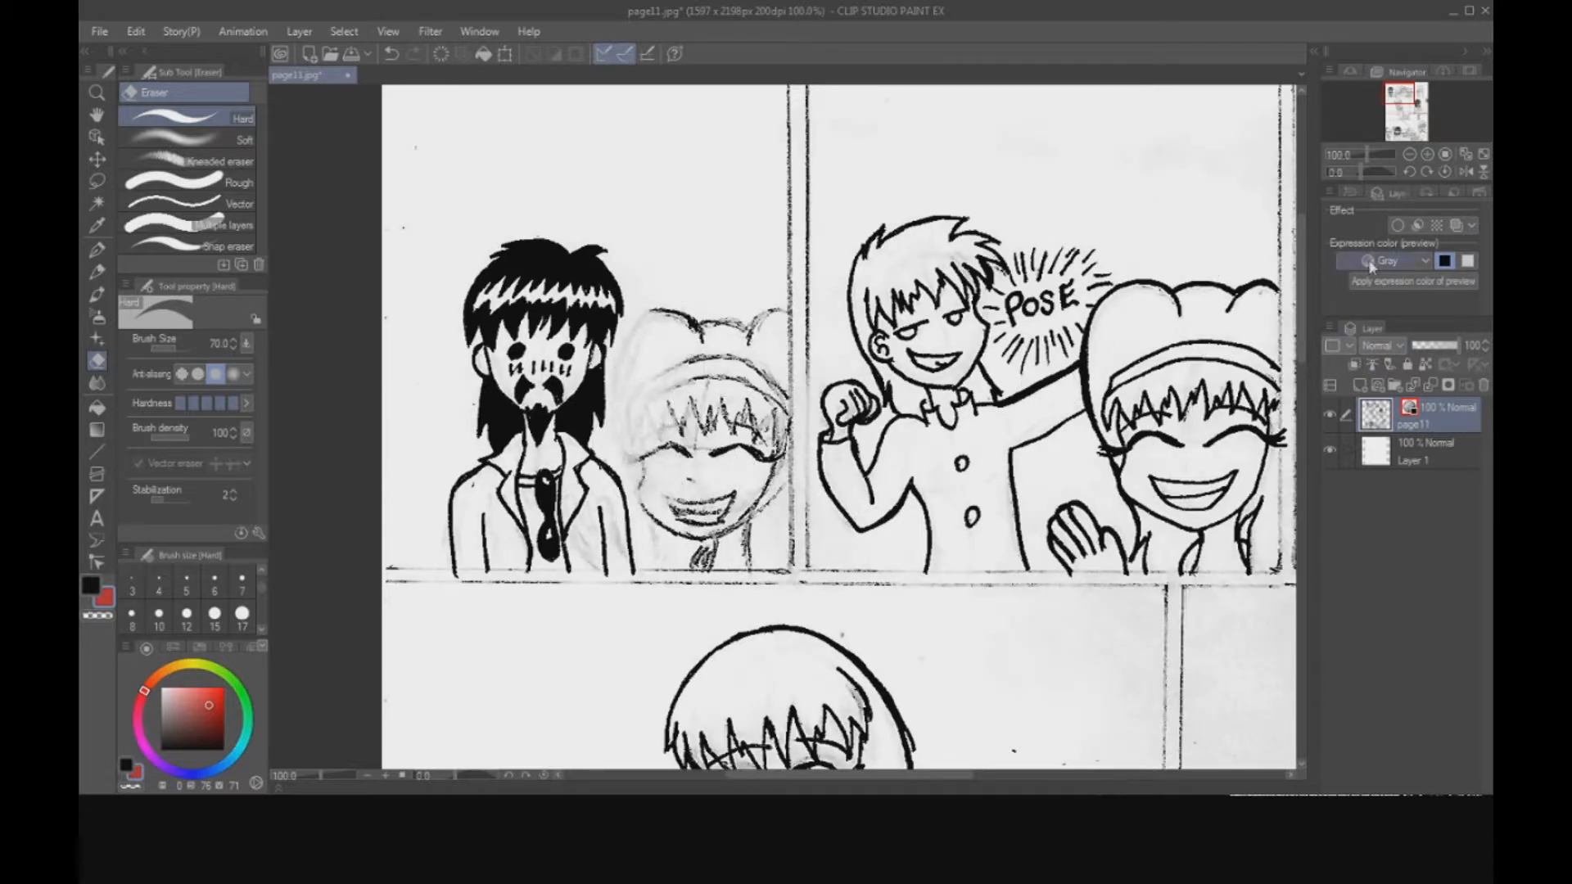
left_click(1406, 261)
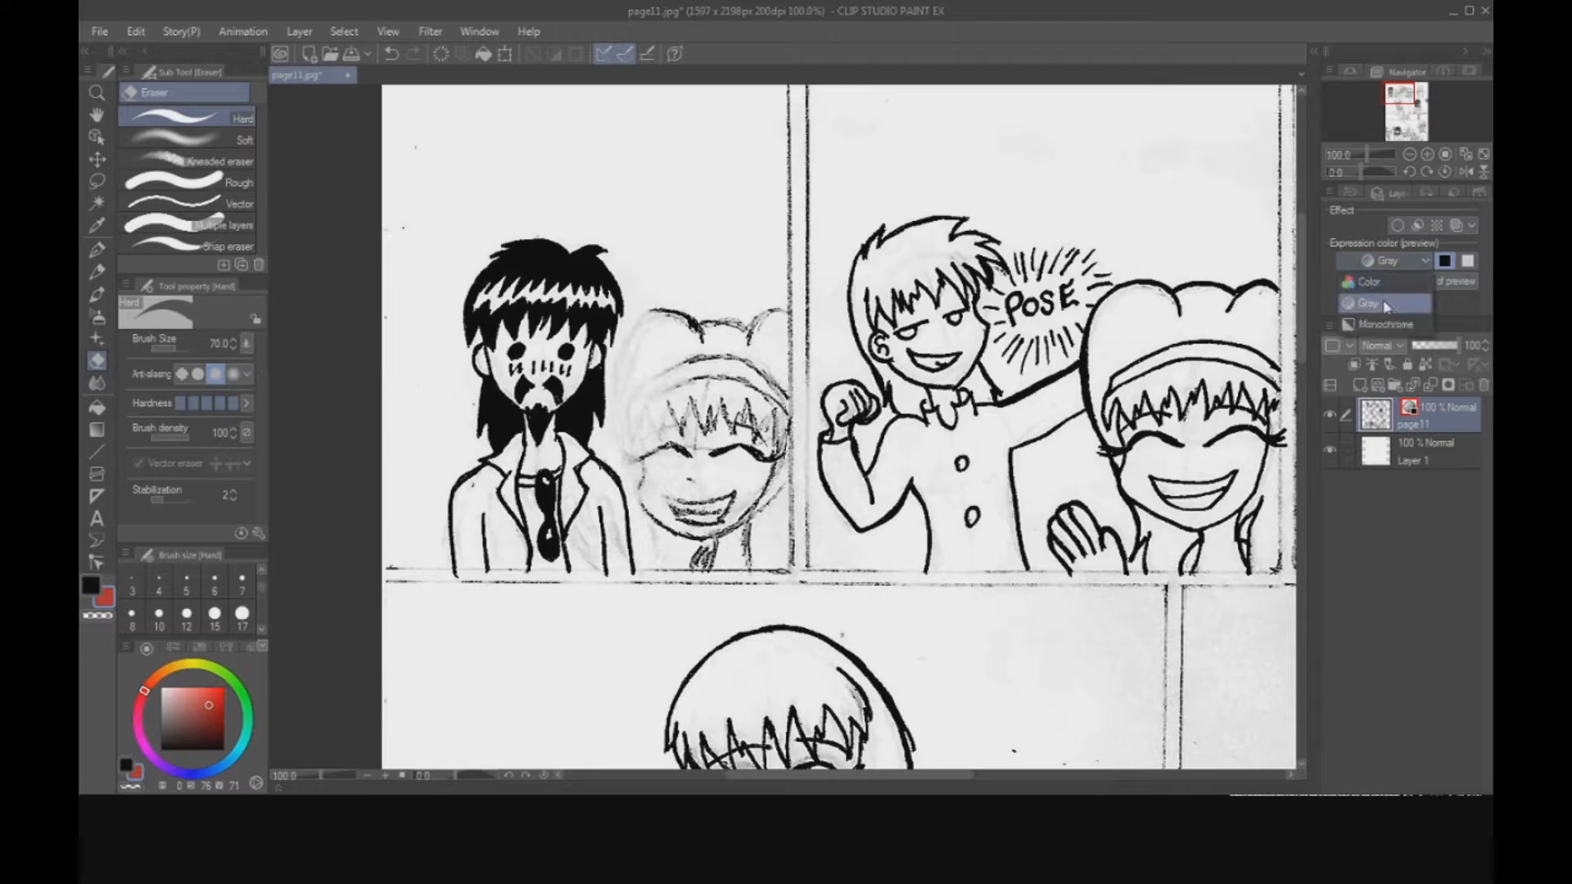
left_click(1384, 326)
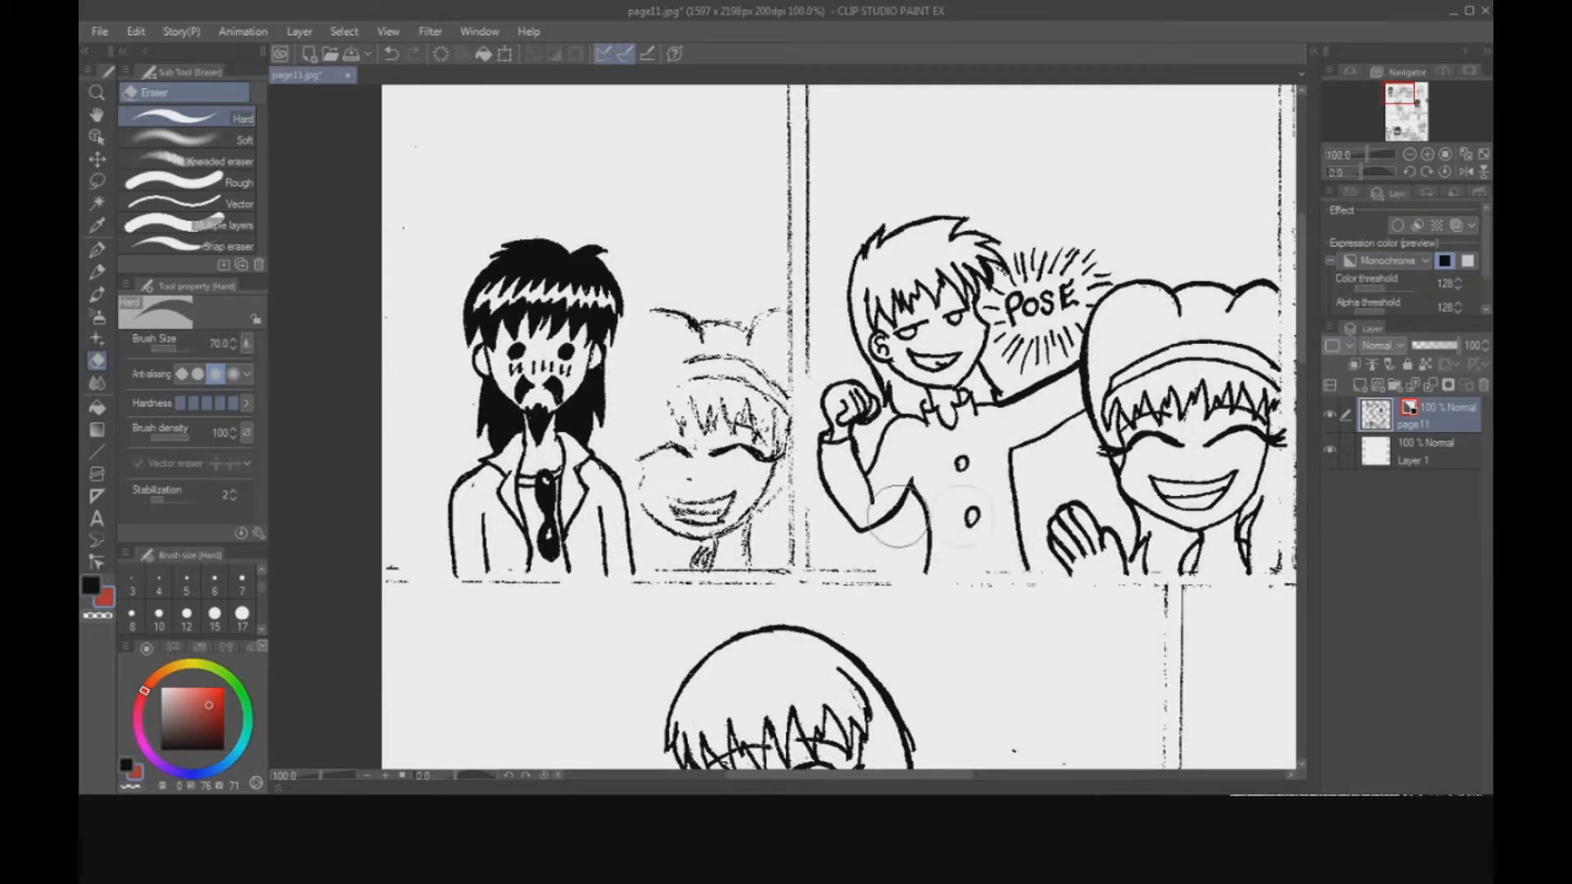
Erase the rough face of the sketched girl beside the mustached man in the first panel of page11.
left_click_drag(1399, 95, 1395, 96)
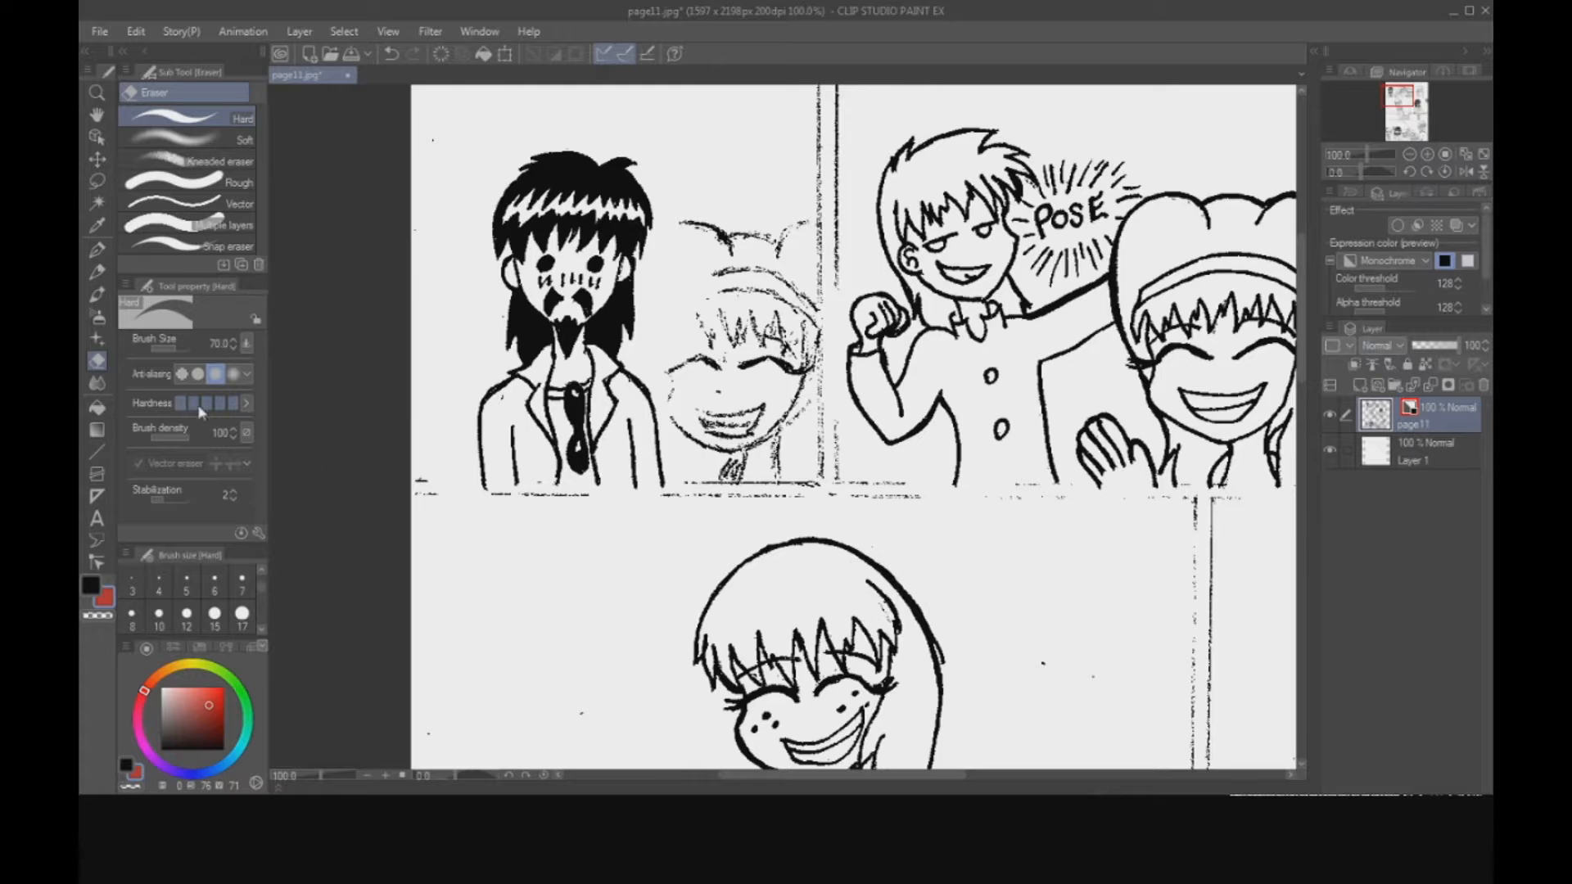
scroll(680, 384, "up", 2)
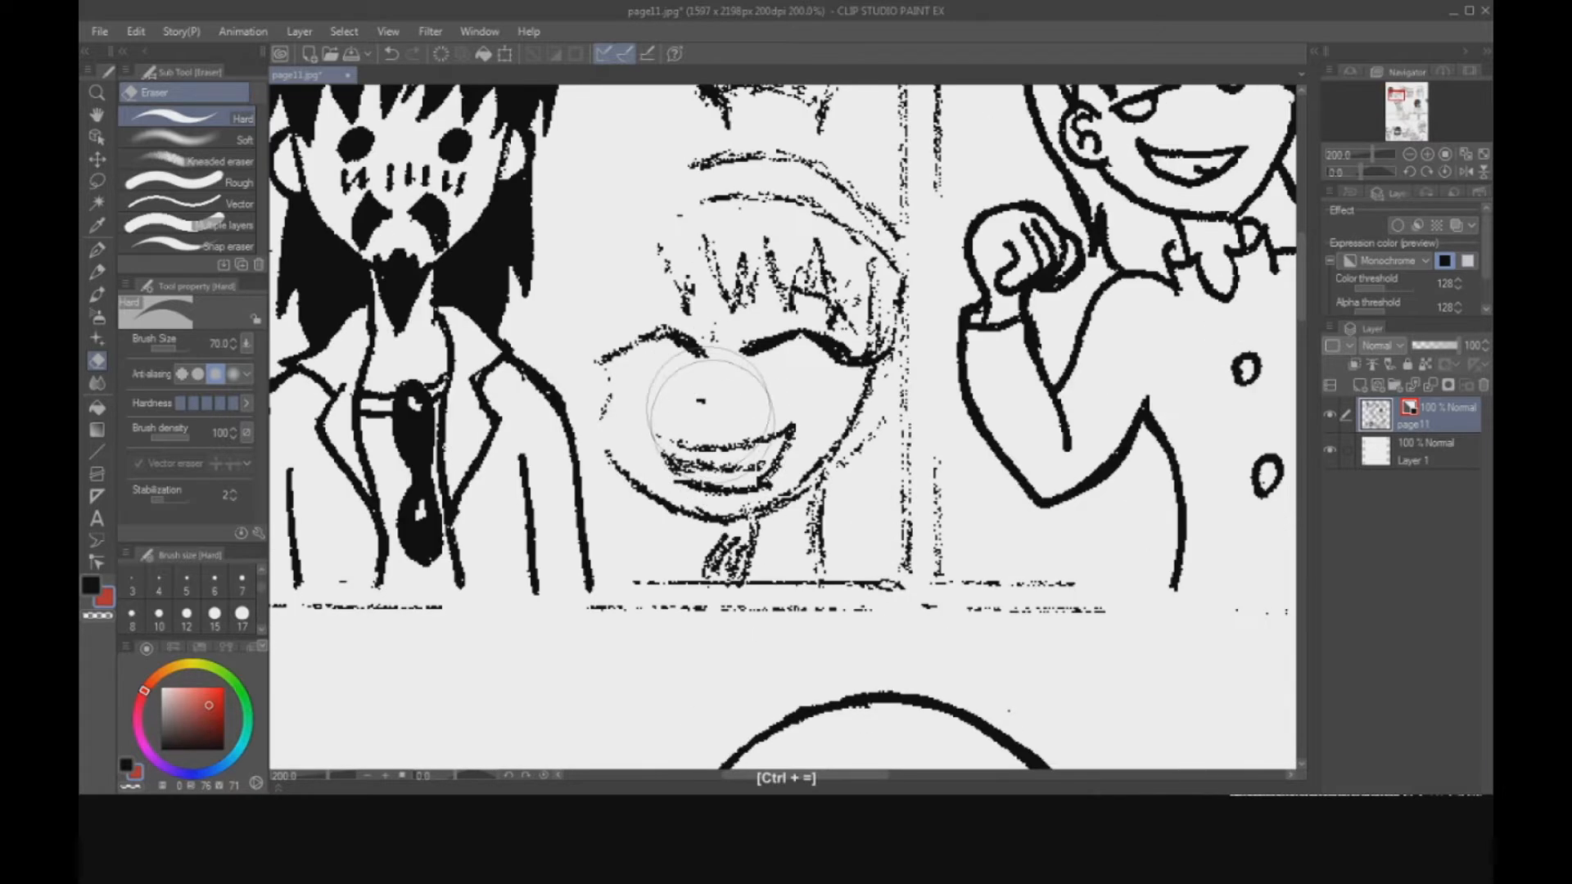
mouse_move(650, 354)
left_mouse_down()
mouse_move(652, 447)
mouse_move(692, 529)
mouse_move(855, 432)
mouse_move(876, 337)
mouse_move(747, 316)
left_mouse_up()
scroll(737, 311, "down", 4)
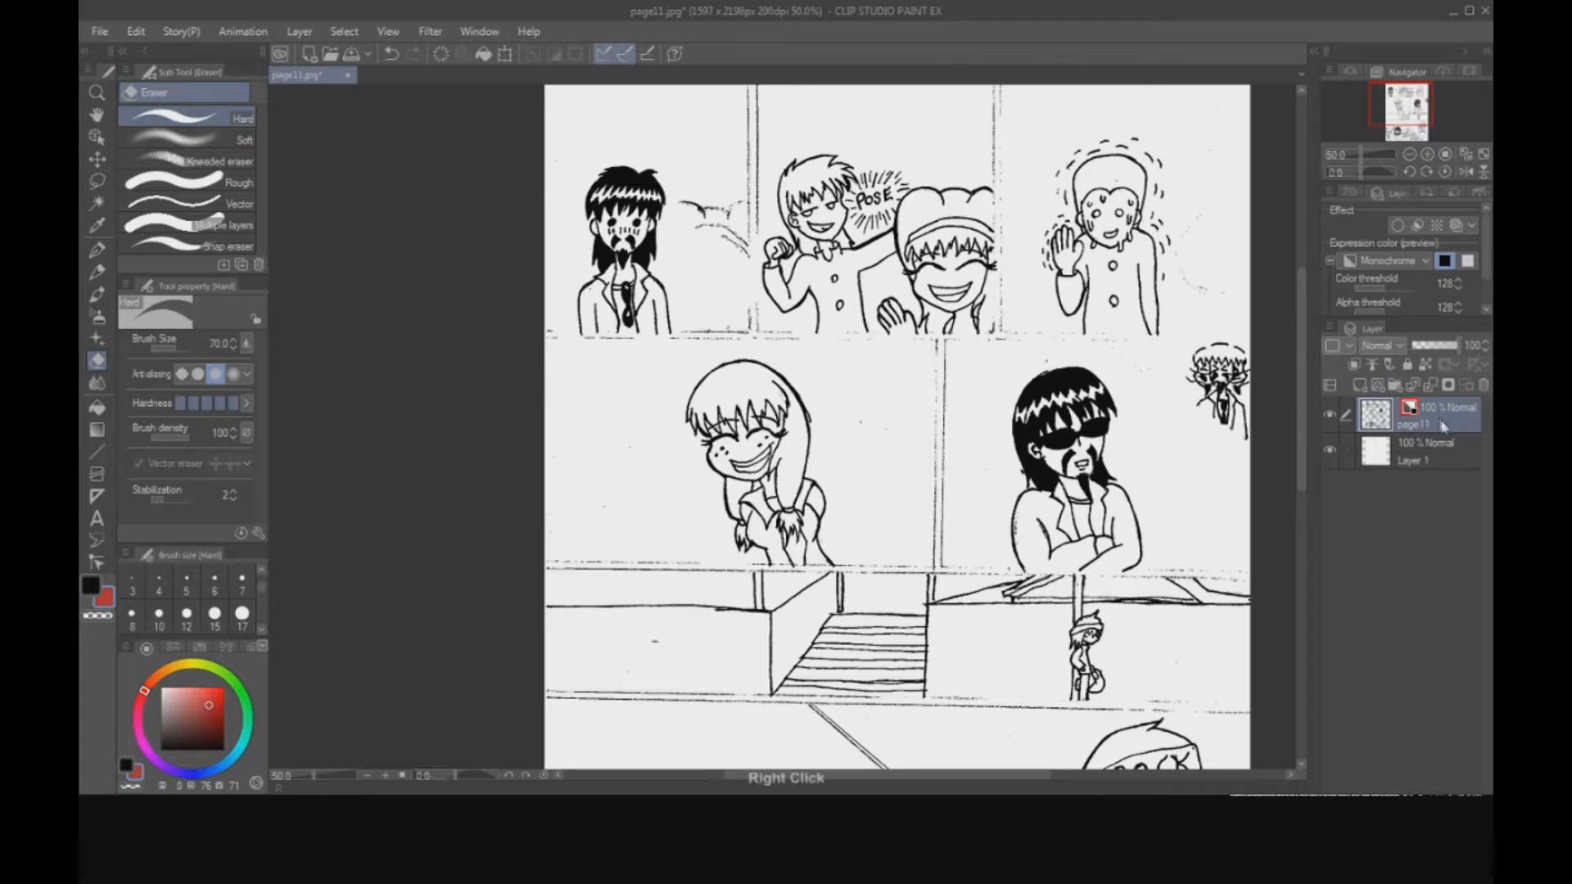
Duplicate the page11 layer and set the copy's expression color to Gray.
right_click(1437, 416)
left_click(1340, 449)
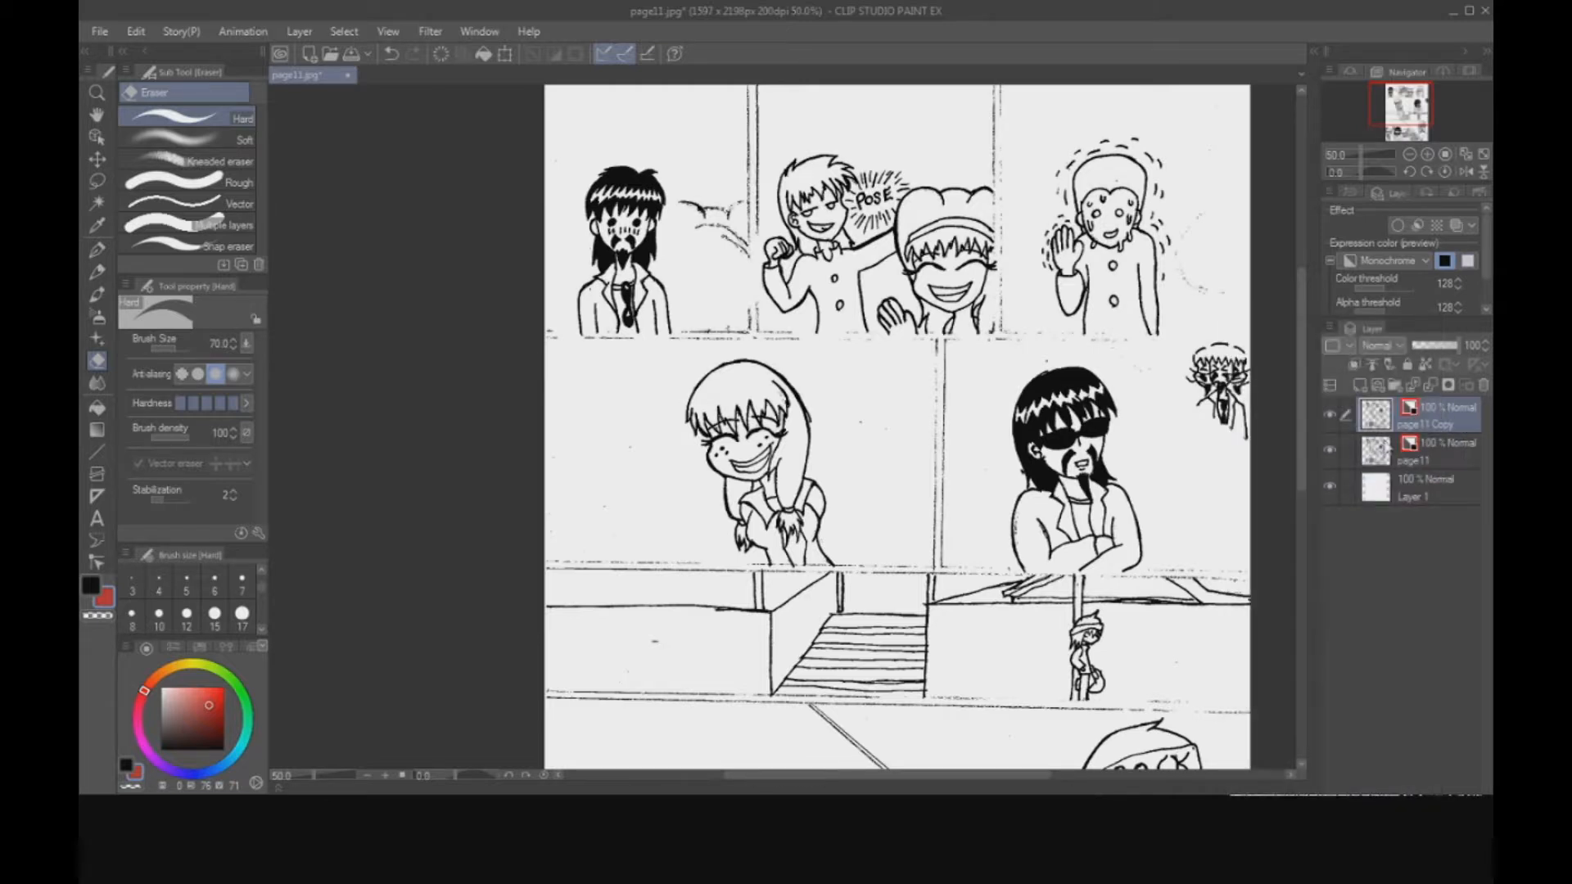
left_click(1402, 262)
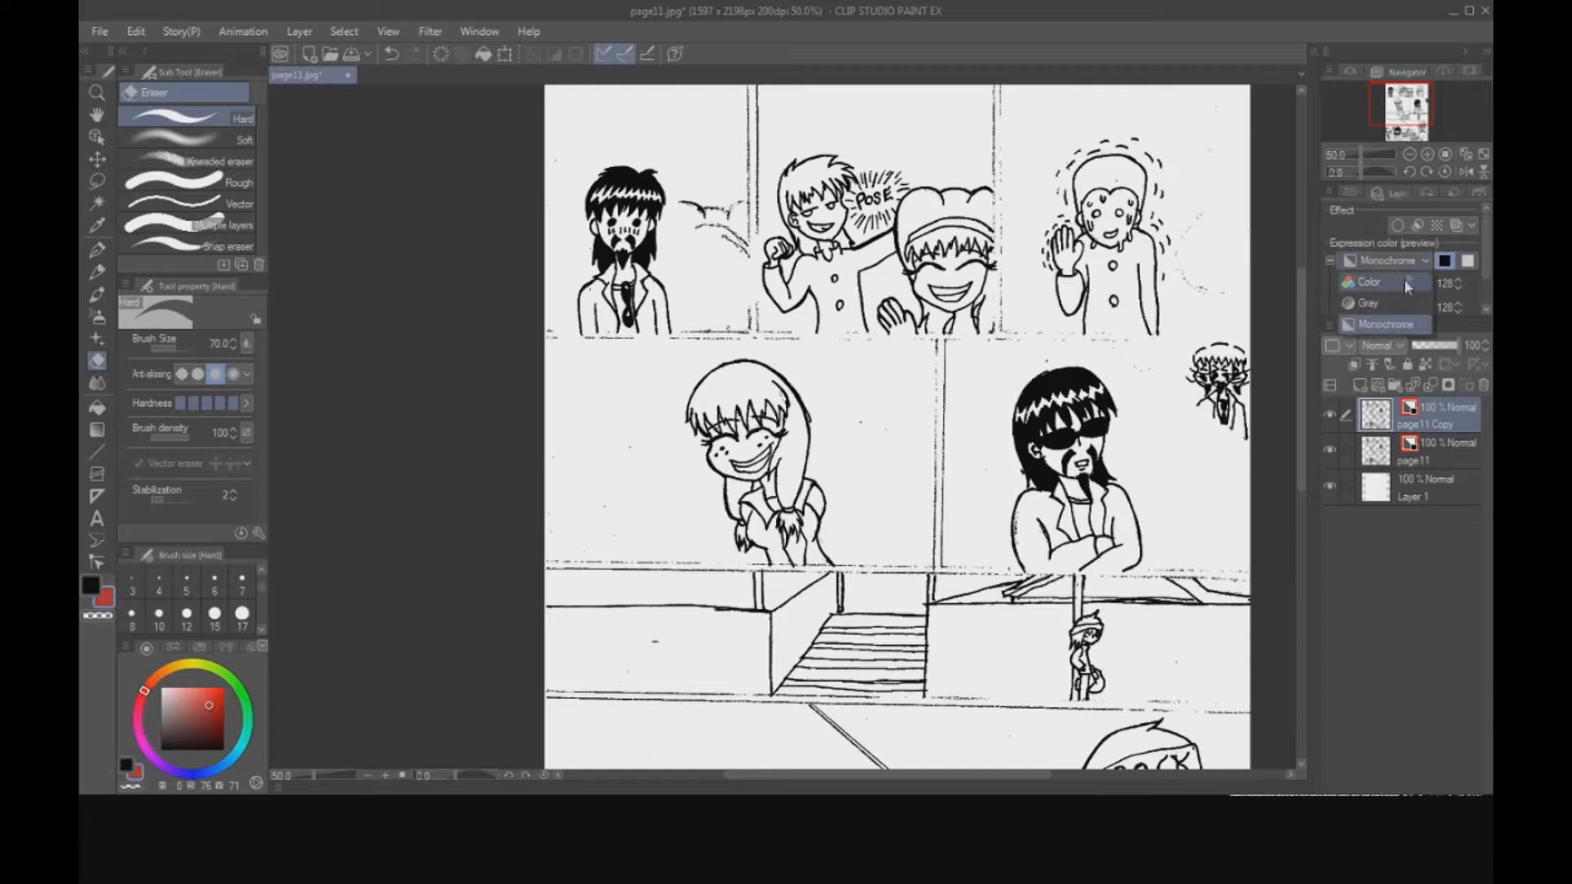
left_click(1395, 301)
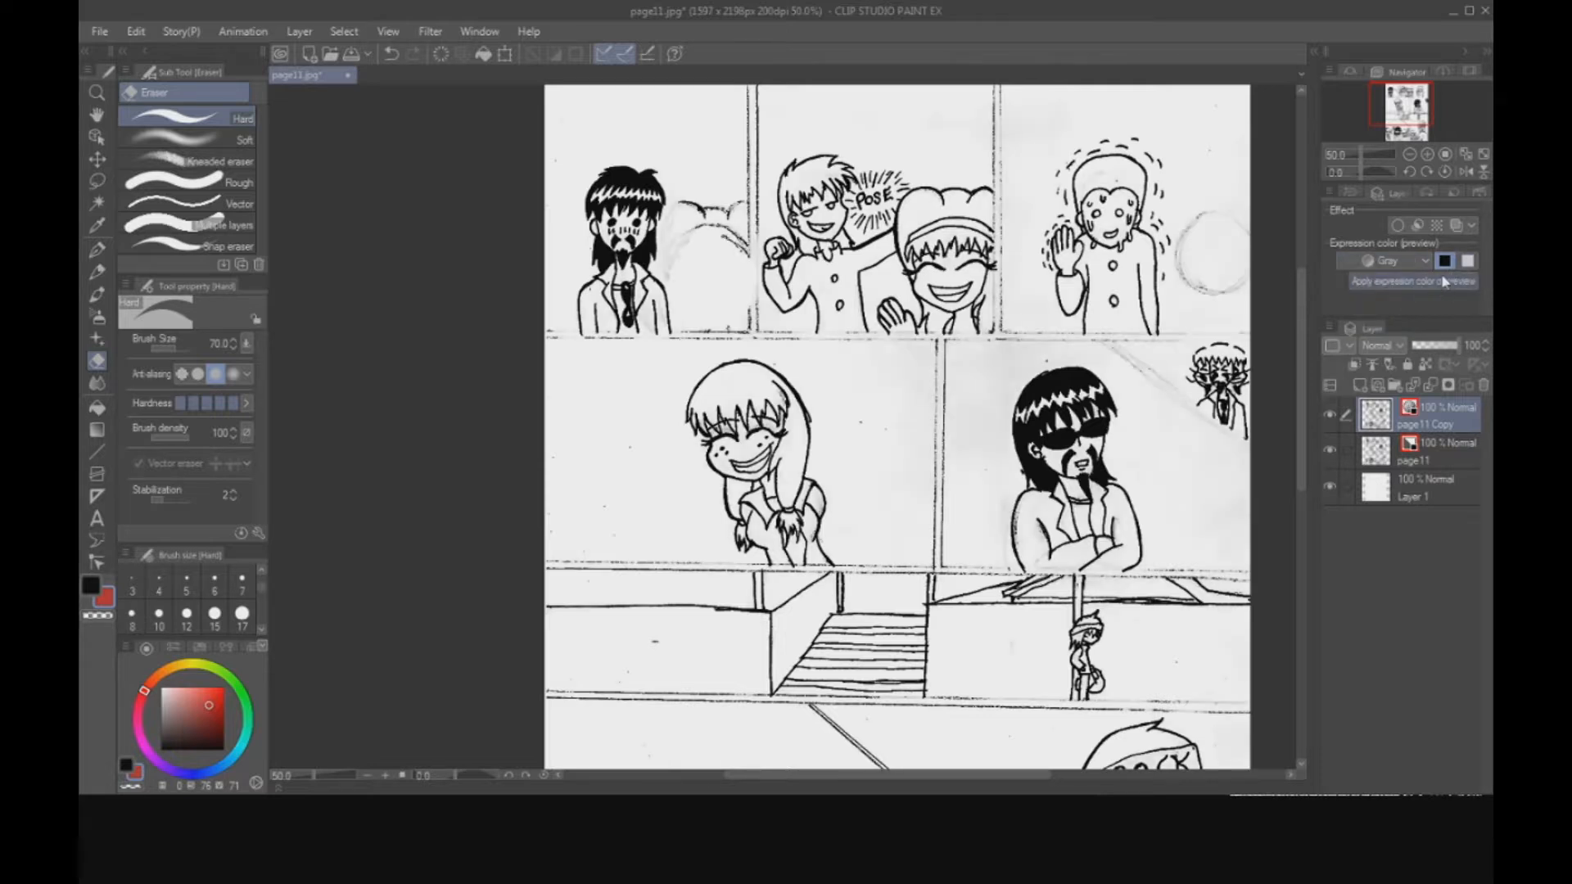
Turn white back on in the page11 Copy layer's Gray expression color and hide page11 and Layer 1.
left_click(1467, 262)
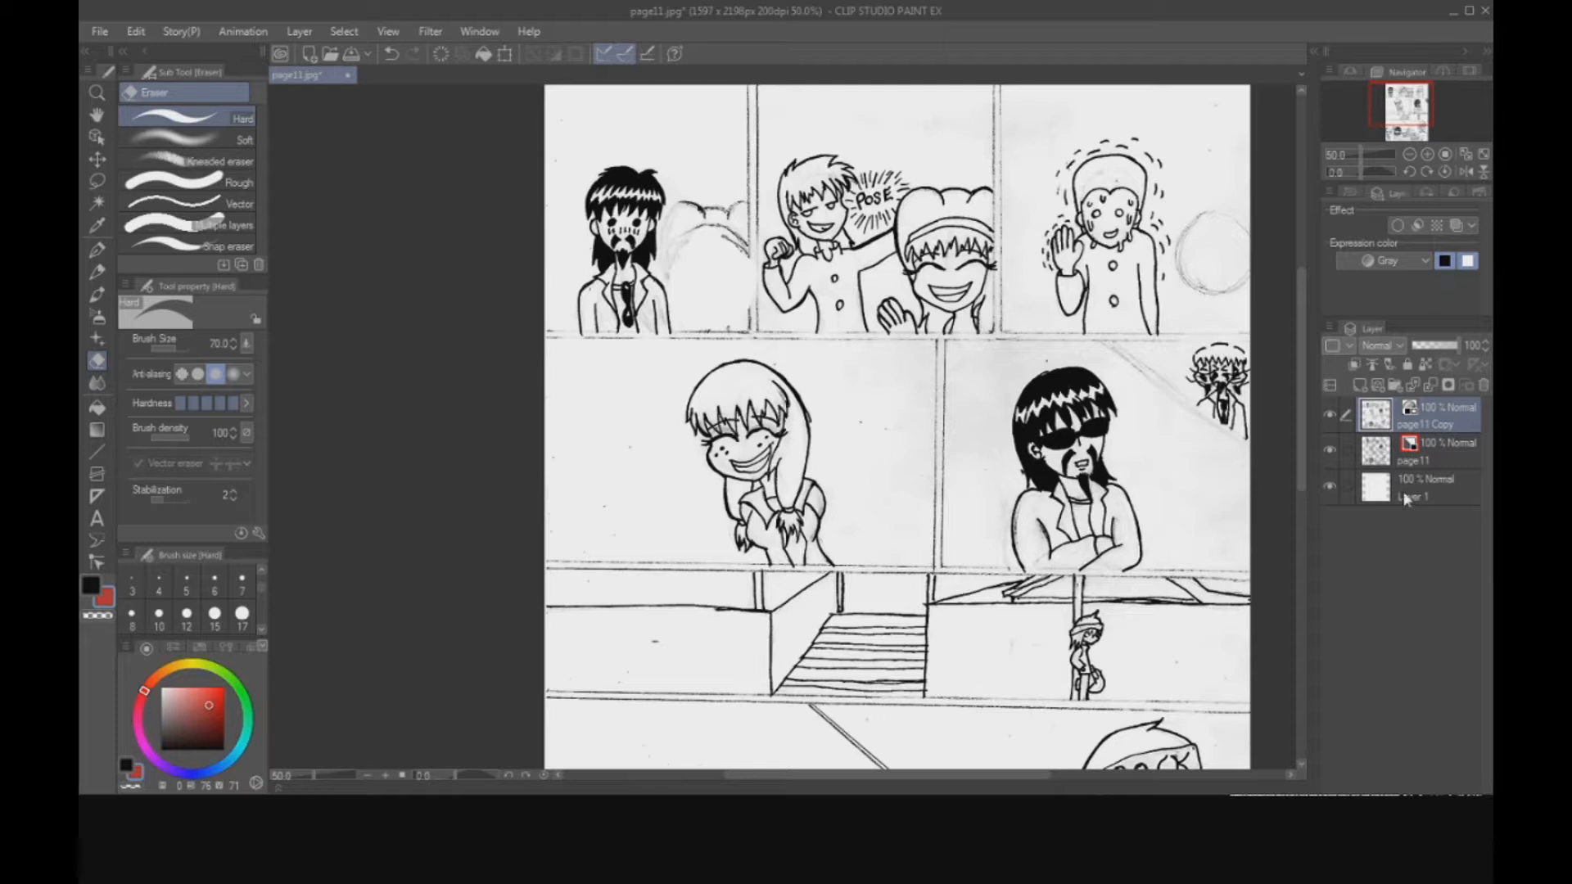
left_click(1332, 486)
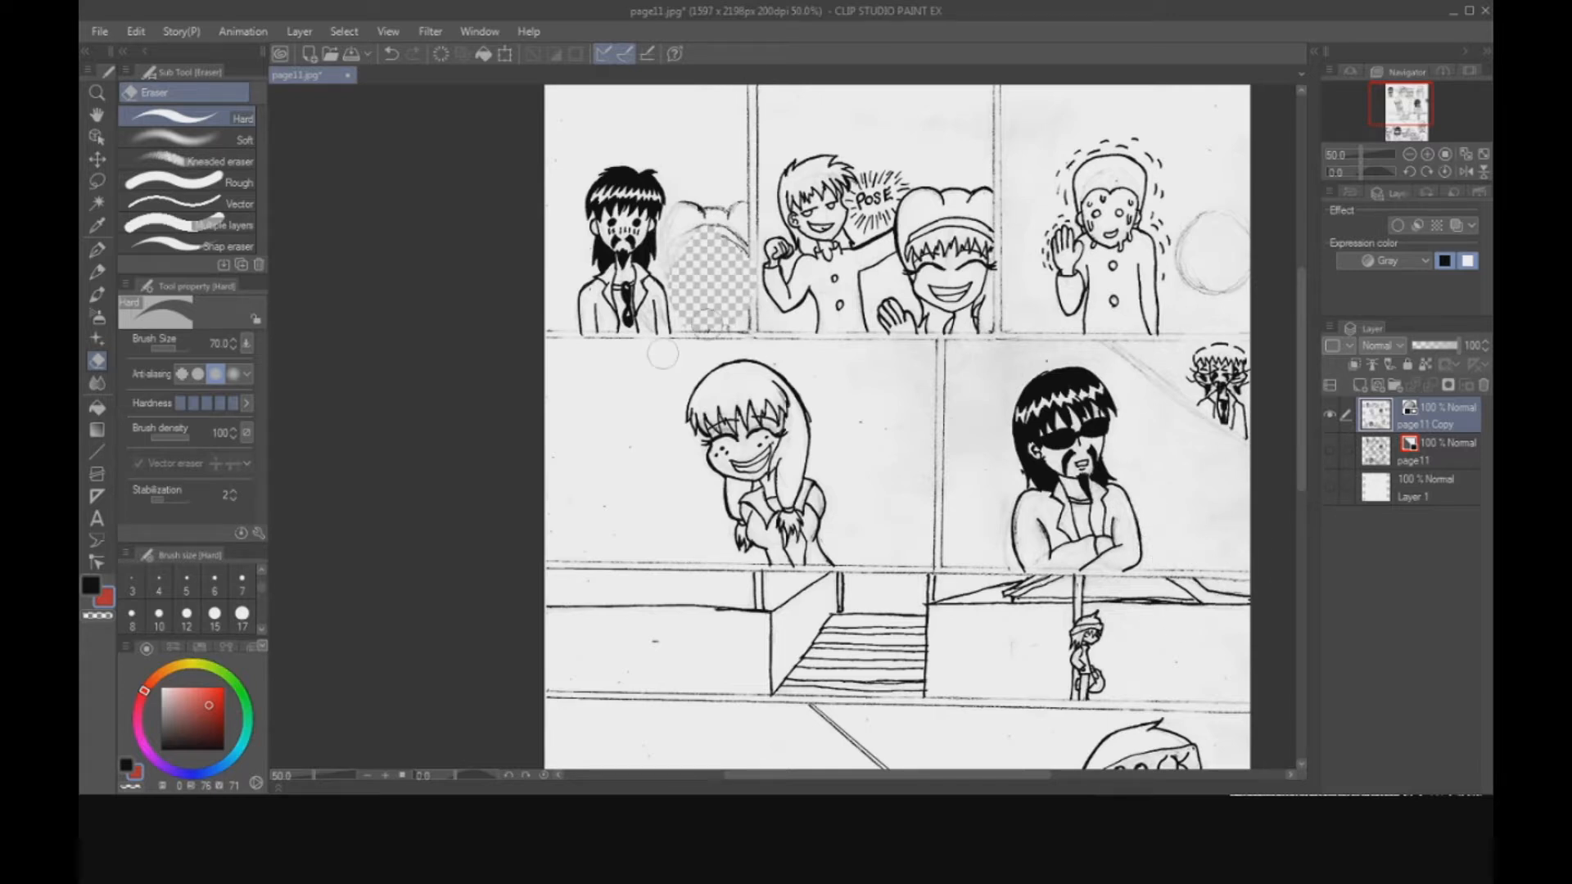
left_click_drag(1400, 117, 1410, 94)
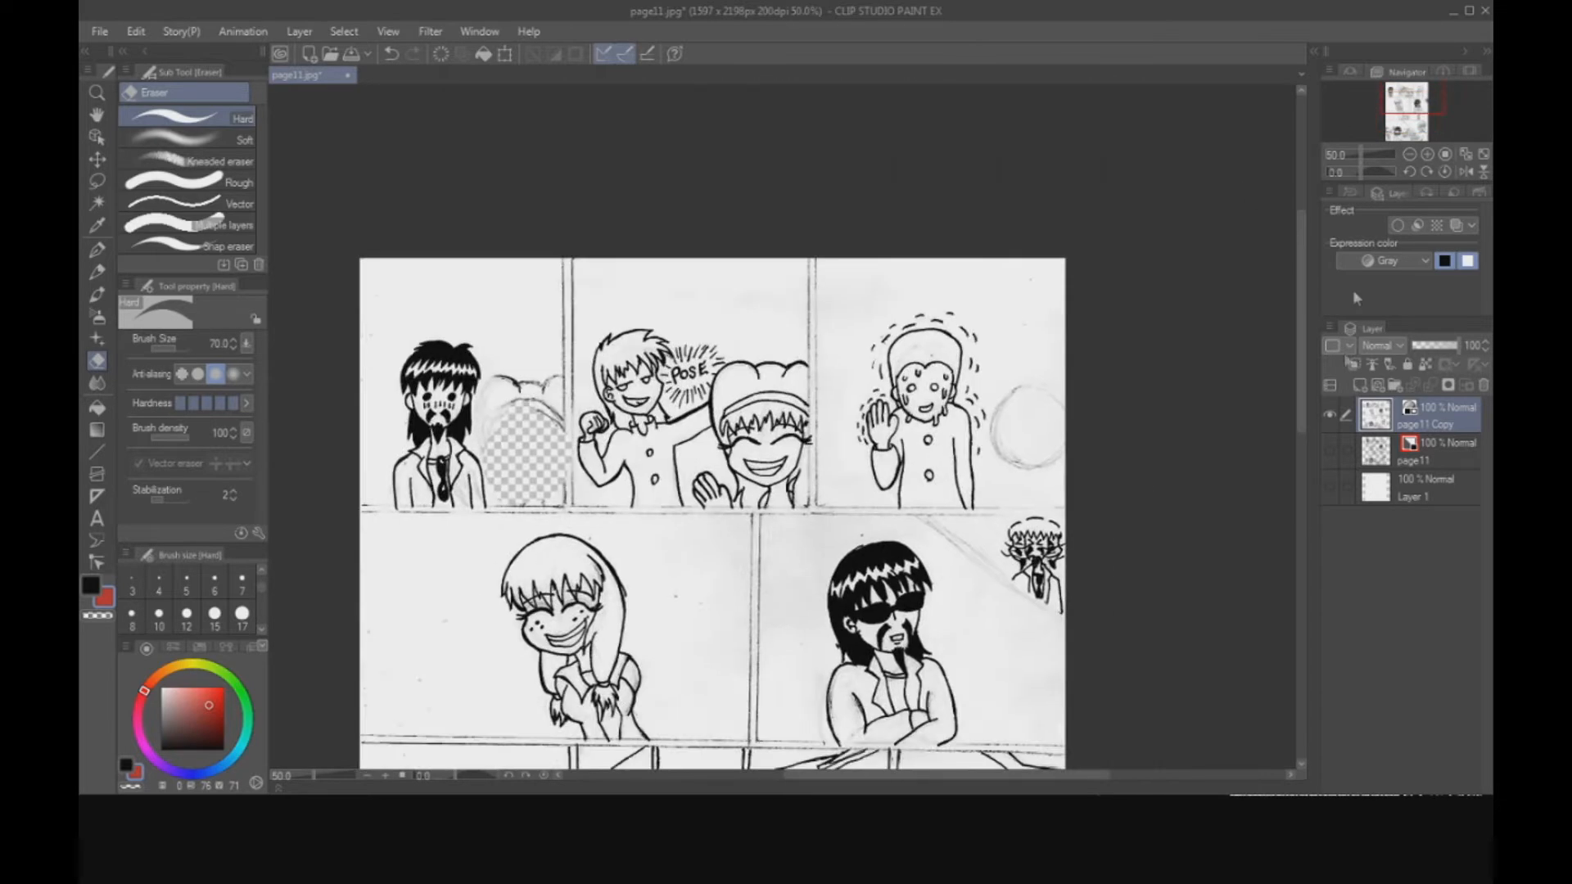
Hide the page11 Copy layer, show page11 and Layer 1, and make page11 the active layer.
left_click(1329, 415)
left_click(1330, 449)
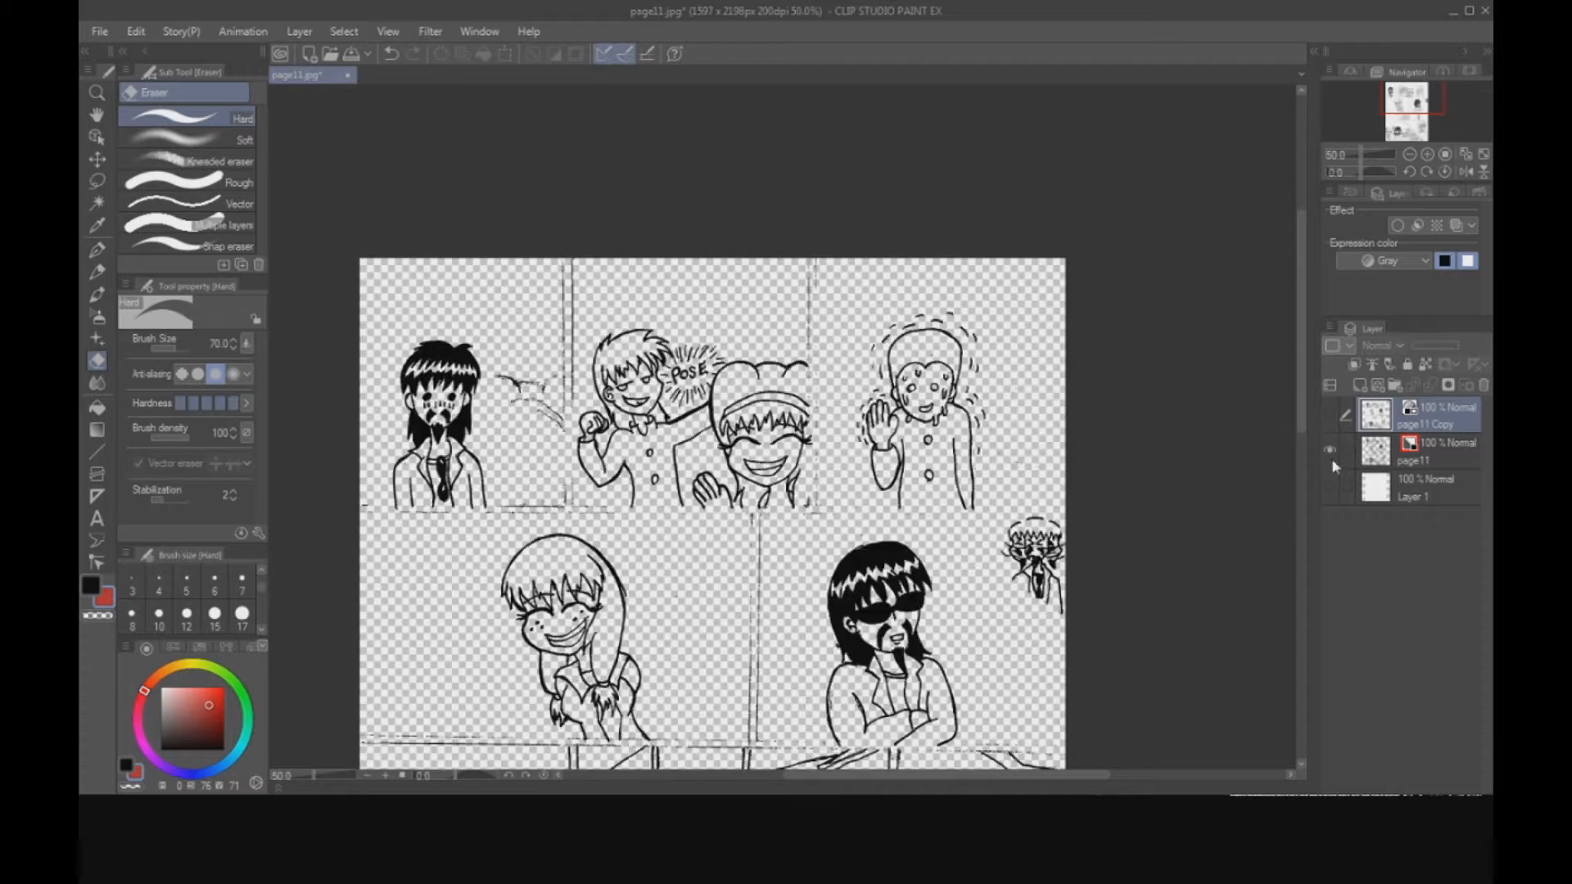
left_click(1329, 485)
left_click_drag(1409, 89, 1402, 103)
left_click(1442, 439)
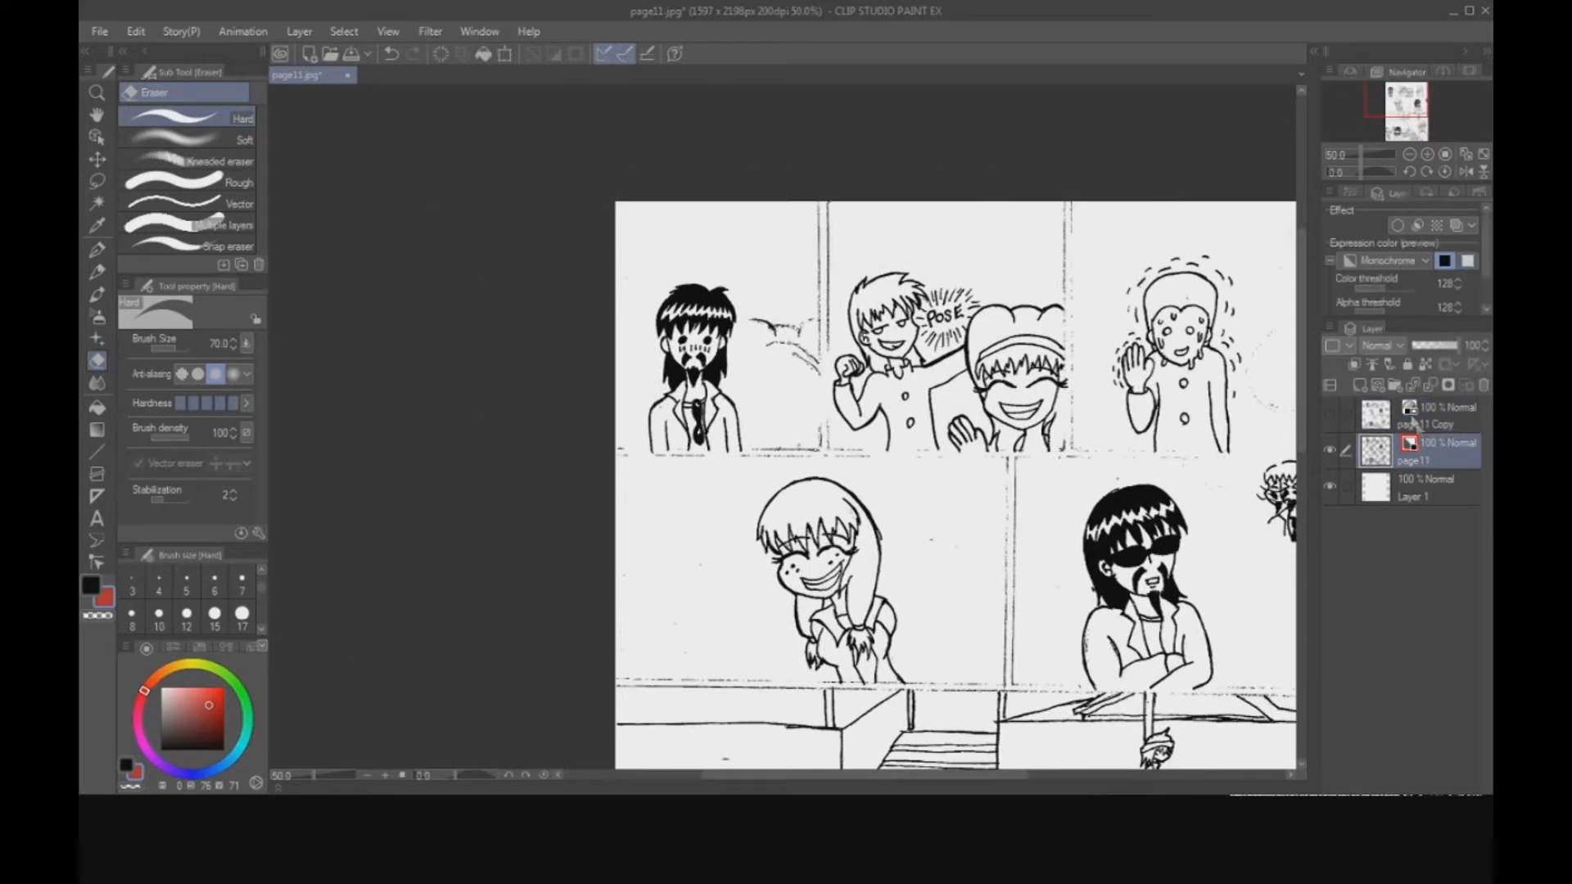
Erase the leftover sketch lines beside the mustached man and parts of the rough border separating the first two panels on page11.
key("ctrl+equal")
key("ctrl+equal")
mouse_move(798, 342)
left_mouse_down()
mouse_move(736, 297)
mouse_move(693, 306)
mouse_move(725, 333)
mouse_move(781, 300)
mouse_move(837, 318)
mouse_move(818, 429)
left_mouse_up()
key("space")
left_click_drag(796, 694, 828, 546)
left_click_drag(940, 460, 924, 704)
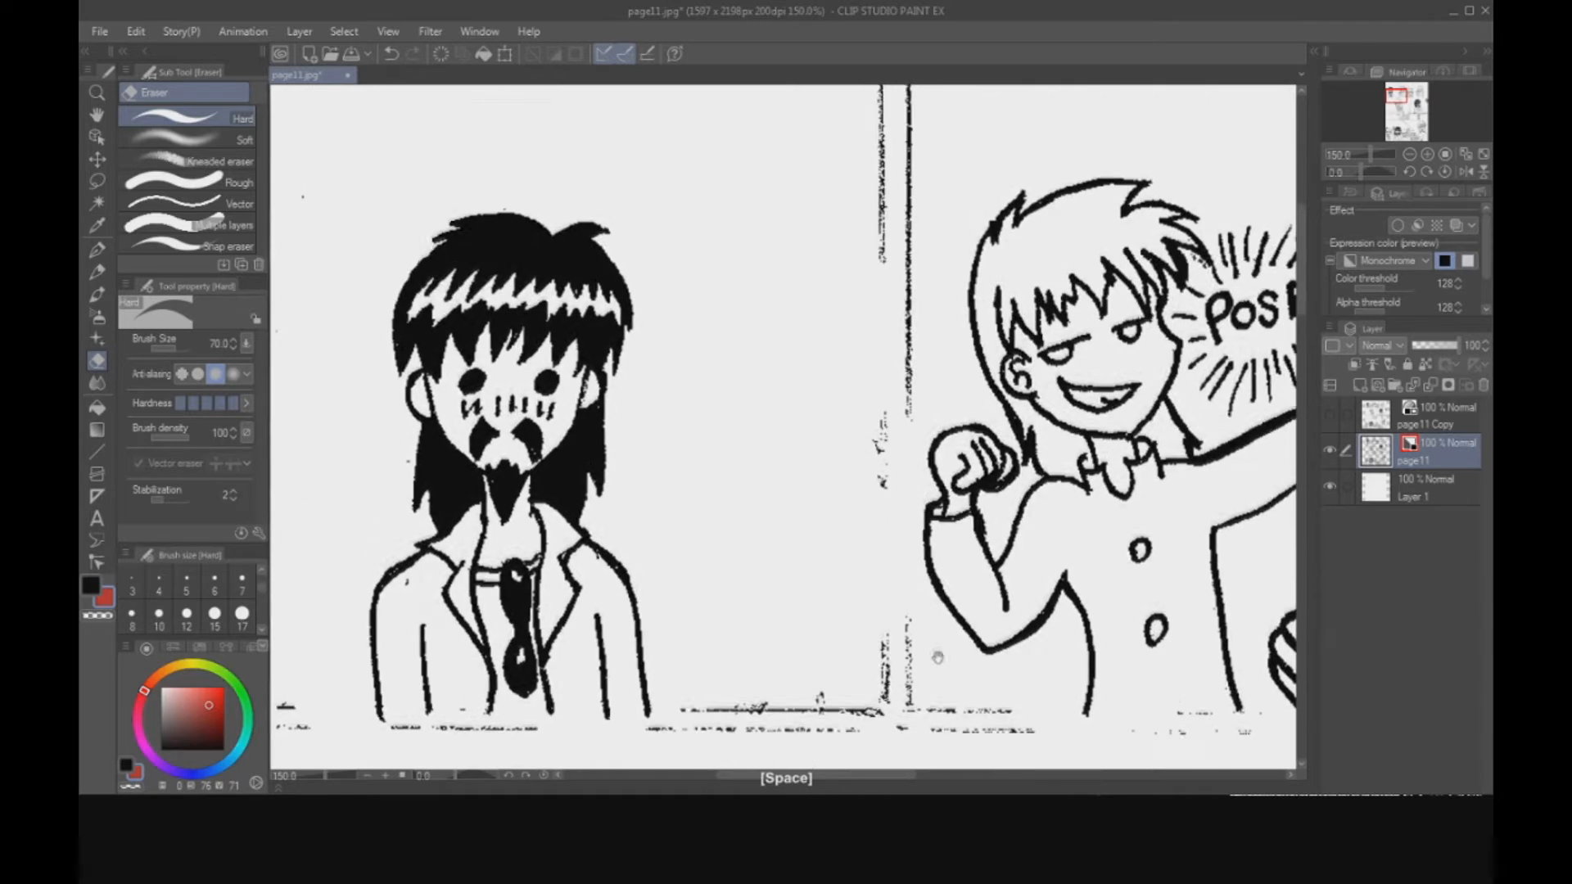
mouse_move(878, 446)
left_mouse_down()
mouse_move(874, 537)
mouse_move(873, 115)
left_mouse_up()
key("space")
left_click_drag(933, 450, 966, 115)
left_click_drag(871, 466, 726, 484)
Set the eraser brush size to 7 and inspect the edges of the smiling girl's linework in the second row up close.
key("ctrl+minus")
key("ctrl+minus")
key("ctrl+minus")
key("space")
left_click_drag(1181, 549, 998, 442)
key("ctrl+equal")
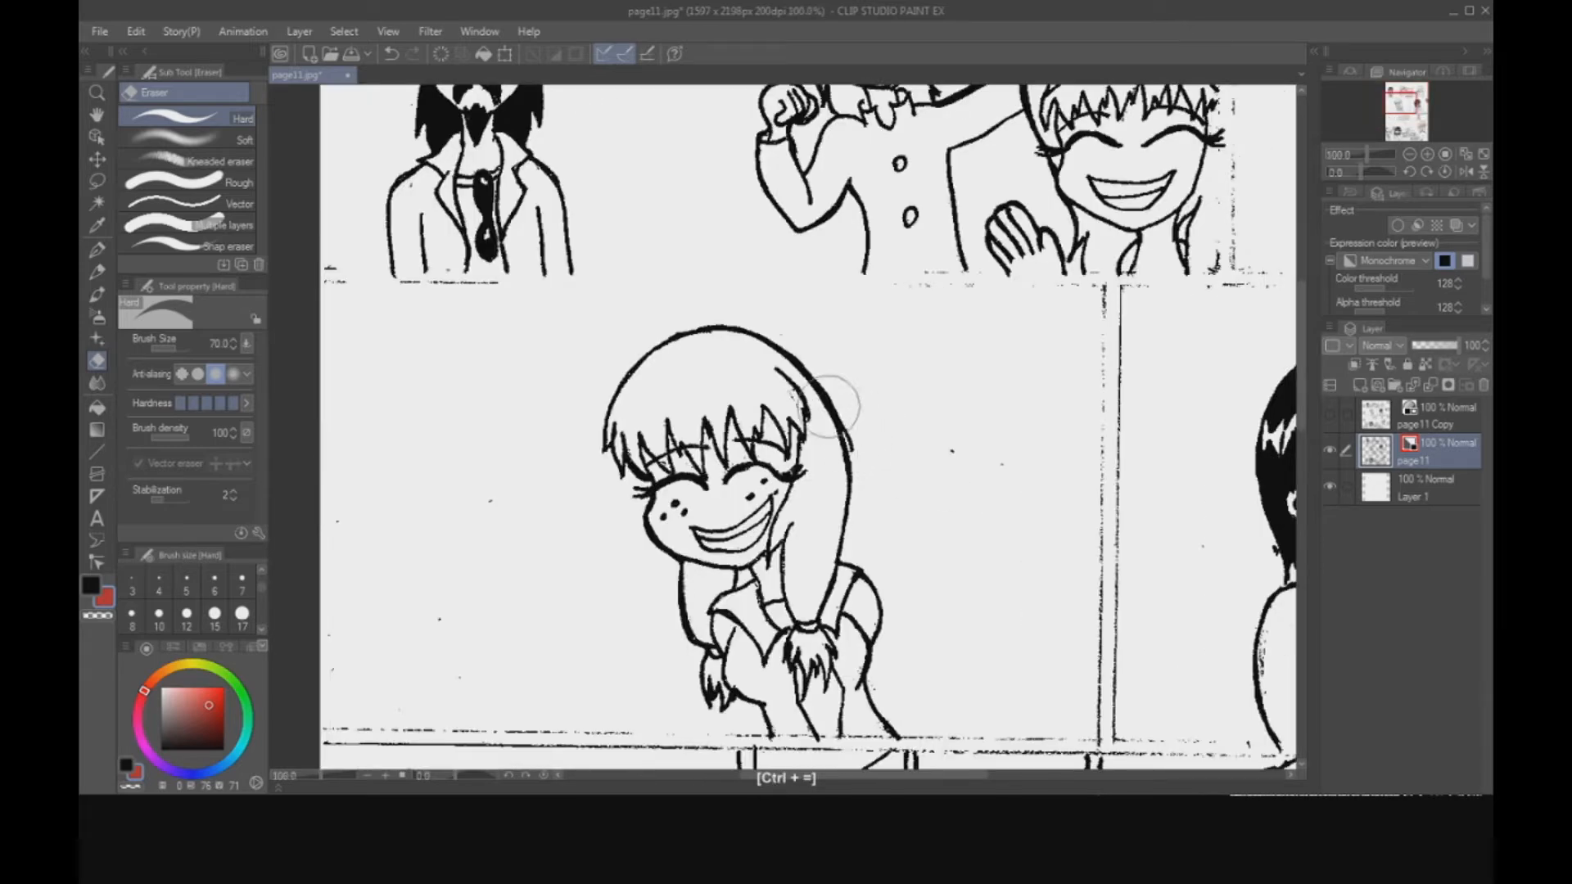
left_click(242, 583)
key("ctrl+equal")
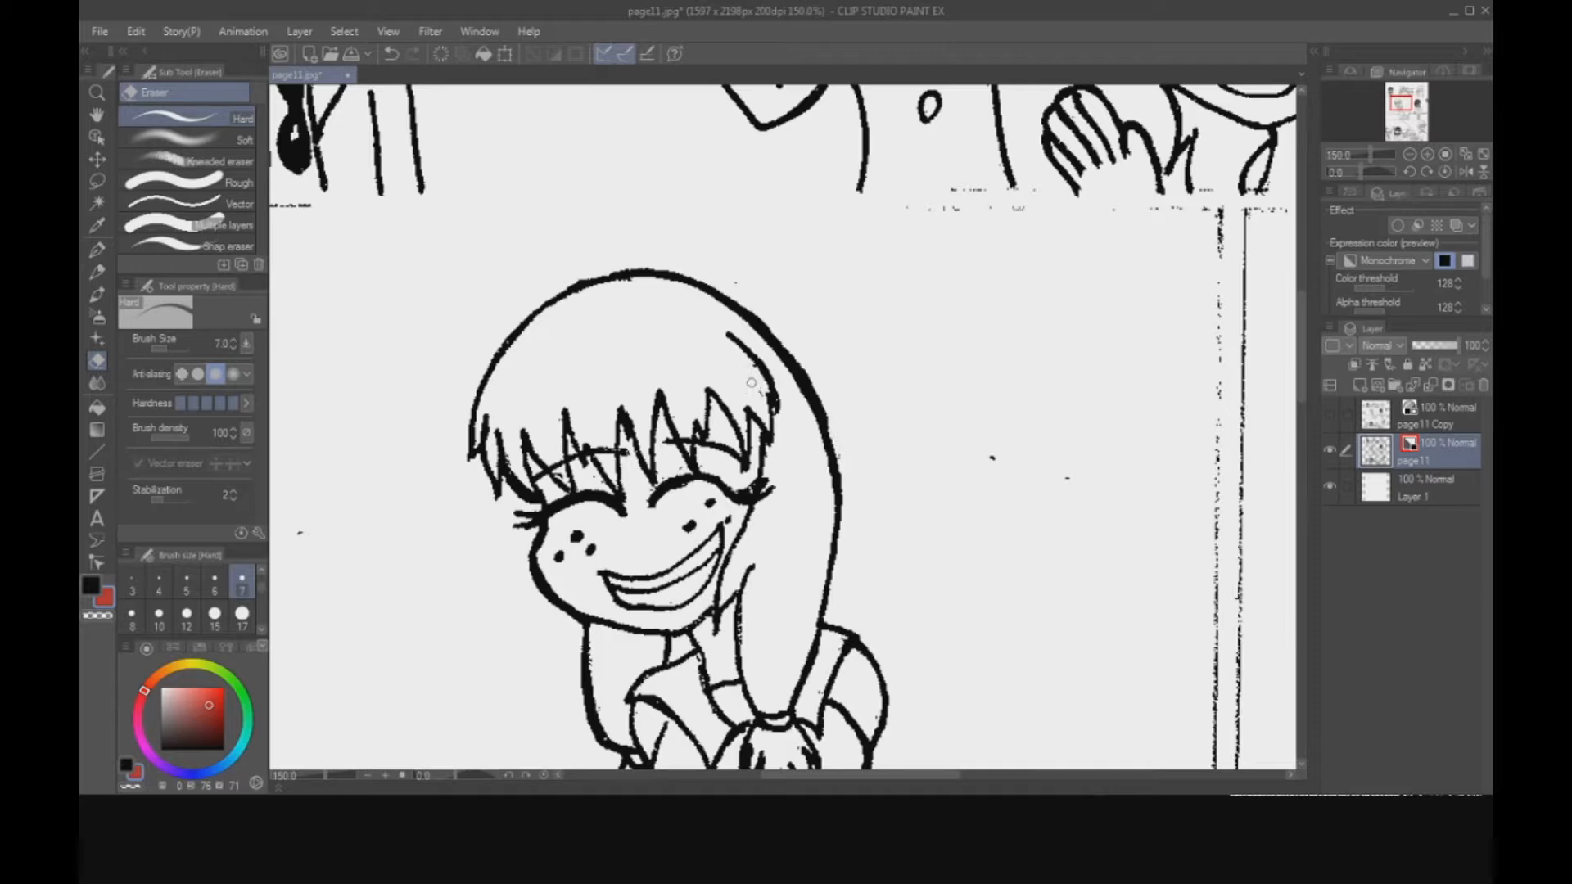
key("ctrl+equal")
key("ctrl+equal")
key("ctrl+equal")
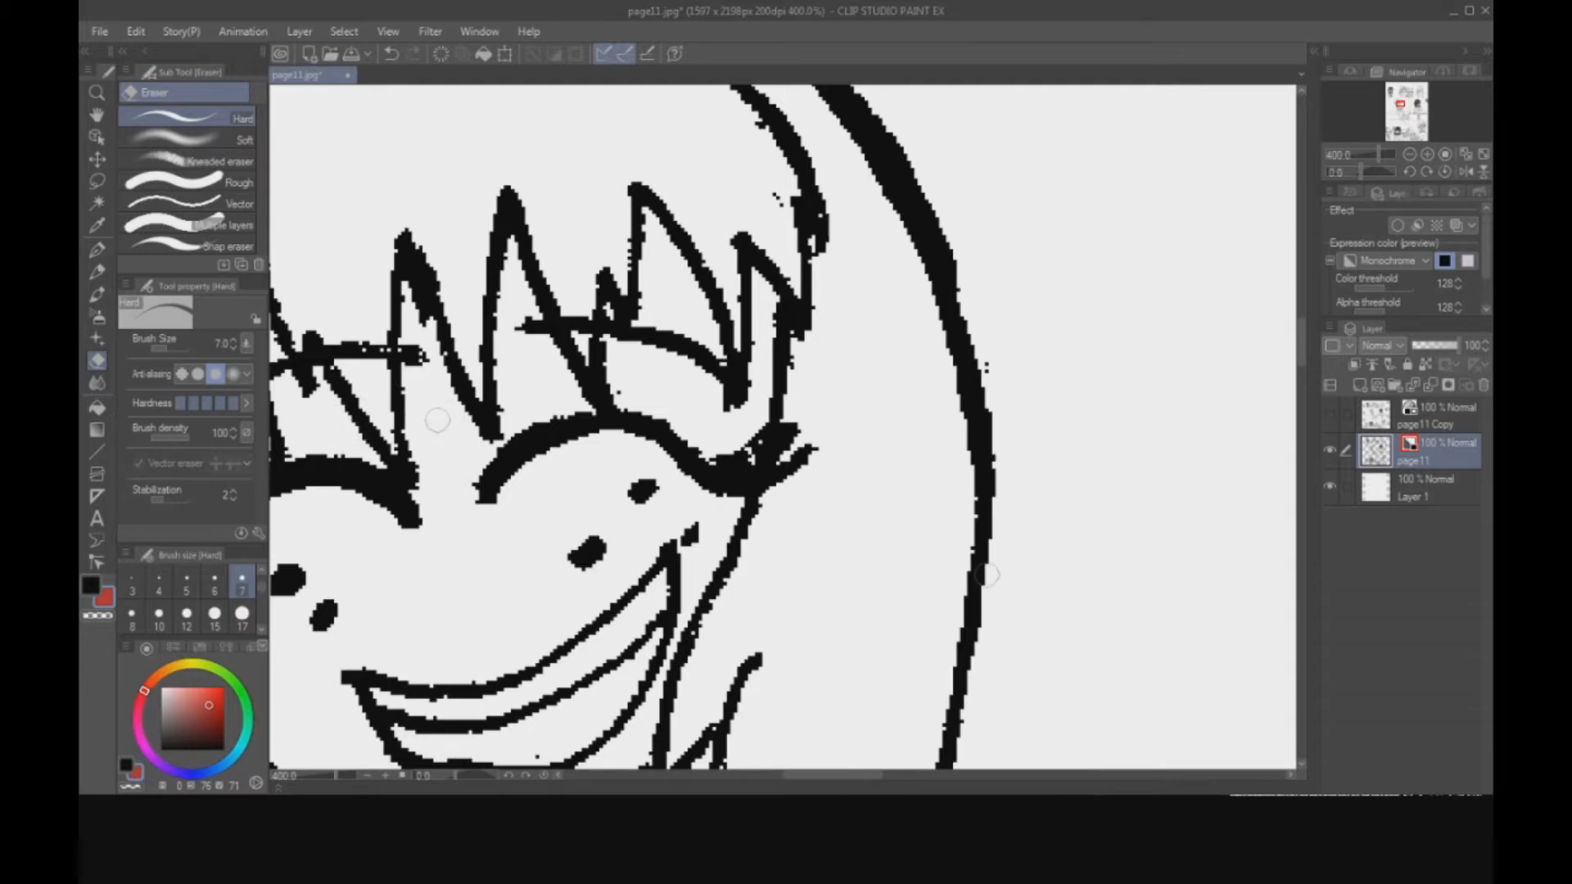
key("ctrl+minus")
key("ctrl+minus")
key("ctrl+minus")
key("ctrl+minus")
left_click_drag(1148, 571, 969, 436)
key("ctrl+minus")
key("ctrl+minus")
key("ctrl+minus")
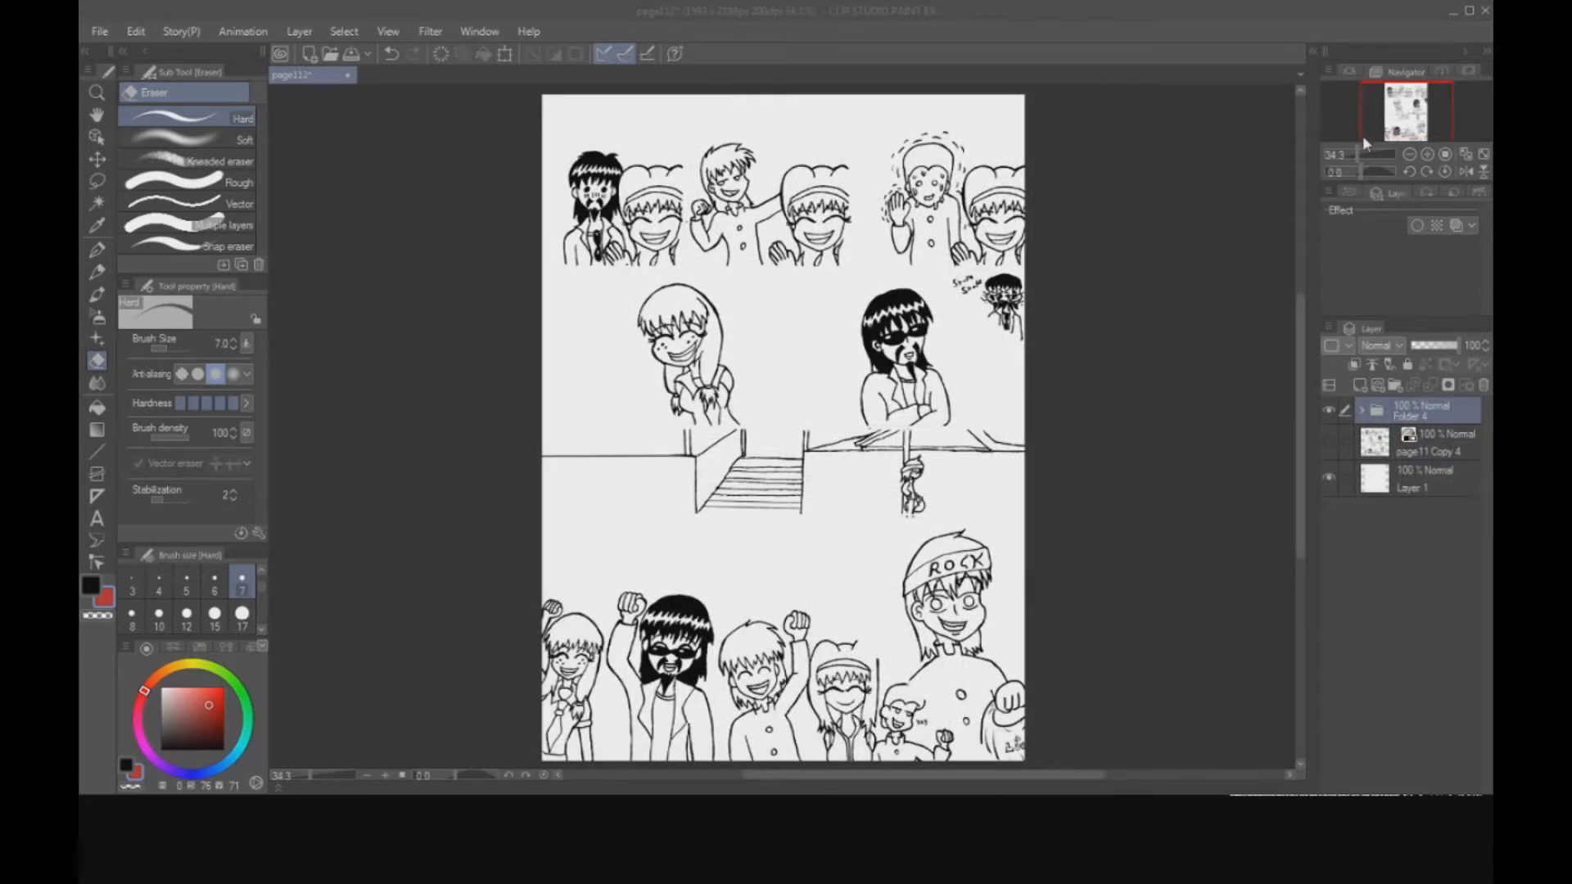
Switch page11 Copy 4 on and off in the page112 document to compare the original scan with the cleaned linework.
mouse_move(1389, 108)
left_mouse_down()
mouse_move(1403, 131)
mouse_move(1378, 113)
left_mouse_up()
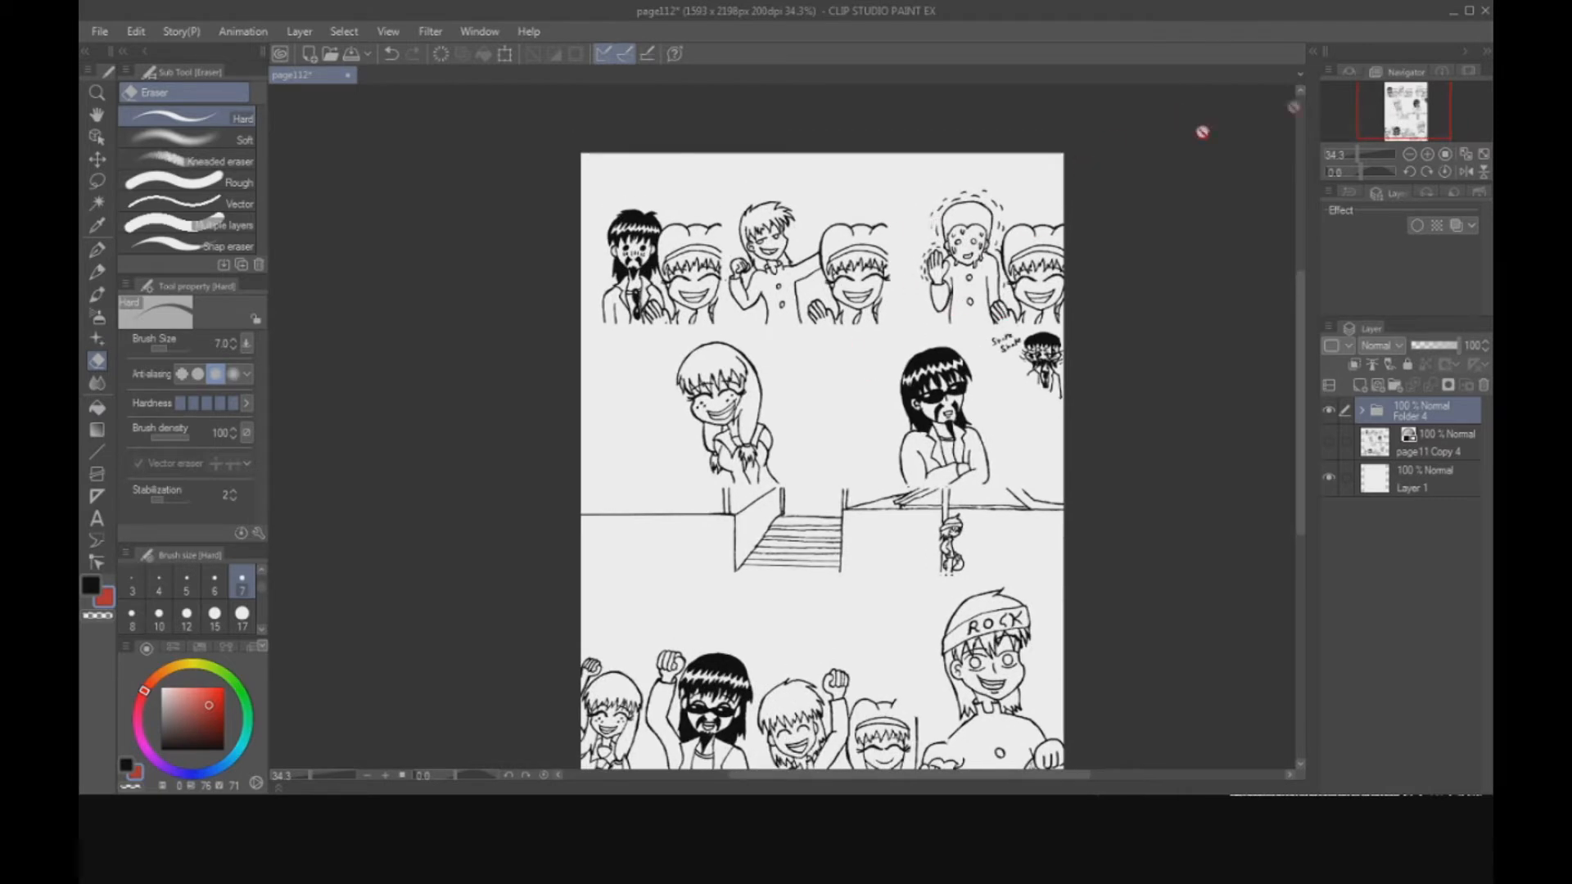
scroll(1201, 132, "down", 2)
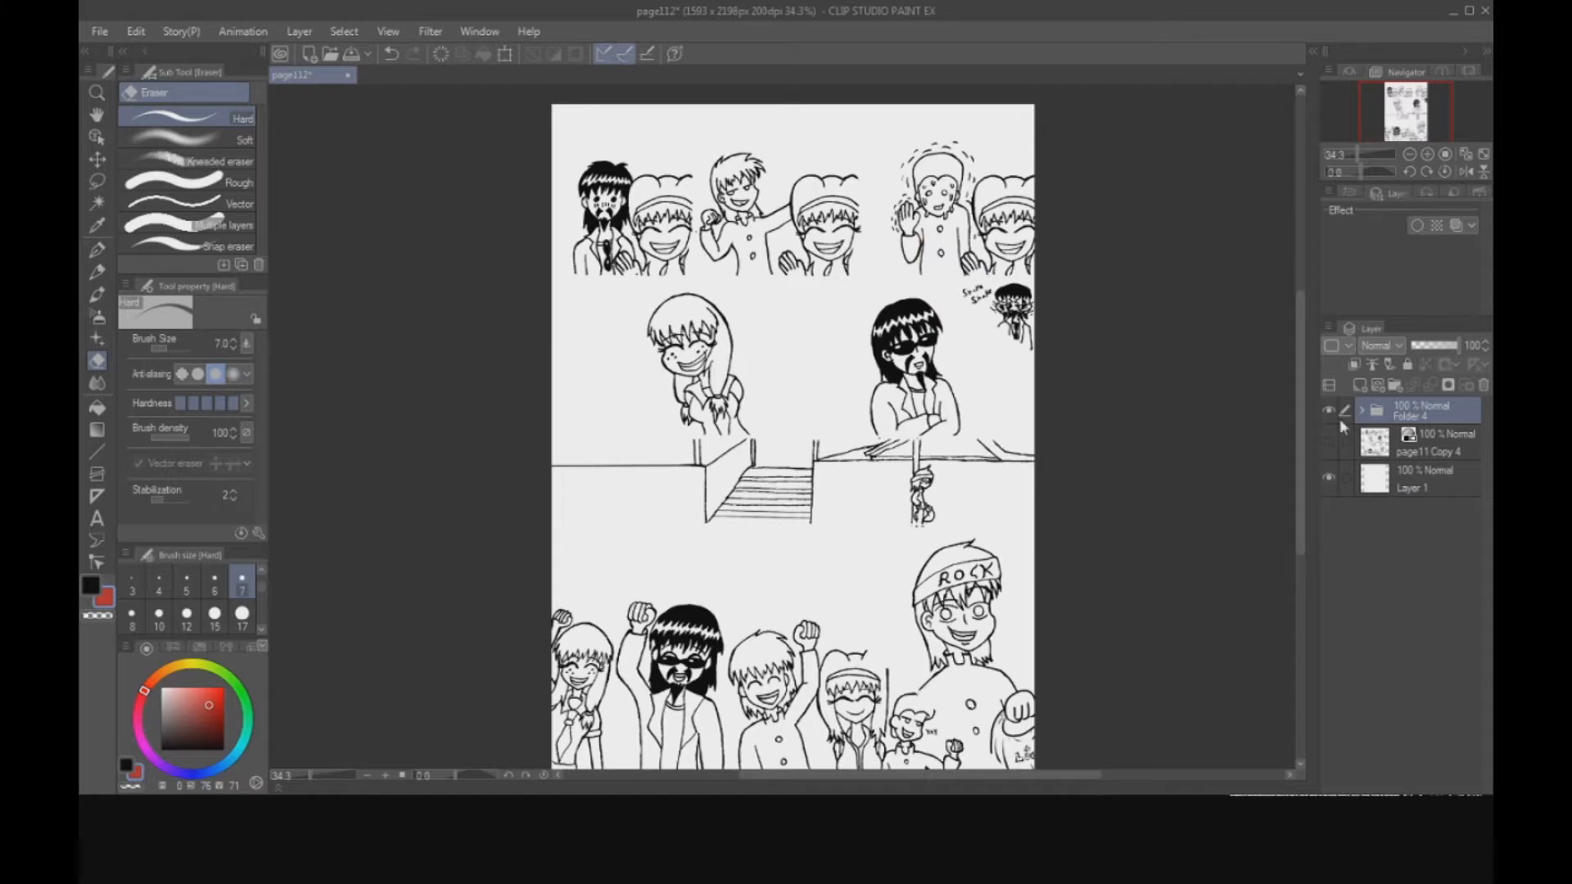
left_click(1426, 453)
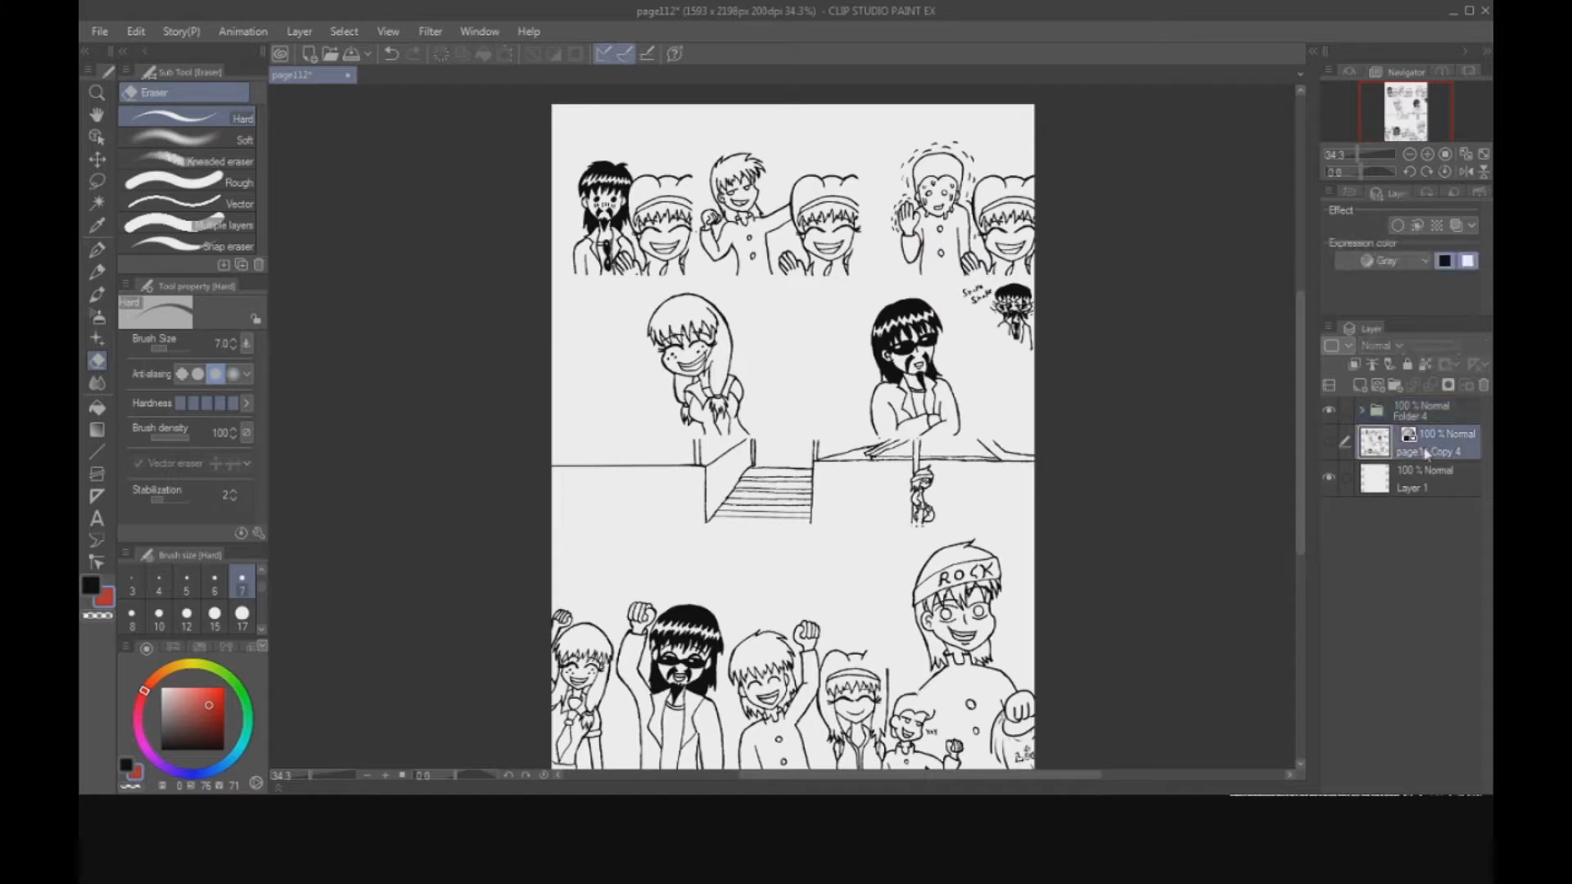
left_click(1328, 444)
double_click(1328, 442)
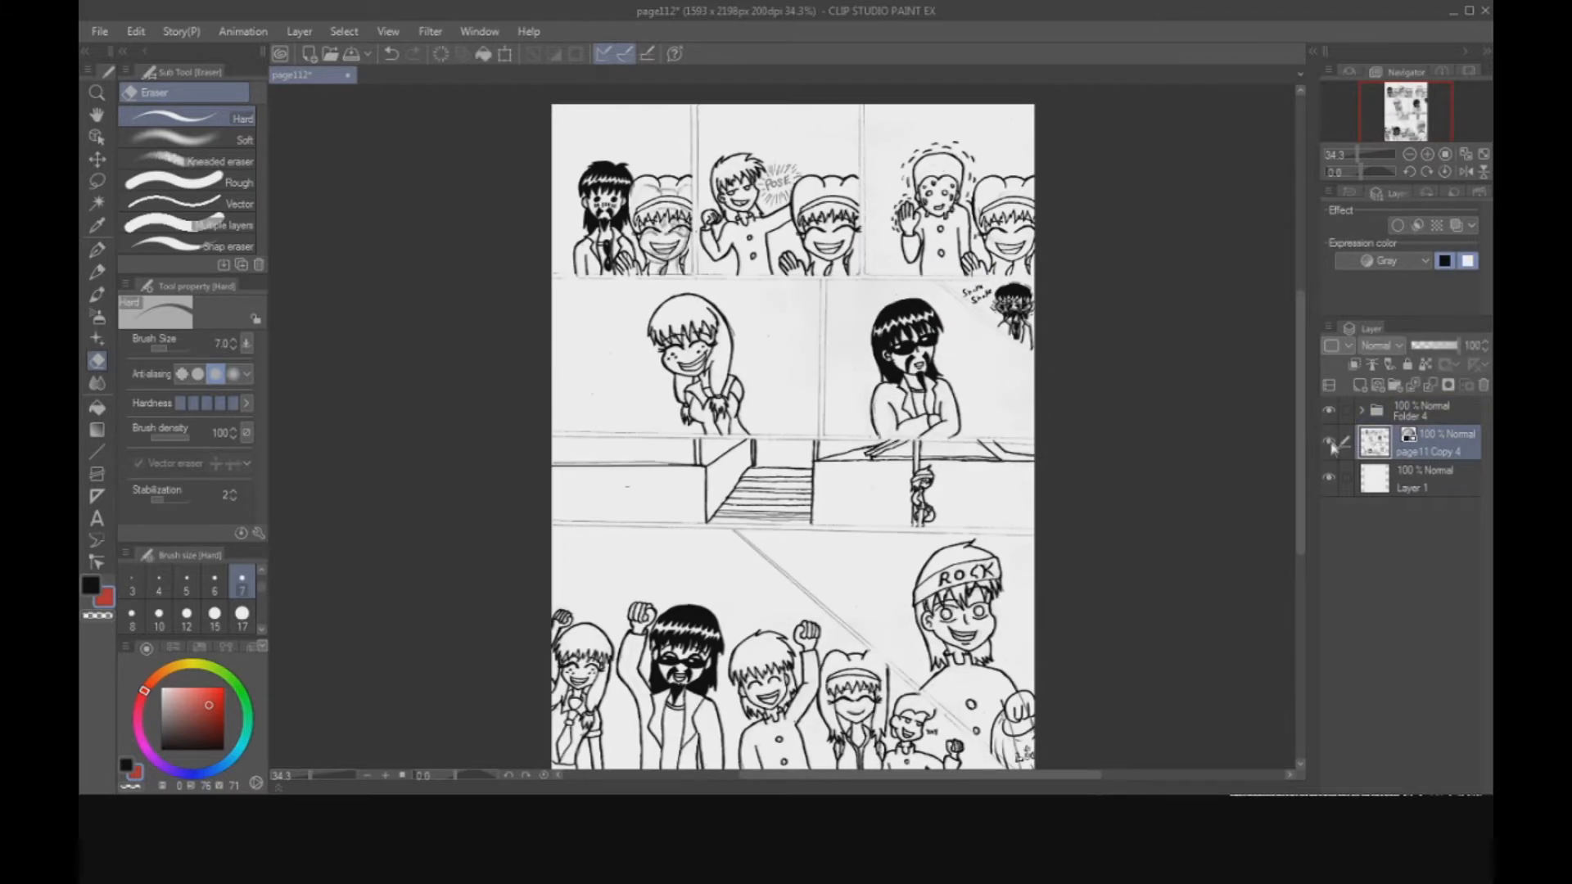
left_click(1329, 442)
left_click(1328, 442)
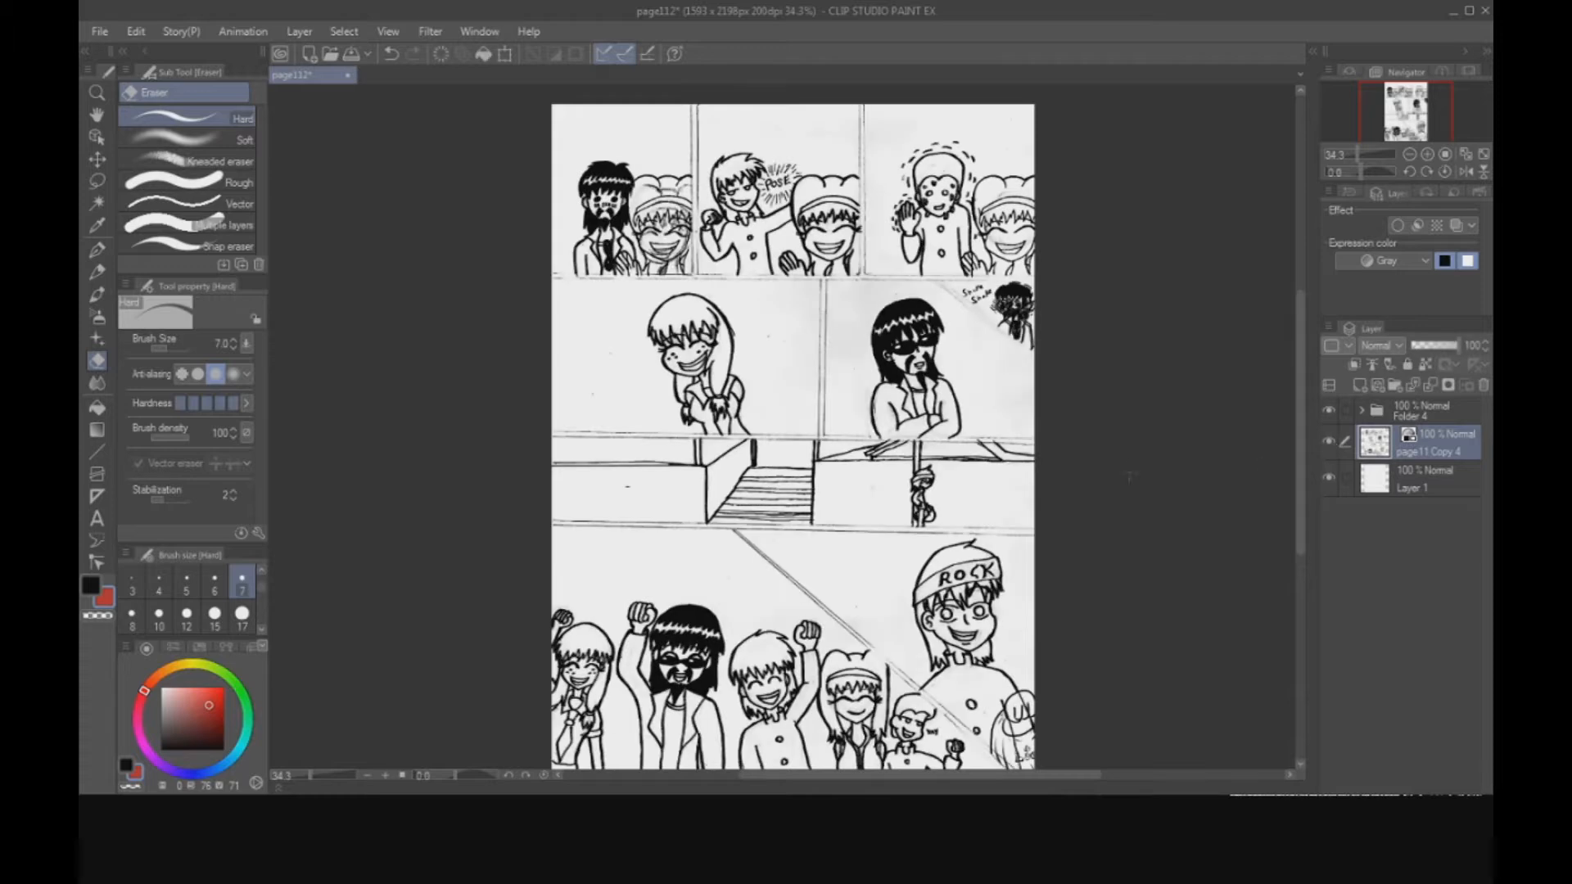
scroll(793, 434, "up", 1)
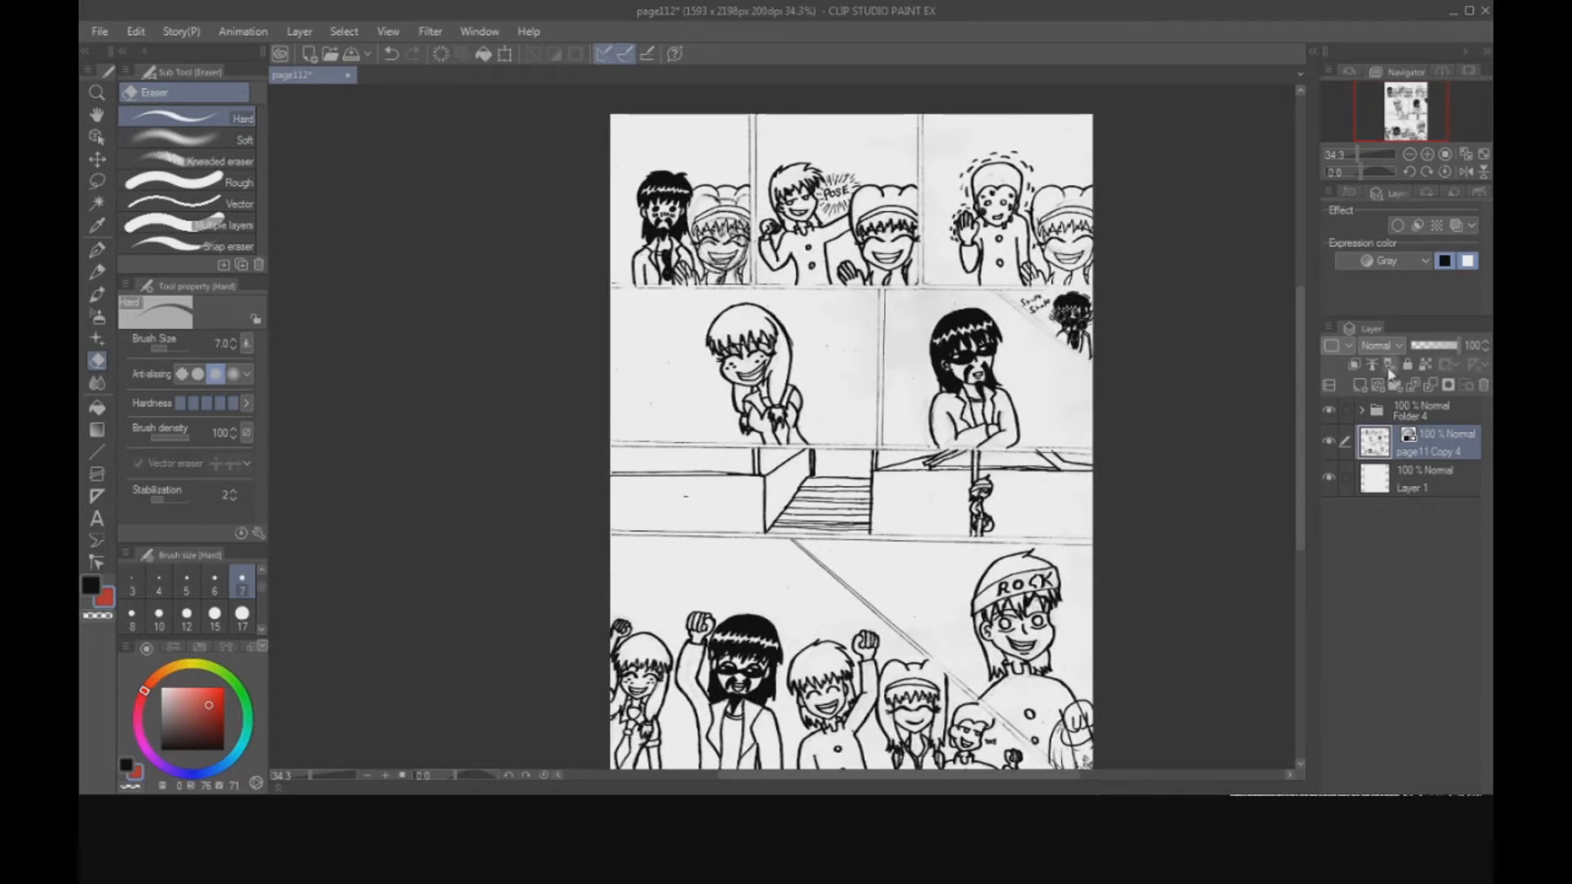
Compare the scan with and without Folder 4, ending with Folder 4 shown and page11 Copy 4 hidden.
left_click(1329, 410)
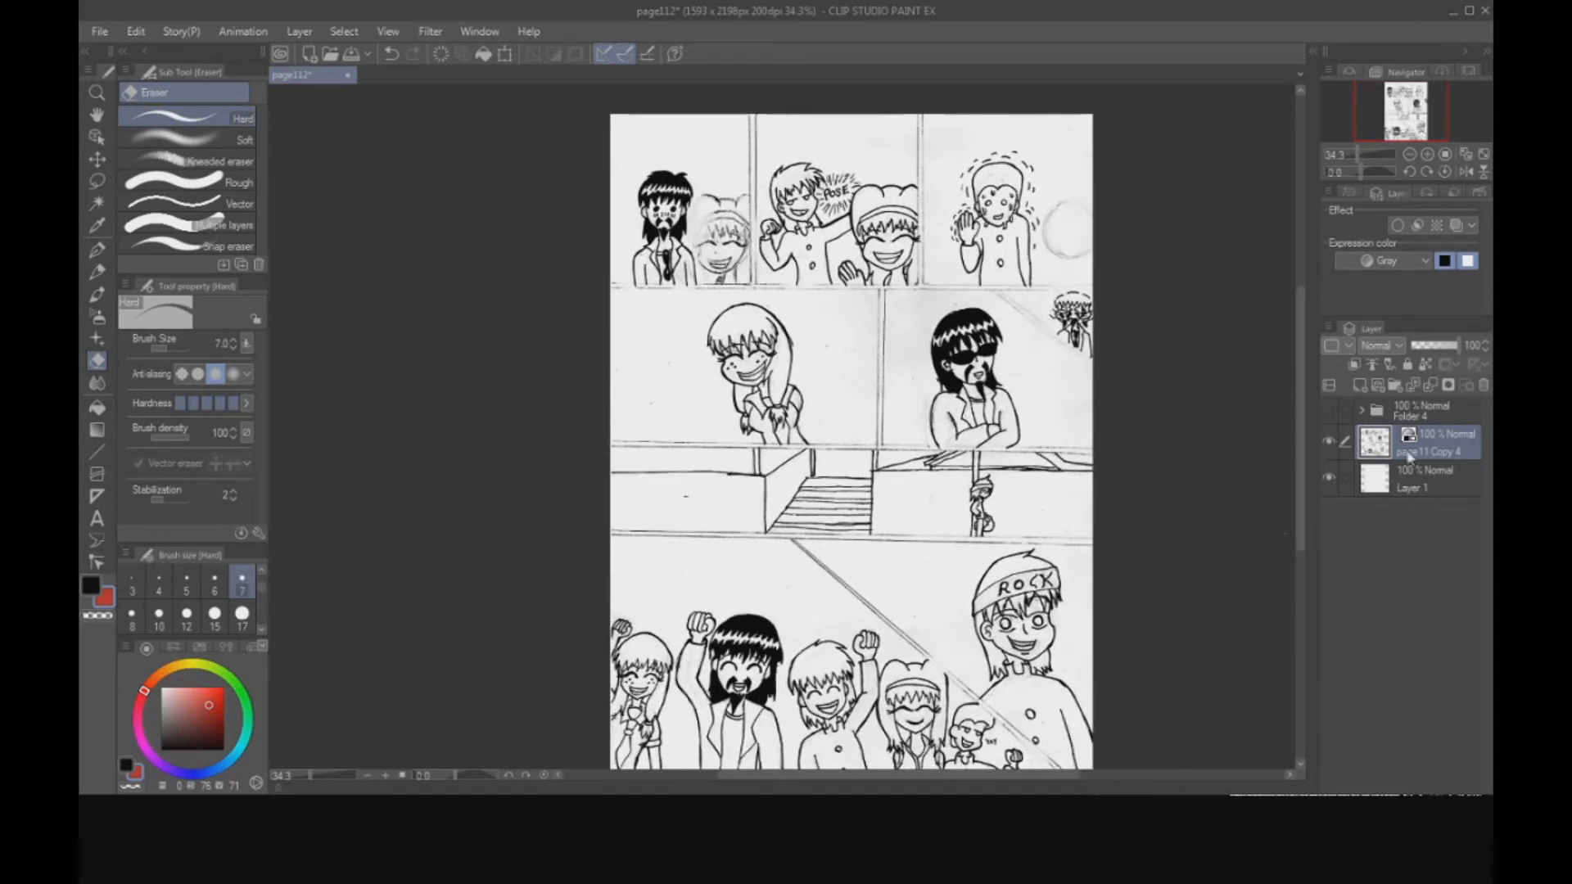
left_click(1329, 407)
left_click(1329, 409)
left_click(1328, 410)
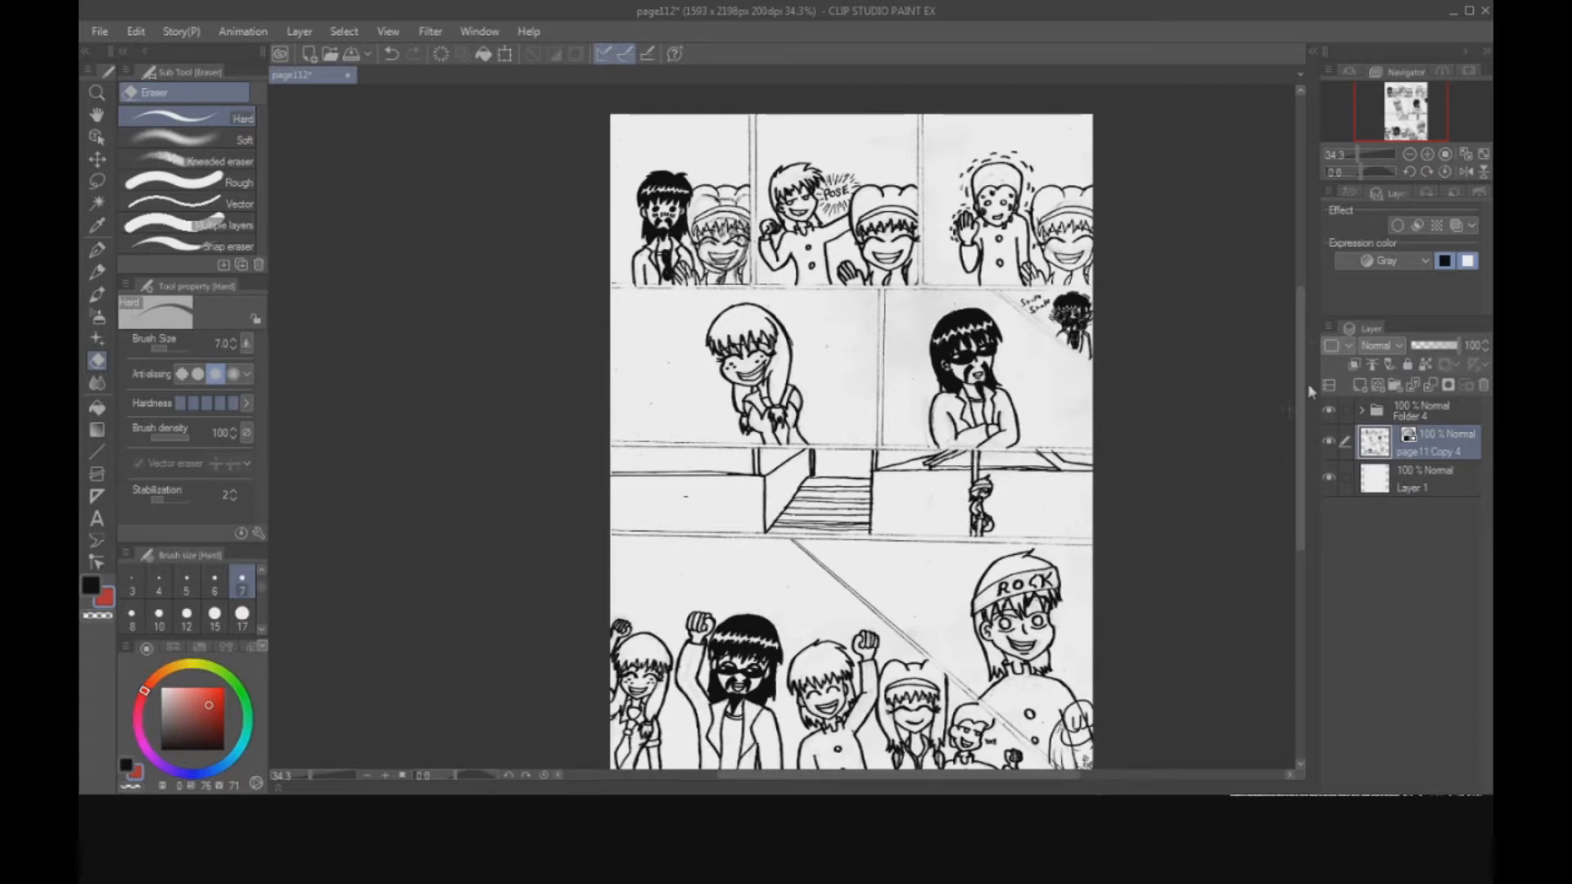
left_click(1329, 442)
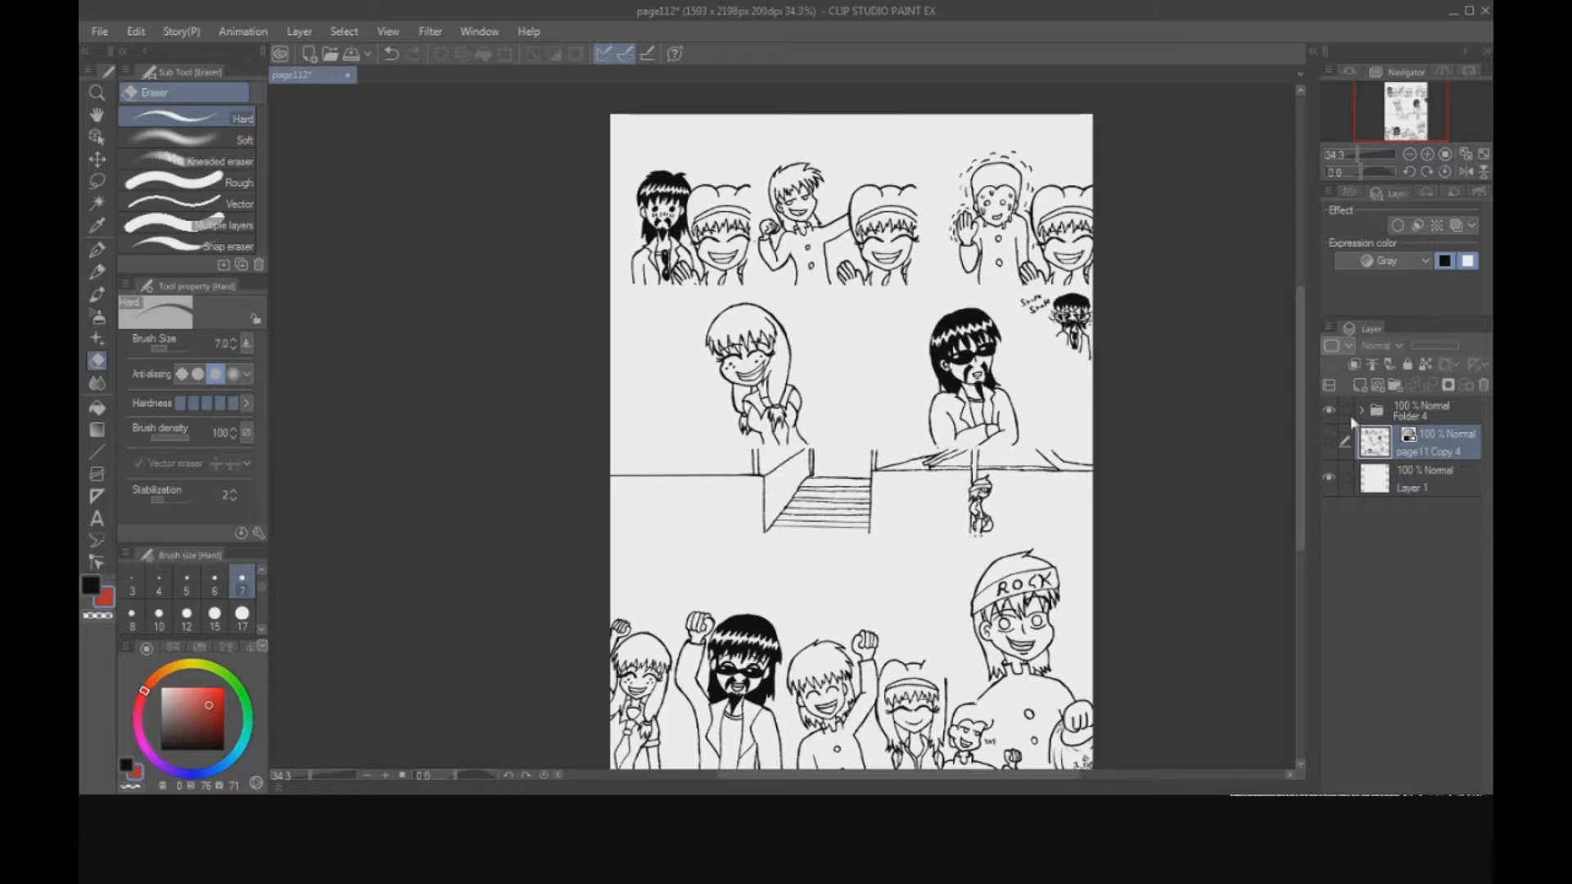
Expand Folder 4, switch its page11 Copy 2 layer off and on to see which linework it holds, and collapse the folder.
left_click_drag(1396, 115, 1402, 115)
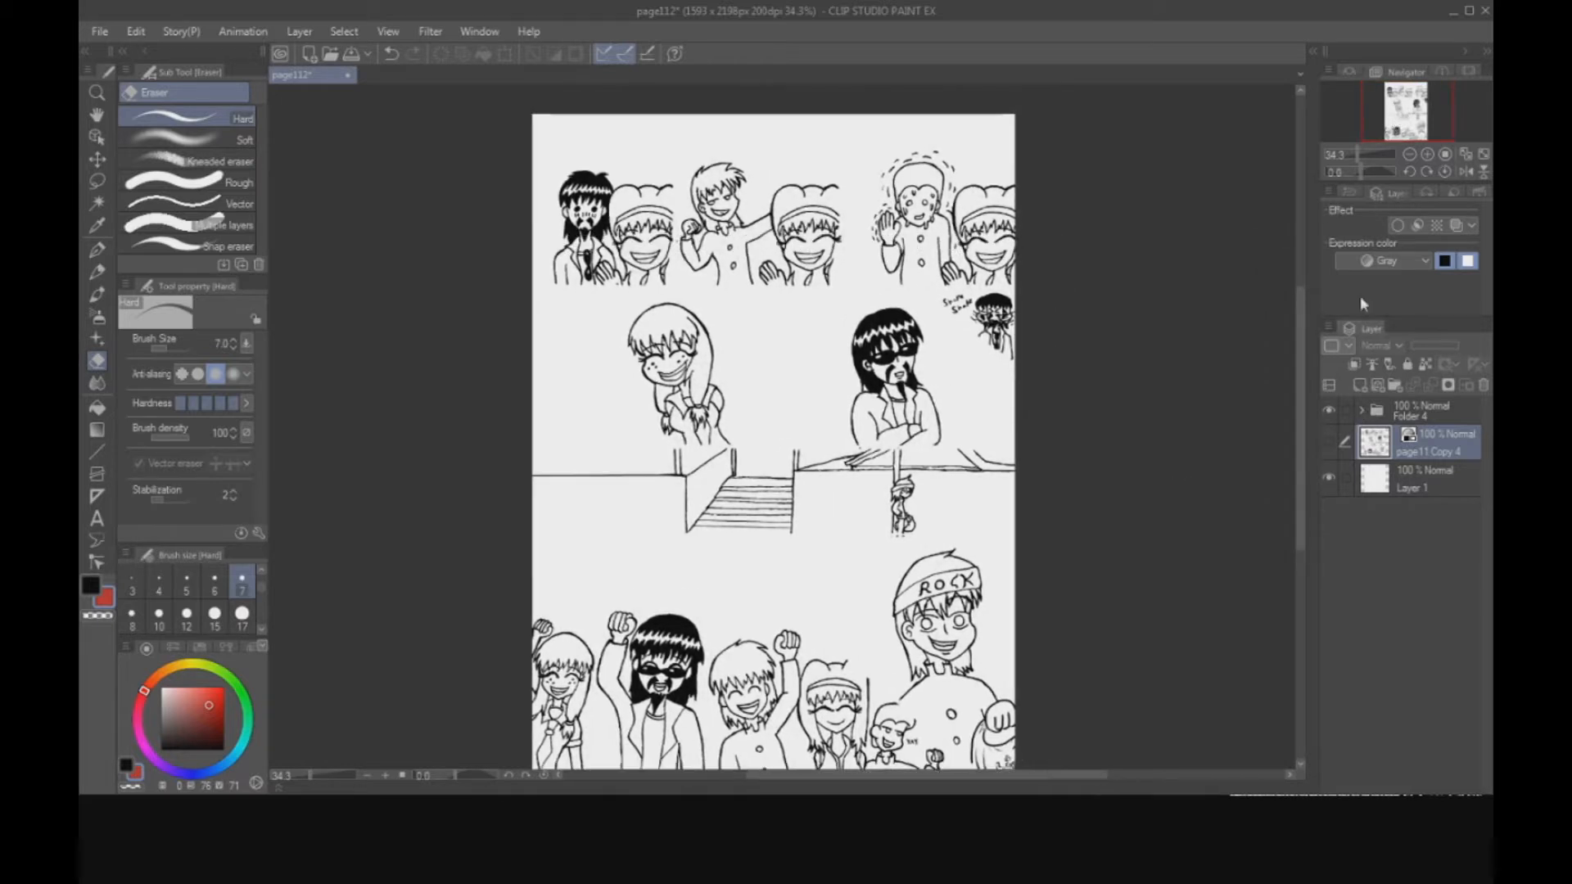
left_click(1361, 410)
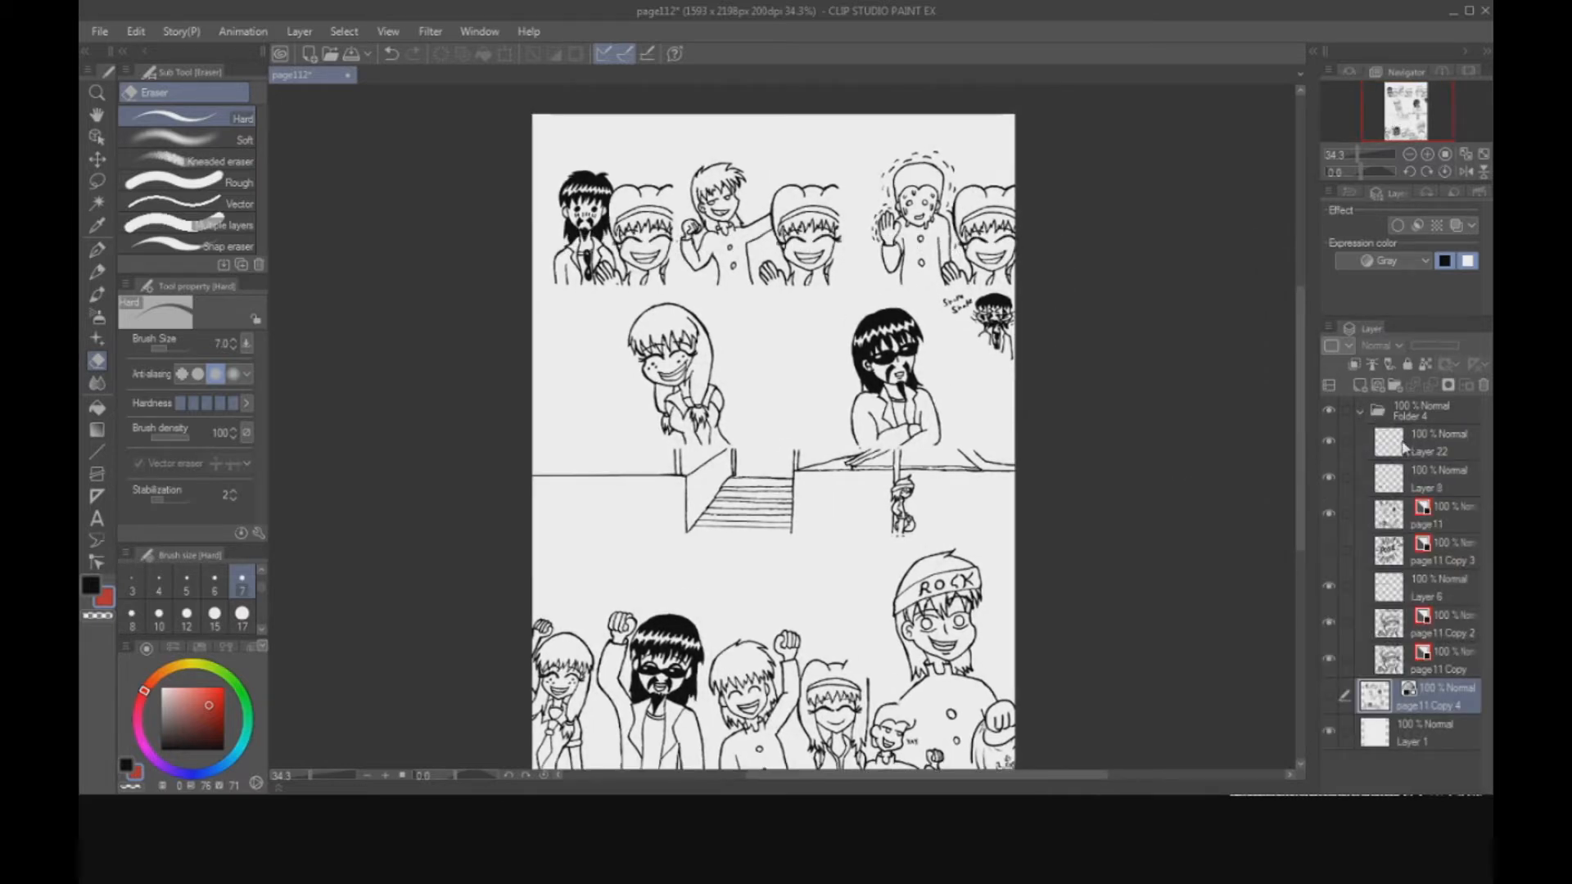
left_click_drag(1400, 115, 1405, 105)
left_click(1329, 409)
left_click(1329, 409)
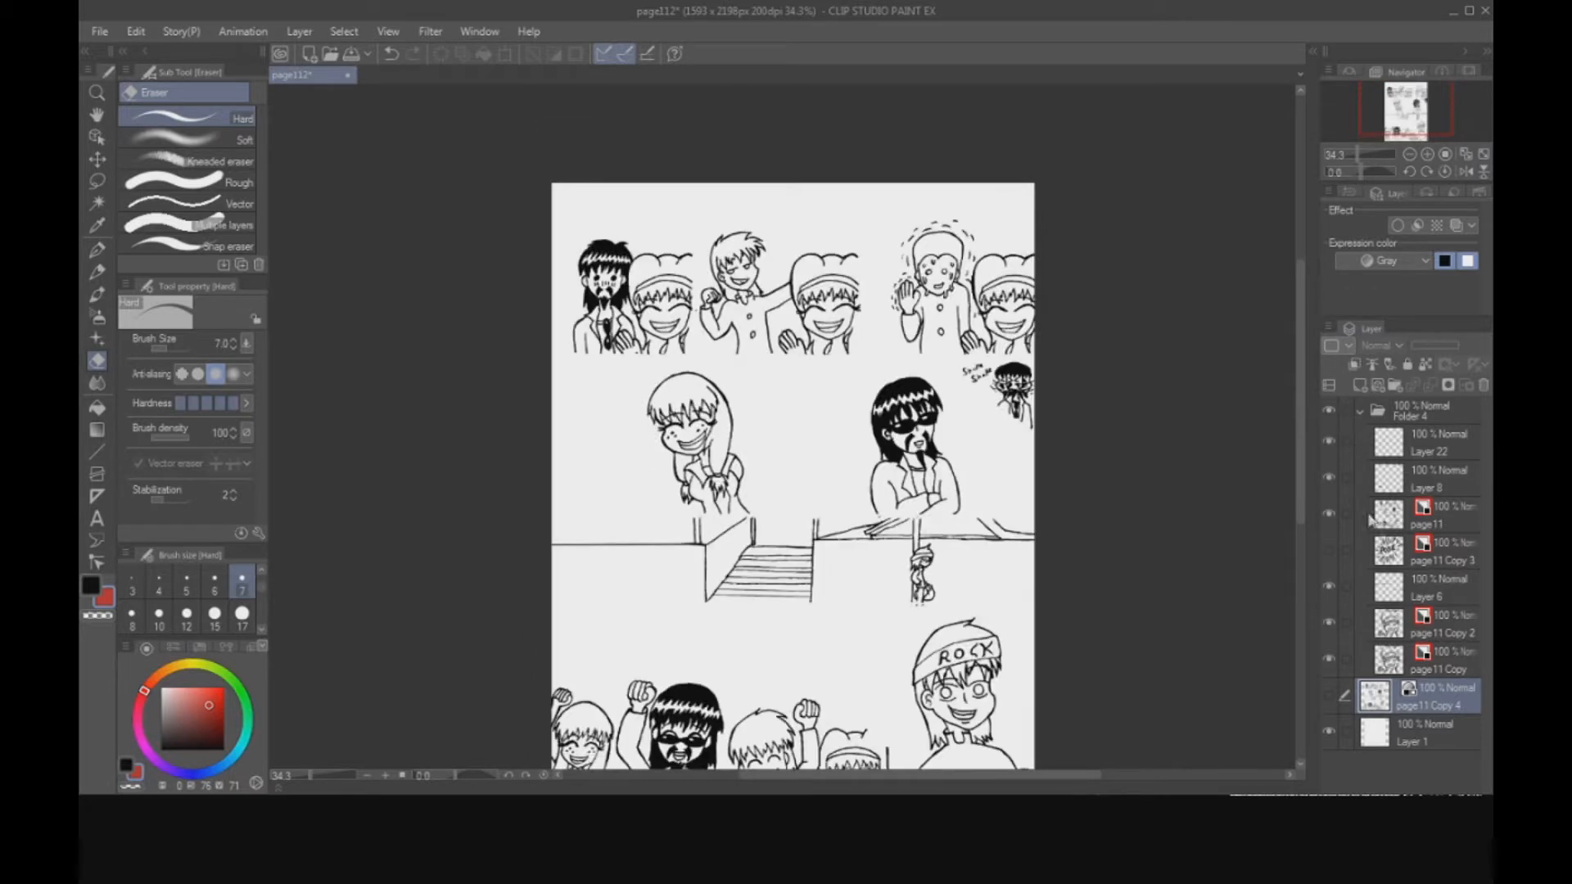
left_click(1328, 622)
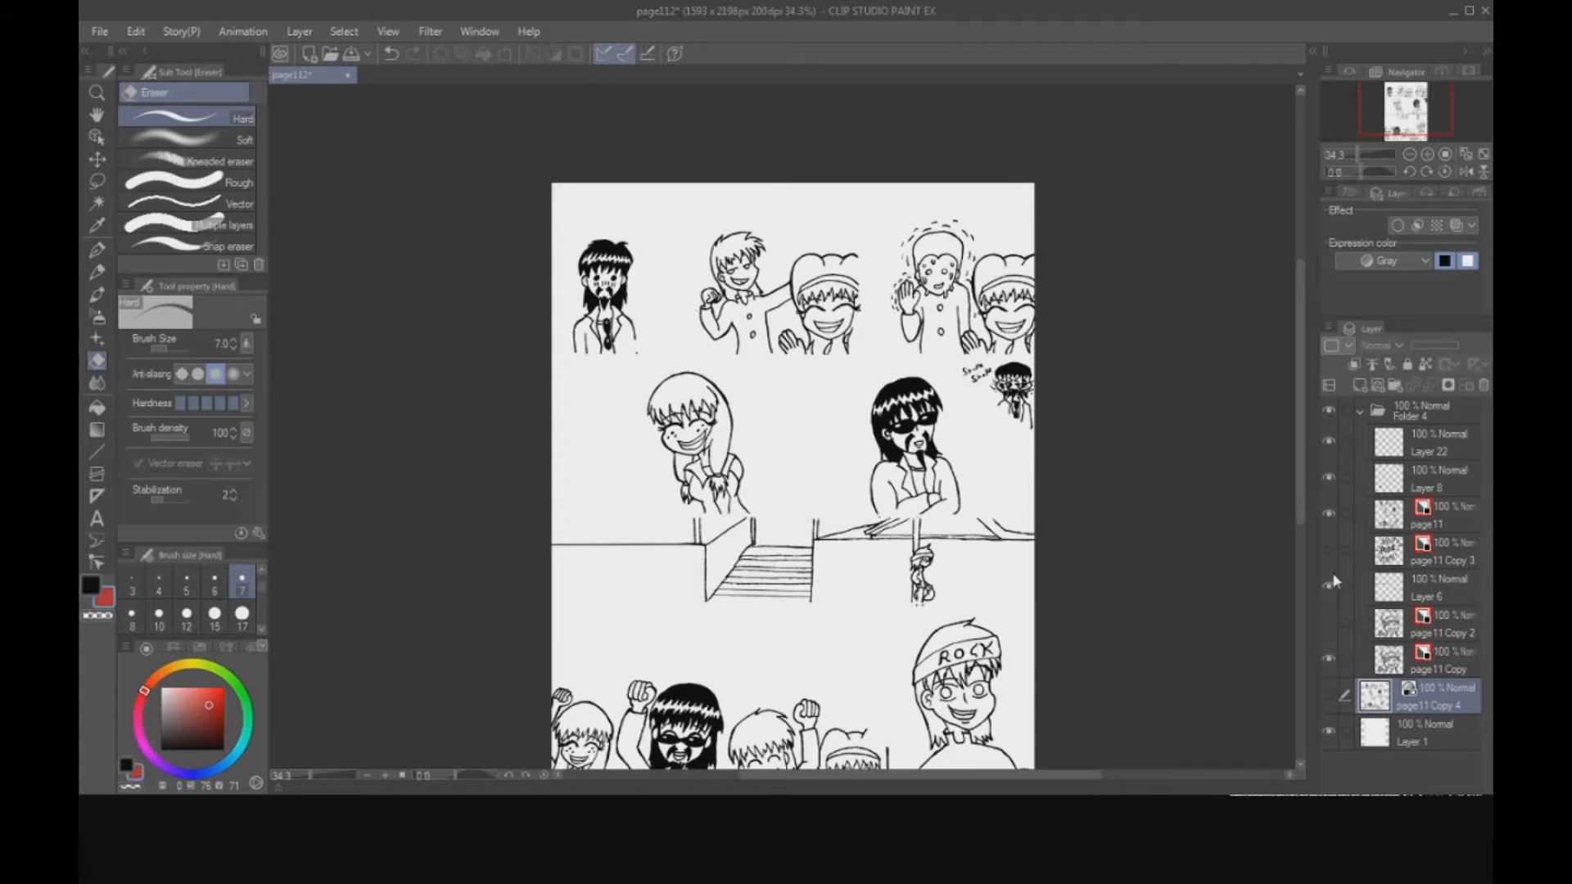
left_click(1329, 621)
left_click(1329, 622)
left_click(1328, 622)
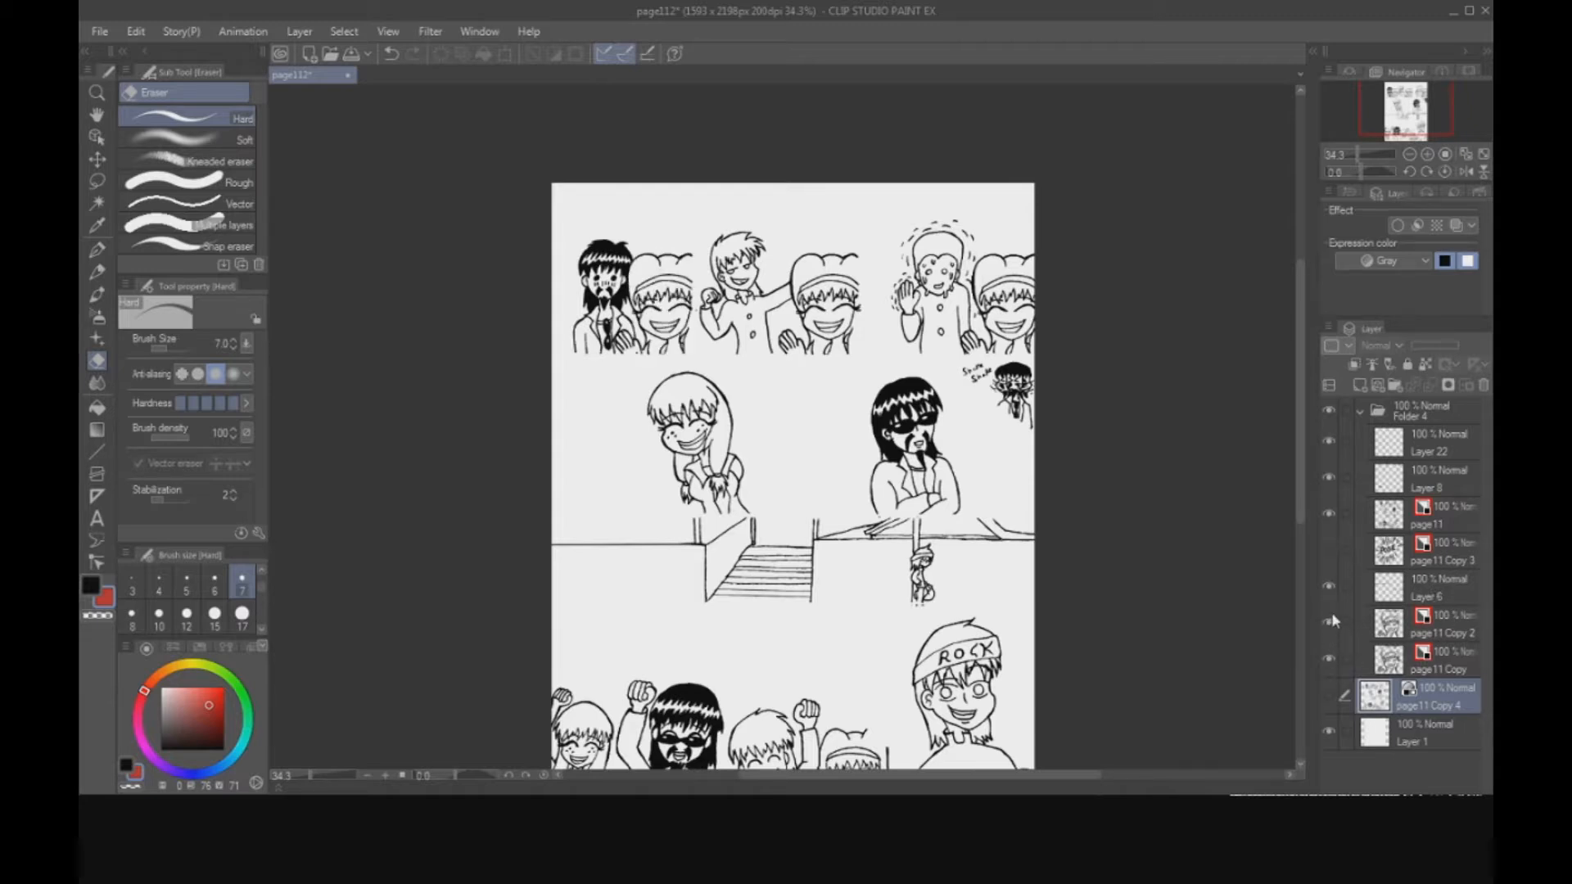
left_click(1360, 412)
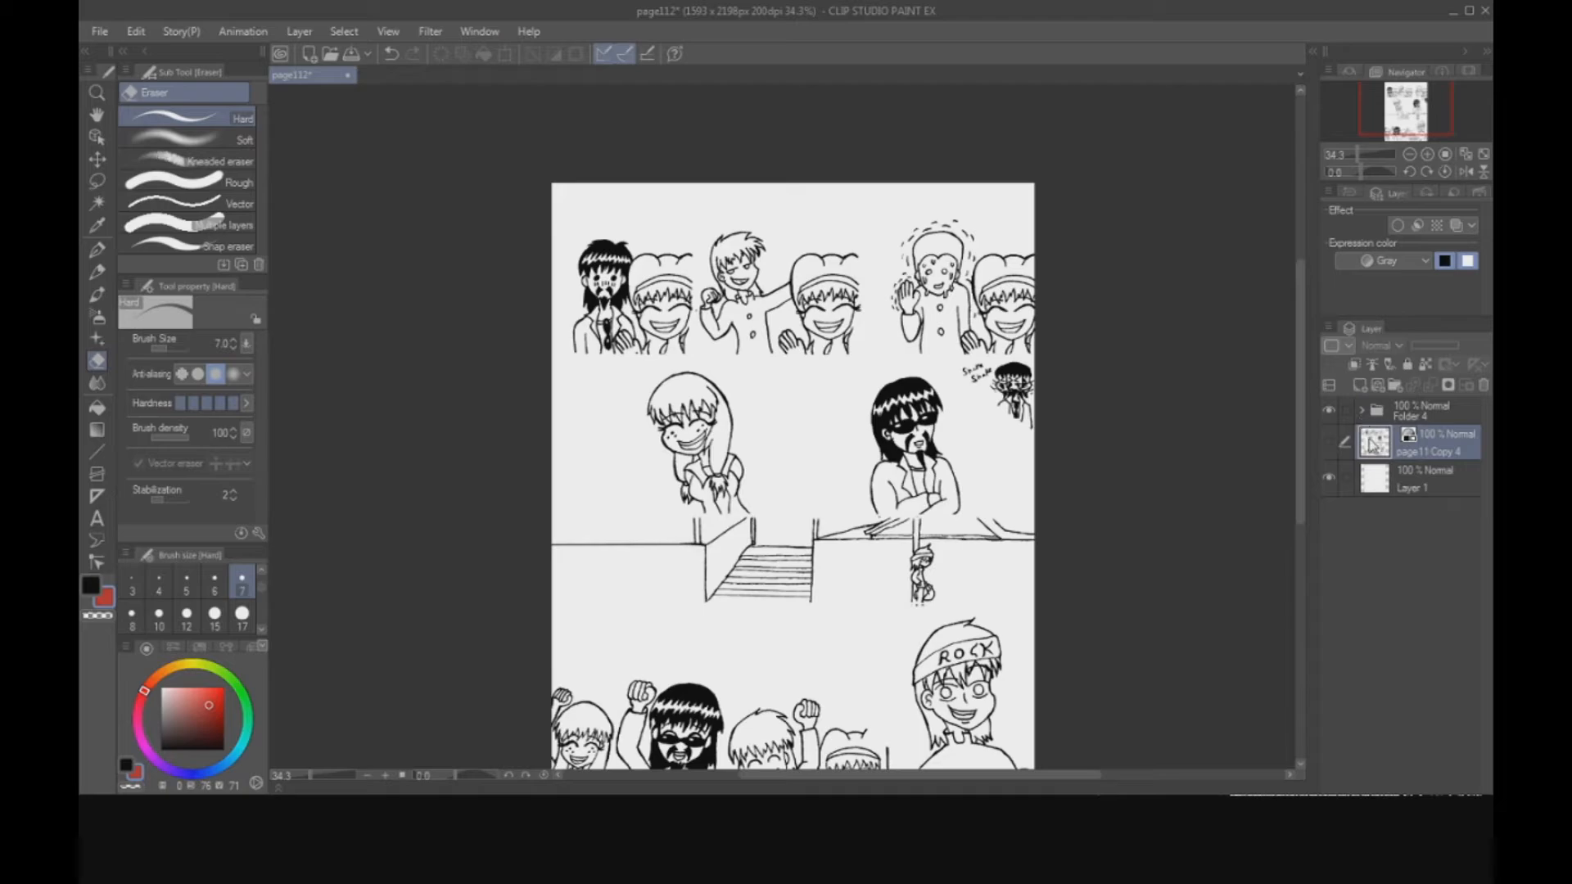
Look over the cleaned linework across the middle and lower panels and the whole page.
left_click_drag(1398, 116, 1394, 122)
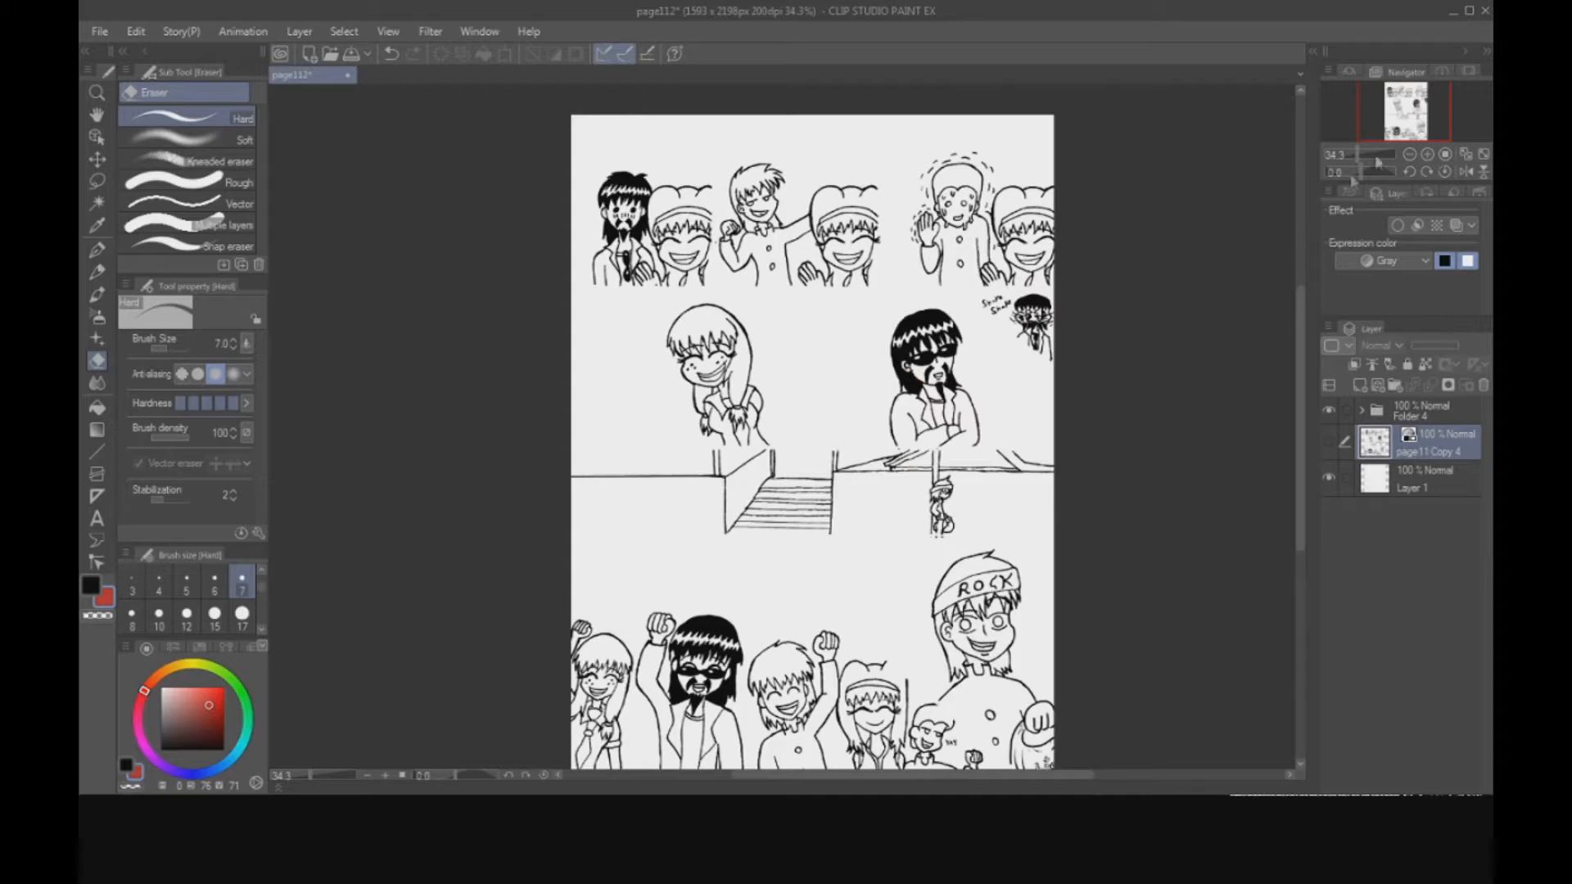
left_click(1427, 154)
left_click(1427, 154)
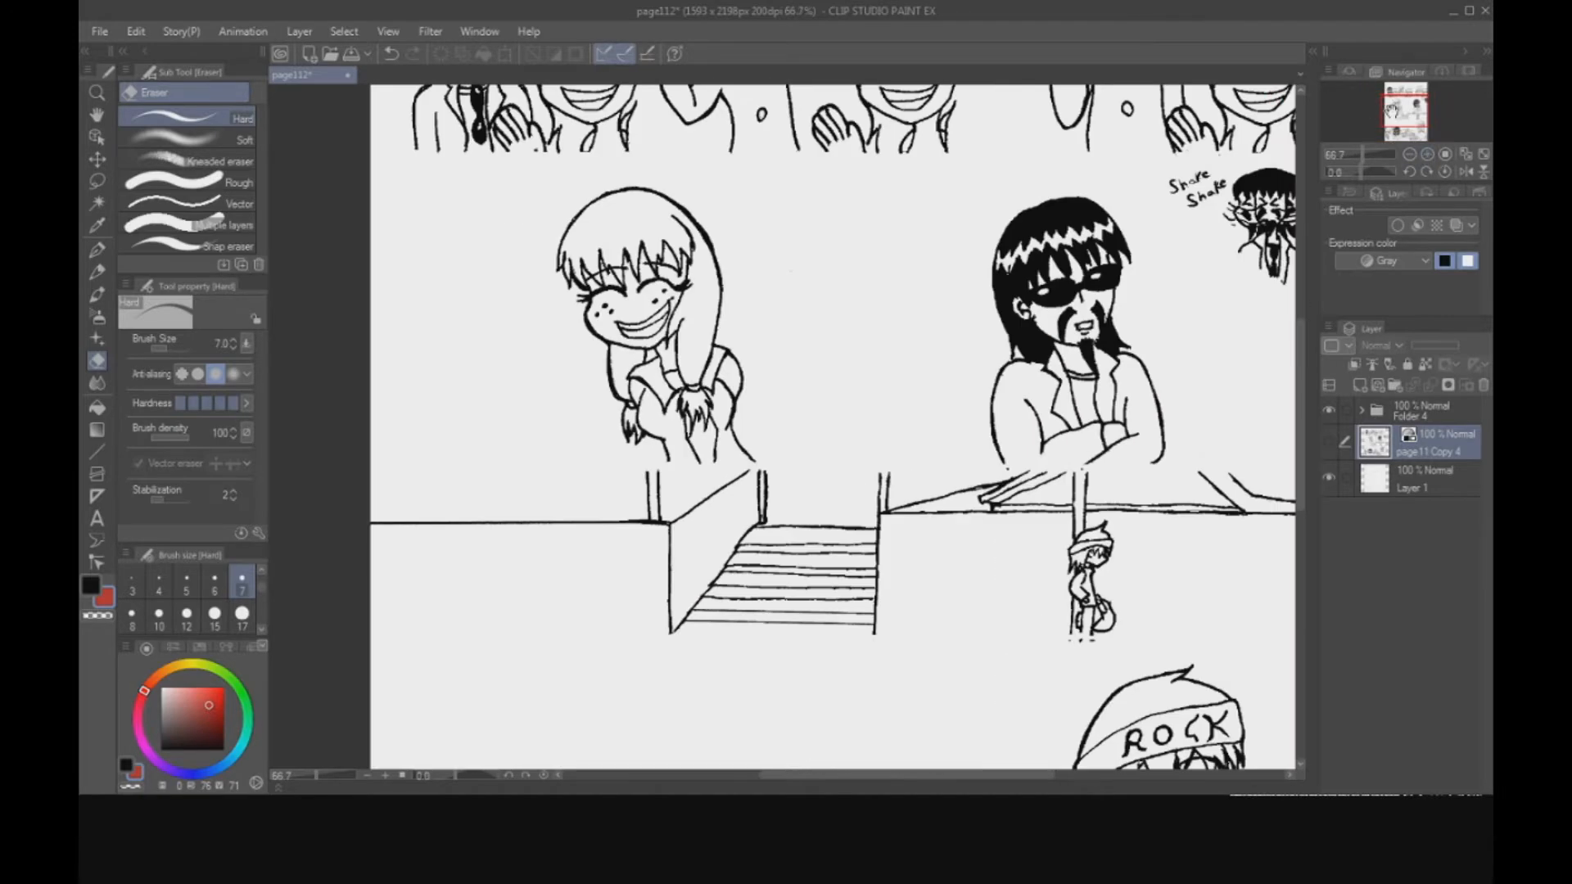
mouse_move(1393, 112)
left_mouse_down()
mouse_move(1383, 97)
mouse_move(1397, 126)
left_mouse_up()
left_click(1409, 154)
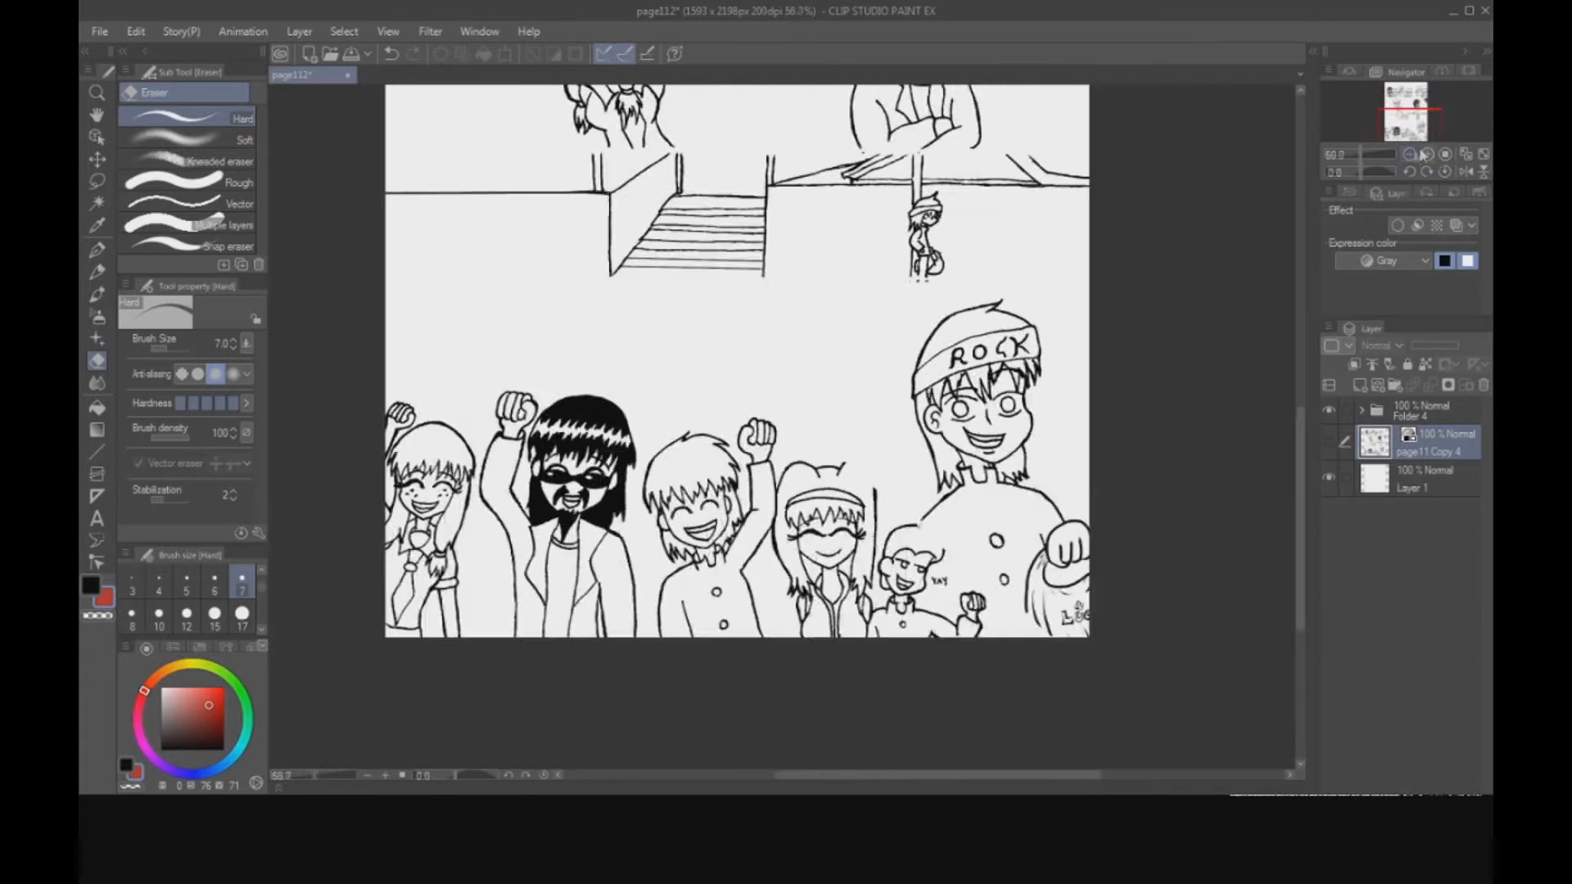
left_click(1409, 153)
left_click(1409, 154)
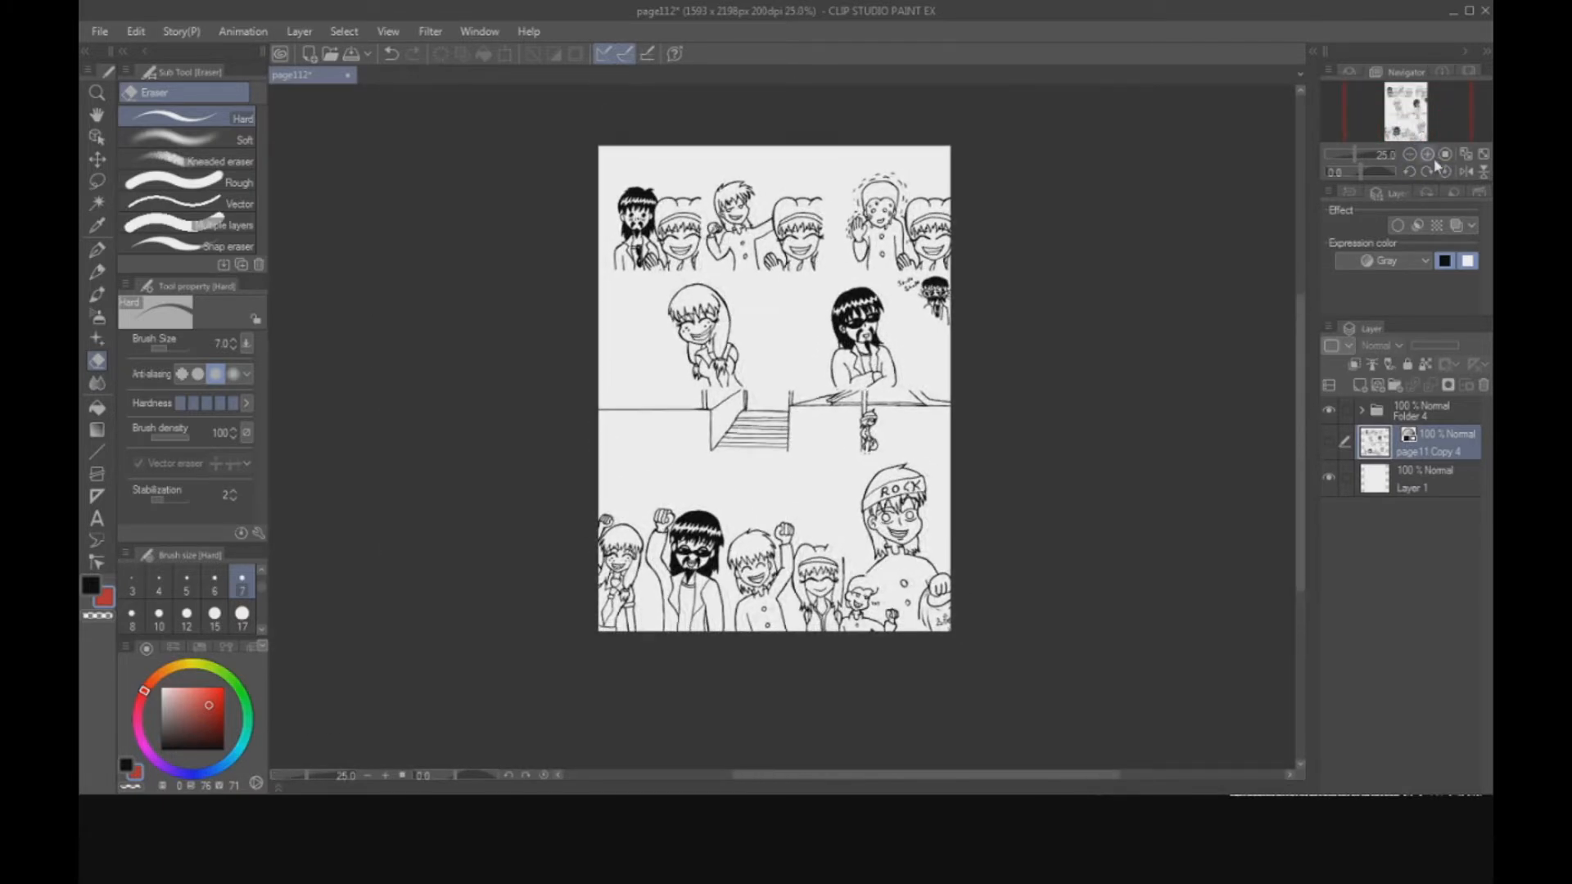
left_click(1427, 154)
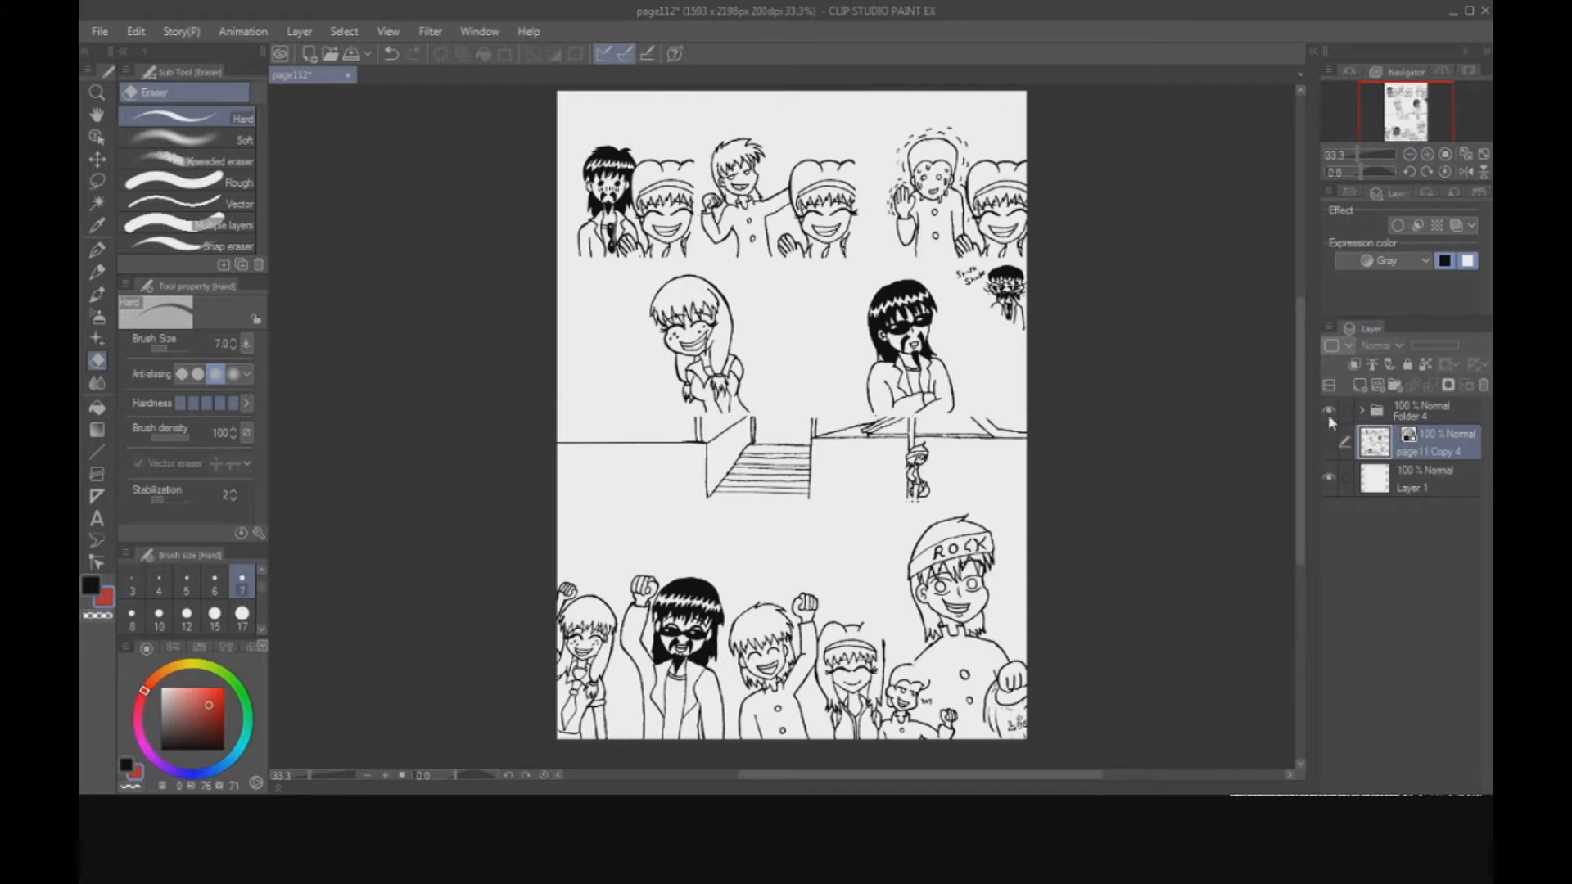
Hide Folder 4, show page11 Copy 4, and lower that layer's opacity to about 65%.
left_click(1329, 409)
left_click(1329, 442)
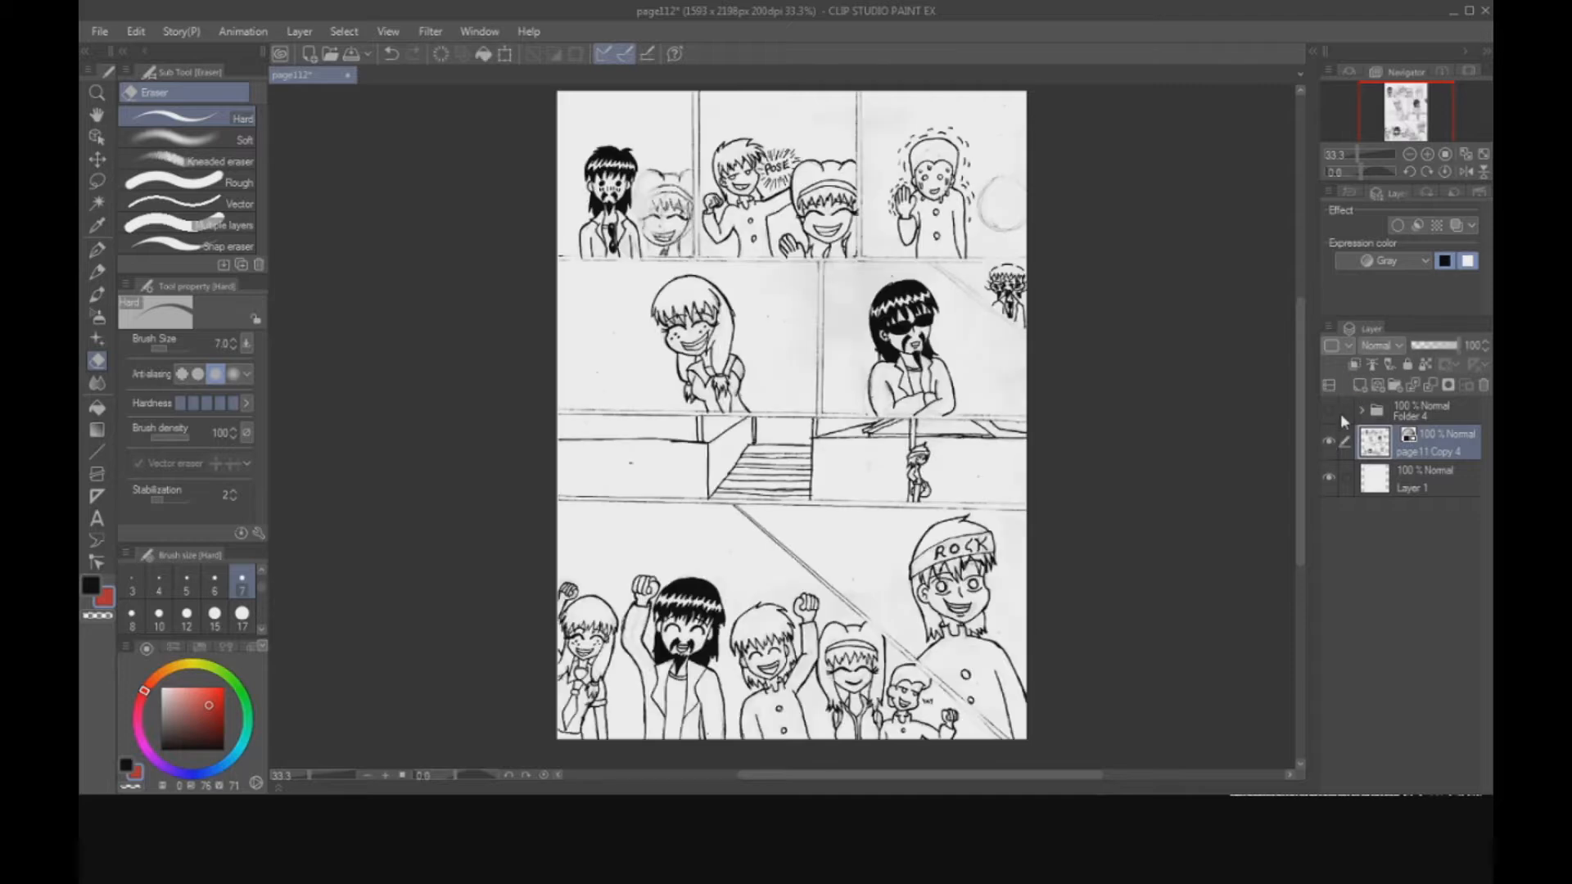
left_click_drag(1424, 97, 1410, 102)
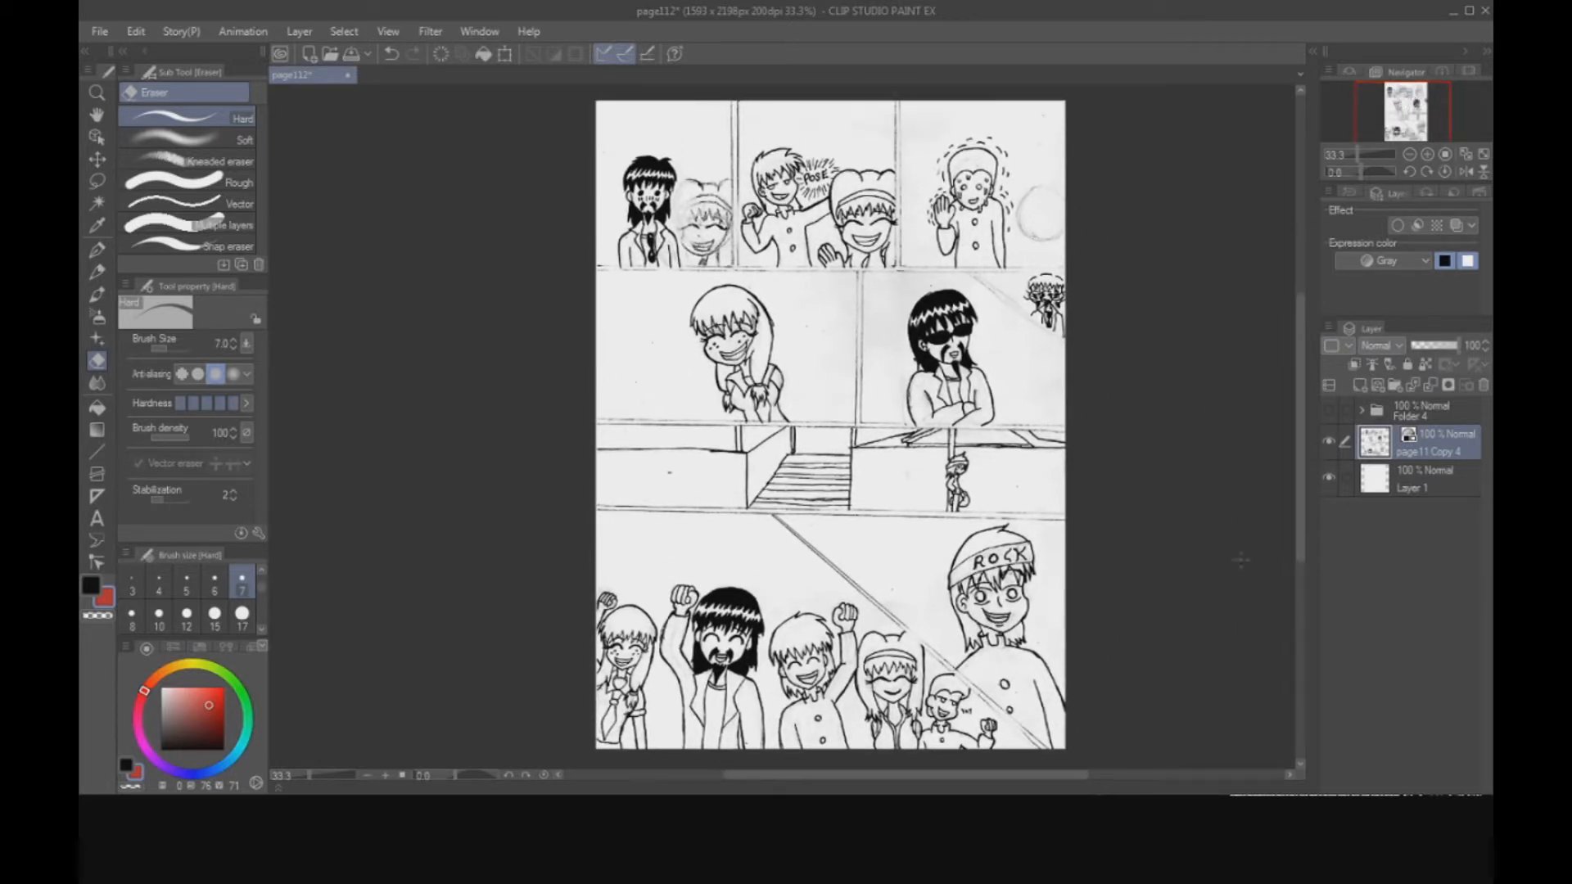
left_click_drag(1442, 351, 1443, 351)
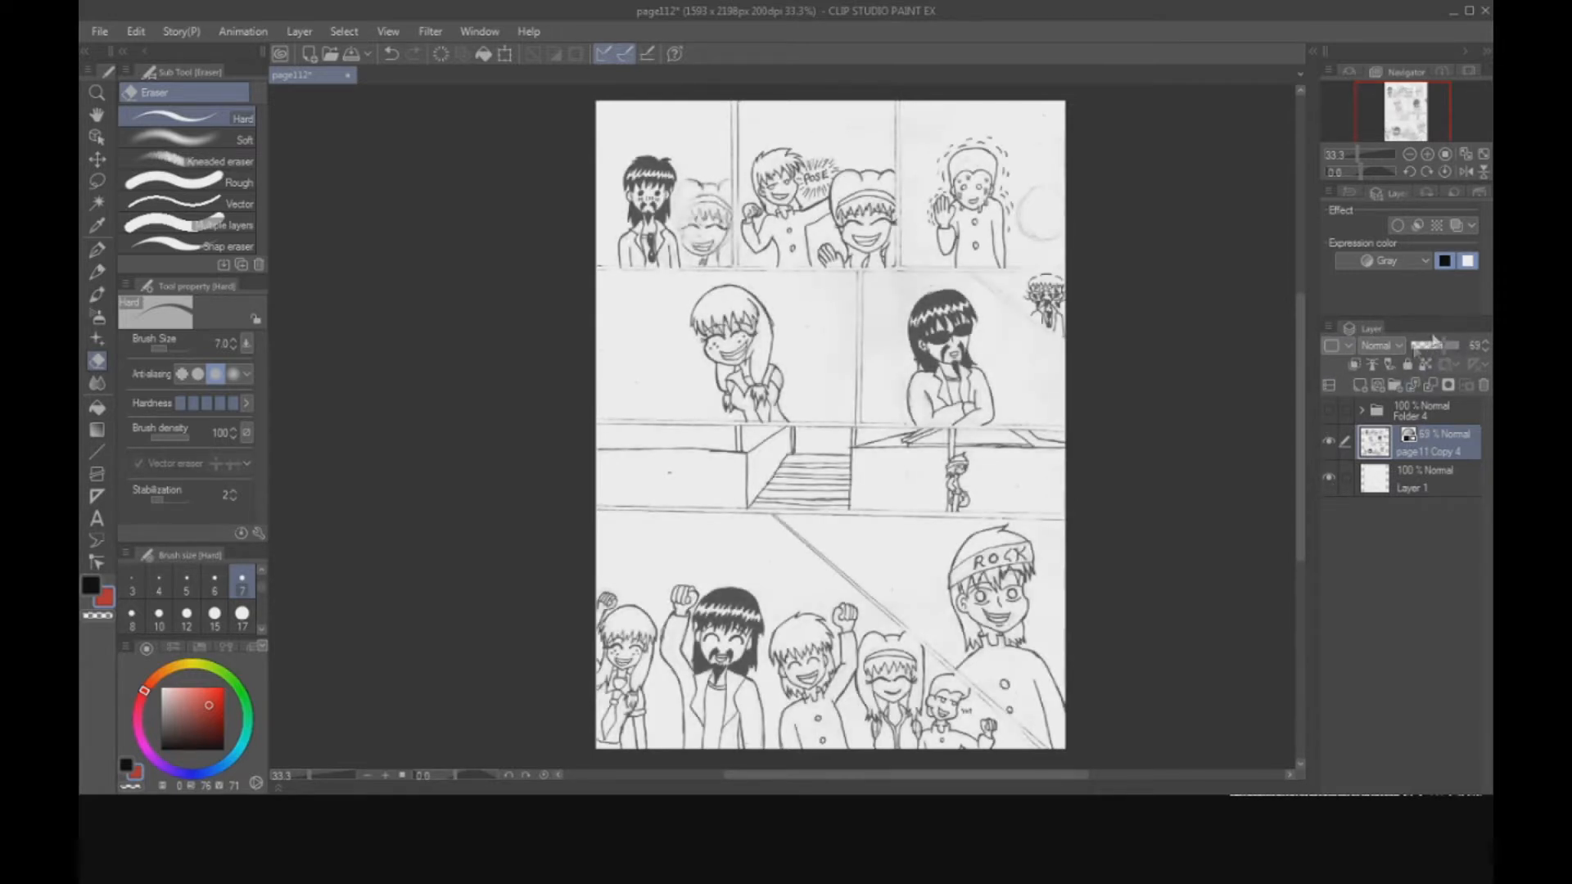
Switch Folder 4 on and off over the faded scan to compare them, leaving the folder hidden.
left_click(1332, 411)
left_click(1331, 411)
left_click(1330, 411)
left_click(1328, 411)
Create a black-bordered rectangle frame over the scan's whole top row, extending past the page edges and ending at the row's lower gutter.
left_click(98, 477)
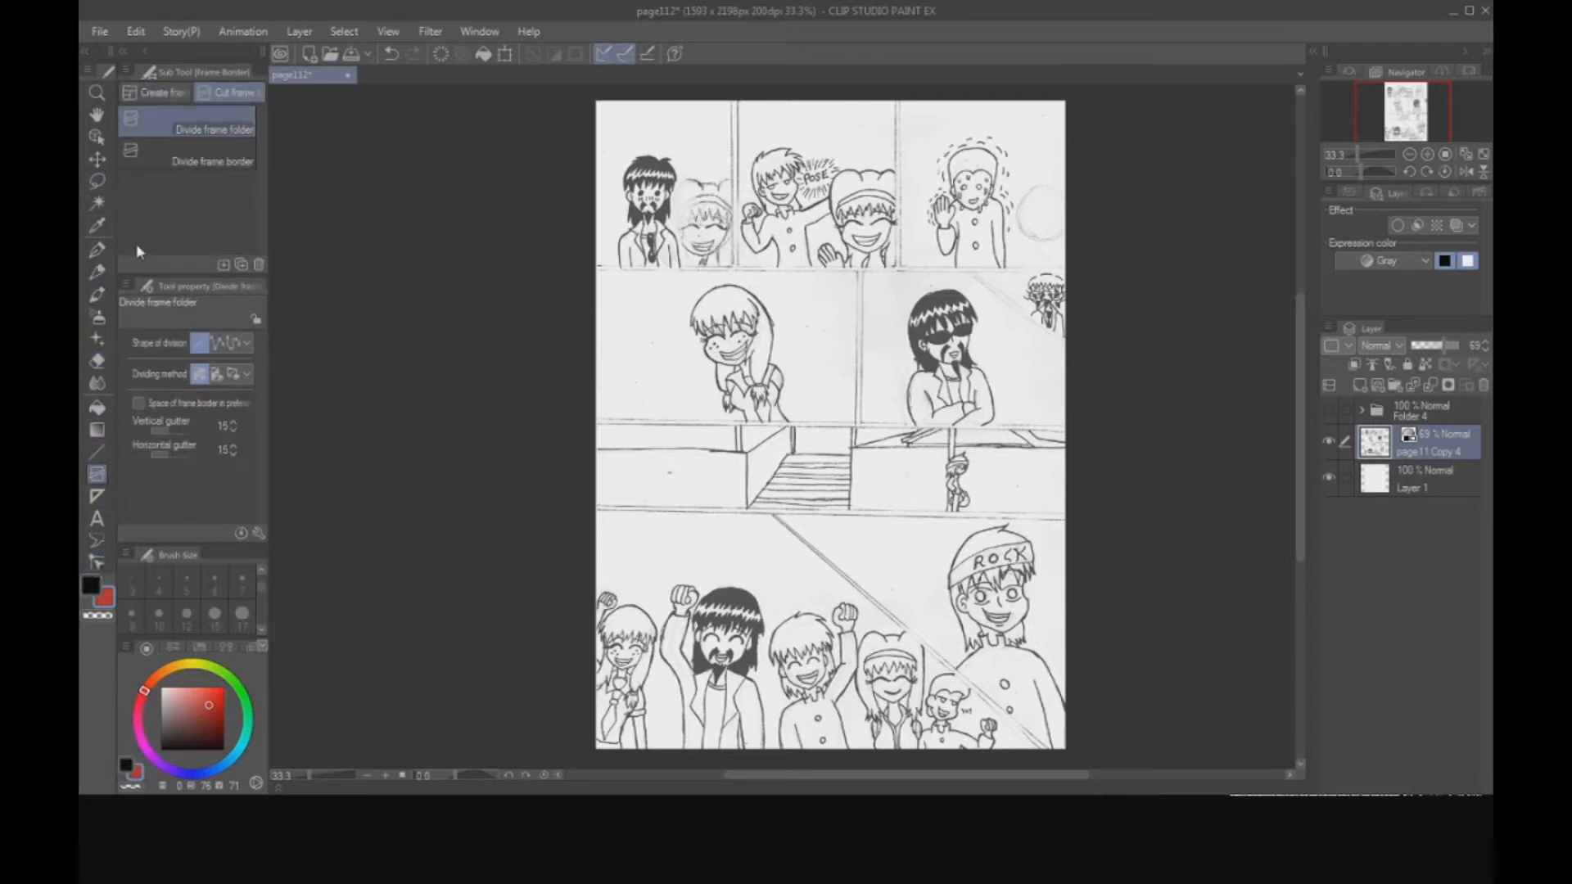
left_click(168, 93)
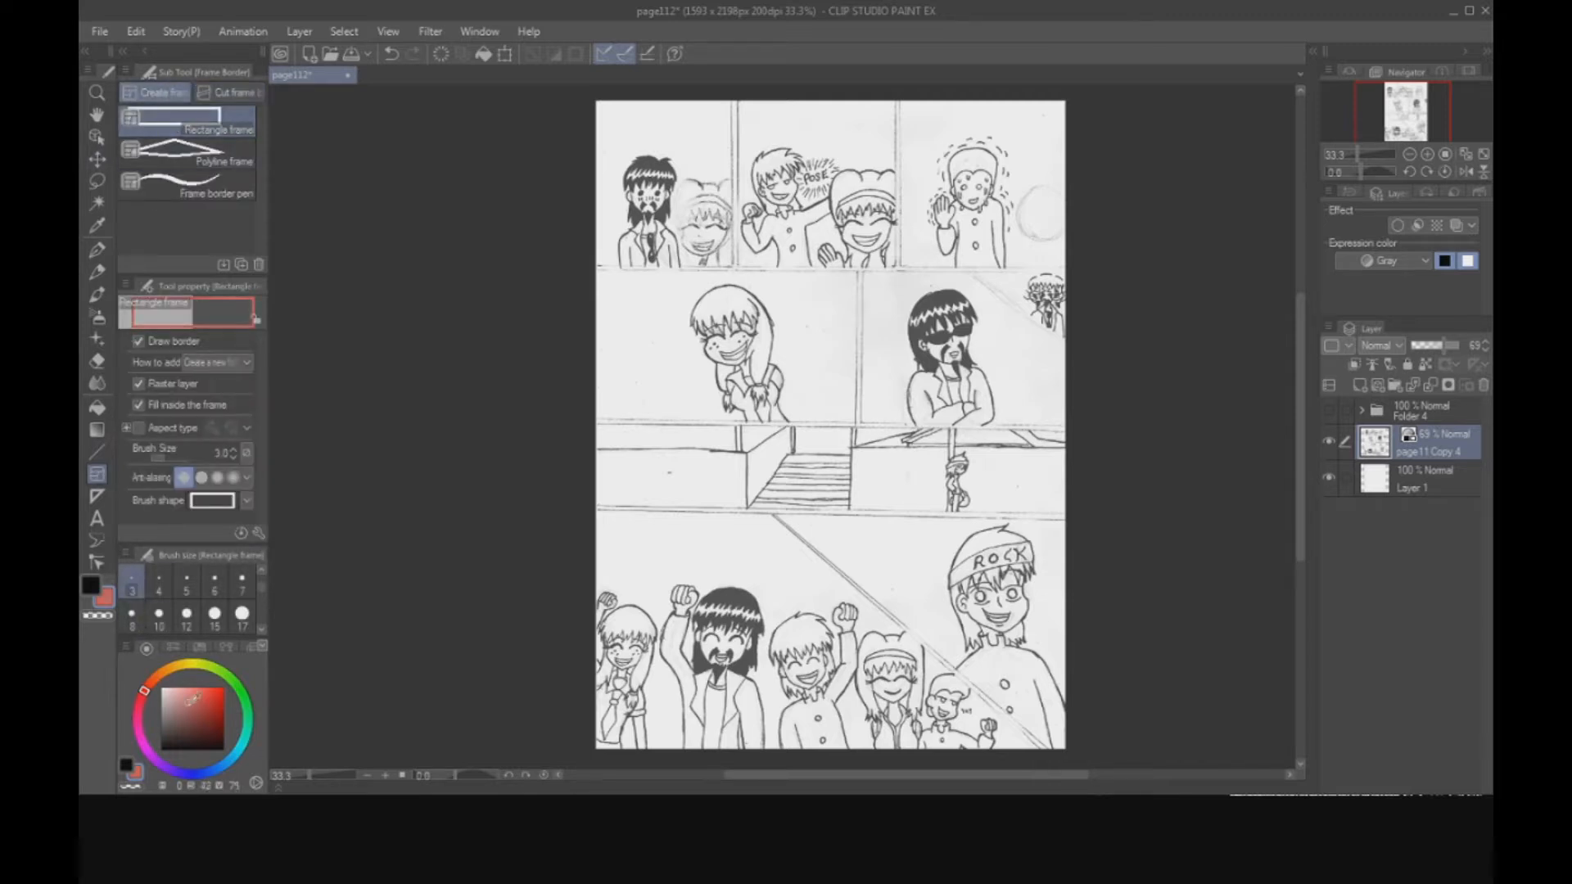
left_click(91, 585)
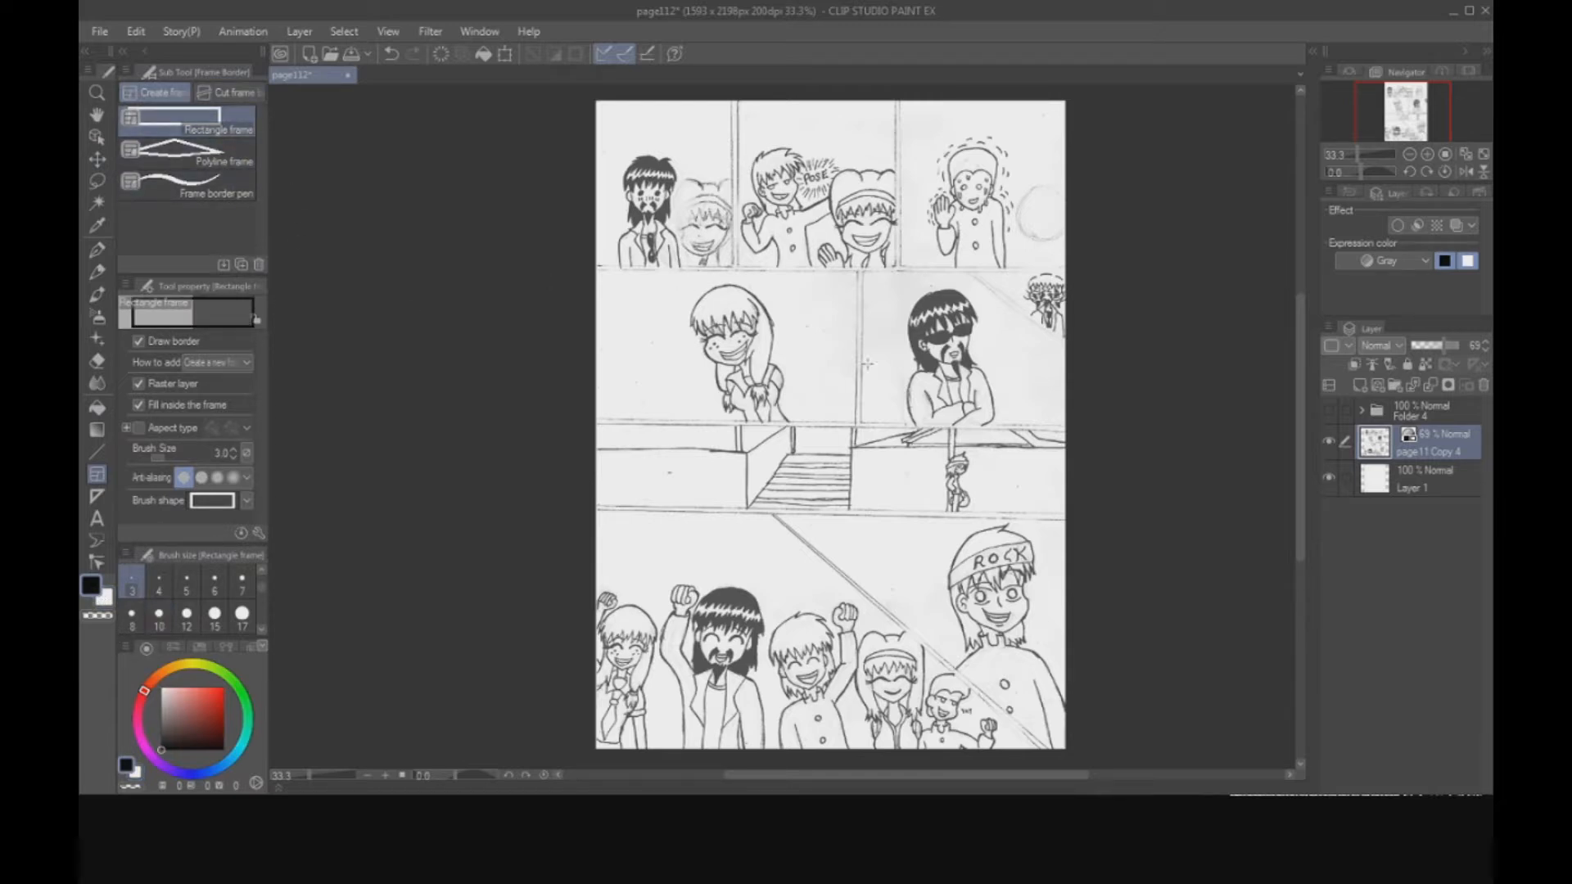
left_click(1414, 115)
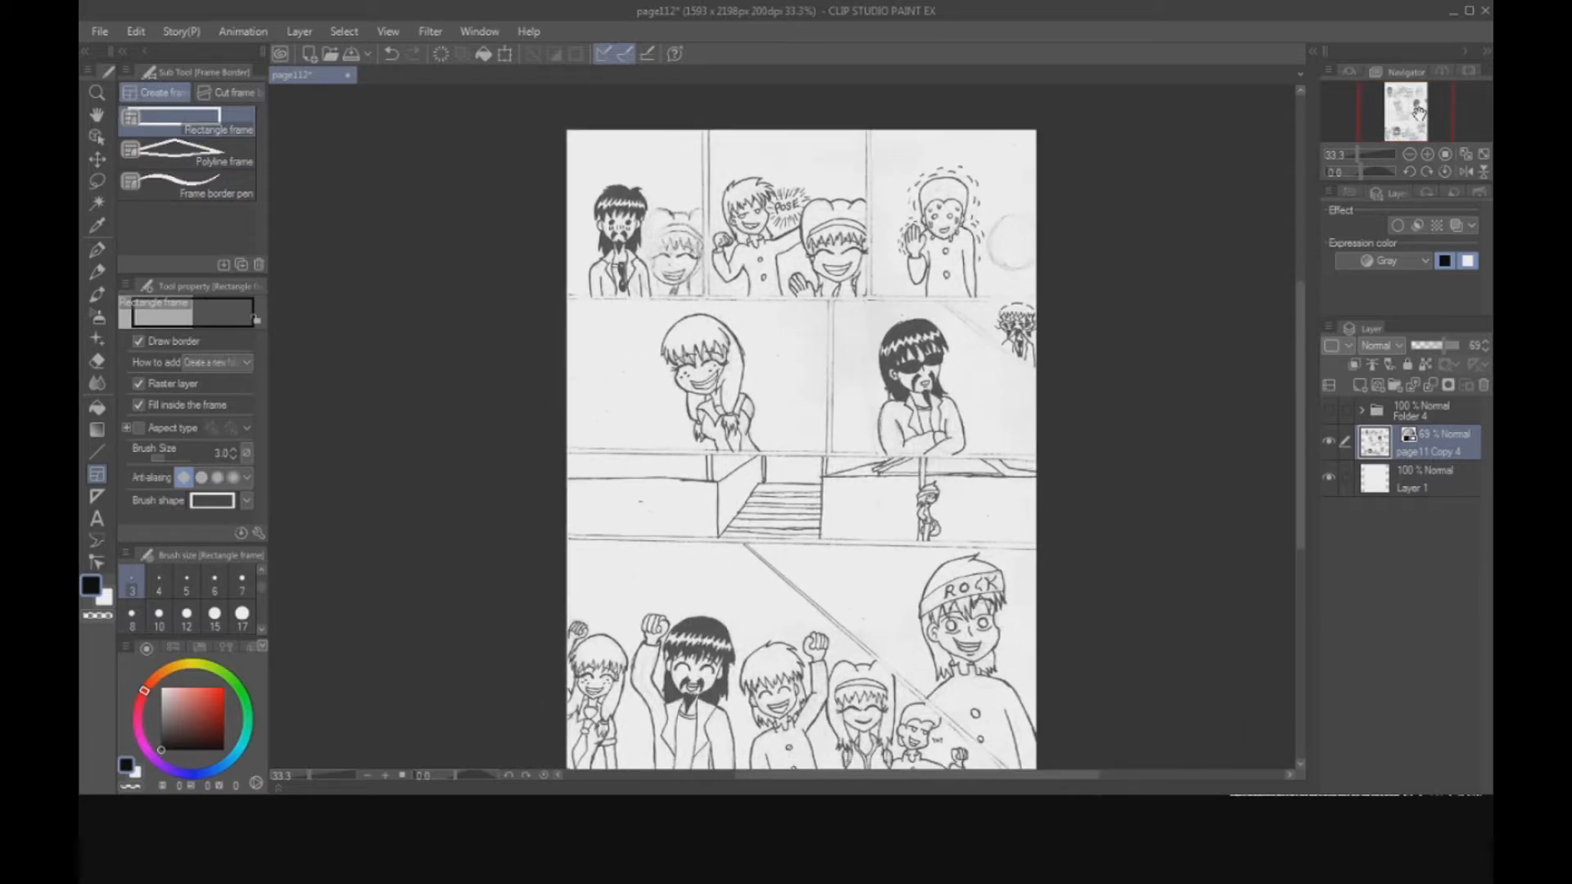
left_click(1429, 155)
left_click_drag(1422, 119, 1421, 100)
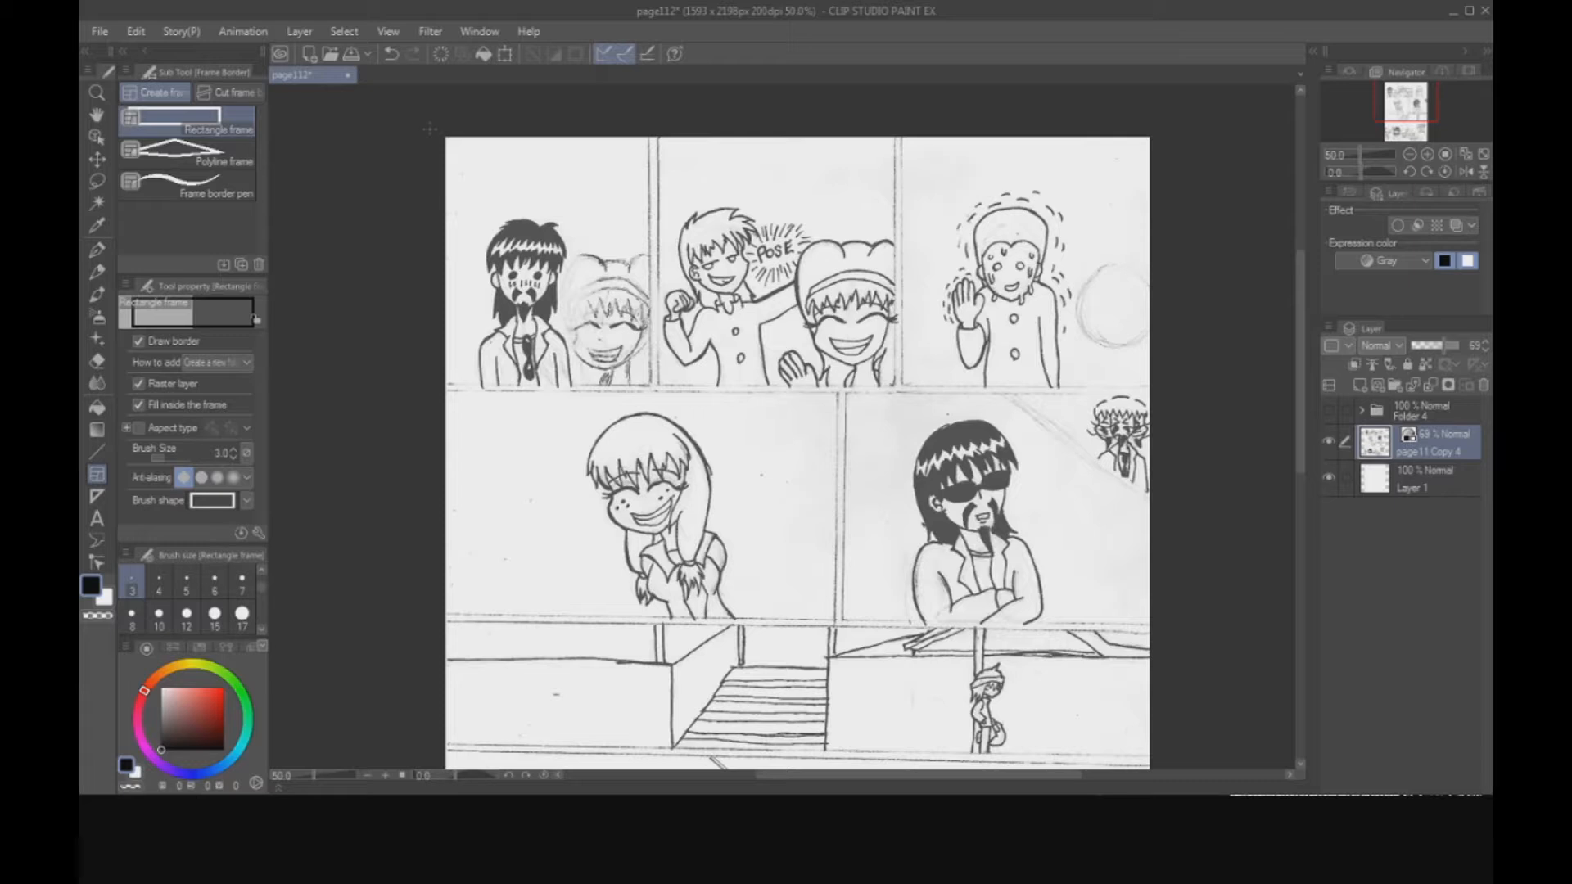
left_click_drag(429, 131, 1154, 385)
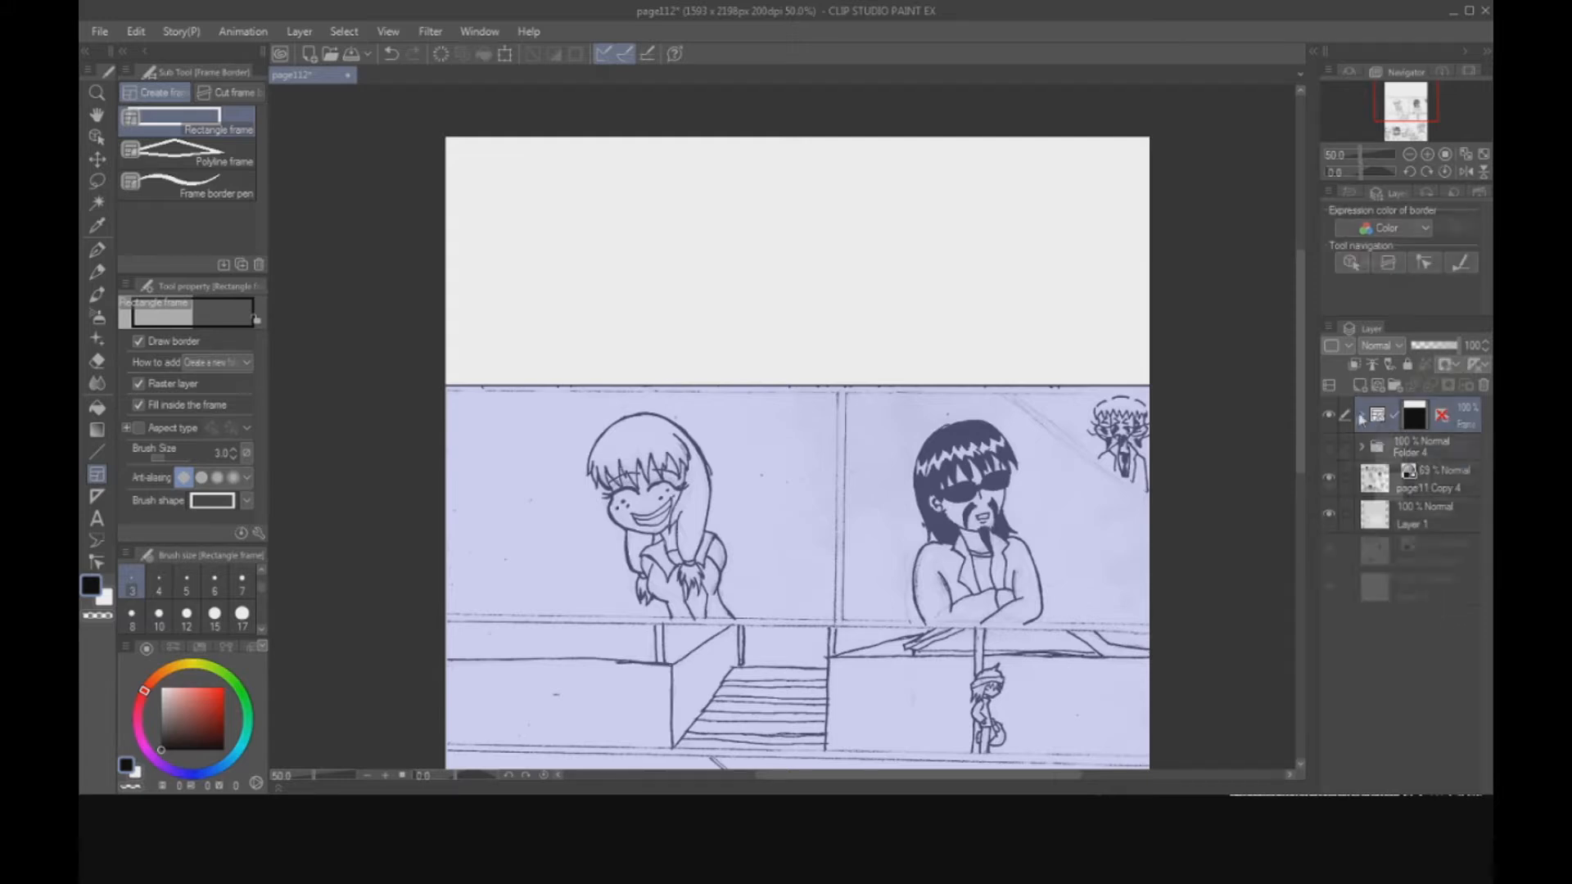
Check the new frame folder's contents, collapse it, and move the folder directly below Folder 4.
left_click(1354, 411)
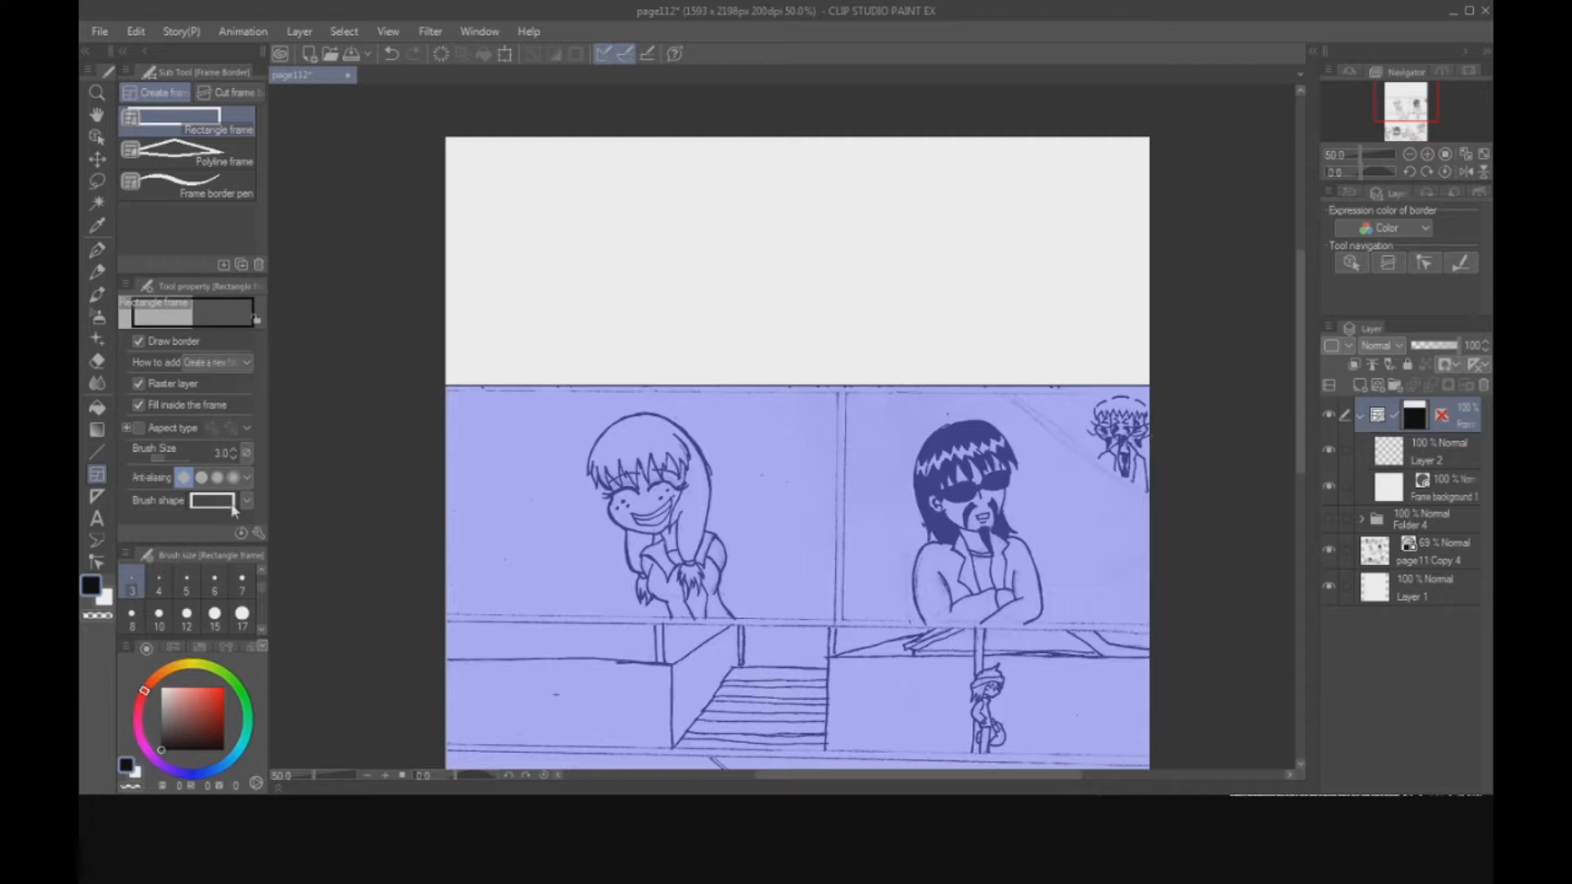
left_click(233, 365)
left_click(240, 381)
left_click(1359, 419)
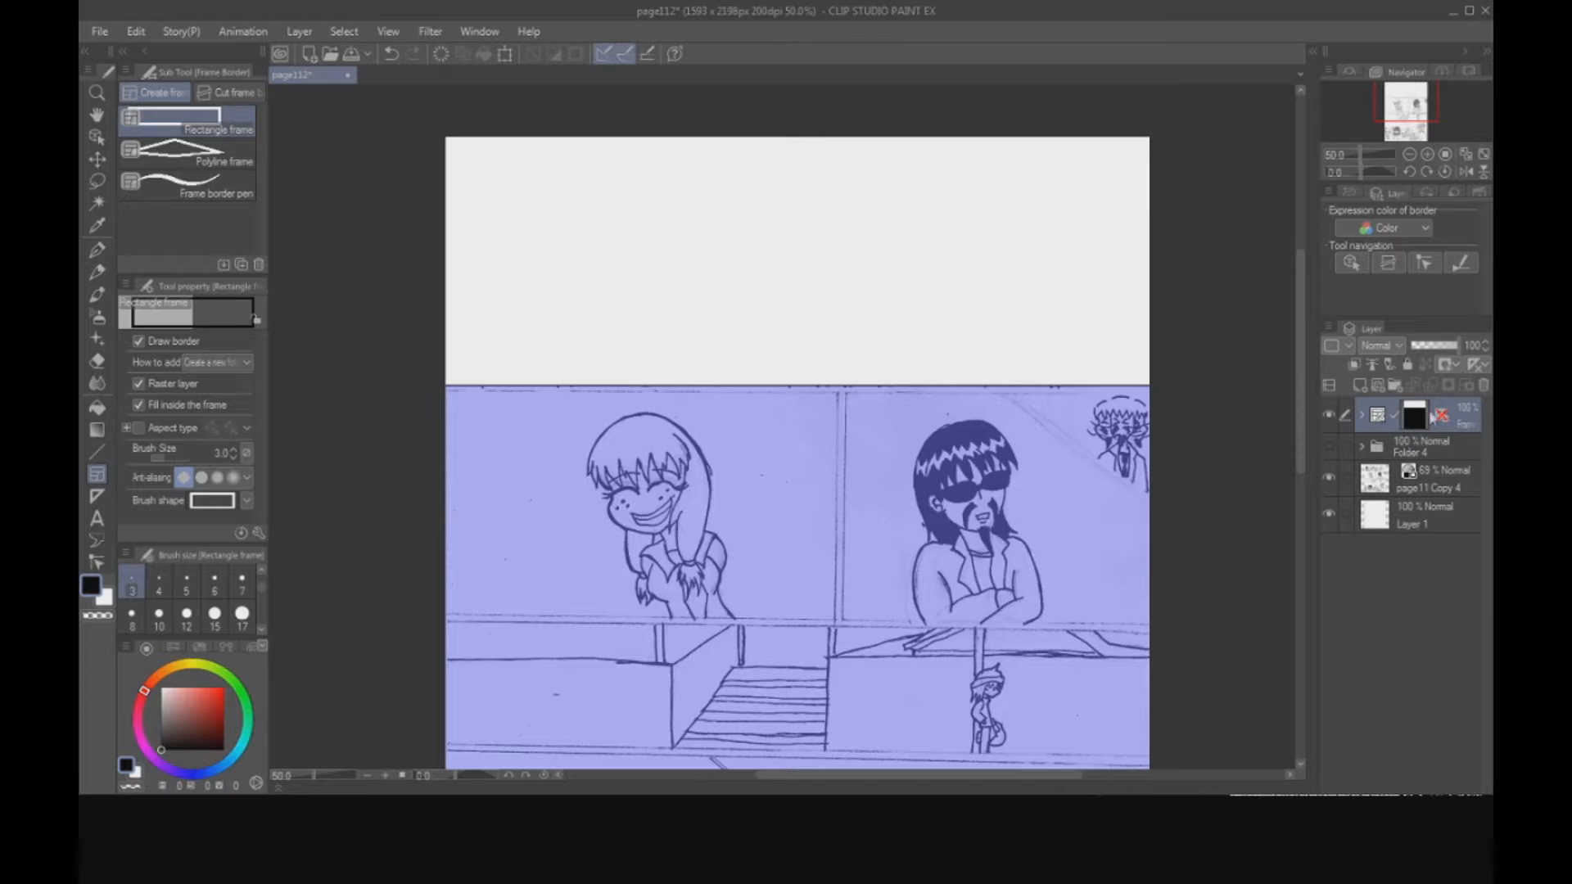
left_click_drag(1456, 420, 1436, 465)
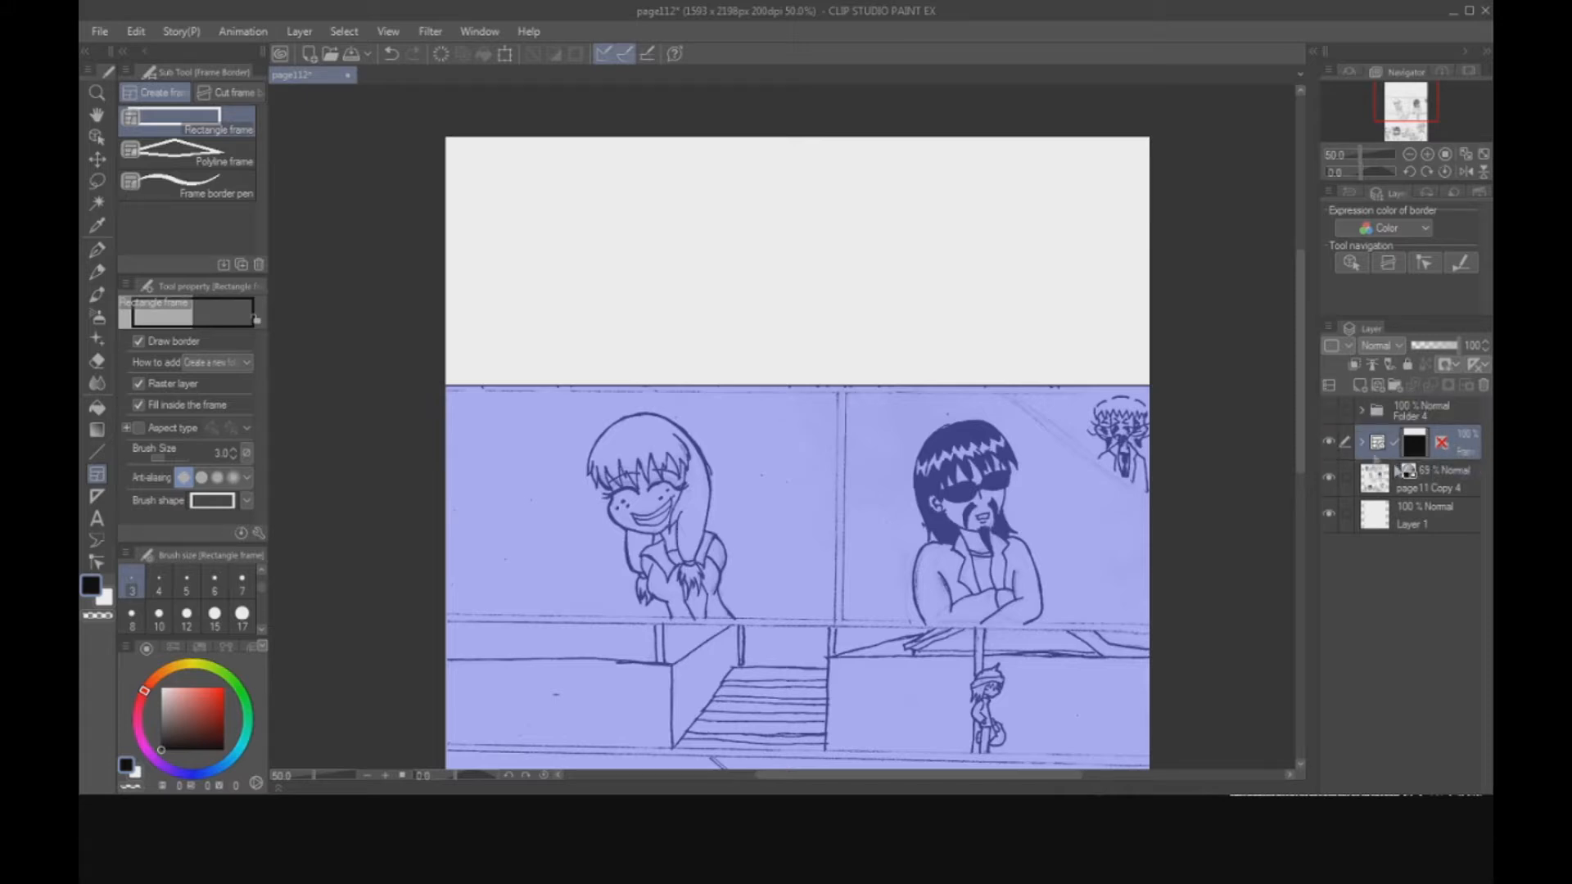
Set the Rectangle frame tool's brush size to 5.
left_click(1328, 409)
left_click_drag(229, 454, 237, 452)
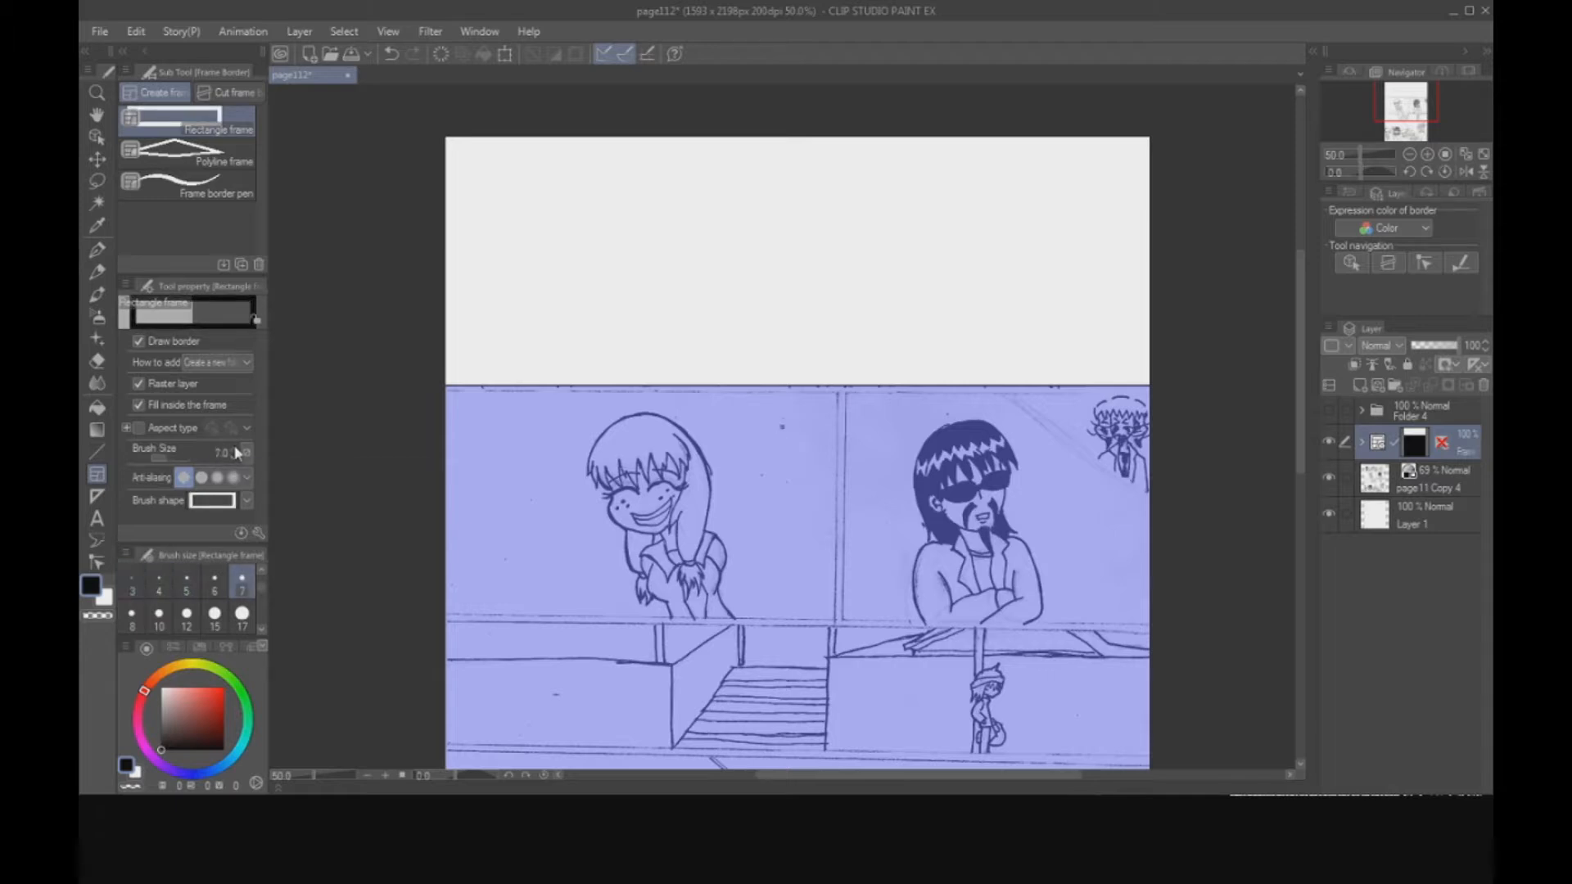
left_click(235, 459)
left_click(235, 459)
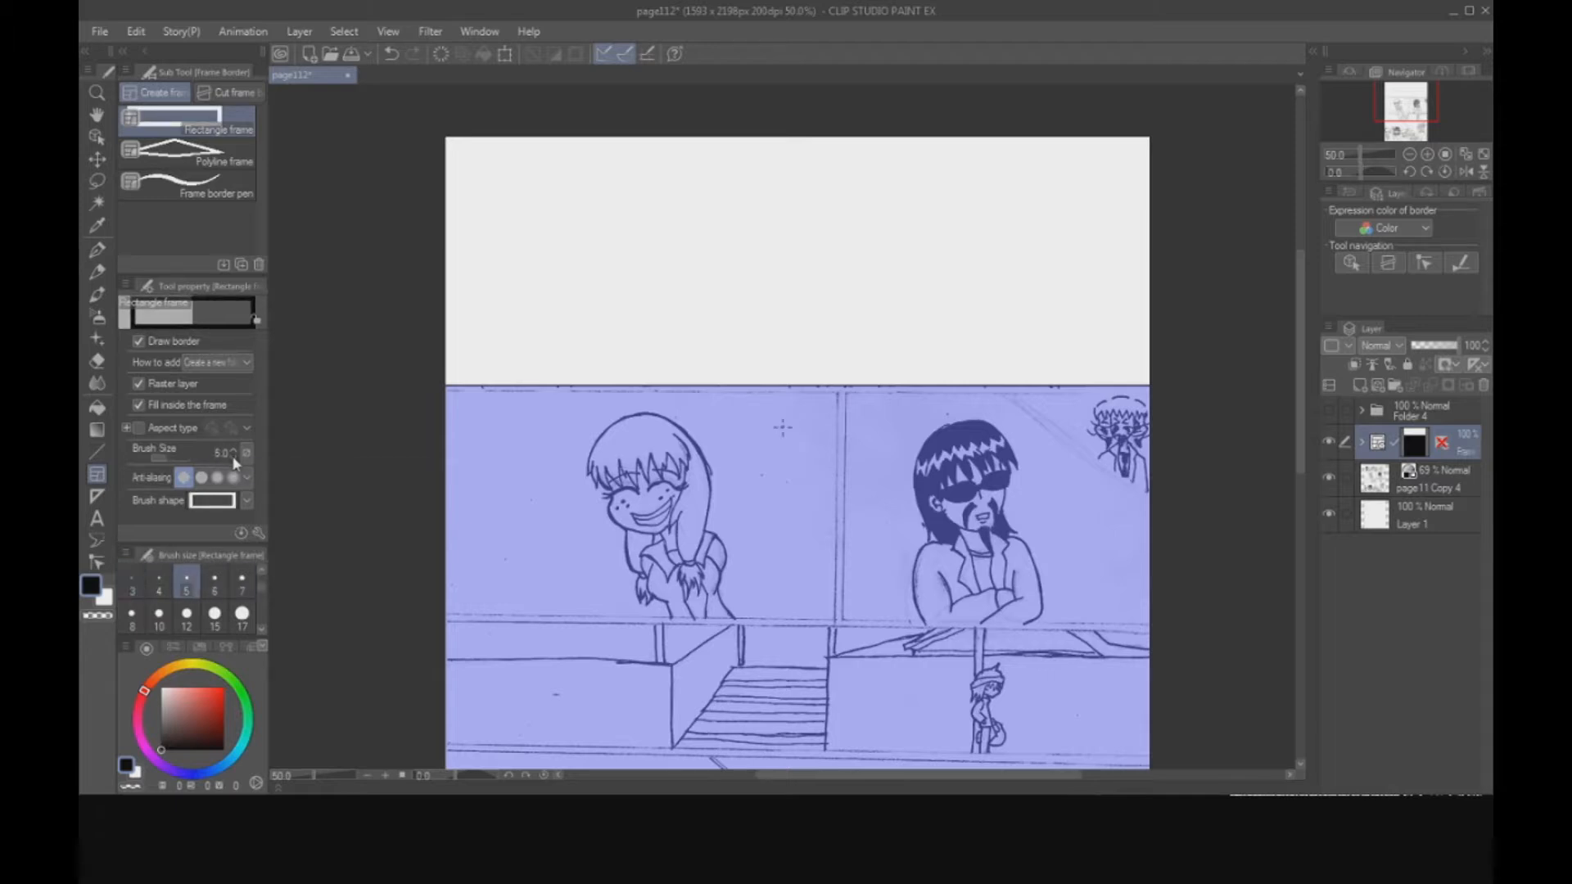
Expand the frame folder, select the top-row frame's border as an object, and set its brush size to 6.
left_click(1363, 443)
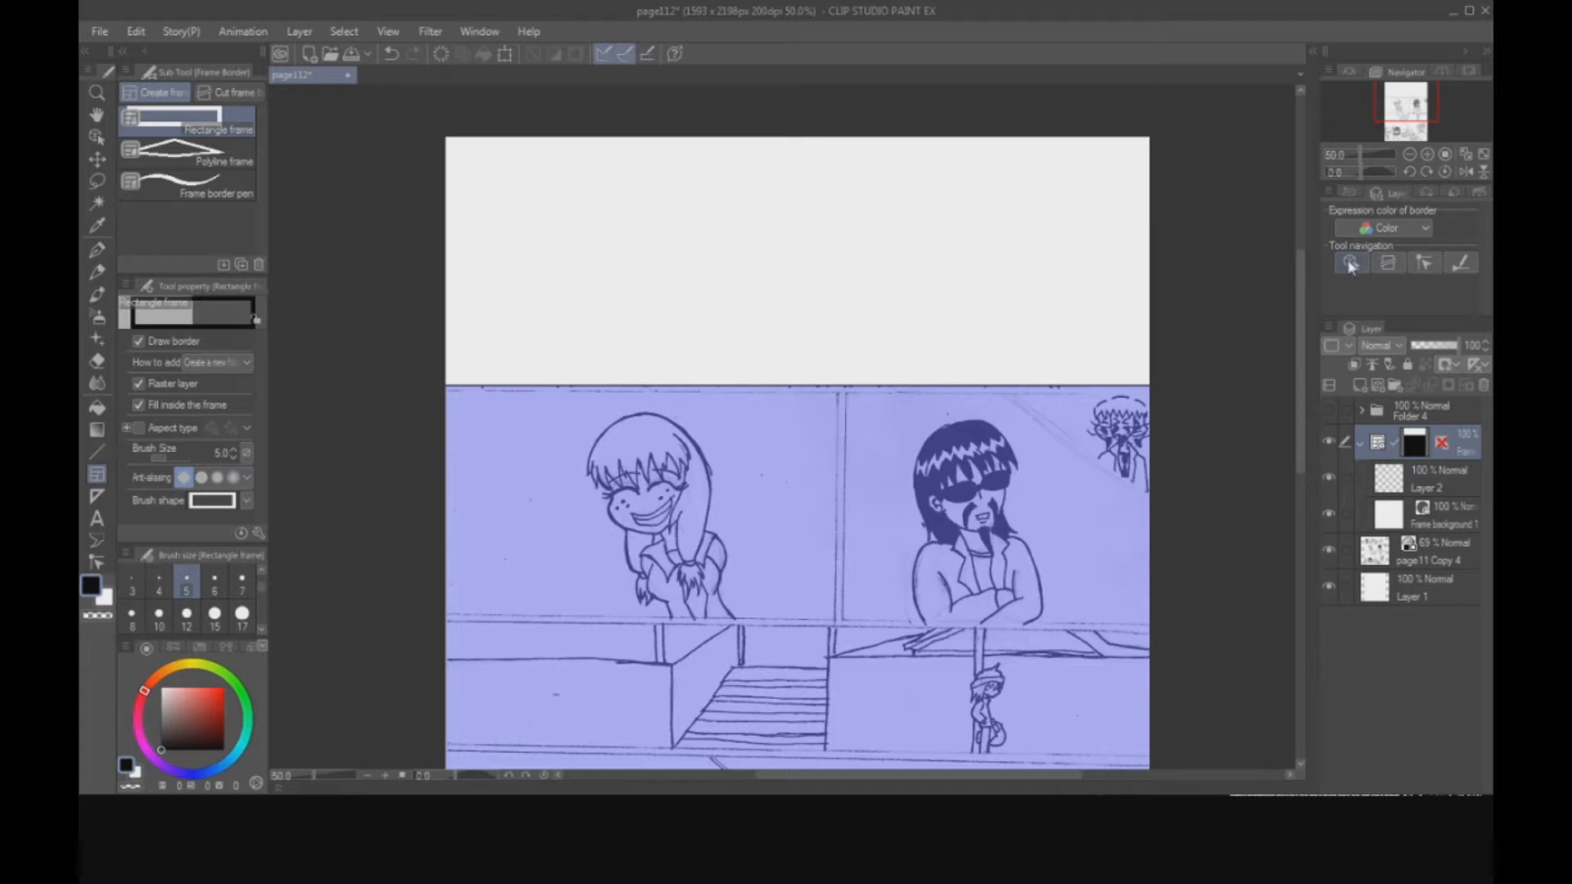
key("o")
left_click(1070, 333)
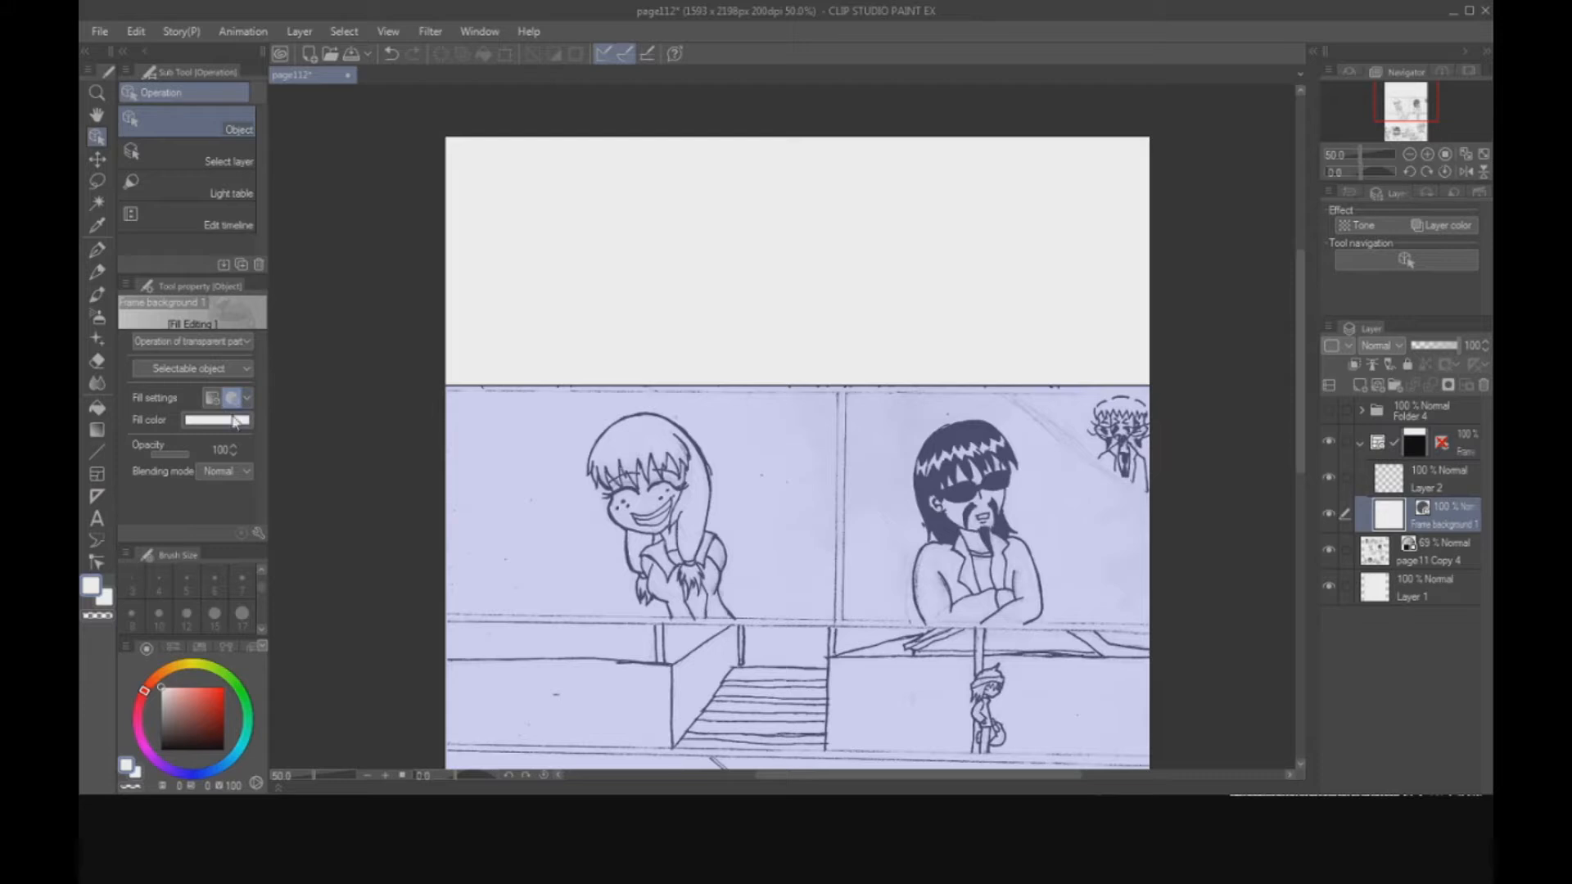
left_click(628, 389)
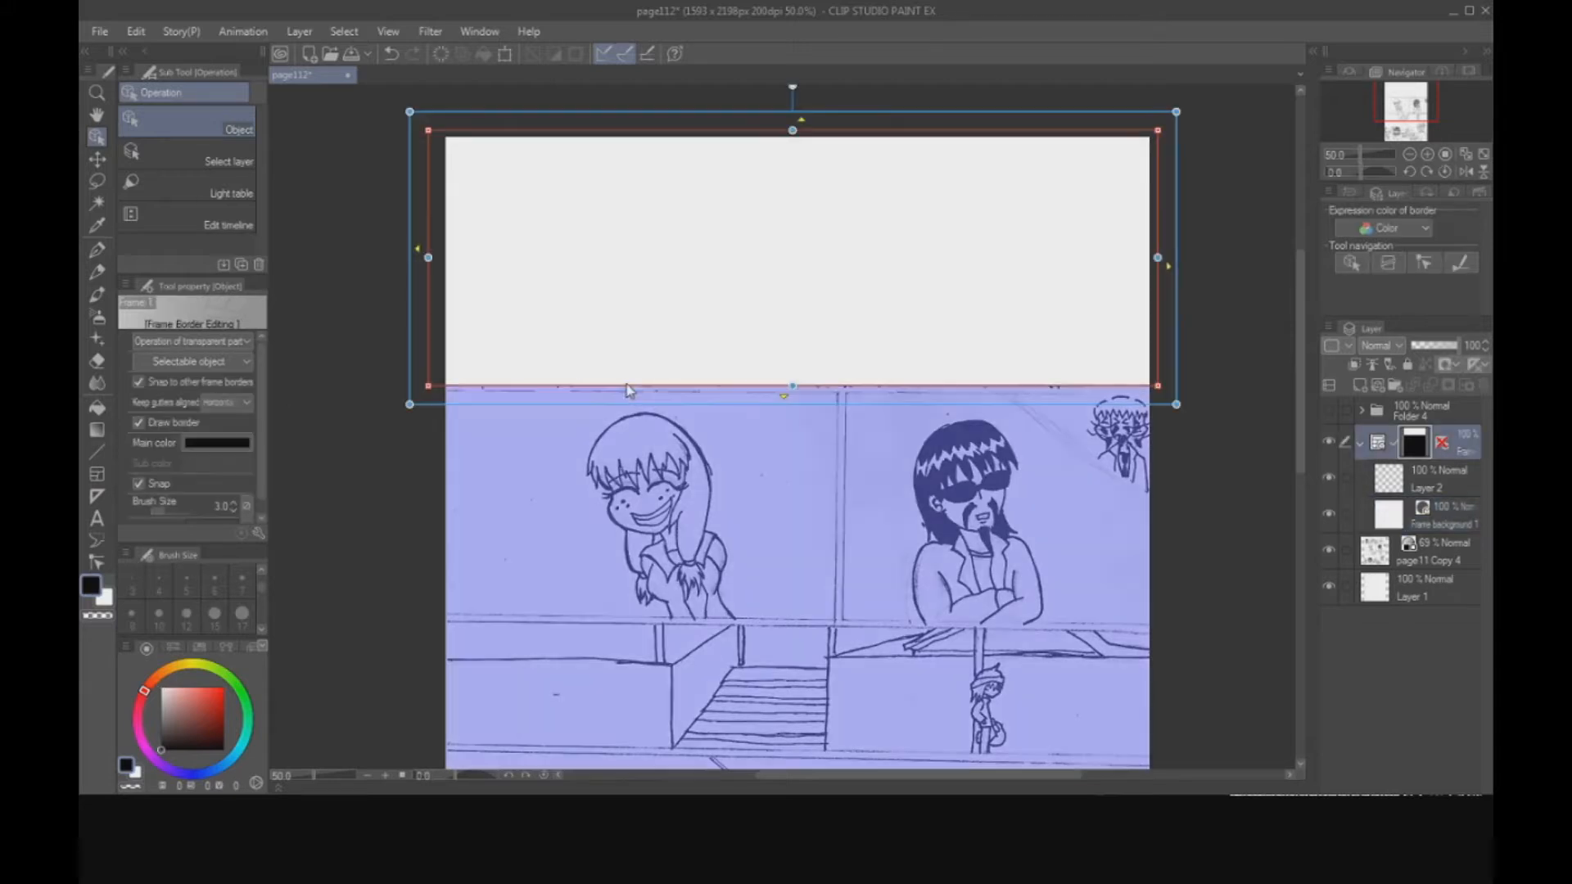
left_click(235, 505)
left_click(235, 507)
left_click(235, 513)
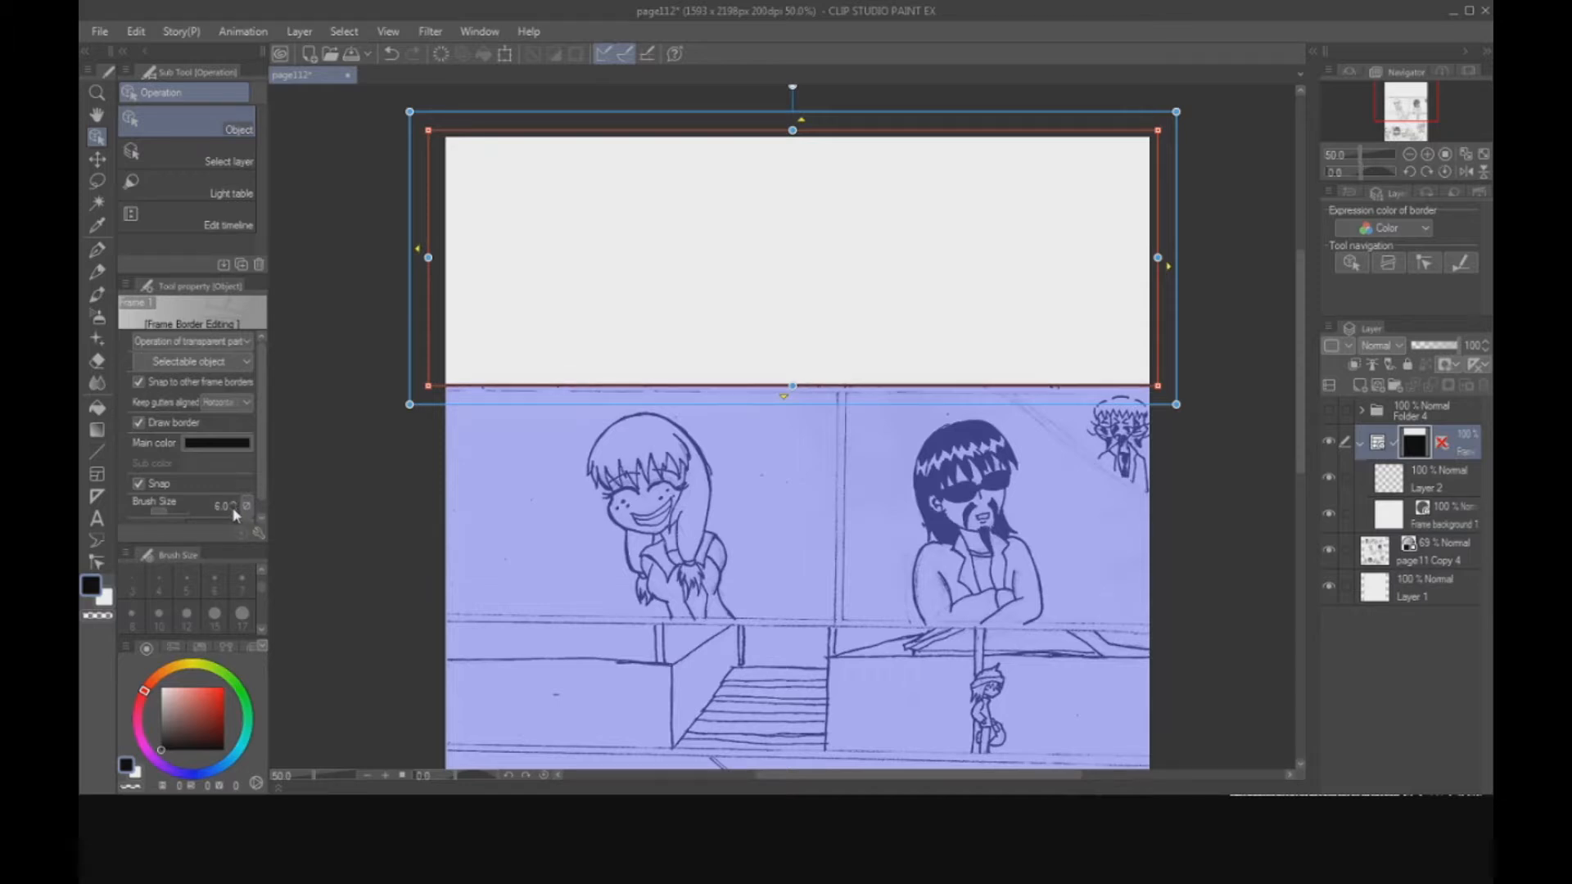
Switch the frame folder off and on to compare its border with the scanned top row.
left_click(1427, 483)
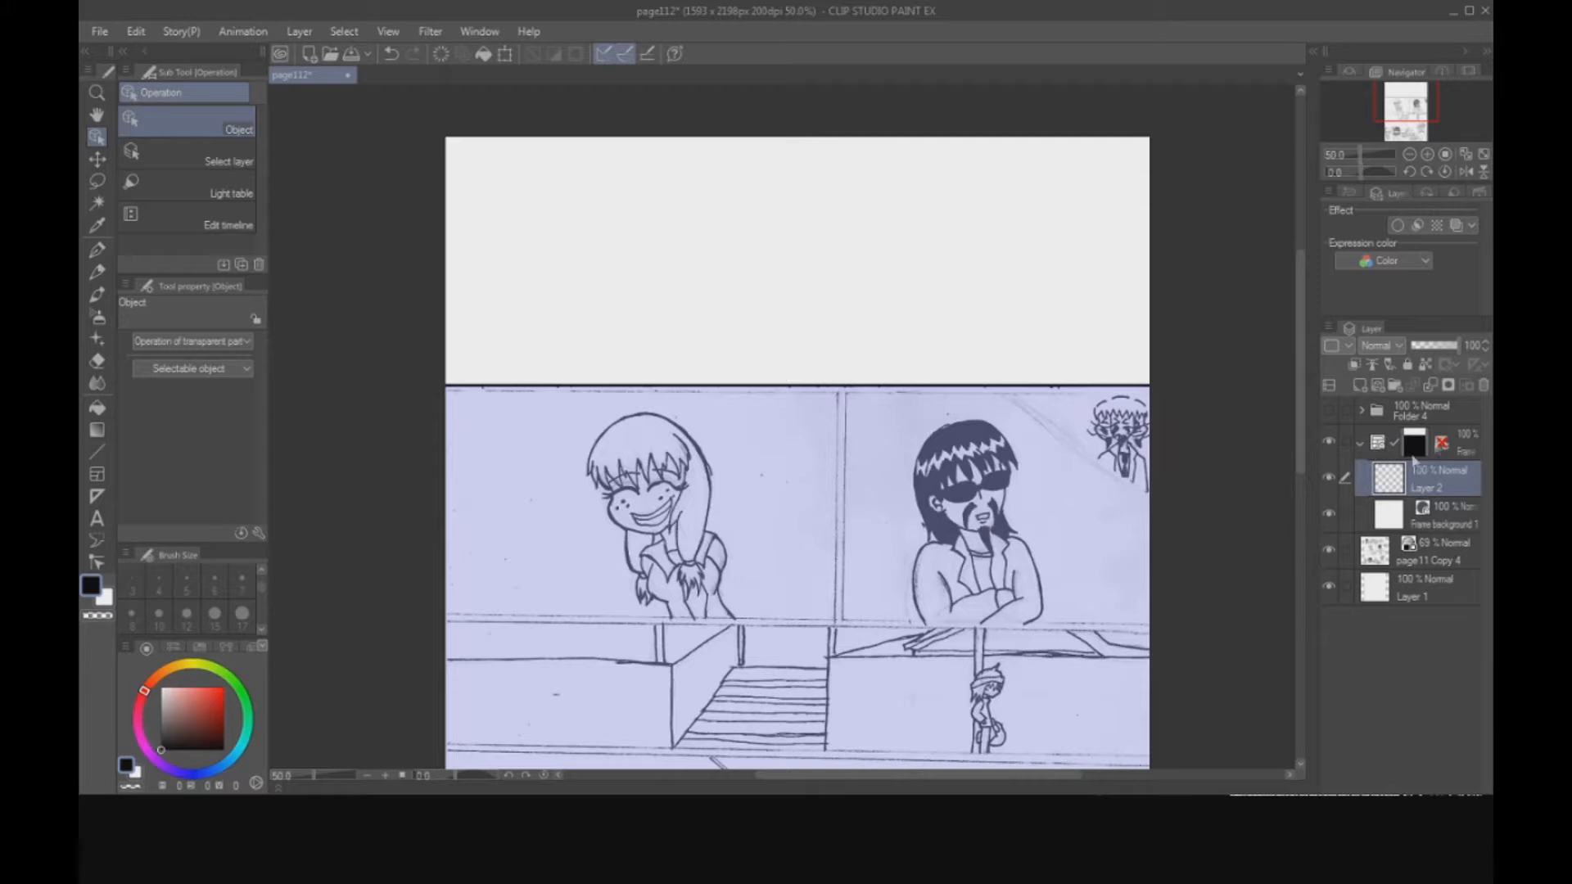
left_click(1332, 411)
left_click(1331, 414)
left_click(1329, 444)
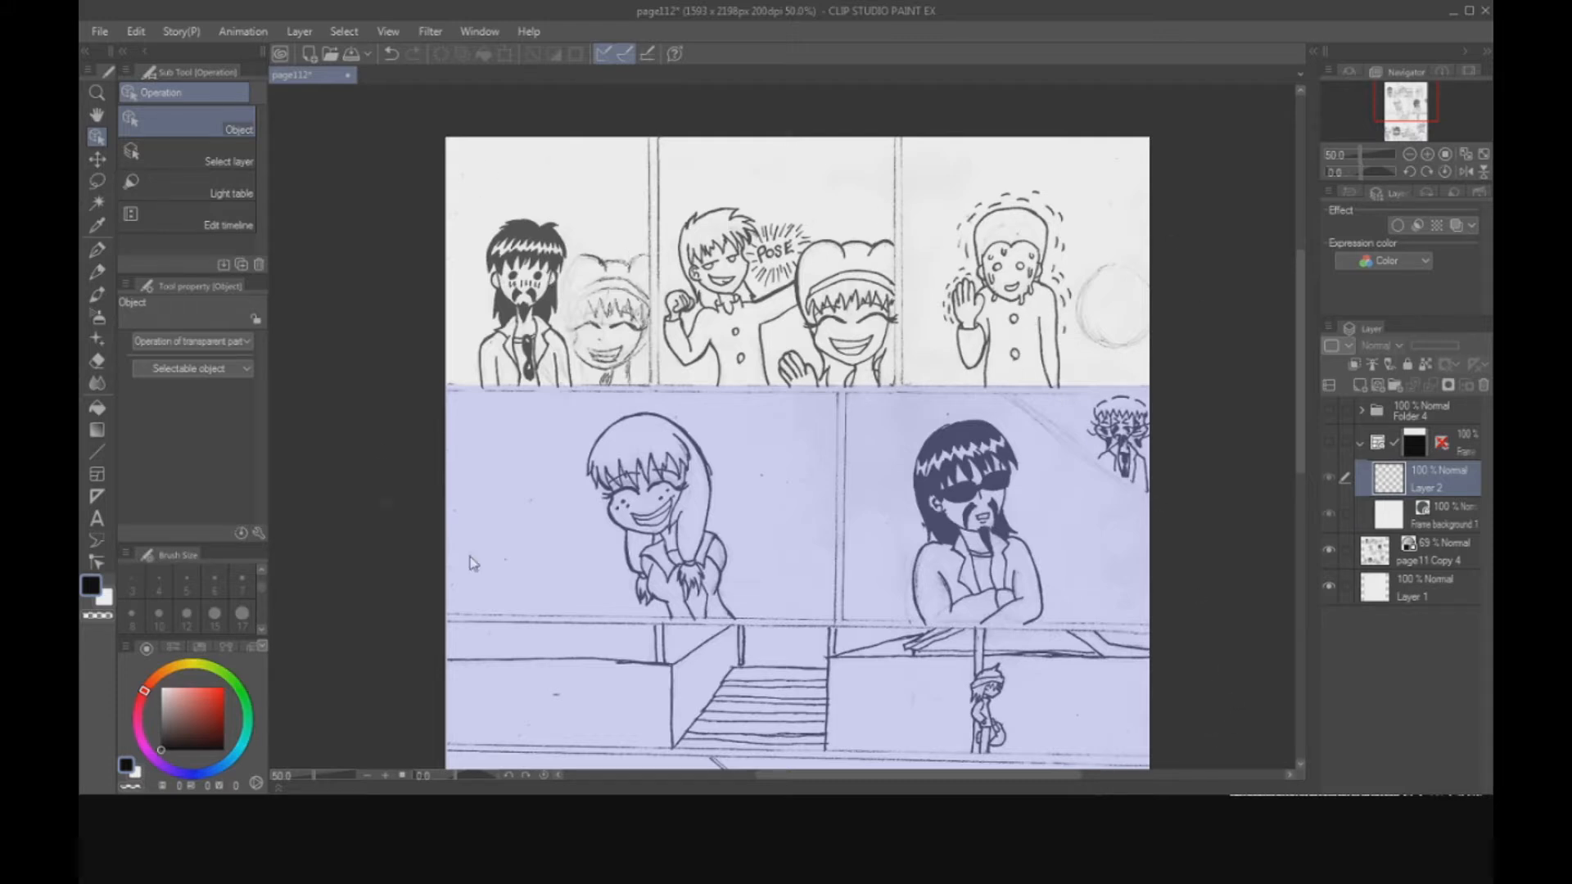
left_click(1334, 447)
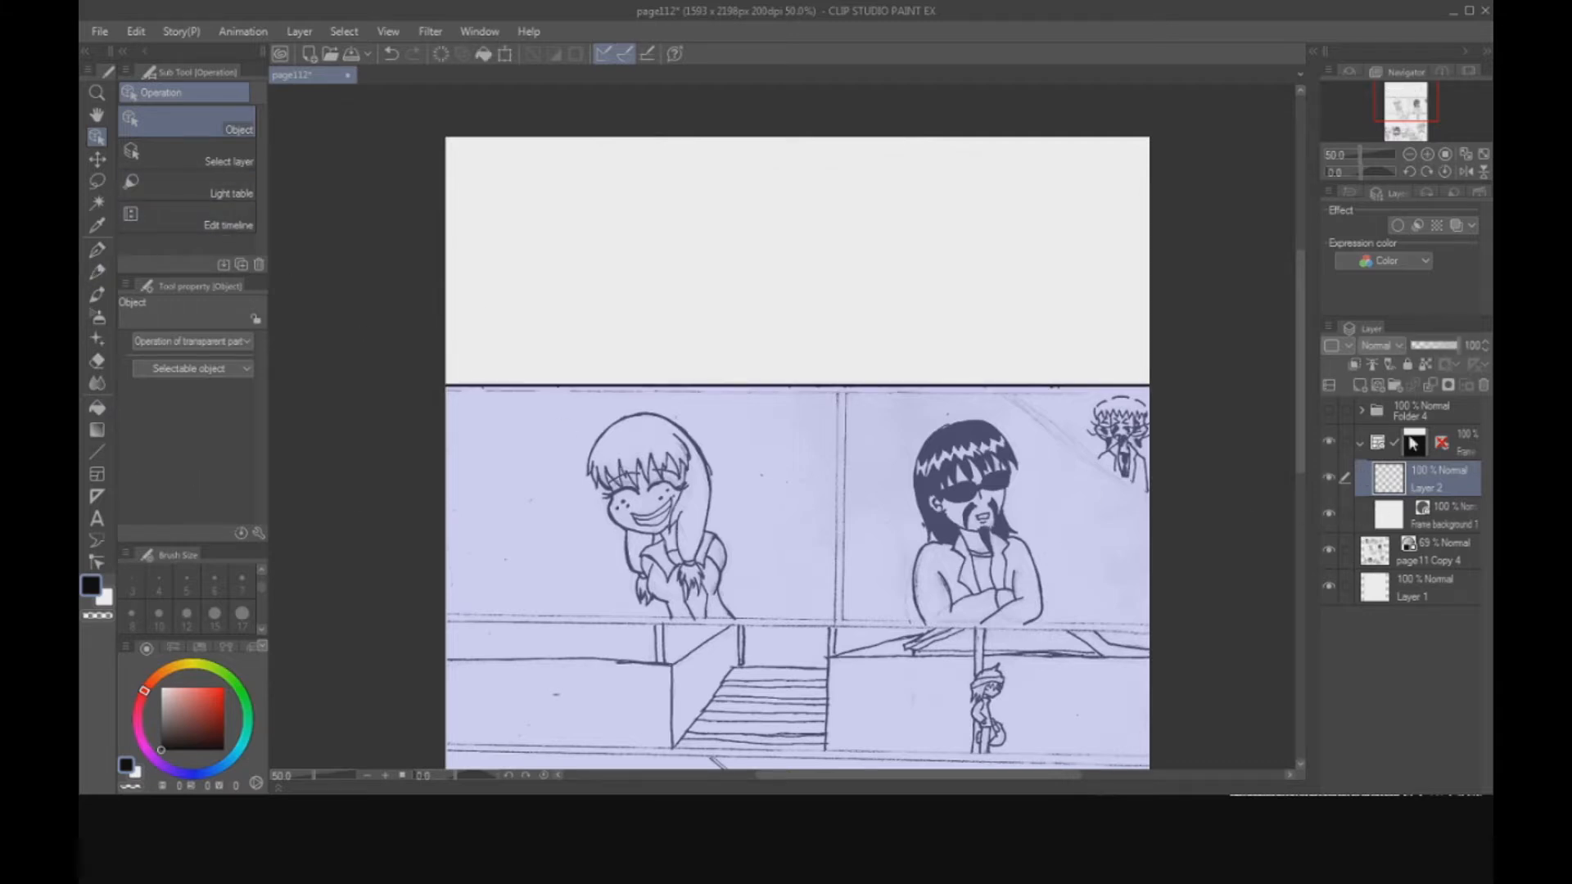
Lower the frame background layer's opacity to 0% so the scan shows through, keeping the frame folder itself at 100%.
left_click(1421, 553)
left_click(1443, 457)
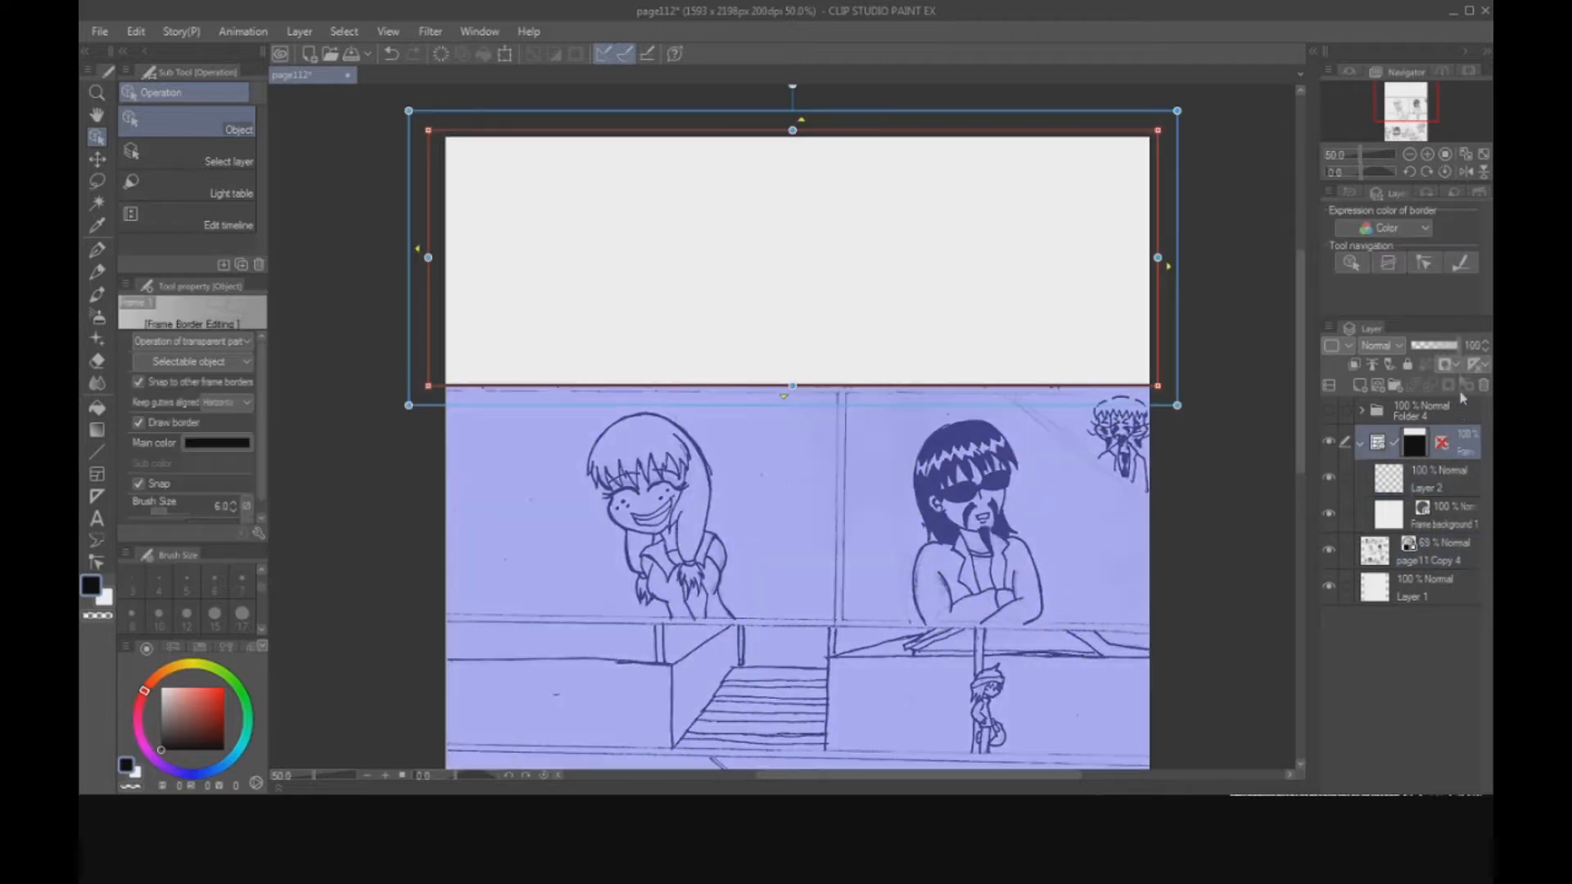
left_click_drag(1453, 347, 1412, 352)
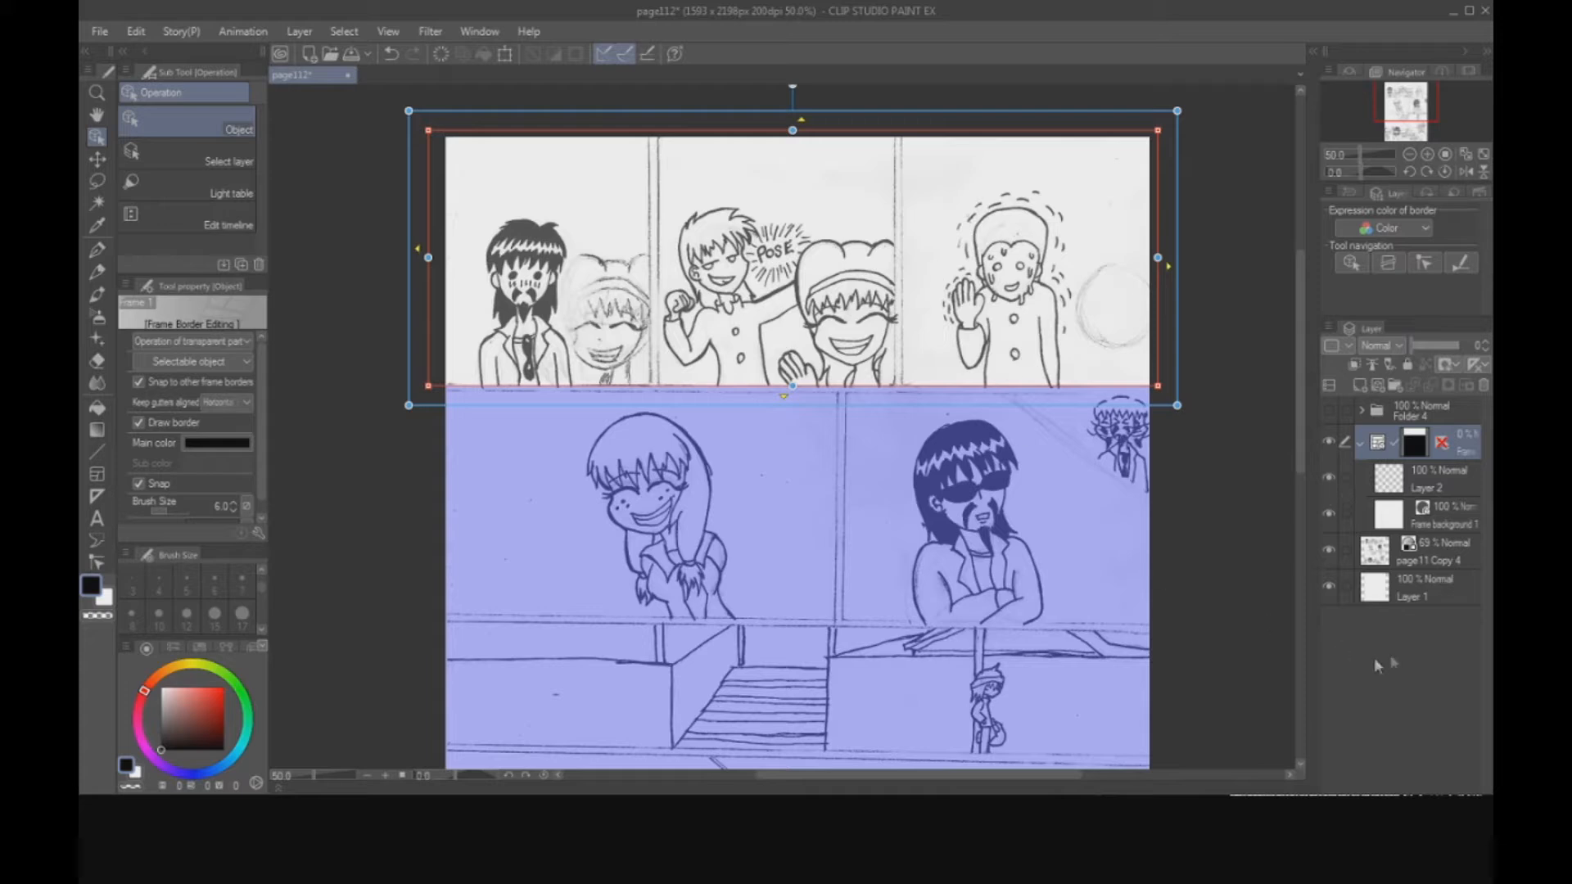
mouse_move(1416, 347)
left_mouse_down()
mouse_move(1492, 366)
mouse_move(1392, 368)
mouse_move(1322, 407)
left_mouse_up()
left_click(1448, 486)
left_click(1445, 515)
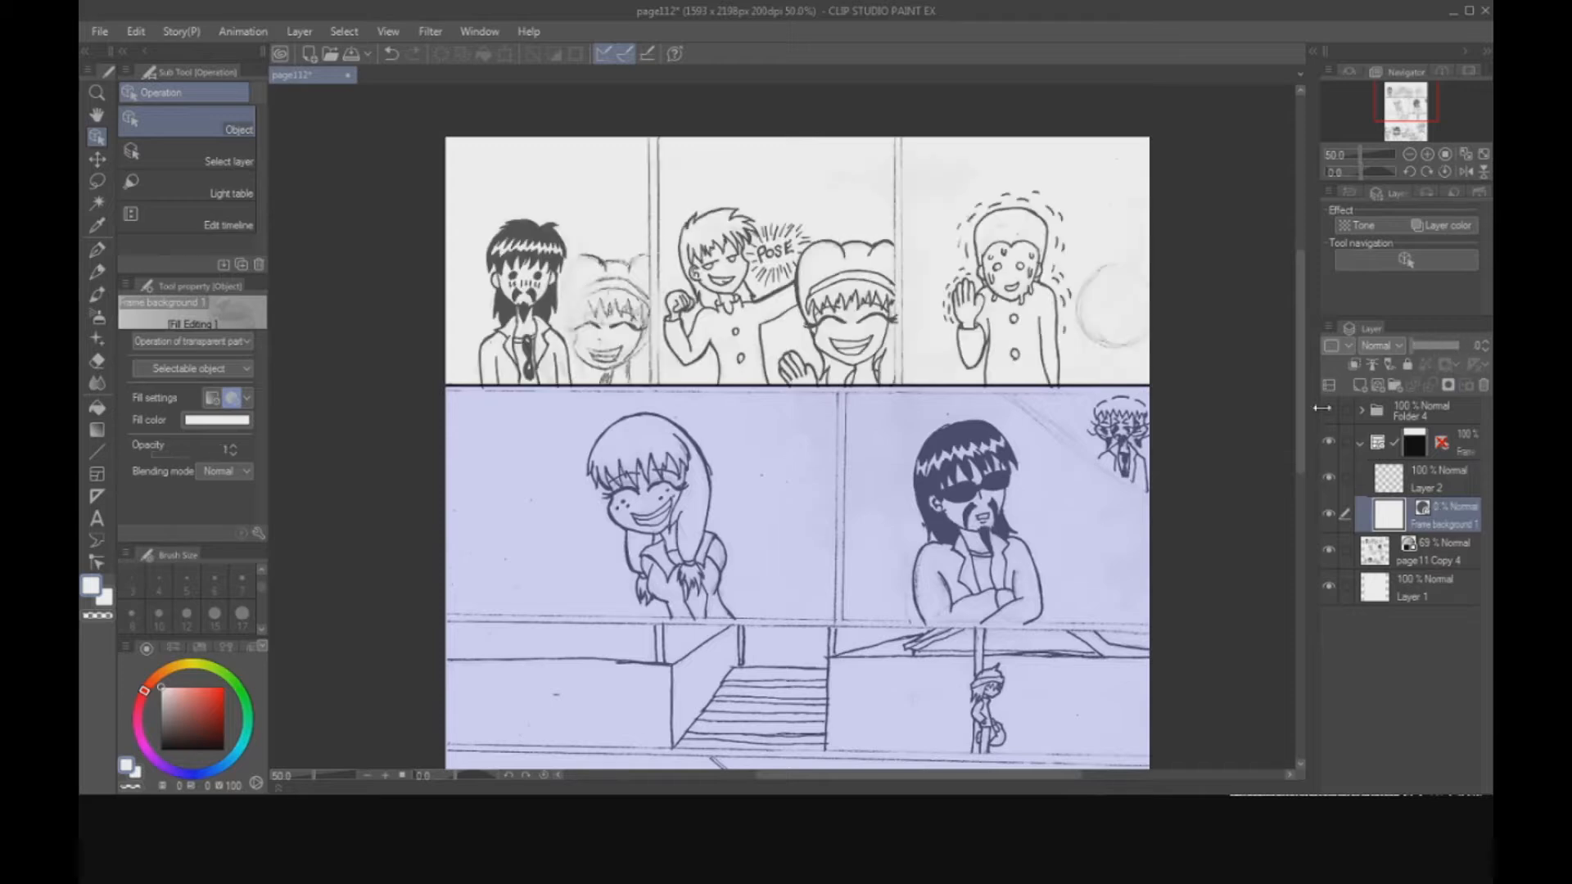
Divide the top-row frame folder into three panels with two vertical cuts along the scan's panel gutters.
left_click(1454, 446)
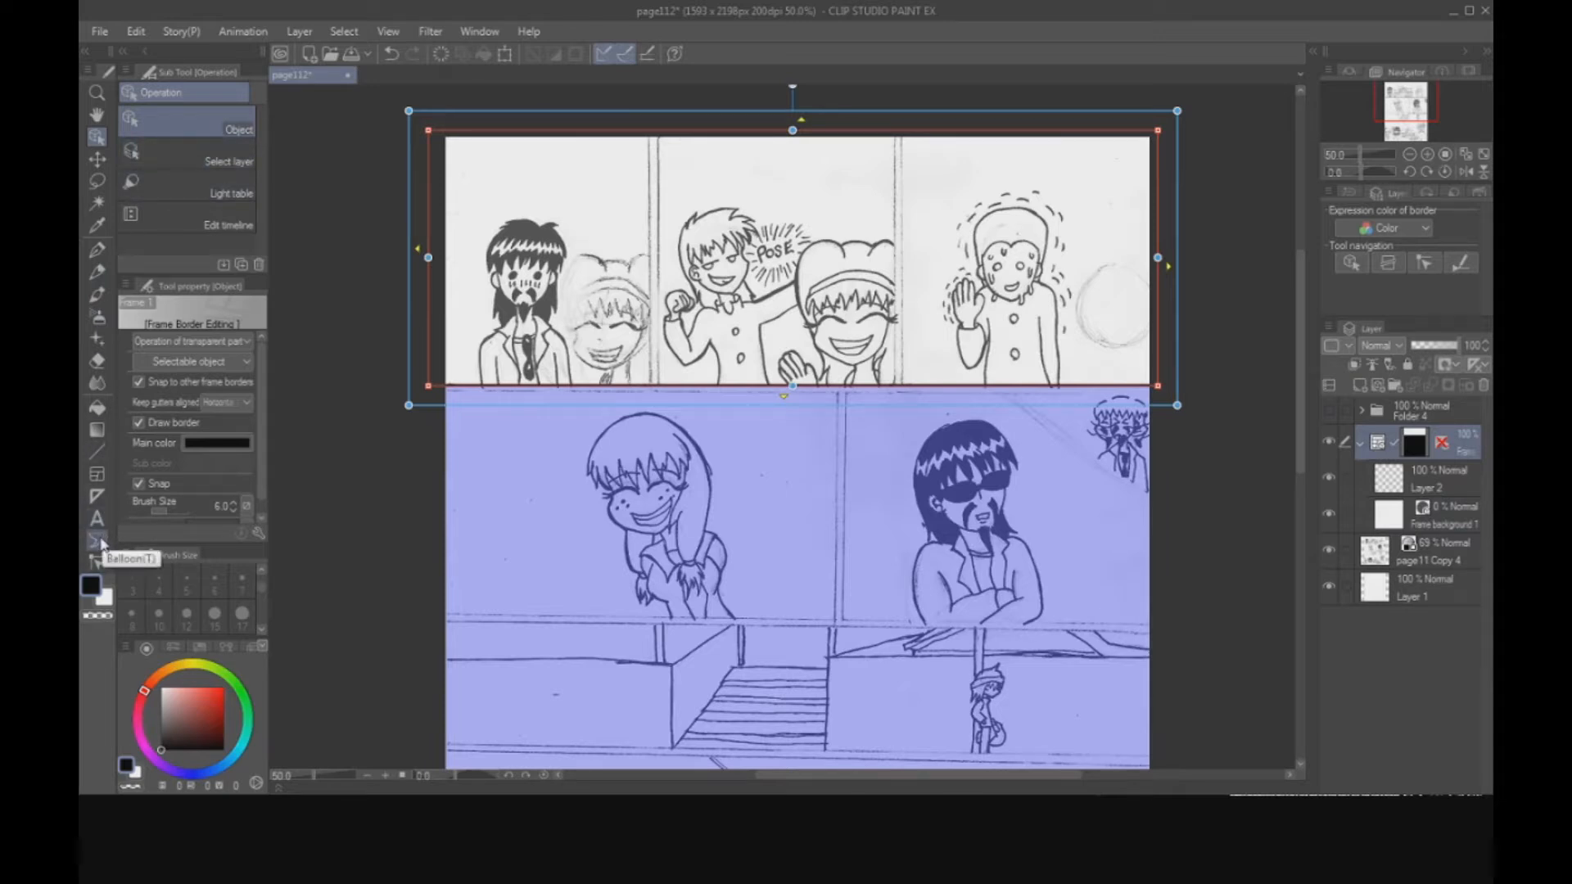
left_click(99, 478)
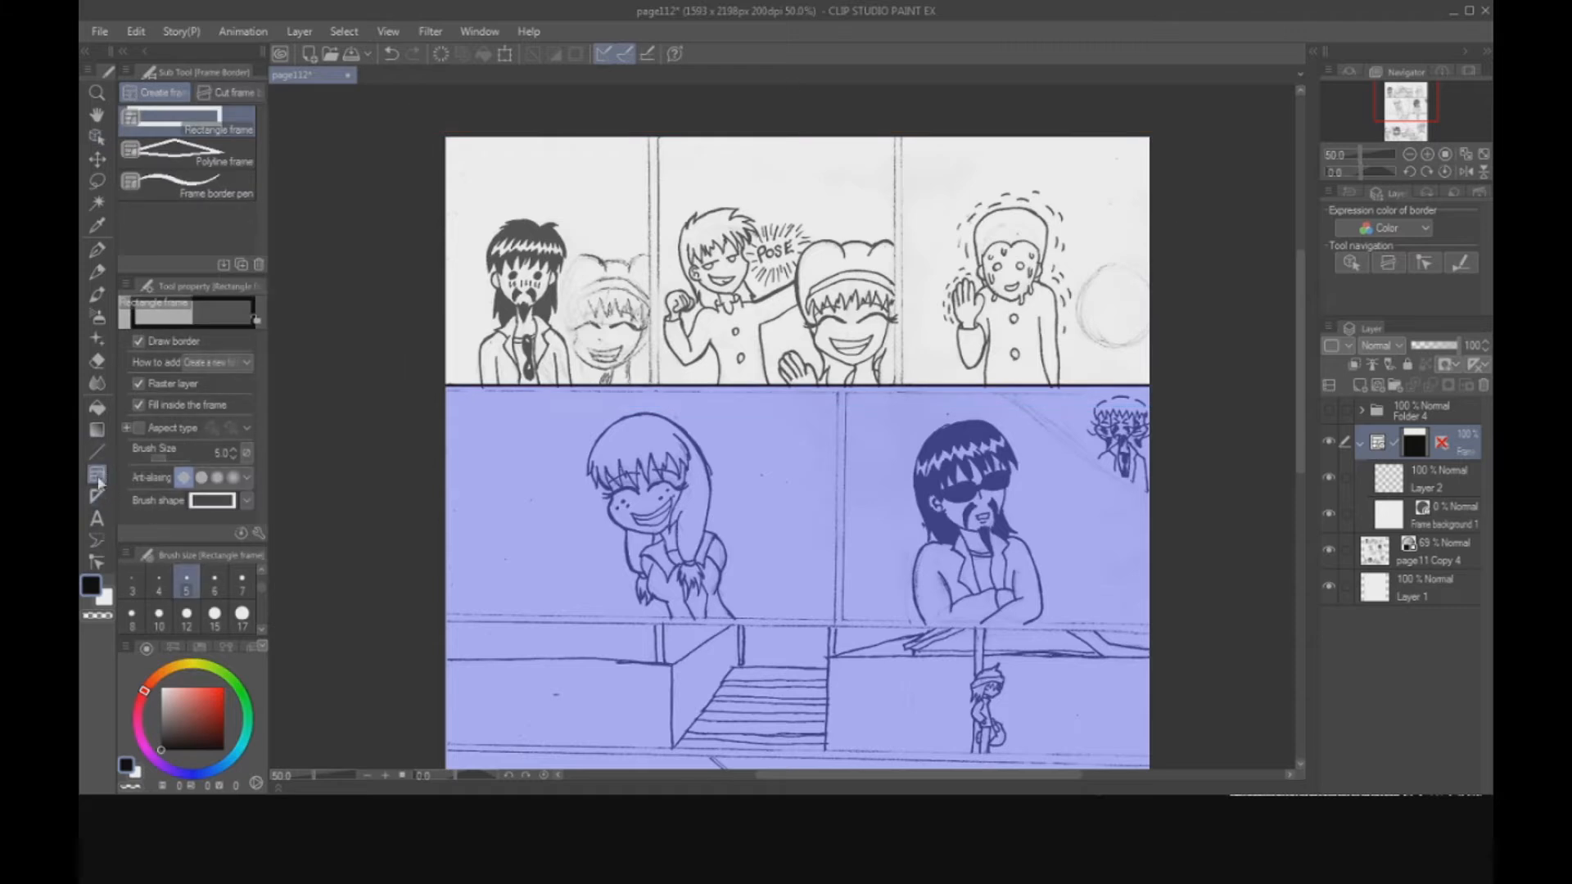
left_click(234, 92)
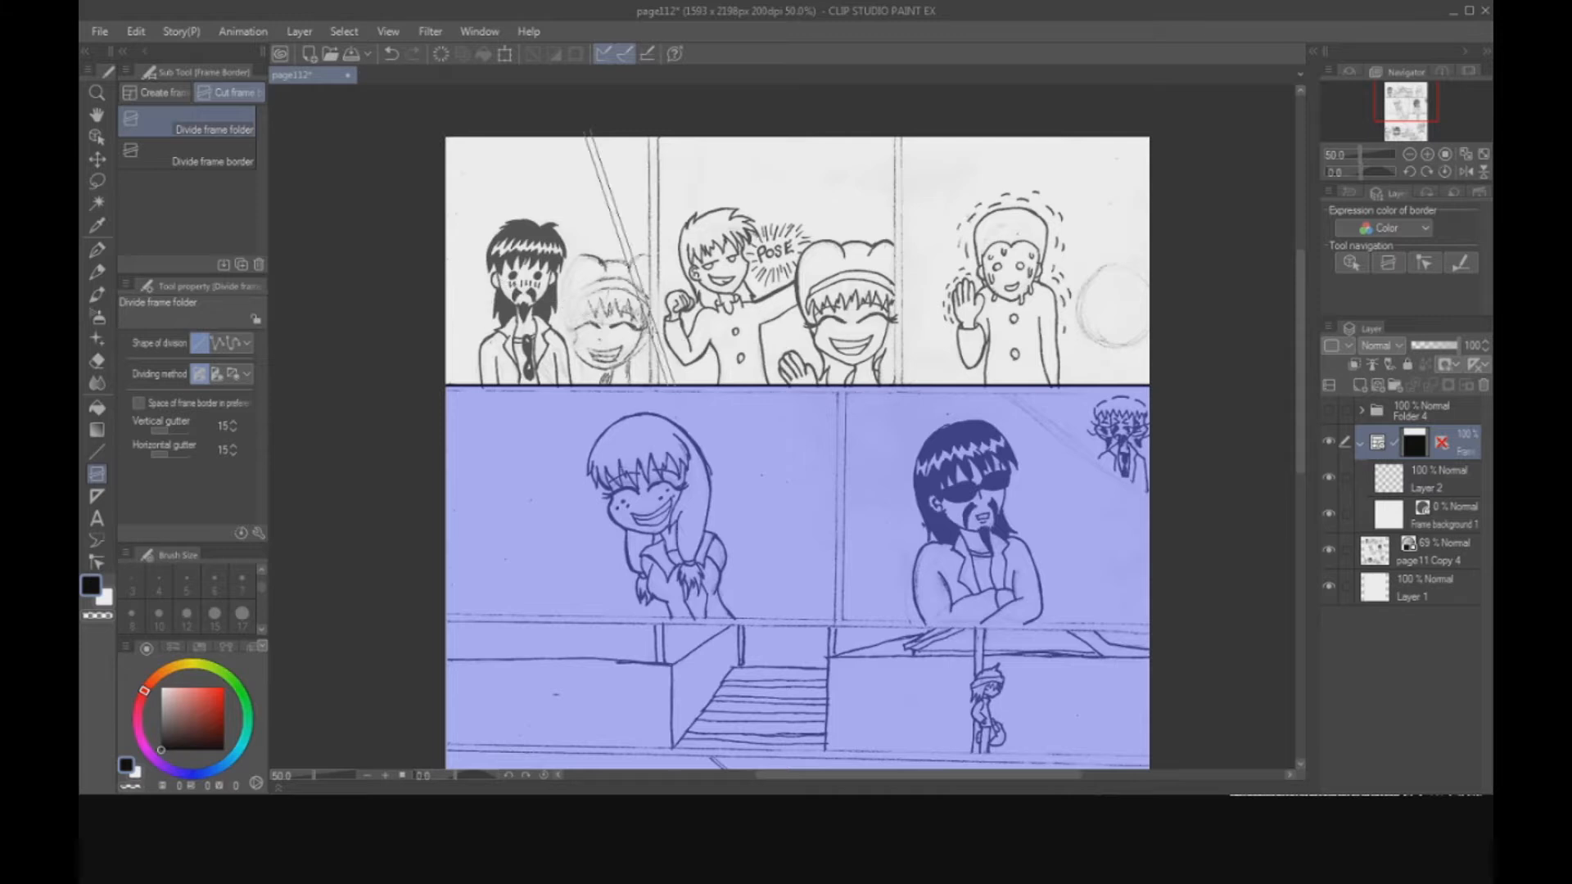
left_click_drag(687, 132, 647, 386)
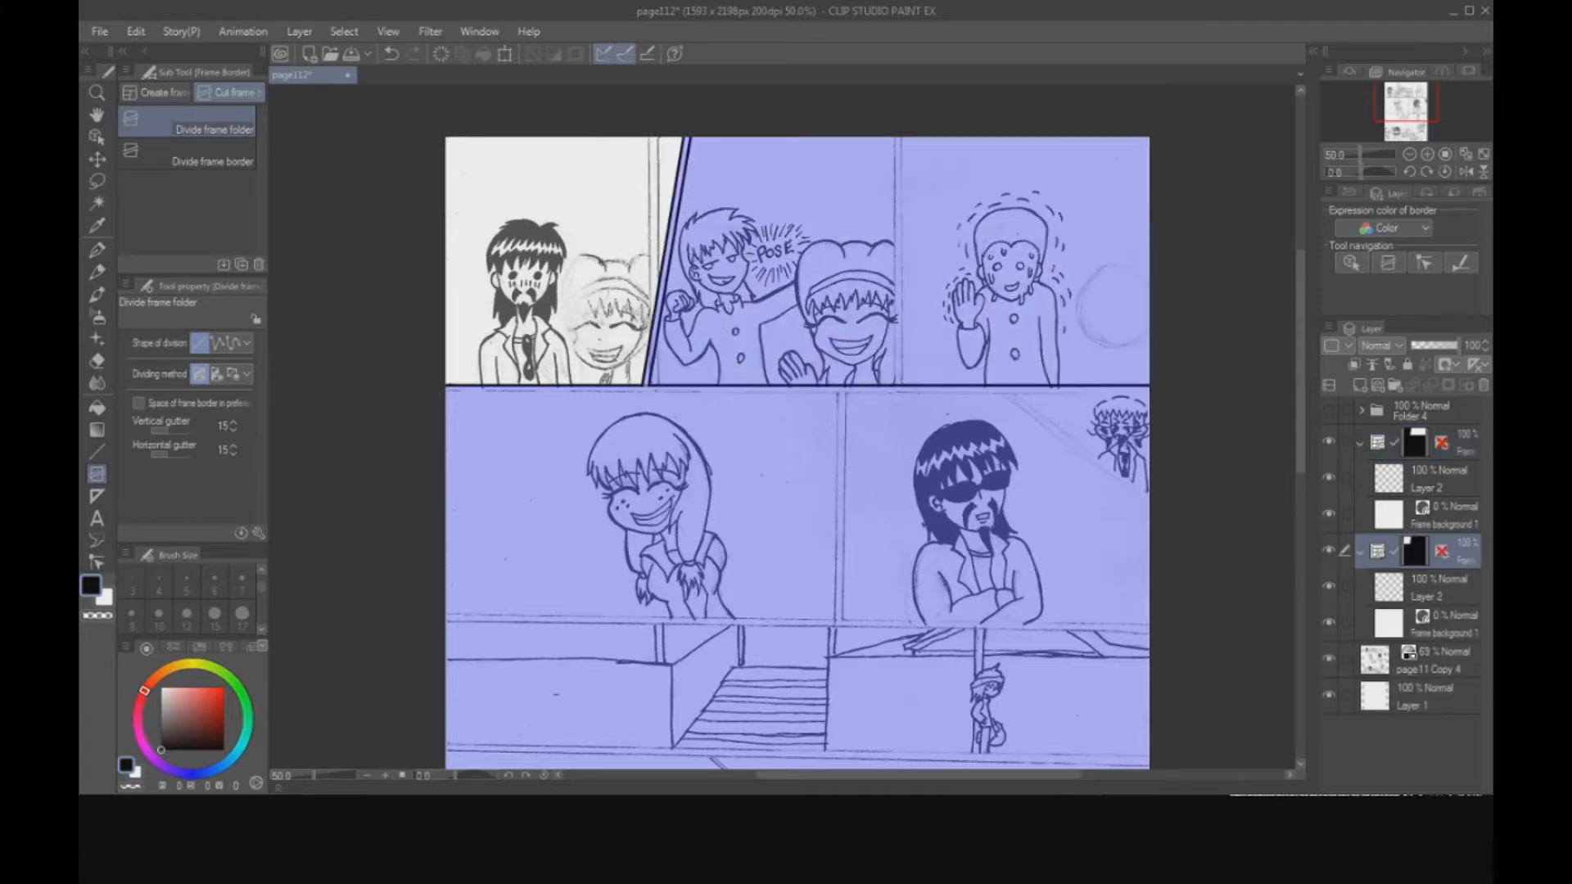
key("ctrl+z")
left_click_drag(652, 381, 653, 133)
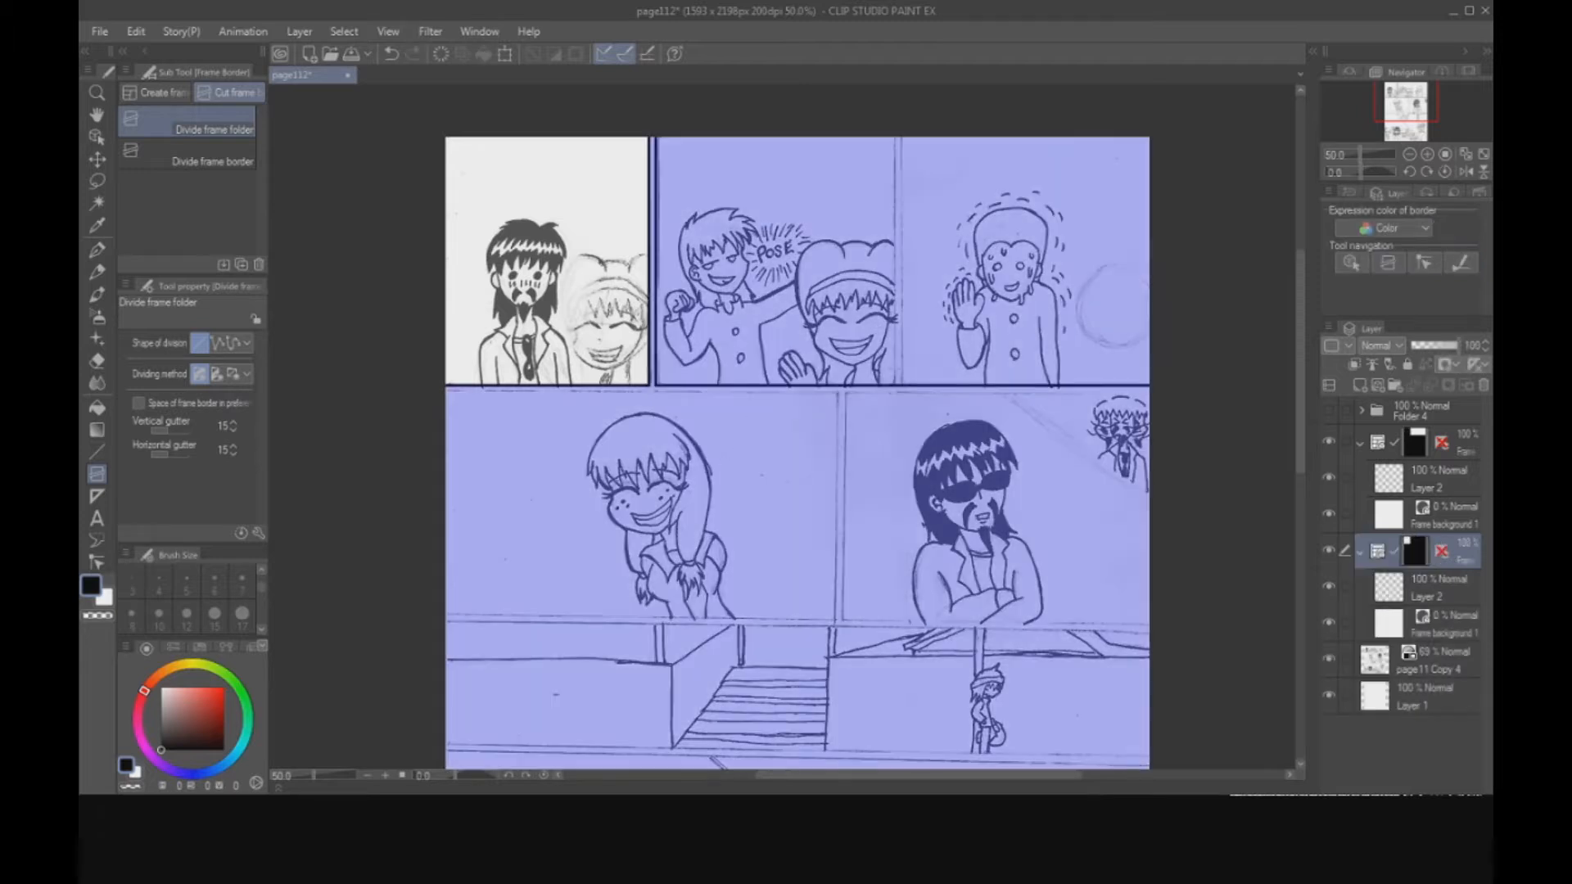
left_click_drag(895, 383, 895, 132)
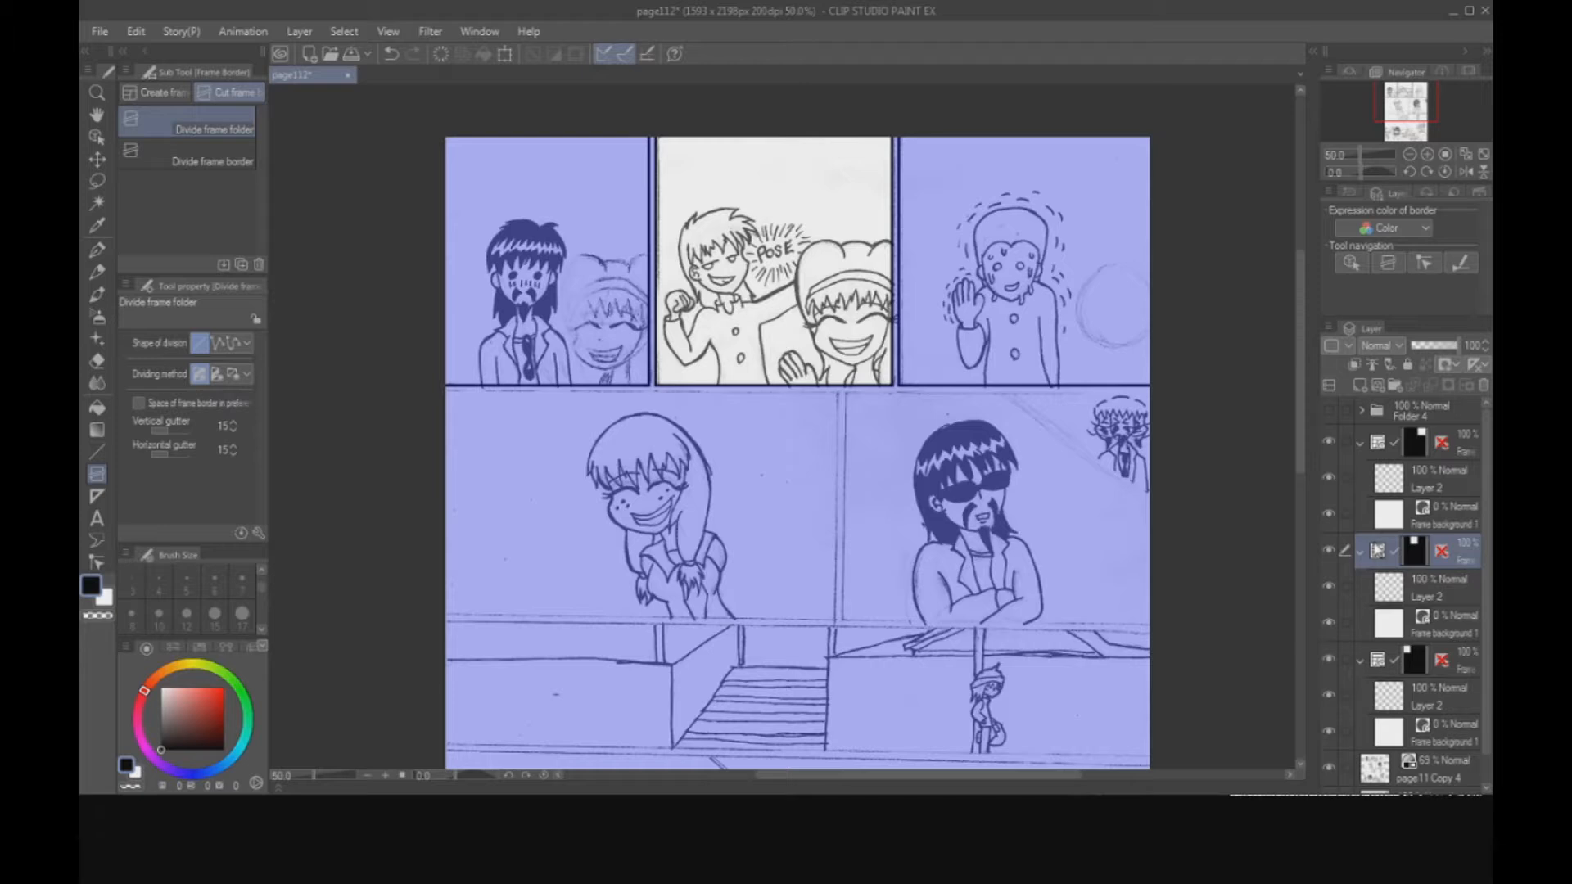
Collapse the three panel frame folders and select Folder 4.
left_click(1361, 551)
left_click(1360, 443)
left_click(1360, 515)
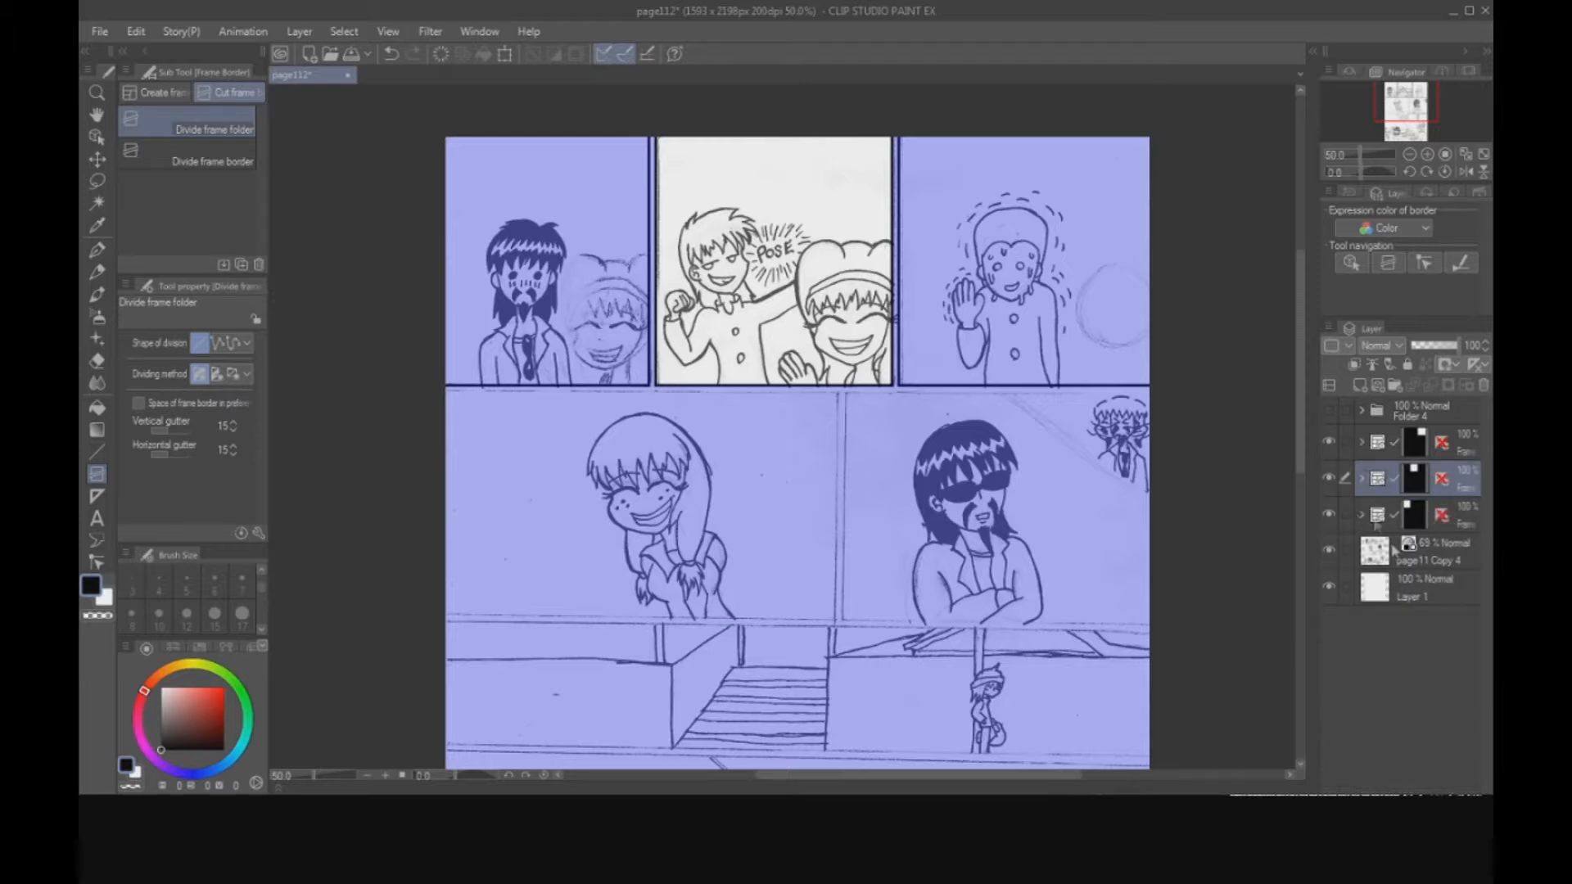
left_click(1420, 411)
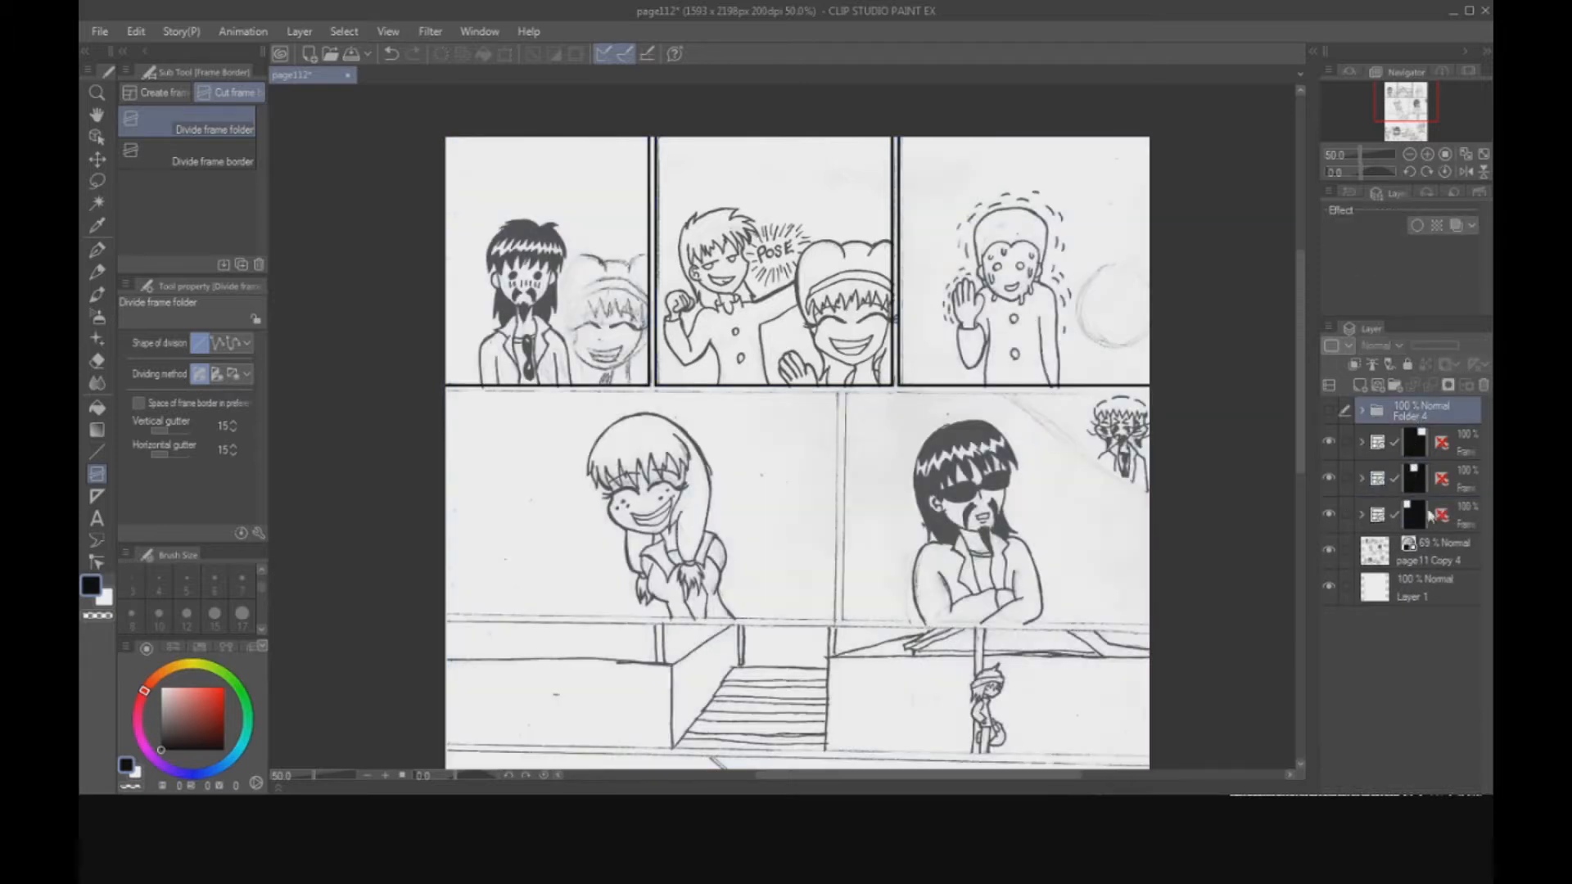
Preview Folder 4's linework inside the new frames without the scan, then show page11 Copy 4 again and hide Folder 4.
left_click(1329, 549)
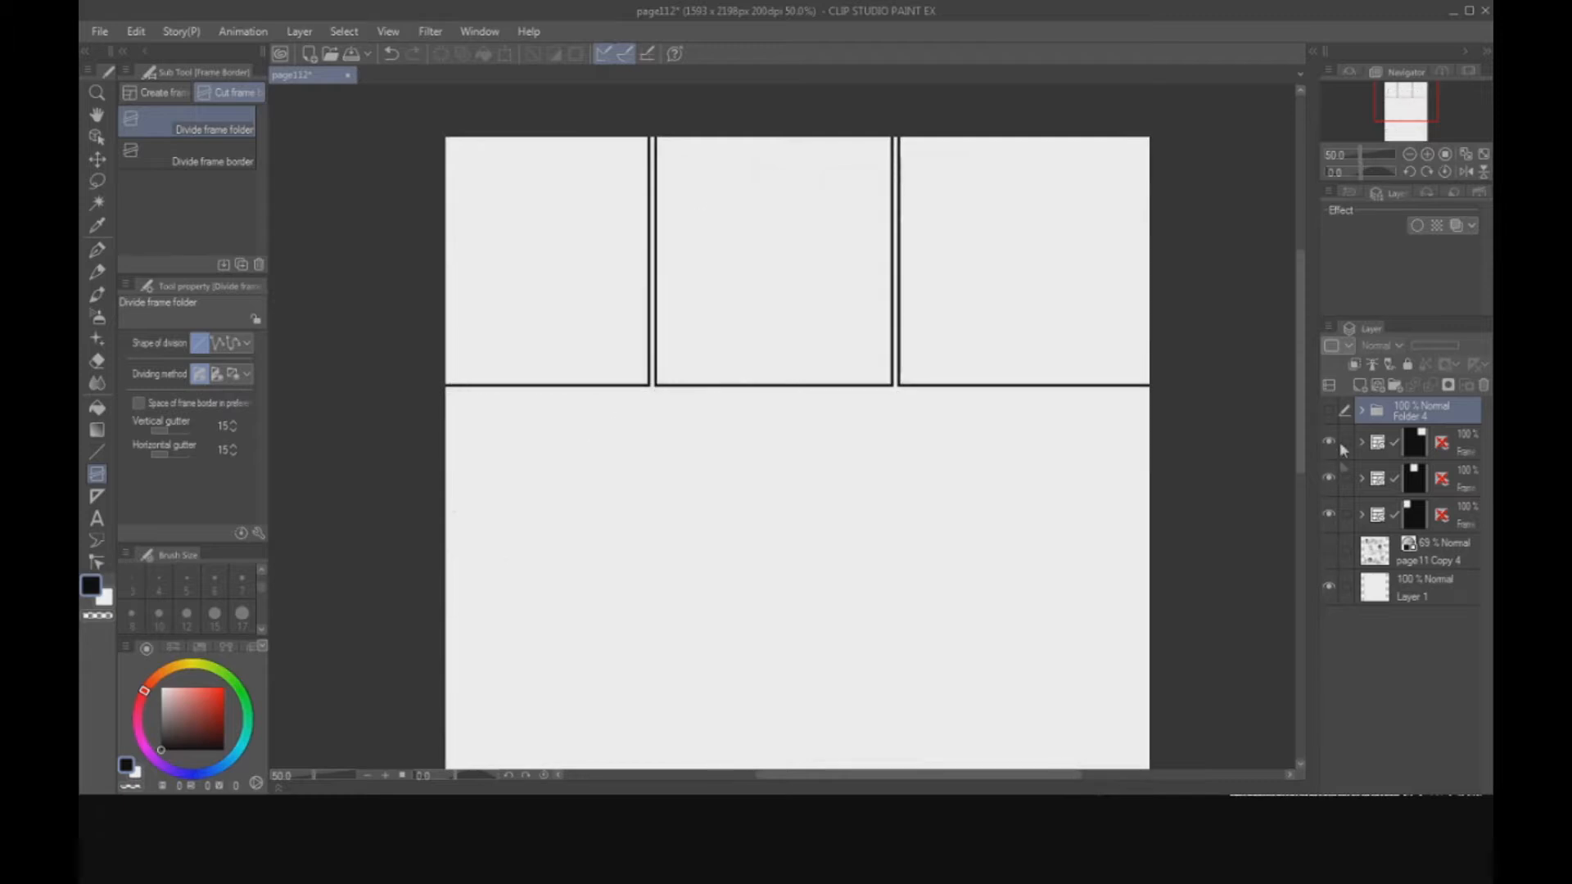
left_click(1329, 409)
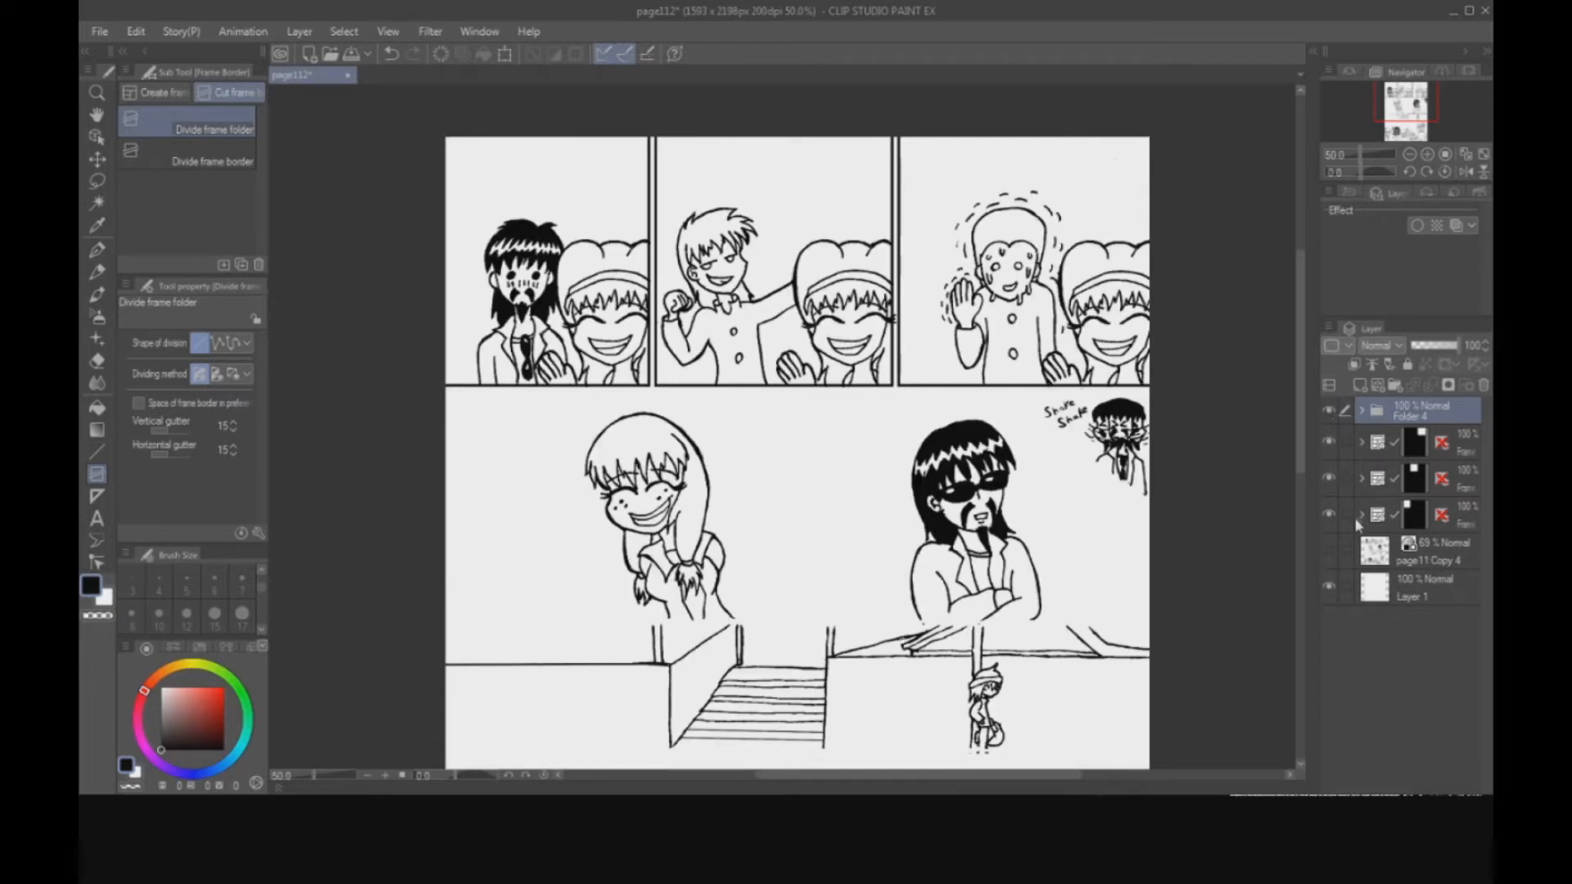
left_click_drag(1353, 99, 1403, 109)
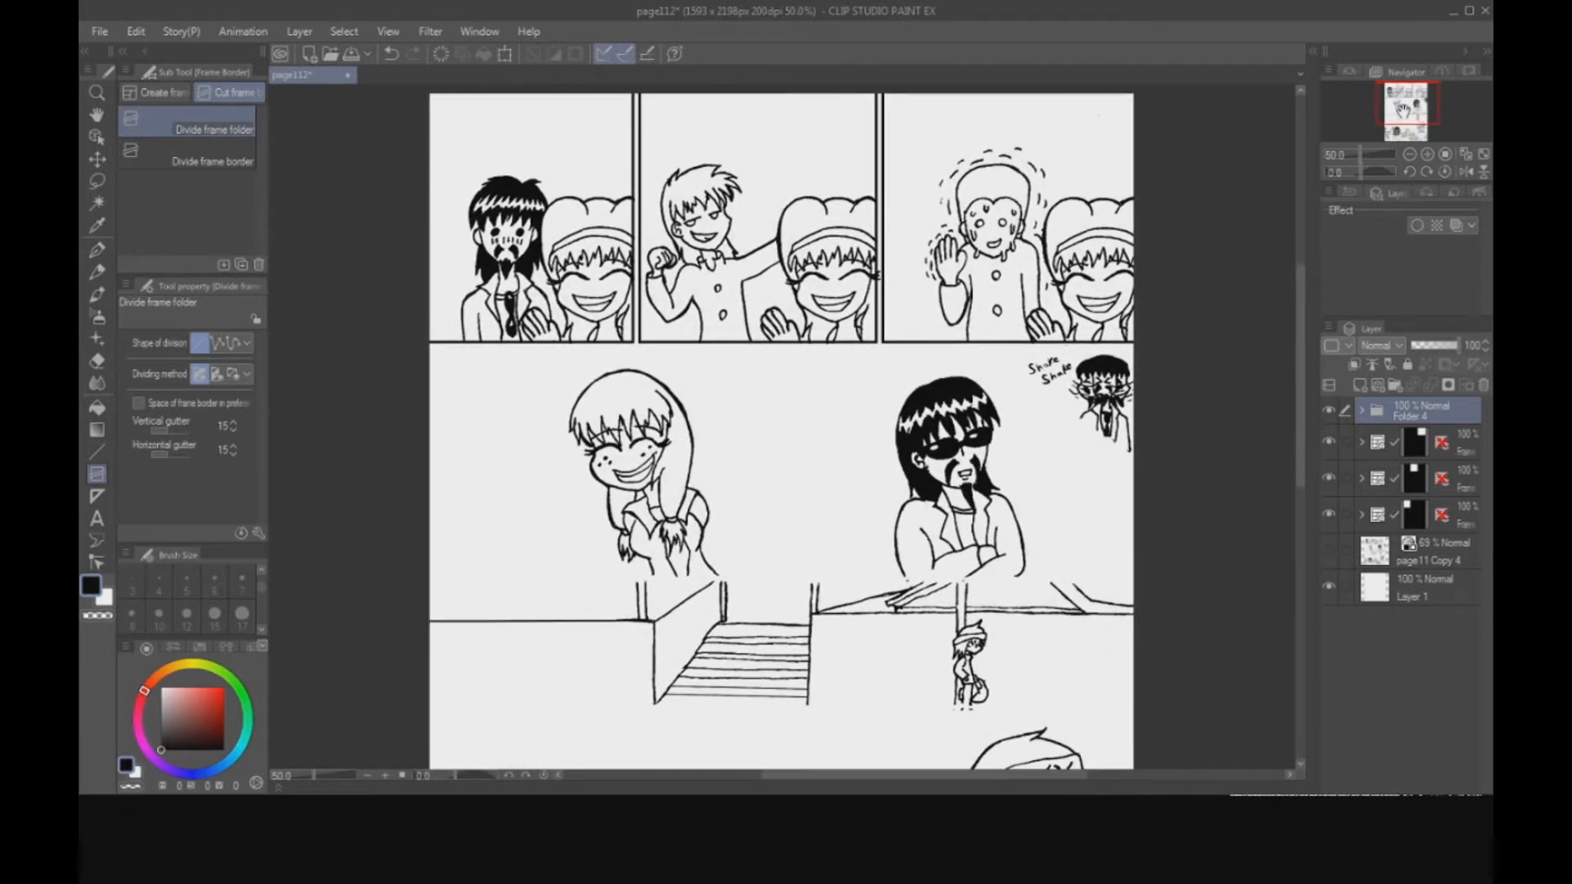
left_click(1328, 548)
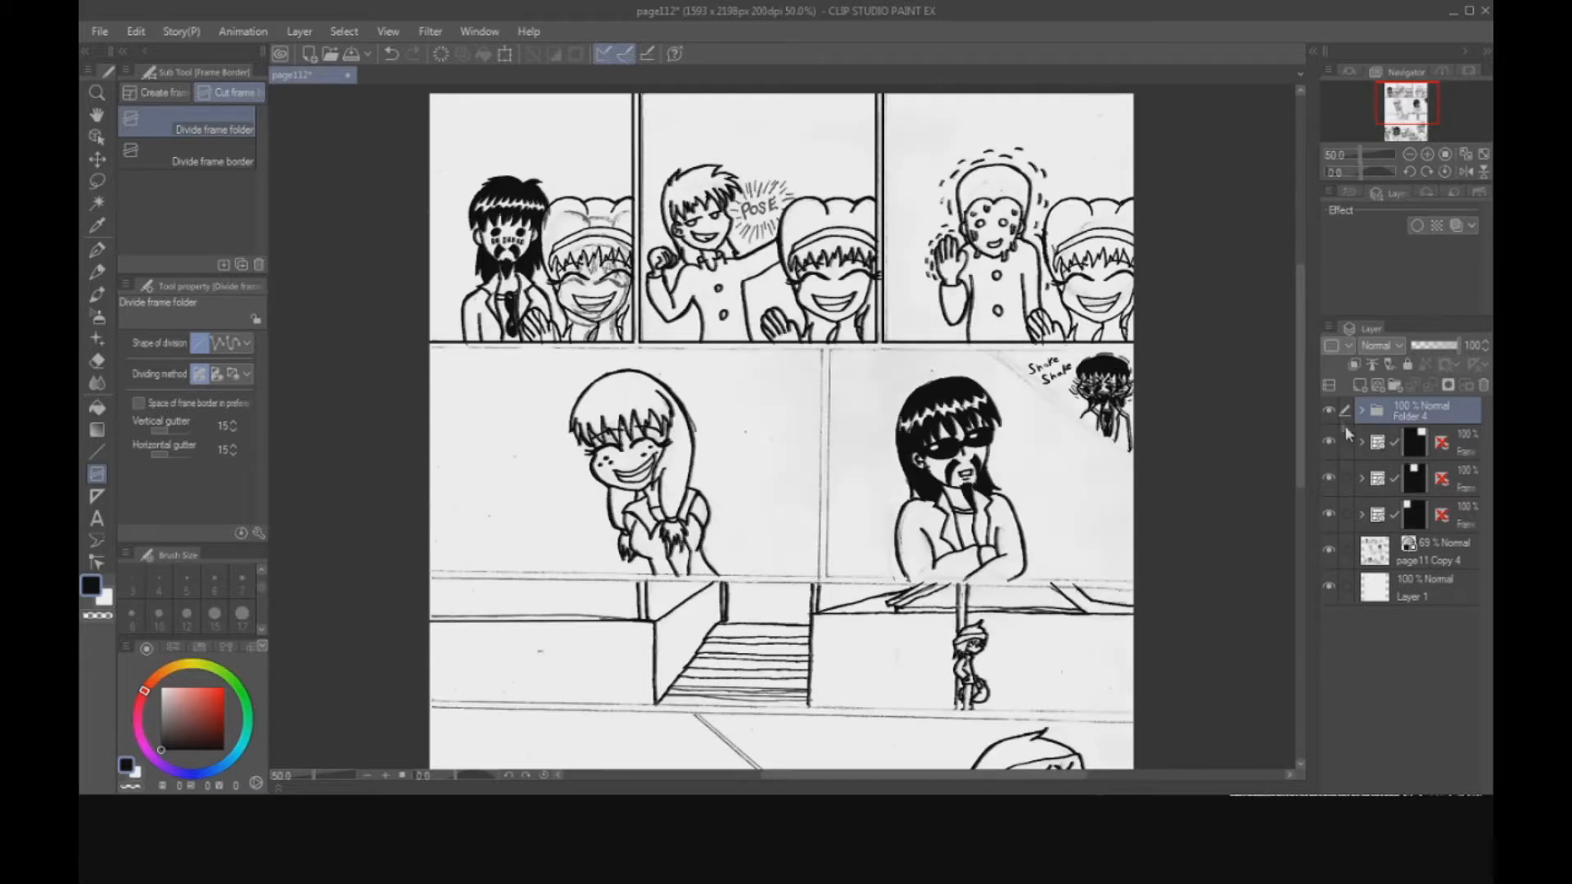
left_click(1329, 410)
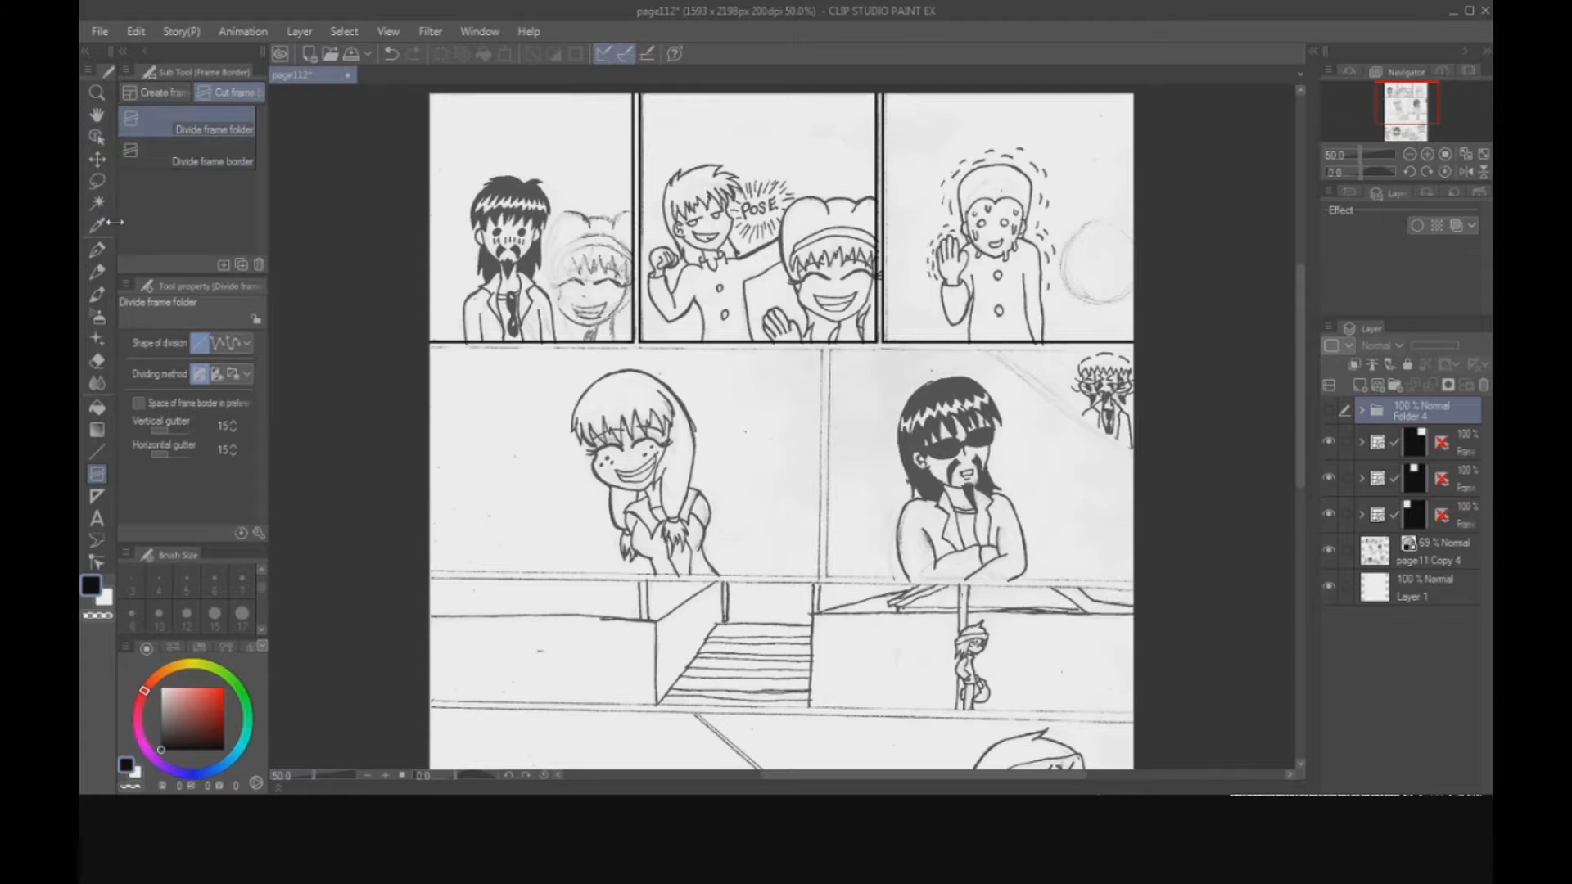
Create a rectangle frame around the second-row panels and lower its frame background layer's opacity to 0%.
left_click(155, 92)
left_click(189, 118)
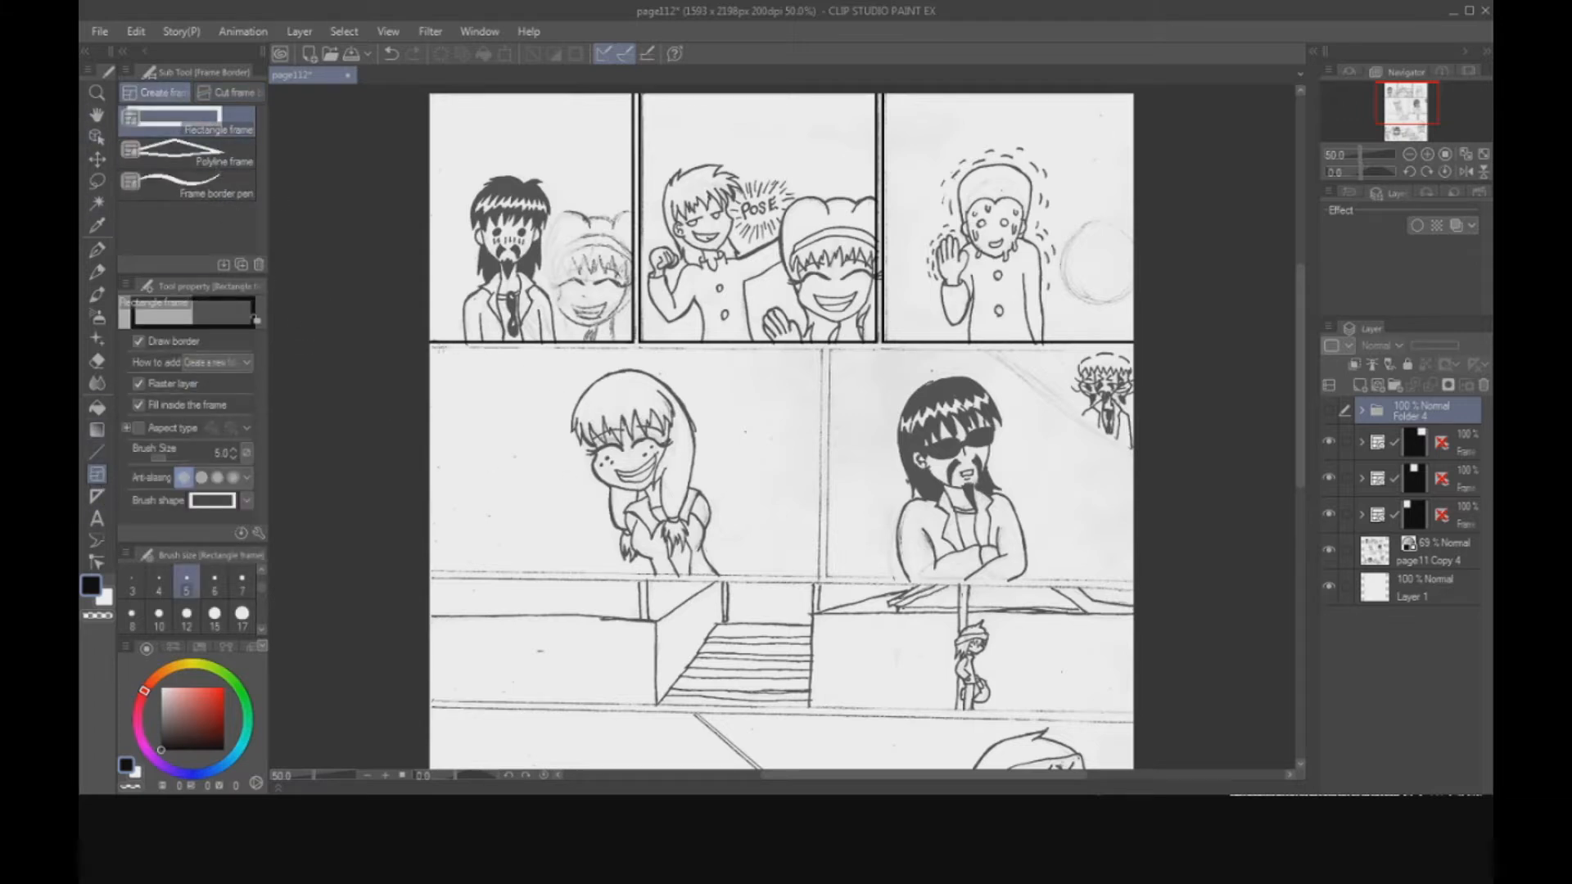
left_click_drag(430, 345, 1164, 577)
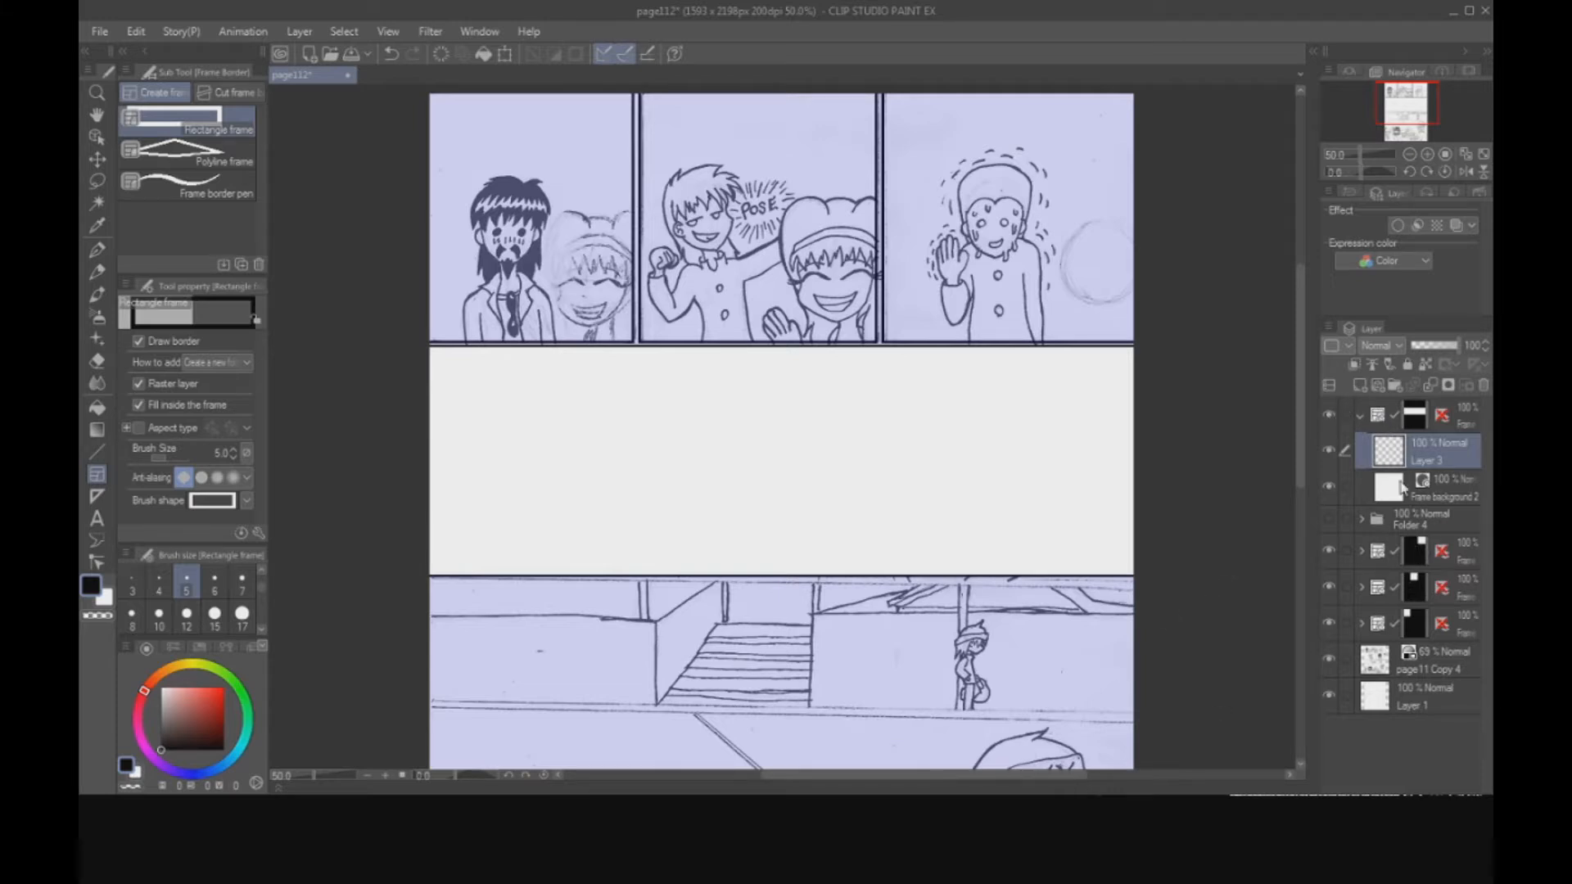
left_click(1444, 483)
left_click_drag(1455, 347, 1305, 394)
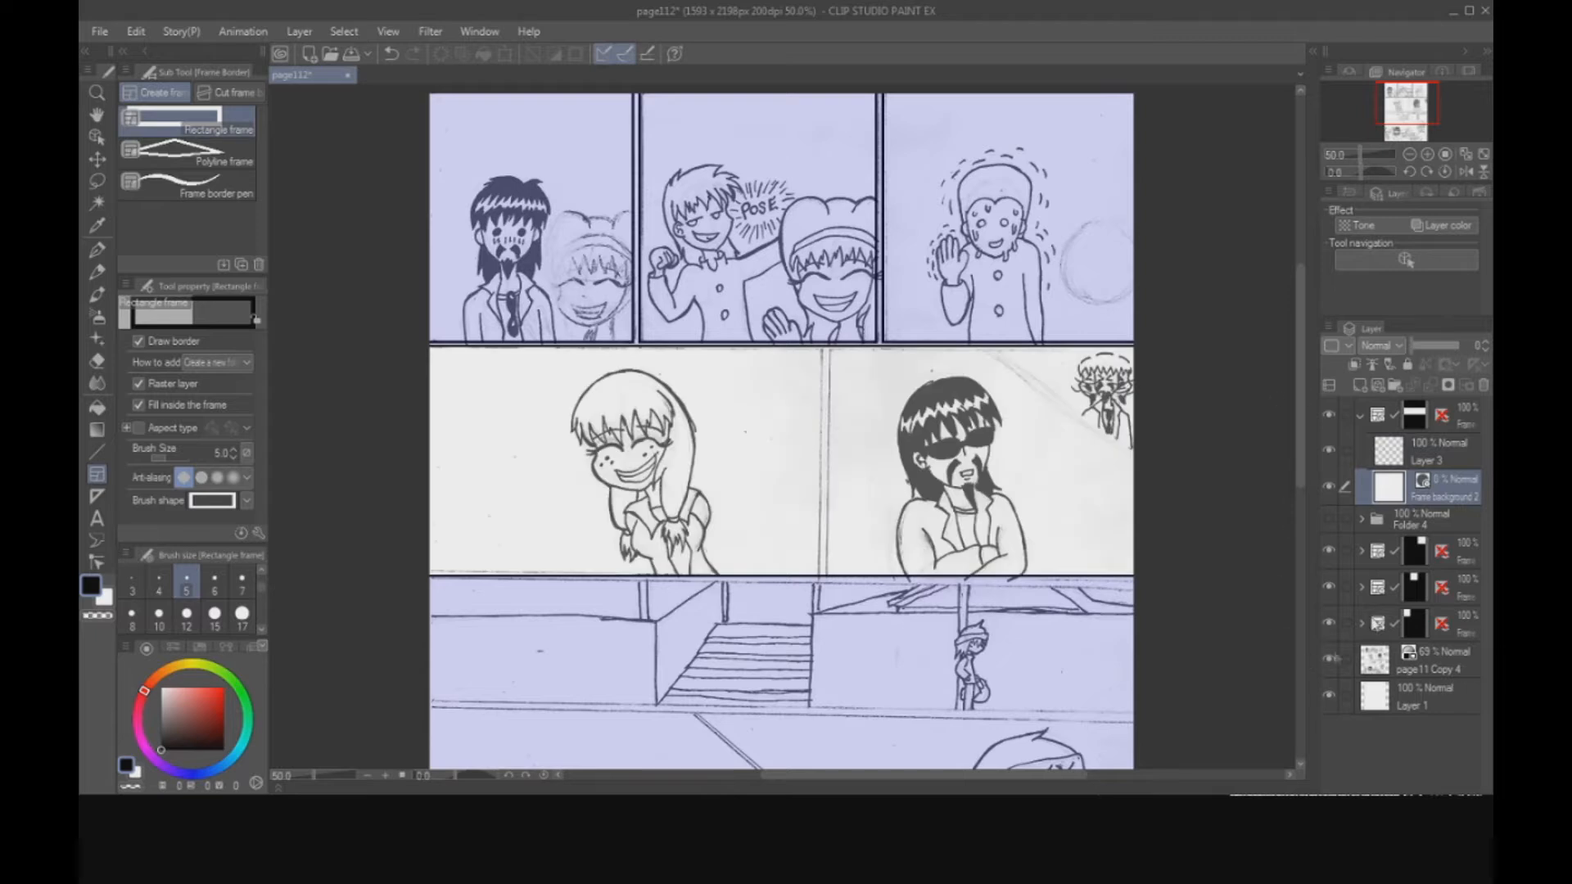
Divide the second-row frame folder with a vertical cut along the scan's gutter and a diagonal cut across its upper-right corner.
left_click(1445, 416)
left_click(229, 92)
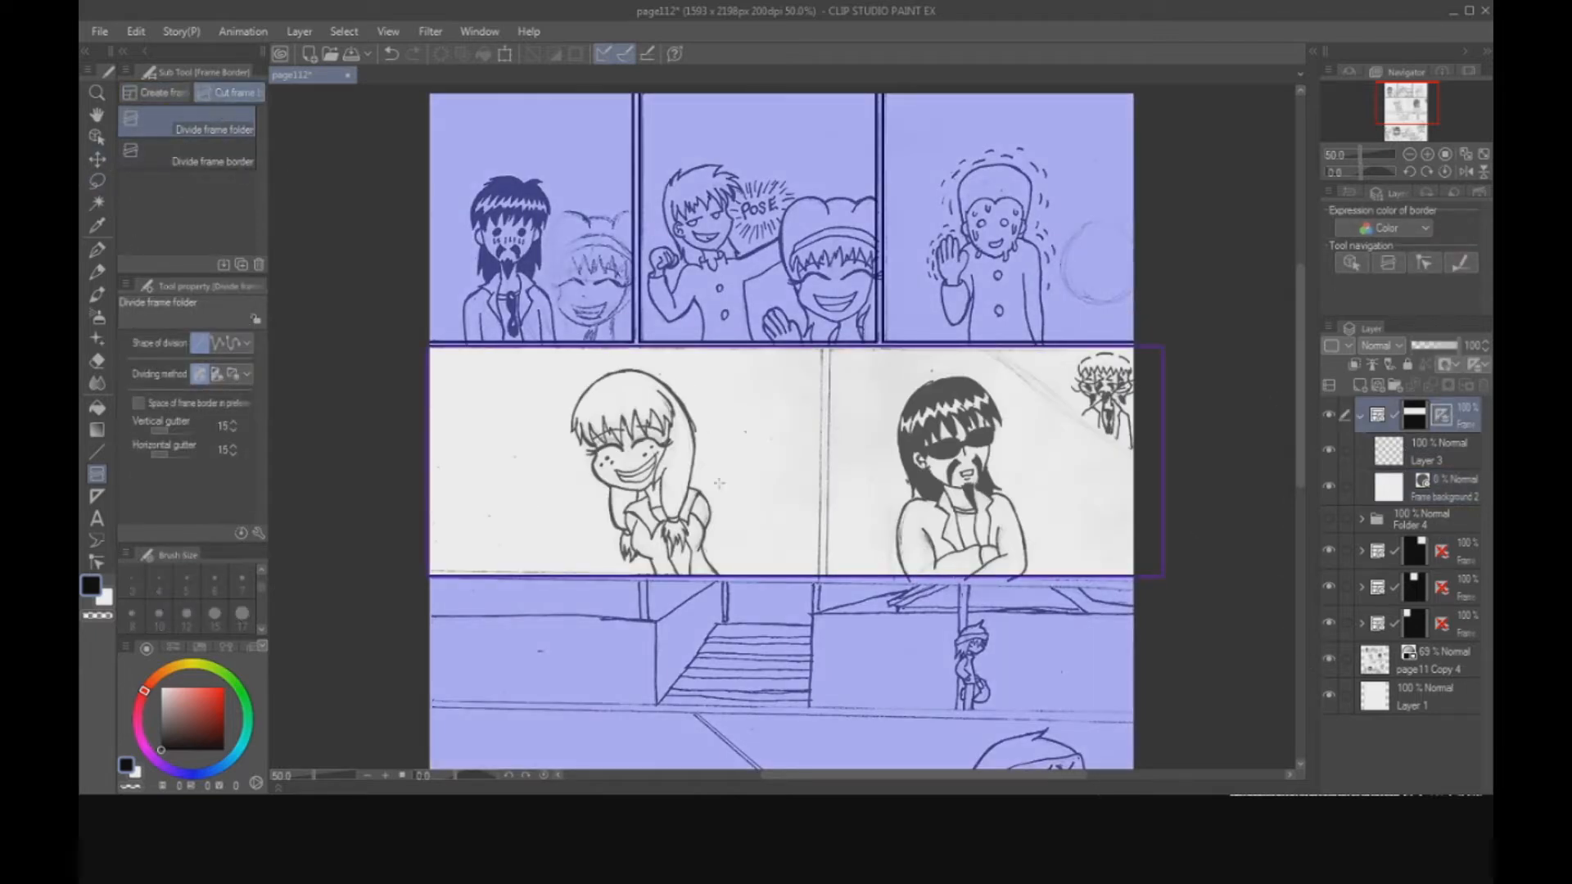
left_click_drag(829, 554, 827, 350)
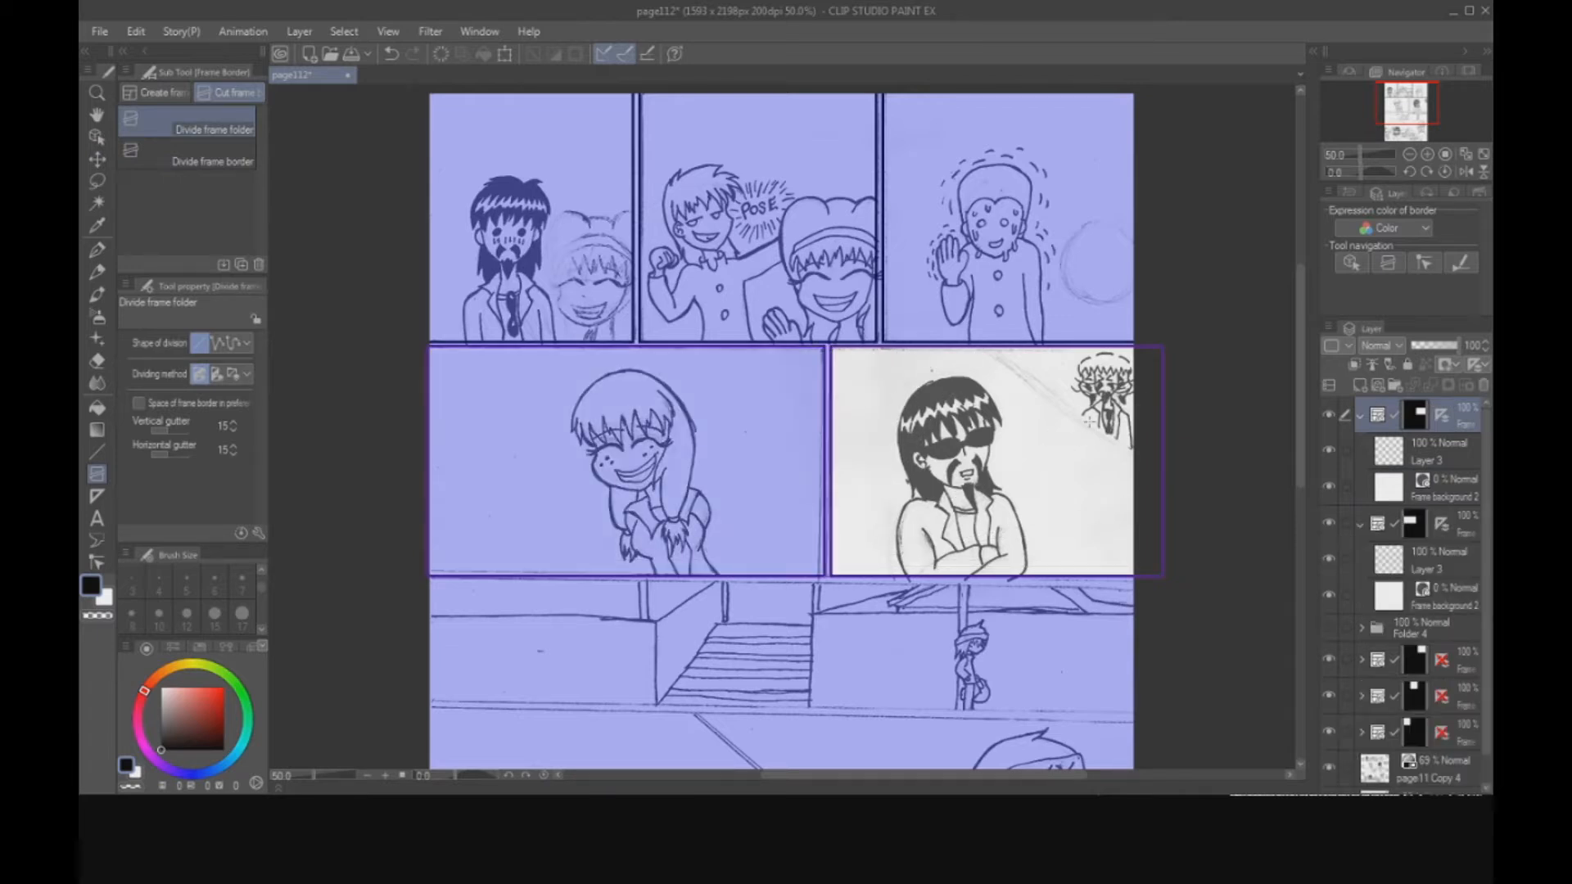
mouse_move(1142, 465)
left_mouse_down()
mouse_move(1107, 427)
mouse_move(1161, 478)
left_mouse_up()
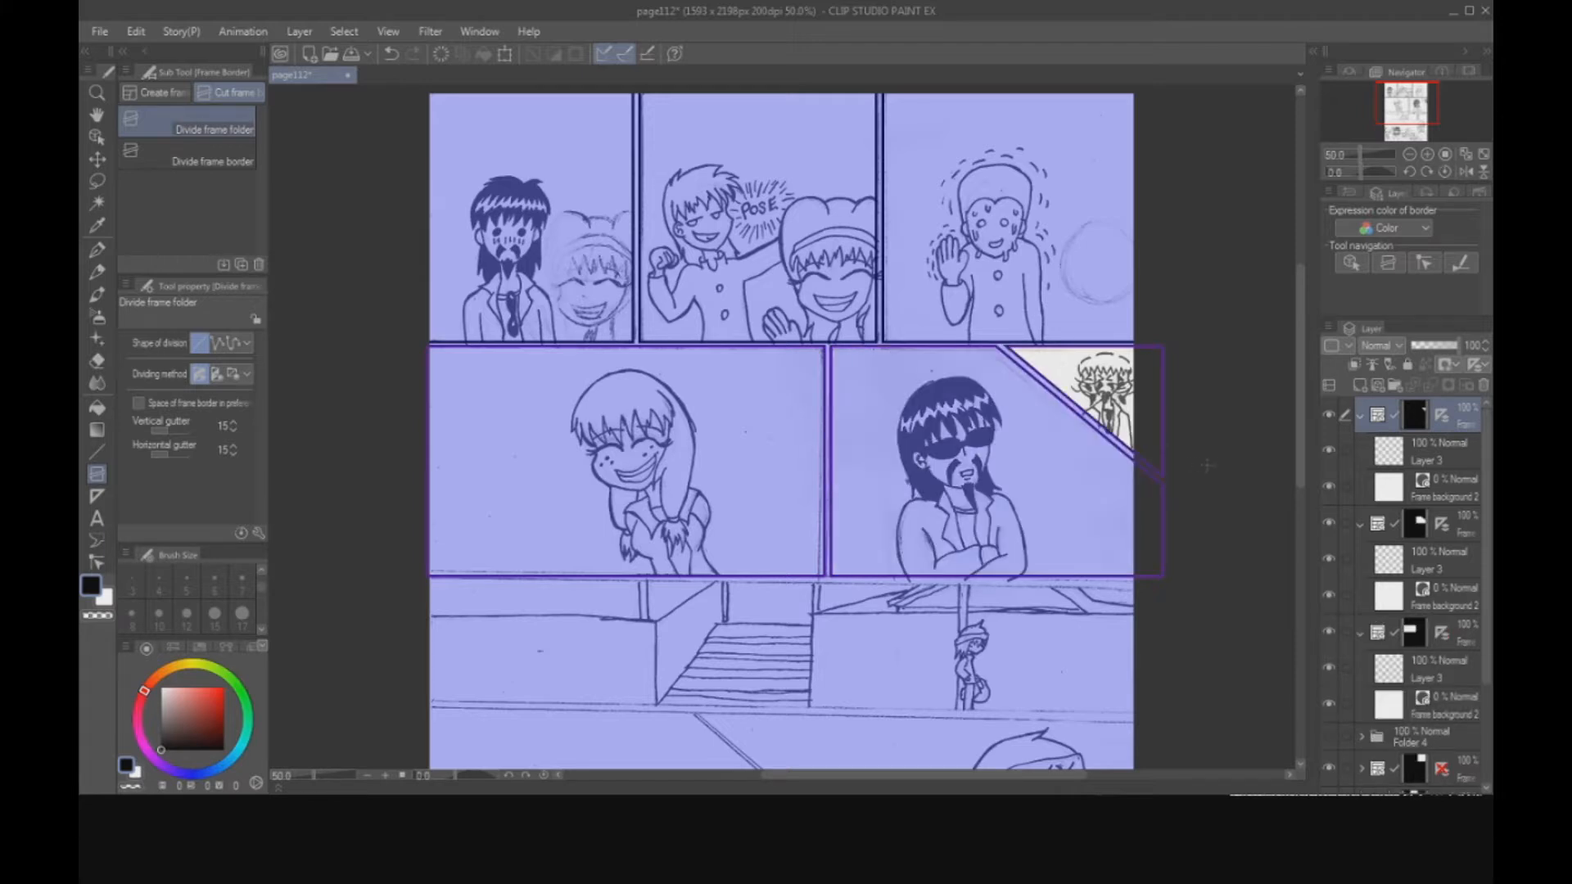
Collapse the three second-row frame folders and move Folder 4 to the top of the layer stack.
left_click(1360, 417)
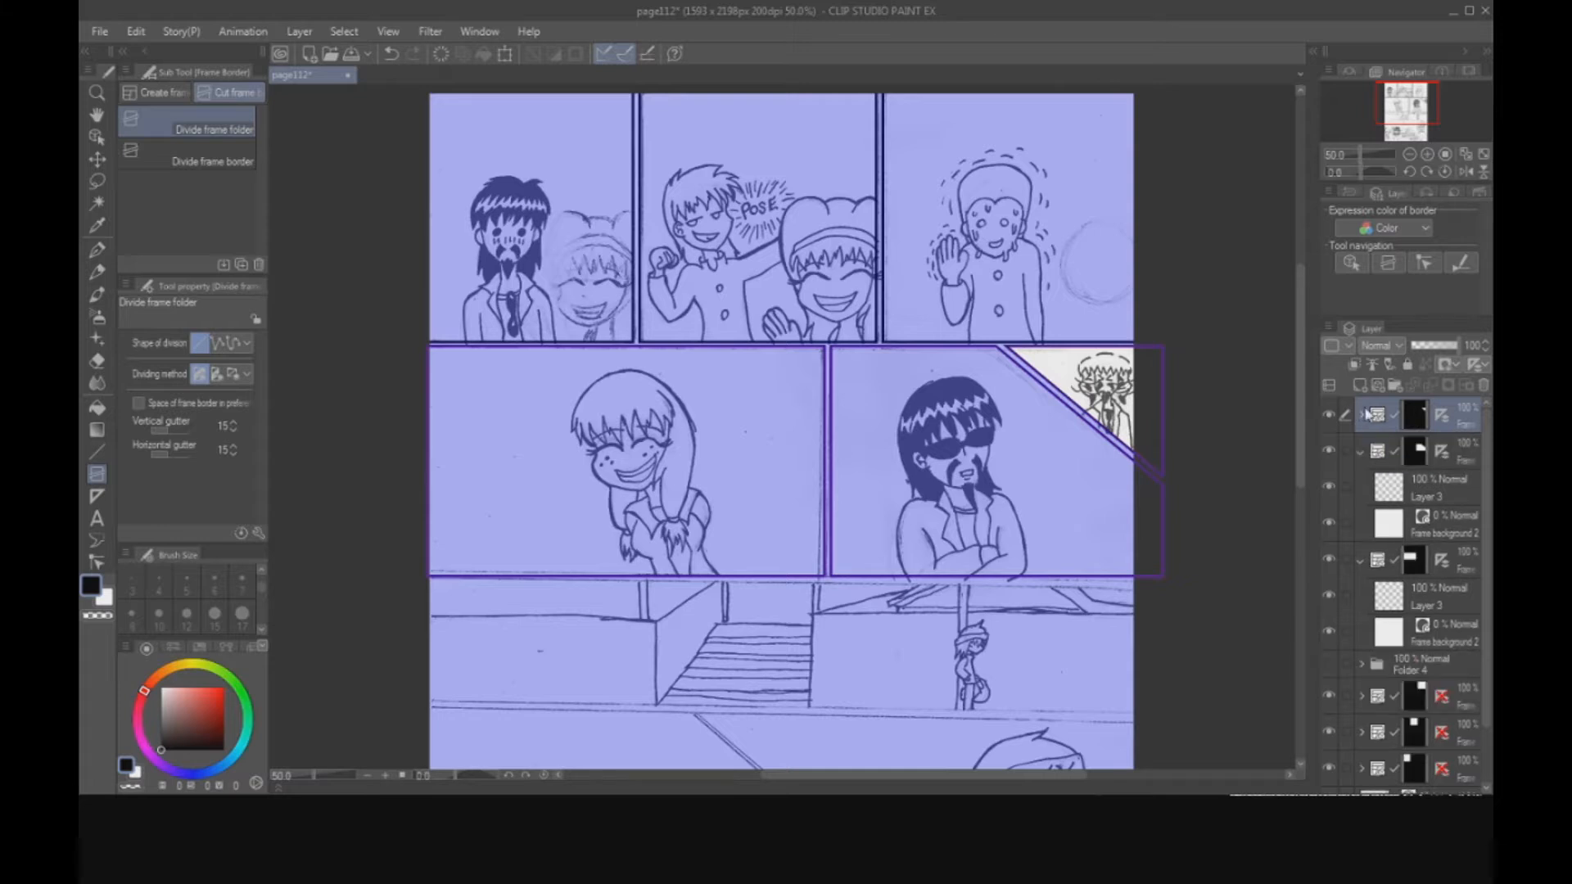
left_click(1360, 451)
left_click(1363, 488)
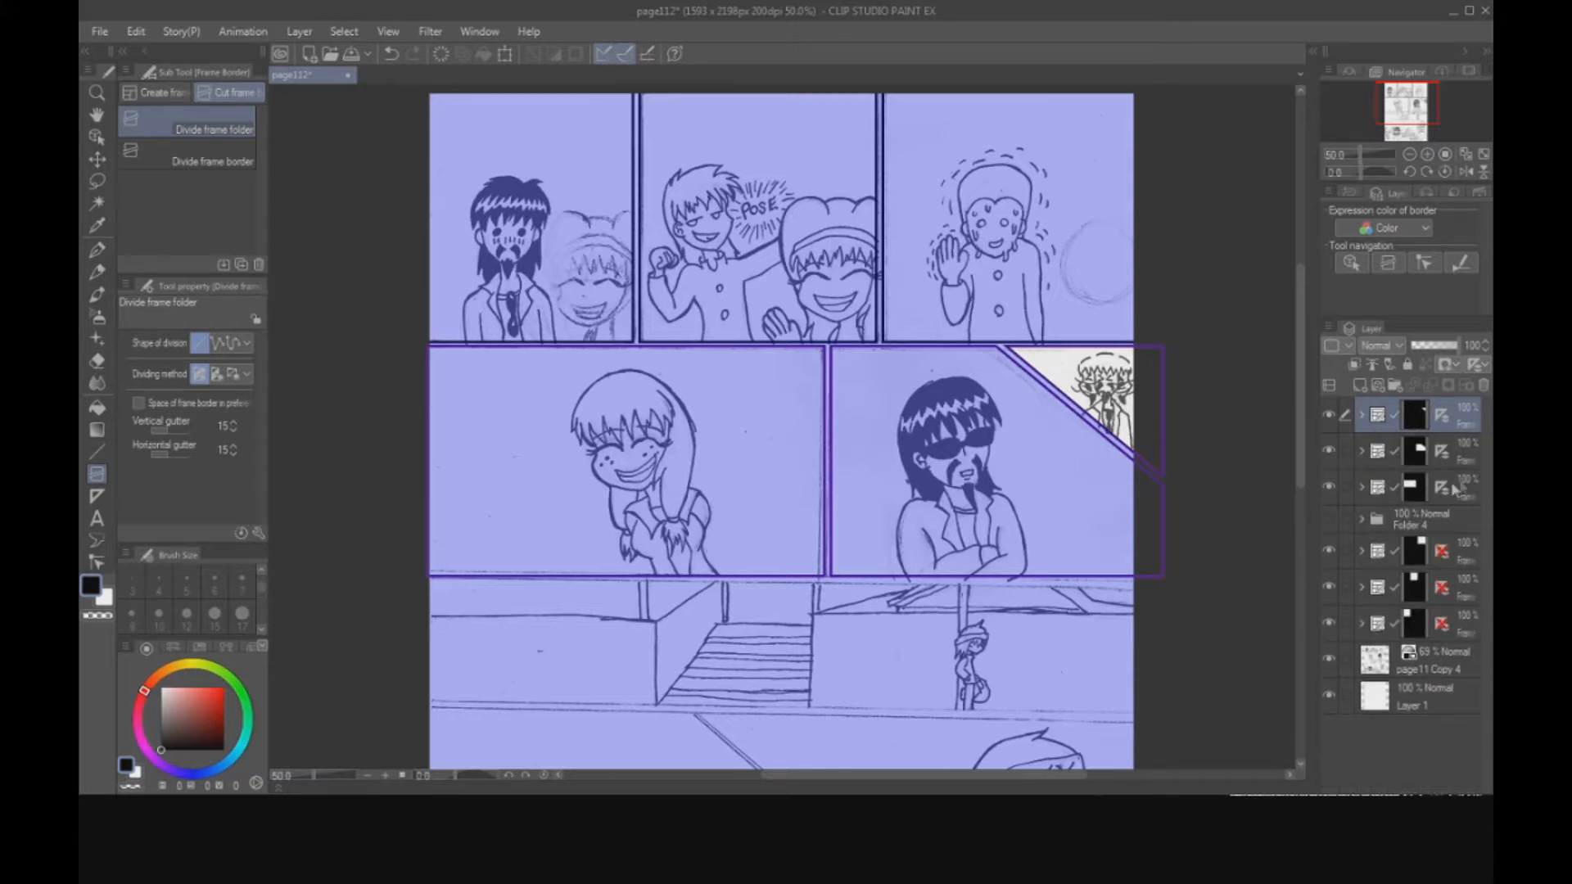
left_click(1441, 519)
left_click_drag(1445, 516, 1443, 413)
Turn off Show in All Layers for the frame ruler of the second row's left panel.
key("ctrl+plus")
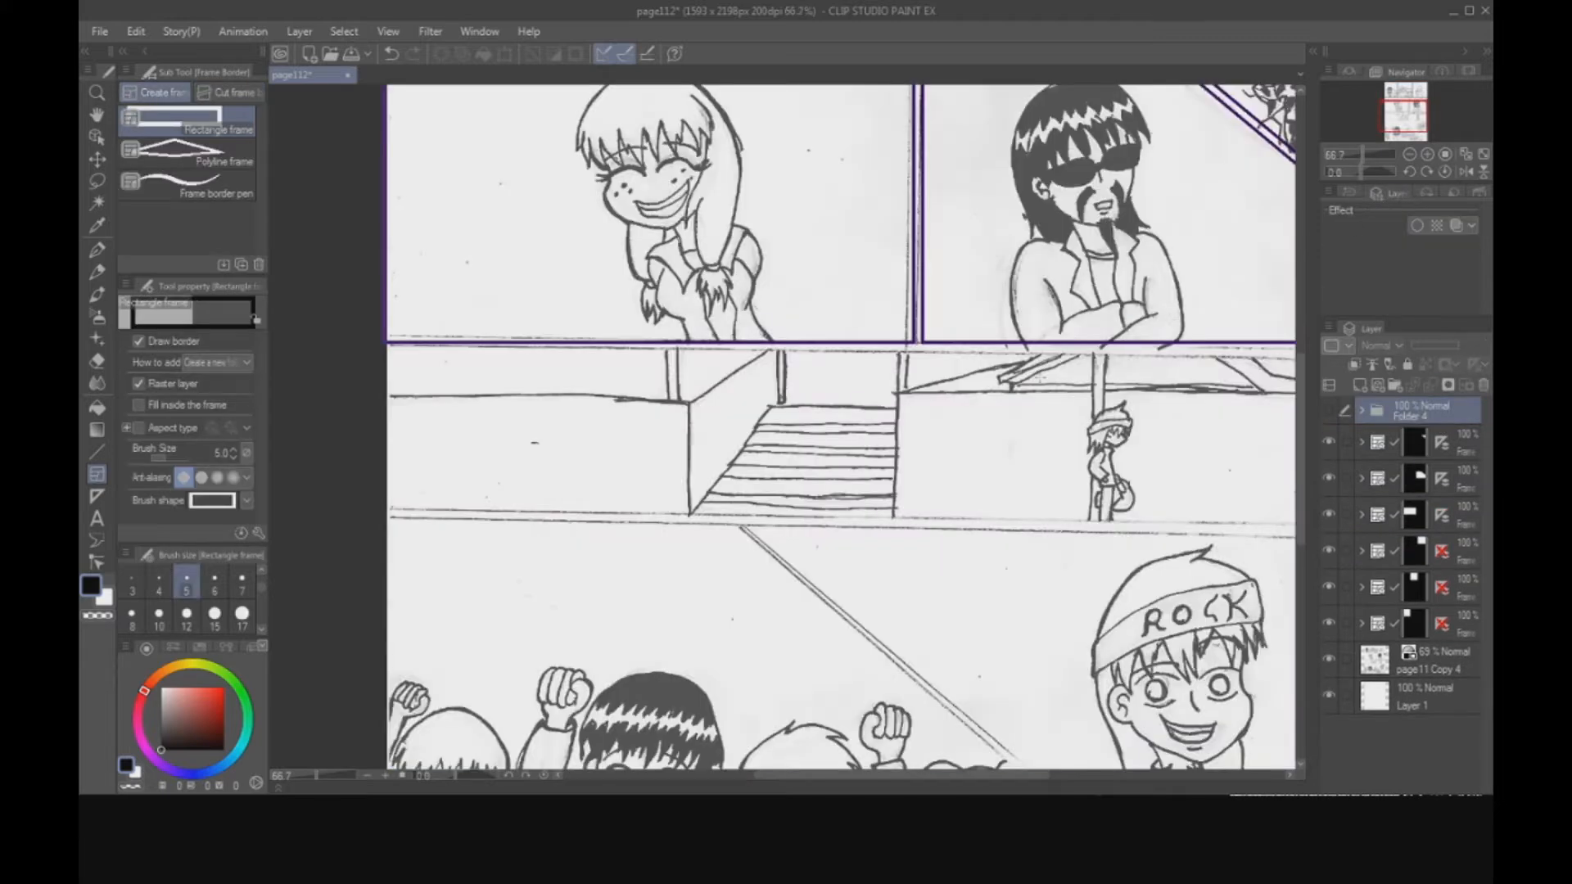
left_click(1443, 516)
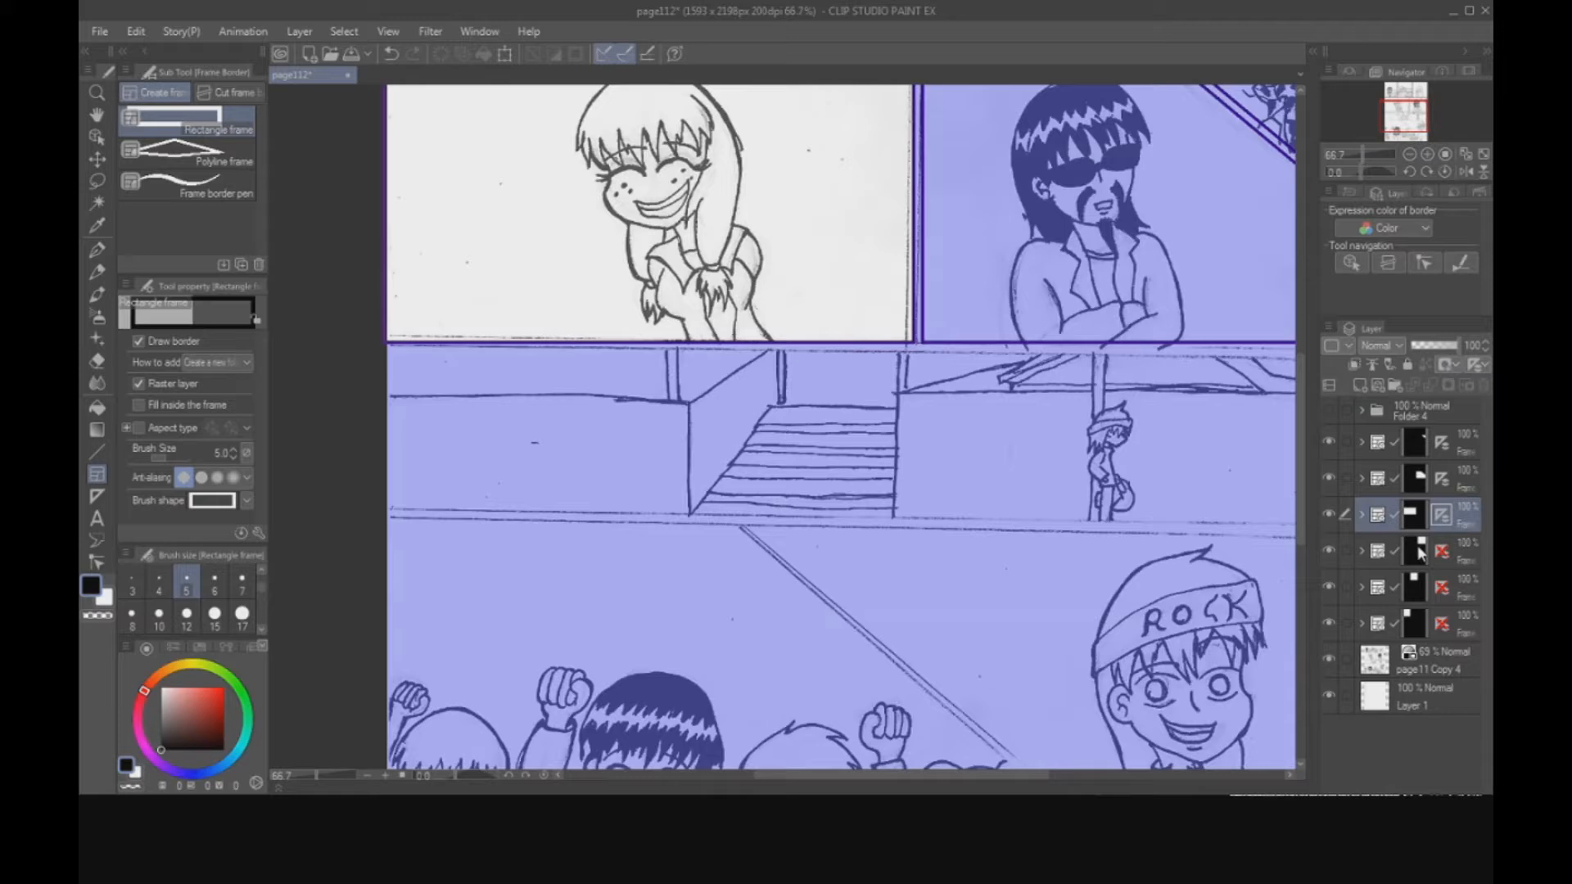
left_click(1446, 417)
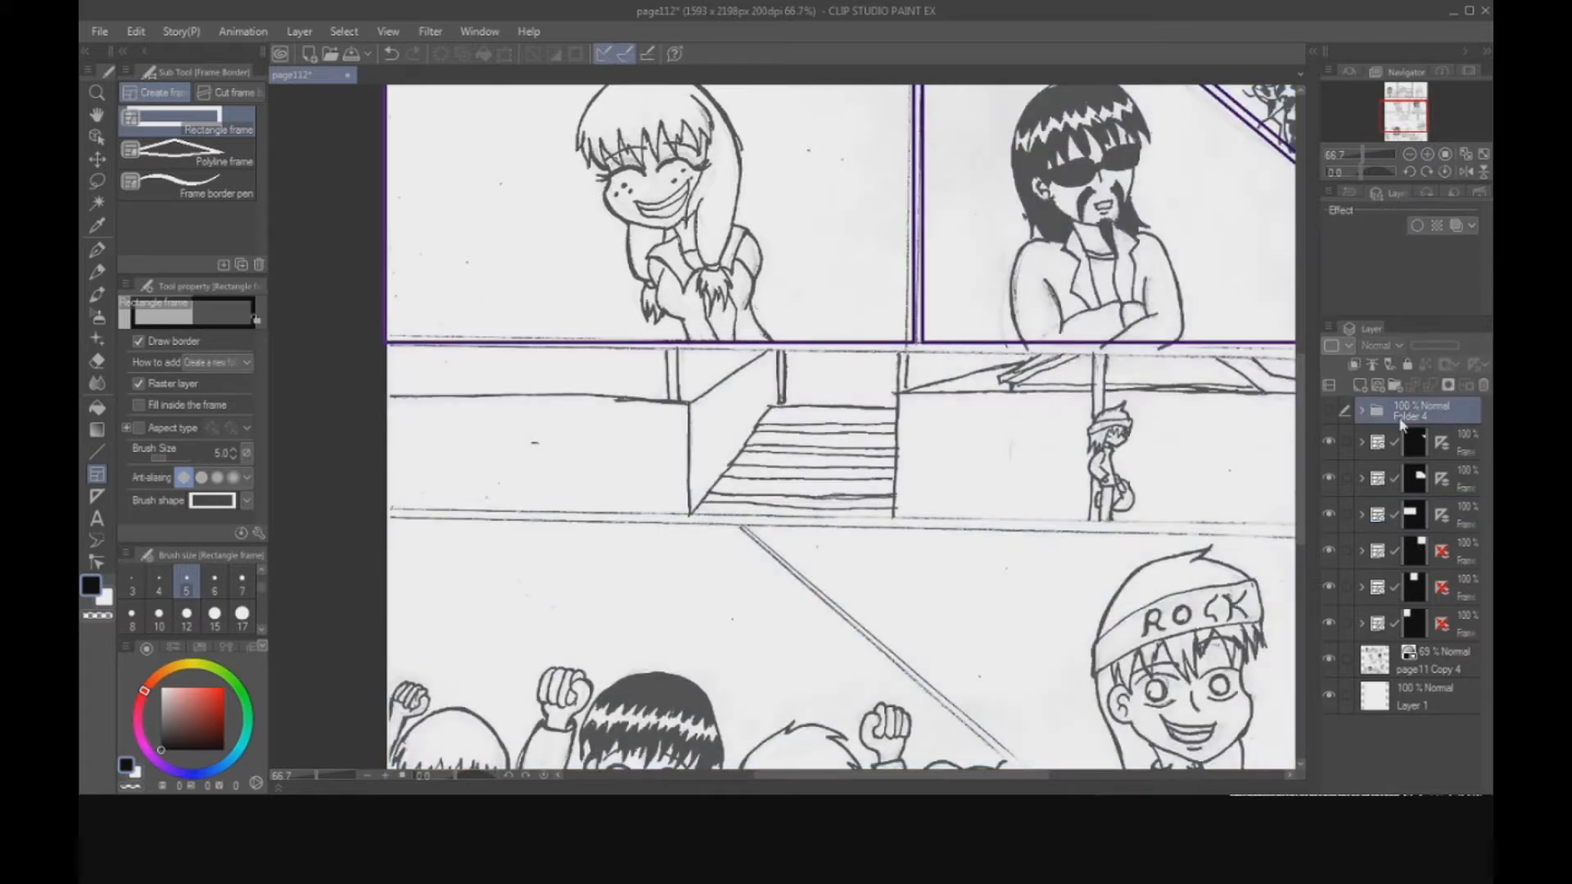
left_click_drag(1352, 134, 1376, 113)
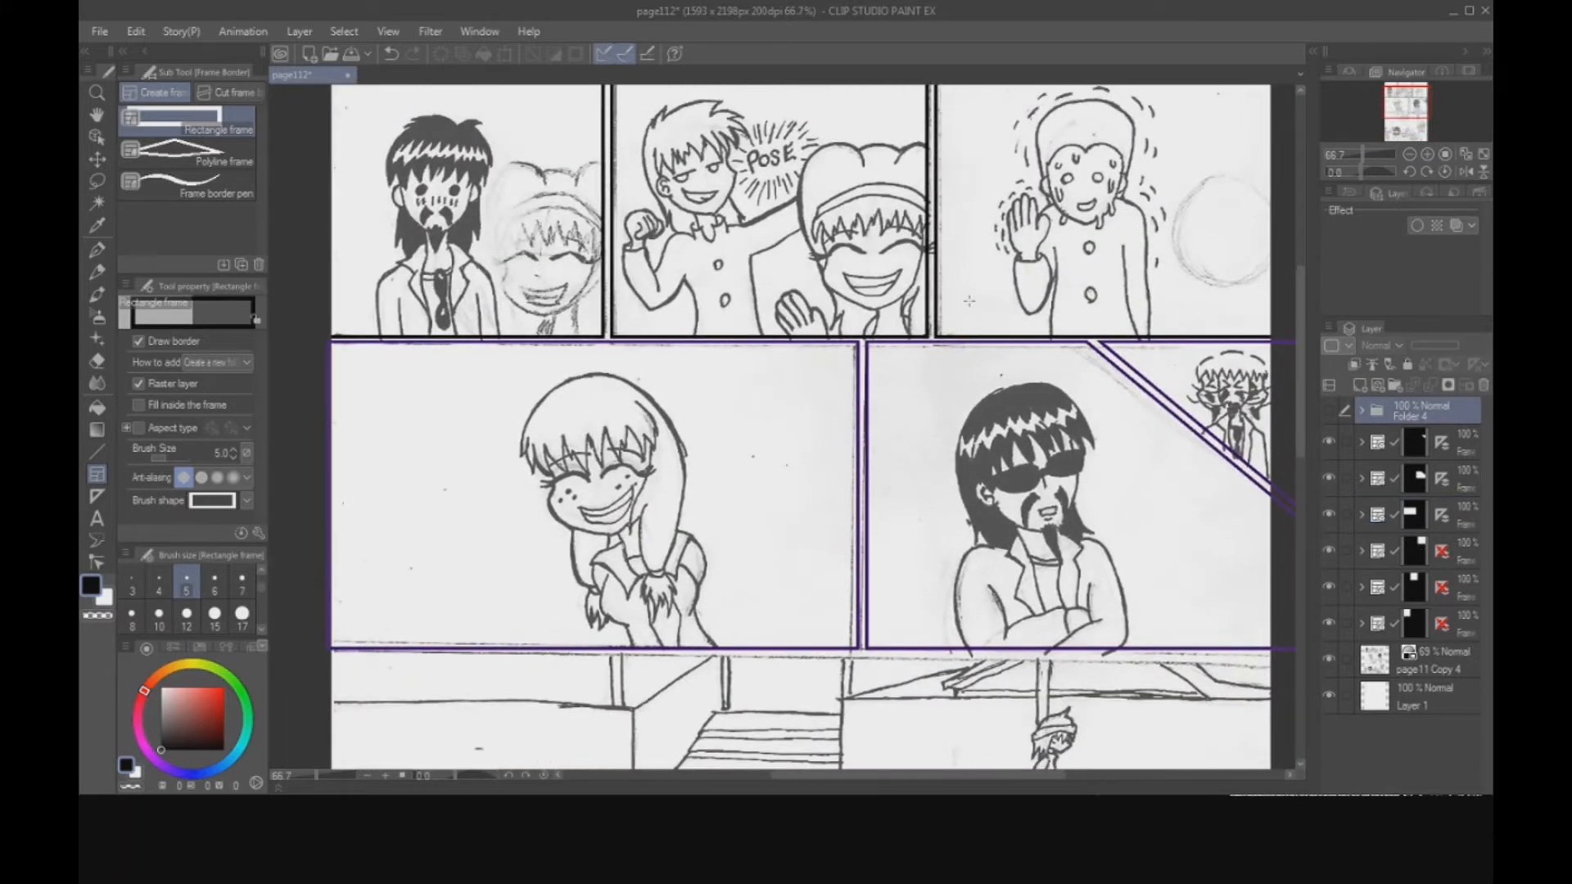
left_click(1443, 516)
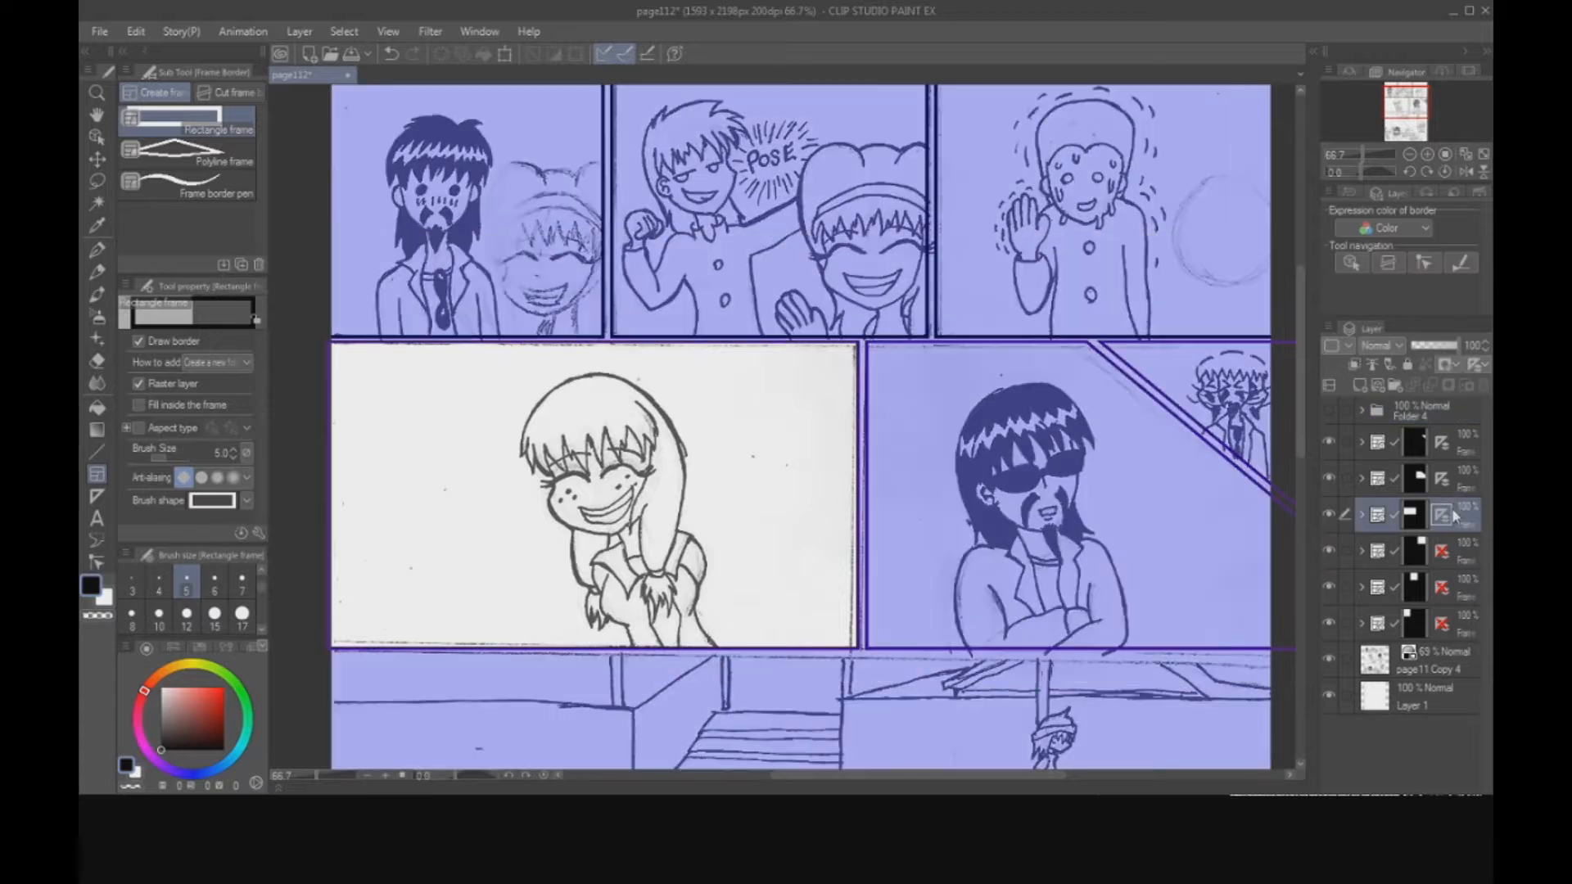
left_click(1479, 367)
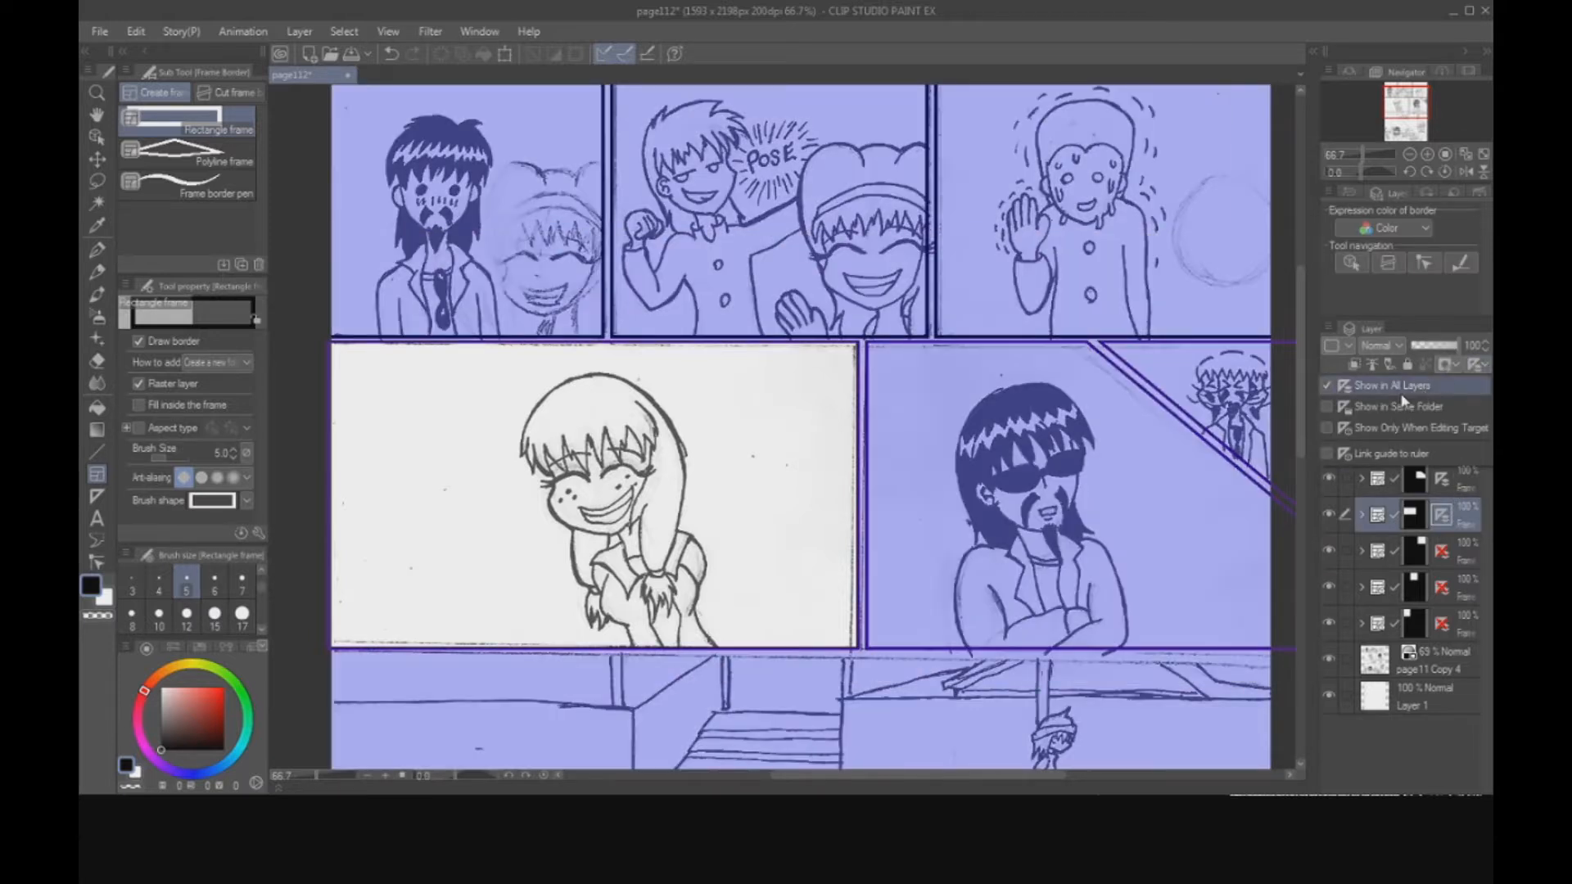
left_click(1325, 385)
Turn off Show in All Layers for the rulers of the sunglasses panel and the corner panel, and reselect Folder 4.
left_click(1450, 479)
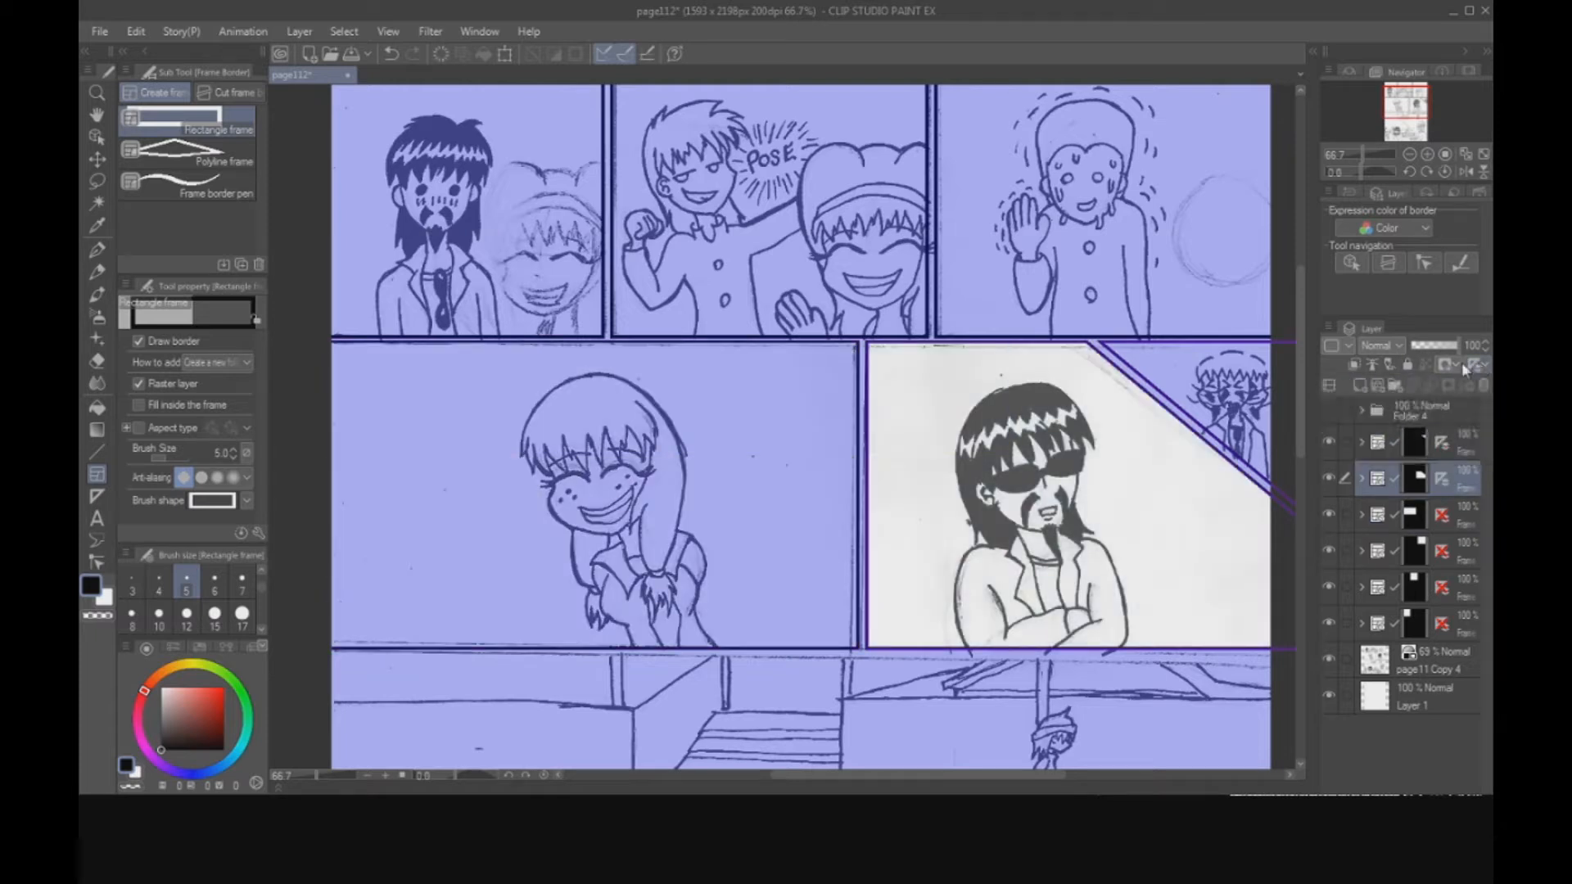
left_click(1447, 367)
left_click(1331, 390)
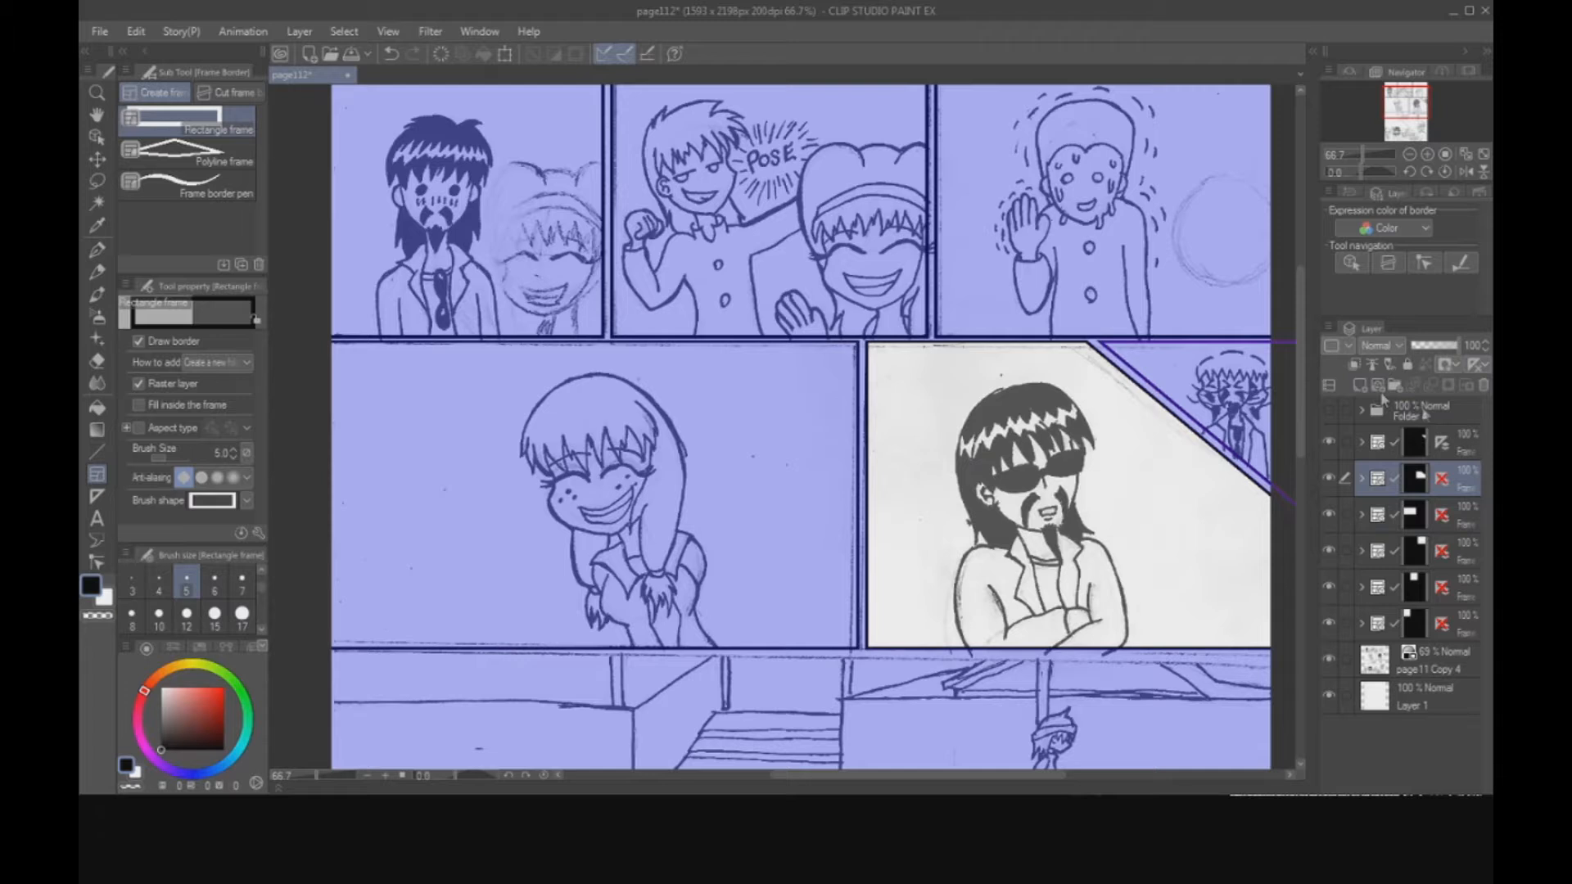
left_click(1446, 447)
left_click(1482, 368)
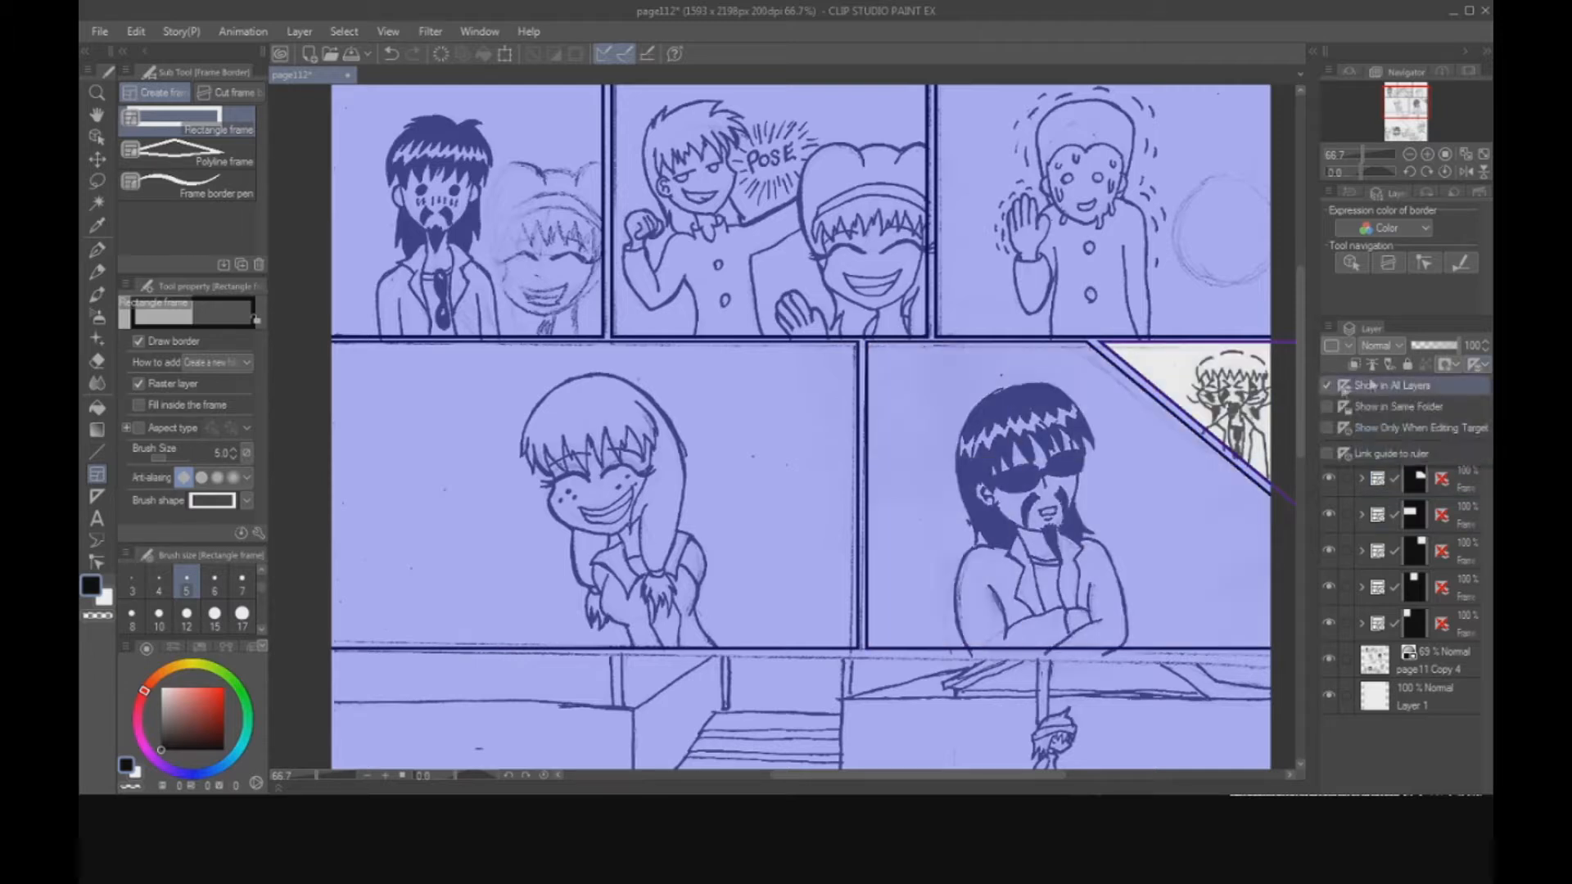
left_click(1334, 391)
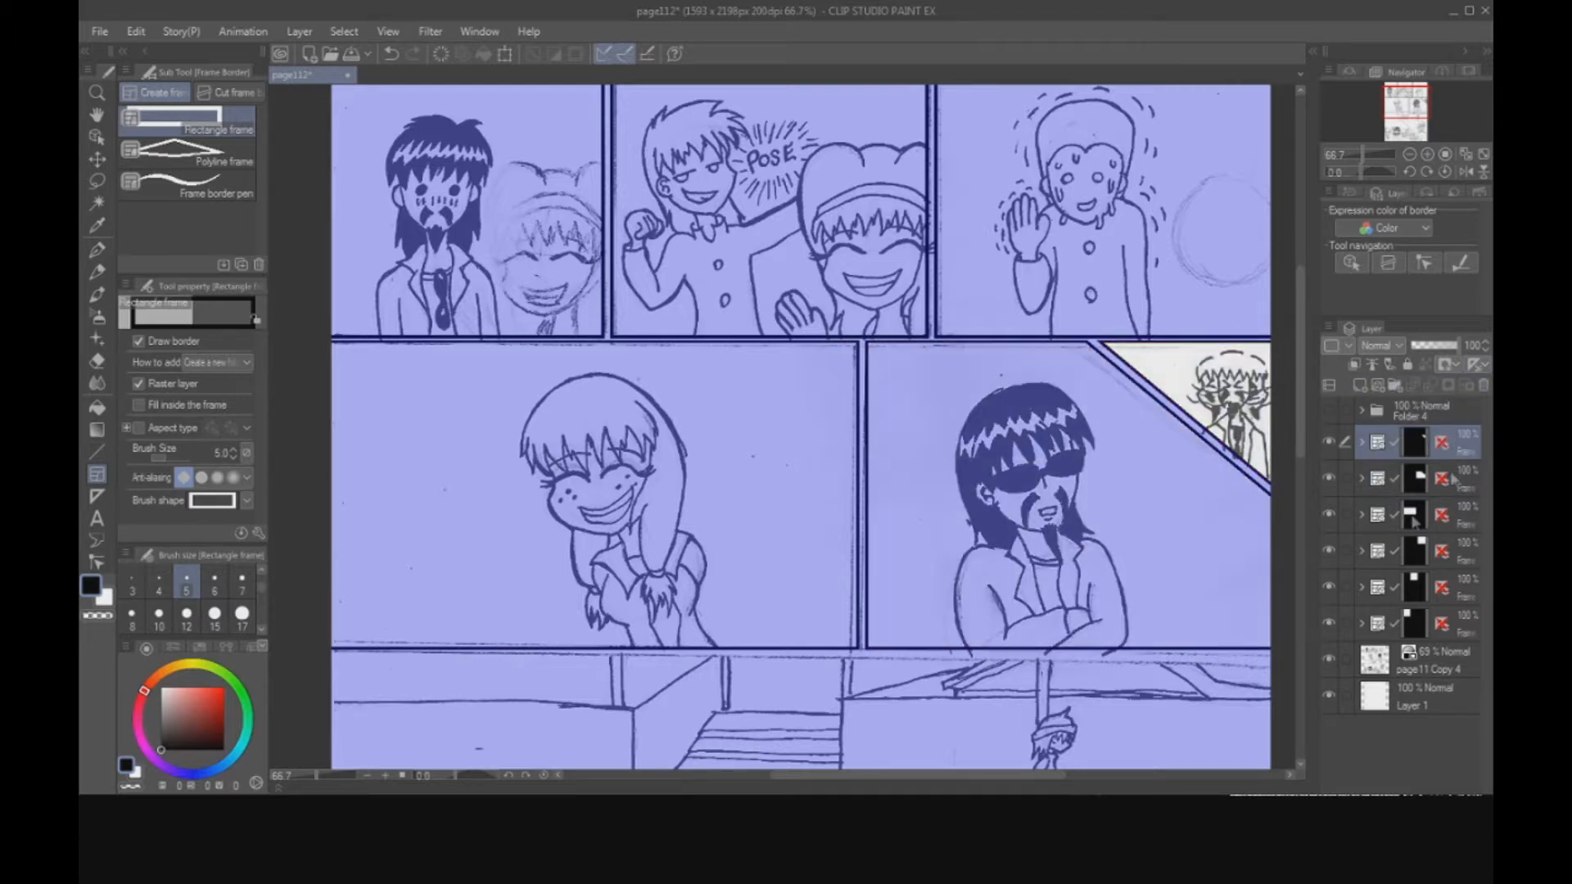
left_click(1439, 411)
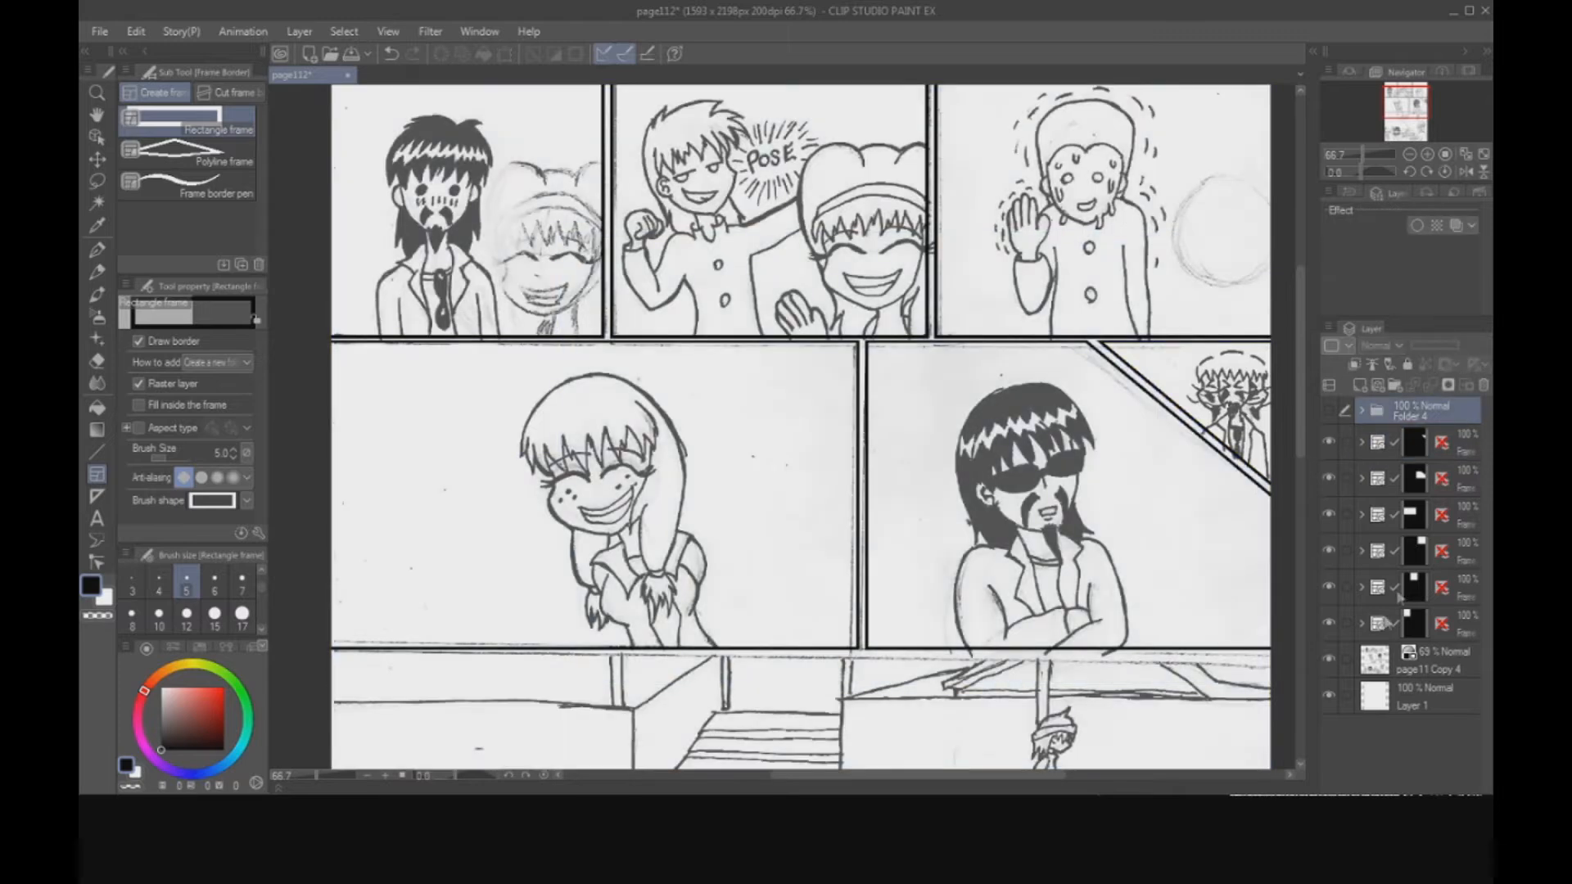
Create a rectangle frame around the third-row stairs panel and place its collapsed folder below Folder 4.
left_click_drag(1400, 115, 1398, 130)
left_click_drag(370, 360, 1301, 544)
left_click_drag(1396, 122, 1406, 129)
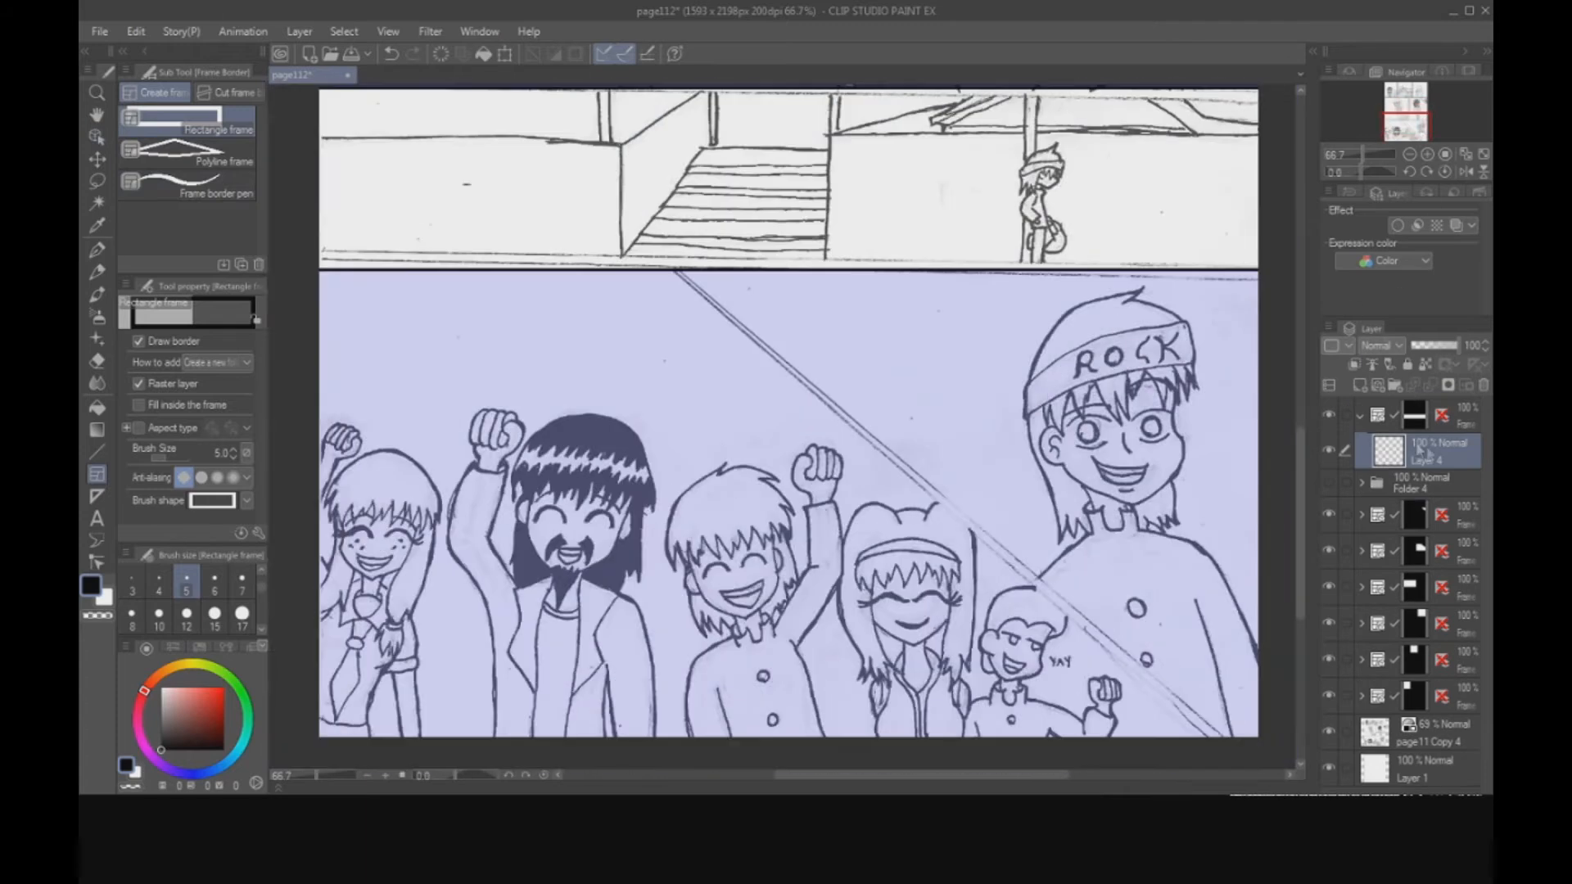
left_click(1362, 417)
left_click_drag(1411, 416, 1397, 461)
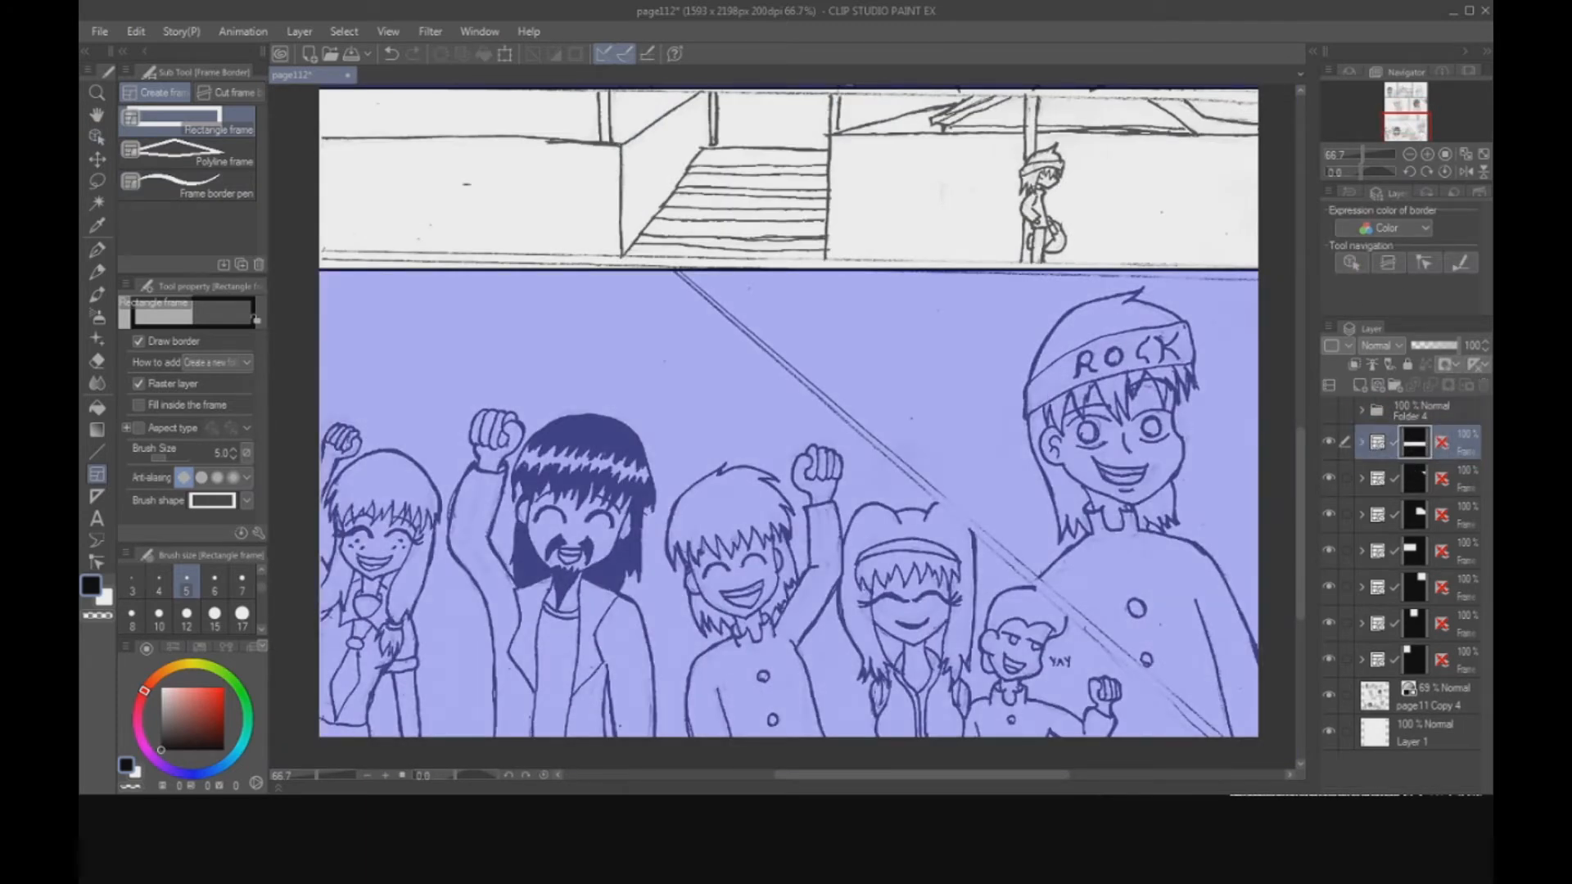
Create a rectangle frame around the bottom row and divide its folder diagonally along the scan's slanted gutter.
mouse_move(314, 277)
left_mouse_down()
mouse_move(1217, 577)
mouse_move(1263, 749)
mouse_move(671, 273)
left_mouse_up()
left_click(231, 93)
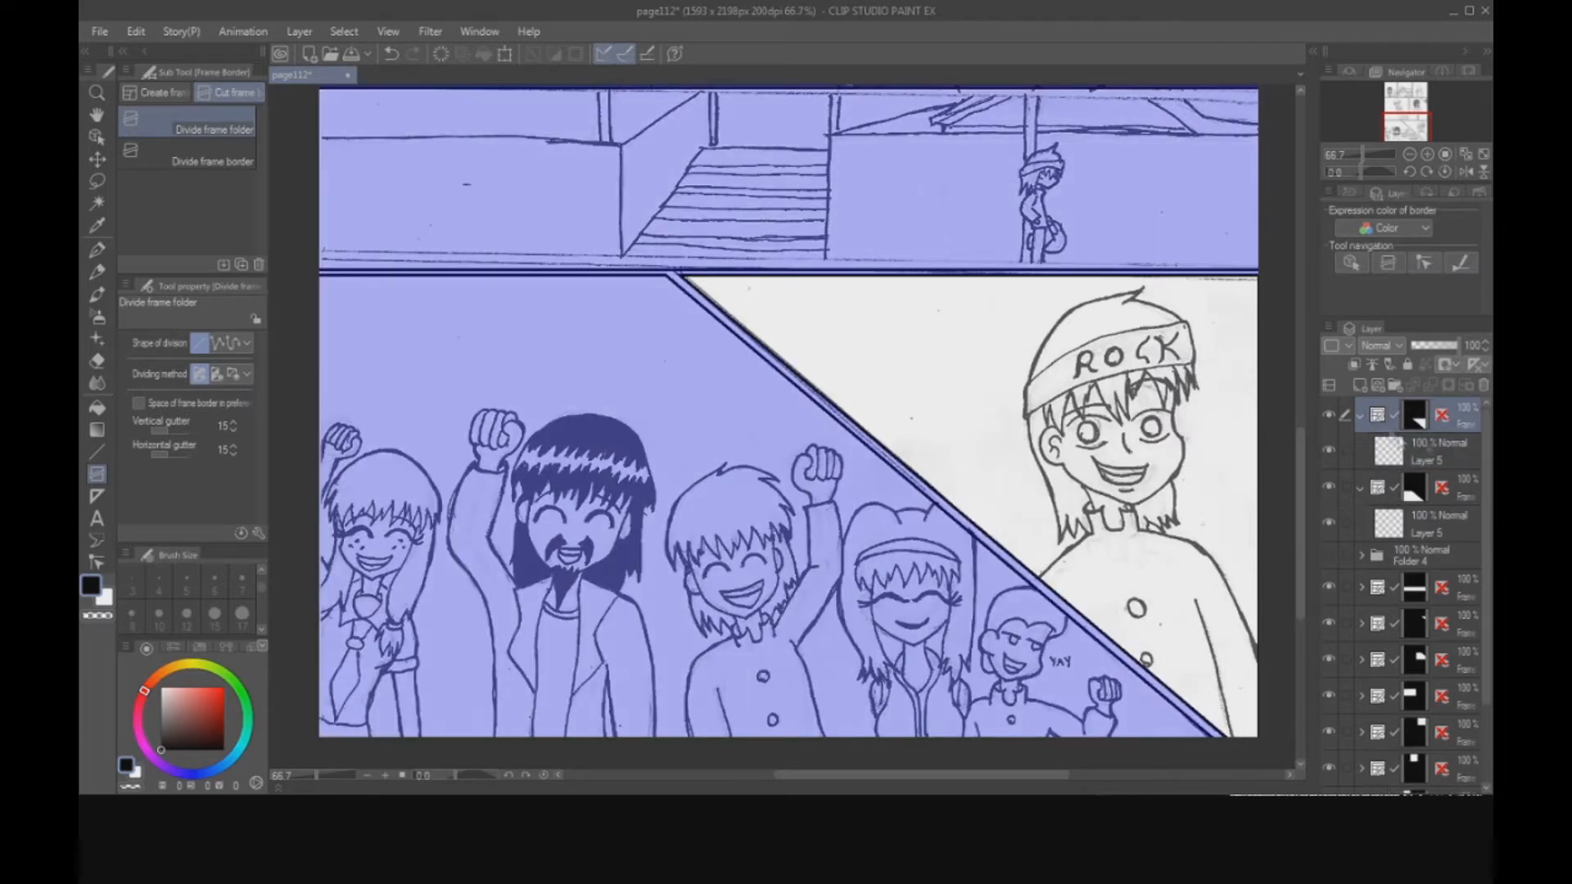
Collapse the two bottom-row frame folders, place them below Folder 4, and select Folder 4.
left_click_drag(1456, 424, 1417, 475)
left_click_drag(1378, 424, 1382, 468)
left_click(1402, 412)
Hide the page11 Copy 4 scan and show Folder 4's linework inside the finished frames.
left_click(1409, 154)
left_click(1409, 154)
left_click(1409, 154)
left_click_drag(1407, 131, 1407, 115)
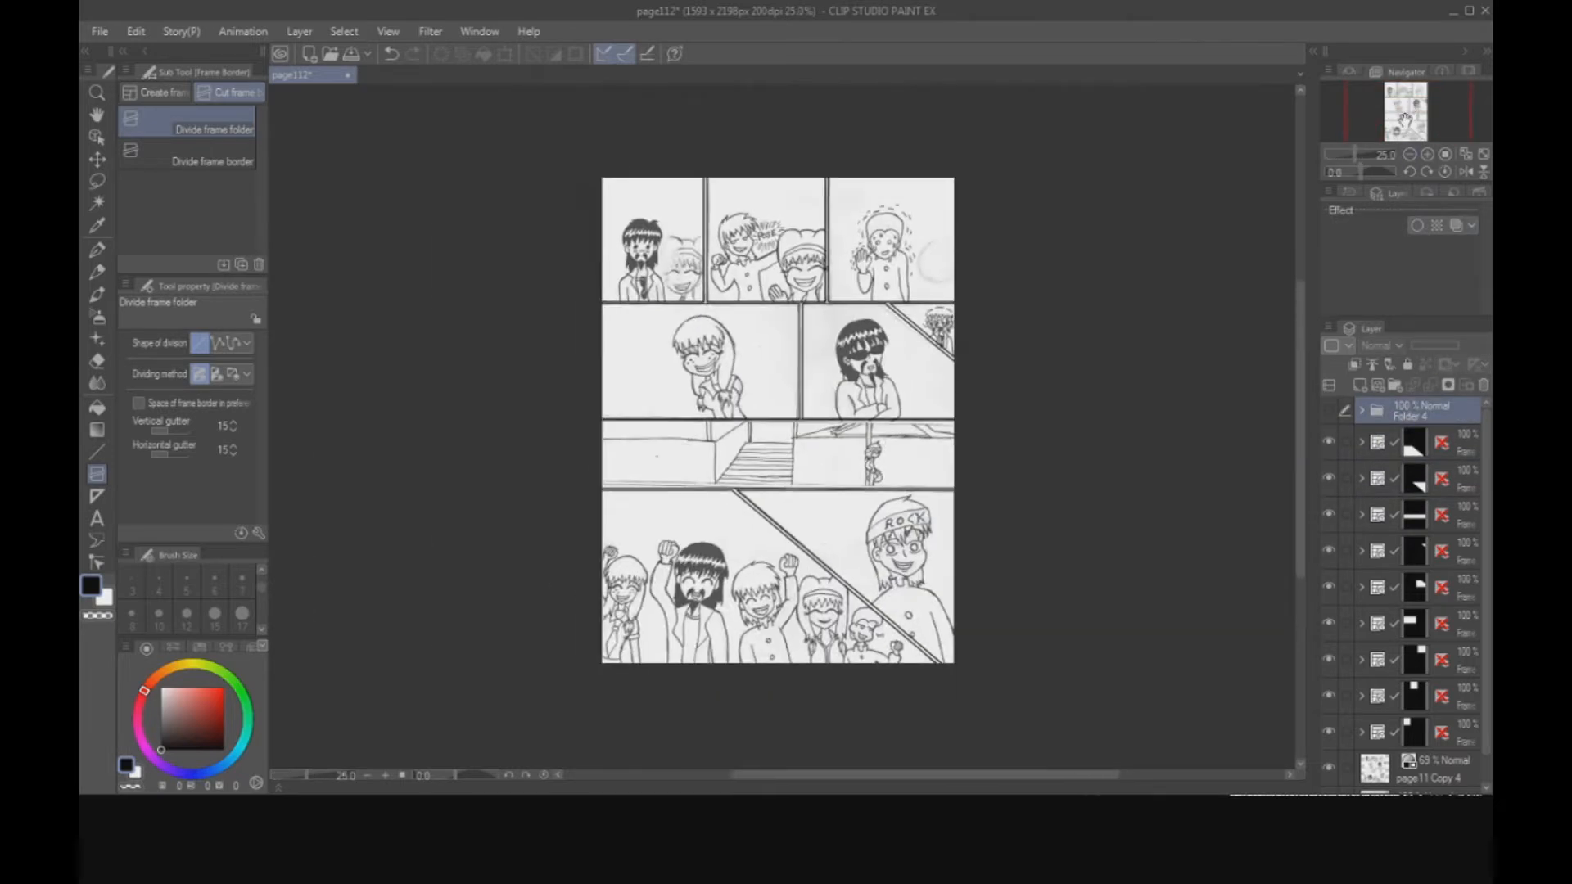
left_click(1339, 764)
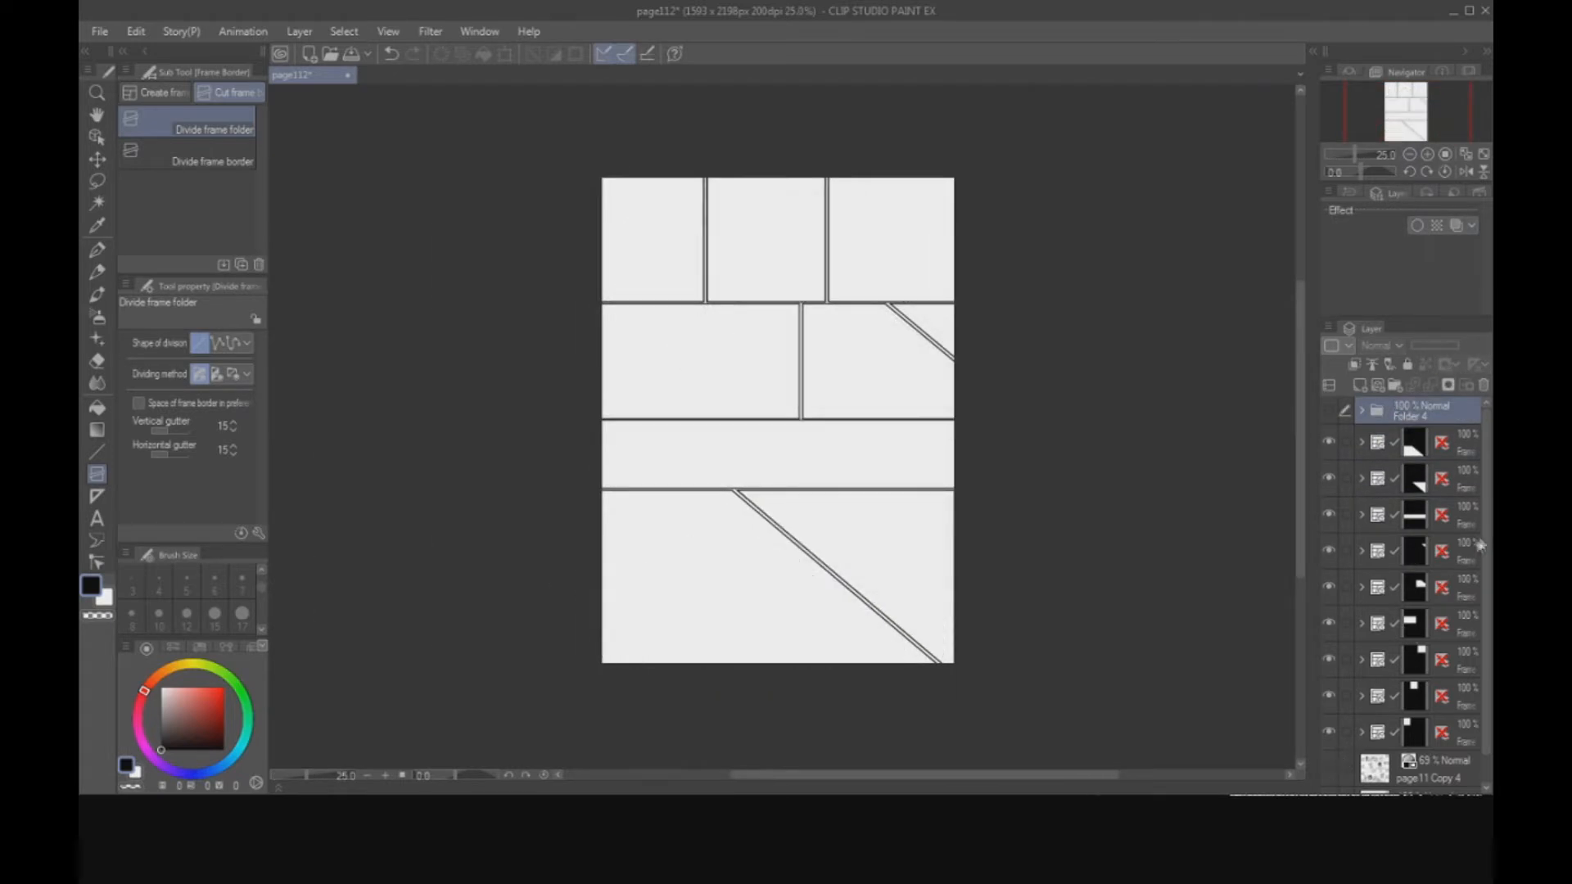
left_click(1329, 411)
left_click(1415, 116)
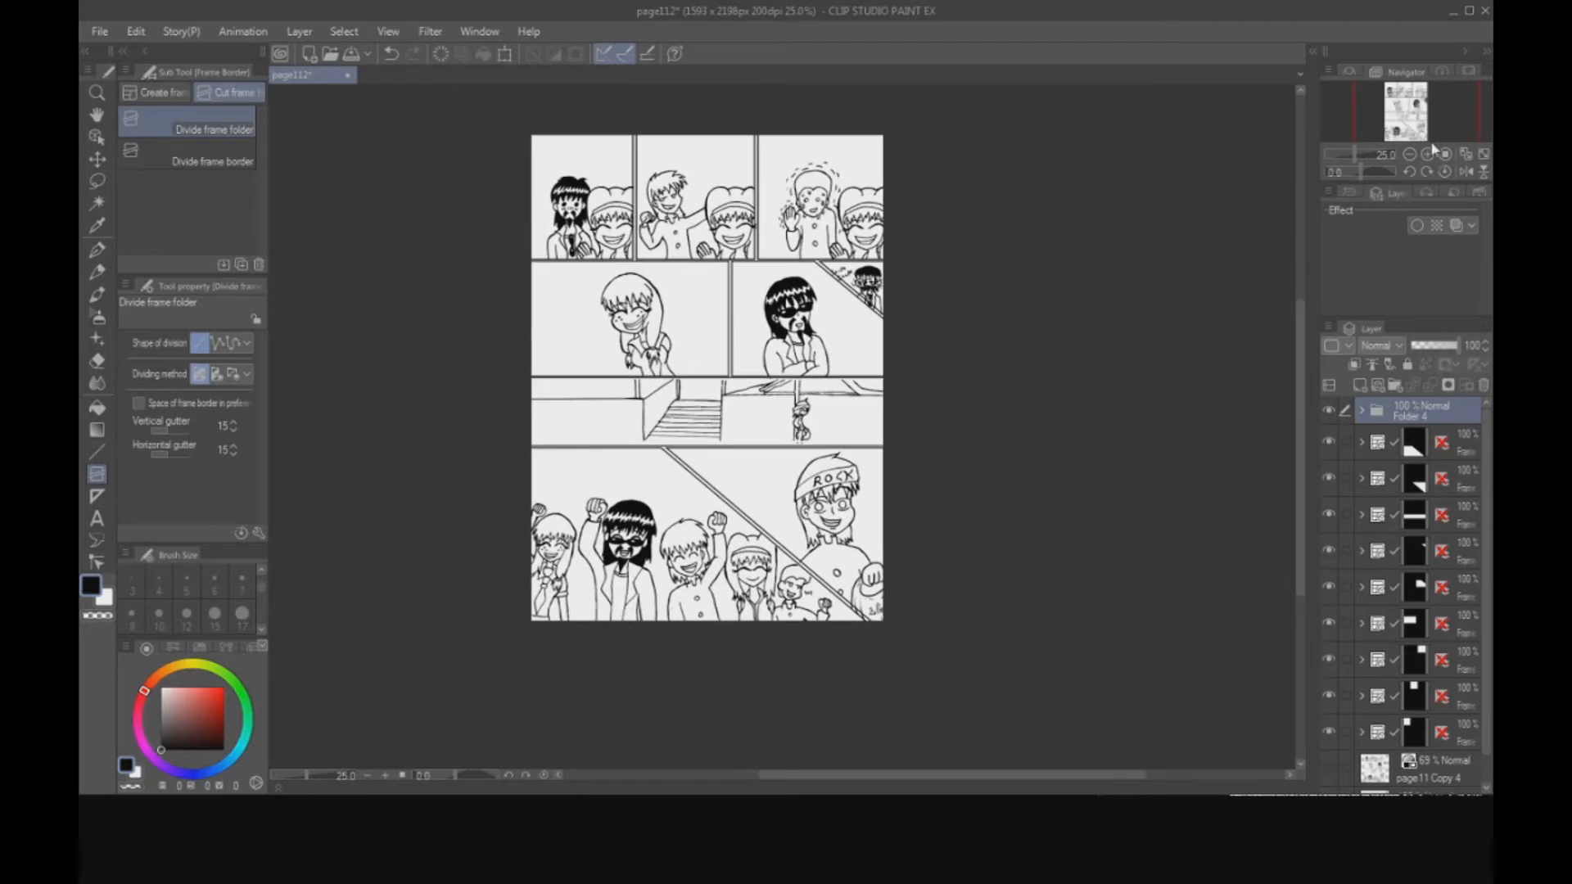
Expand Folder 4, select the page11 layer, and lasso the shaking character and "Shake Shake" lettering around the corner panel.
left_click(1427, 154)
left_click(1427, 153)
left_click_drag(1425, 131, 1410, 96)
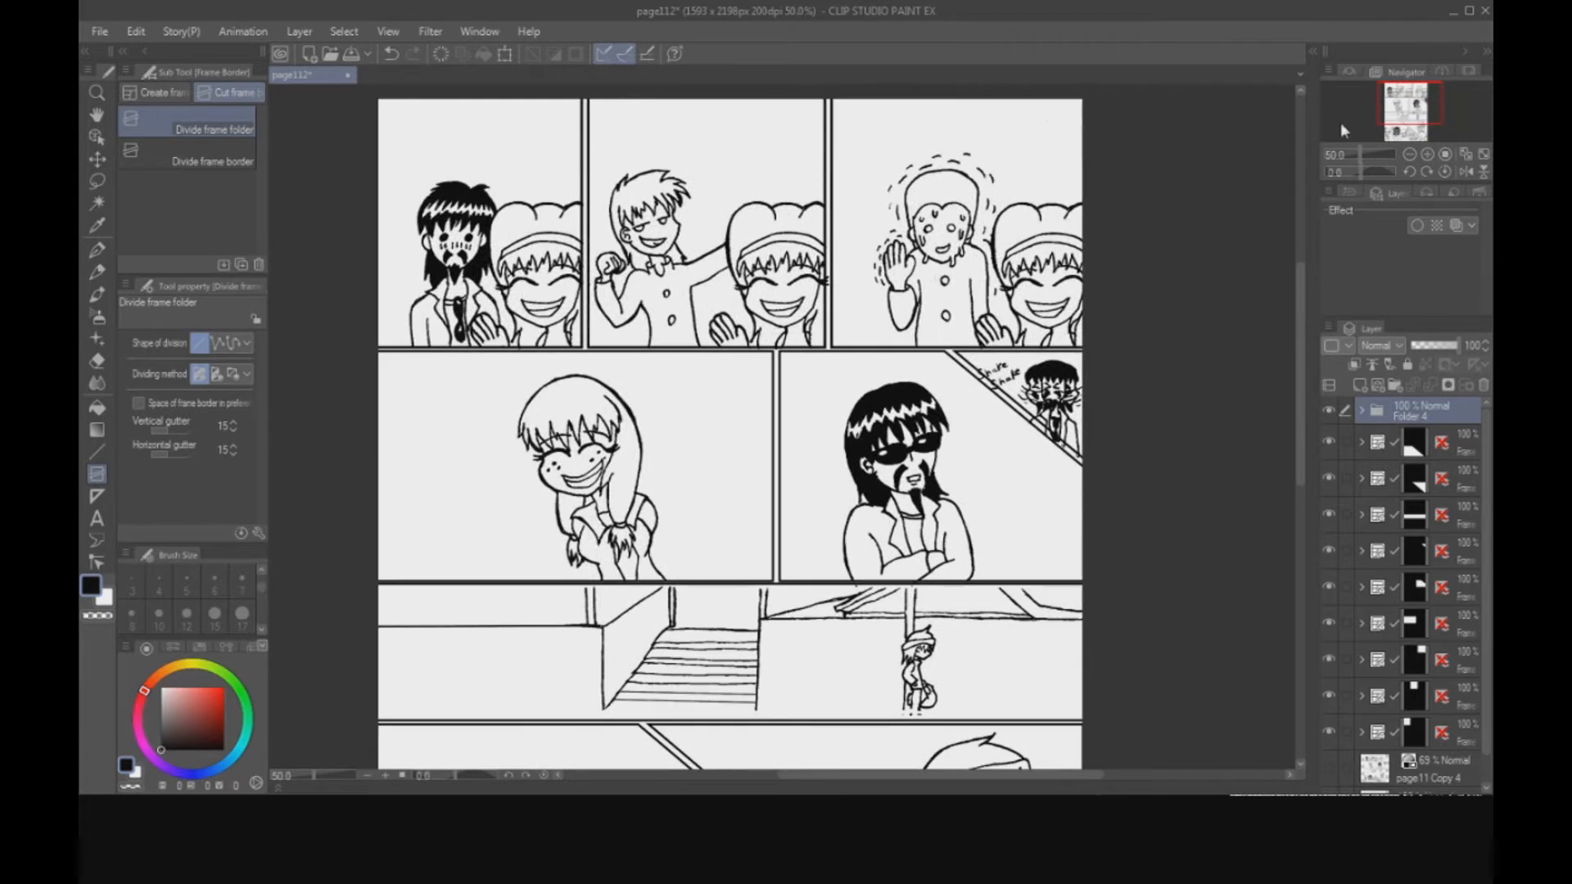
left_click_drag(1408, 105, 1387, 108)
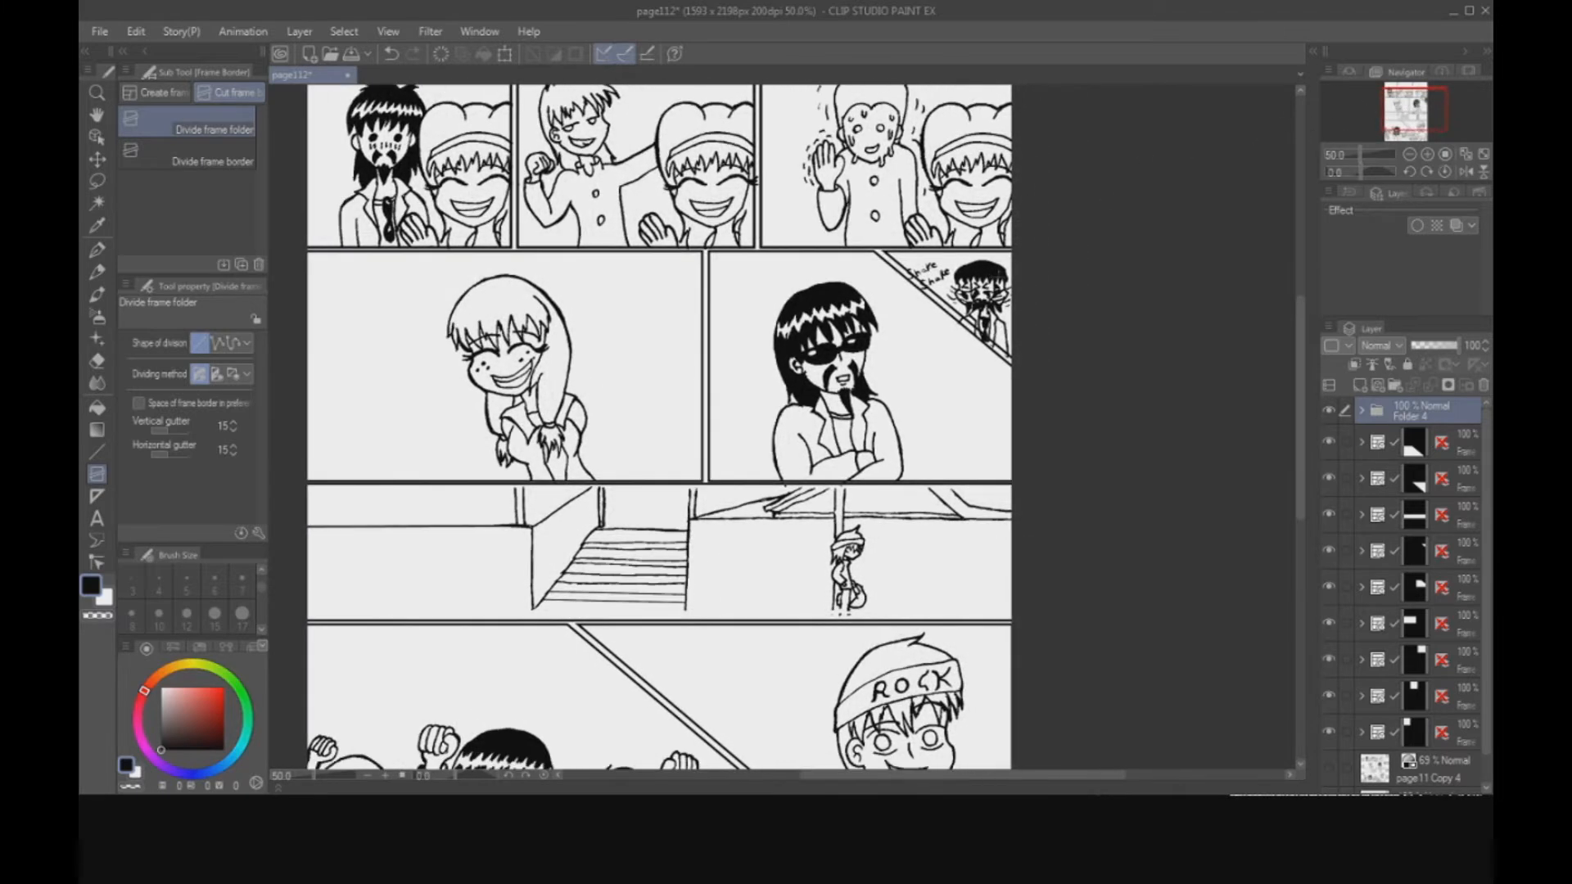
left_click(1360, 411)
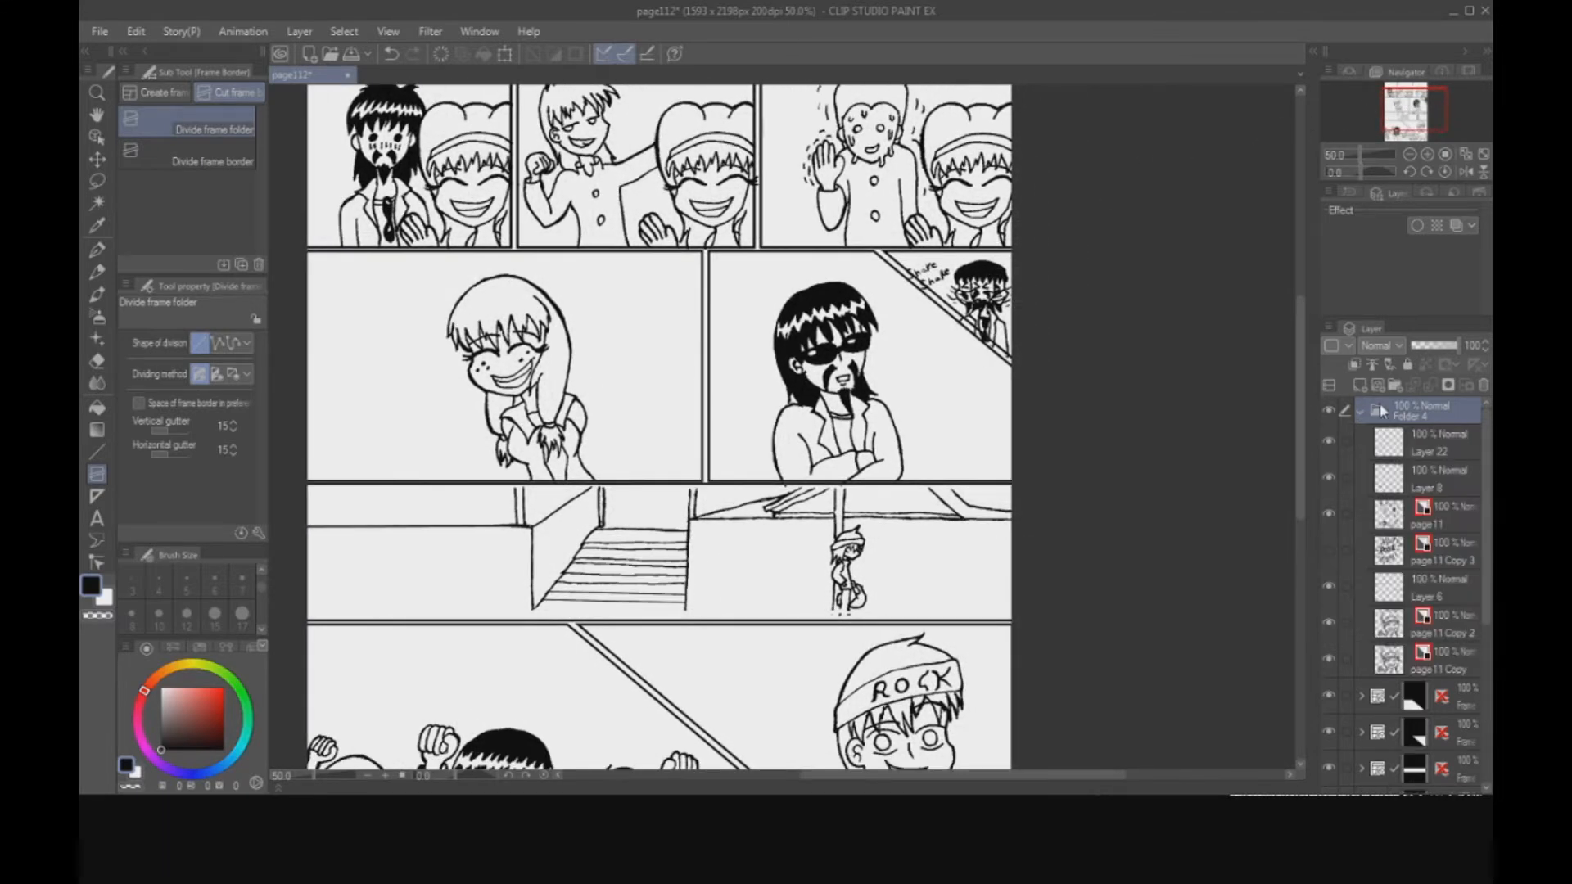
left_click(1448, 508)
key("ctrl+equal")
key("ctrl+equal")
key("ctrl+equal")
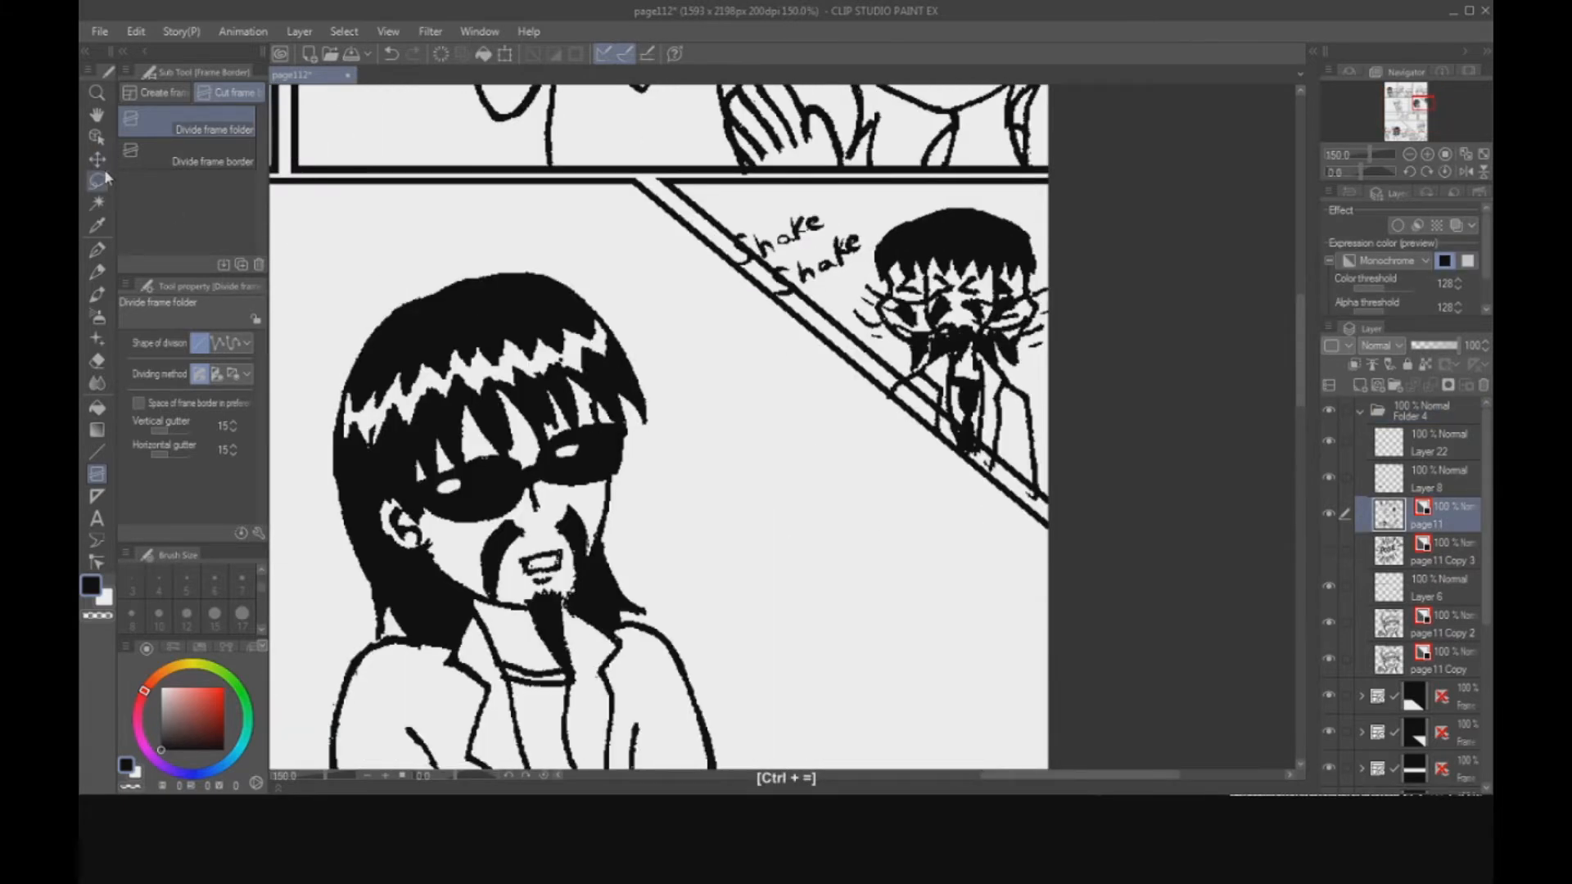
left_click(102, 178)
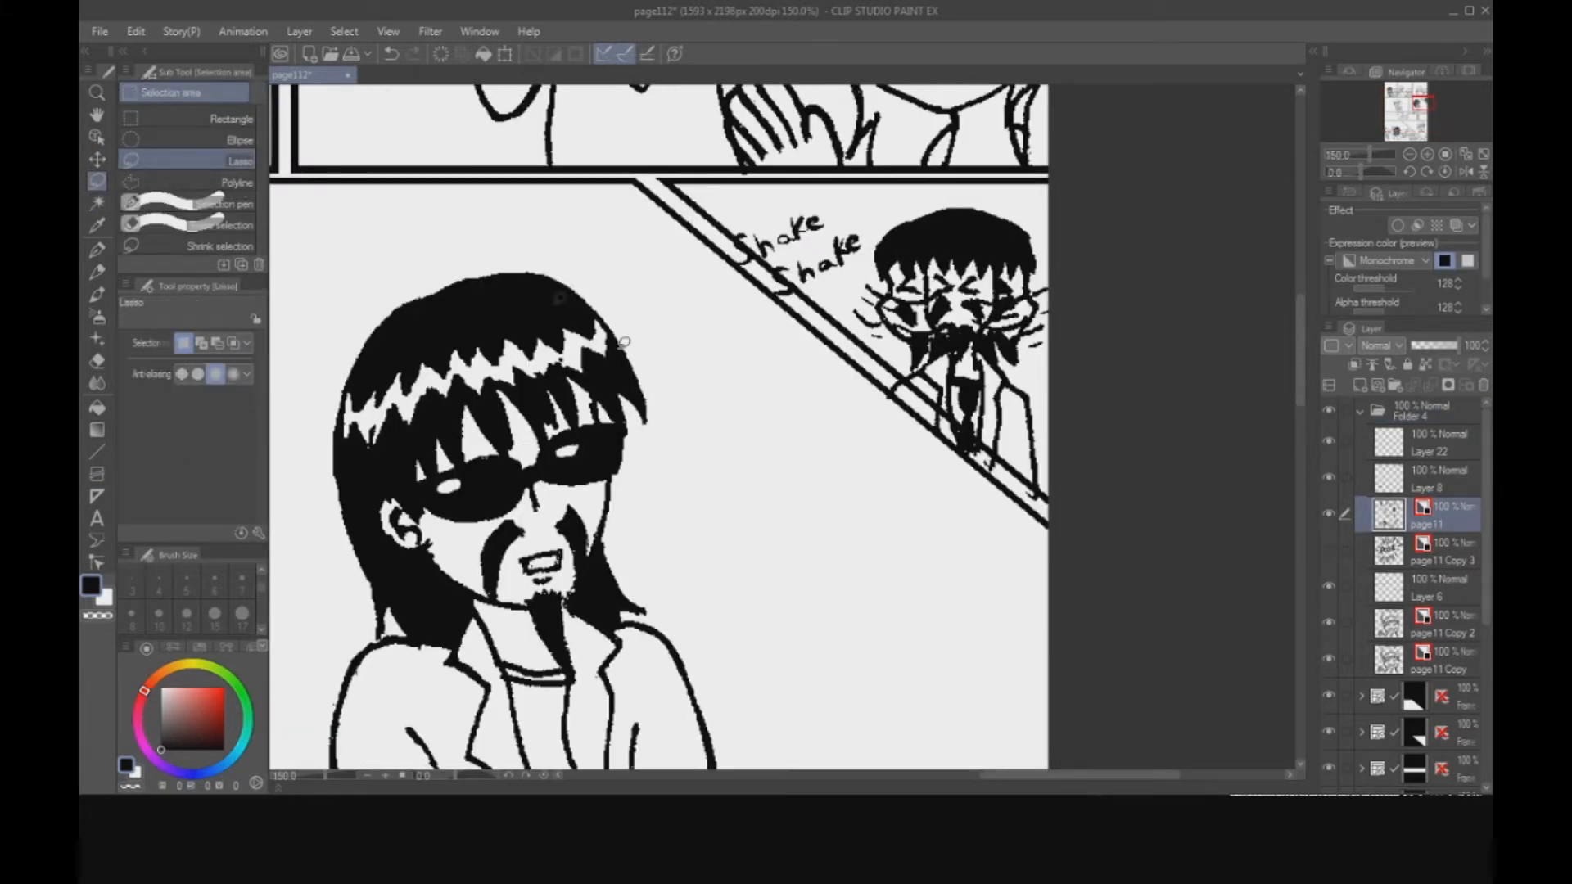
left_click(238, 140)
left_click(246, 166)
mouse_move(1041, 515)
left_mouse_down()
mouse_move(888, 471)
mouse_move(720, 279)
mouse_move(711, 204)
mouse_move(991, 188)
mouse_move(1060, 208)
mouse_move(1123, 342)
mouse_move(1089, 486)
mouse_move(1056, 516)
left_mouse_up()
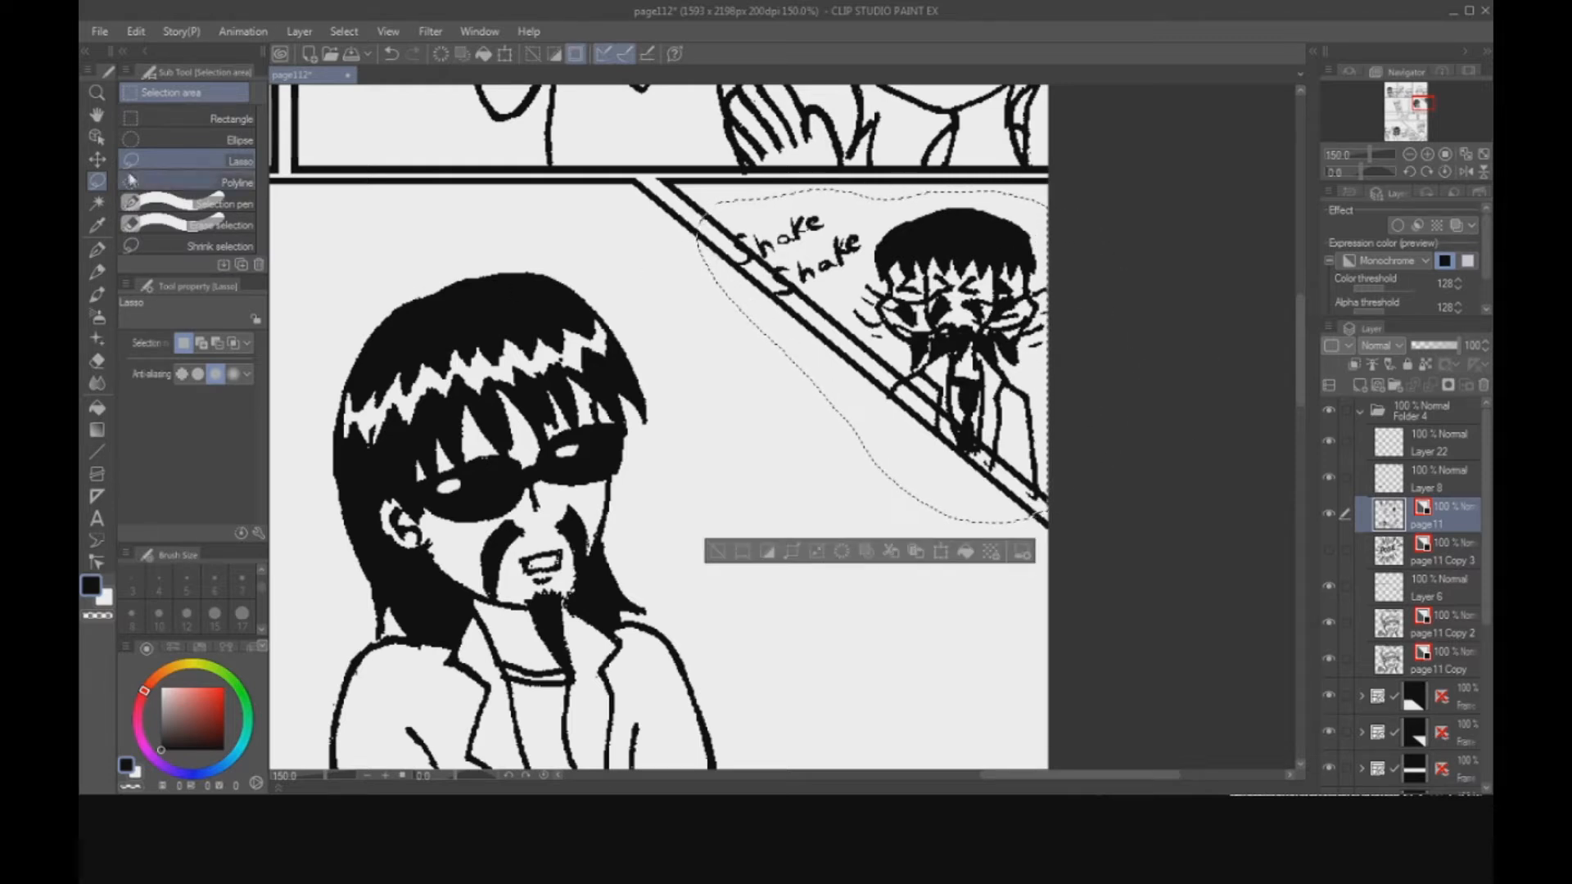
Move the lassoed corner-panel artwork upward so it sits higher above the diagonal border.
left_click(96, 159)
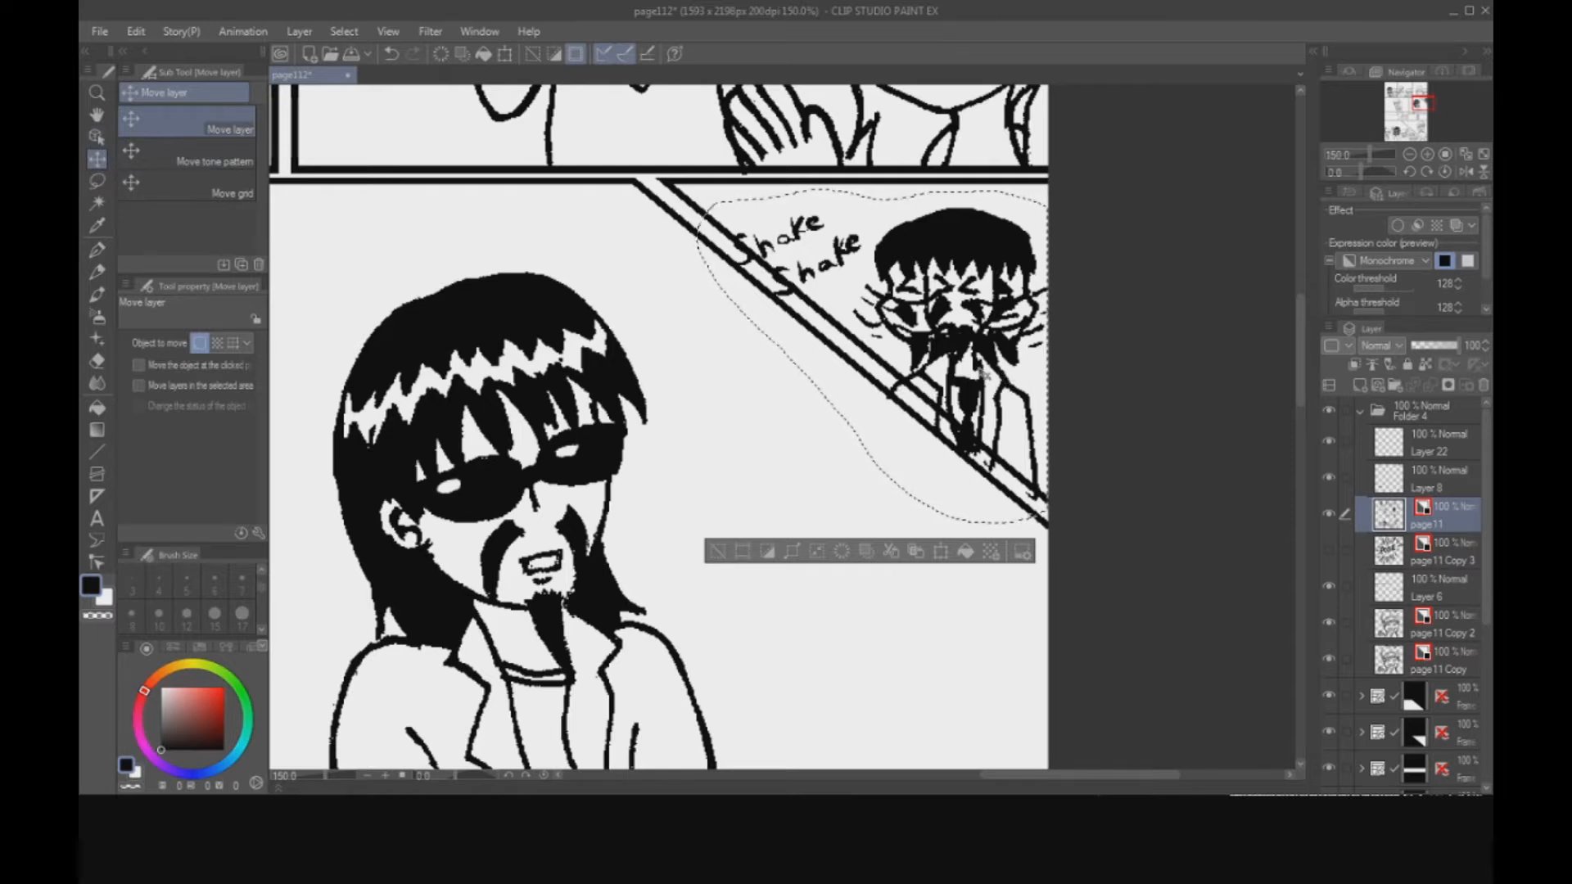
key("Up")
key("Up")
key("Up")
key("Up")
key("Up")
key("Up")
key("Up")
key("Up")
key("Up")
key("Up")
key("Up")
key("Up")
key("Up")
key("Up")
key("Up")
key("Up")
key("Up")
key("Up")
key("Up")
key("Up")
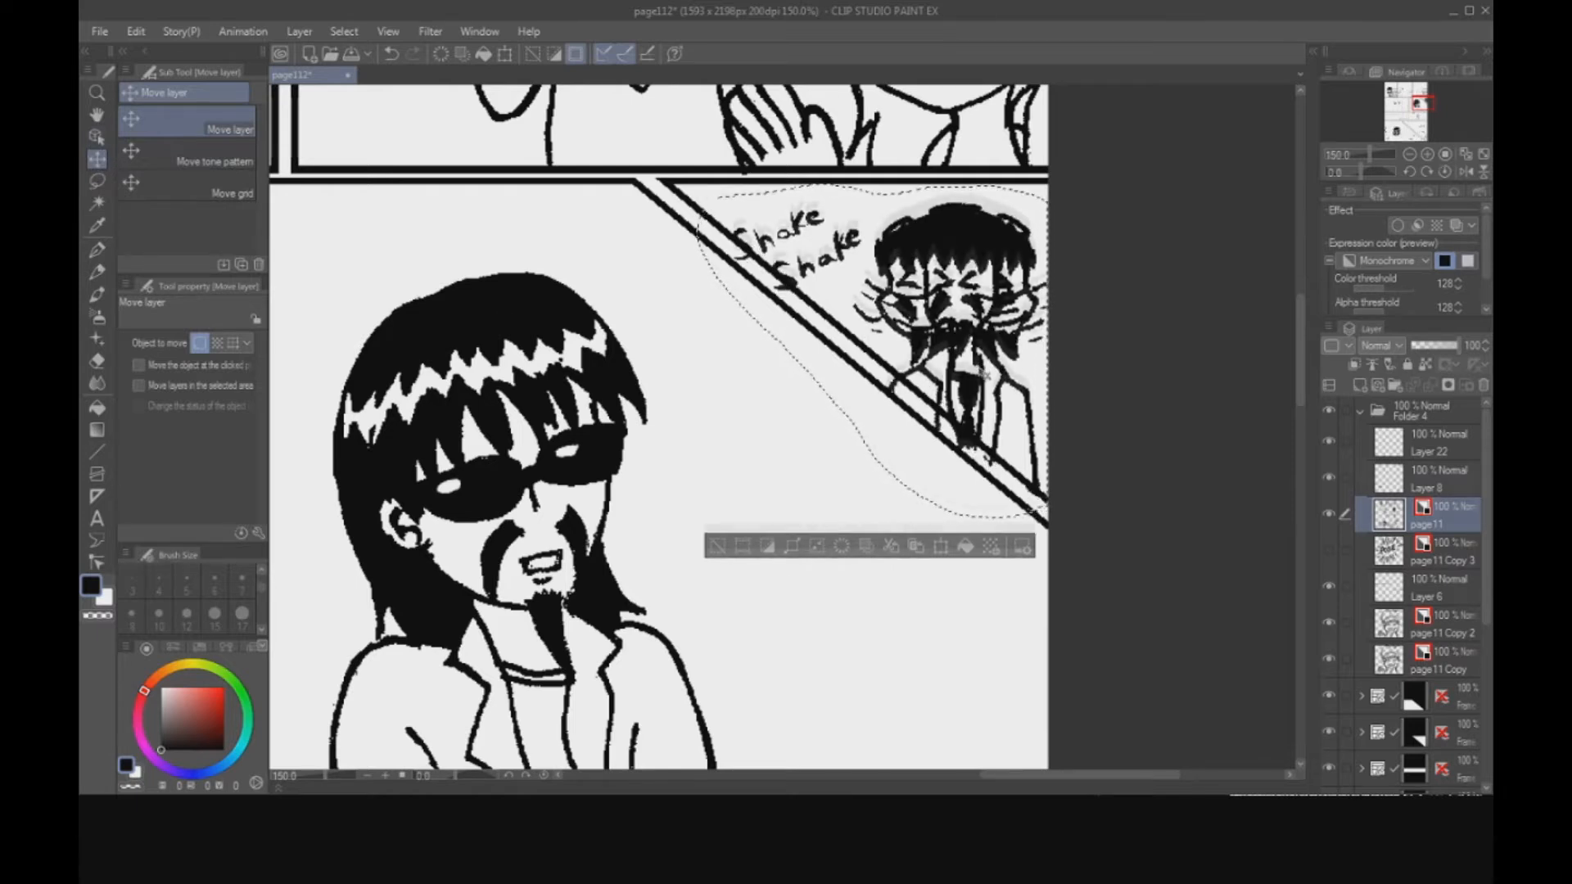
Add Layer 8 to the layer selection and nudge the lassoed corner artwork slightly down and right.
left_click(1402, 480, "ctrl")
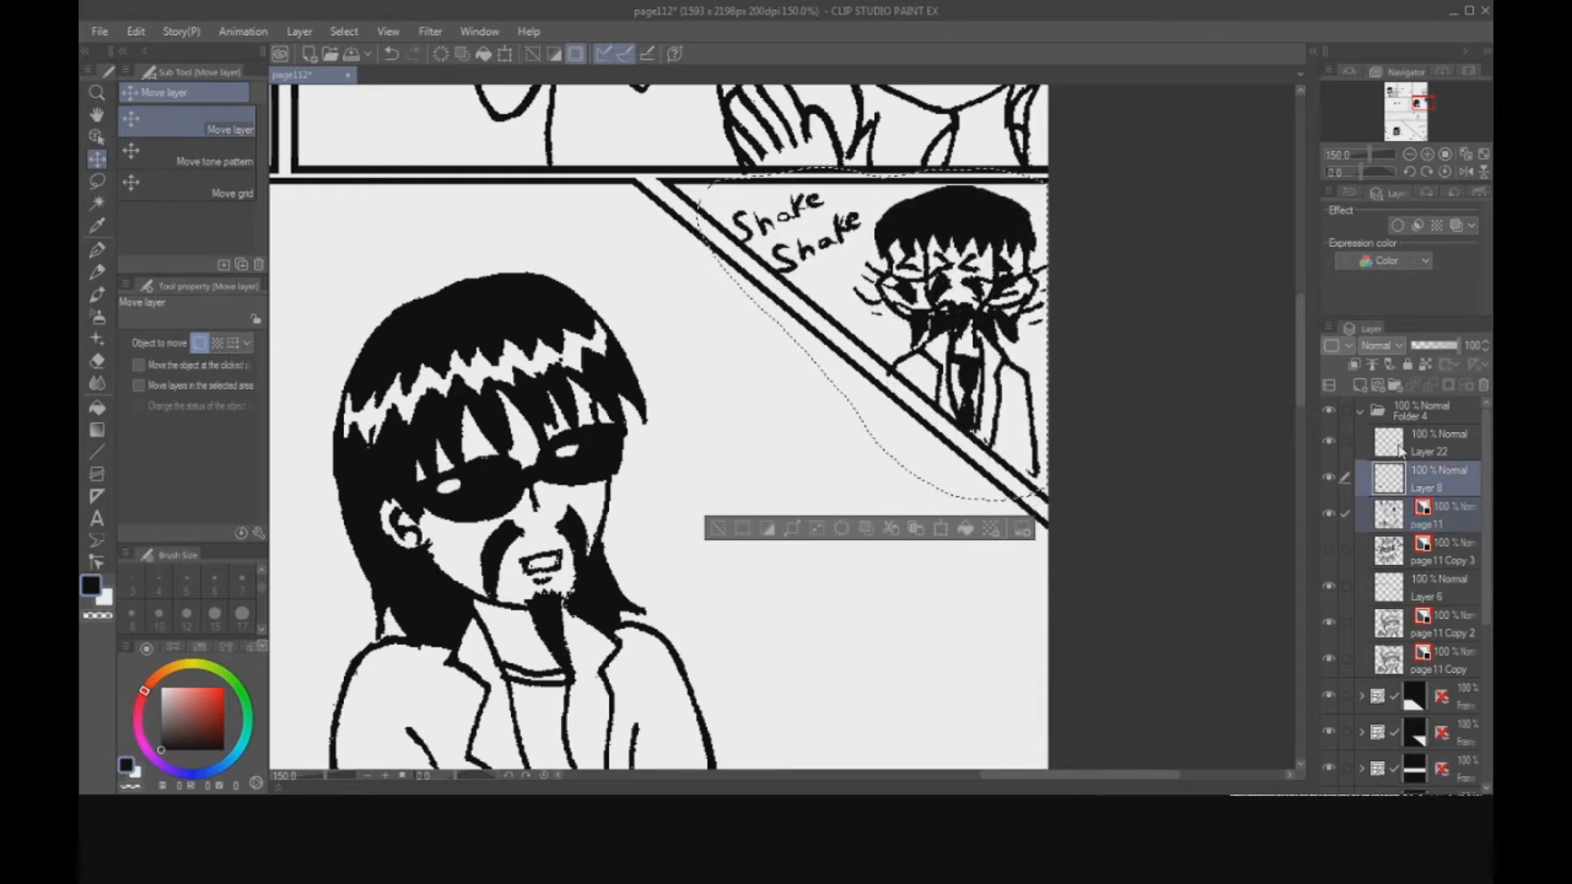
key("Down")
key("Down")
key("Down")
key("Down")
key("Down")
key("Down")
key("Down")
key("Down")
key("Right")
key("Right")
key("Right")
key("Right")
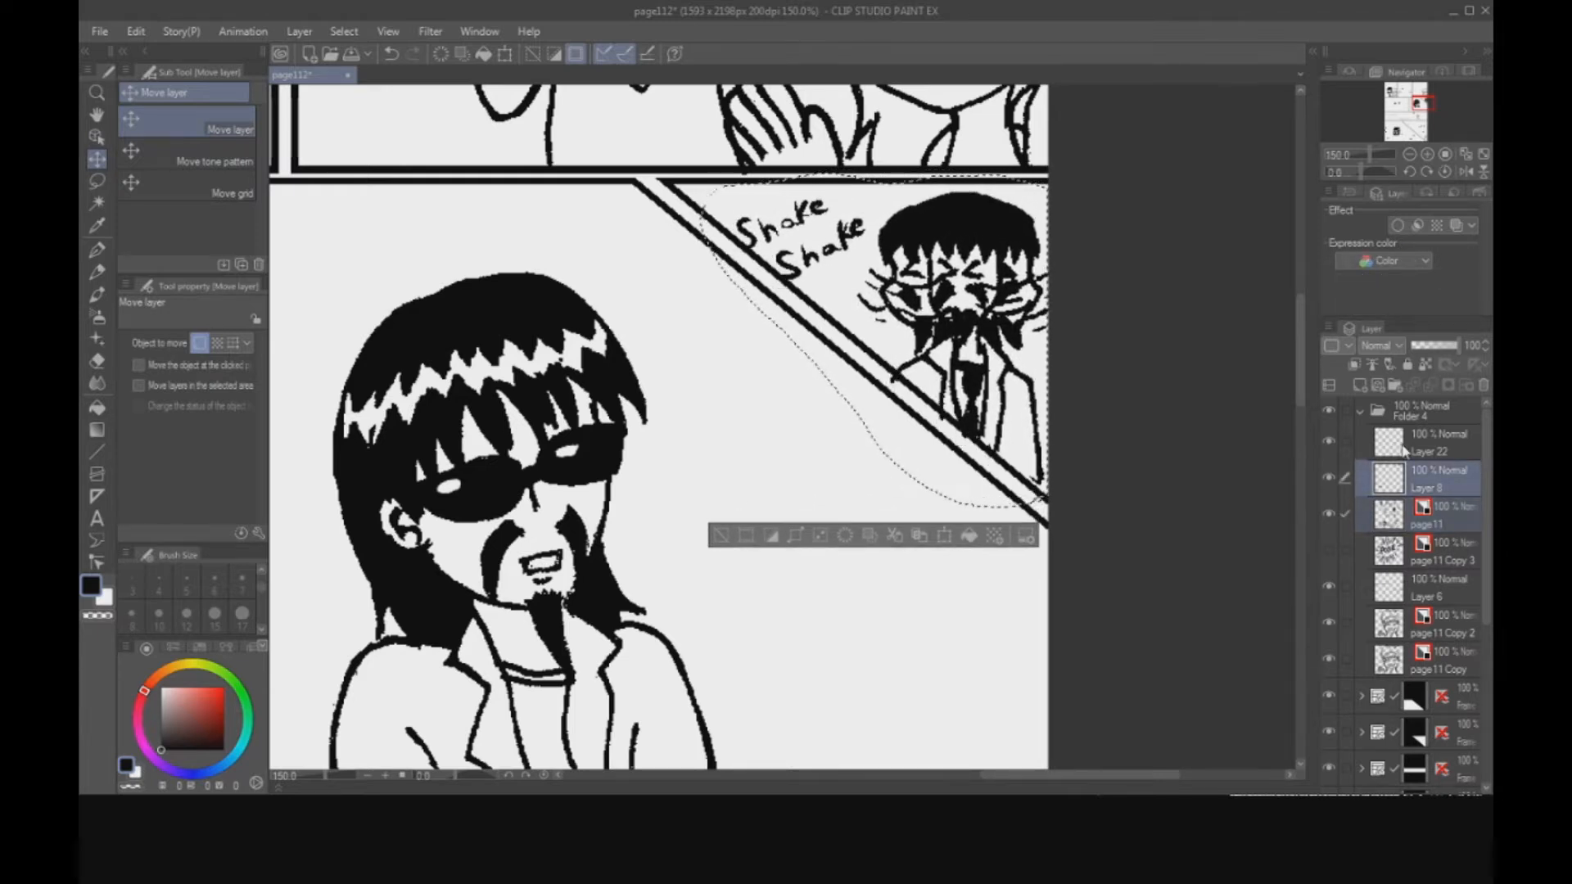
Nudge the lassoed corner-panel artwork slightly left and up inside its frame, and clear the selection.
key("Right")
key("Right")
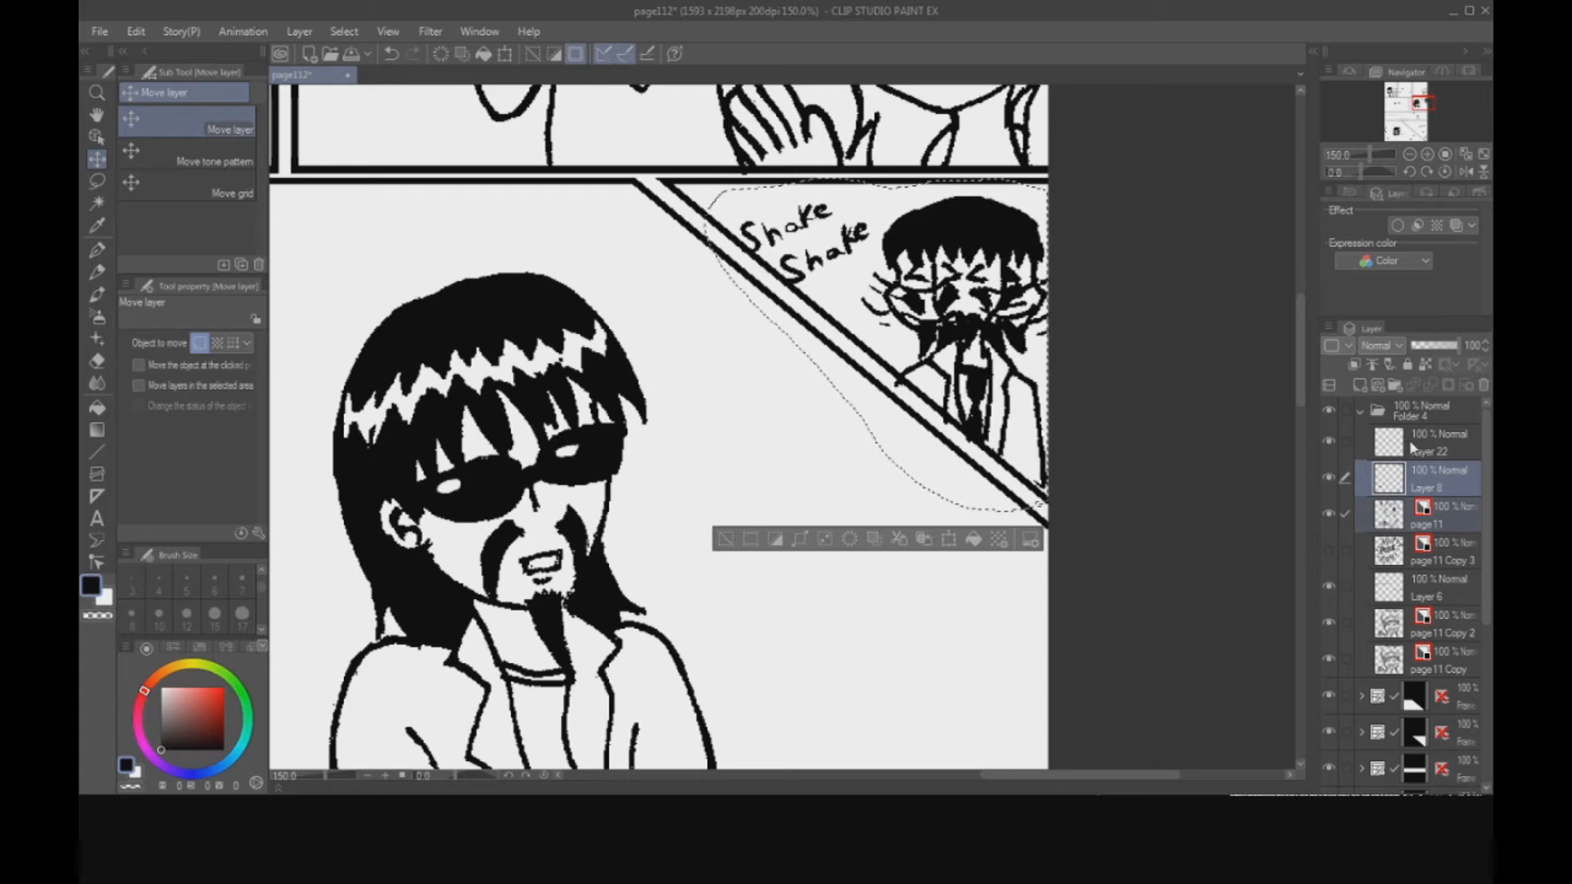
key("Left")
key("Left")
key("Left")
key("Up")
key("Left")
key("Left")
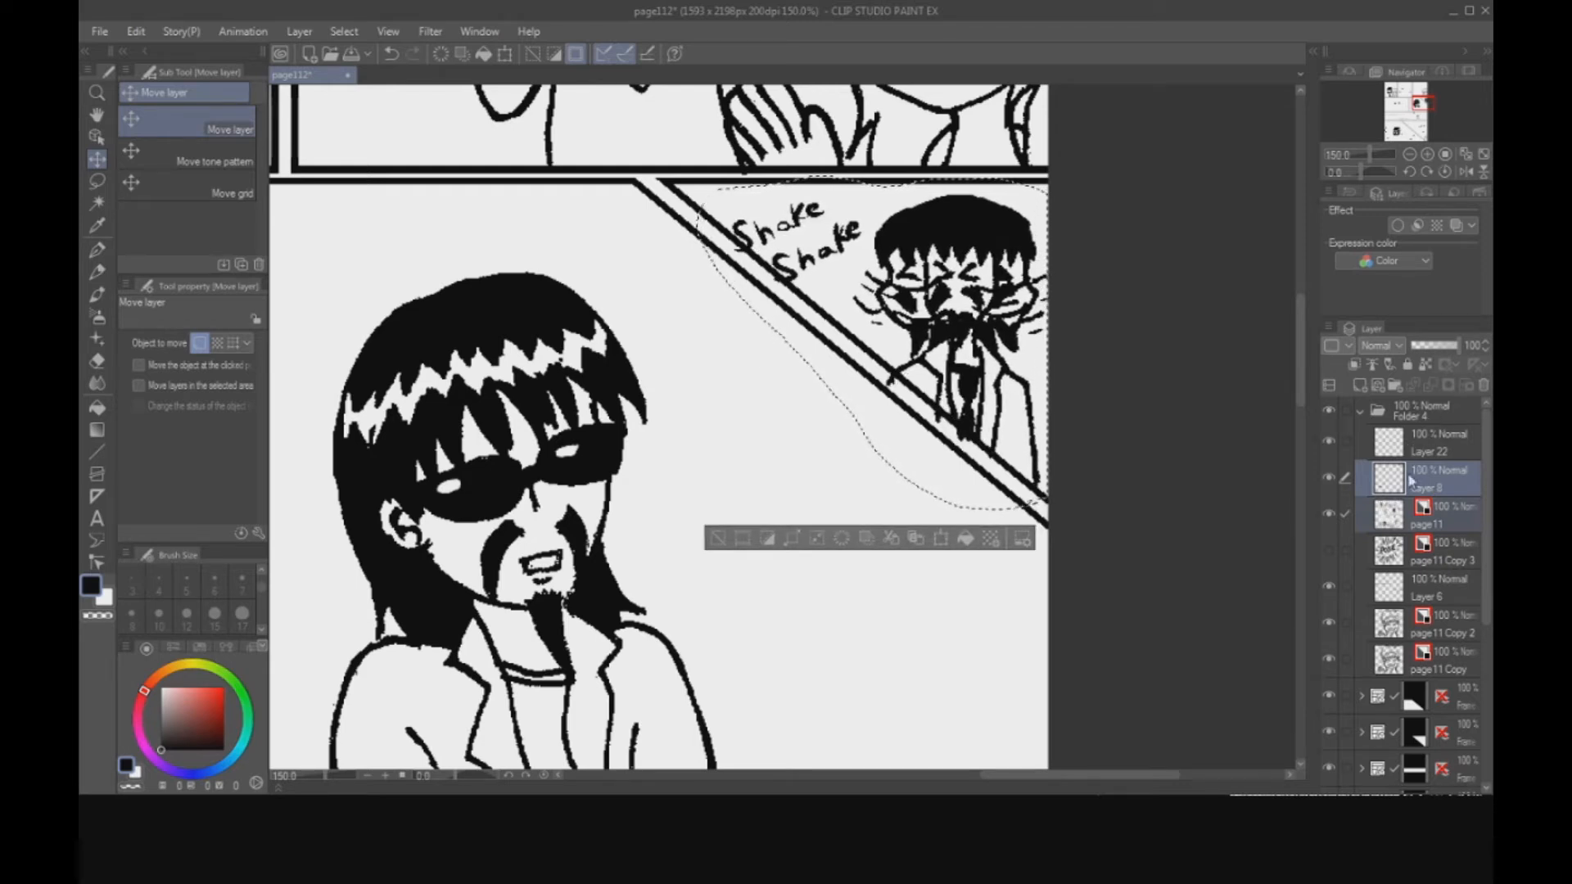
key("ctrl+d")
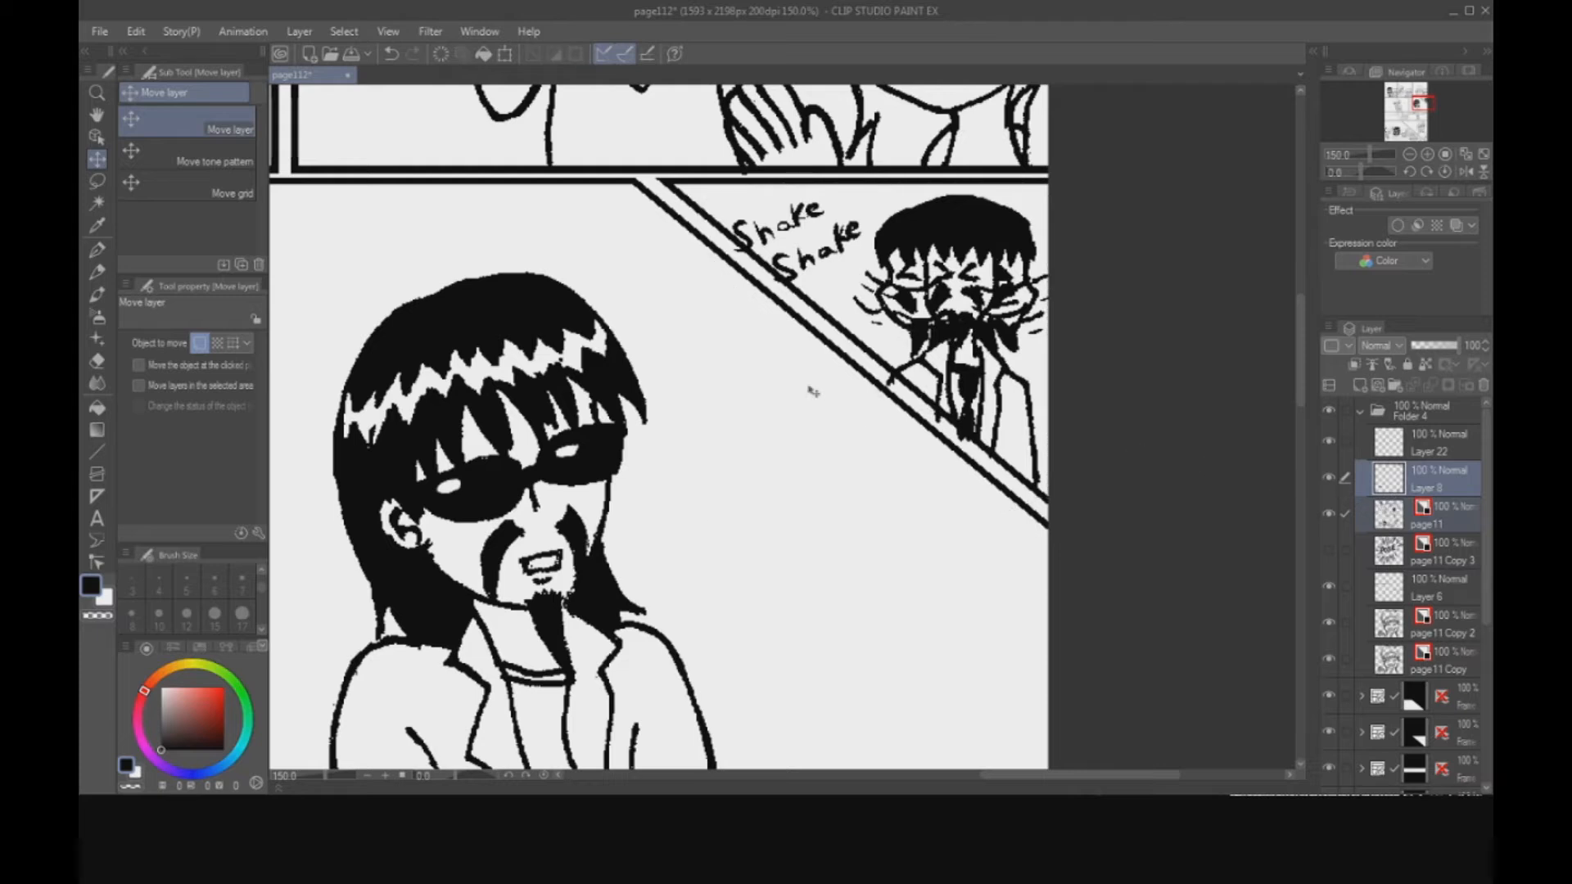
Choose the Hard eraser and make page11 the only selected layer for cleaning up the corner-panel linework.
left_click(97, 359)
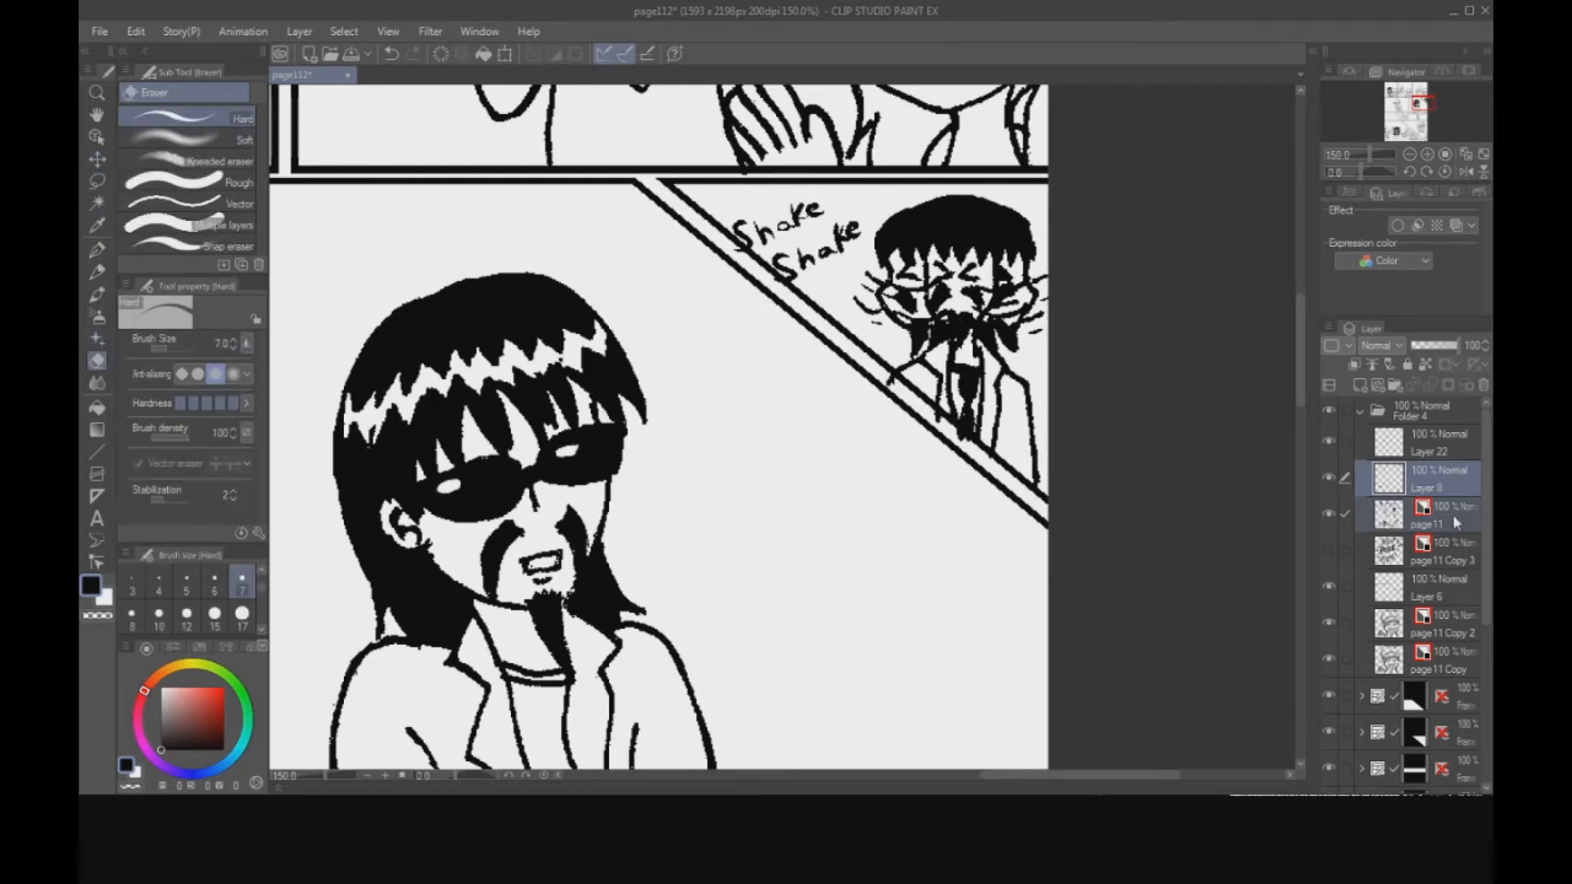
left_click(1446, 516)
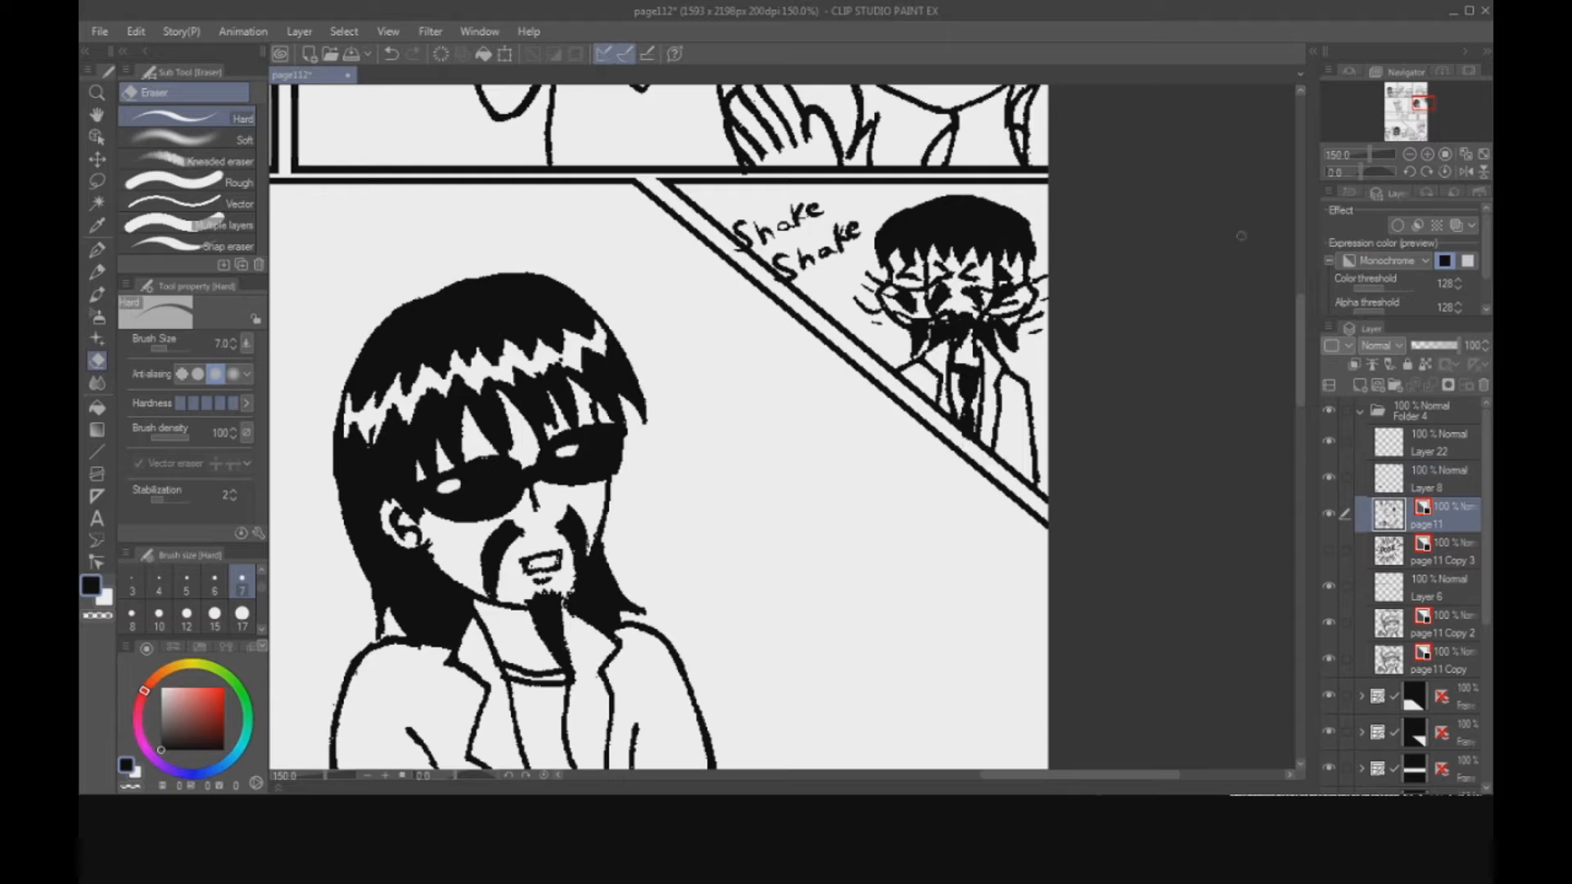
left_click_drag(1420, 110, 1419, 107)
left_click_drag(1419, 99, 1418, 95)
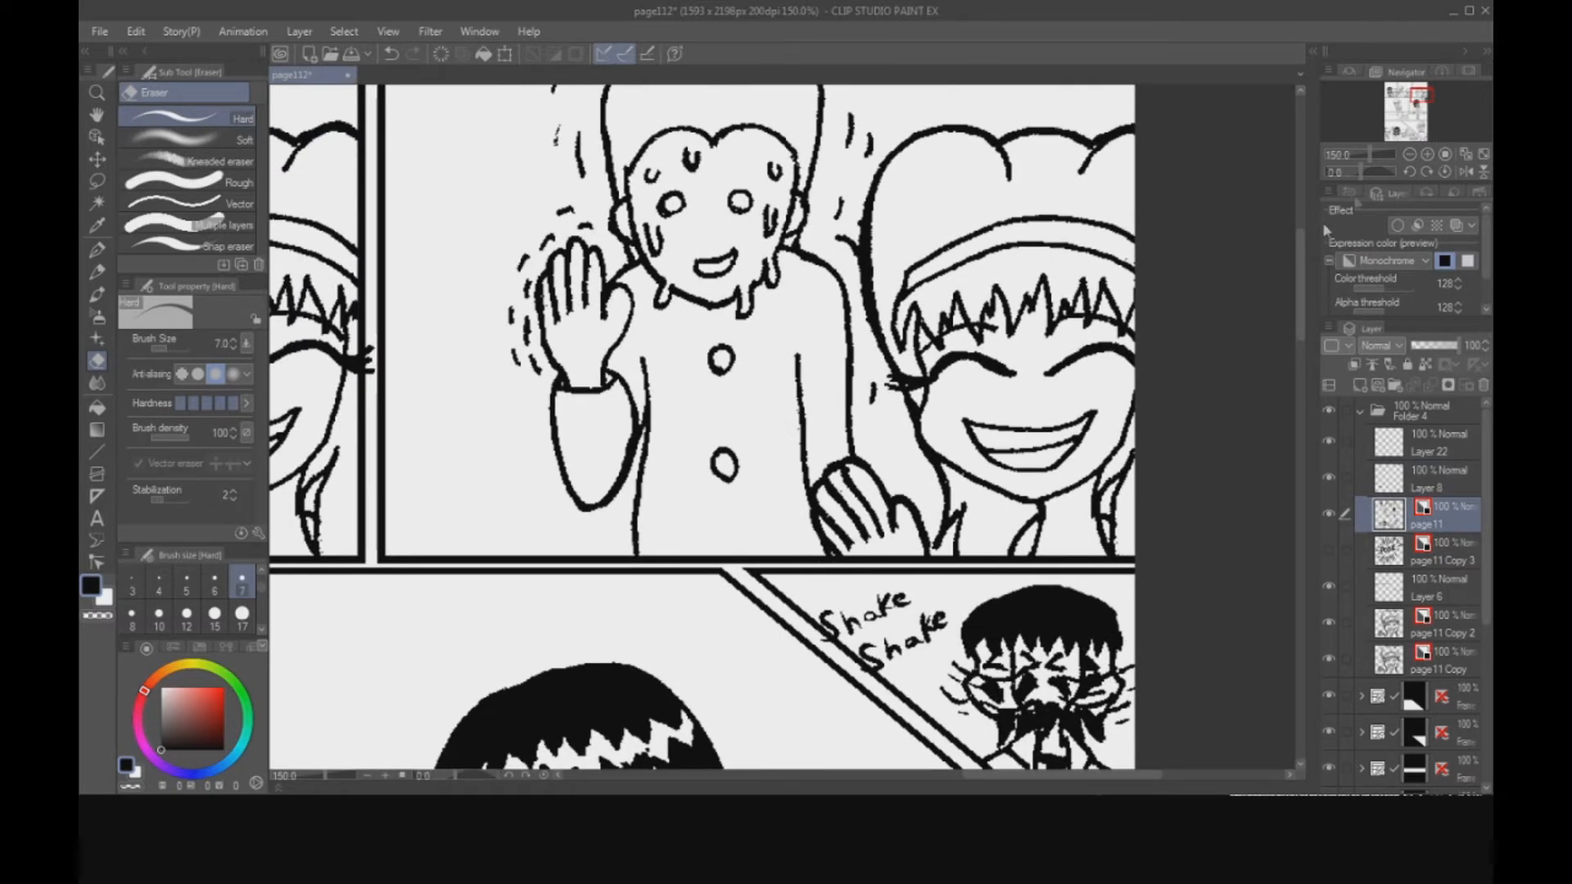
Examine the full page and check the panel frames and linework of the upper two rows.
left_click(1409, 154)
left_click(1409, 154)
mouse_move(1417, 111)
left_mouse_down()
mouse_move(1406, 104)
mouse_move(1411, 135)
mouse_move(1382, 136)
mouse_move(1408, 127)
mouse_move(1403, 113)
left_mouse_up()
left_click(1409, 154)
left_click(1409, 154)
left_click(1409, 154)
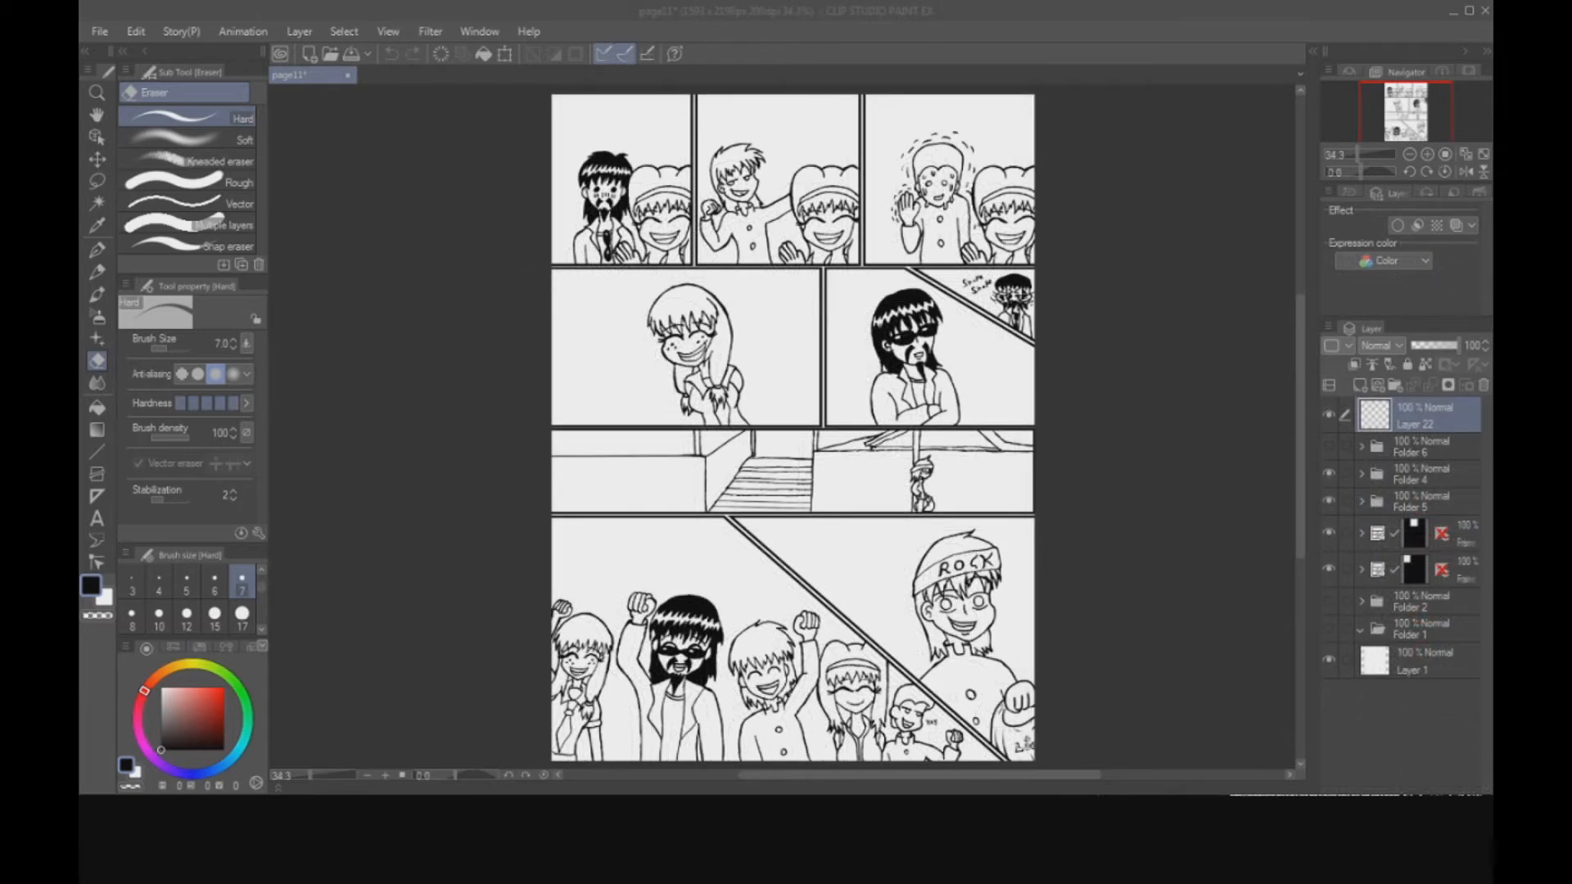
left_click_drag(1408, 119, 1400, 89)
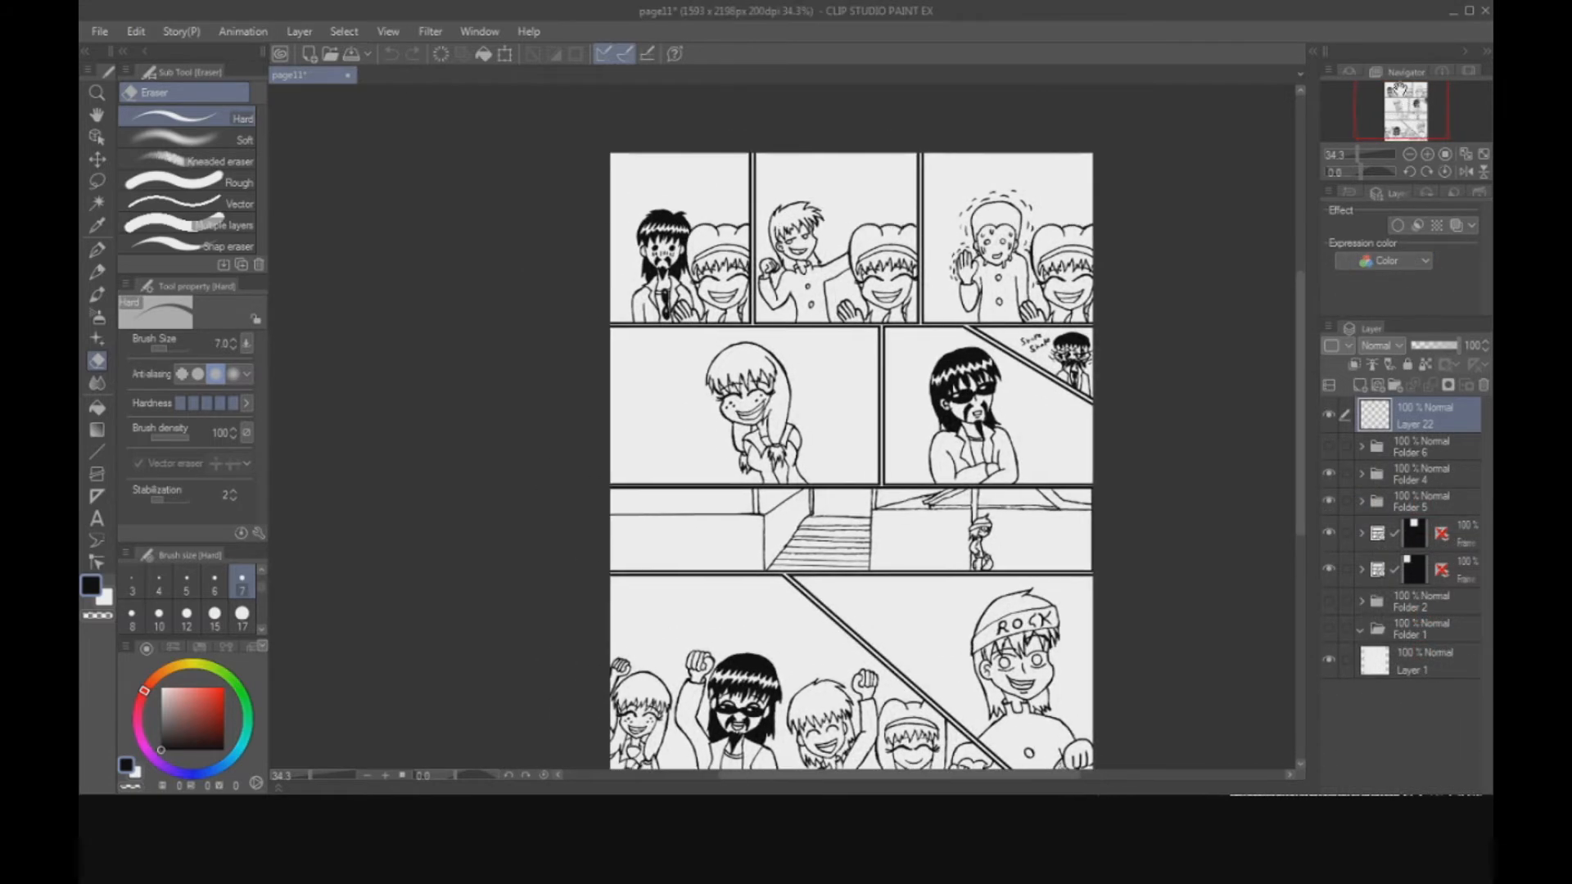
left_click_drag(1387, 120, 1391, 127)
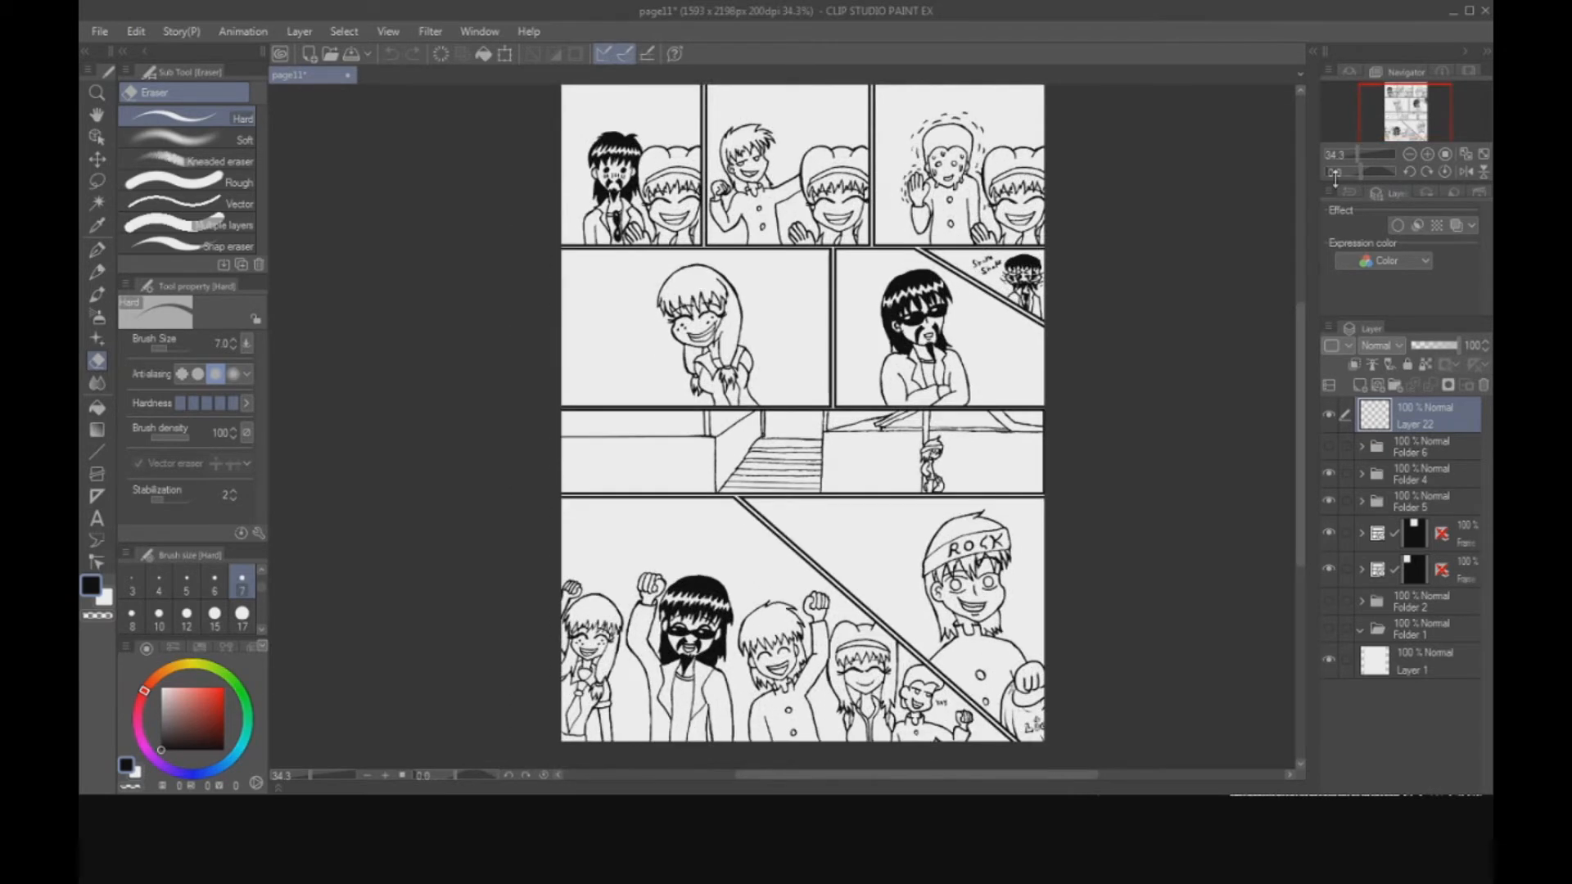
left_click_drag(1404, 115, 1405, 112)
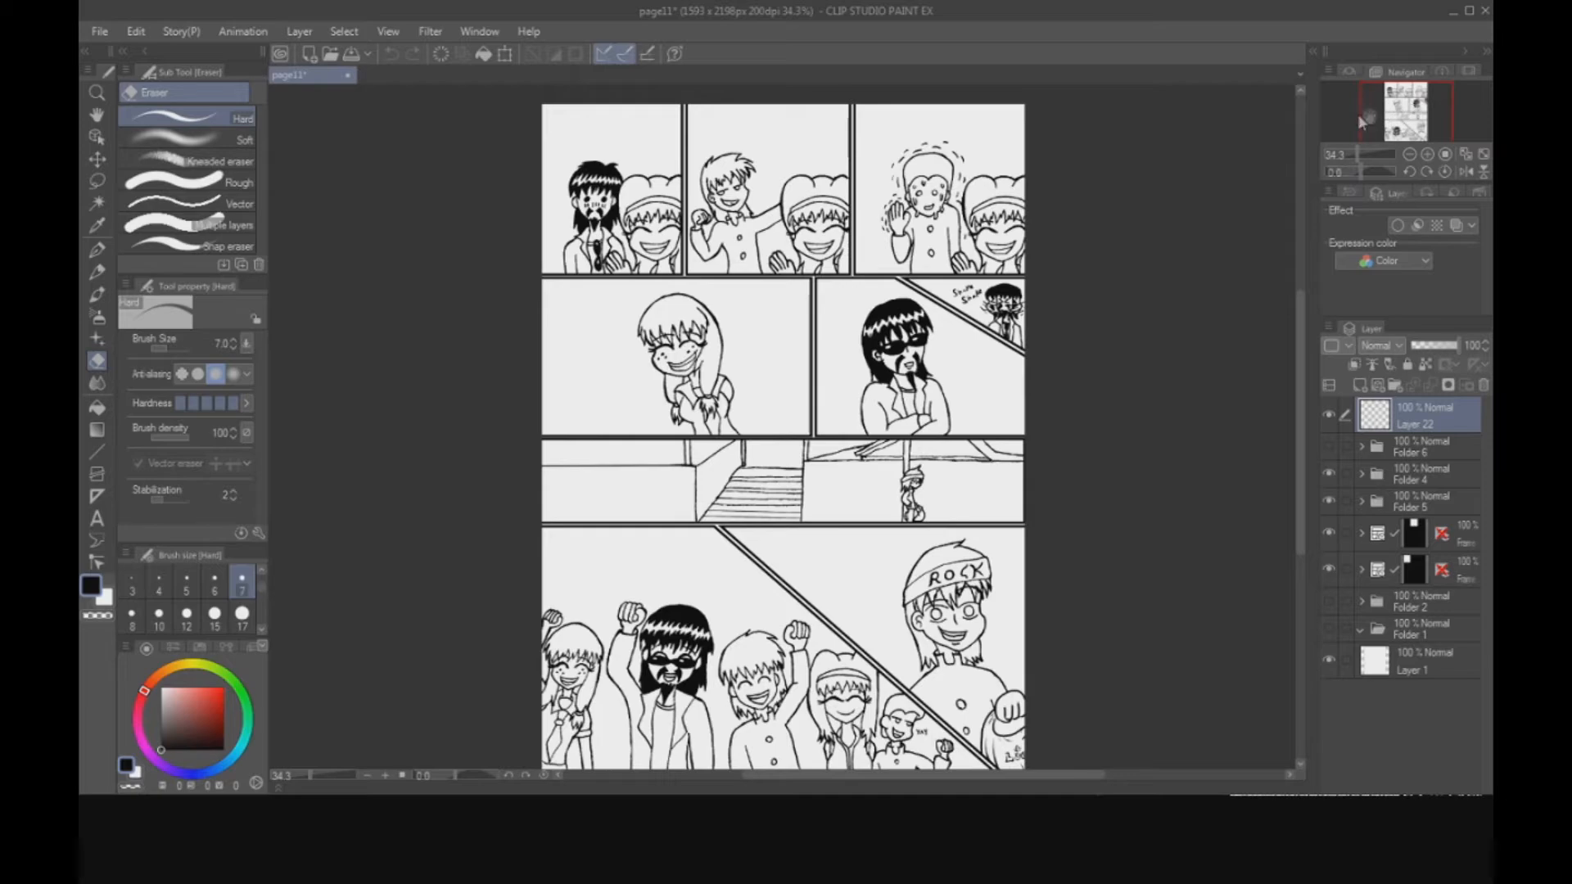
left_click_drag(1410, 105, 1402, 114)
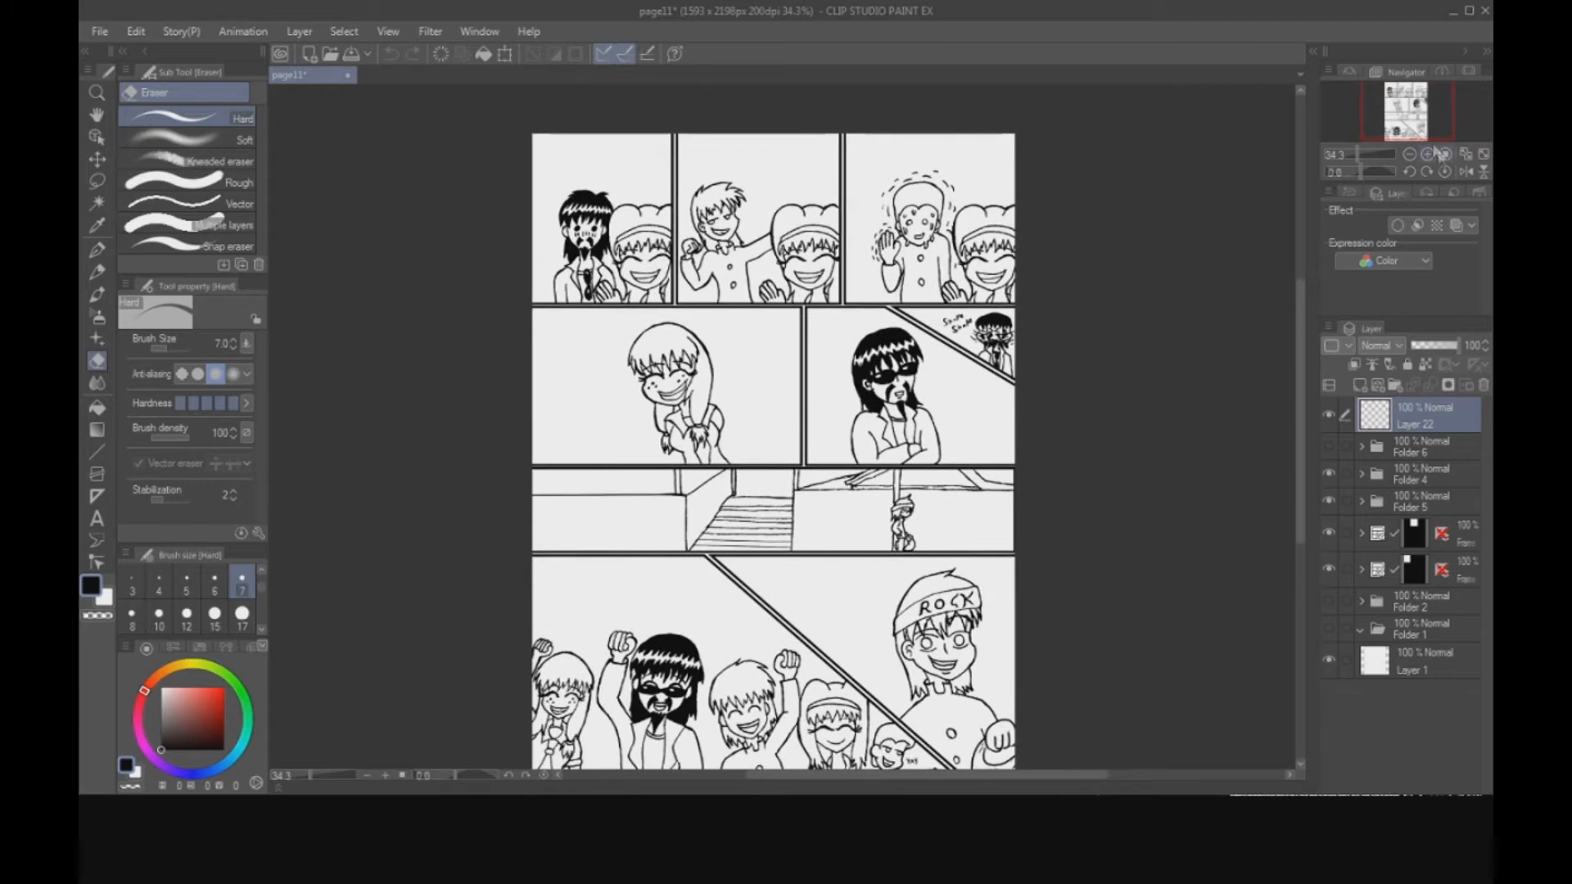
scroll(1429, 141, "up", 2)
left_click_drag(1423, 146, 1416, 100)
scroll(1412, 125, "up", 3)
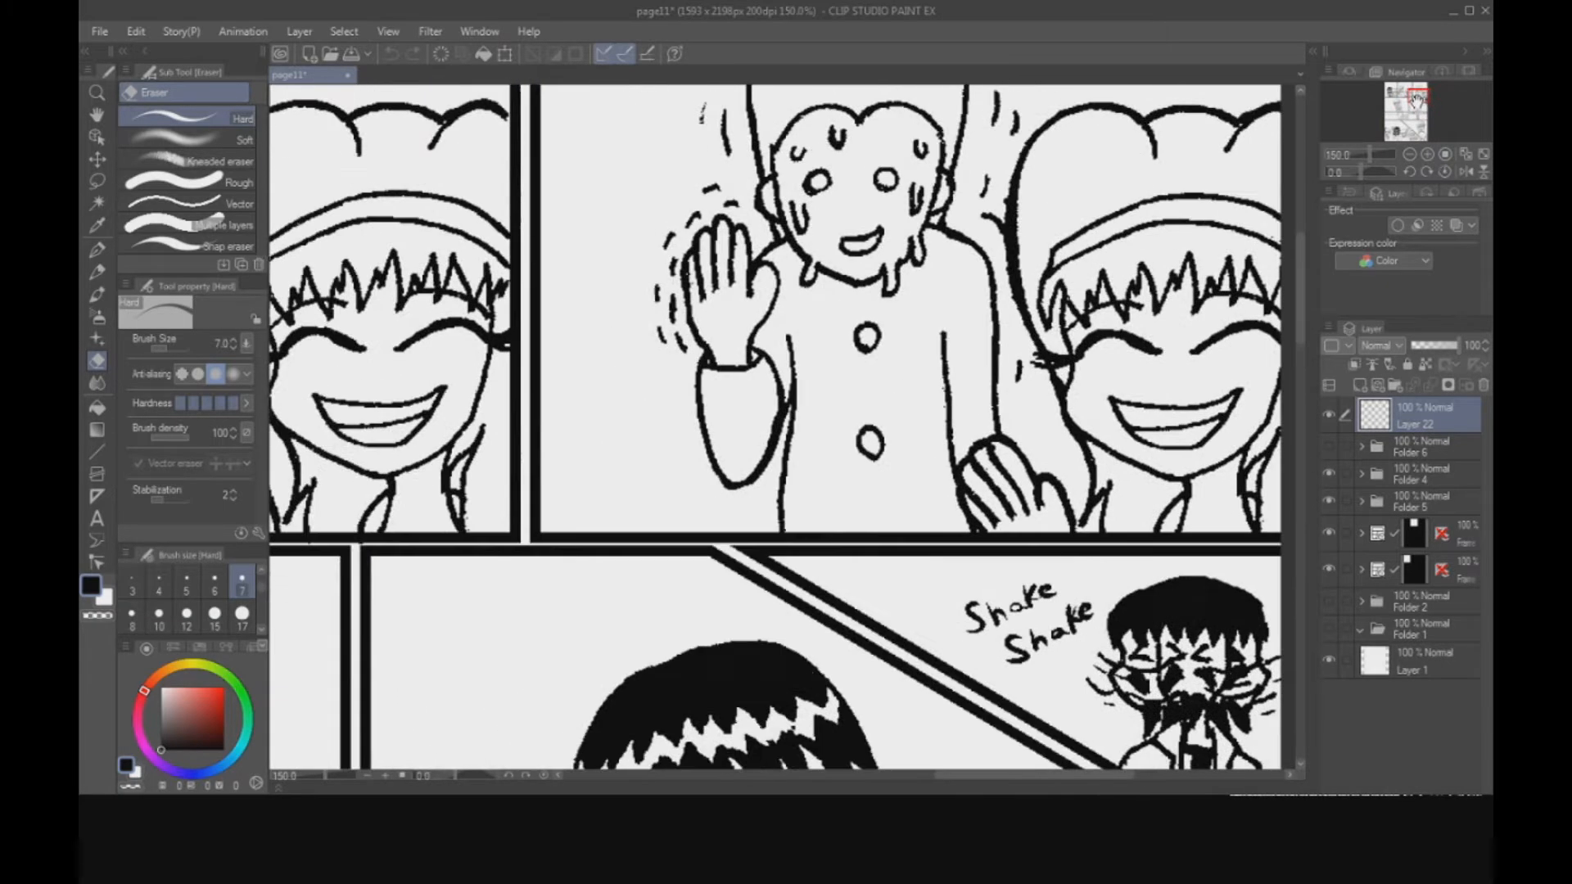
left_click(1410, 155)
left_click_drag(1410, 105, 1373, 102)
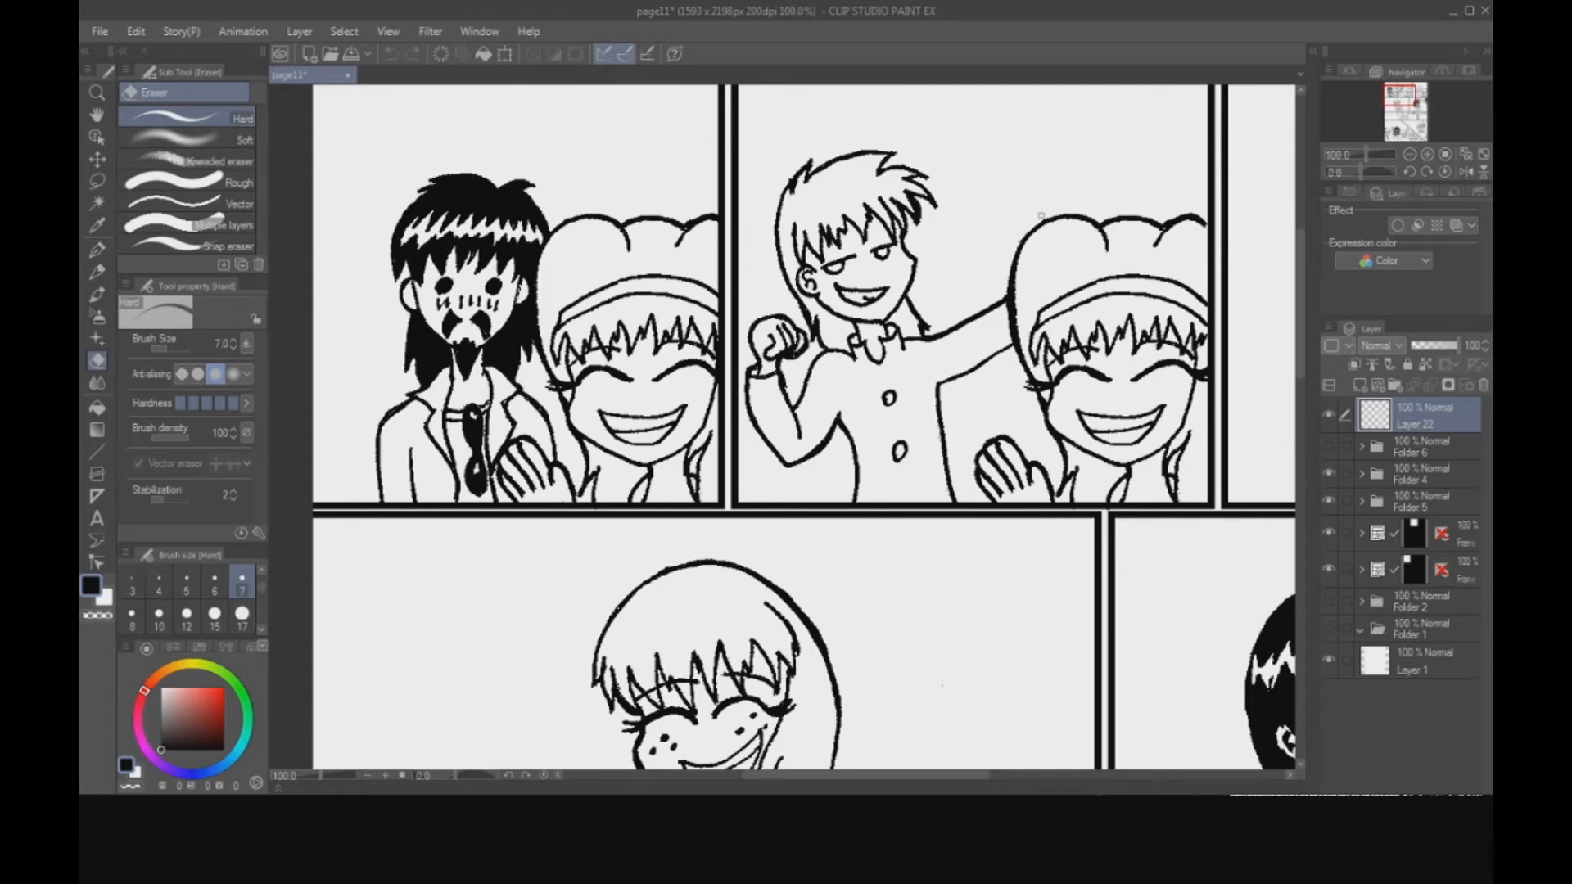
left_click(1409, 154)
left_click_drag(1410, 101, 1416, 106)
left_click(1409, 155)
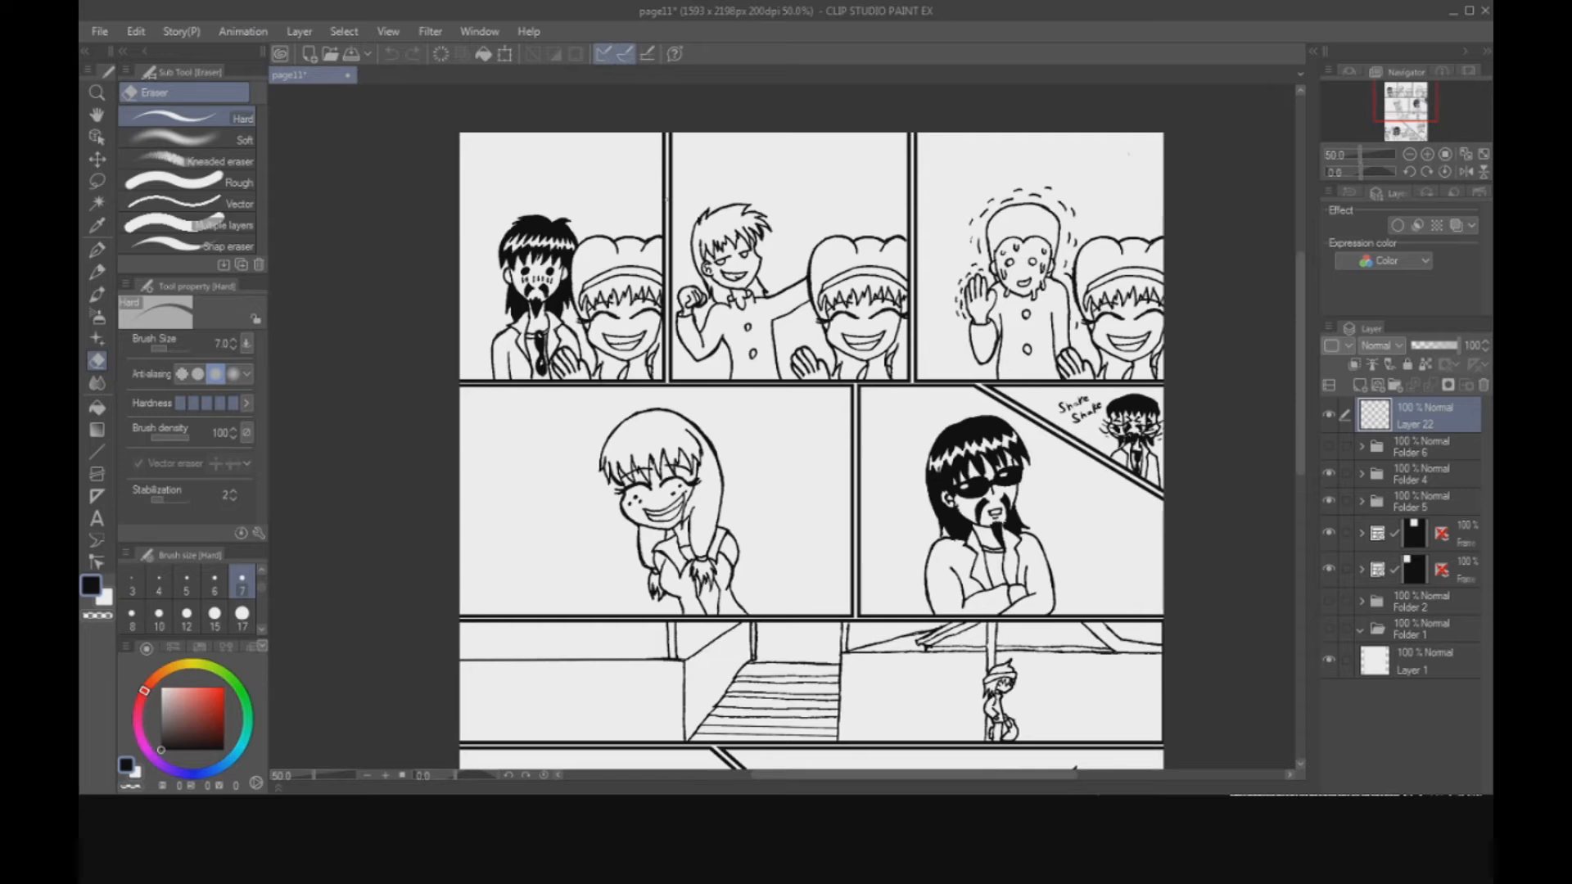
left_click_drag(1390, 98, 1392, 97)
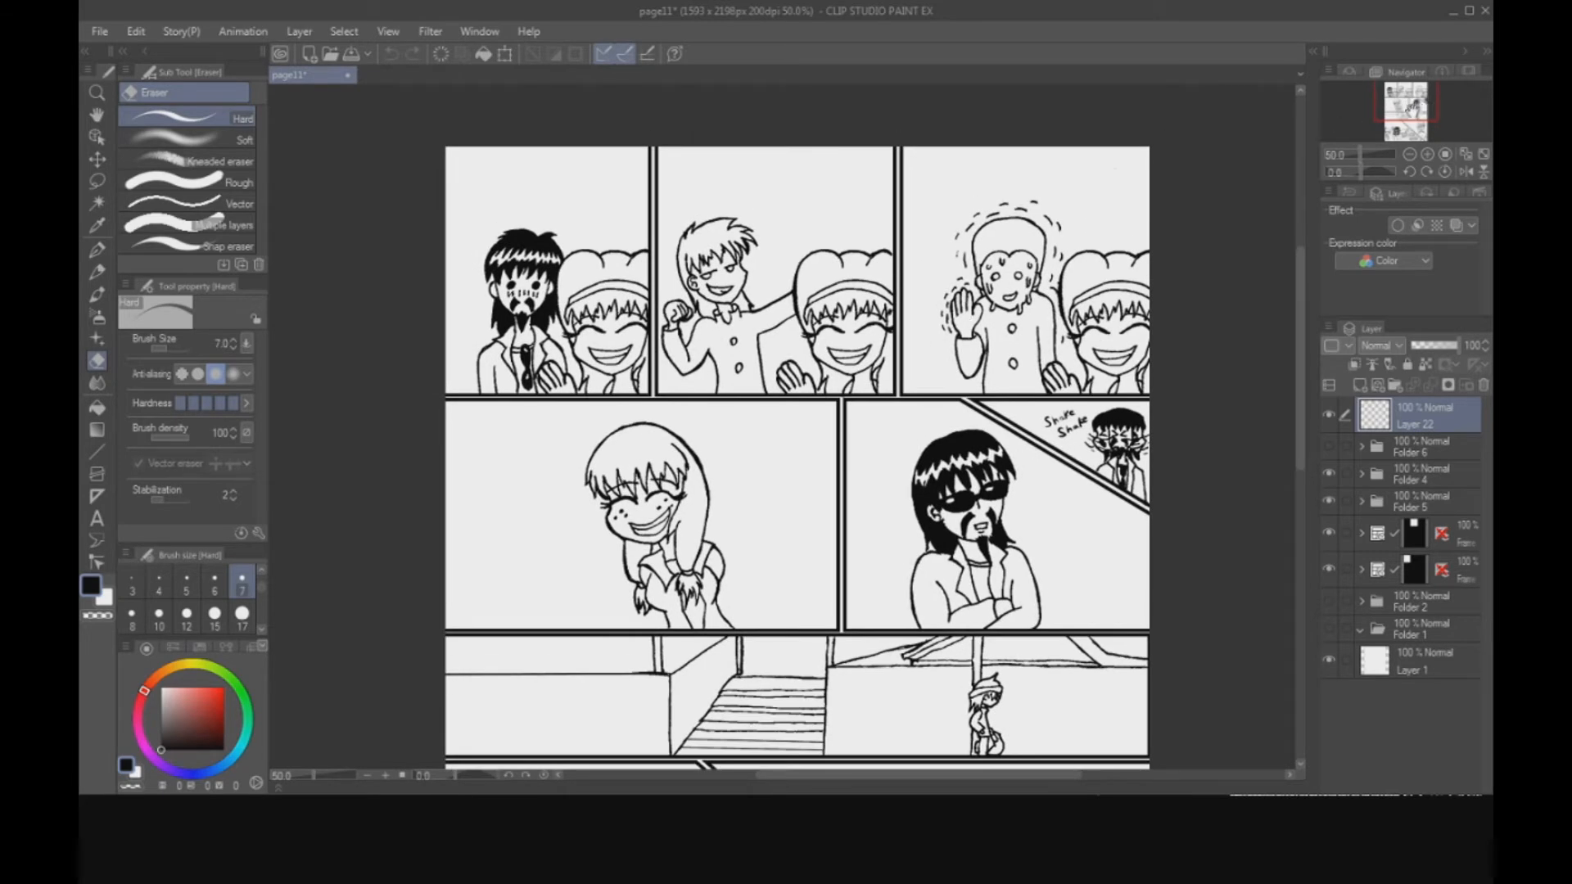
left_click_drag(1404, 113, 1405, 116)
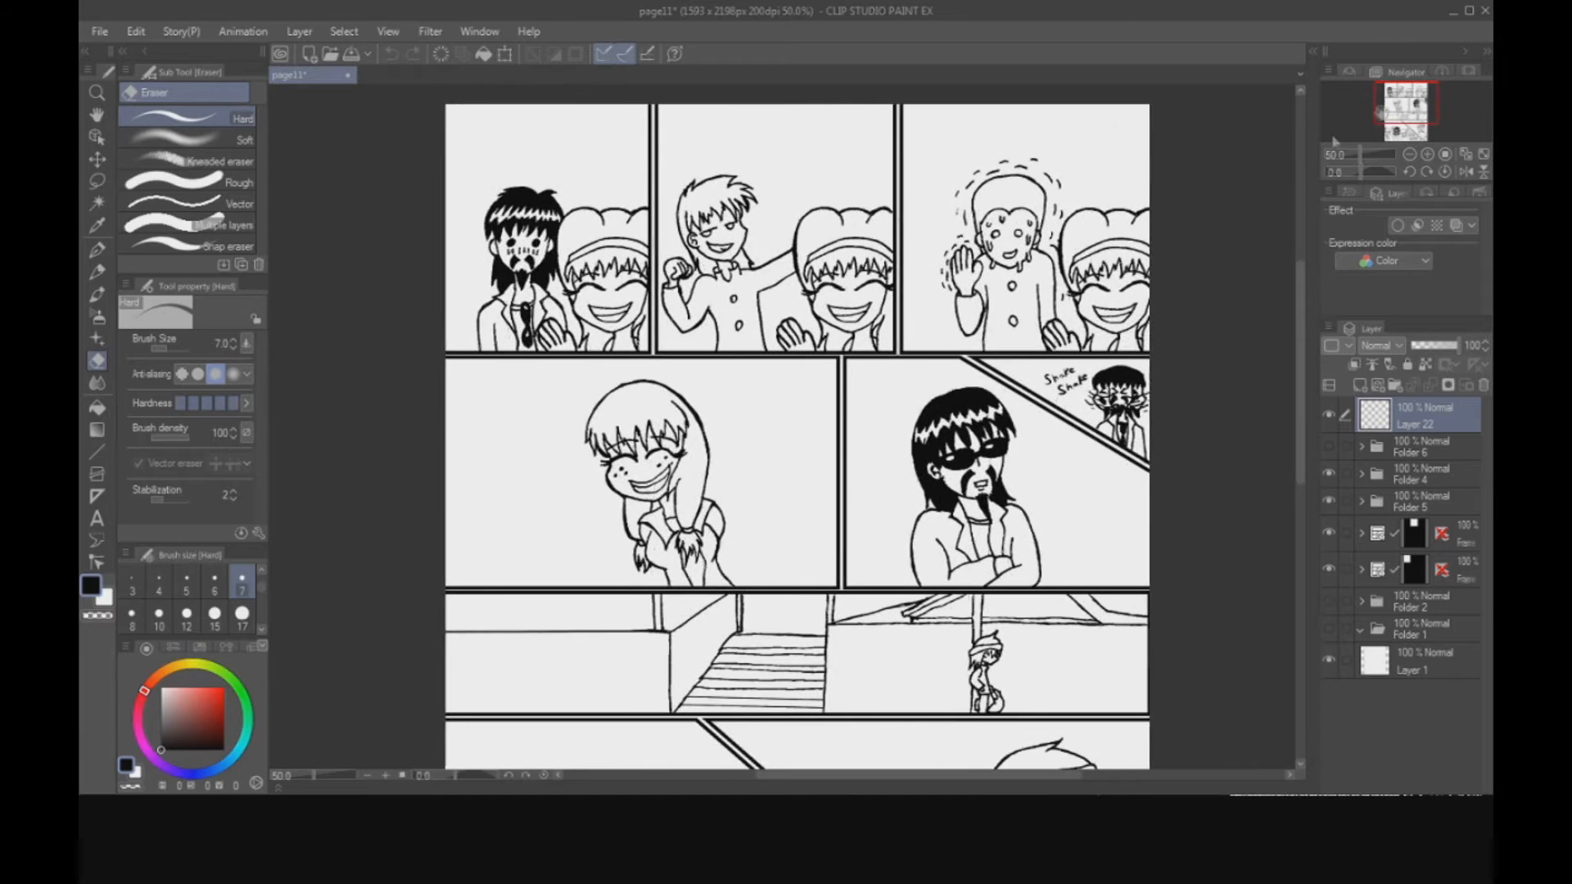
Examine the stairway panel and the crowd and ROCK headband panels, and compare them with the rest of the page.
left_click_drag(1404, 94, 1395, 118)
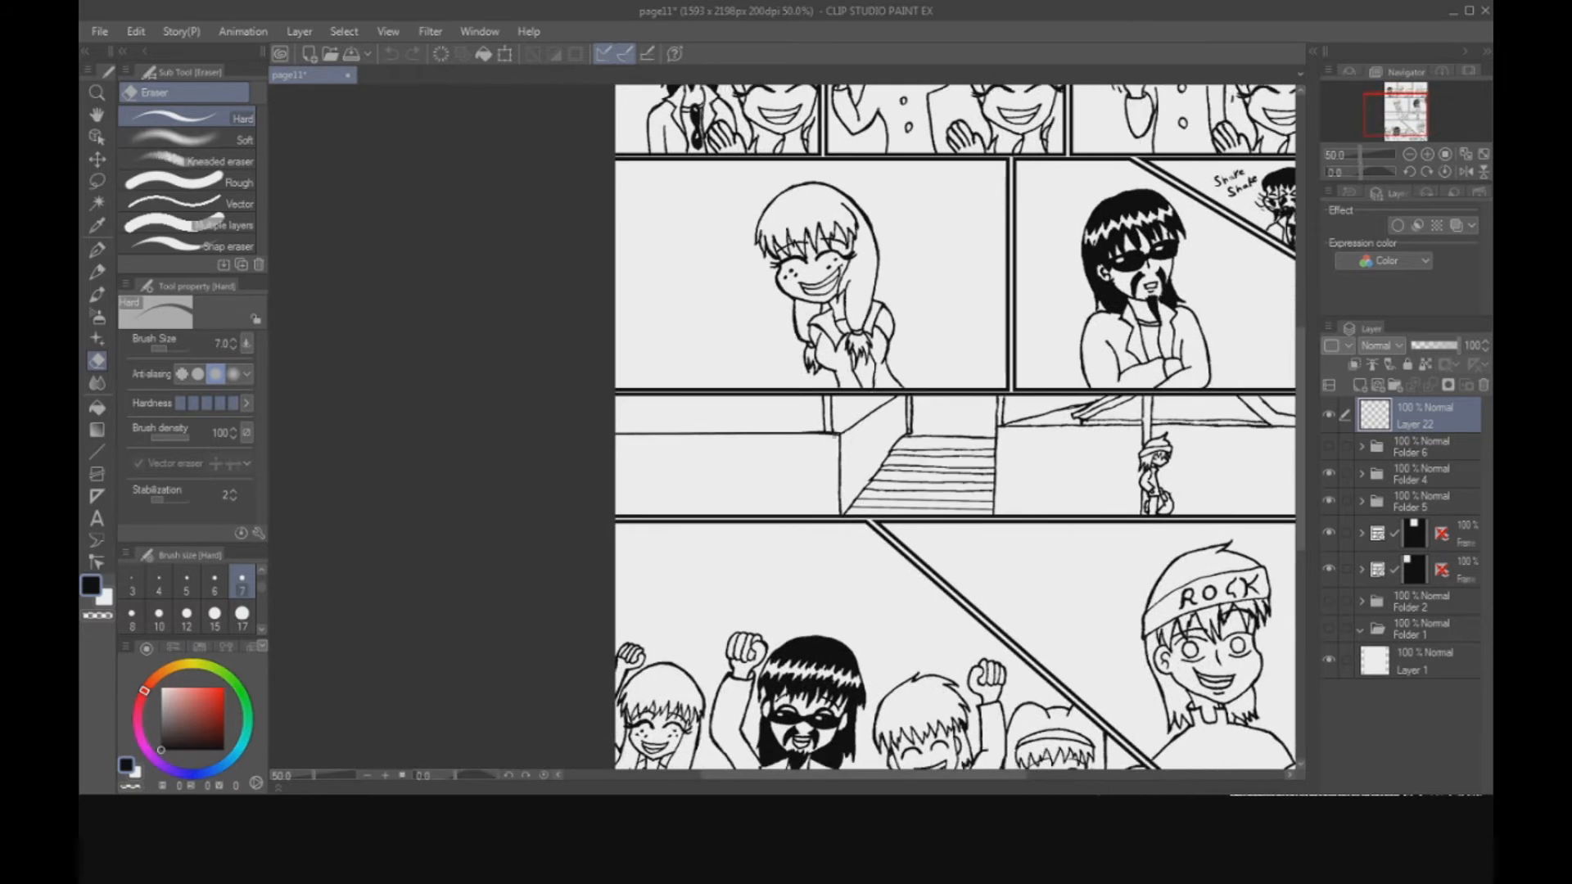
key("ctrl+equal")
key("ctrl+equal")
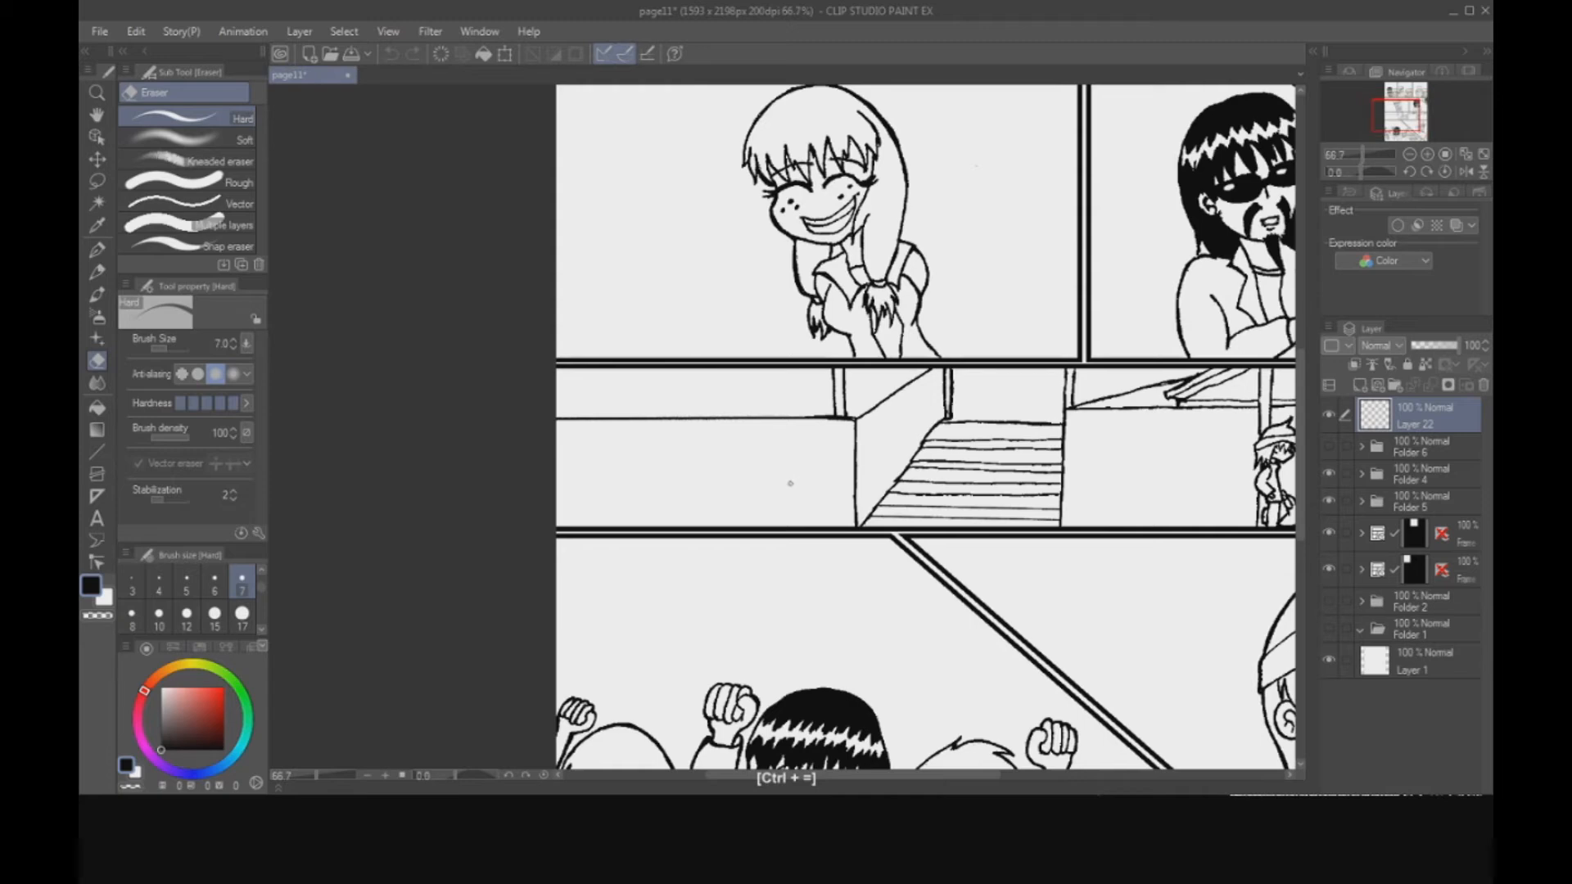
mouse_move(1398, 144)
left_mouse_down()
mouse_move(1382, 106)
mouse_move(1400, 113)
left_mouse_up()
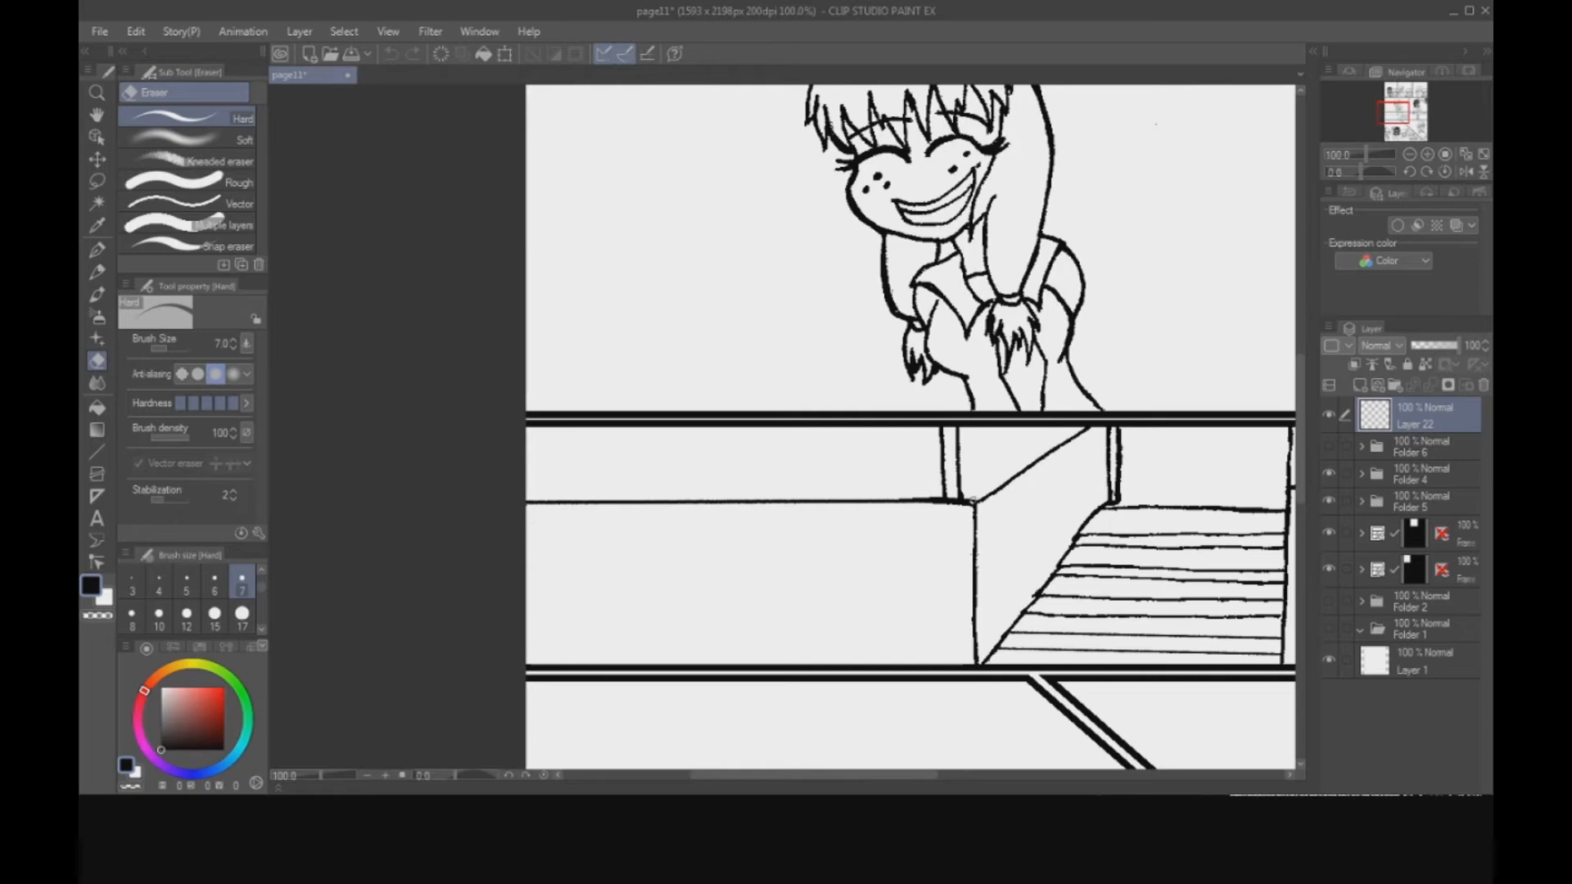
left_click_drag(1393, 111, 1415, 135)
left_click(1409, 155)
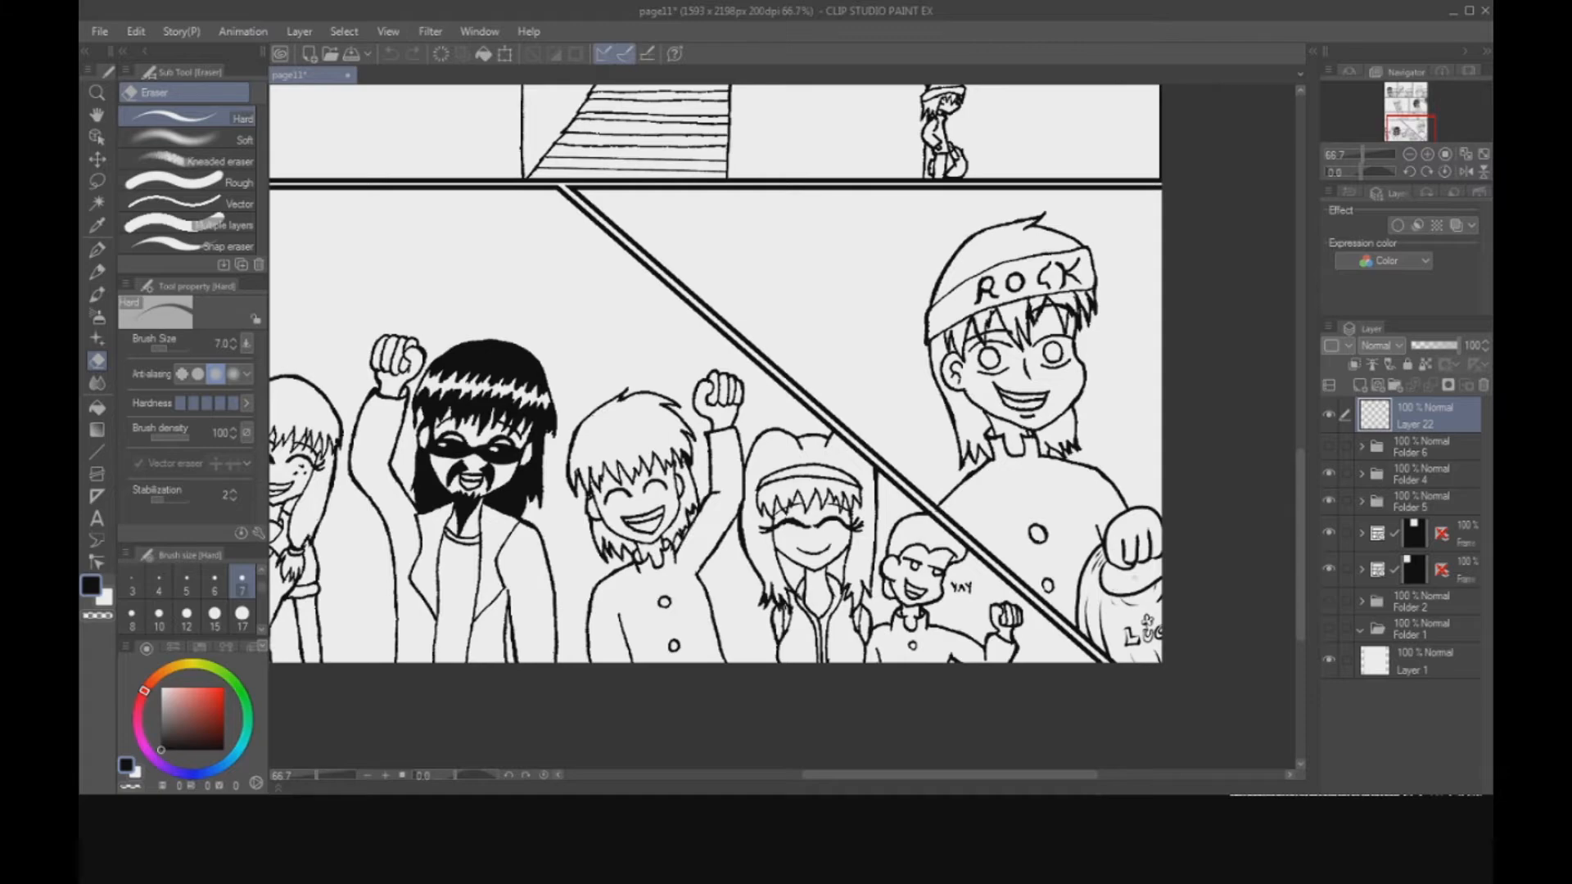
left_click_drag(1409, 135, 1412, 129)
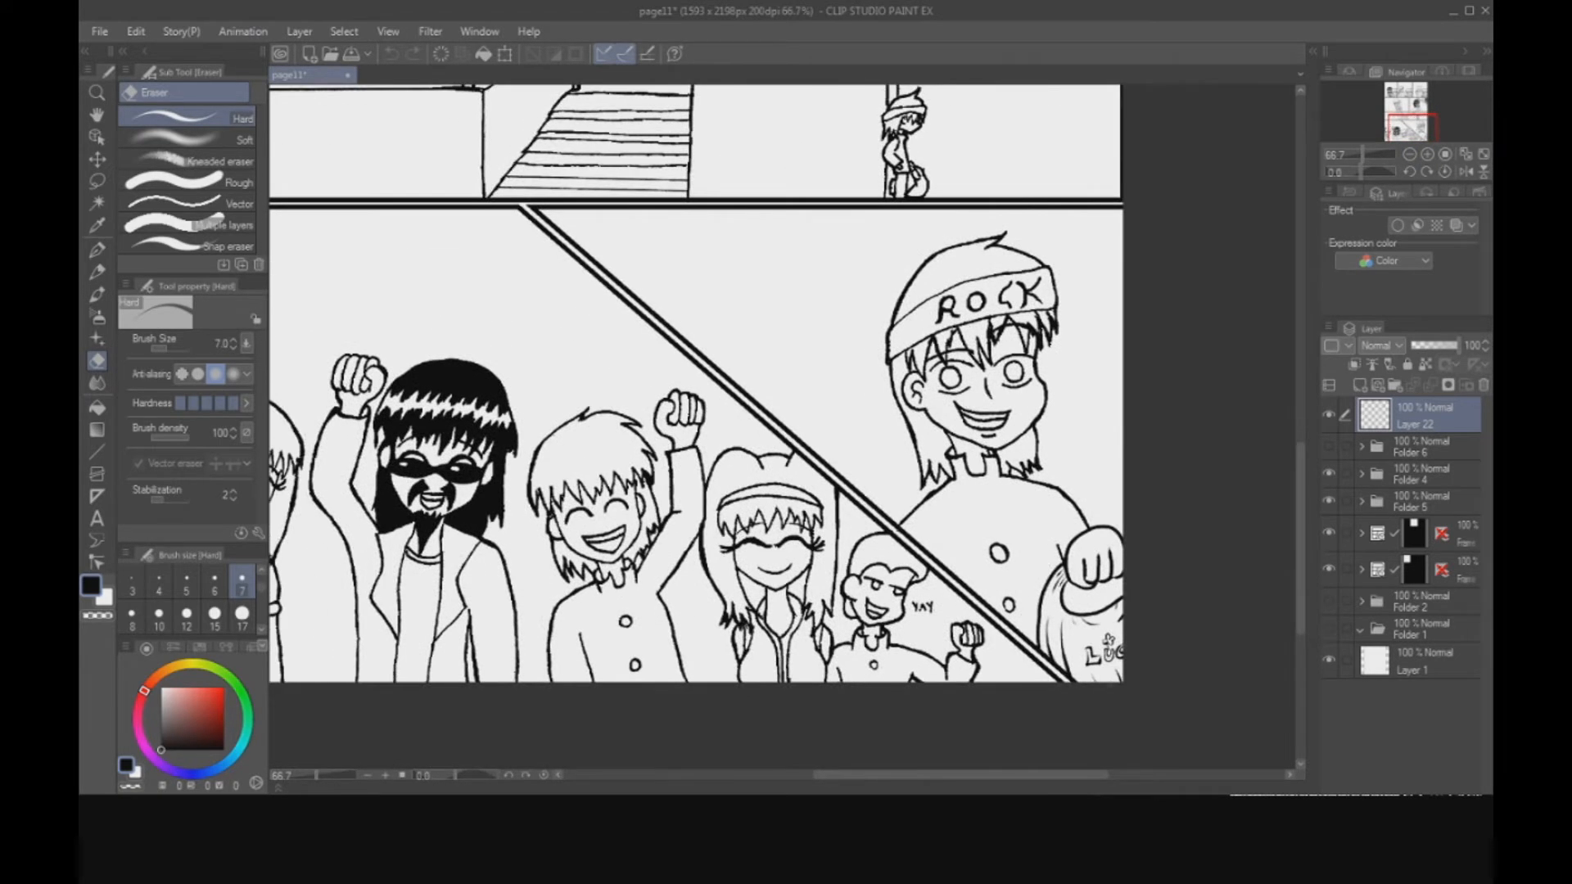
scroll(1412, 128, "down", 3)
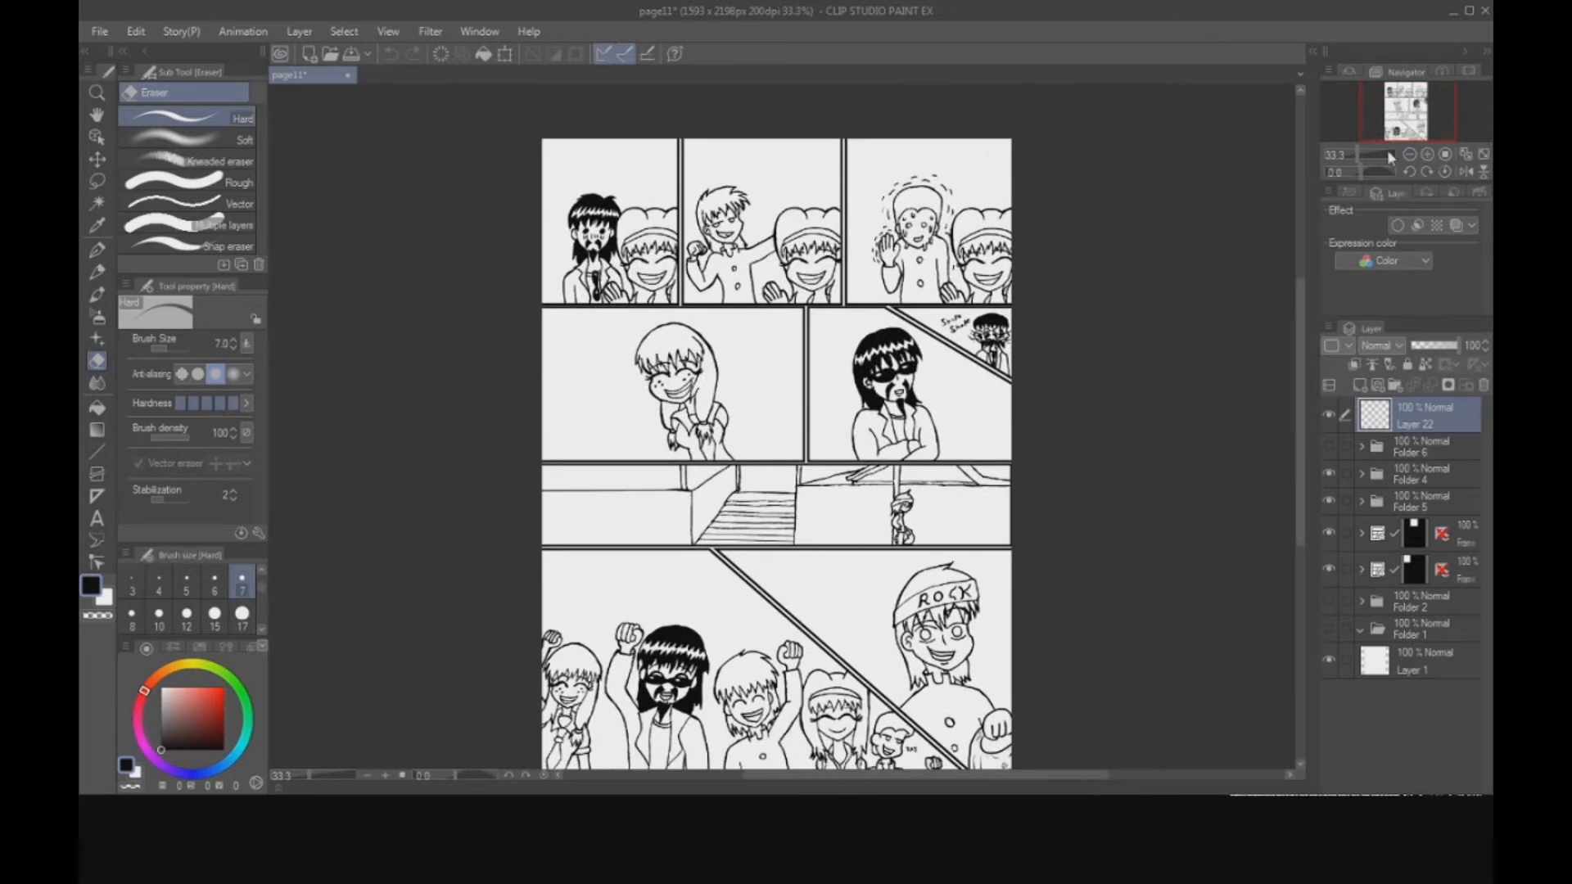
left_click(1428, 154)
left_click(1428, 155)
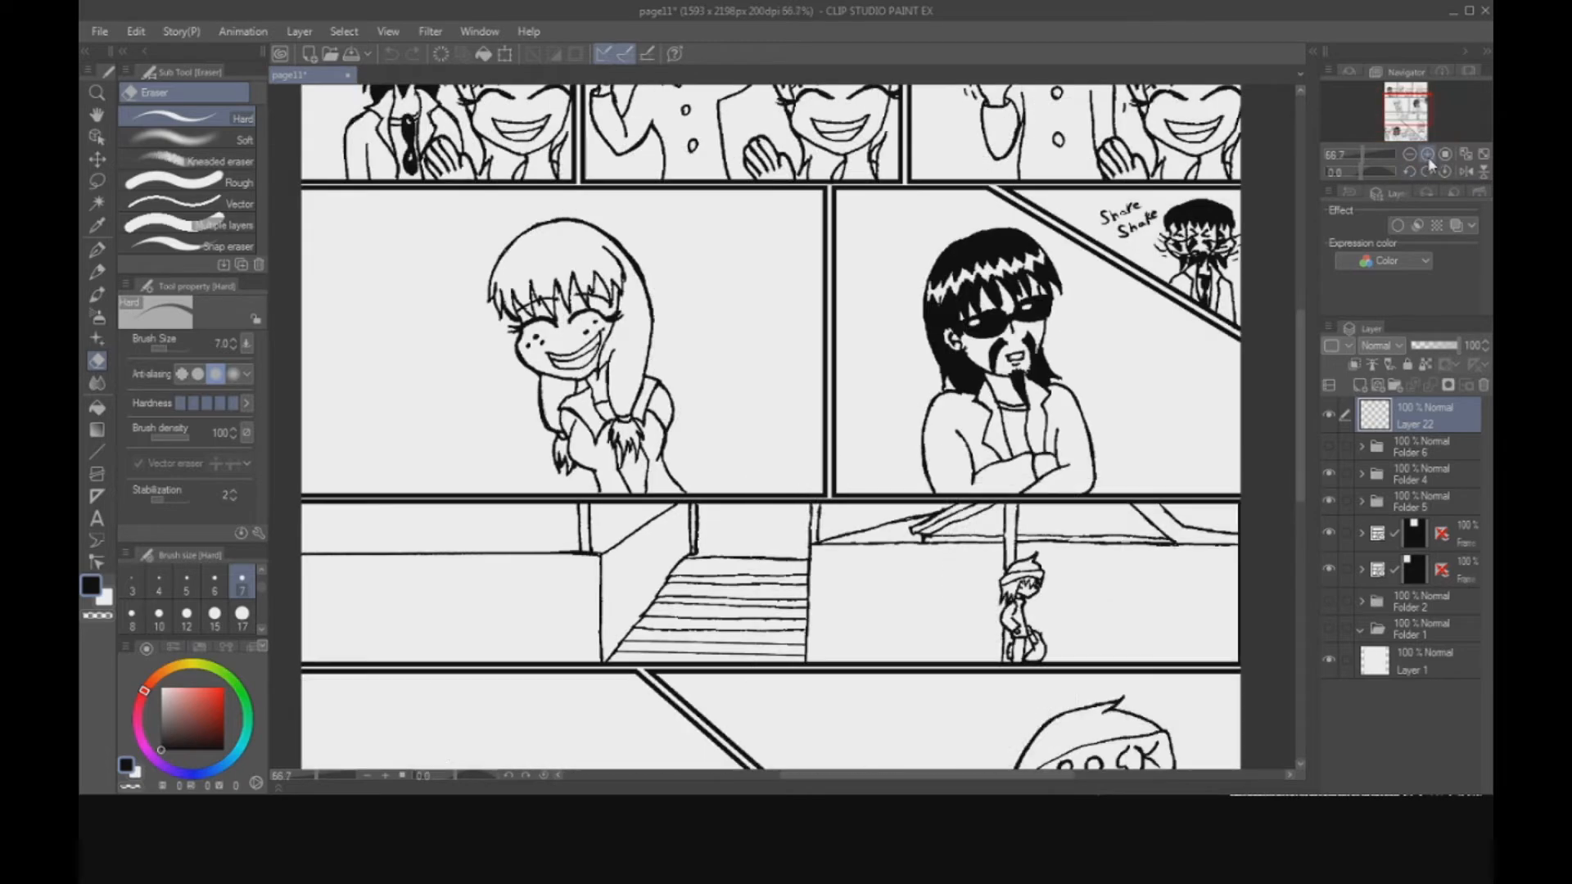
left_click(1427, 155)
left_click_drag(1417, 108, 1422, 96)
left_click(1409, 155)
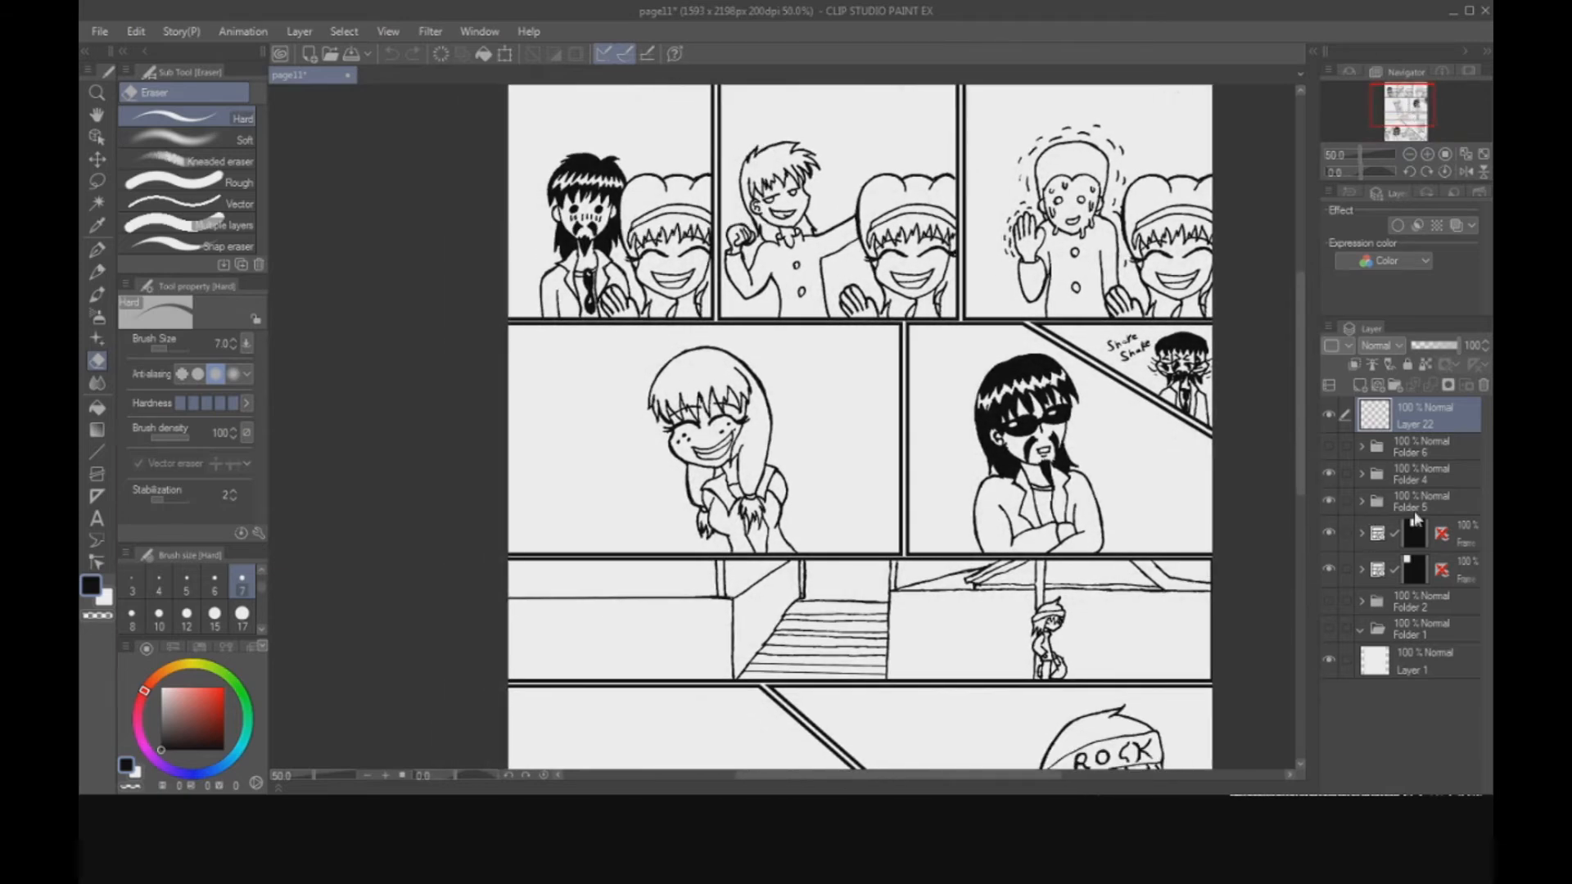
Toggle Folder 6's visibility, and show Folder 2 briefly to preview the page's grey shading before hiding it again.
left_click(1327, 446)
left_click(1327, 446)
left_click(1327, 601)
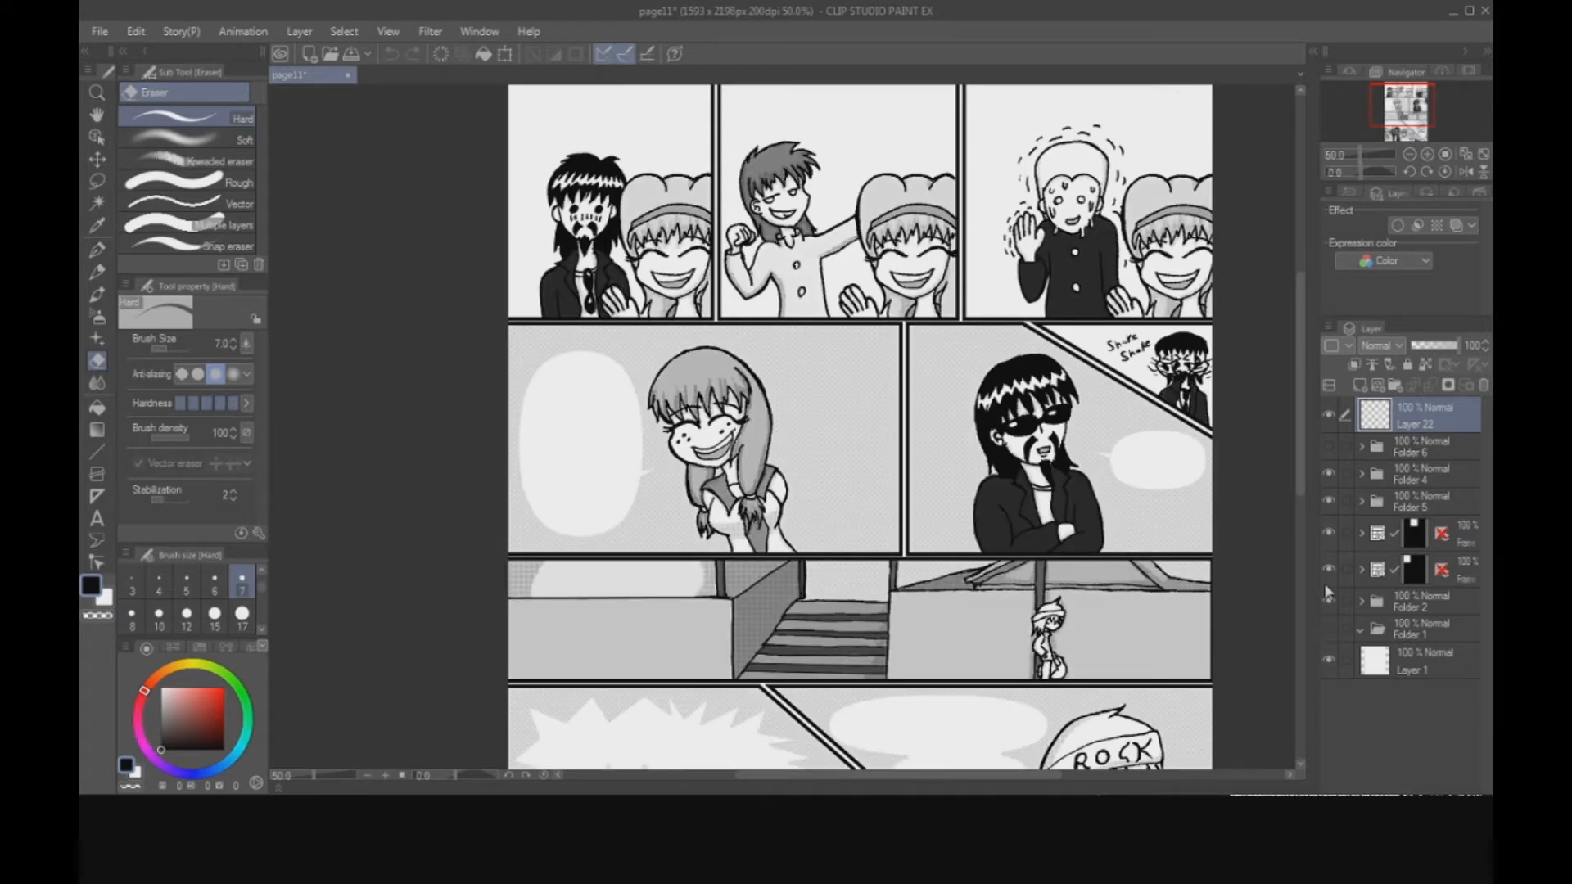
mouse_move(1401, 88)
left_mouse_down()
mouse_move(1396, 131)
mouse_move(1397, 109)
left_mouse_up()
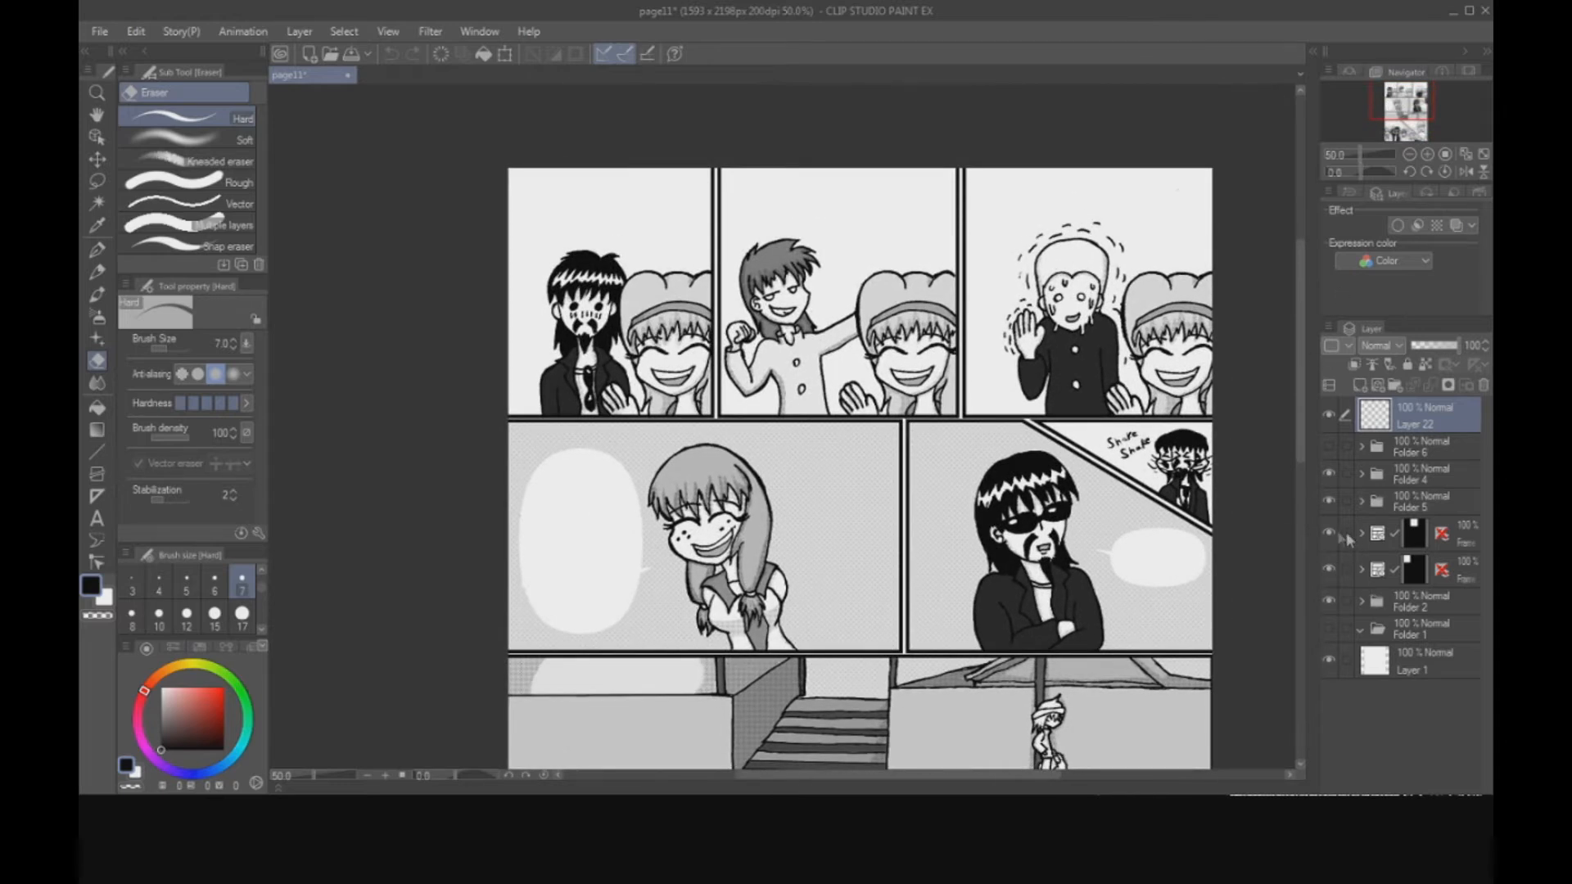
left_click(1329, 602)
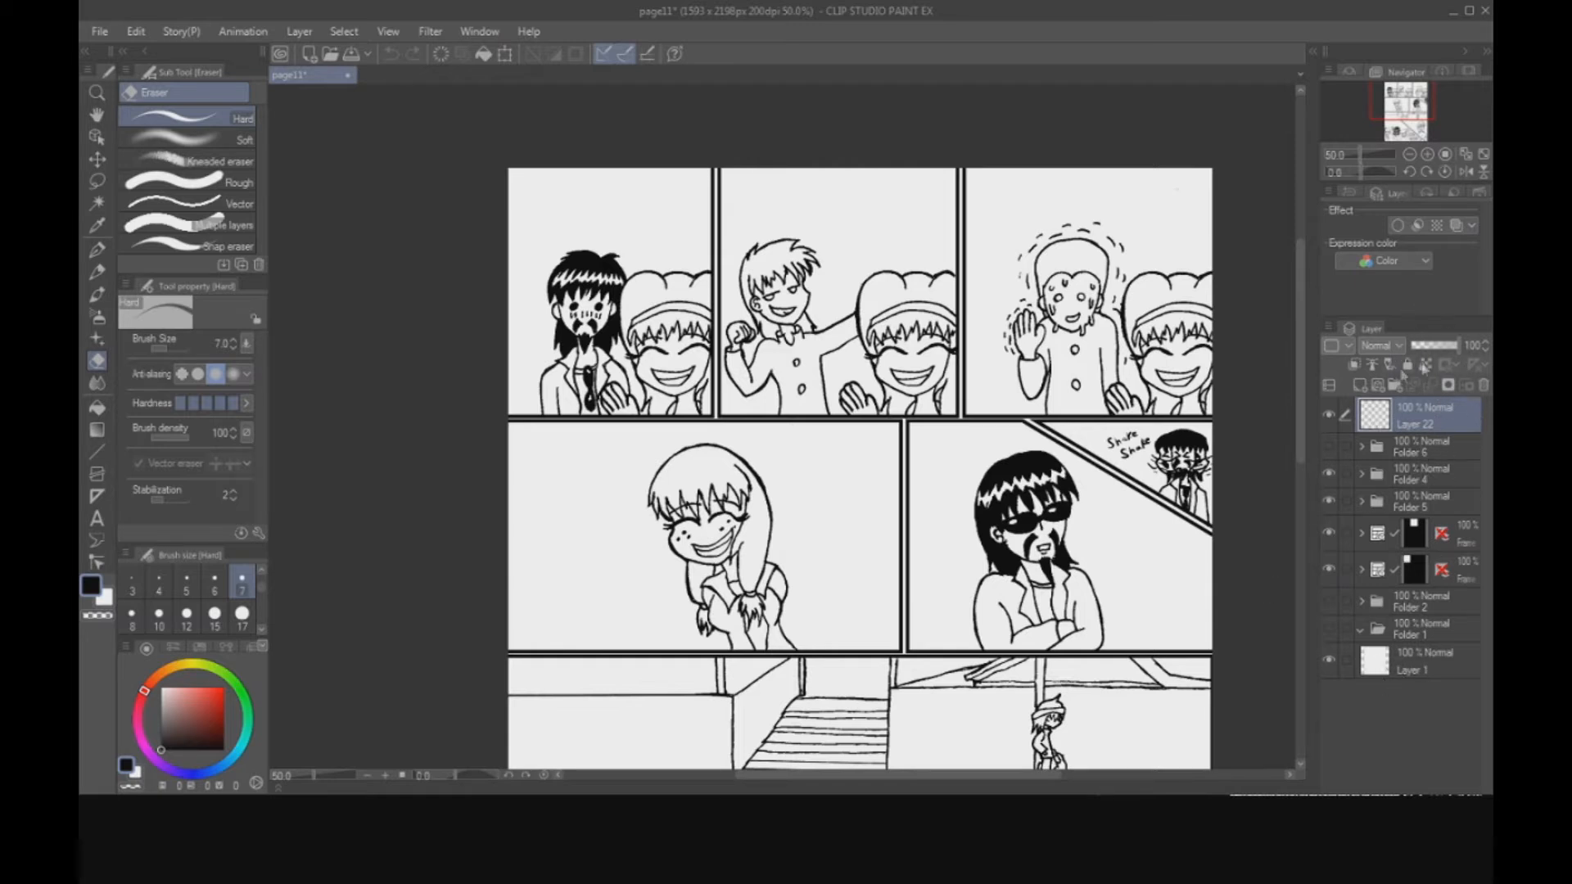
Create a folder named "sdfsdf 7" directly above Layer 1 and add a new raster layer inside it.
left_click(1412, 660)
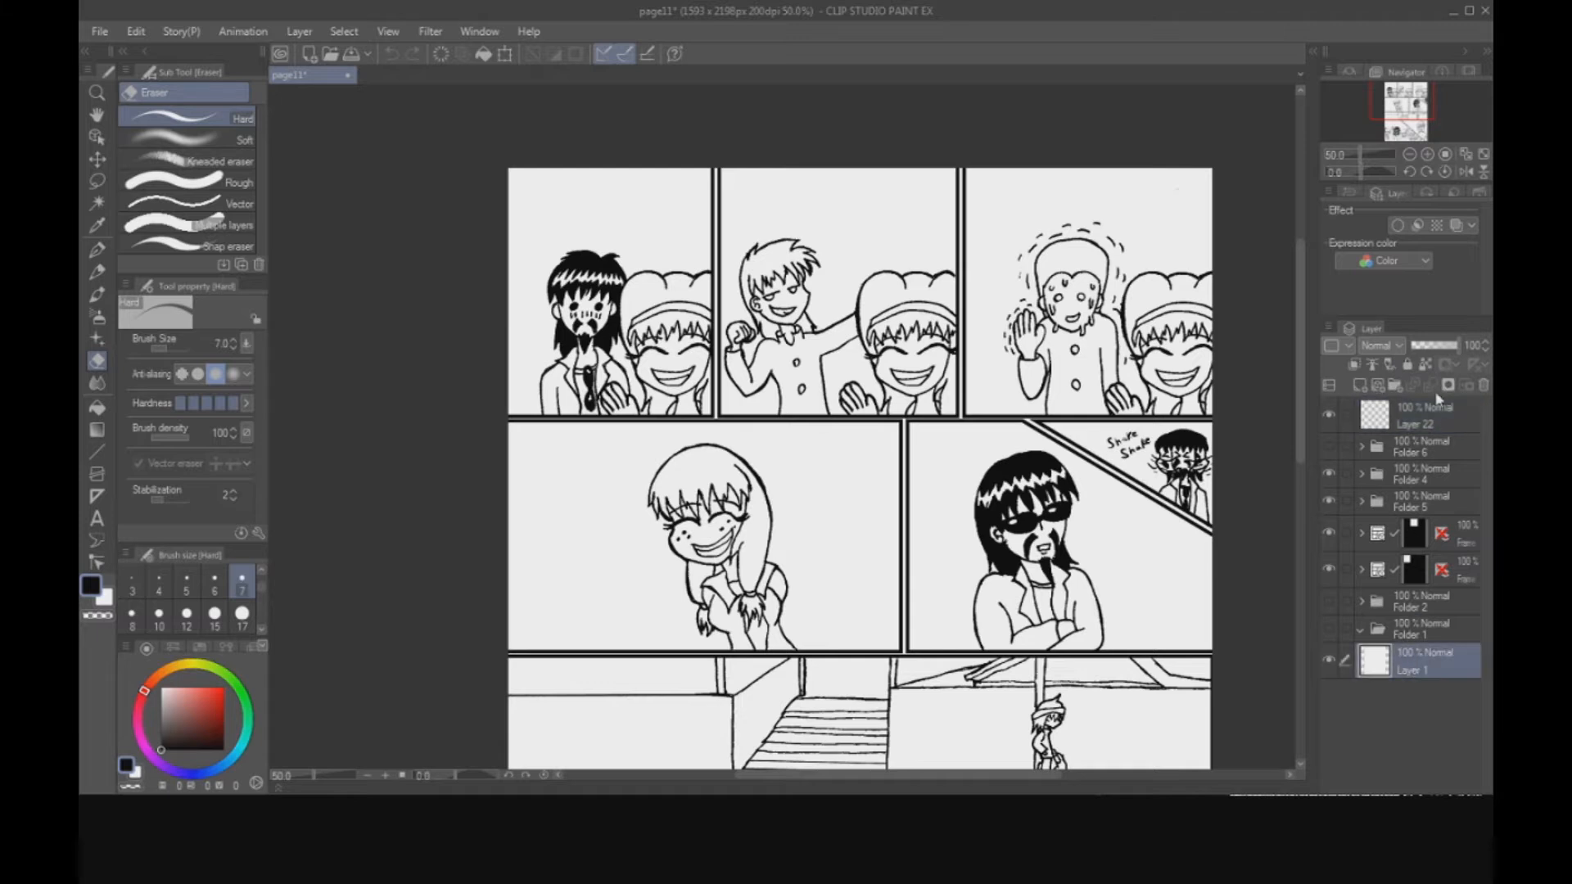
left_click(1396, 387)
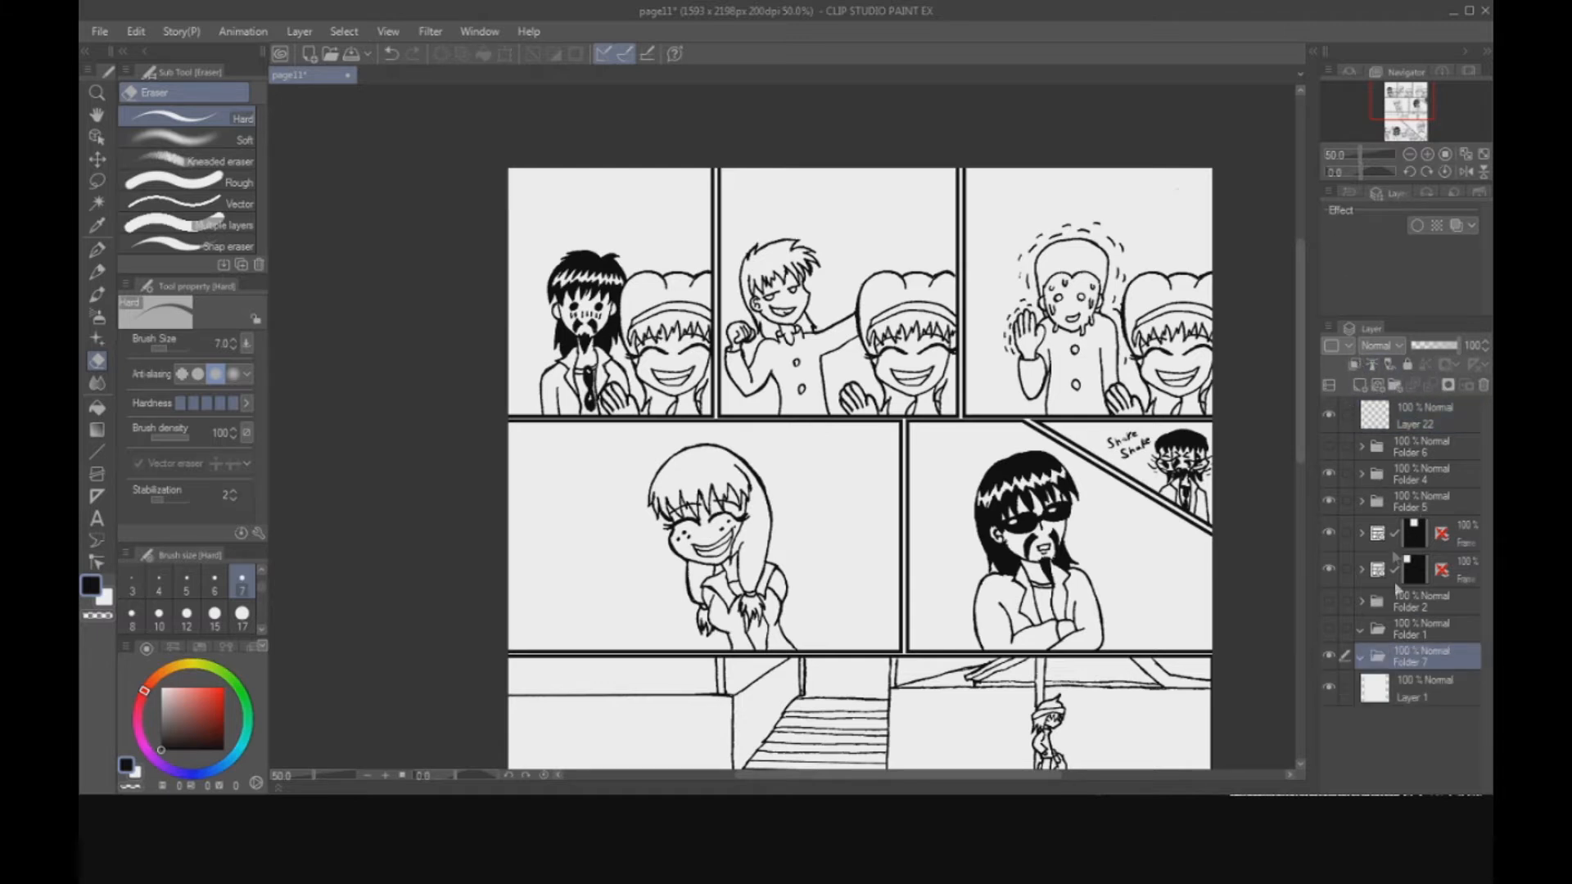
double_click(1417, 658)
type("sdfsdf")
key("Return")
left_click(1361, 386)
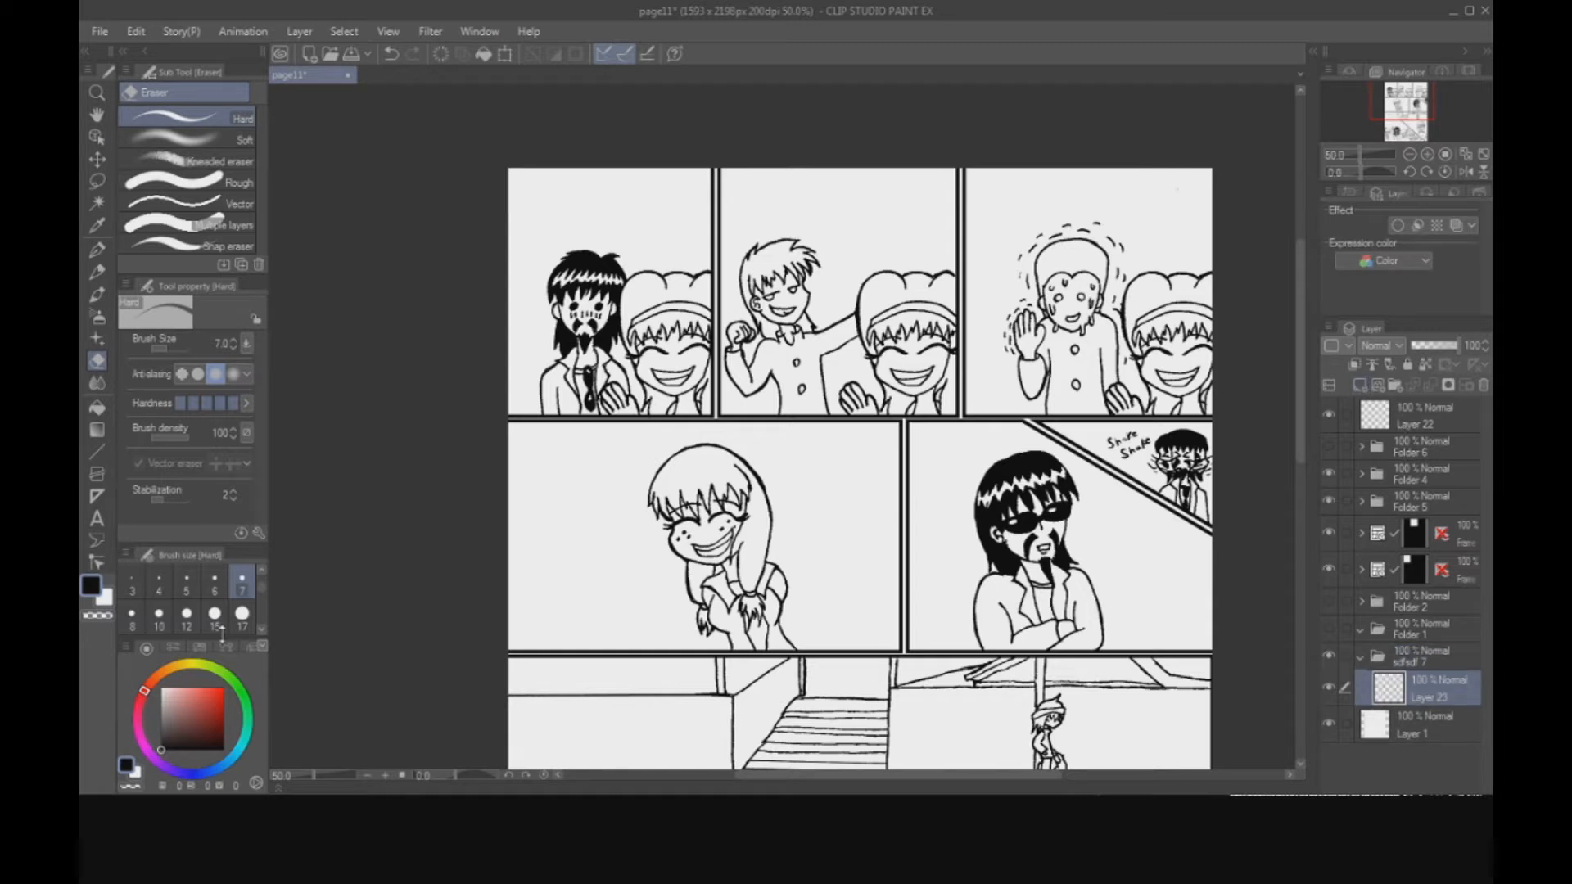
Set the drawing colour to a light grey for shading the waving character in the top row's middle panel.
mouse_move(177, 704)
left_mouse_down()
mouse_move(165, 683)
mouse_move(160, 714)
mouse_move(165, 697)
left_mouse_up()
key("ctrl+equal")
key("ctrl+equal")
key("ctrl+equal")
key("ctrl+equal")
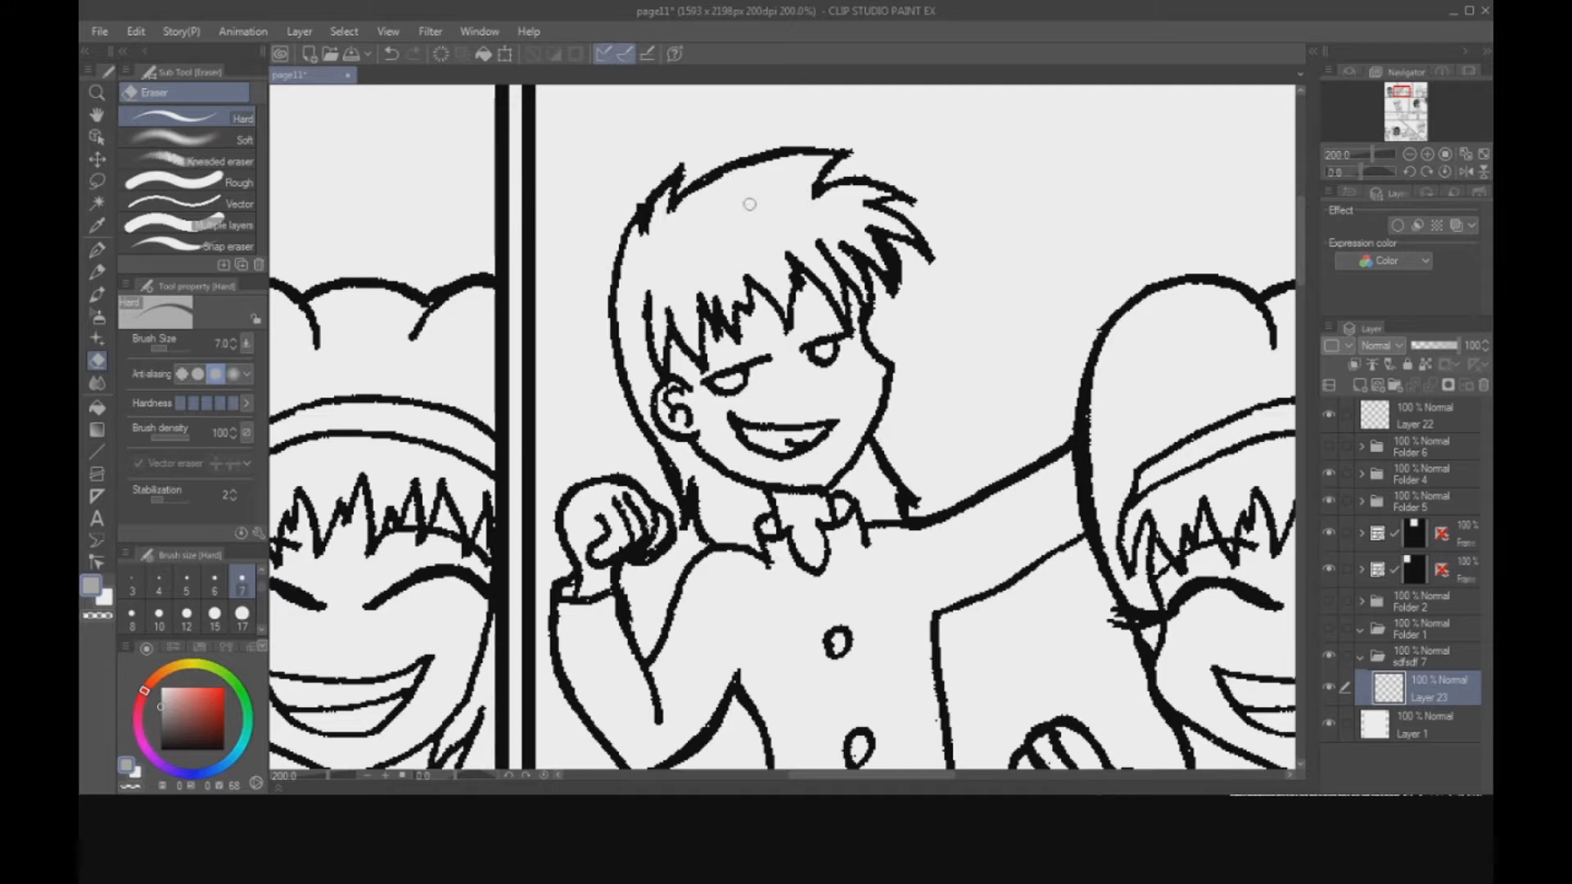
Activate the Auto select tool with the option that refers to all layers.
key("w")
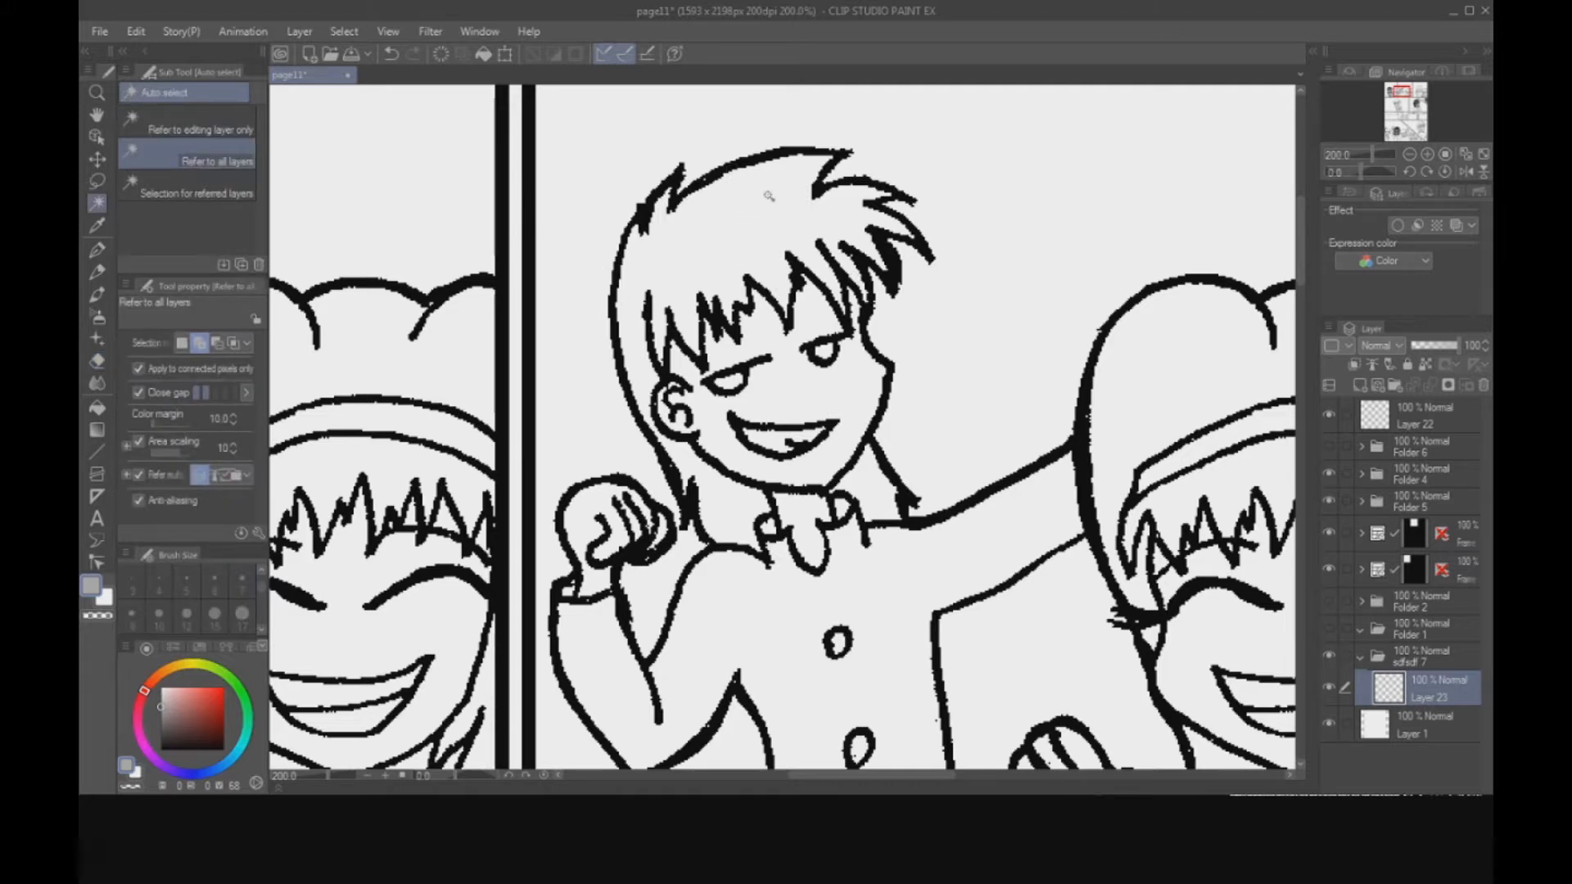
left_click(97, 226)
left_click(97, 181)
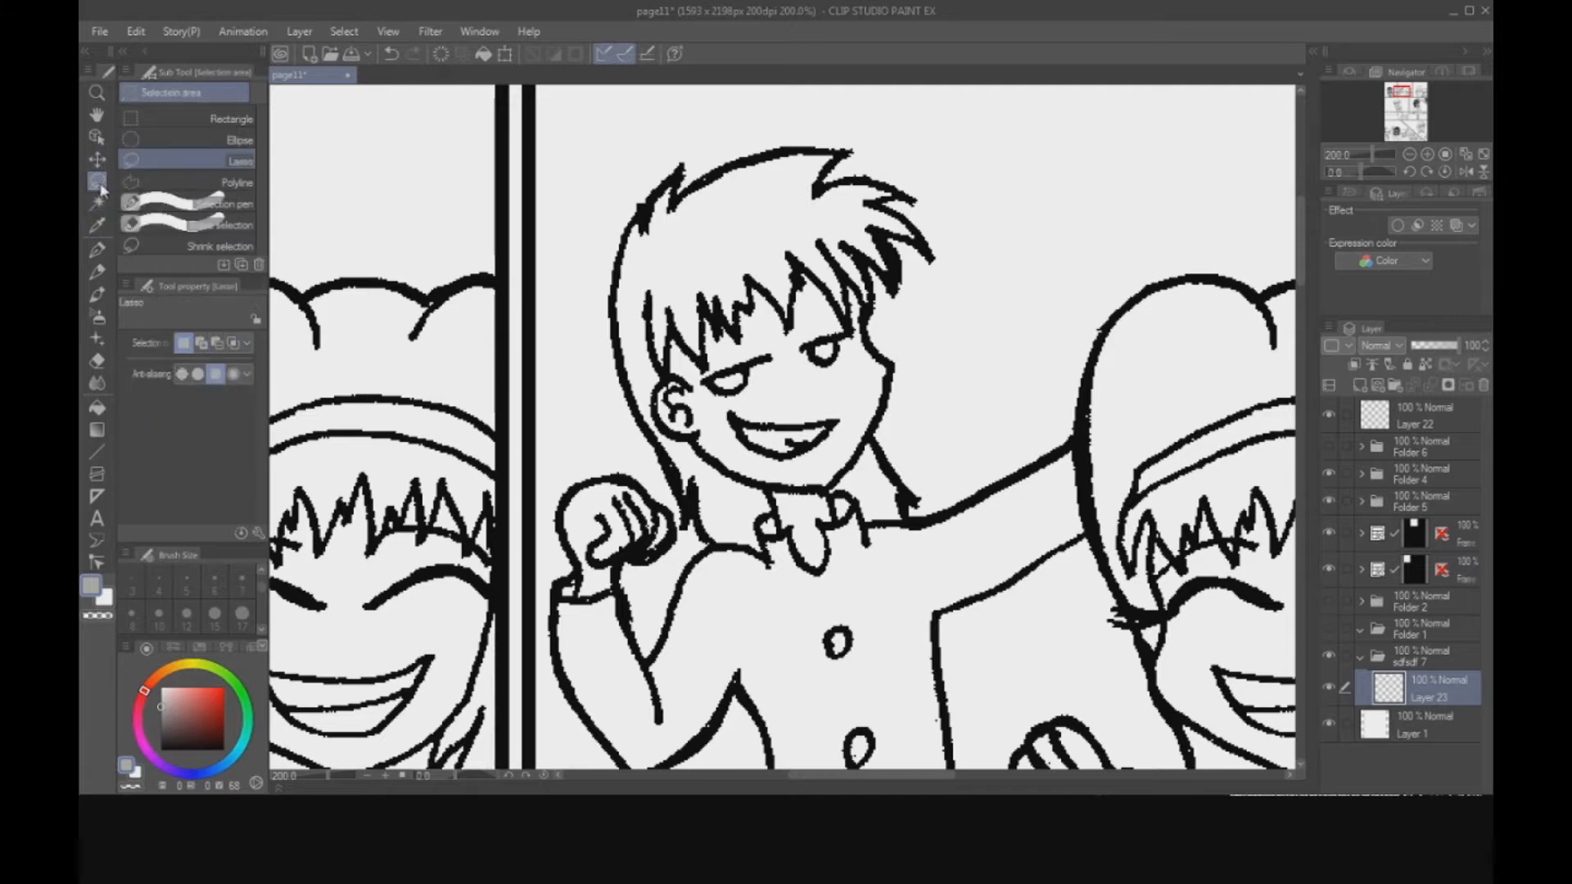
left_click(200, 115)
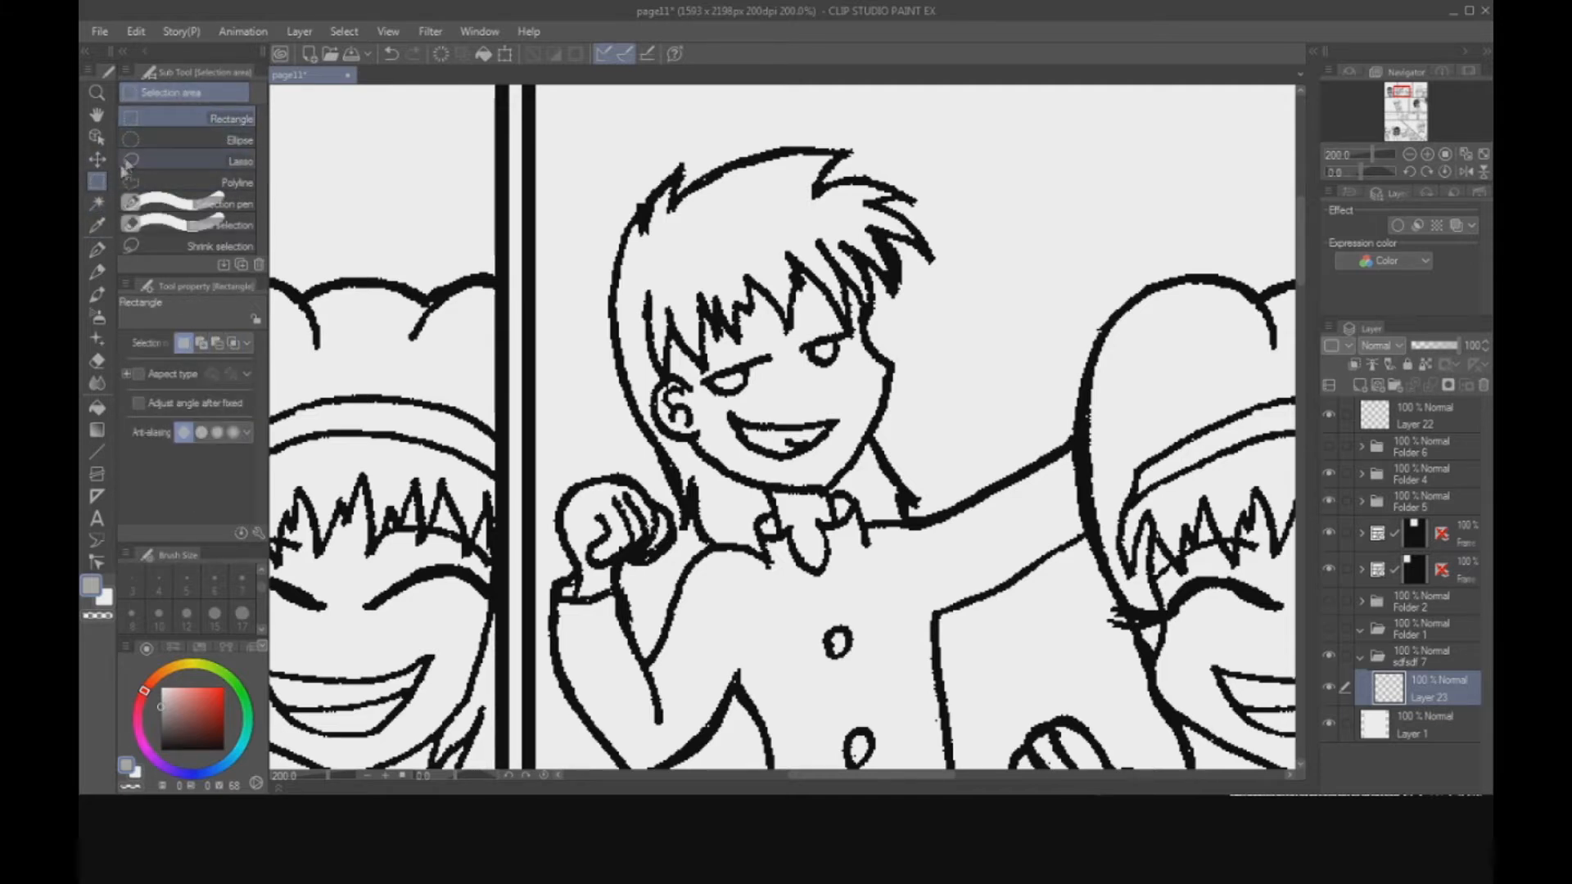
left_click(97, 204)
left_click(201, 154)
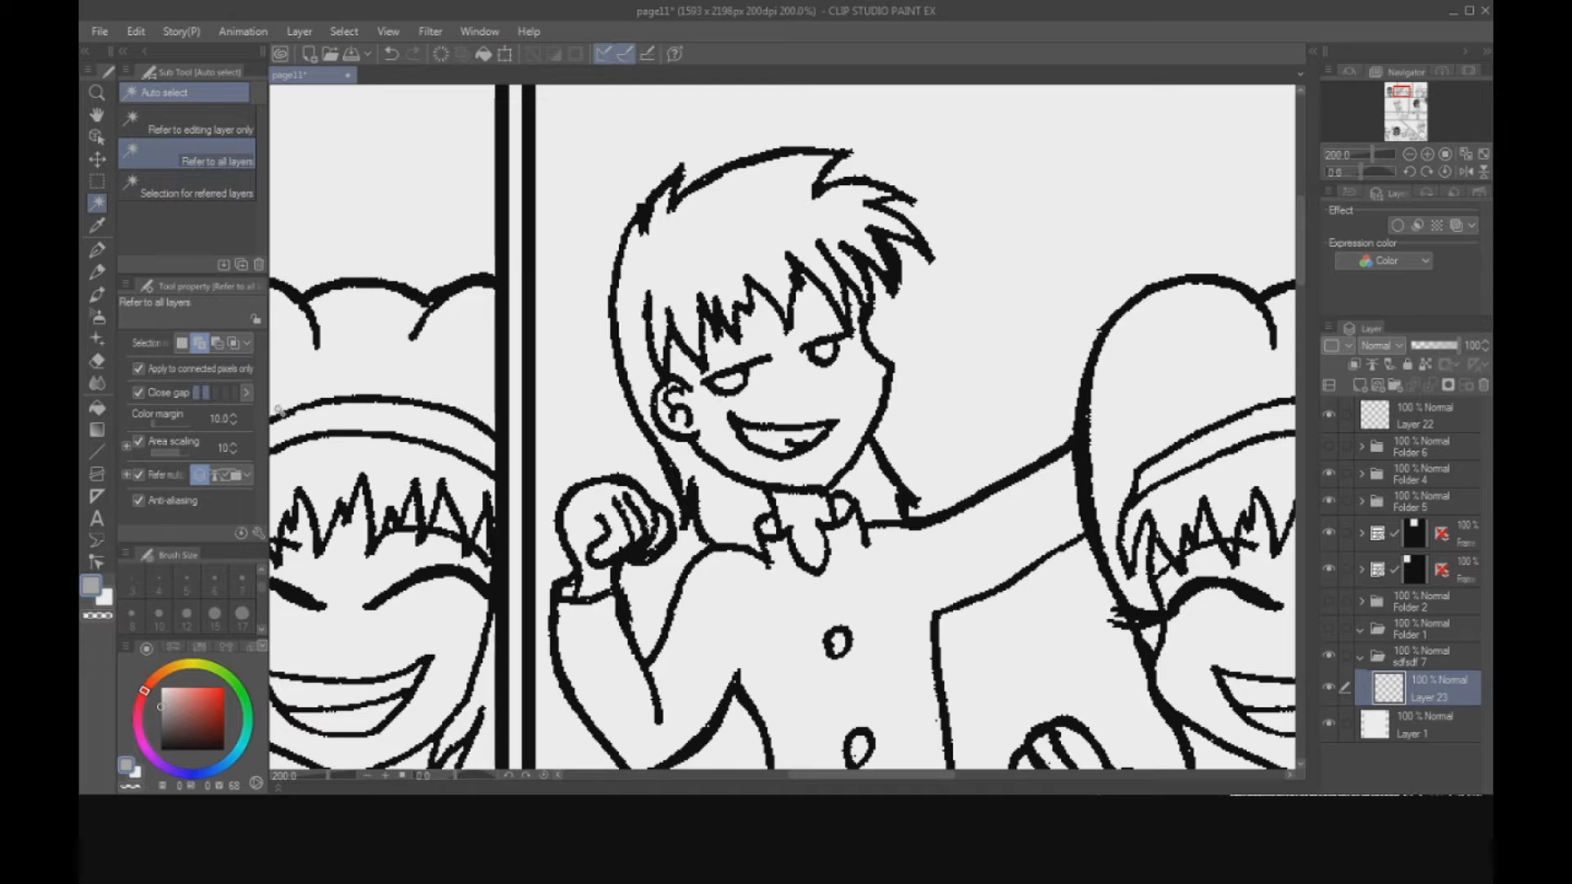
Set Auto select to add to the selection and select the waving character's front hair and the hair behind the neck.
left_click(201, 345)
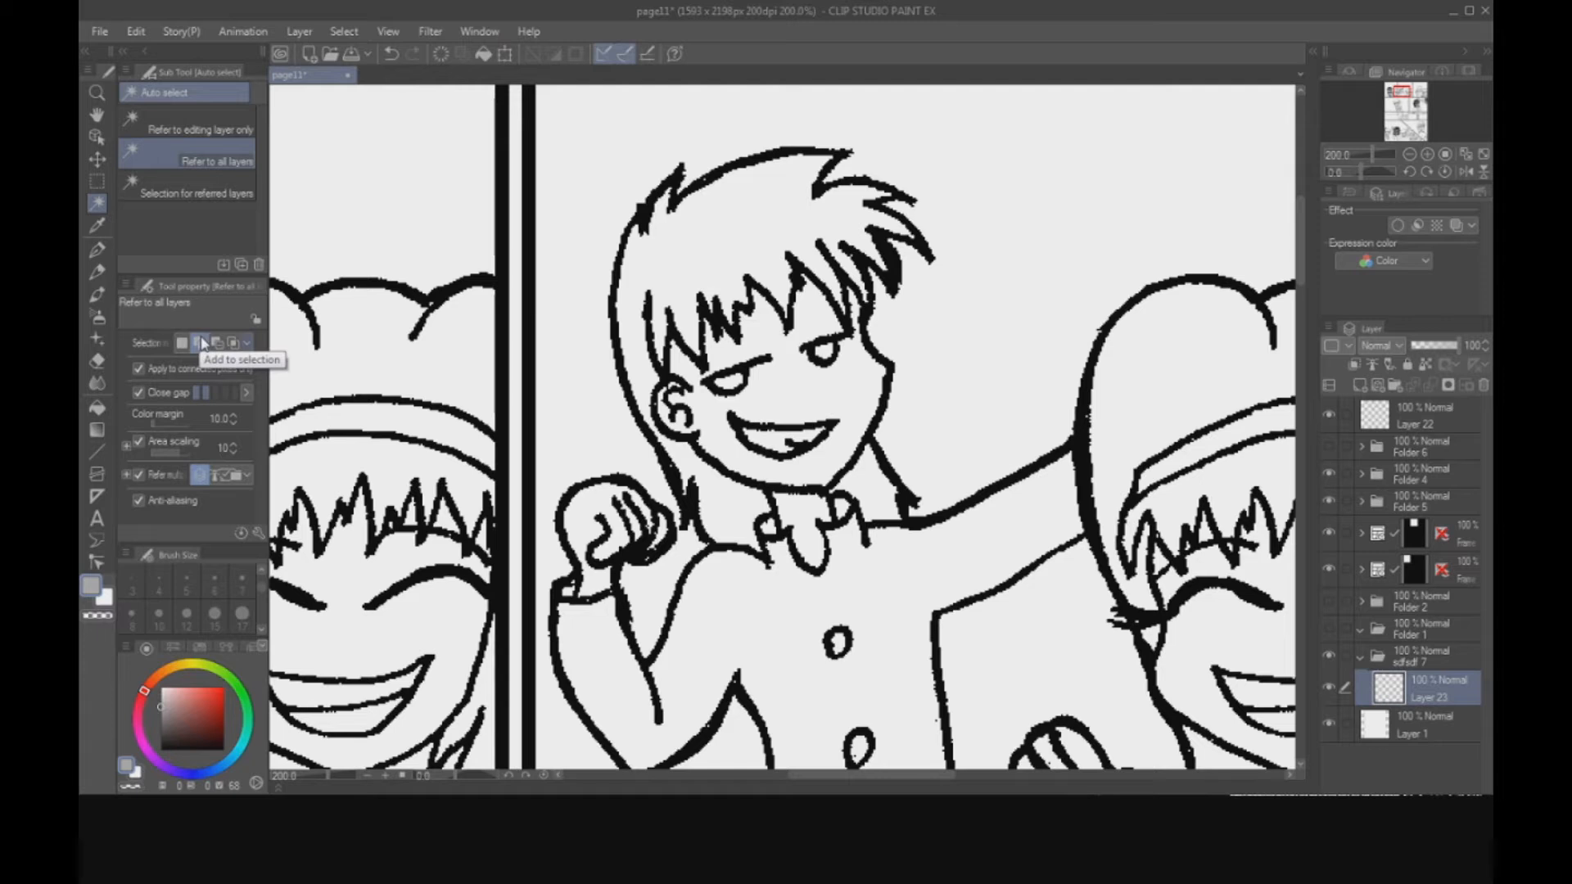
left_click(729, 224)
left_click(789, 627)
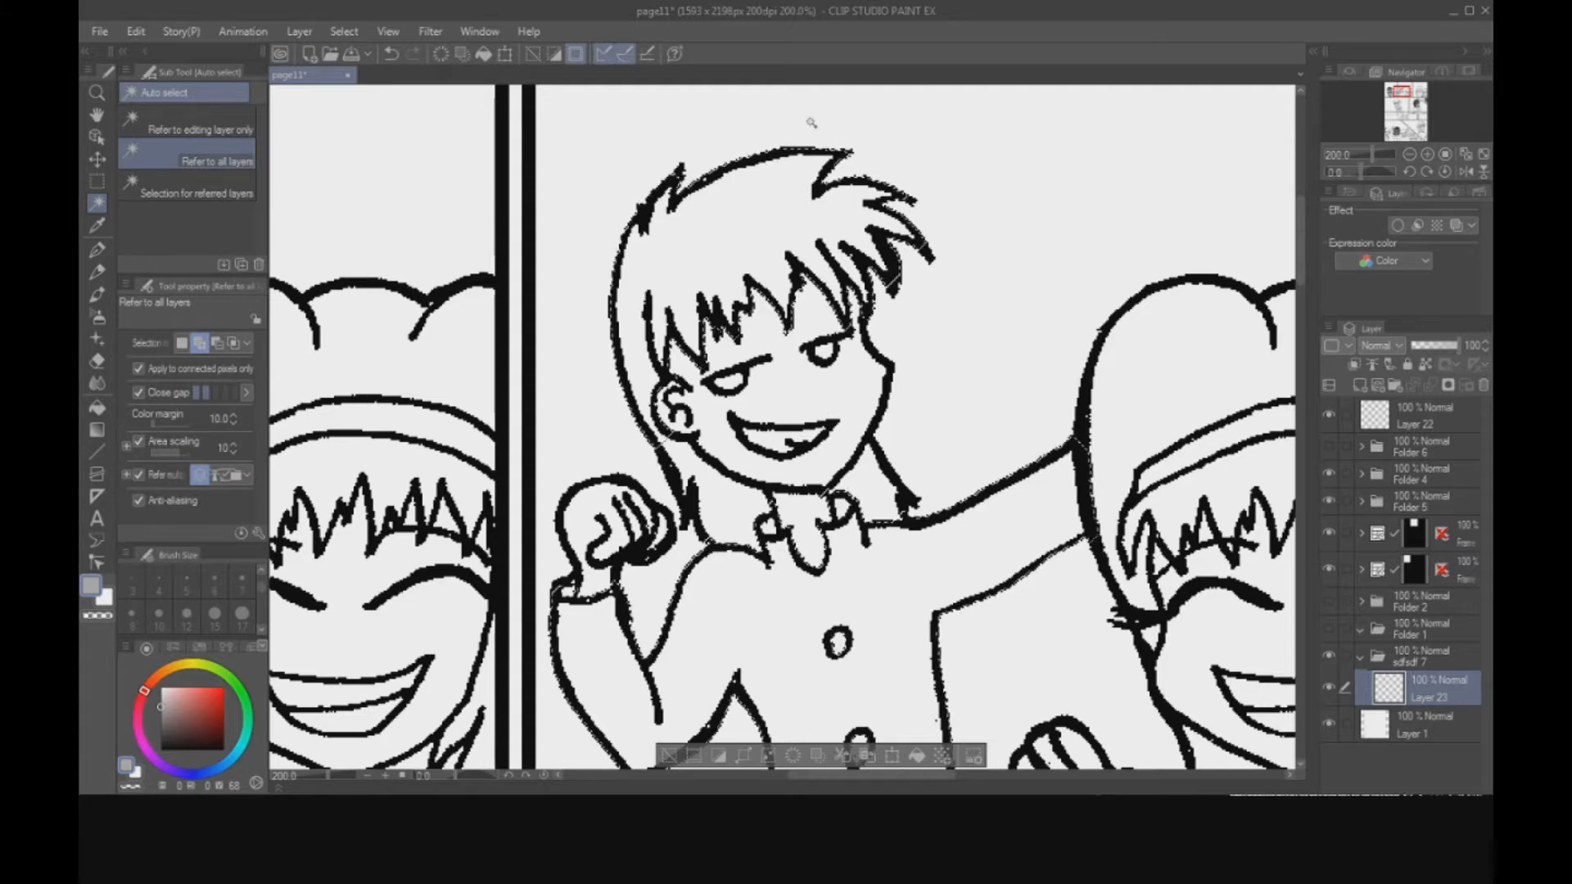
key("ctrl+d")
left_click(800, 334)
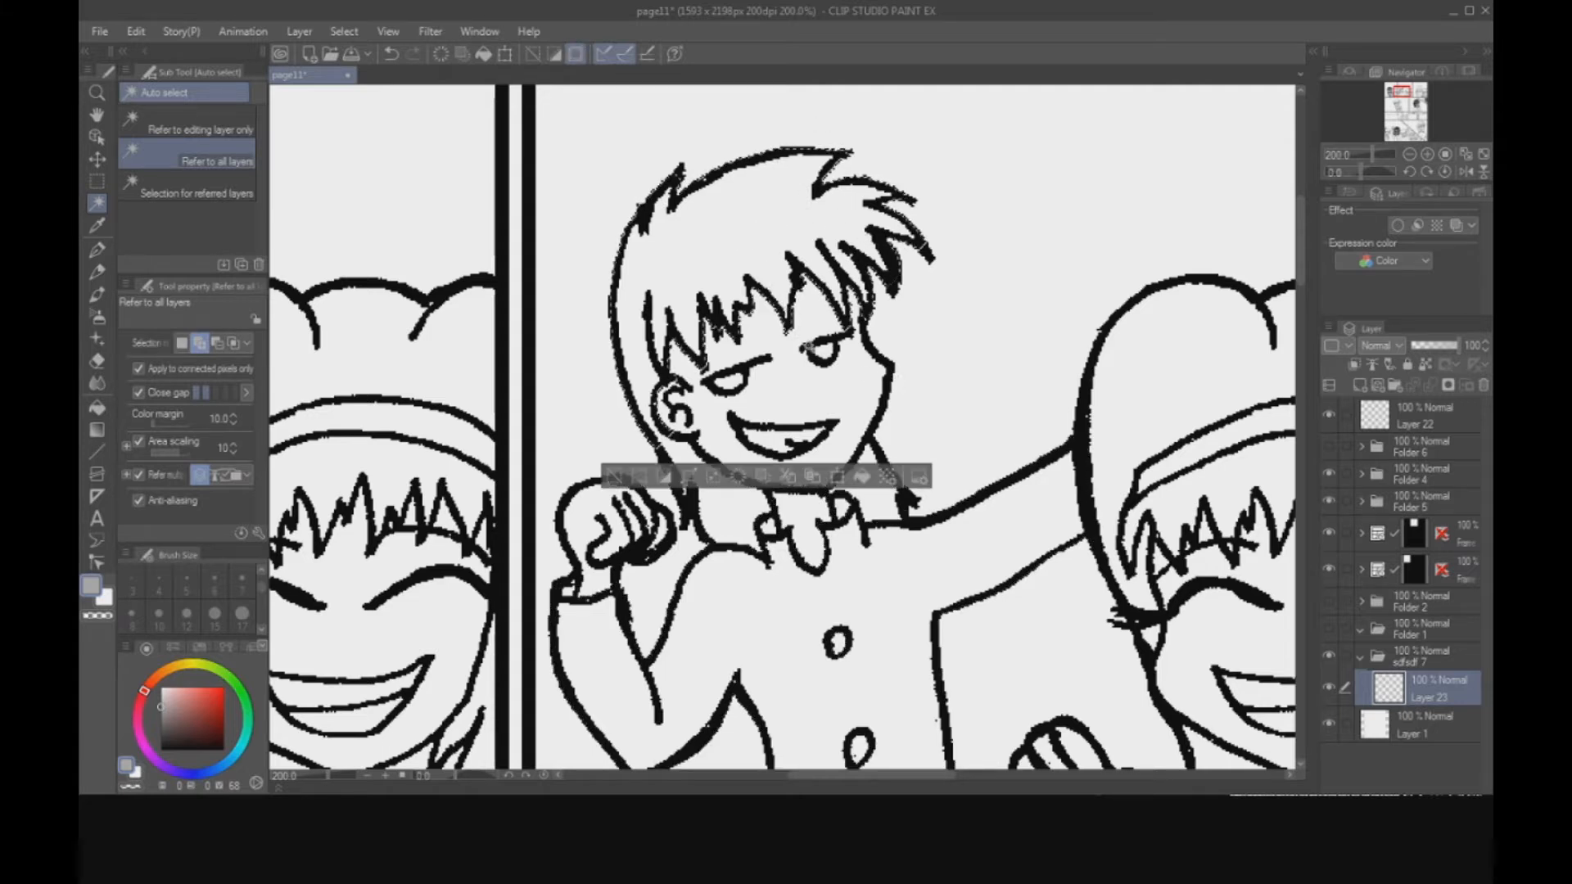
left_click(768, 518)
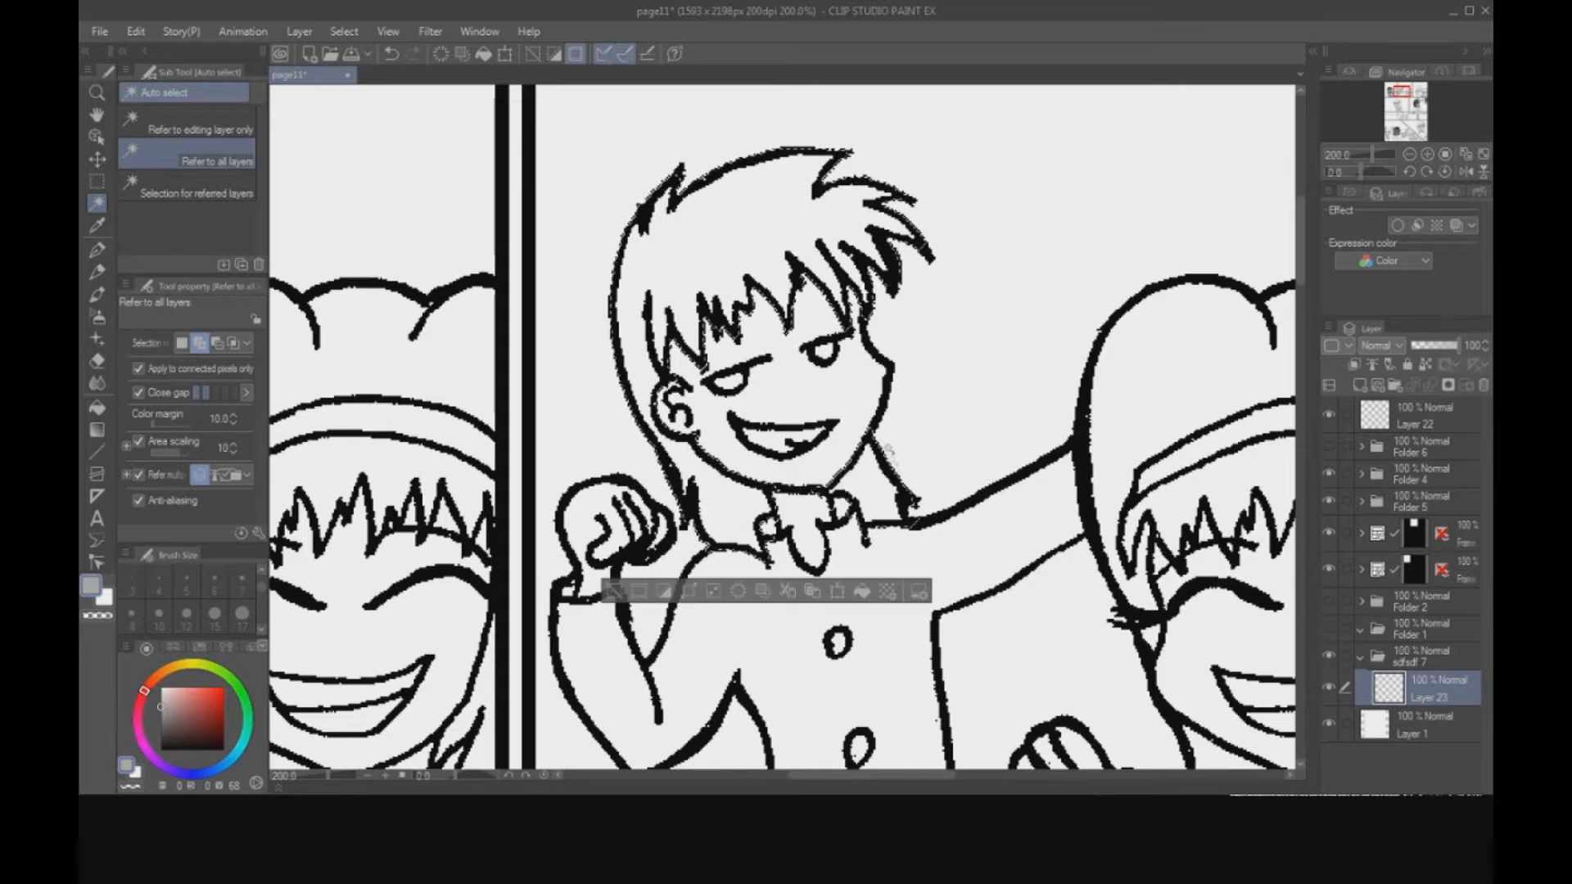
Paint the selected hair of the waving character flat grey with the Real G-Pen at size 50.
left_click(96, 249)
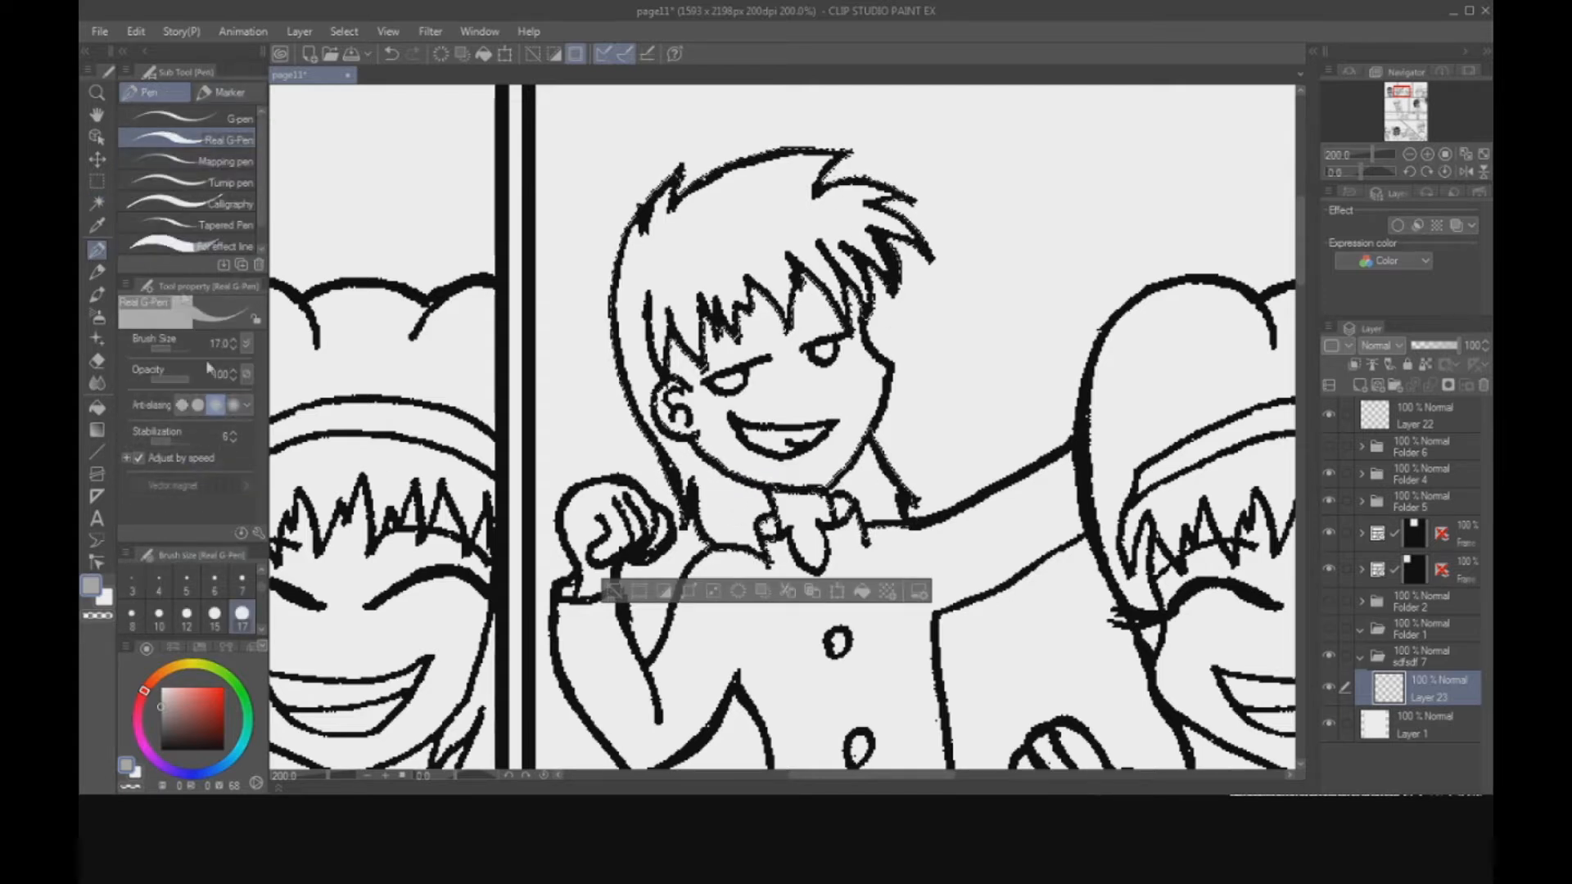
scroll(257, 629, "down", 2)
left_click(241, 614)
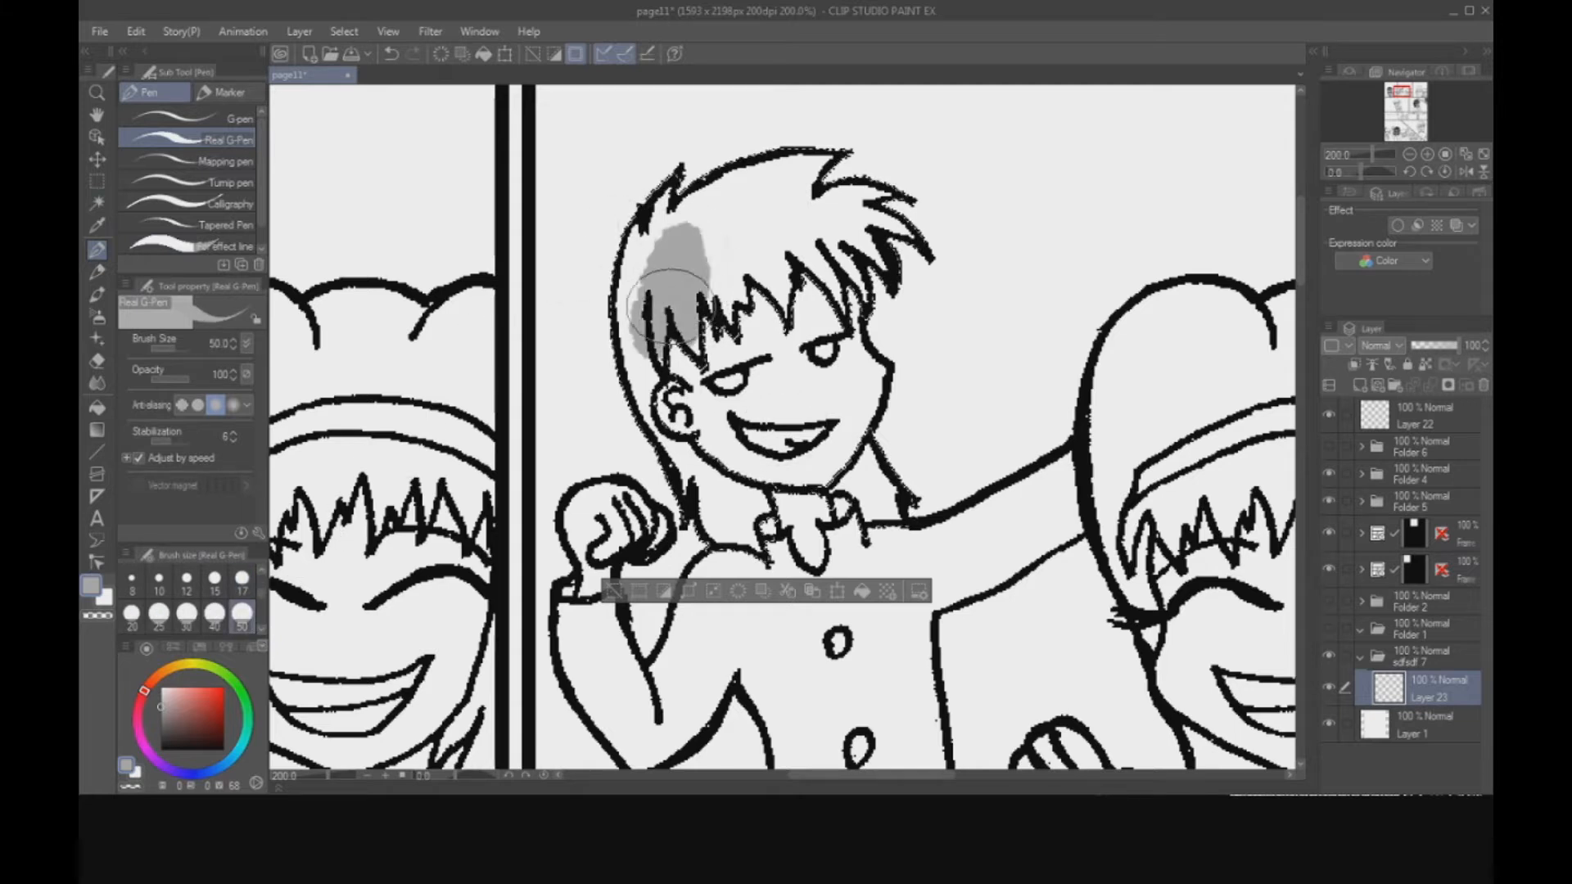
mouse_move(851, 246)
left_mouse_down()
mouse_move(917, 204)
mouse_move(772, 292)
mouse_move(727, 267)
mouse_move(704, 187)
mouse_move(643, 226)
mouse_move(628, 441)
mouse_move(770, 528)
mouse_move(798, 440)
mouse_move(884, 448)
mouse_move(835, 262)
left_mouse_up()
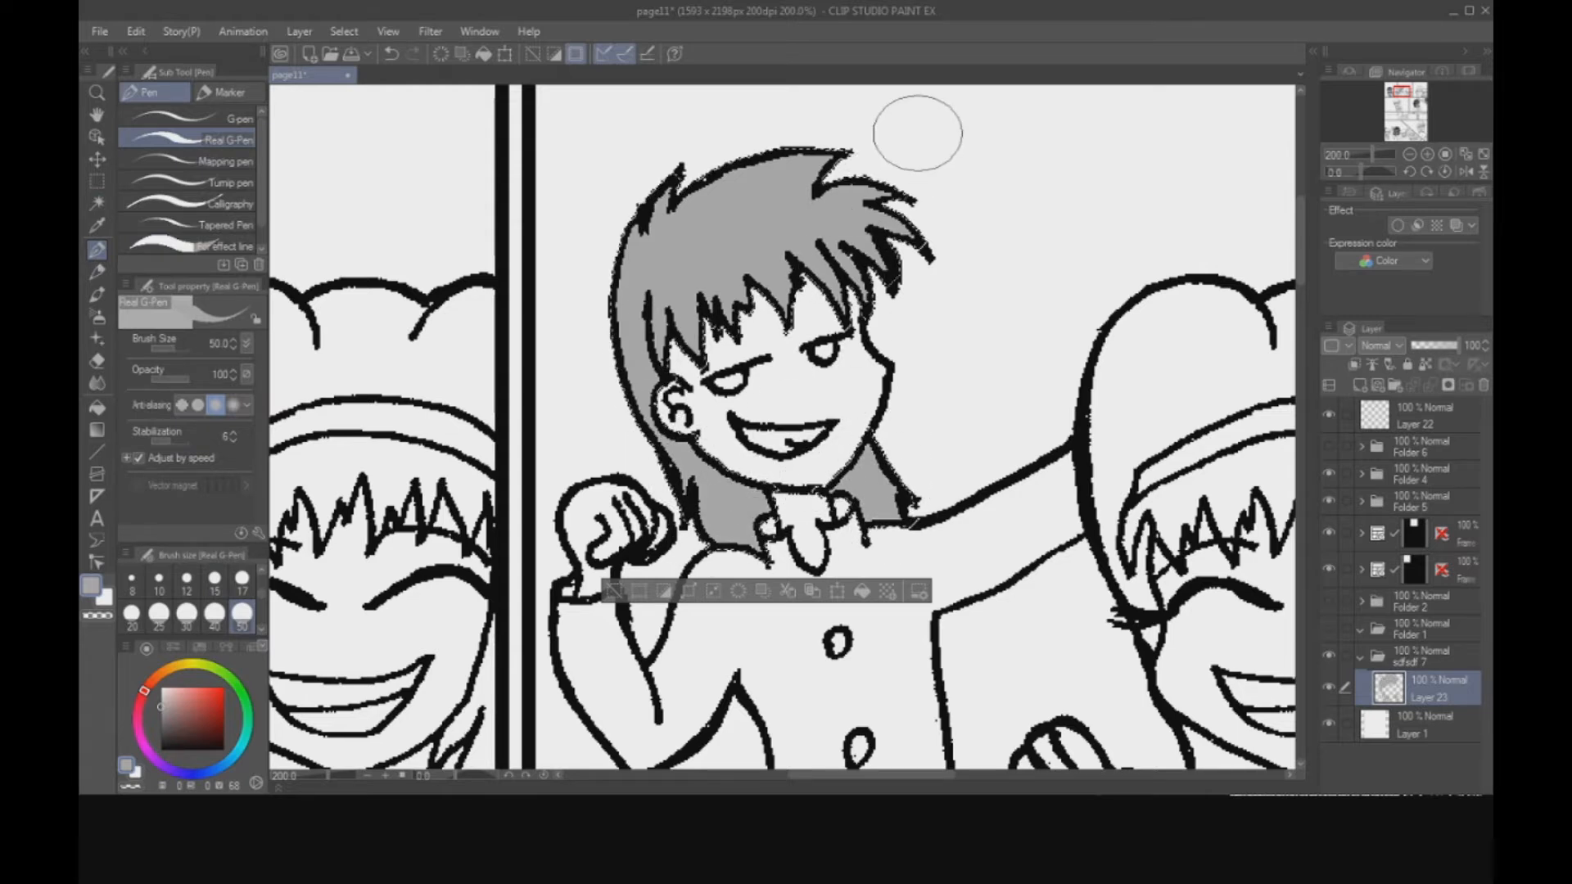
Auto-select the hair areas of the fist-raising character beside the sunglasses man in the page's bottom-row crowd panel.
left_click(1409, 154)
left_click(1409, 153)
left_click_drag(1405, 94, 1405, 128)
left_click_drag(948, 371, 870, 526)
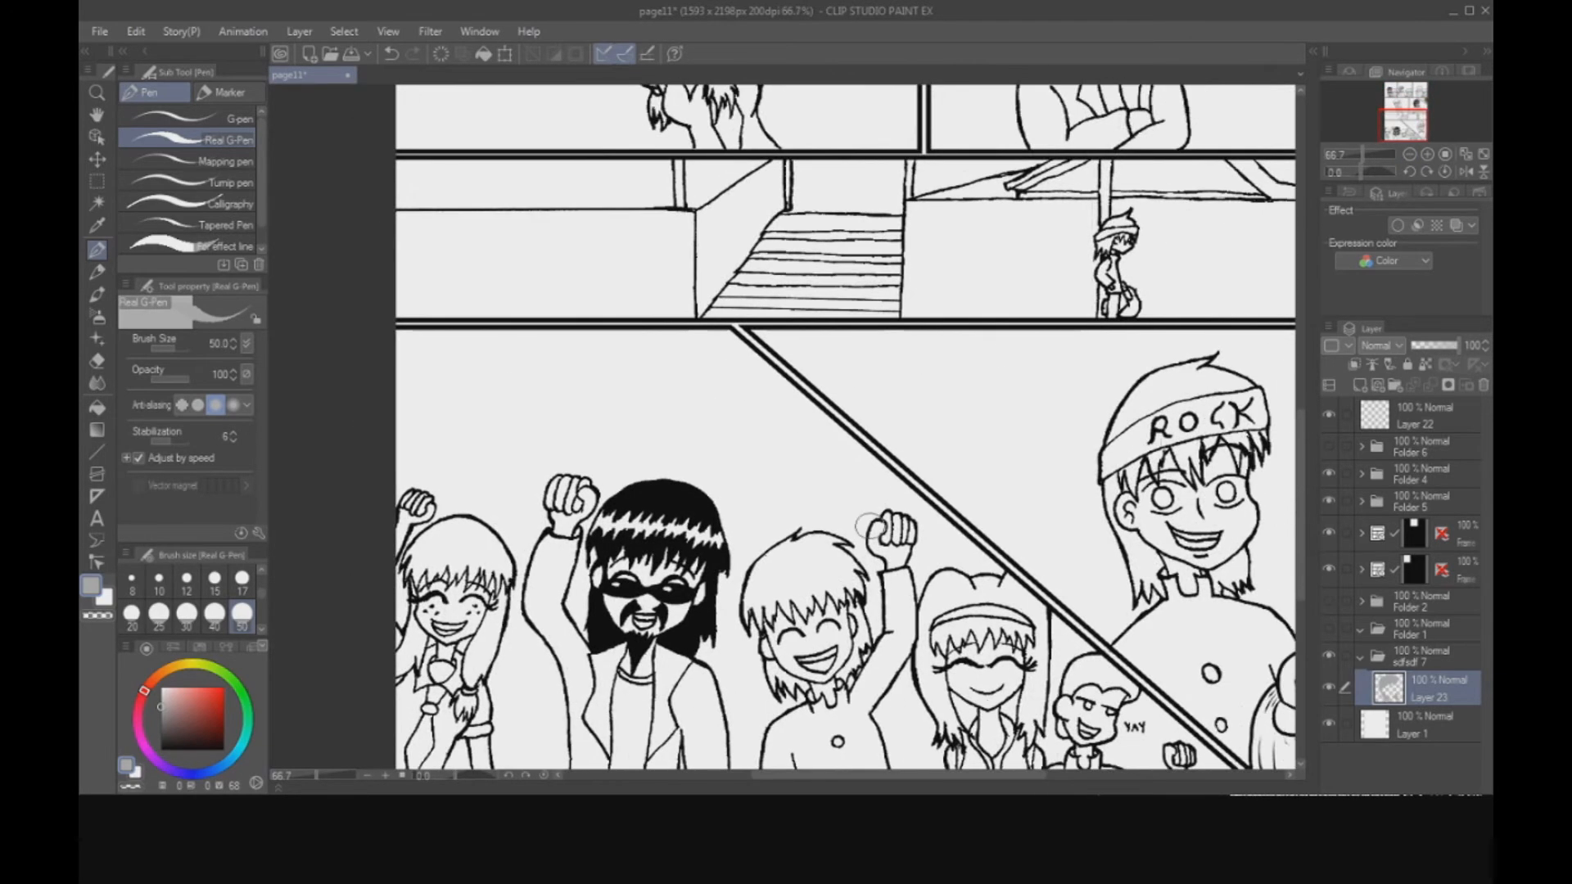
key("w")
left_click(827, 573)
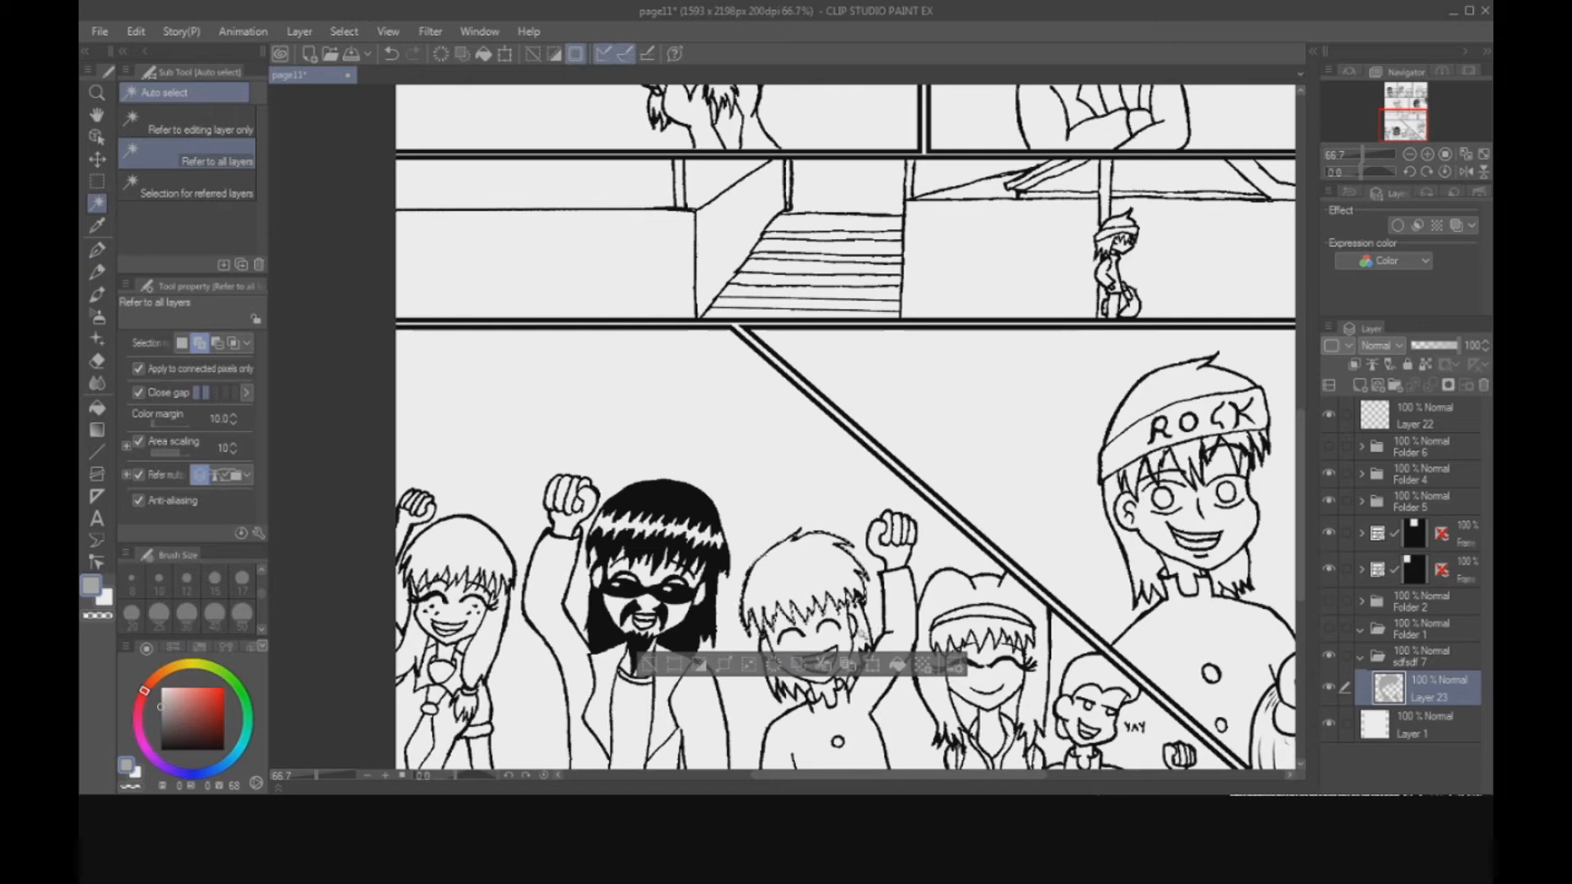
left_click(864, 636)
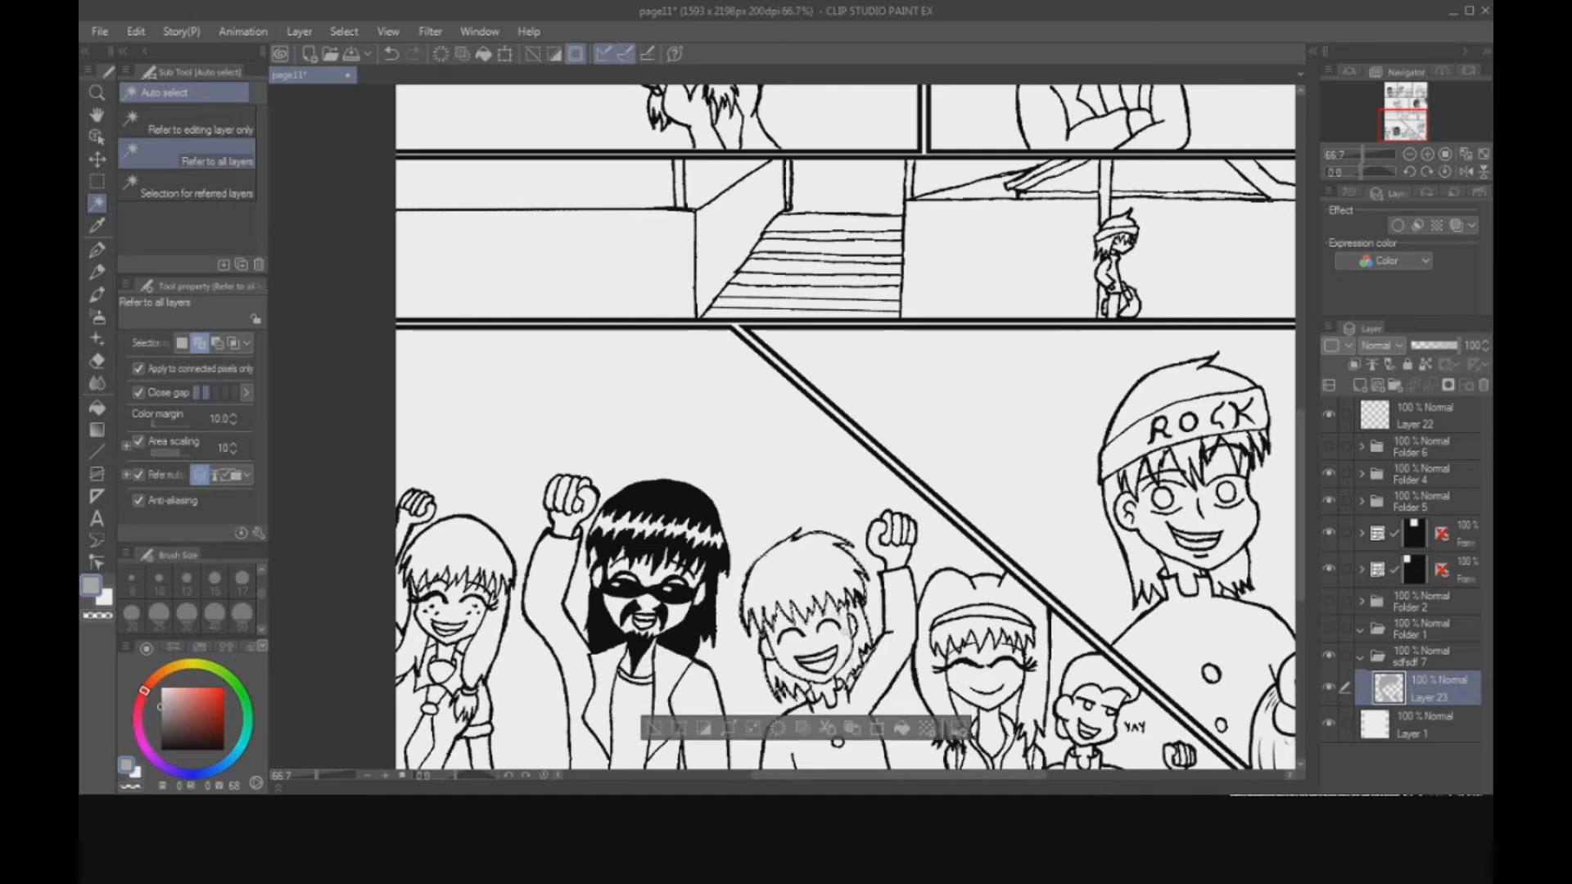
Paint that character's selected hair with the same flat grey using the pen and deselect.
key("p")
mouse_move(749, 623)
left_mouse_down()
mouse_move(847, 552)
mouse_move(851, 532)
left_mouse_up()
key("ctrl+d")
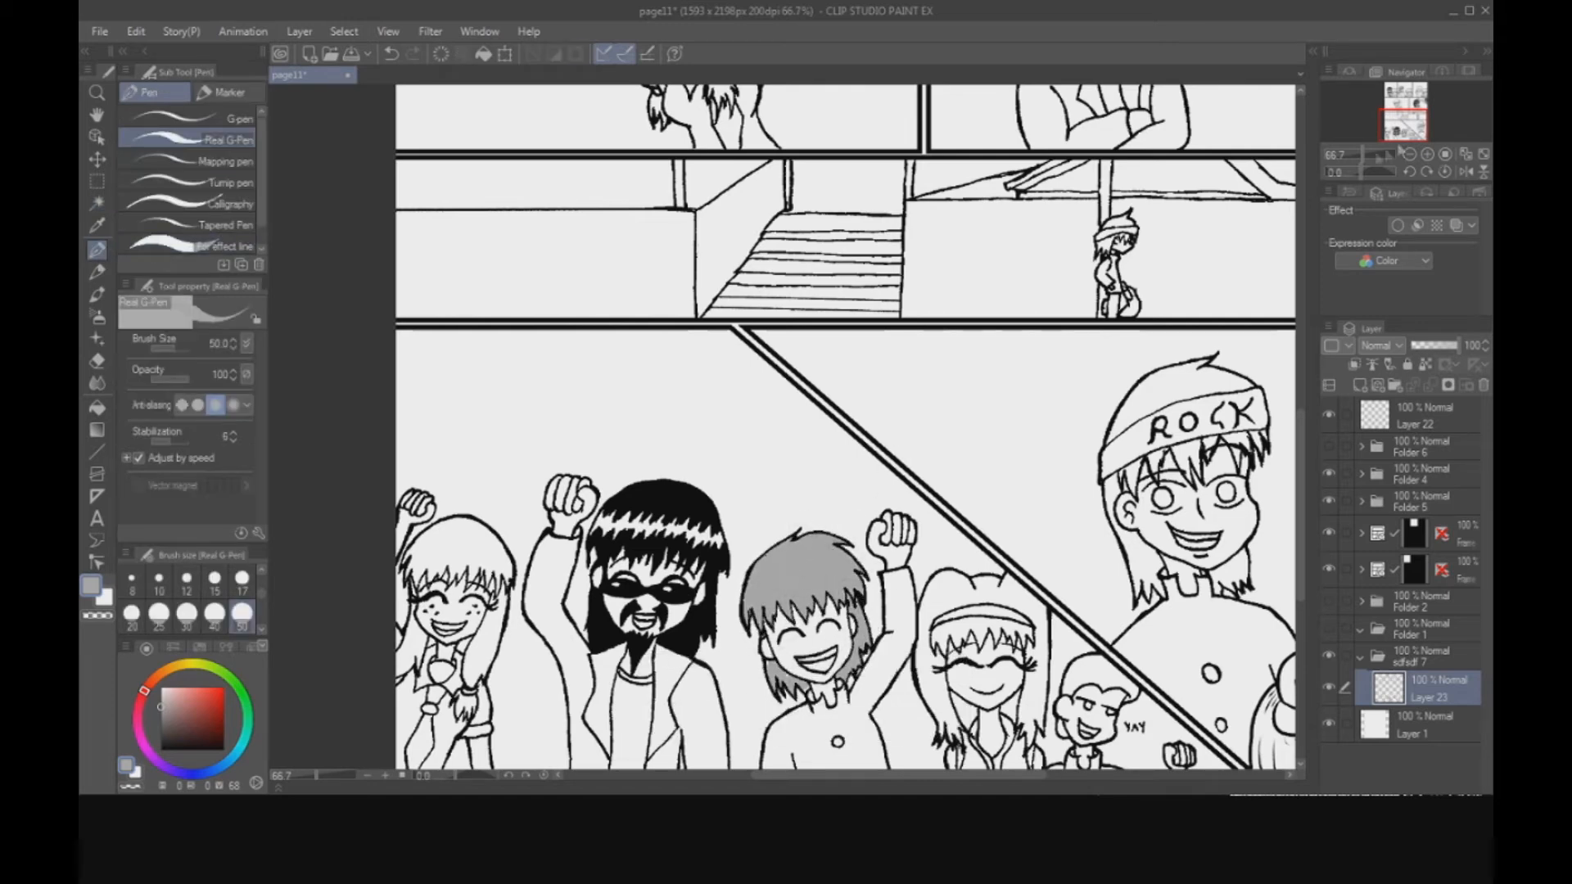
Add a new raster layer above Layer 23 in the sdfsdf 7 folder for the hair shadows.
scroll(1405, 110, "down", 2)
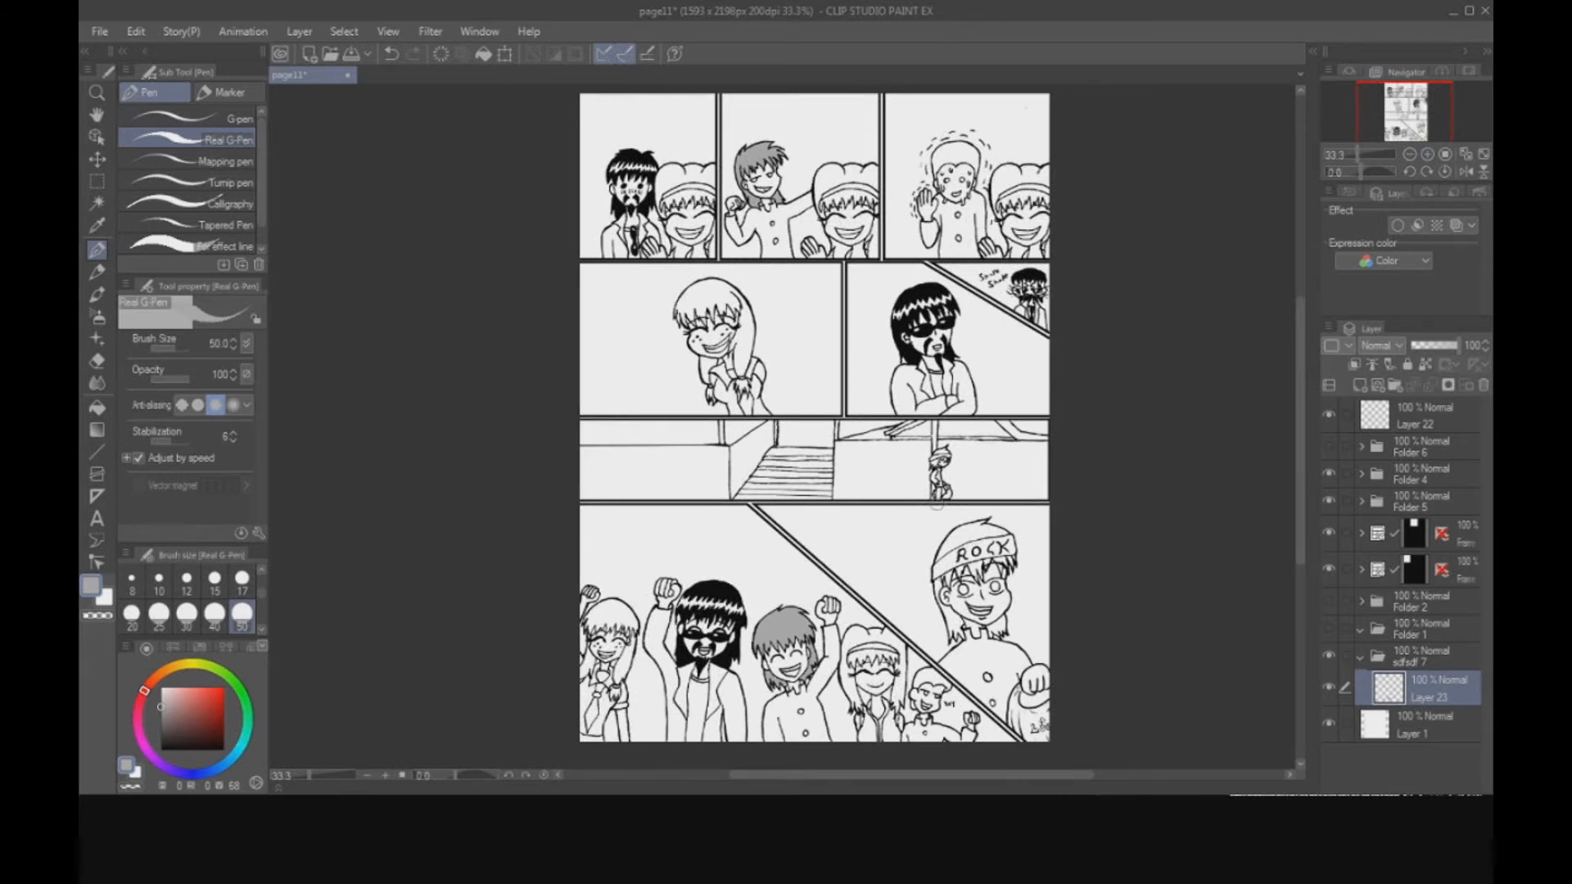
left_click_drag(1402, 106, 1391, 94)
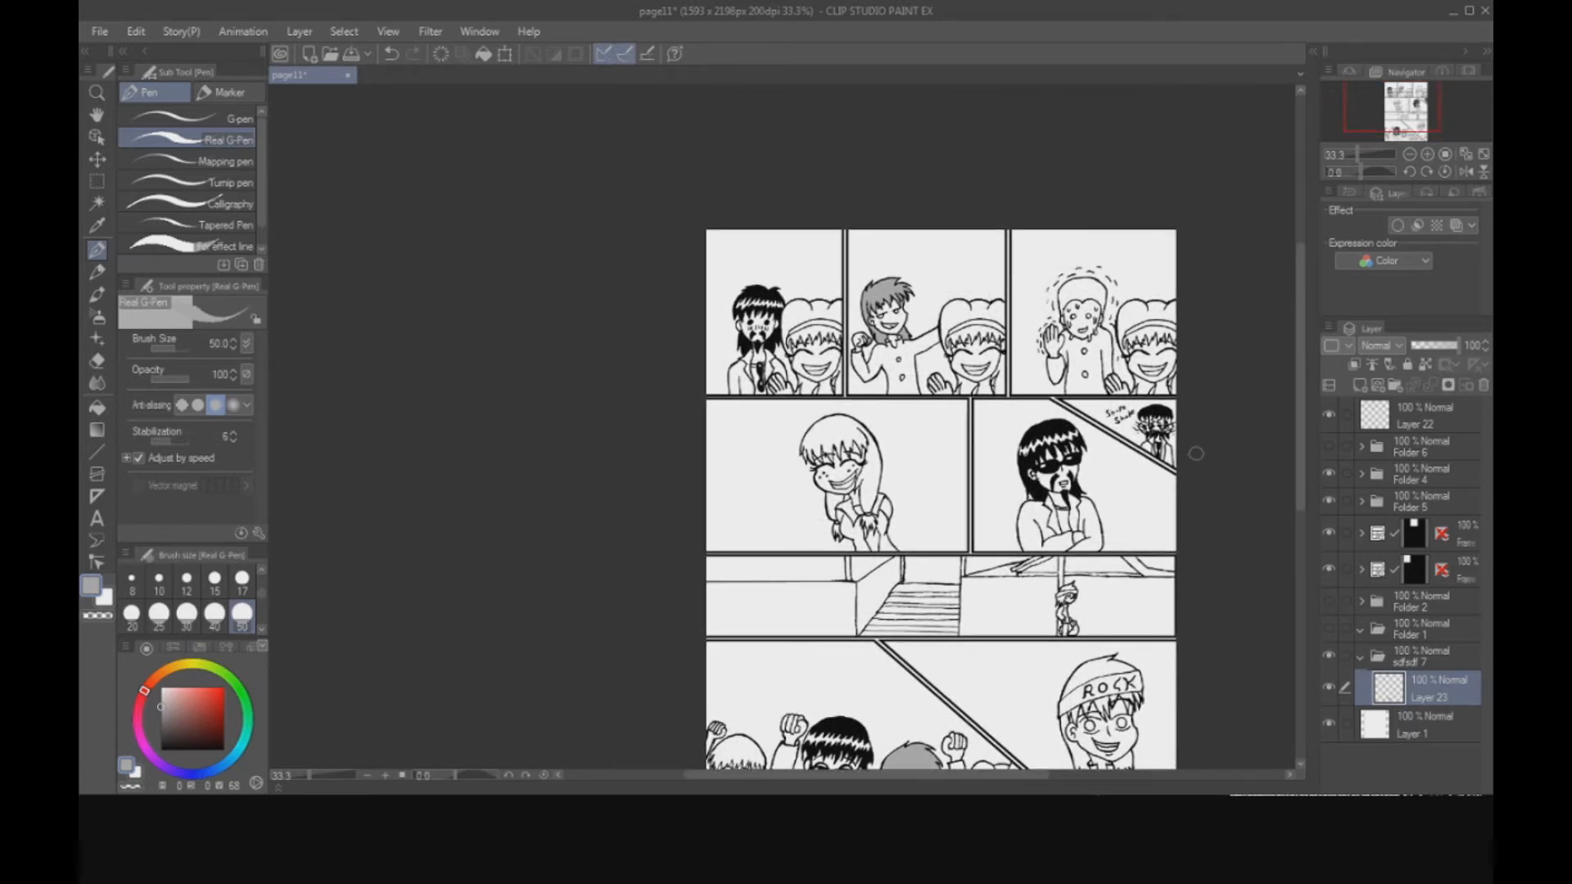
left_click(1362, 388)
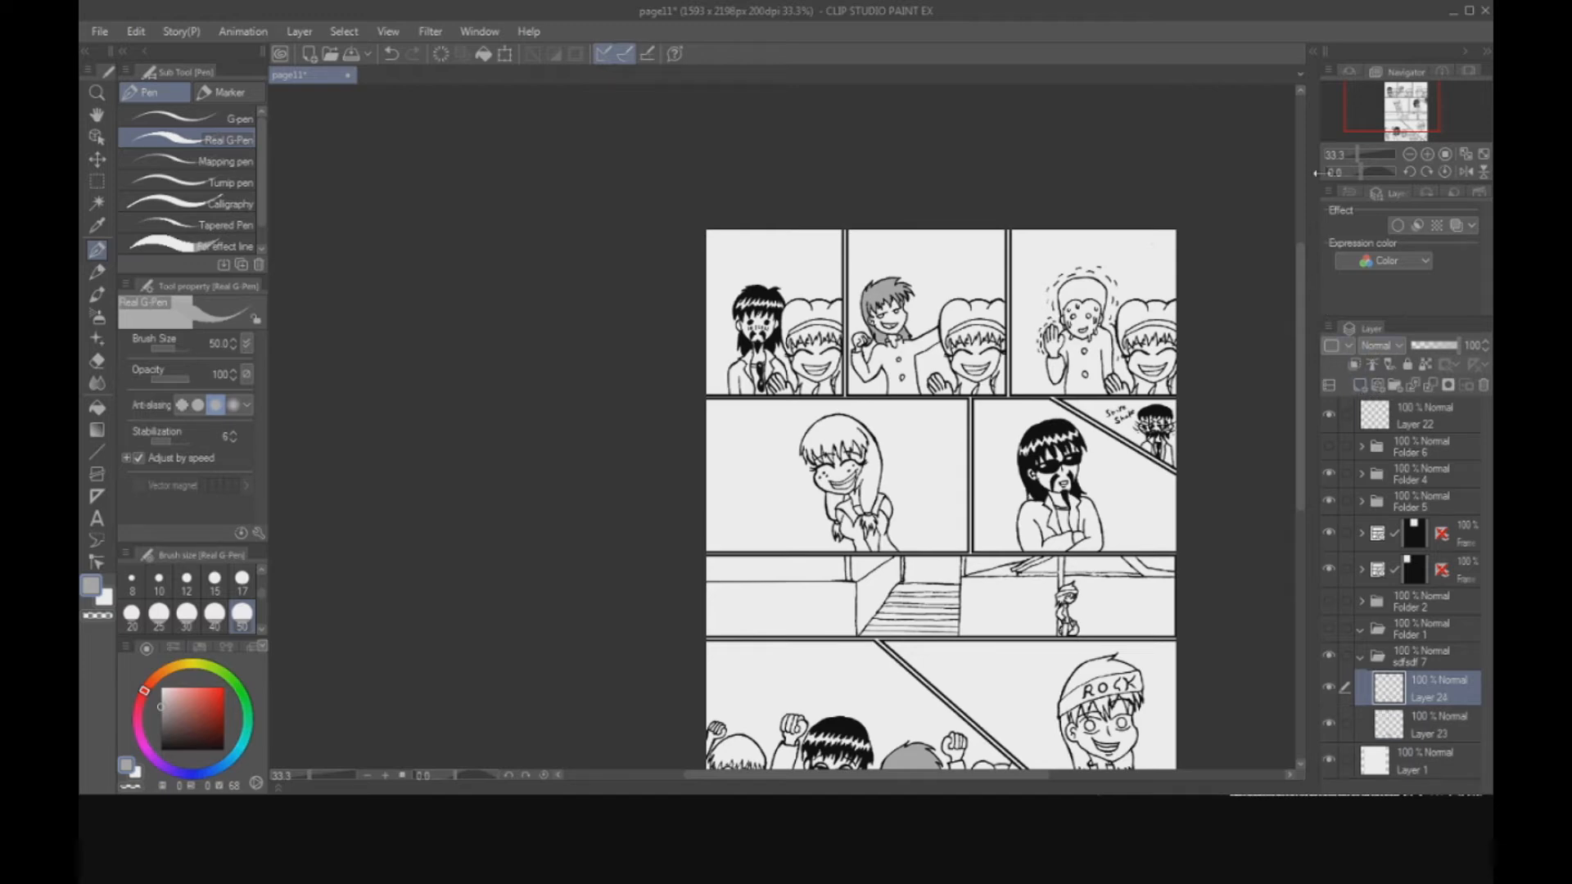
Paint darker grey shadow strokes into the fringe above the waving character's ear with the Real G-Pen at size 8.
scroll(1427, 141, "up", 4)
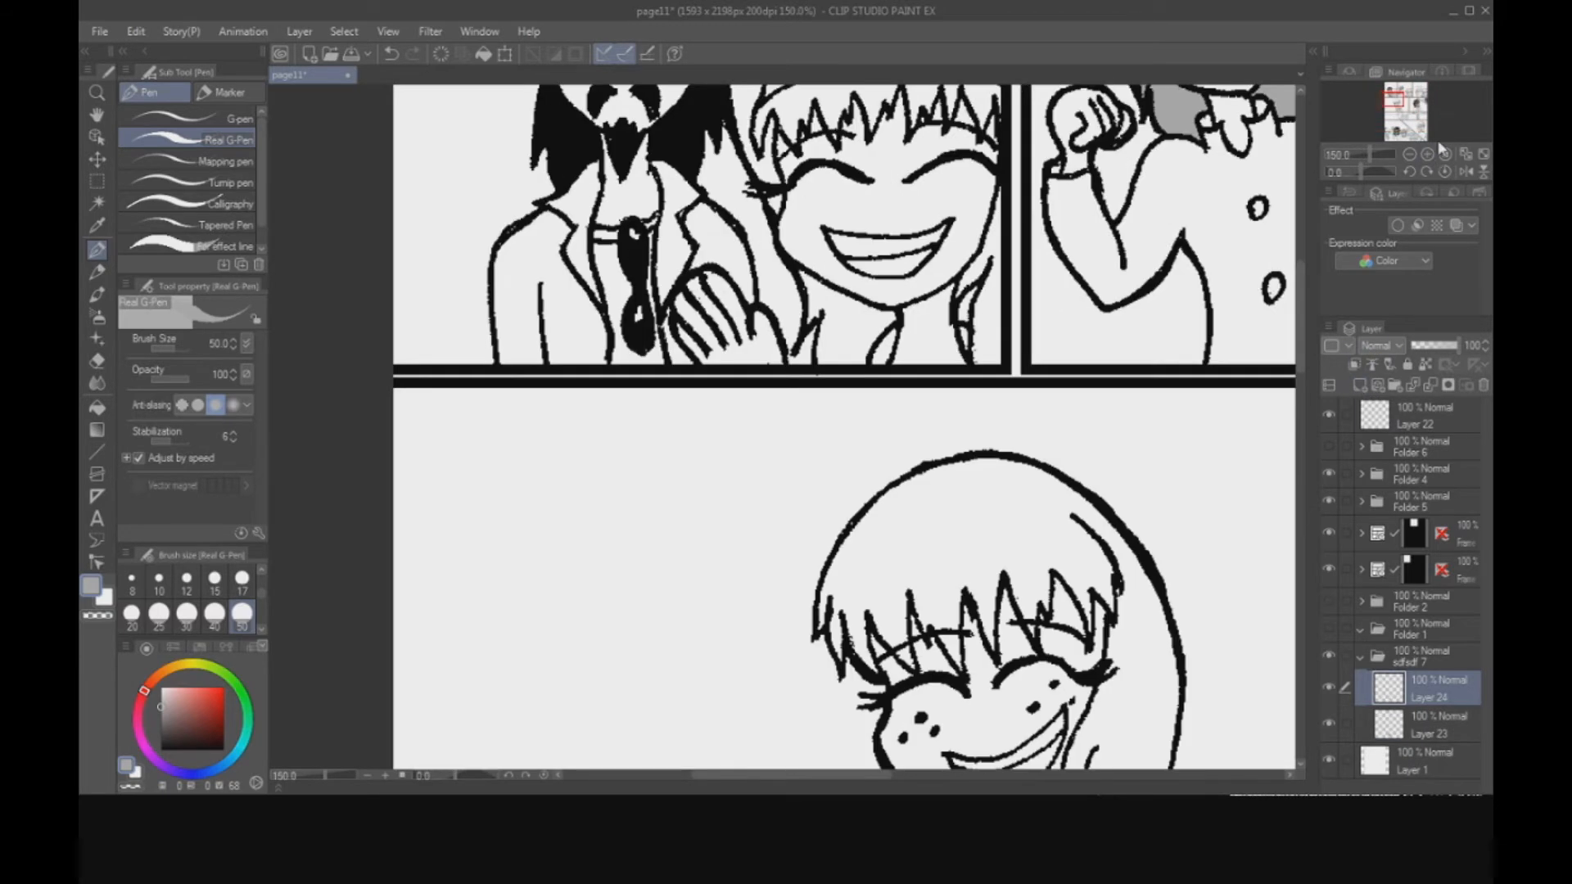
left_click(1427, 154)
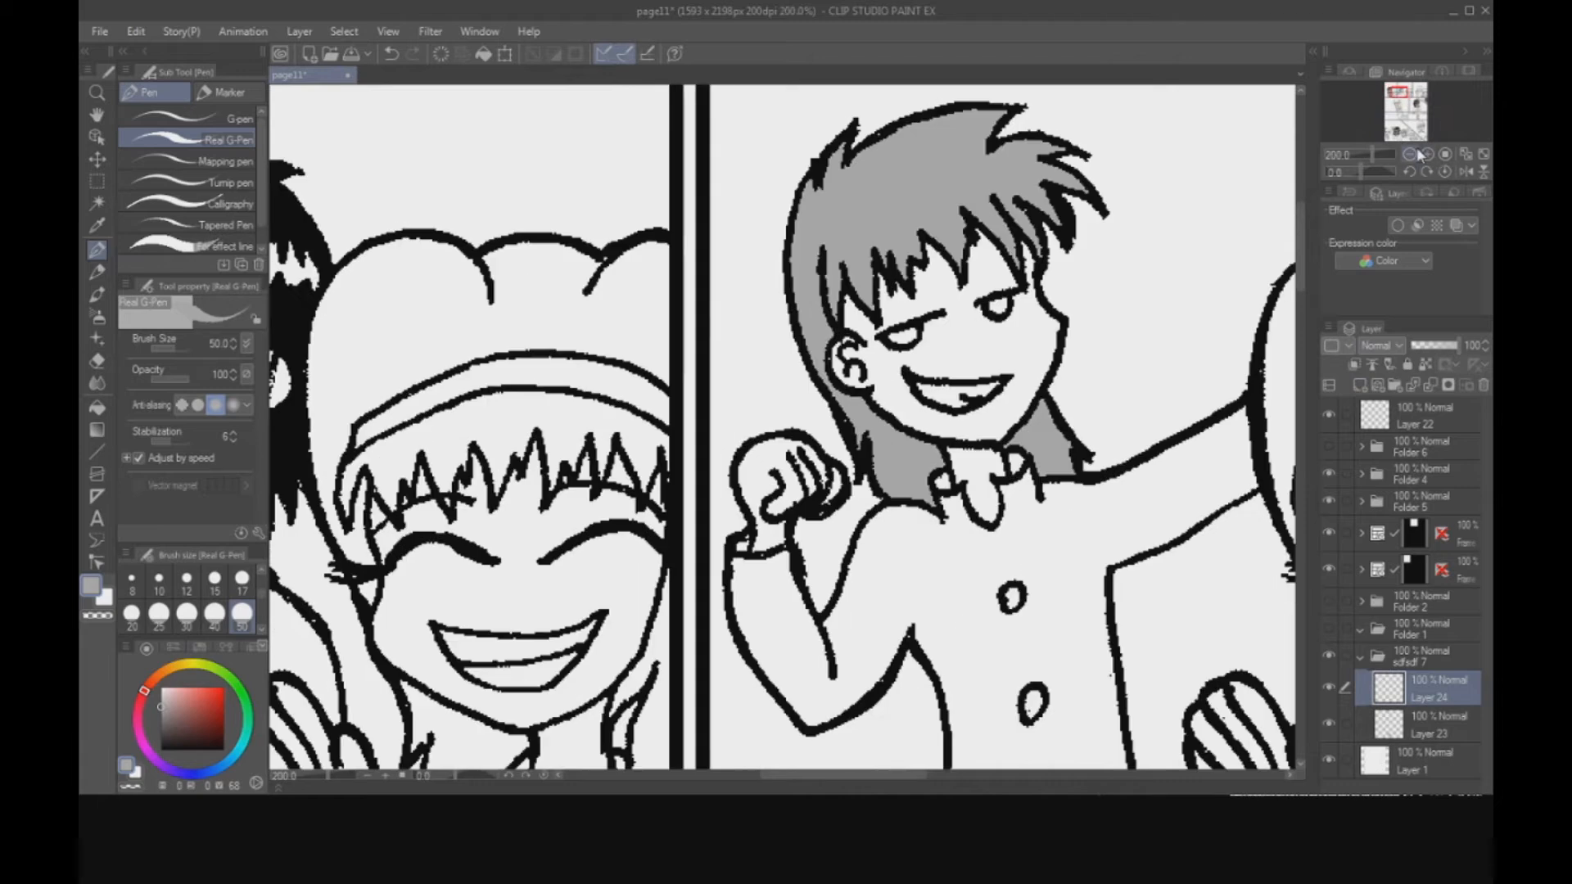
left_click(1398, 98)
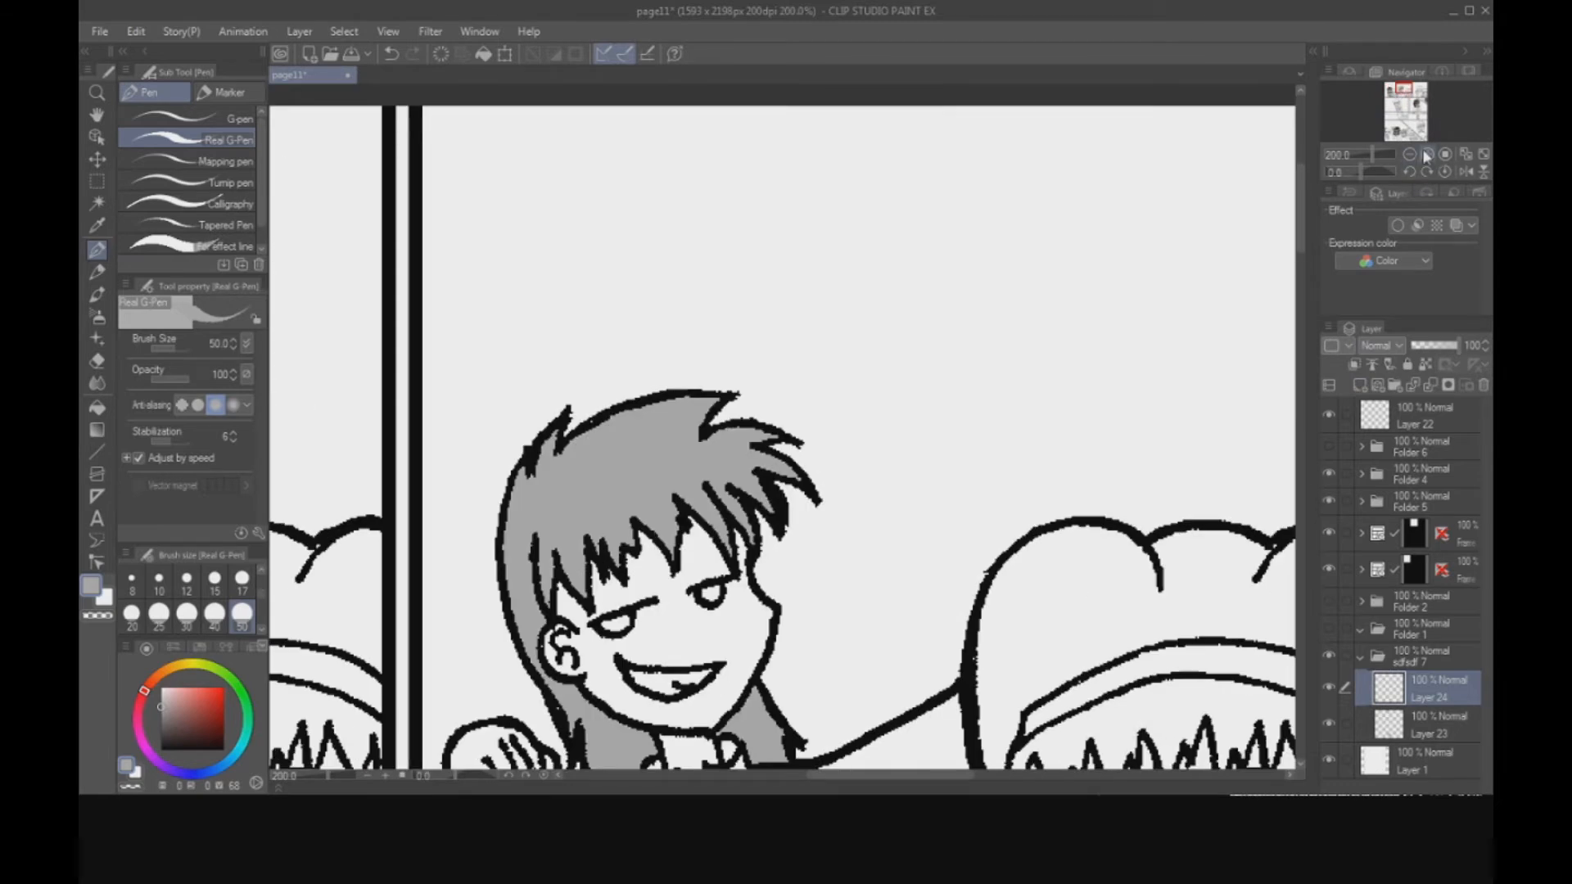
left_click(1427, 154)
left_click(1427, 154)
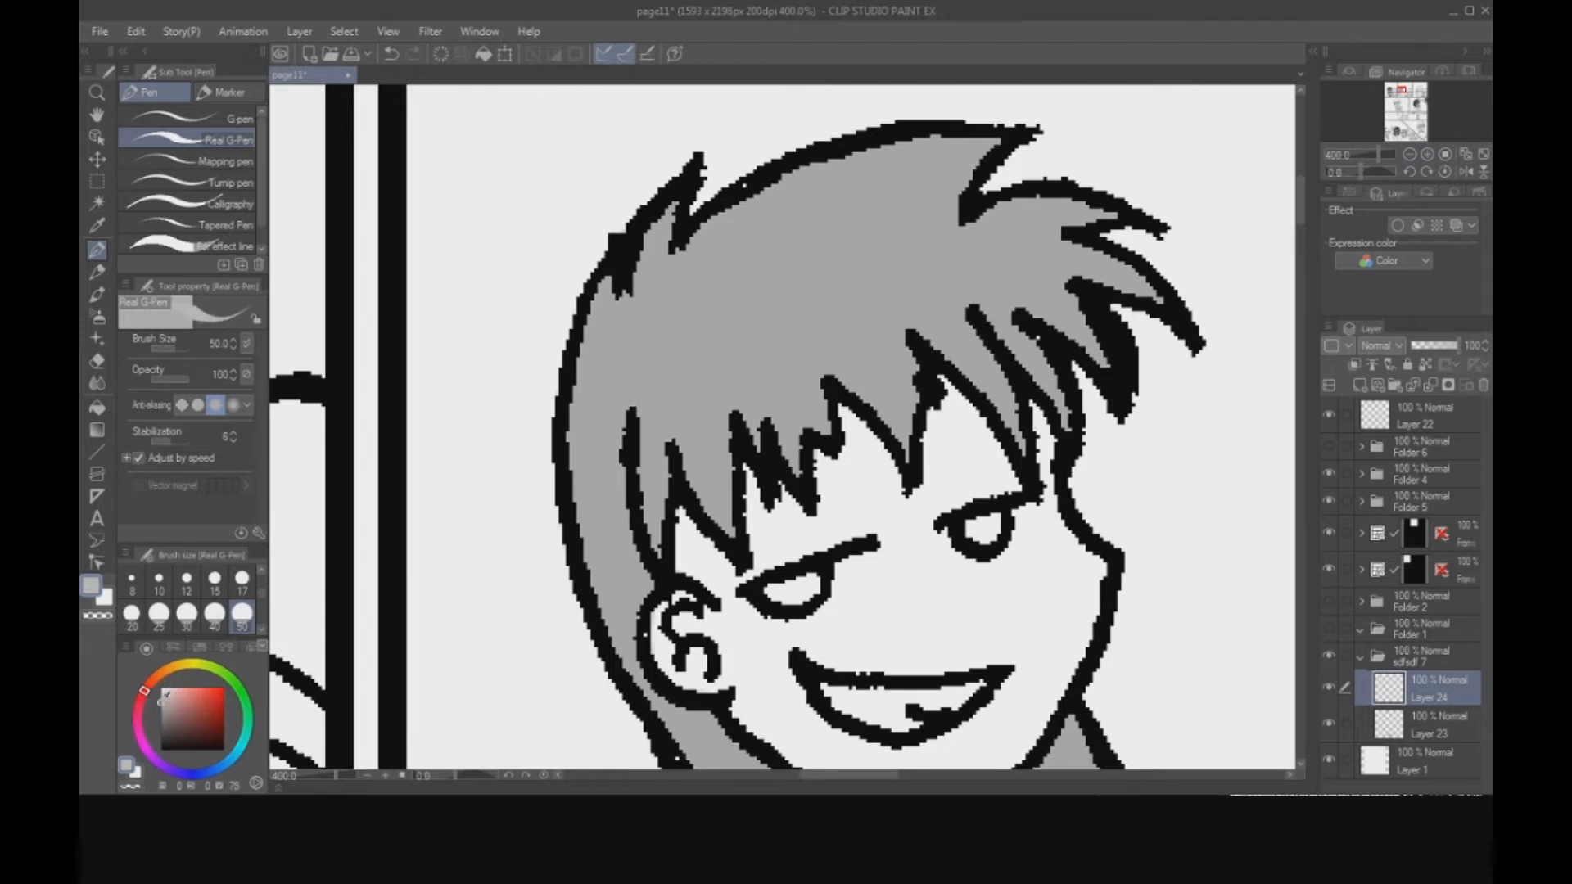
left_click(161, 583)
left_click(132, 583)
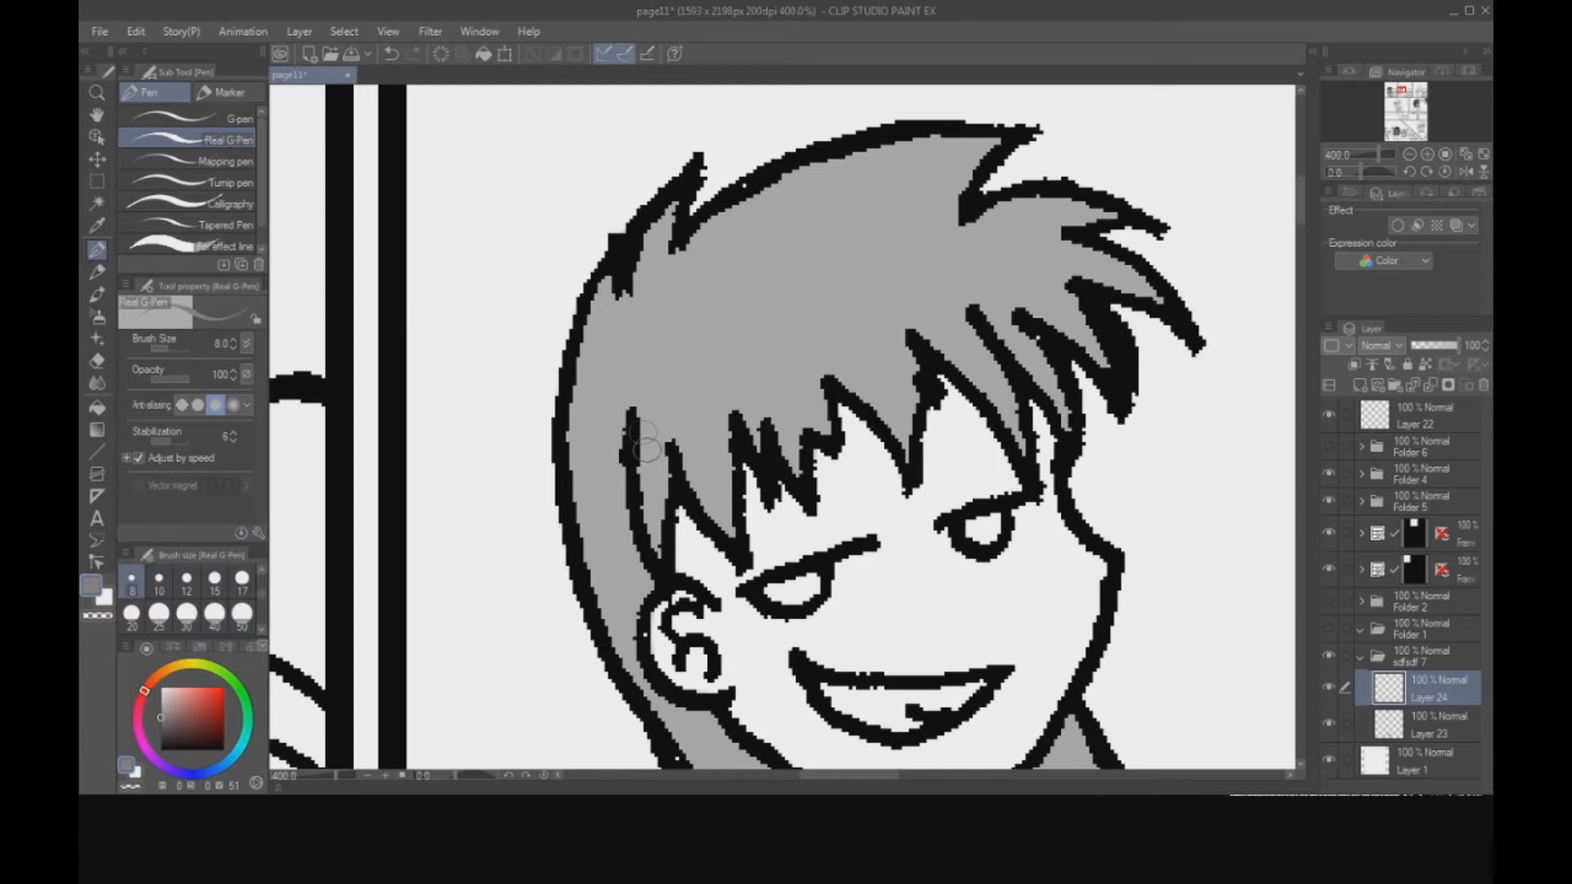
mouse_move(652, 450)
left_mouse_down()
mouse_move(655, 547)
mouse_move(660, 411)
mouse_move(655, 549)
mouse_move(723, 524)
mouse_move(721, 410)
mouse_move(718, 539)
mouse_move(755, 404)
mouse_move(762, 455)
left_mouse_up()
left_click_drag(785, 376, 800, 465)
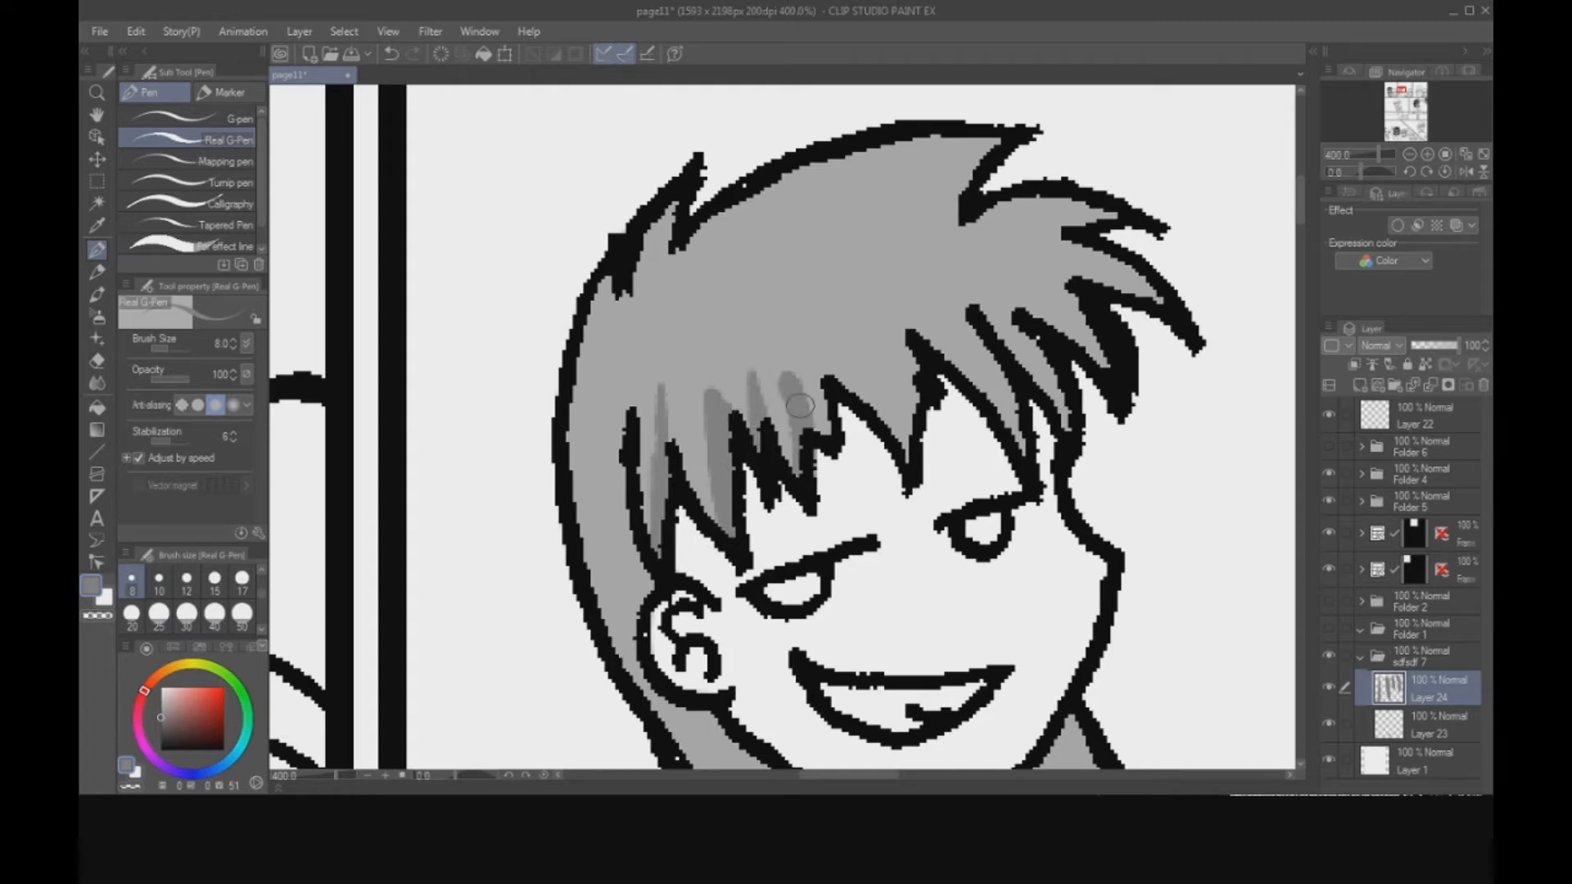
Extend the darker shadow strokes across the rest of the waving character's fringe to the spiky hair tips.
mouse_move(805, 358)
left_mouse_down()
mouse_move(827, 418)
mouse_move(835, 401)
left_mouse_up()
mouse_move(885, 312)
left_mouse_down()
mouse_move(909, 454)
mouse_move(1007, 418)
left_mouse_up()
left_click_drag(950, 295, 1024, 450)
mouse_move(983, 311)
left_mouse_down()
mouse_move(1025, 362)
mouse_move(996, 303)
mouse_move(1113, 376)
left_mouse_up()
left_click_drag(1039, 258, 1154, 303)
left_click_drag(1039, 201, 1113, 238)
Shade the waving character's hair around the ear, along the back of the head and behind the neck in darker grey.
scroll(1304, 228, "down", 3)
mouse_move(609, 157)
left_mouse_down()
mouse_move(688, 491)
mouse_move(786, 524)
mouse_move(860, 614)
mouse_move(729, 557)
mouse_move(708, 483)
left_mouse_up()
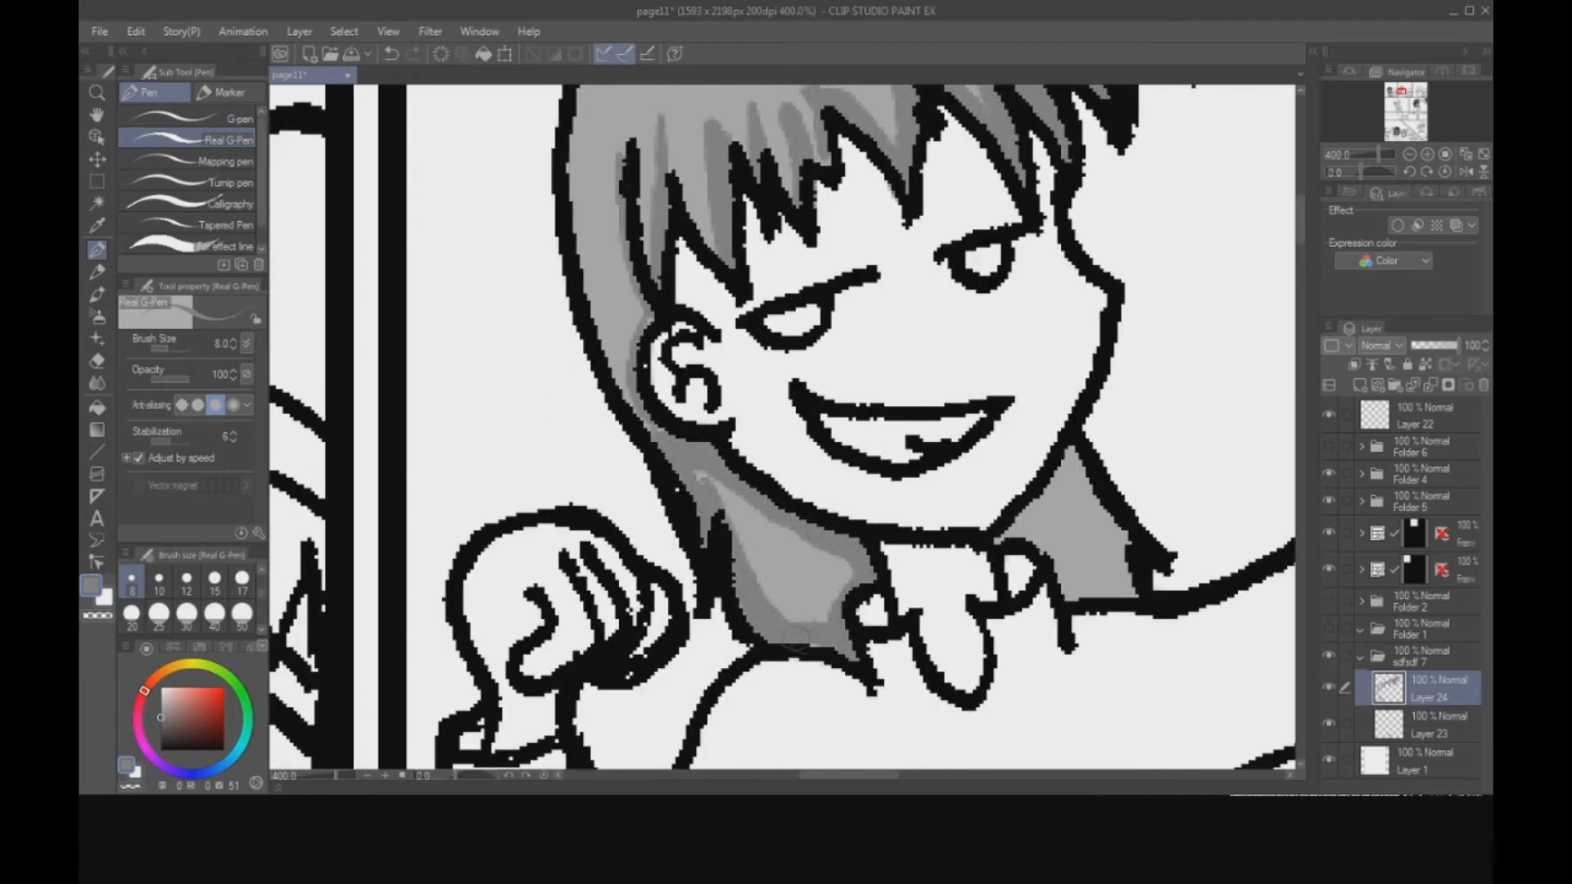
mouse_move(1023, 442)
left_mouse_down()
mouse_move(1123, 565)
mouse_move(1034, 537)
left_mouse_up()
left_click_drag(1300, 222, 1301, 201)
mouse_move(669, 209)
left_mouse_down()
mouse_move(583, 370)
mouse_move(651, 692)
left_mouse_up()
Toggle Layer 24's visibility to compare the hair shadows, and apply the Tone effect to that layer.
key("ctrl+minus")
left_click(1409, 154)
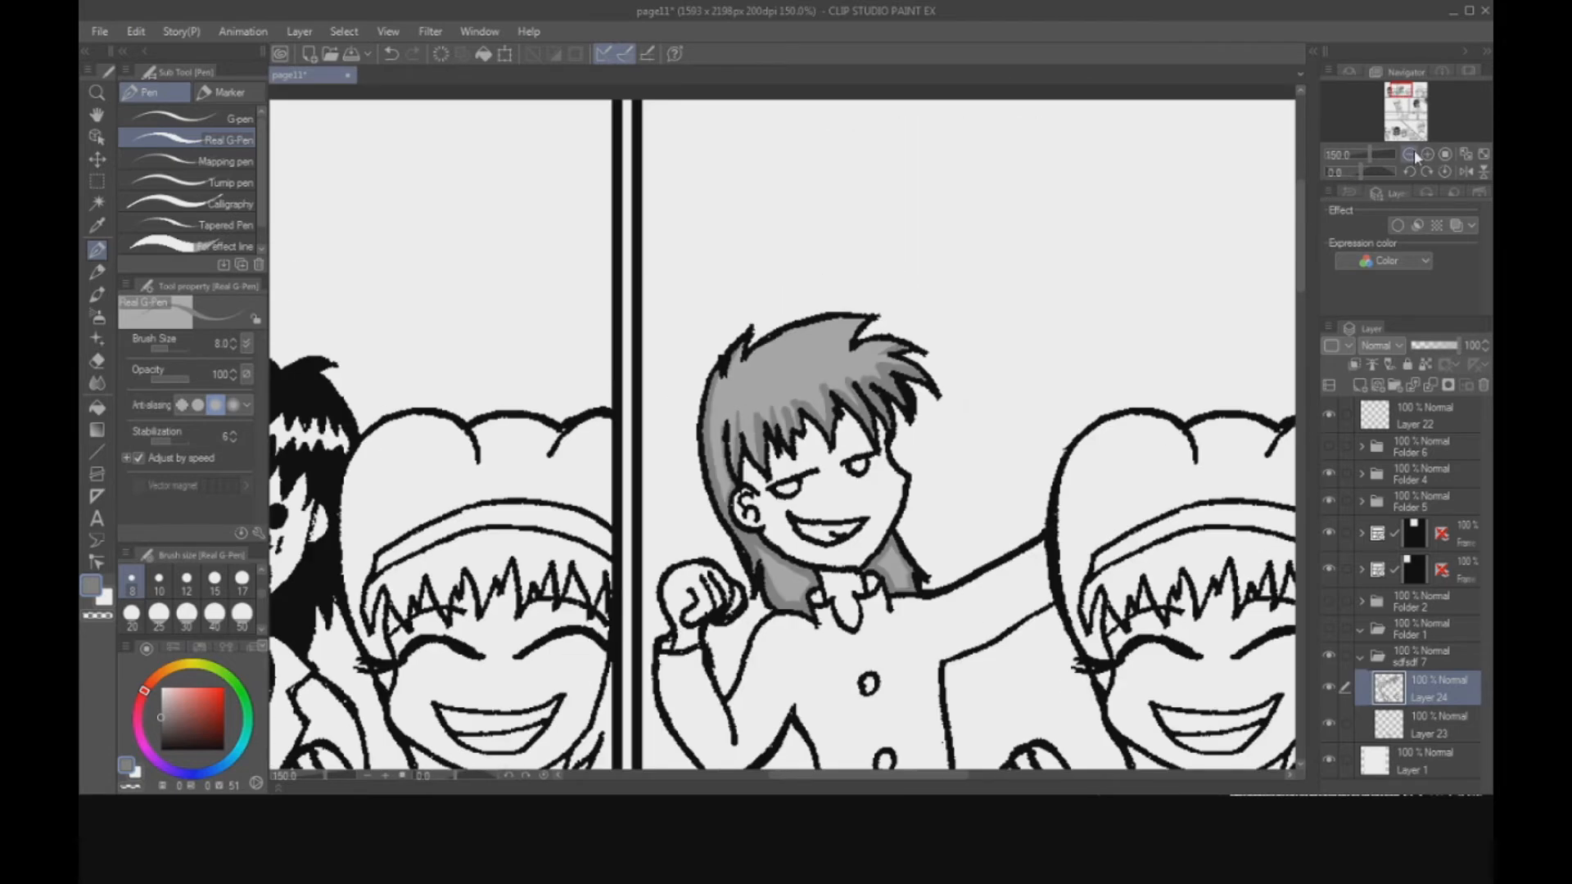
left_click(1409, 154)
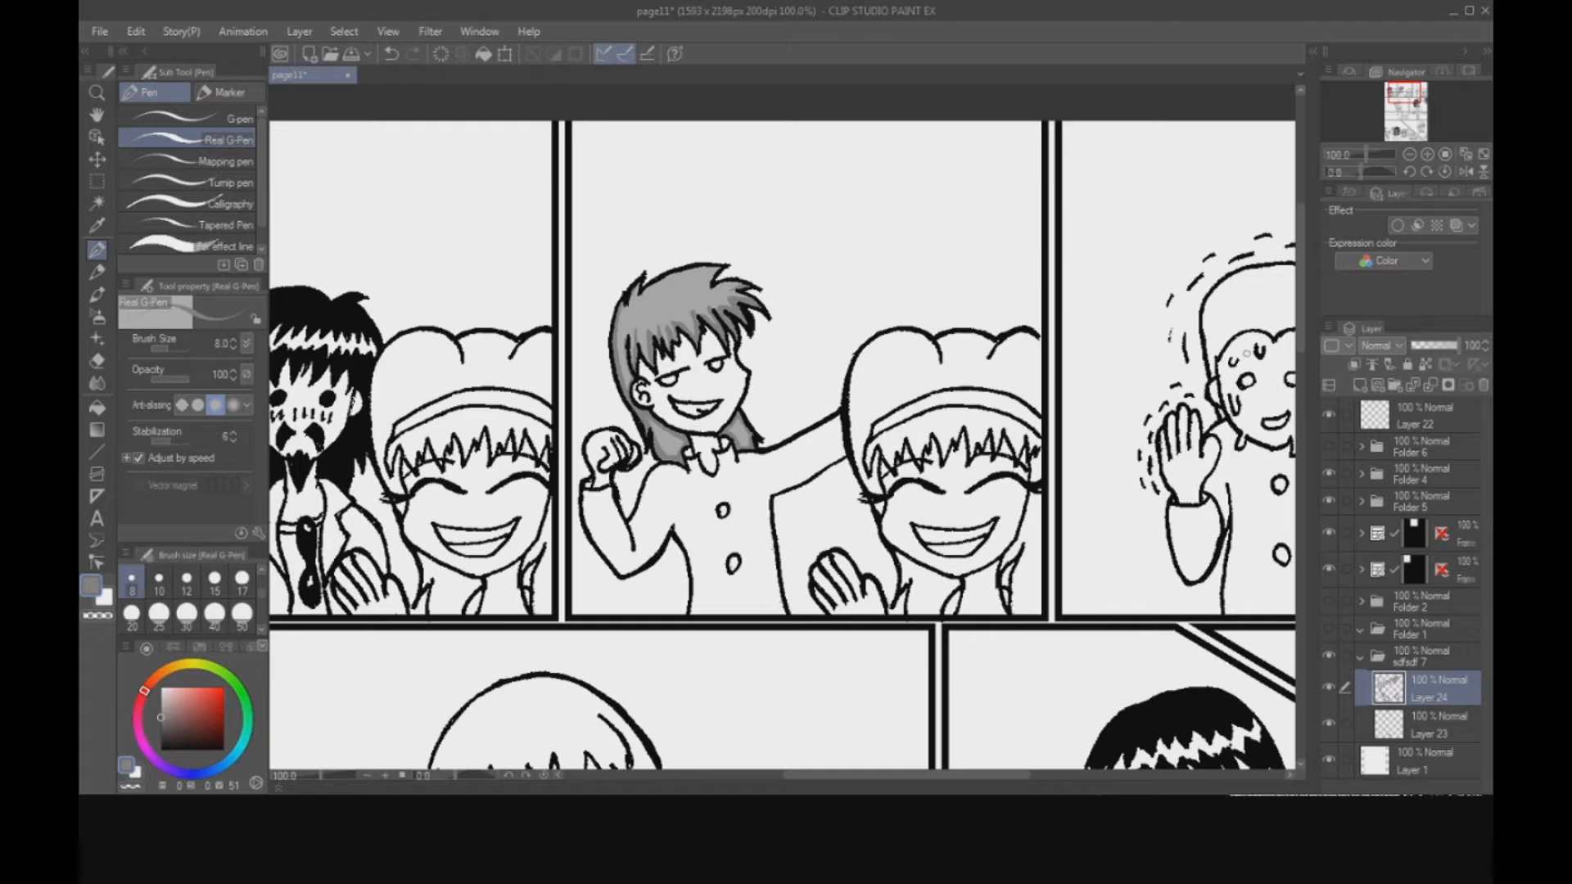
left_click(1329, 688)
left_click(1326, 691)
left_click(1436, 225)
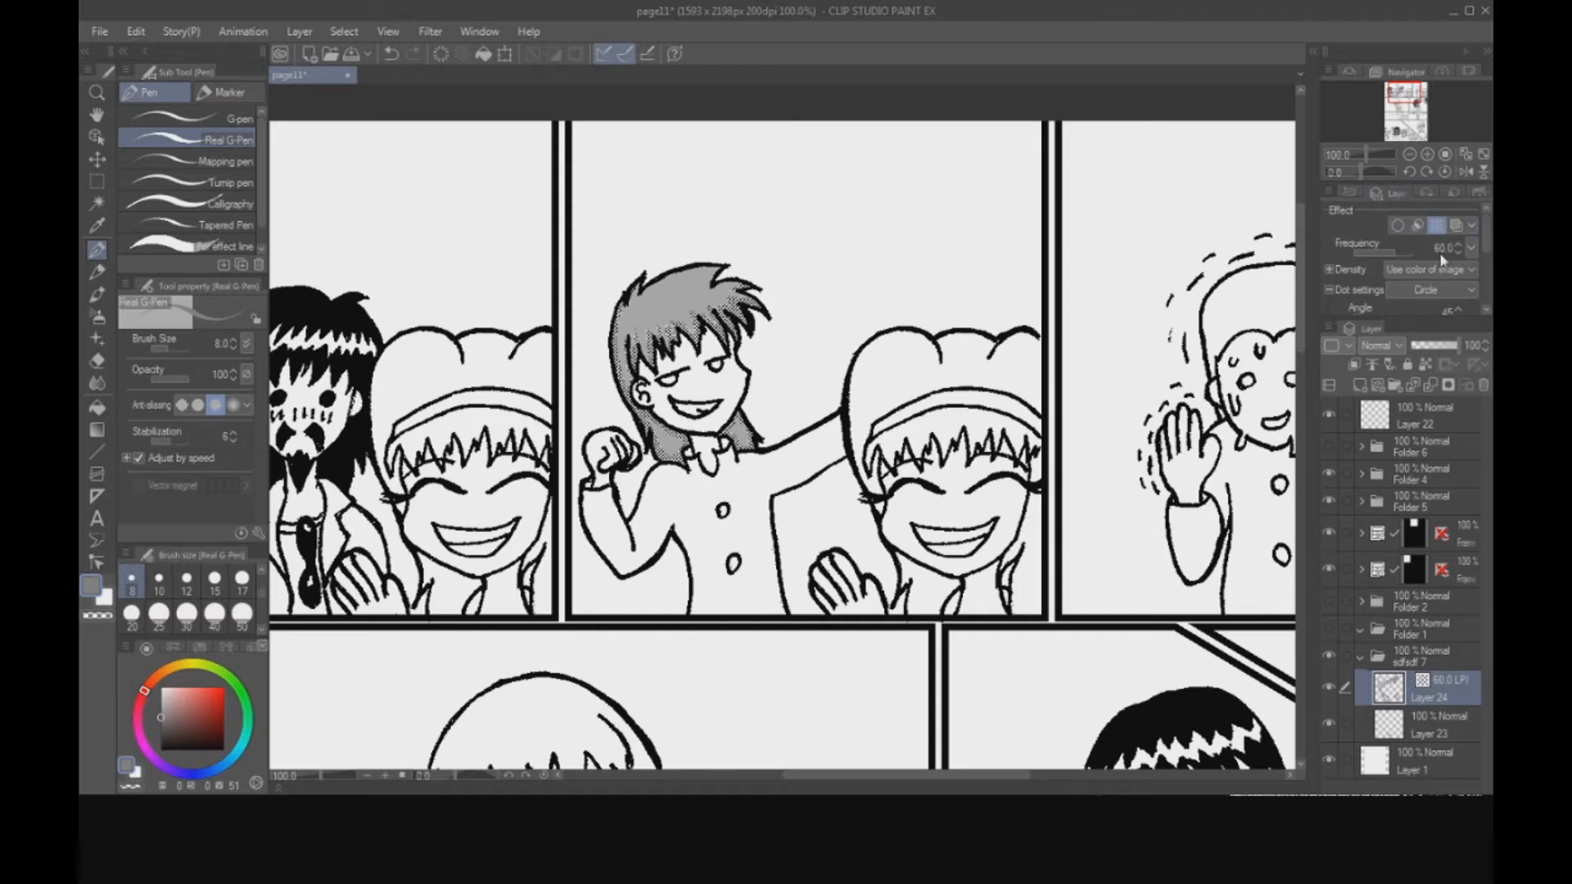
Inspect the toned hair up close and set the tone density to use the brightness of the image.
left_click(1427, 154)
left_click_drag(1410, 94, 1397, 91)
left_click(1410, 155)
left_click(1427, 154)
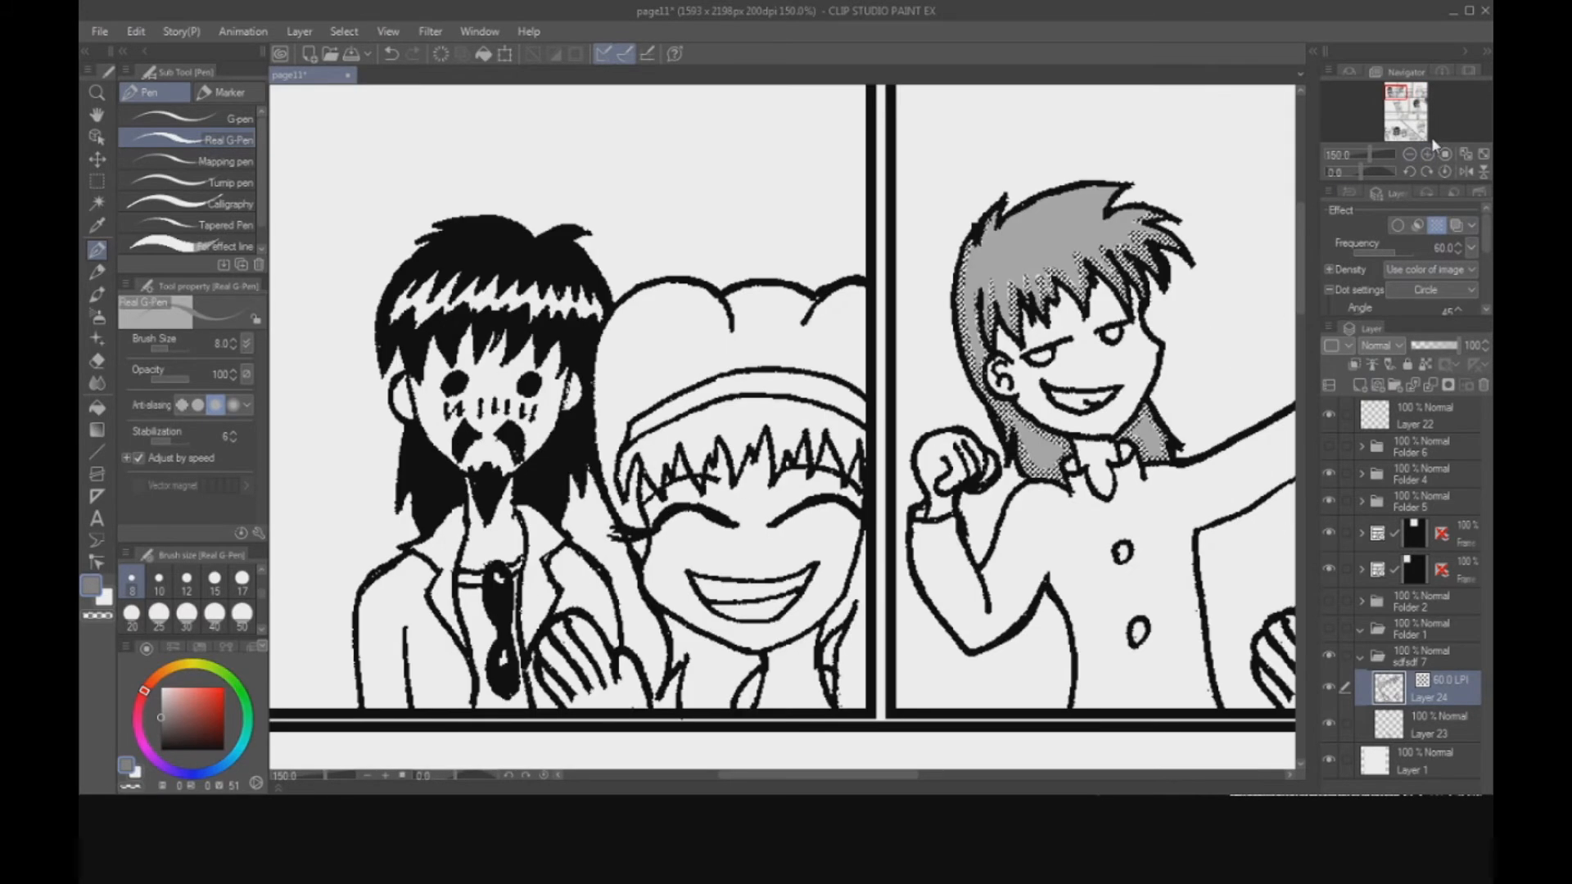
left_click(1428, 153)
left_click_drag(1396, 90, 1401, 90)
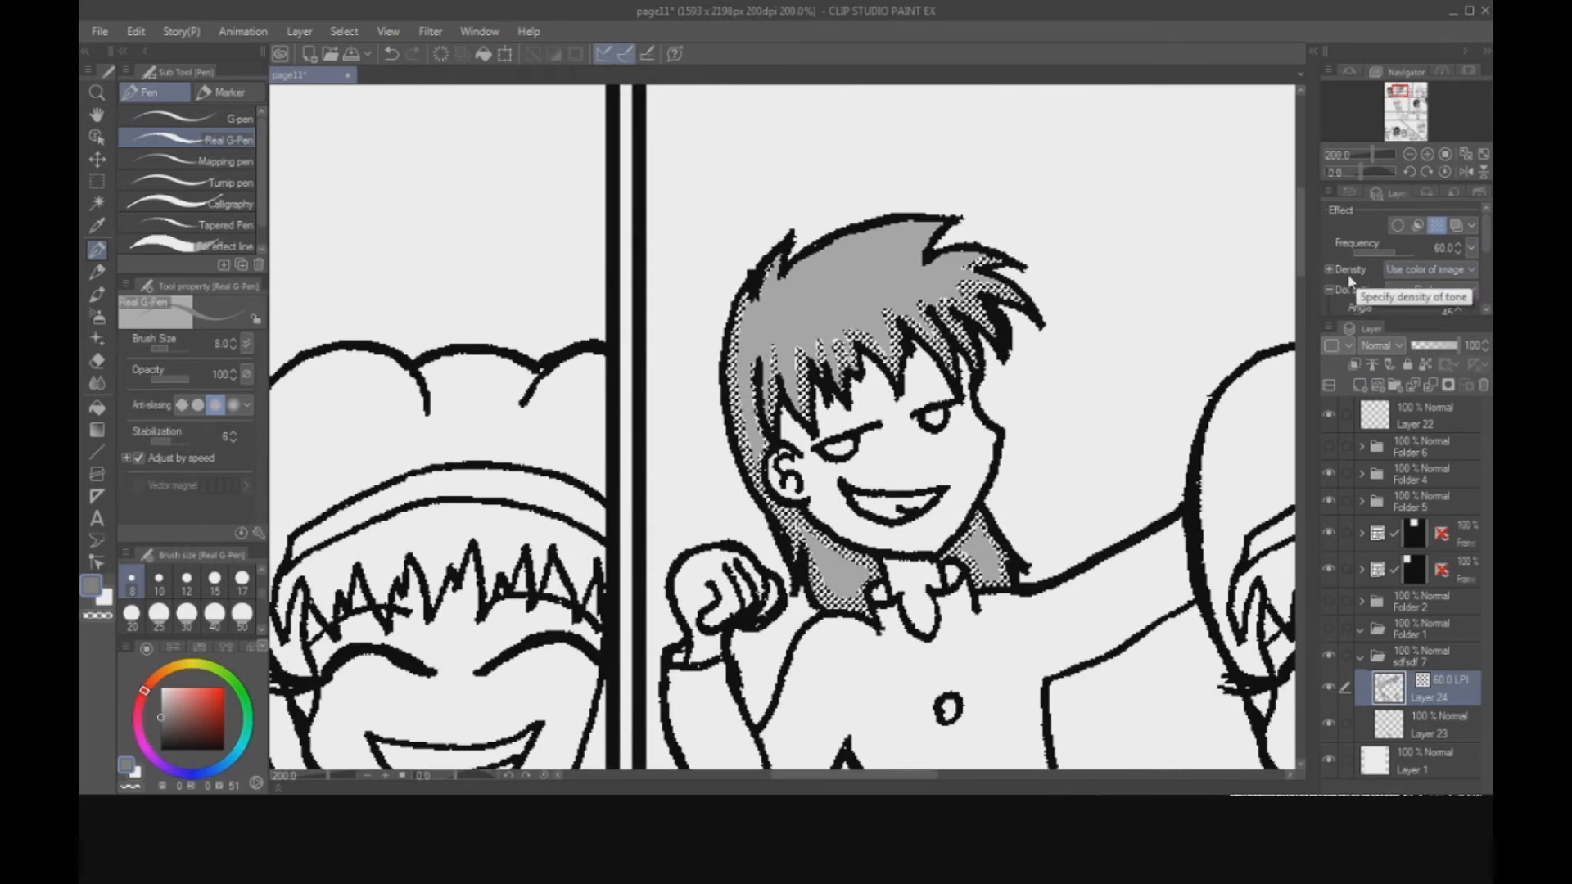
left_click(1431, 278)
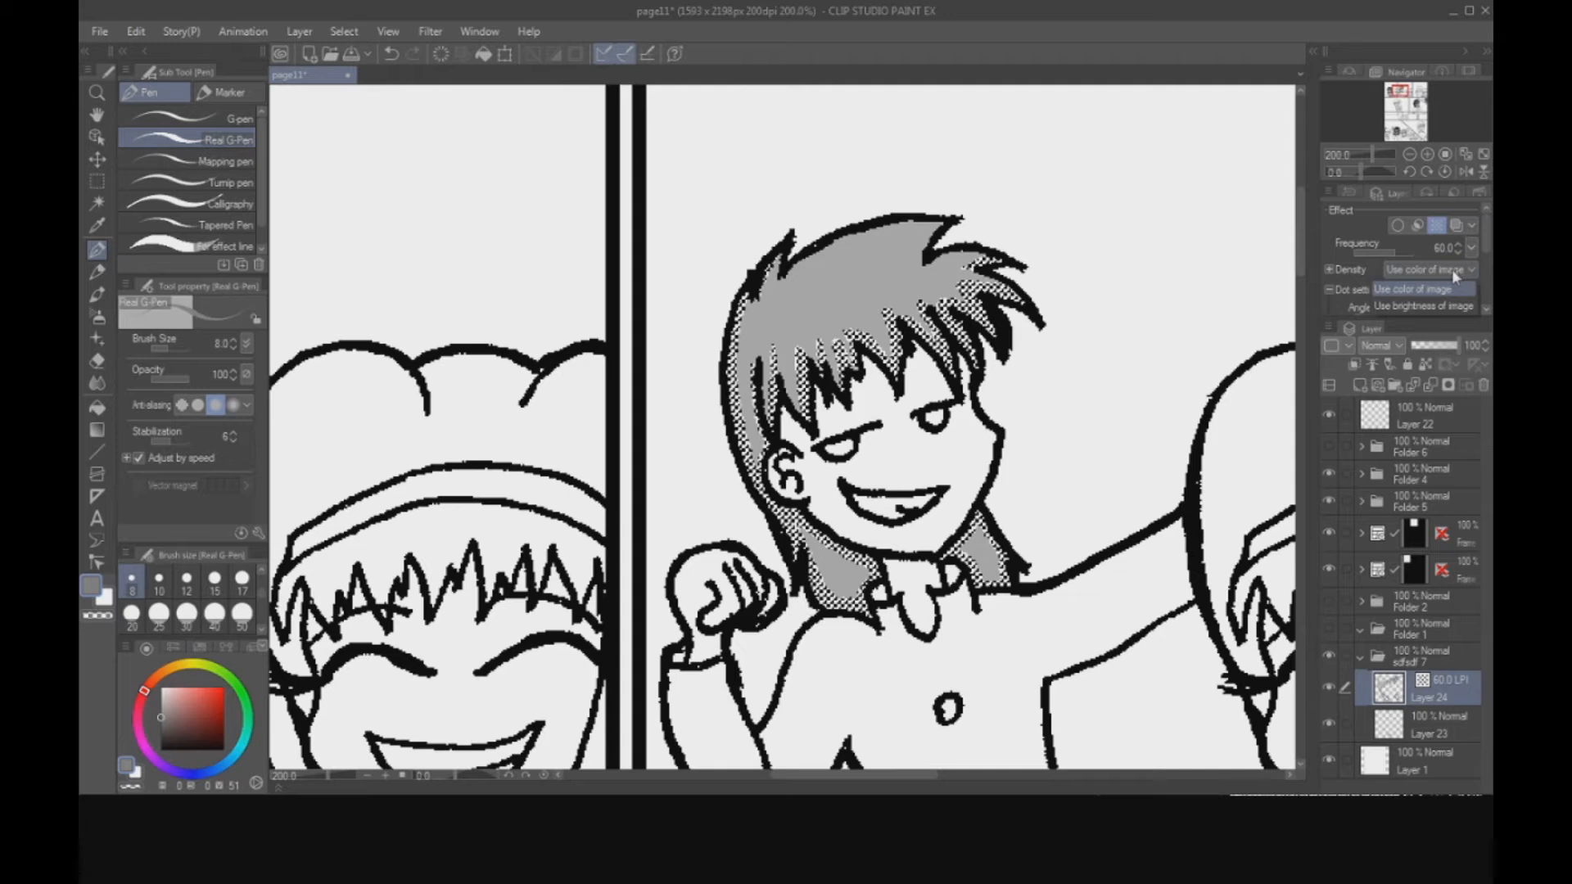
left_click(1428, 308)
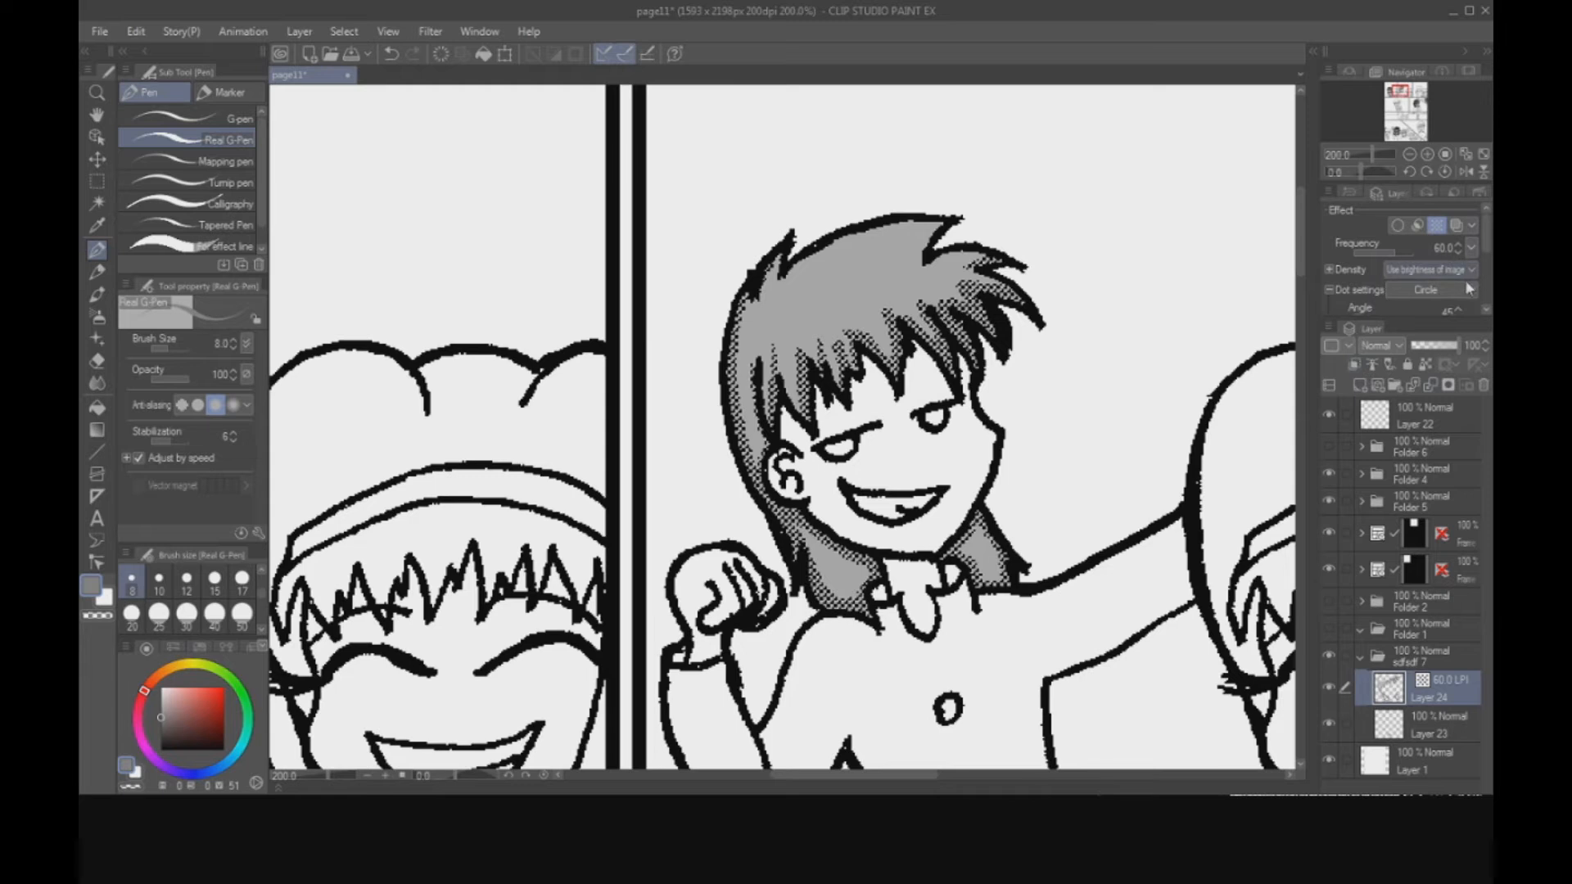
Try a coarser tone frequency of 39.1 on Layer 24 and view the hair at lower magnification.
left_click_drag(1394, 254, 1378, 250)
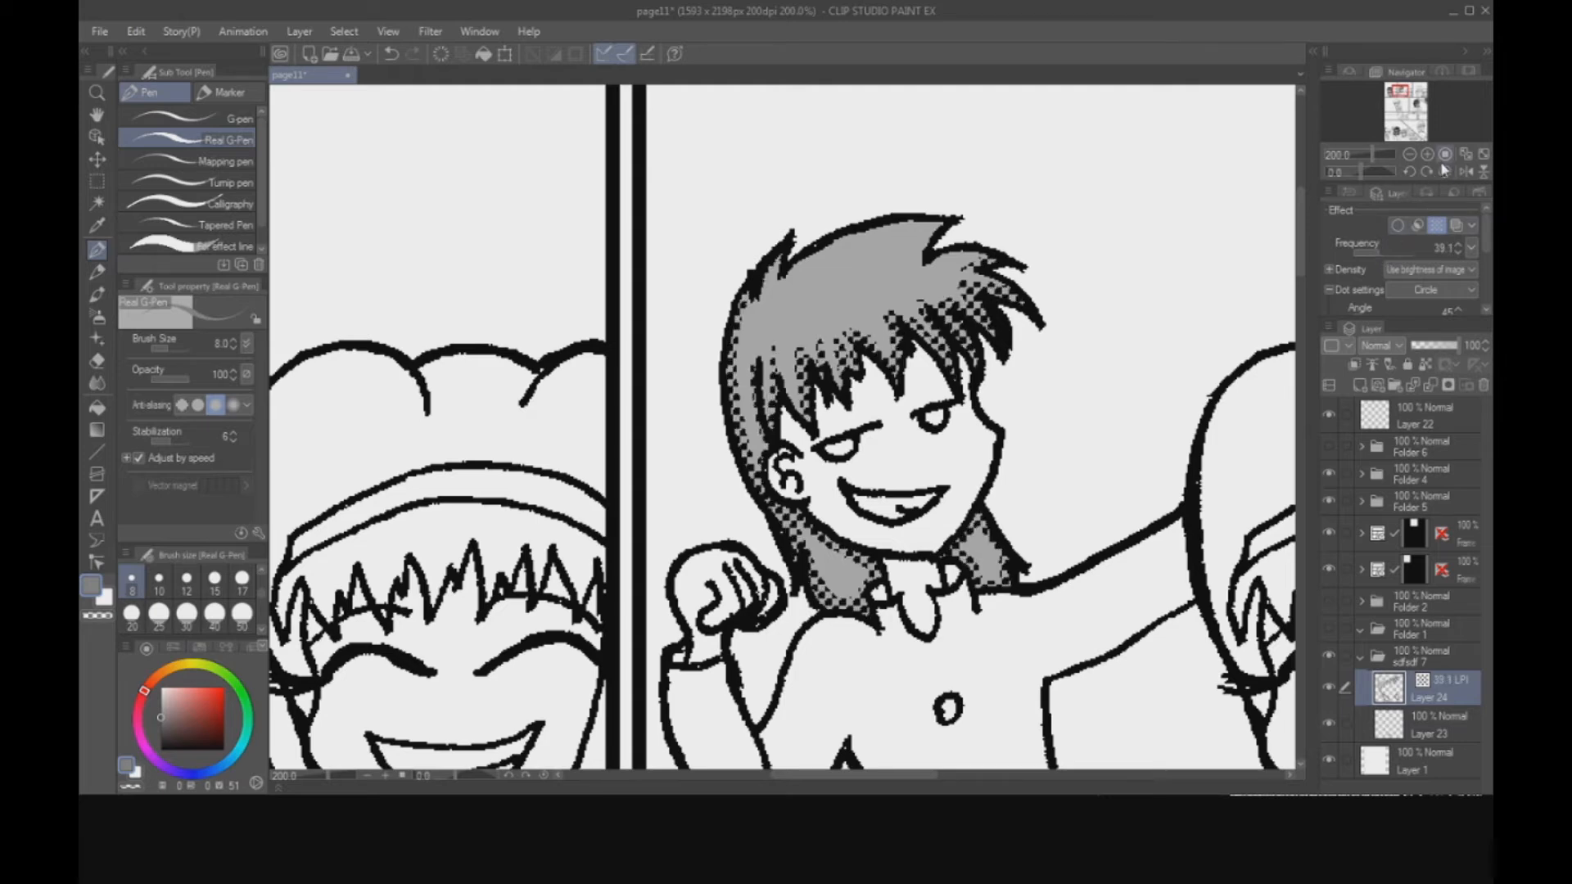
left_click(1409, 154)
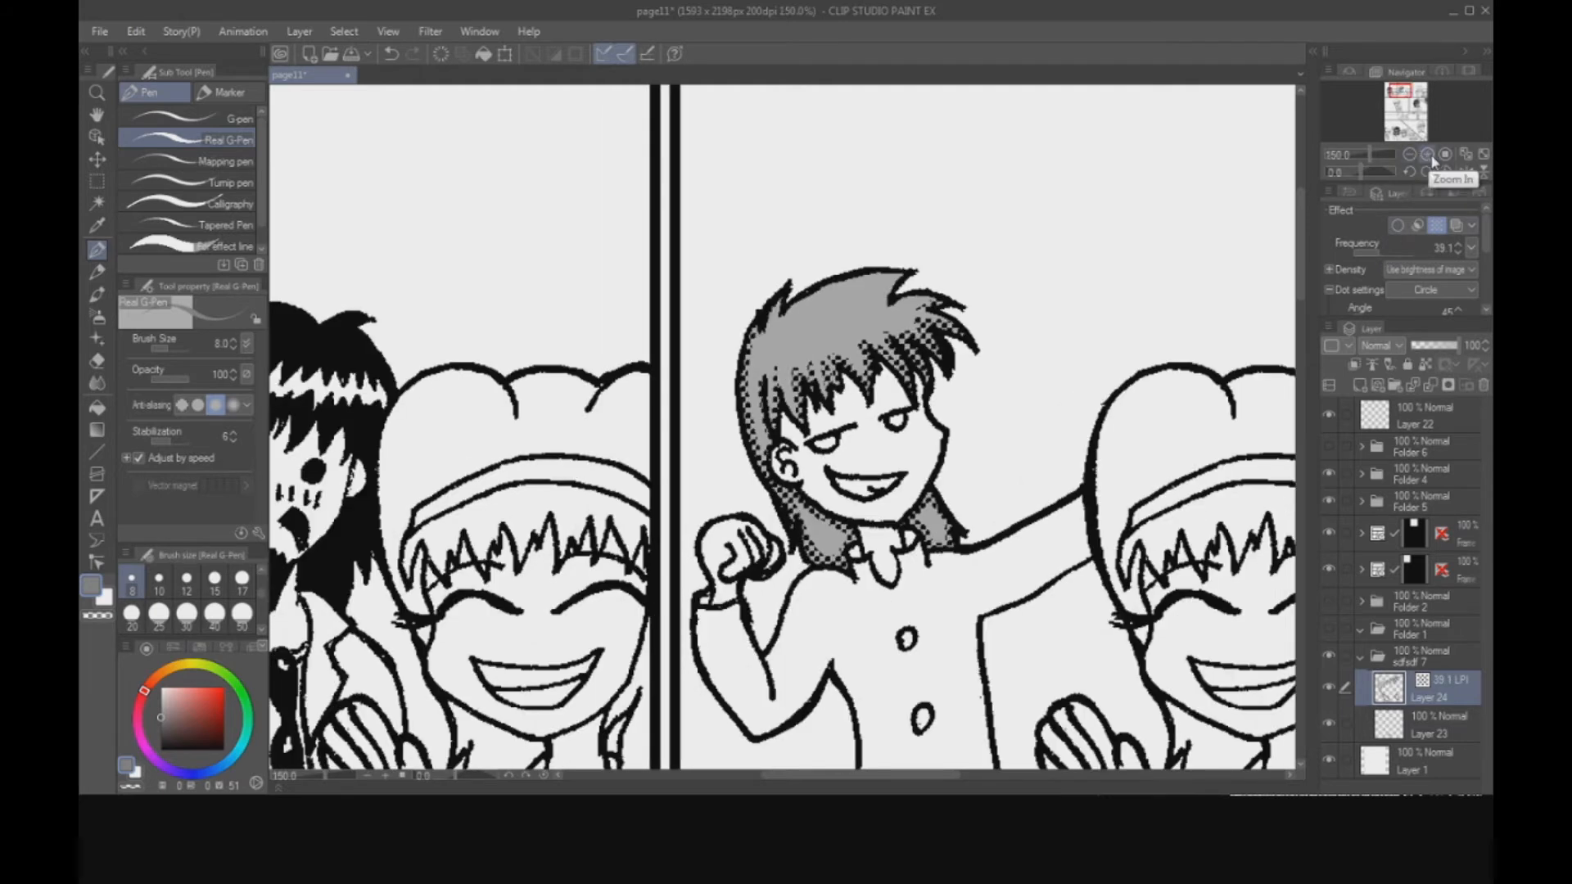
left_click(1409, 154)
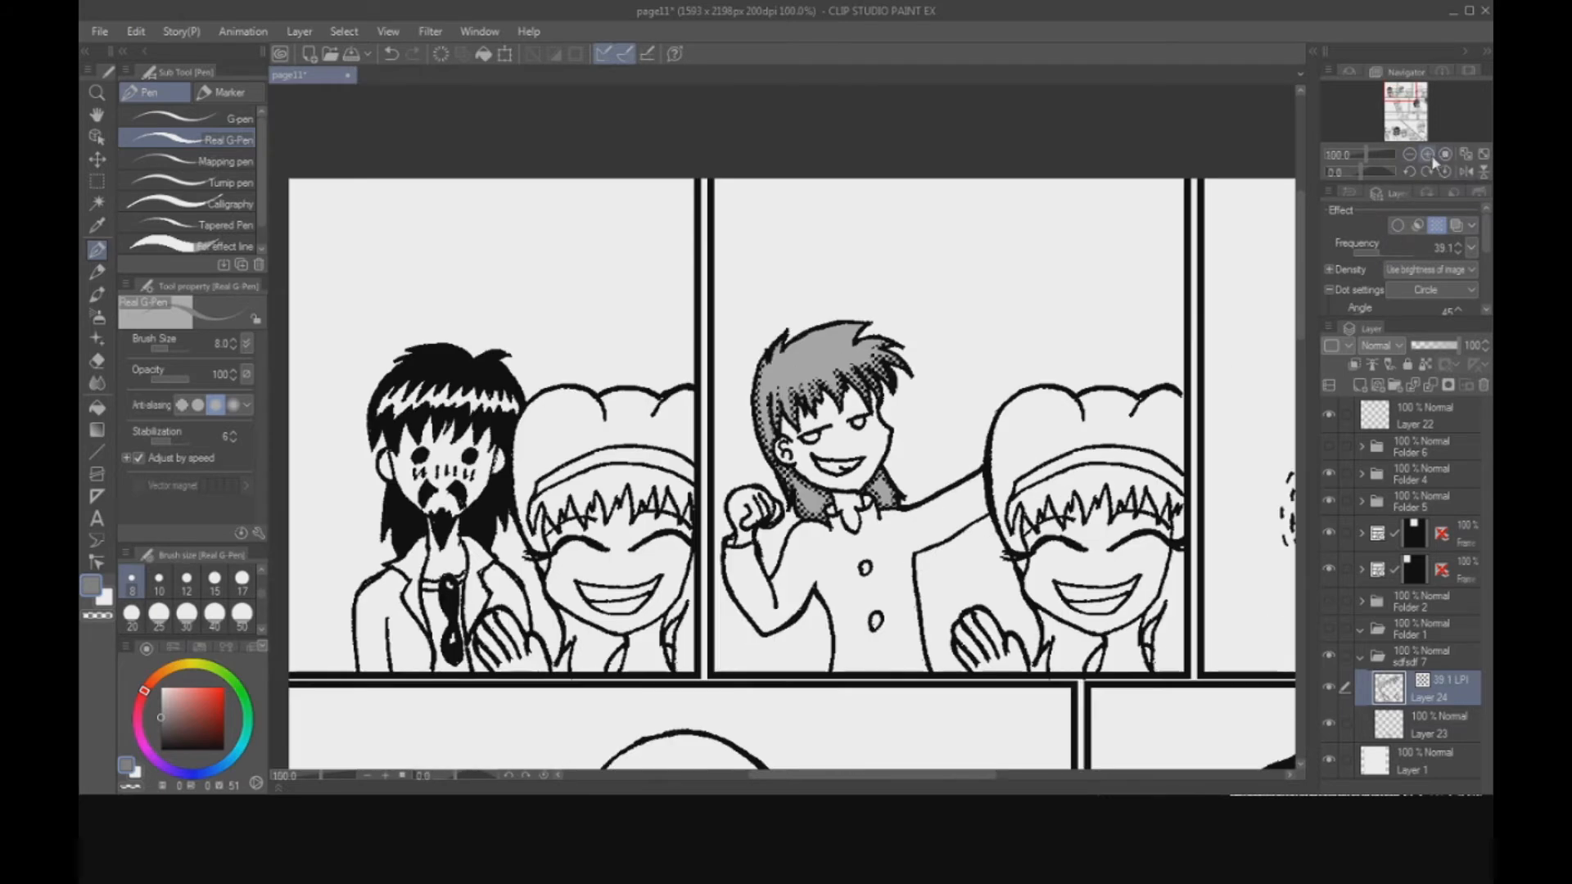
Raise Layer 24's tone frequency to about 73 for a finer dot pattern.
left_click(1457, 244)
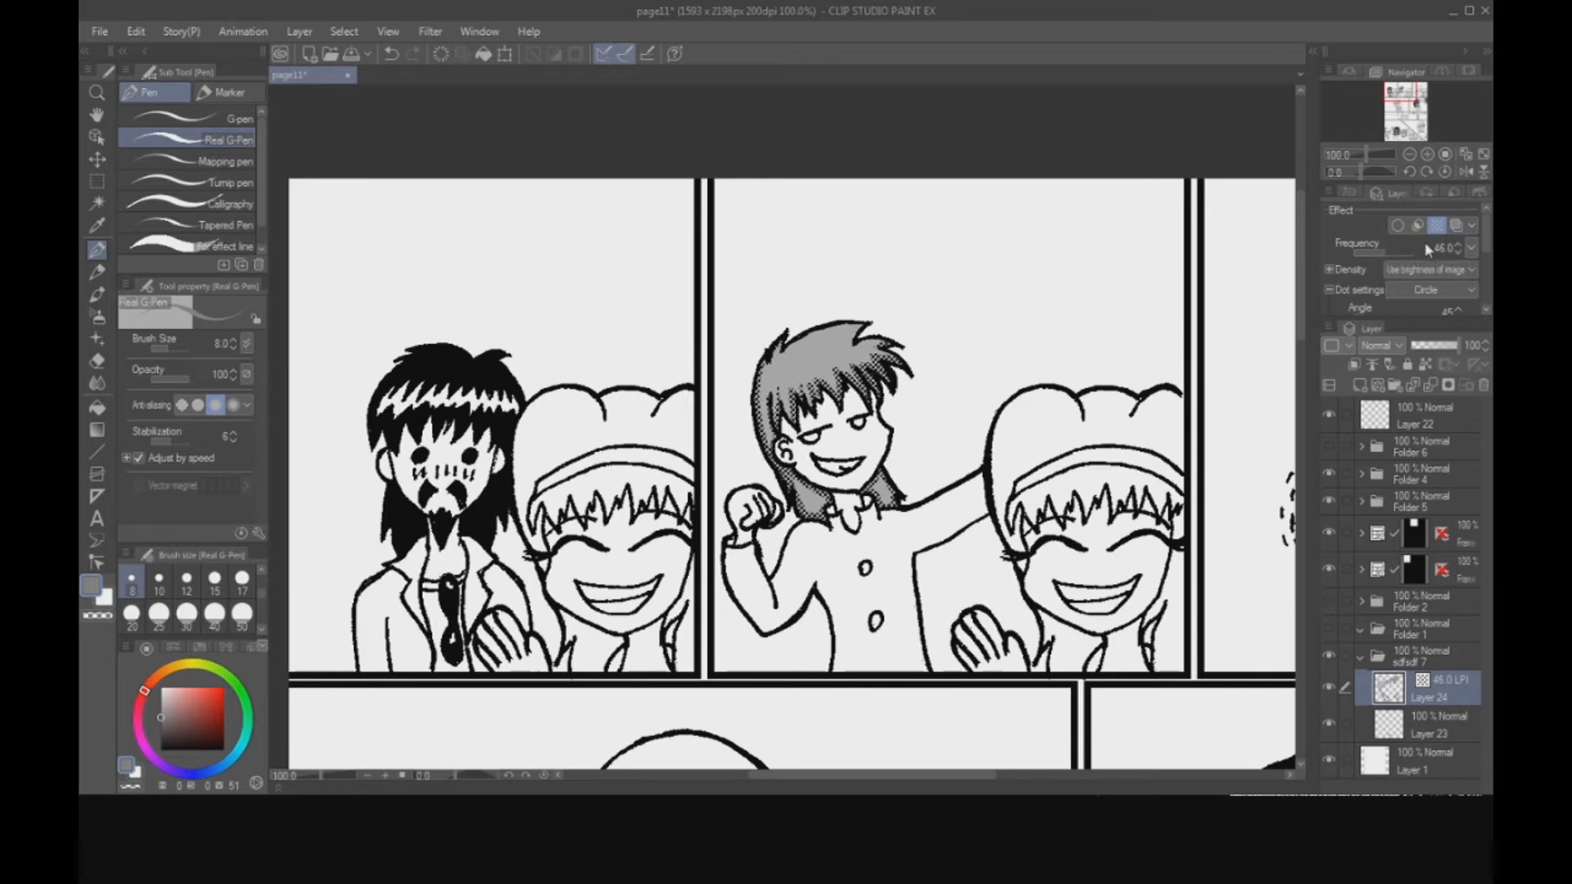
left_click(1397, 244)
left_click_drag(1394, 247, 1407, 247)
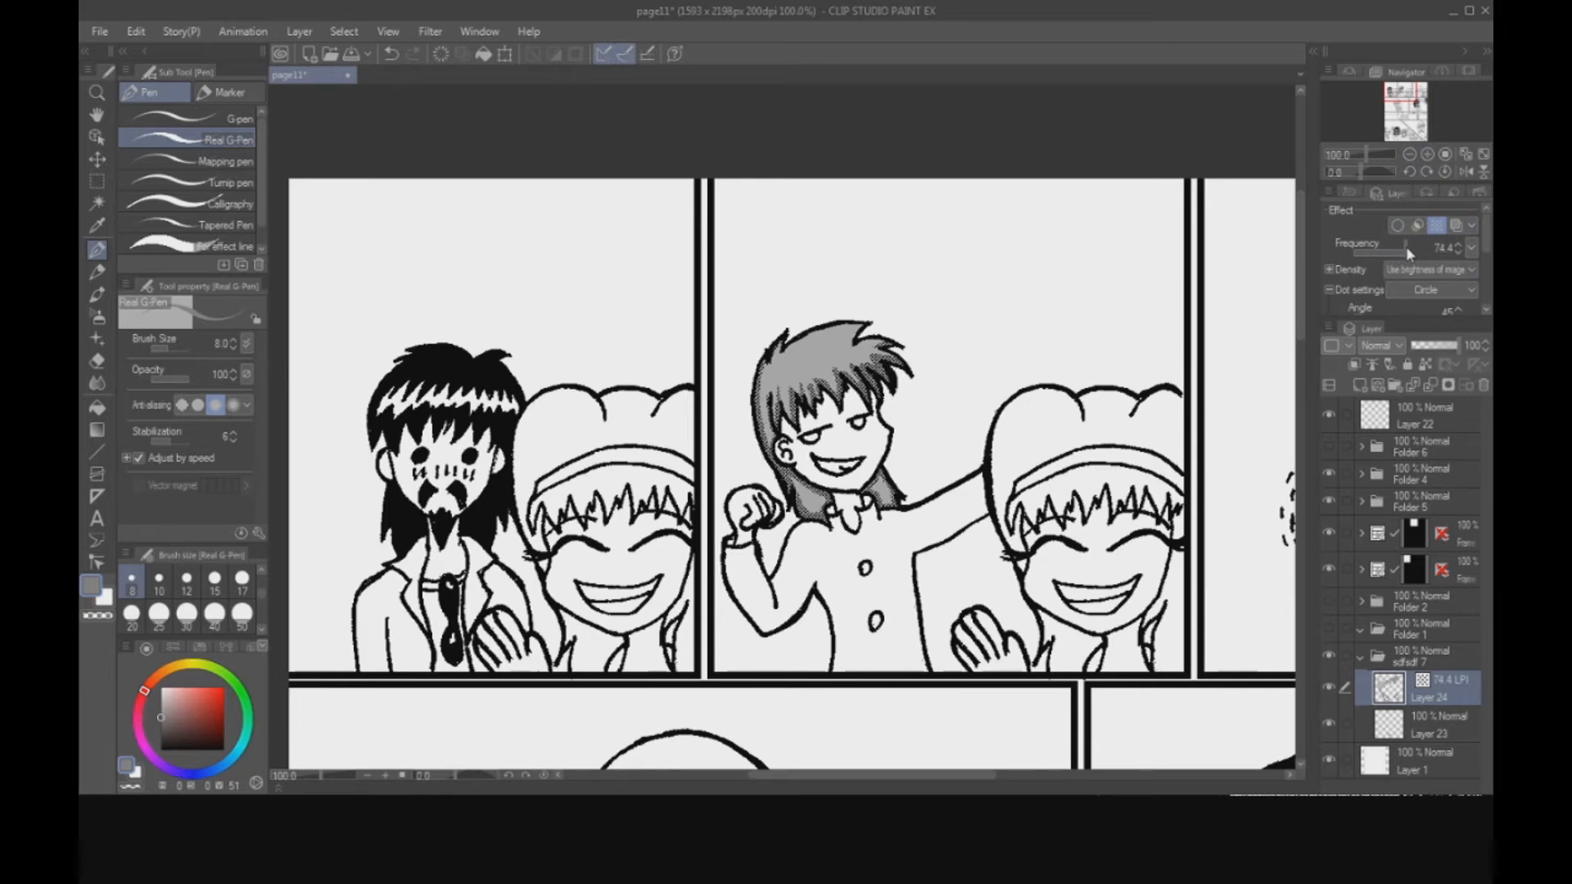
left_click(1448, 291)
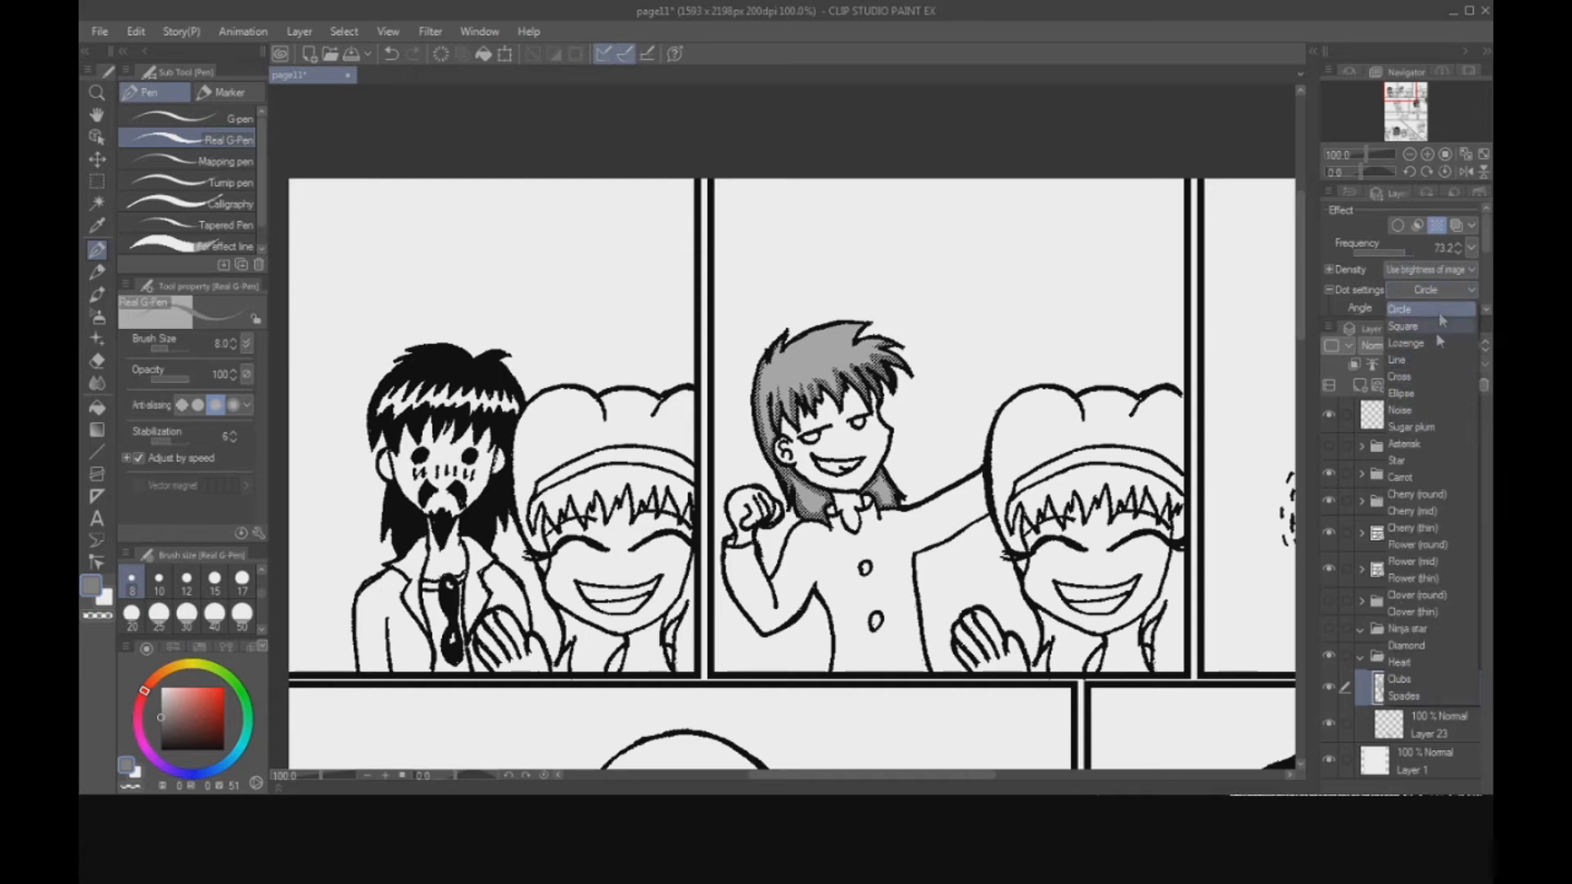
left_click(1444, 288)
mouse_move(1486, 233)
left_mouse_down()
mouse_move(1478, 296)
mouse_move(1485, 214)
left_mouse_up()
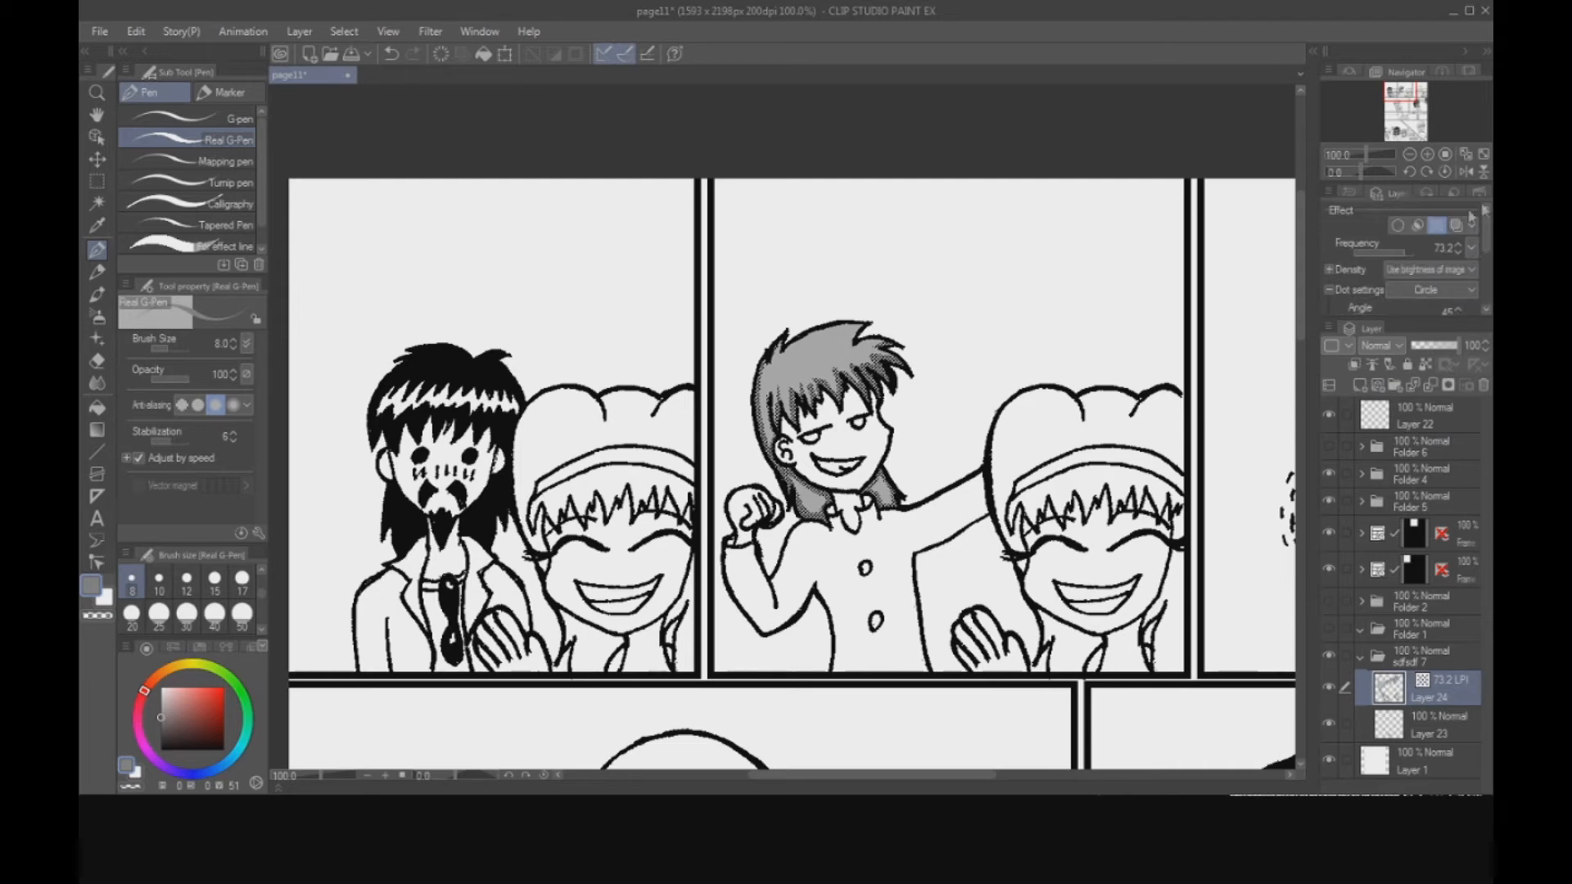
Lower Layer 24's opacity to 52 to soften the toned shadows in the character's hair.
left_click_drag(1453, 344, 1439, 346)
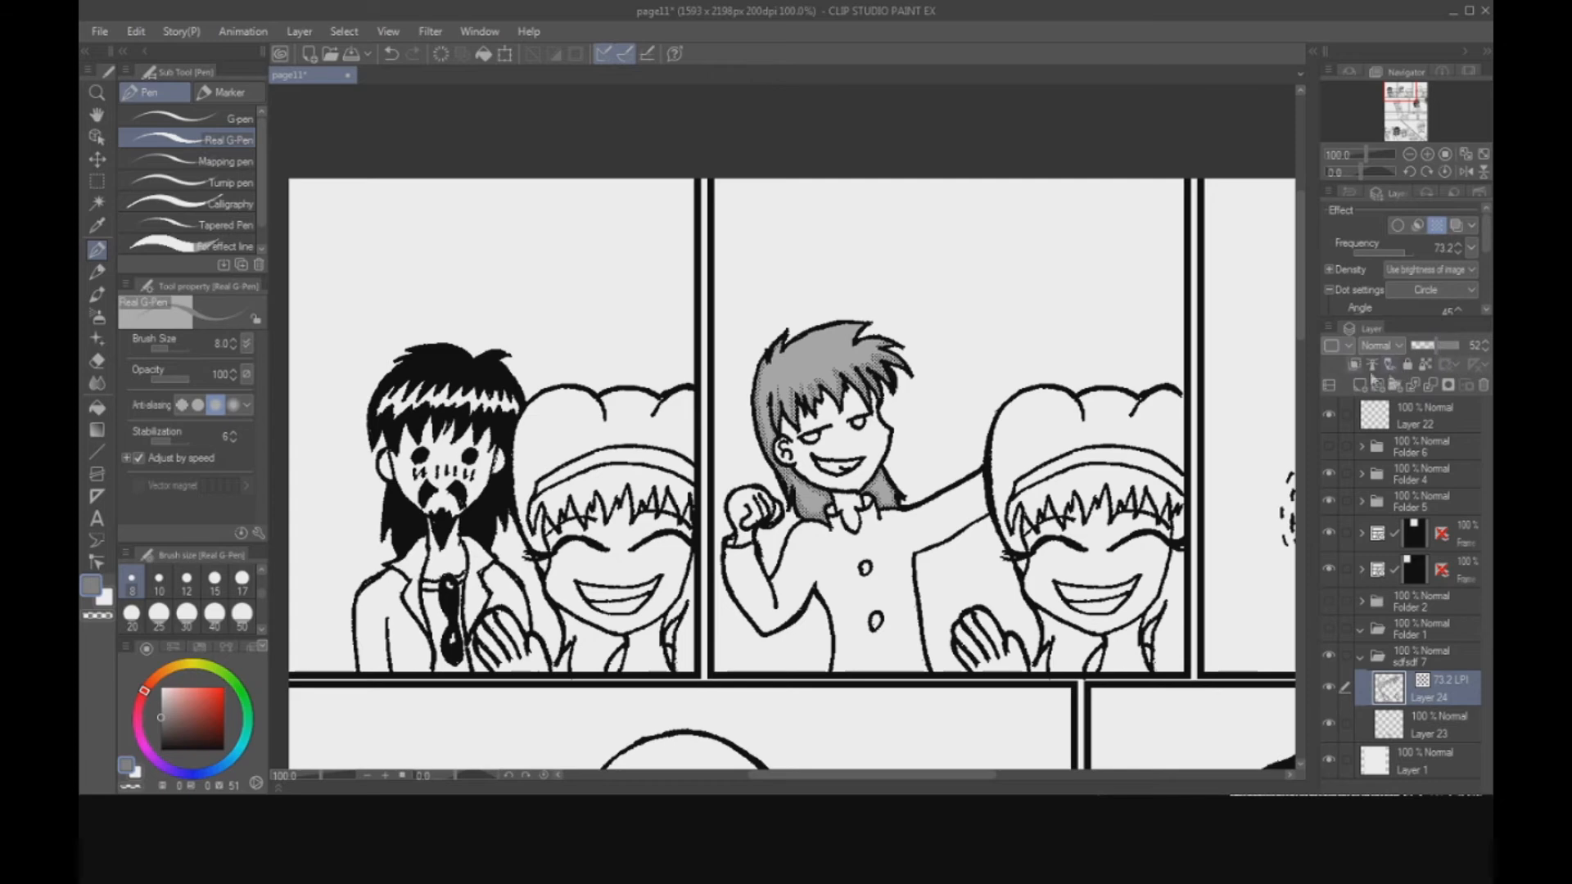
left_click(1409, 154)
left_click(1409, 154)
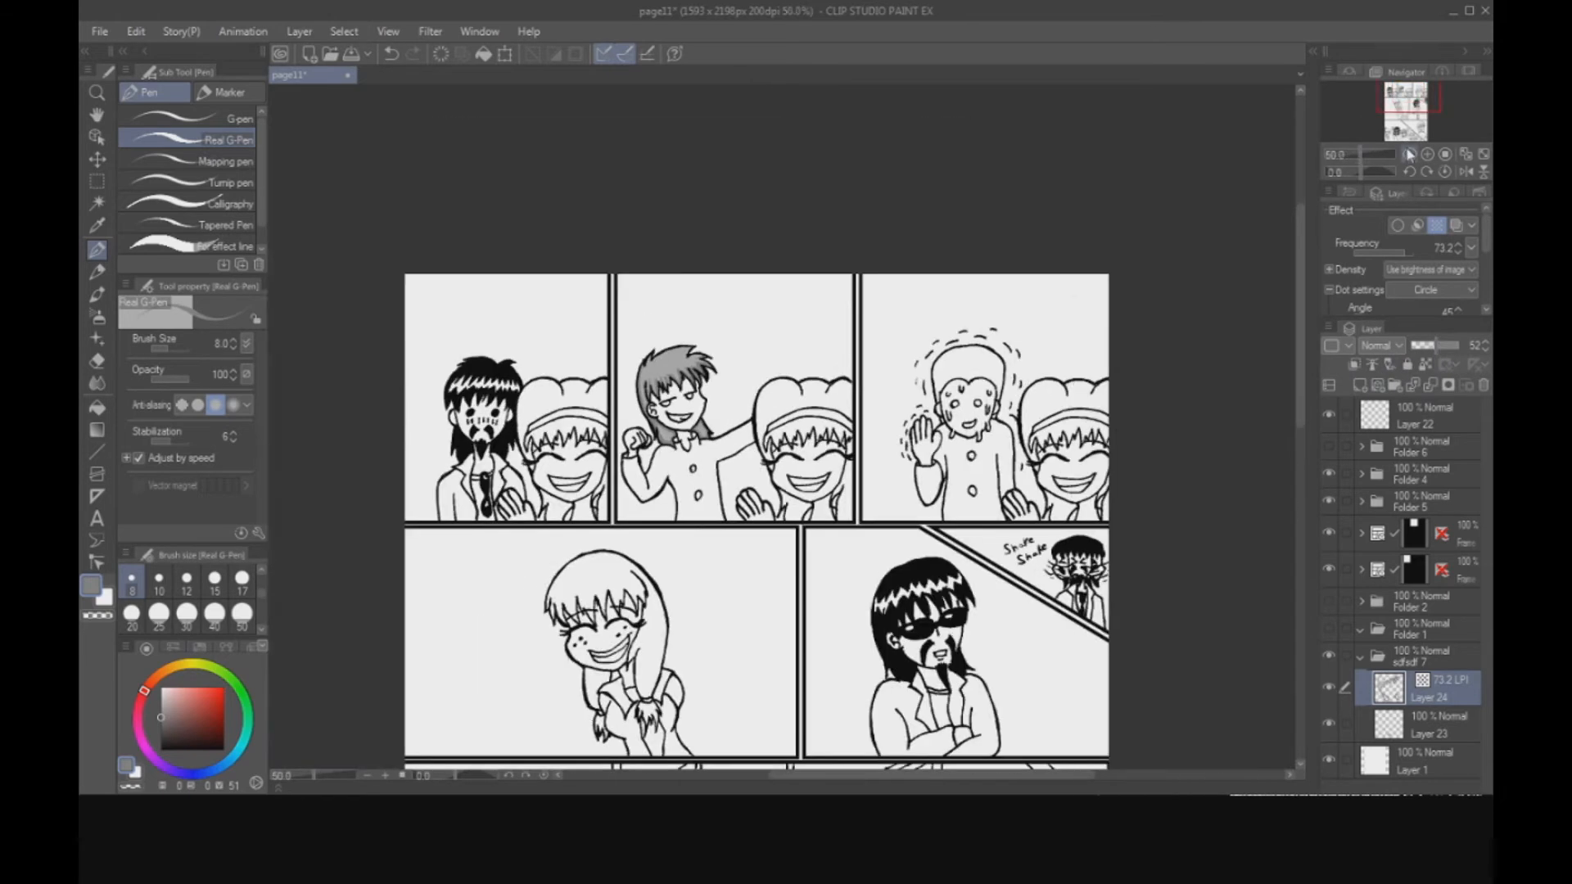
left_click_drag(1405, 99, 1397, 96)
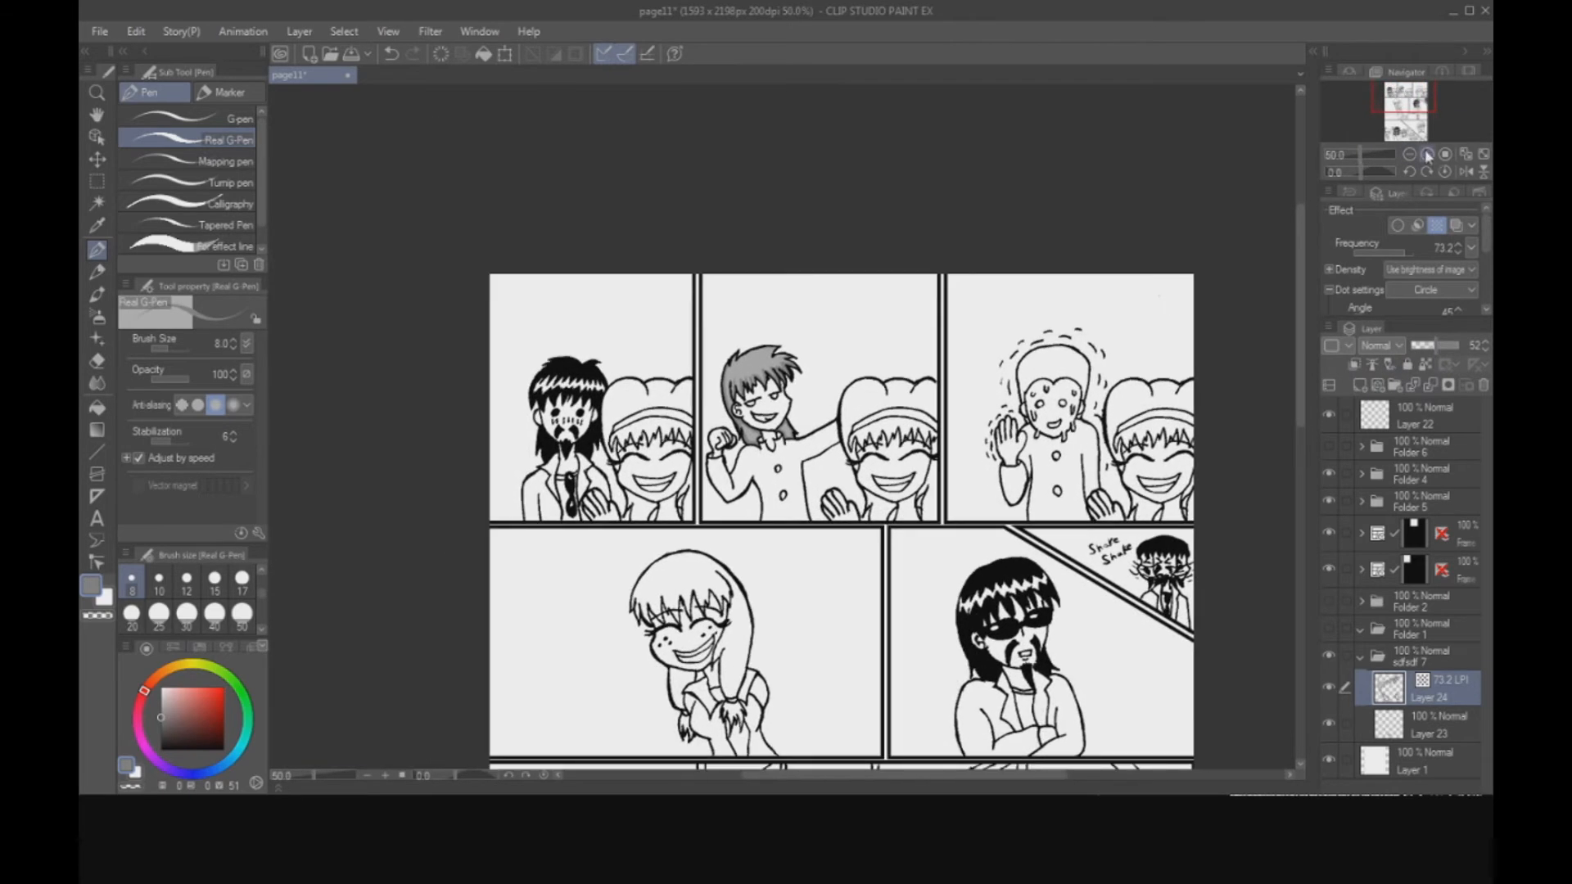
left_click(1427, 154)
left_click_drag(1401, 97, 1403, 95)
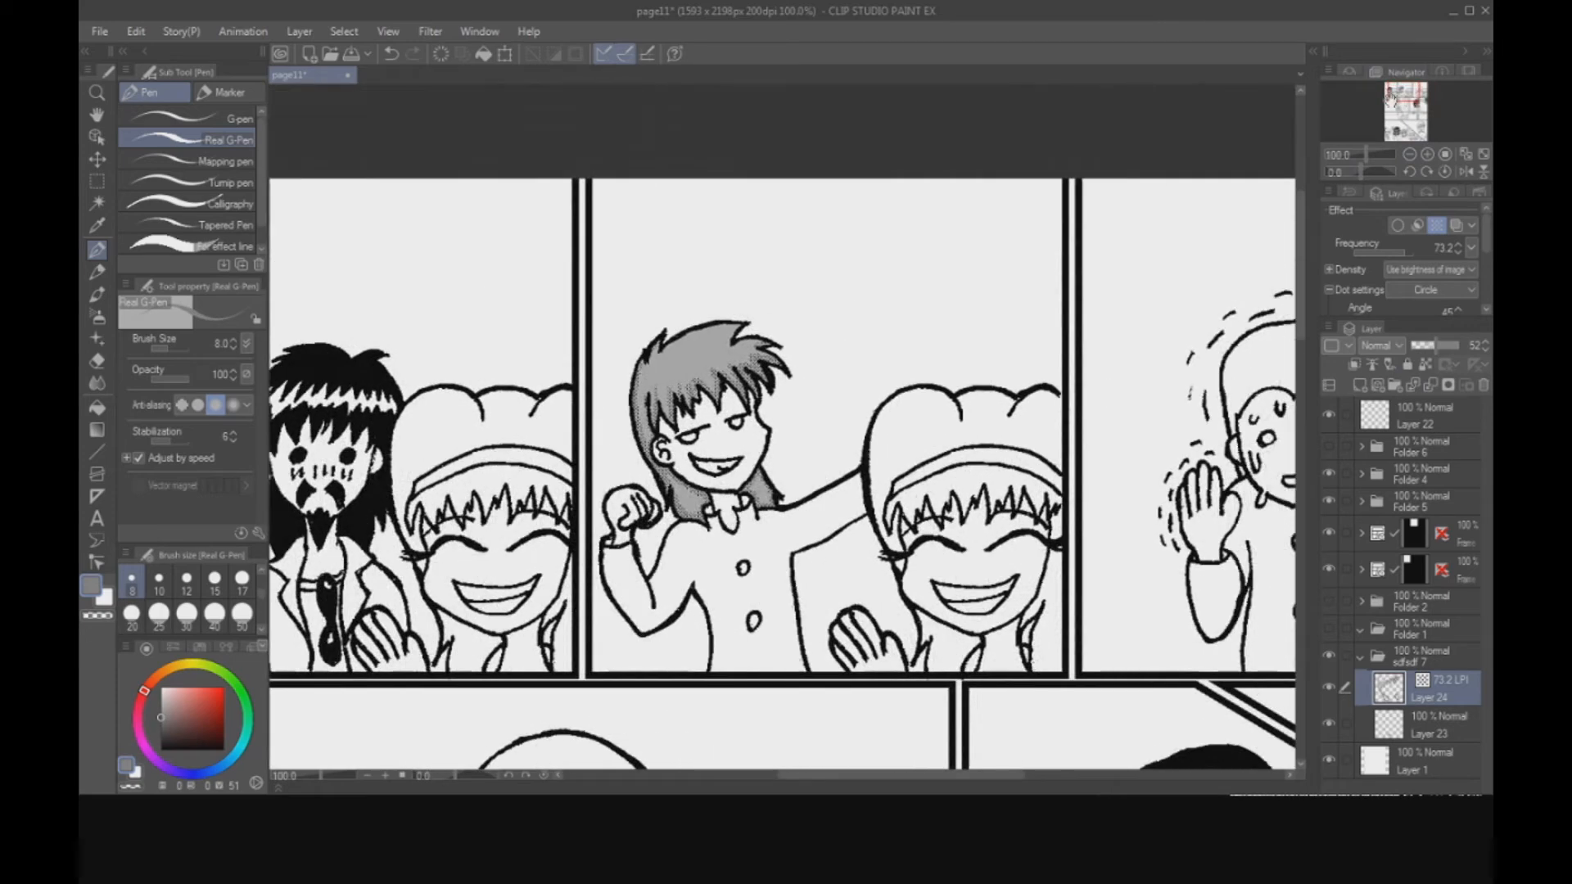
Examine the characters' hair and remaining unshaded areas in the panels across the whole page.
left_click(1412, 153)
left_click(1409, 154)
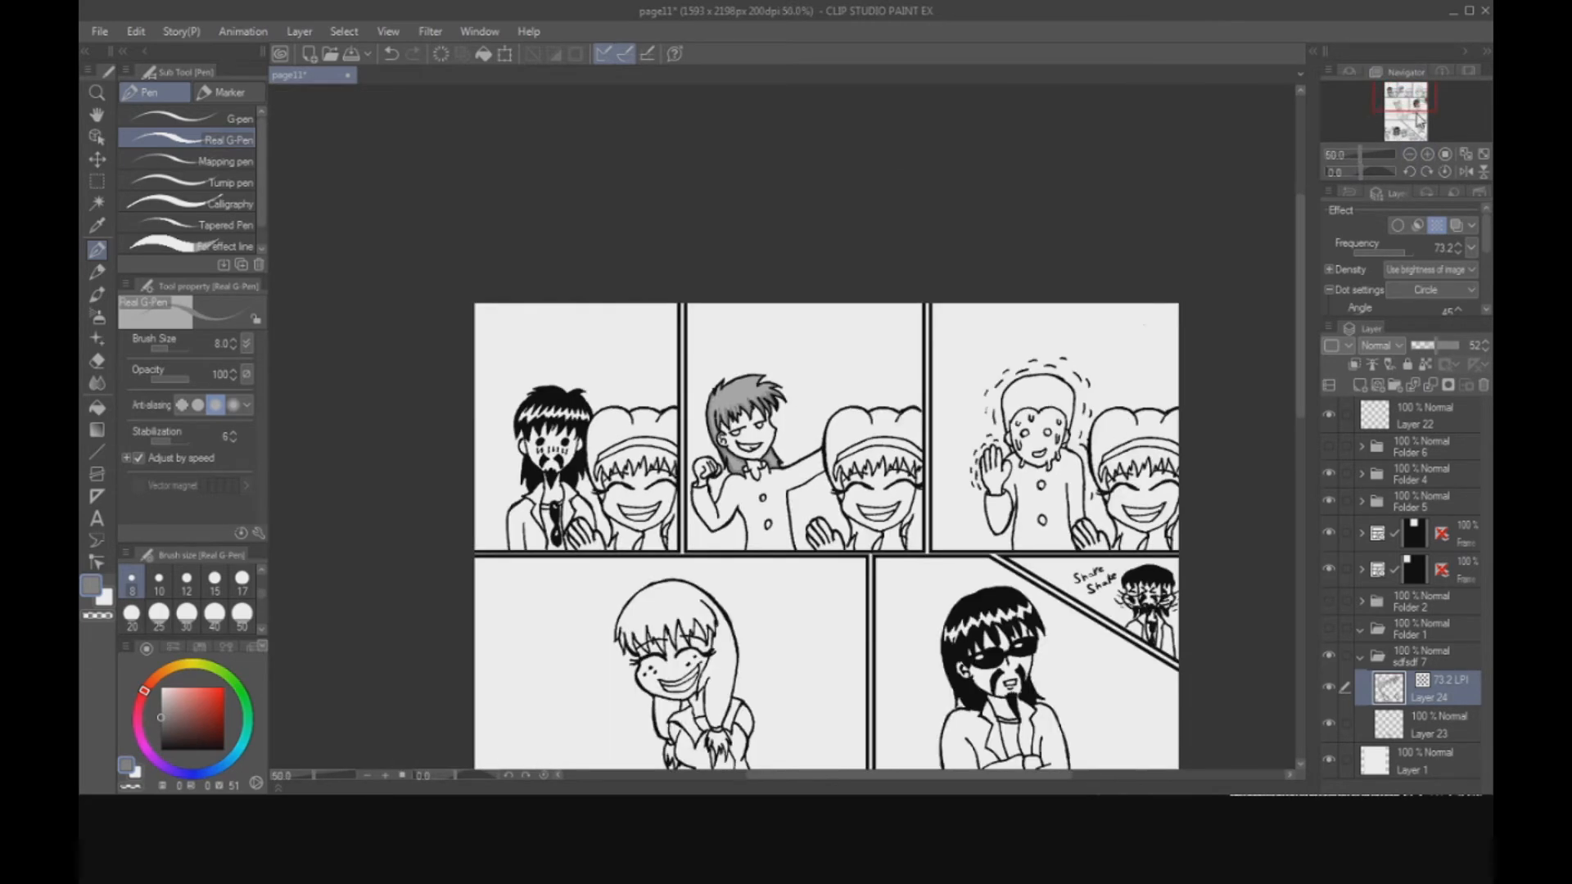
left_click_drag(1403, 115, 1399, 121)
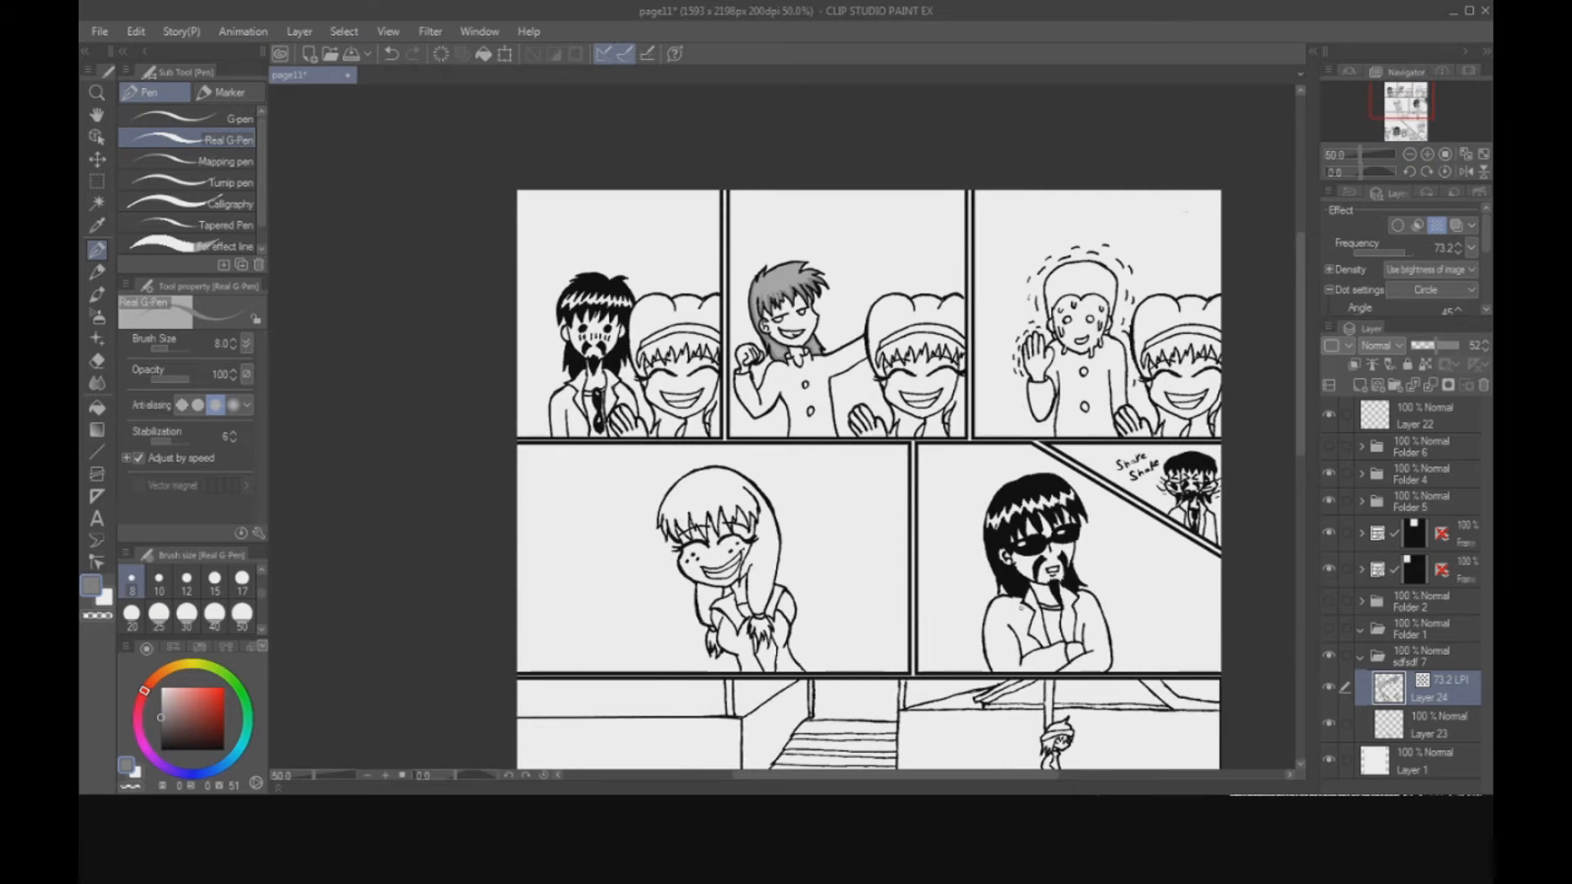
mouse_move(1402, 99)
left_mouse_down()
mouse_move(1408, 135)
mouse_move(1390, 105)
left_mouse_up()
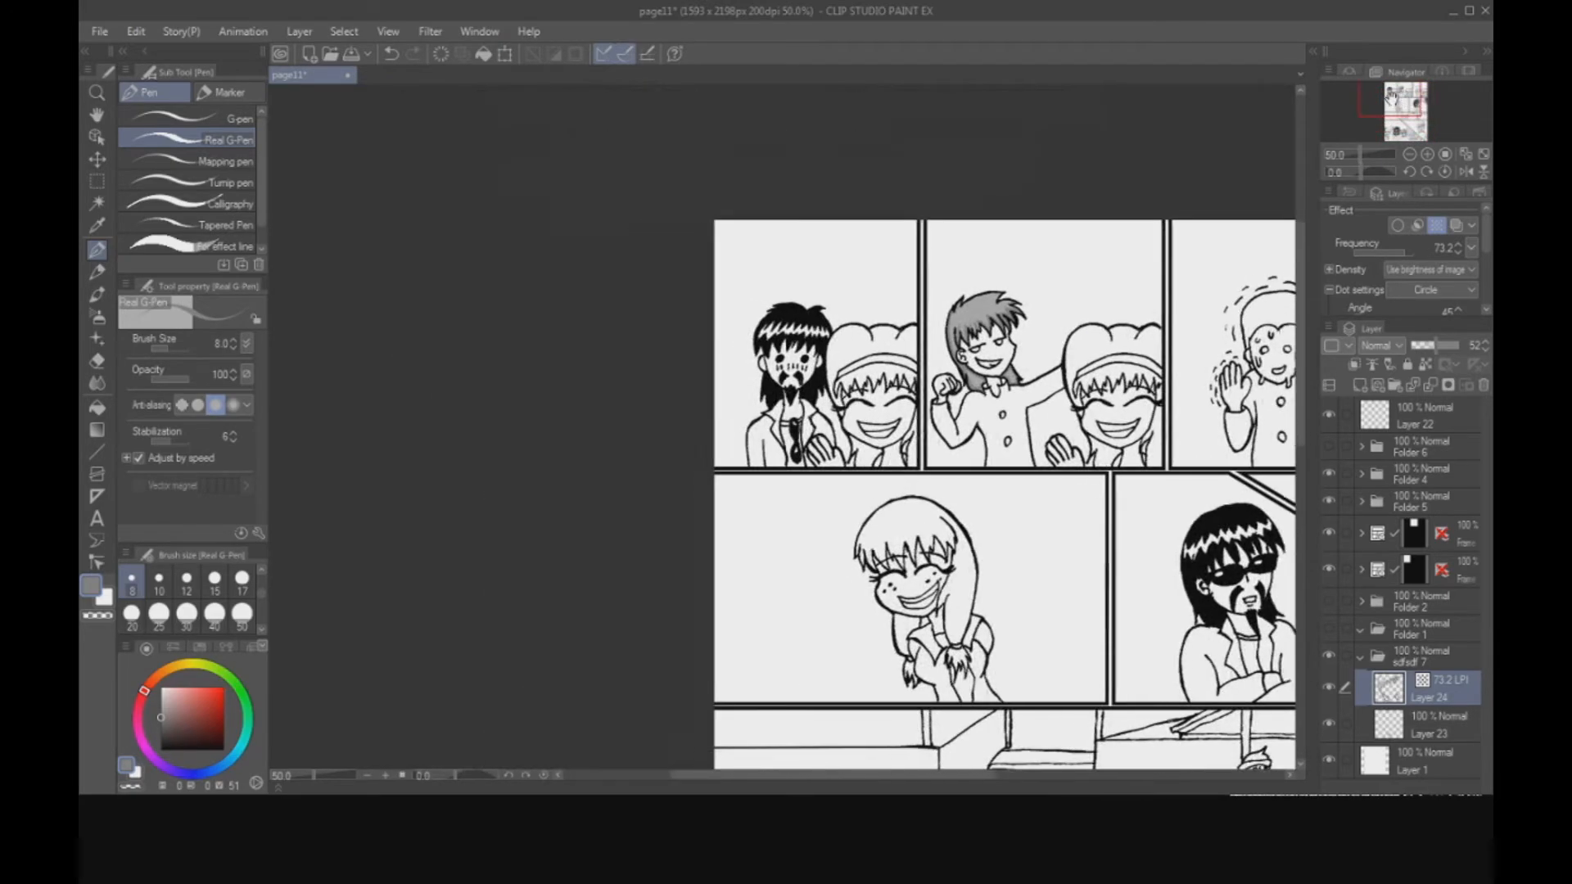
left_click(1428, 154)
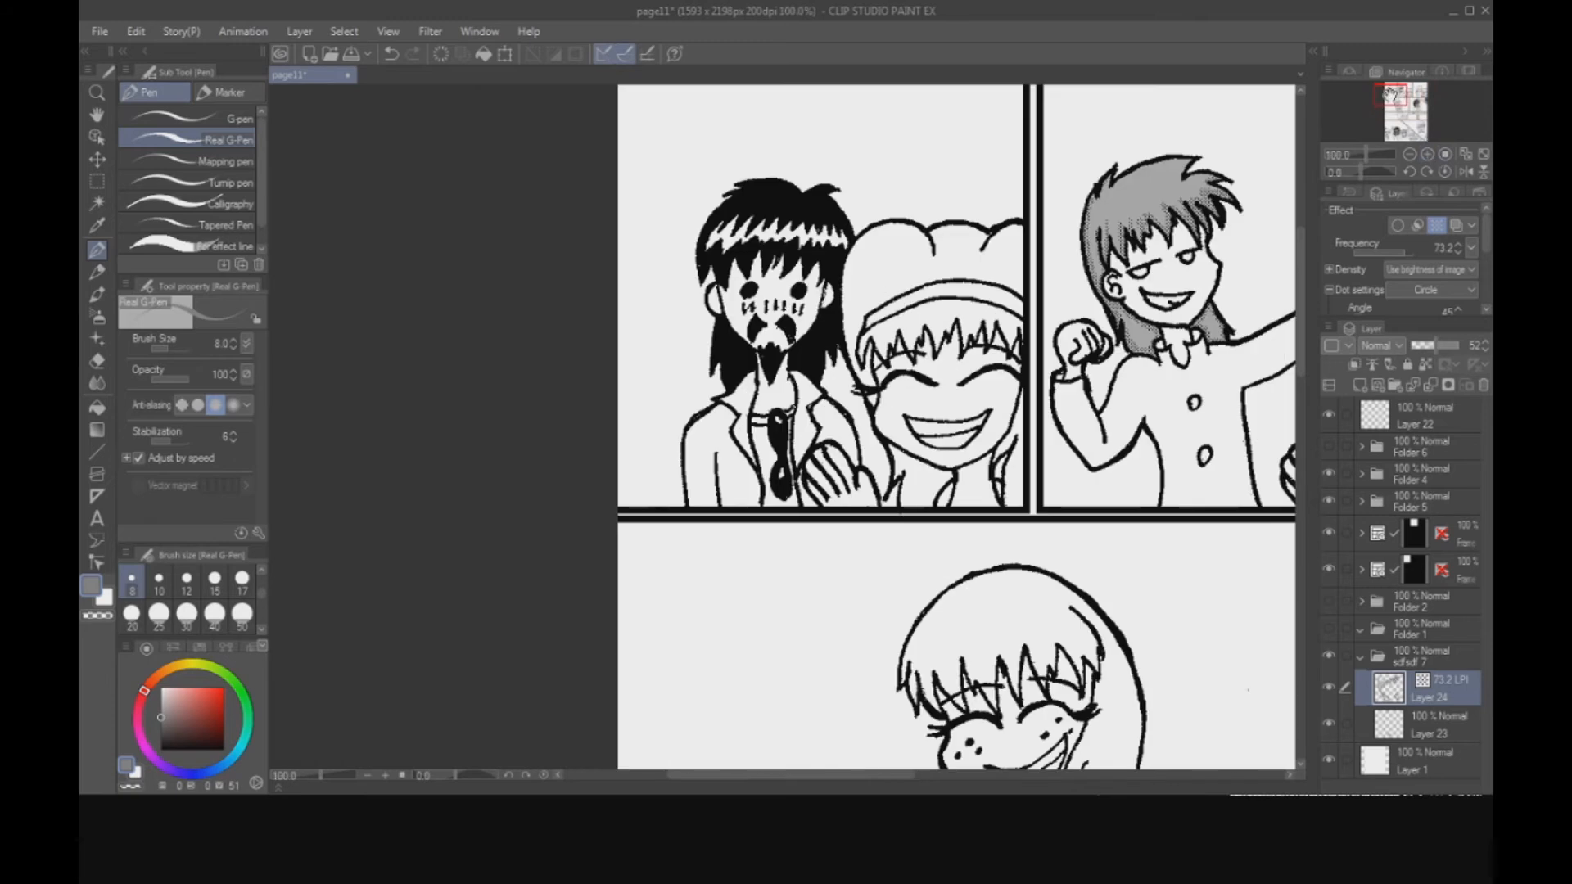
left_click(1428, 154)
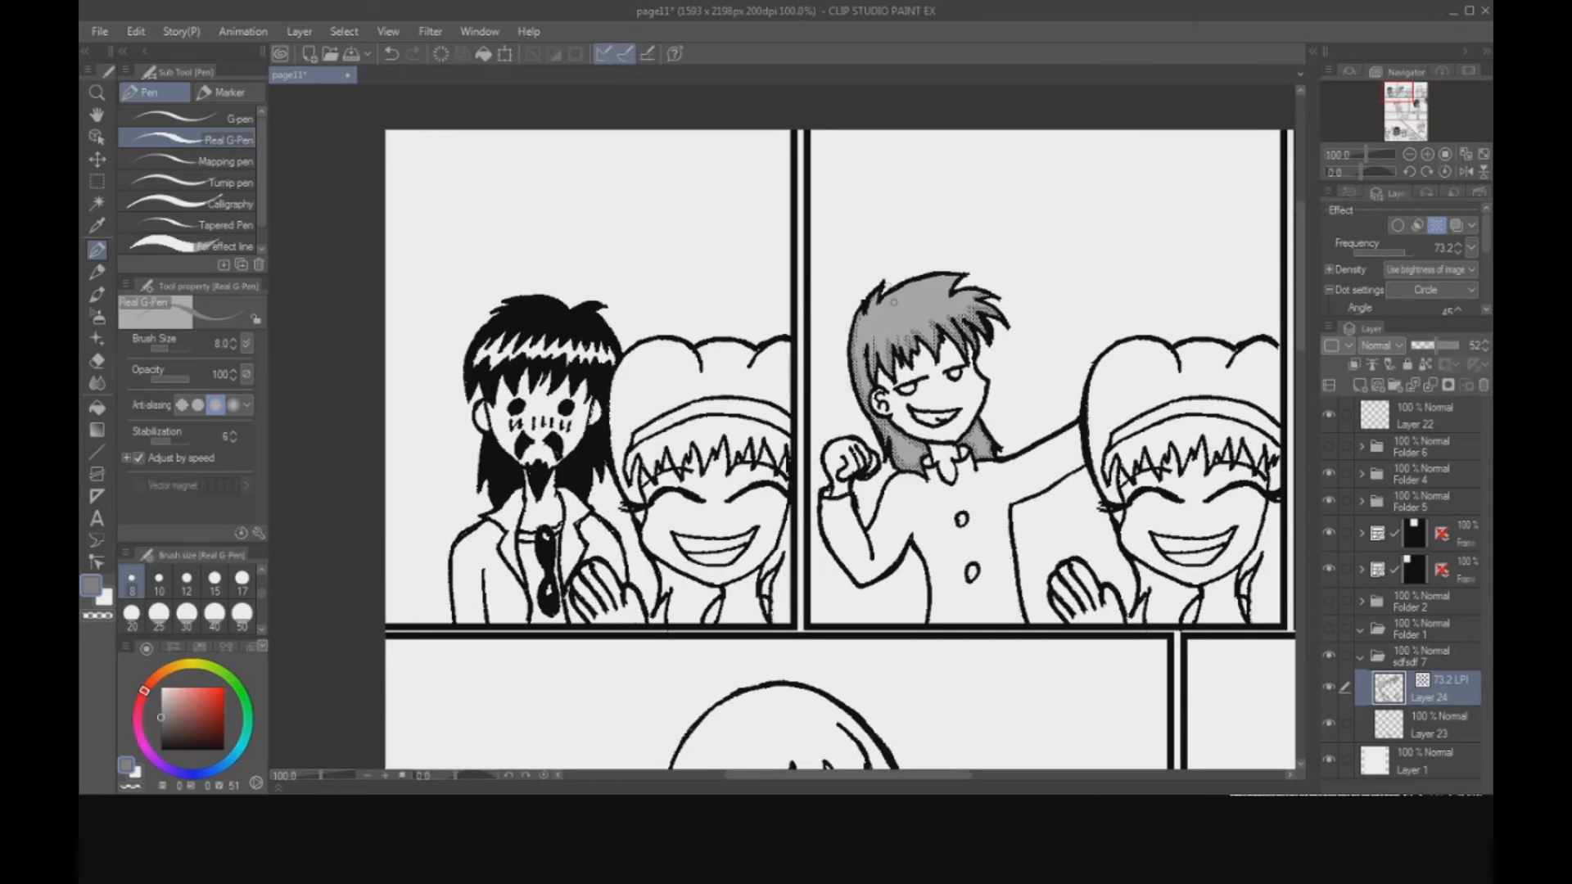
left_click_drag(1422, 108, 1423, 122)
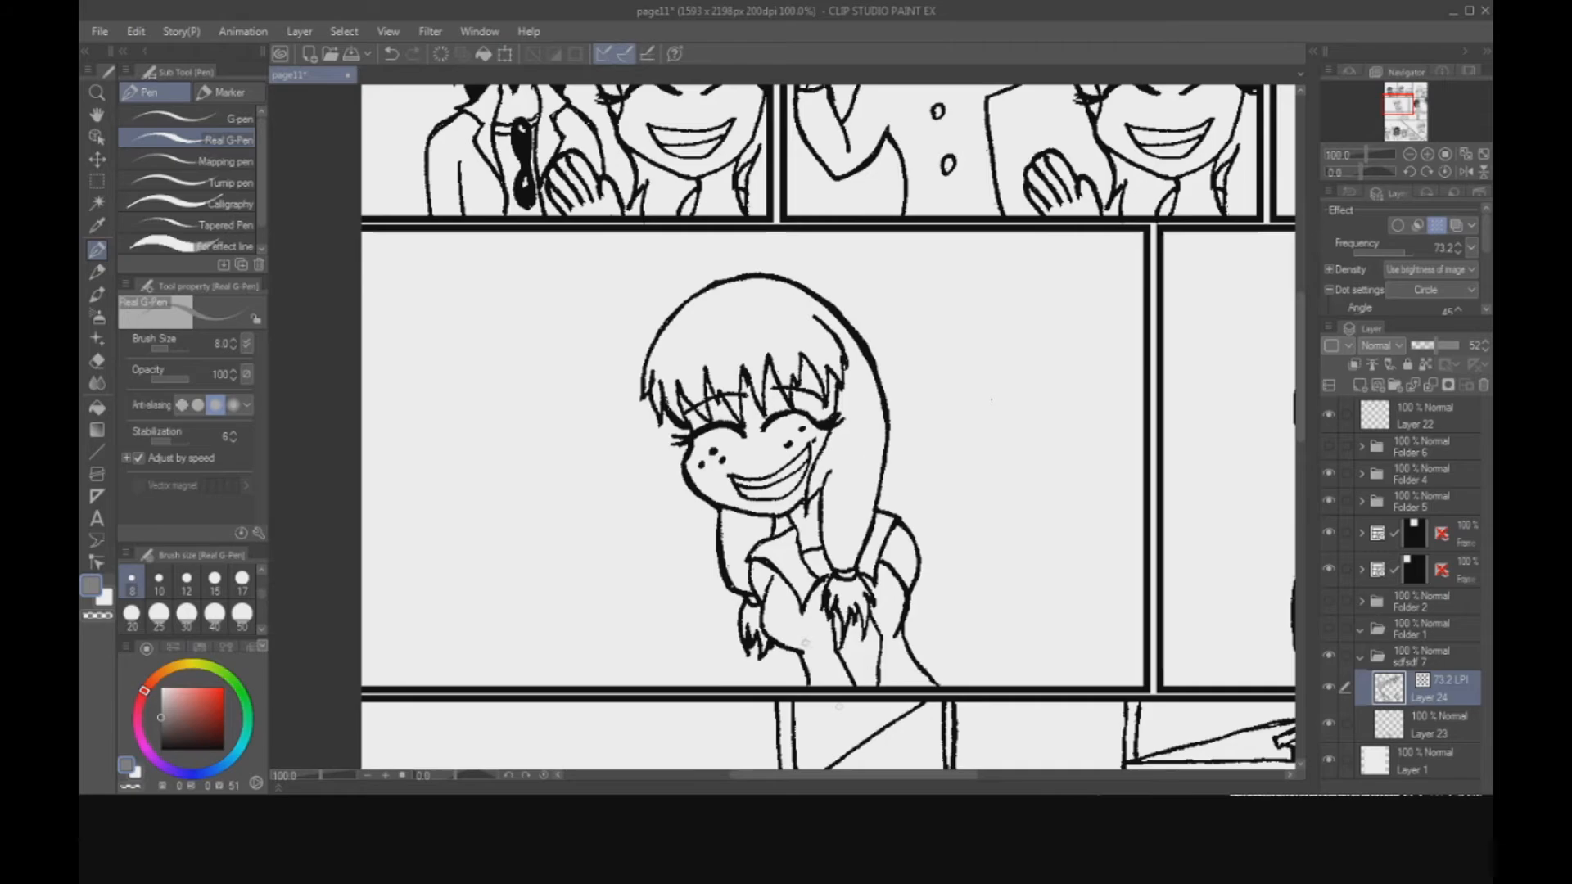
left_click_drag(1398, 110, 1421, 136)
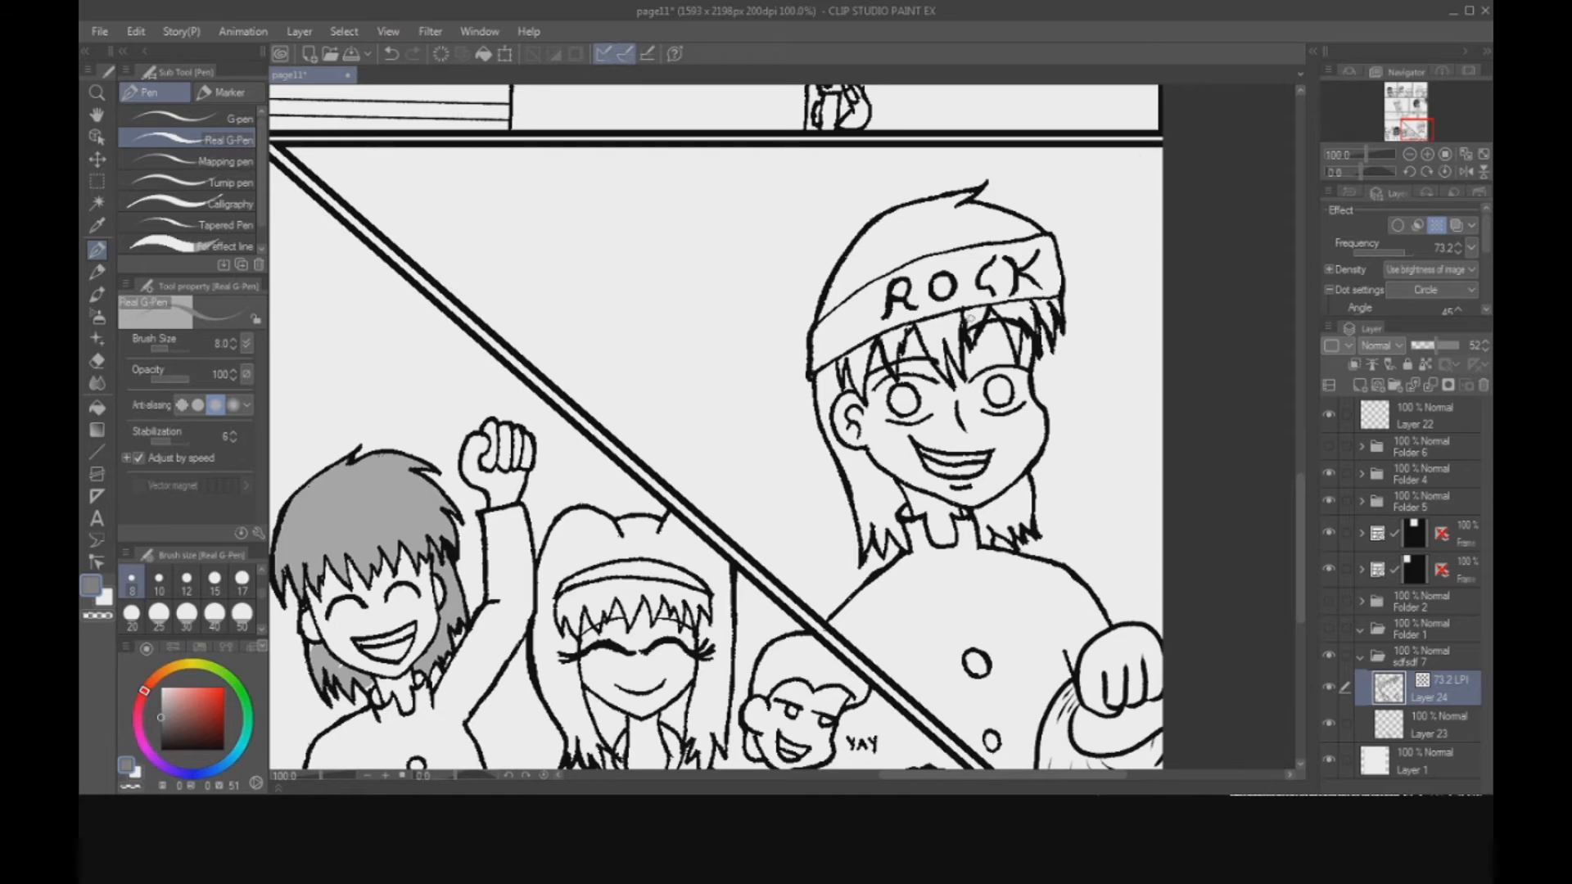
mouse_move(1400, 131)
left_mouse_down()
mouse_move(1389, 138)
mouse_move(1402, 133)
left_mouse_up()
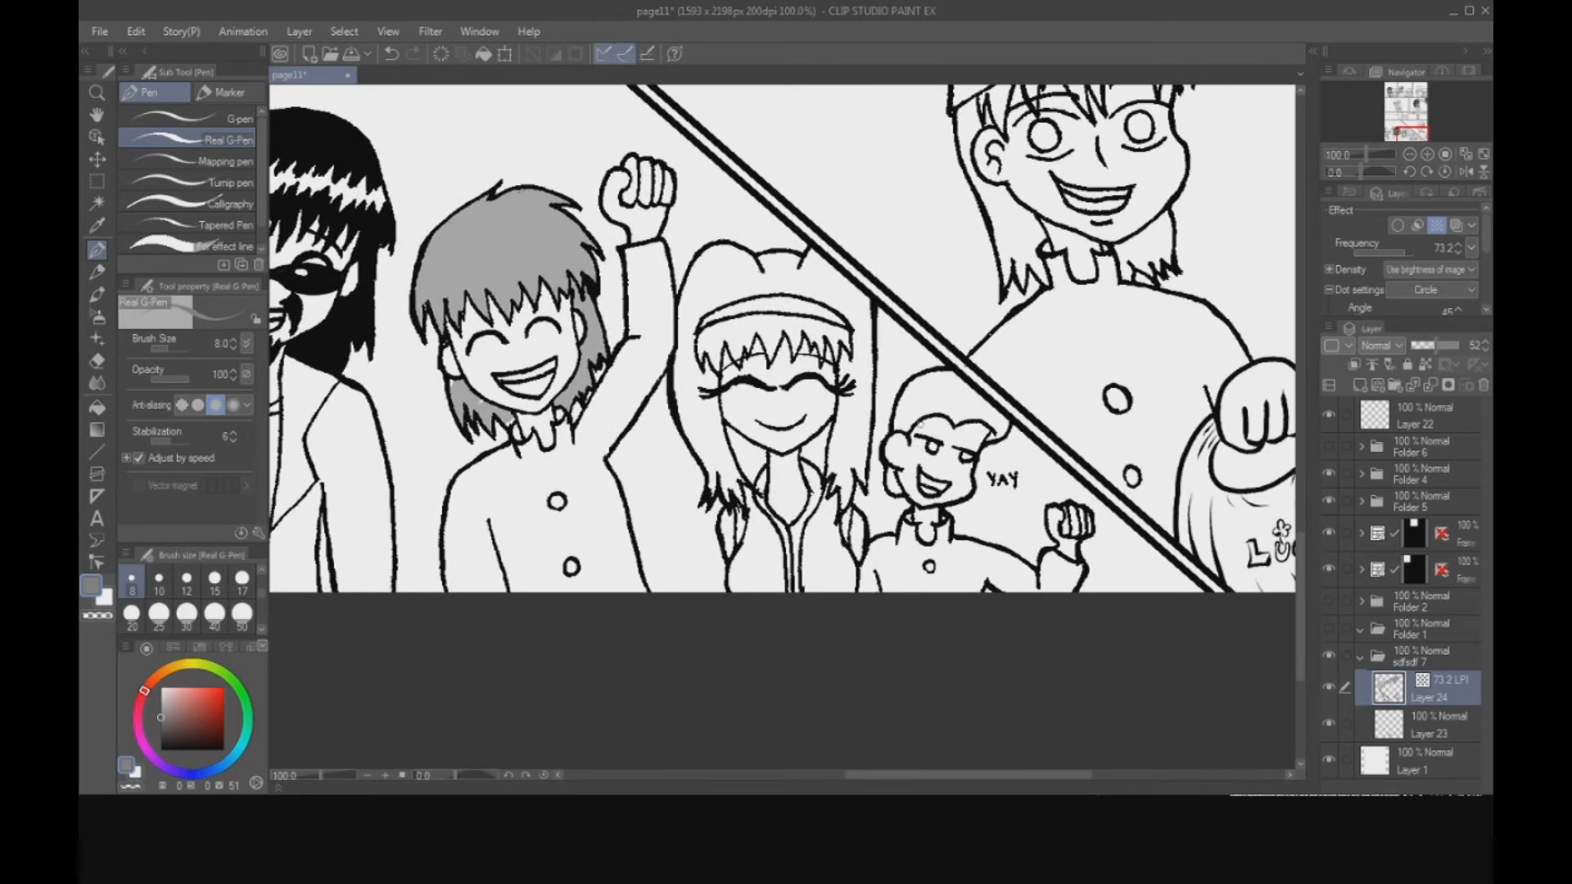
left_click(1410, 153)
left_click(1408, 102)
left_click_drag(1414, 97, 1401, 99)
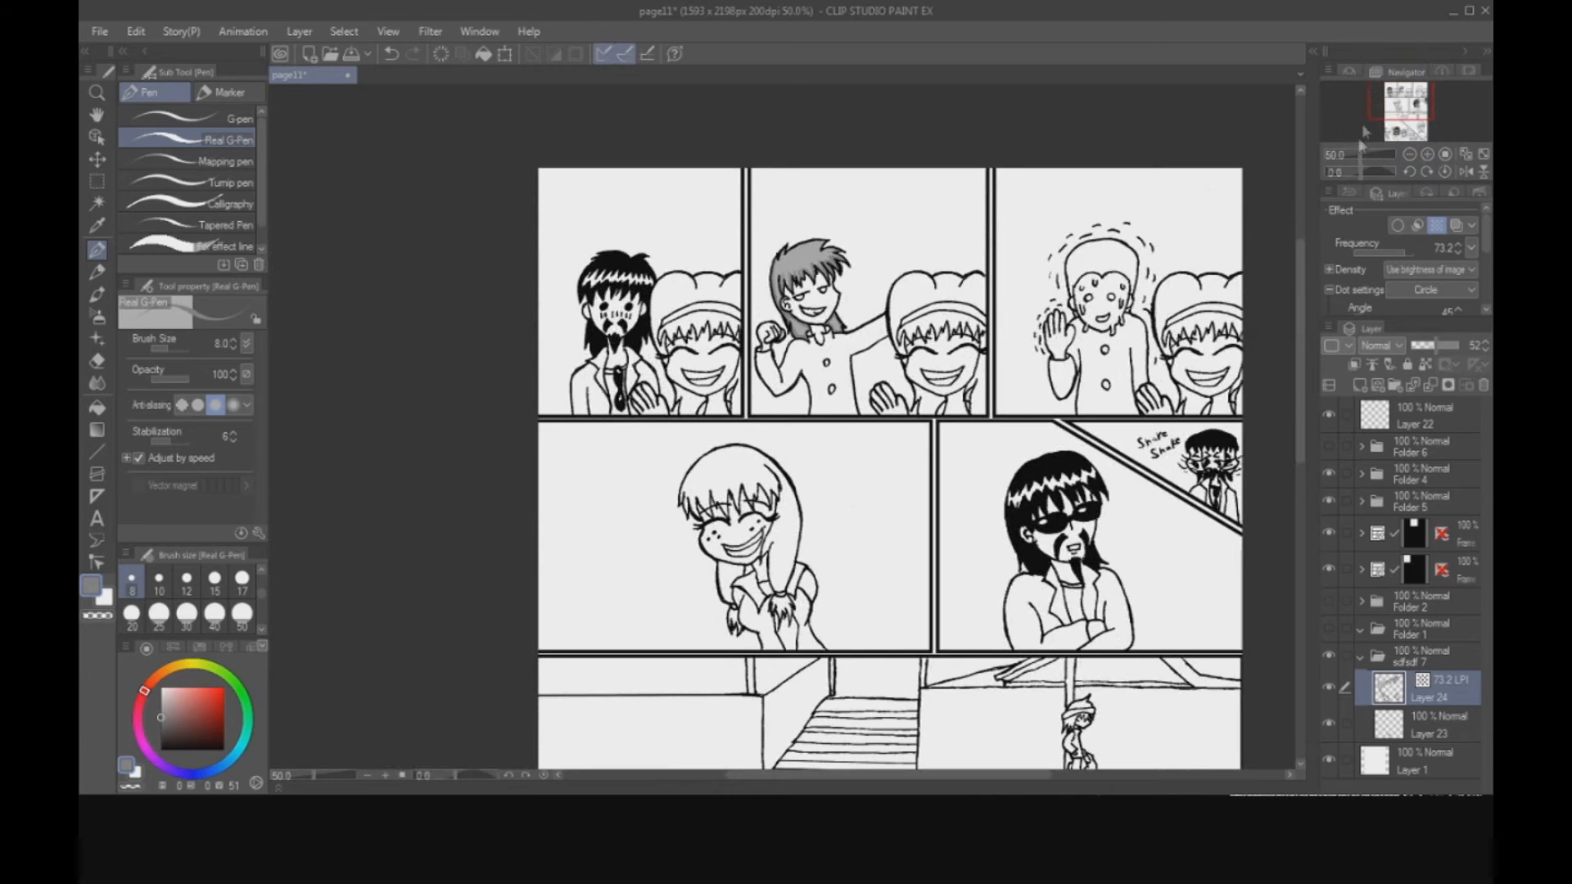
left_click(1405, 105)
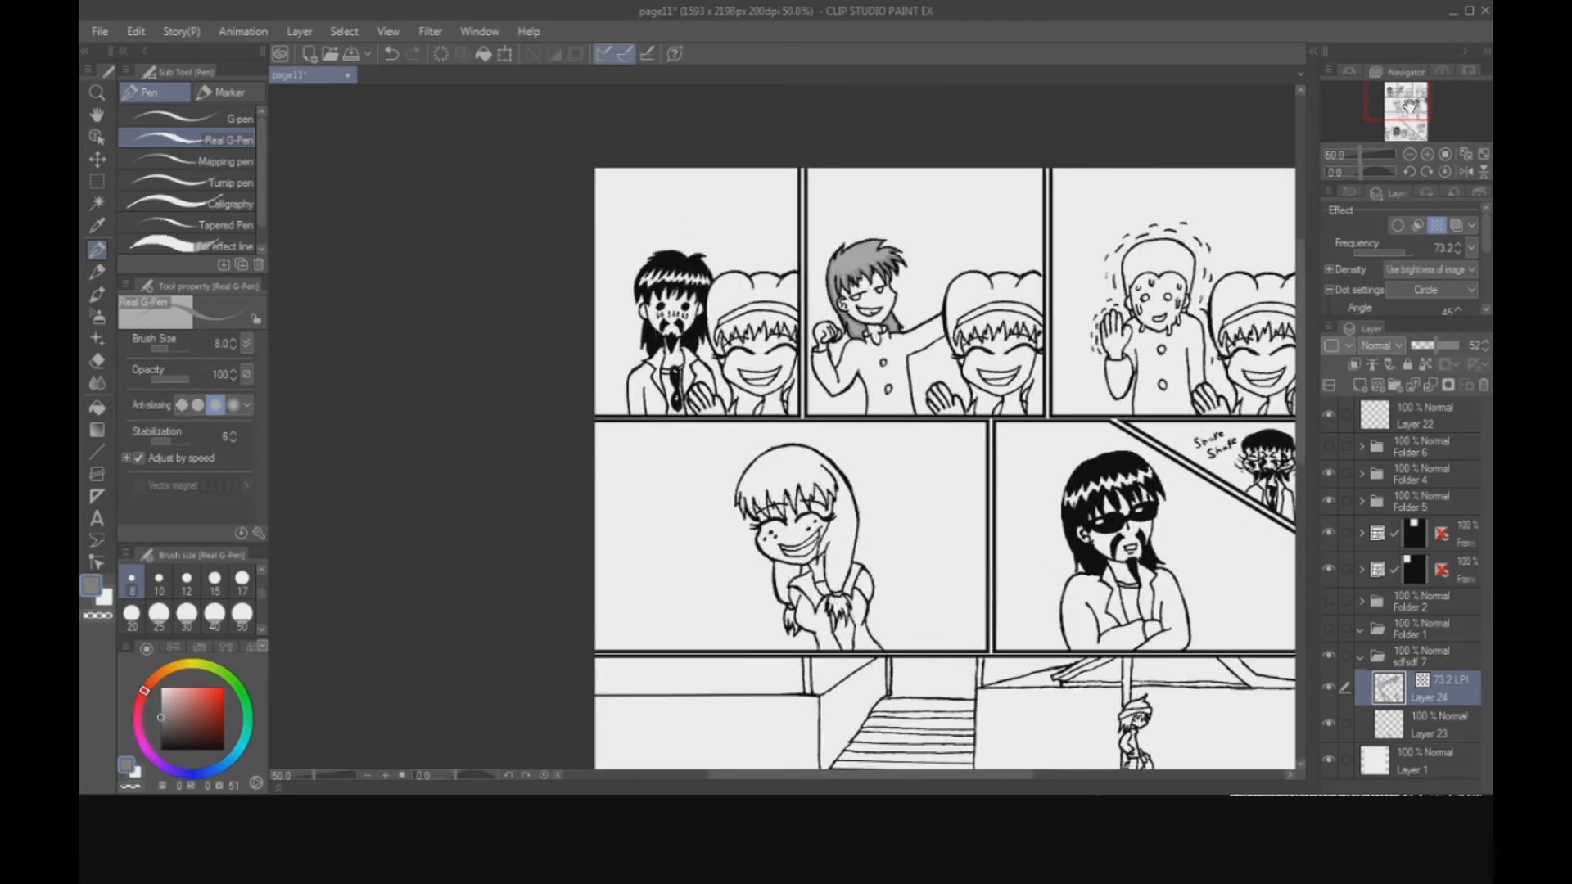
left_click_drag(1405, 107, 1401, 105)
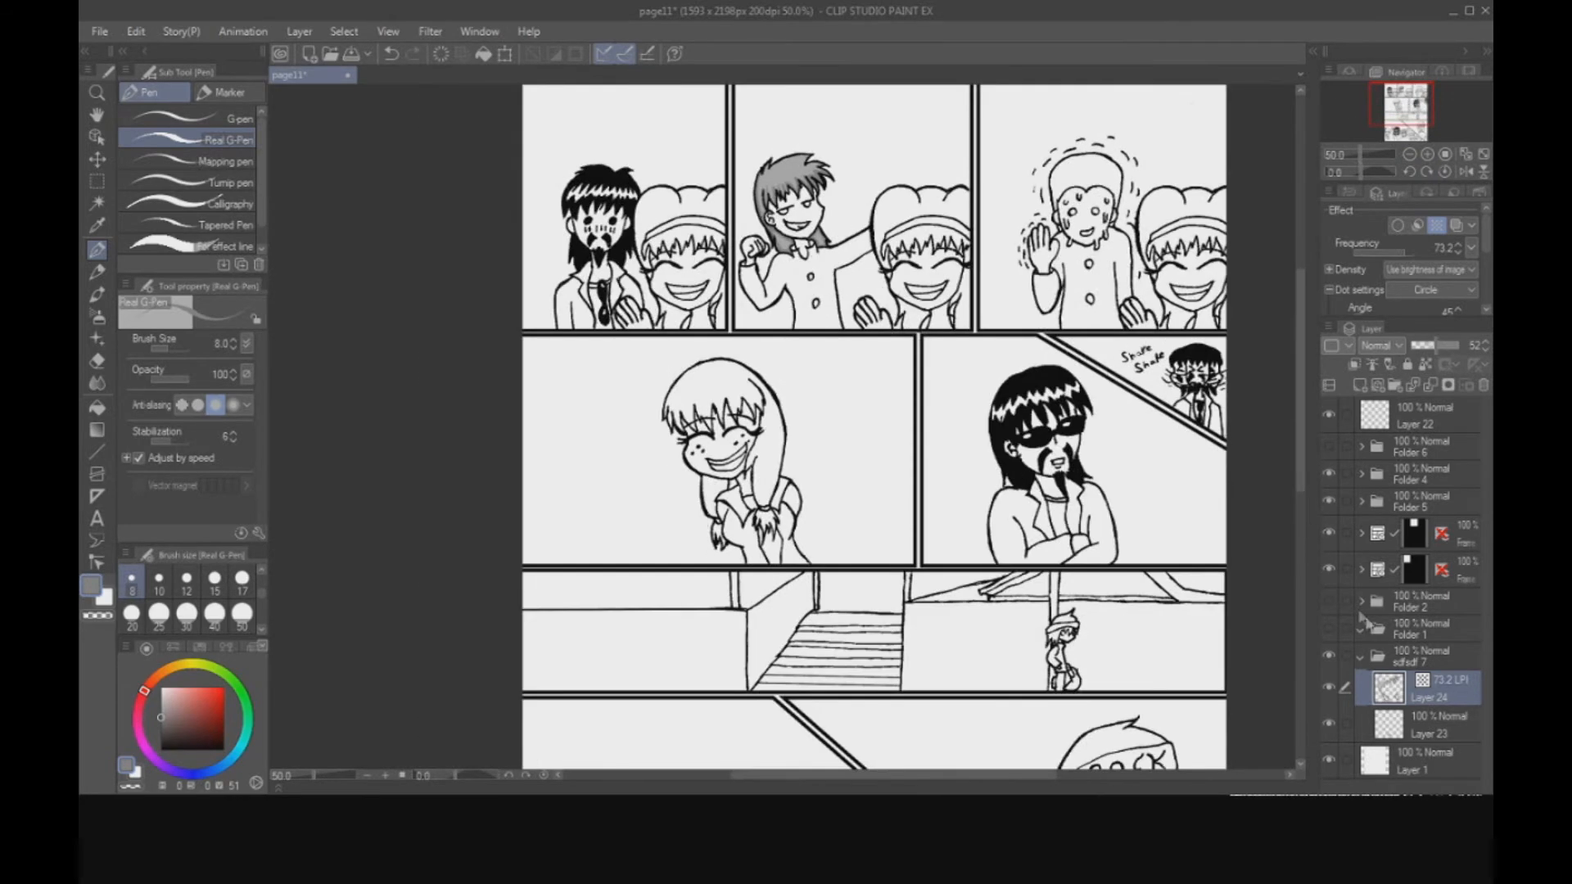
Collapse the sdfsdf 7 folder and inspect how the toned hair in the top panels reads at several magnifications.
left_click(1360, 656)
scroll(1418, 95, "up", 3)
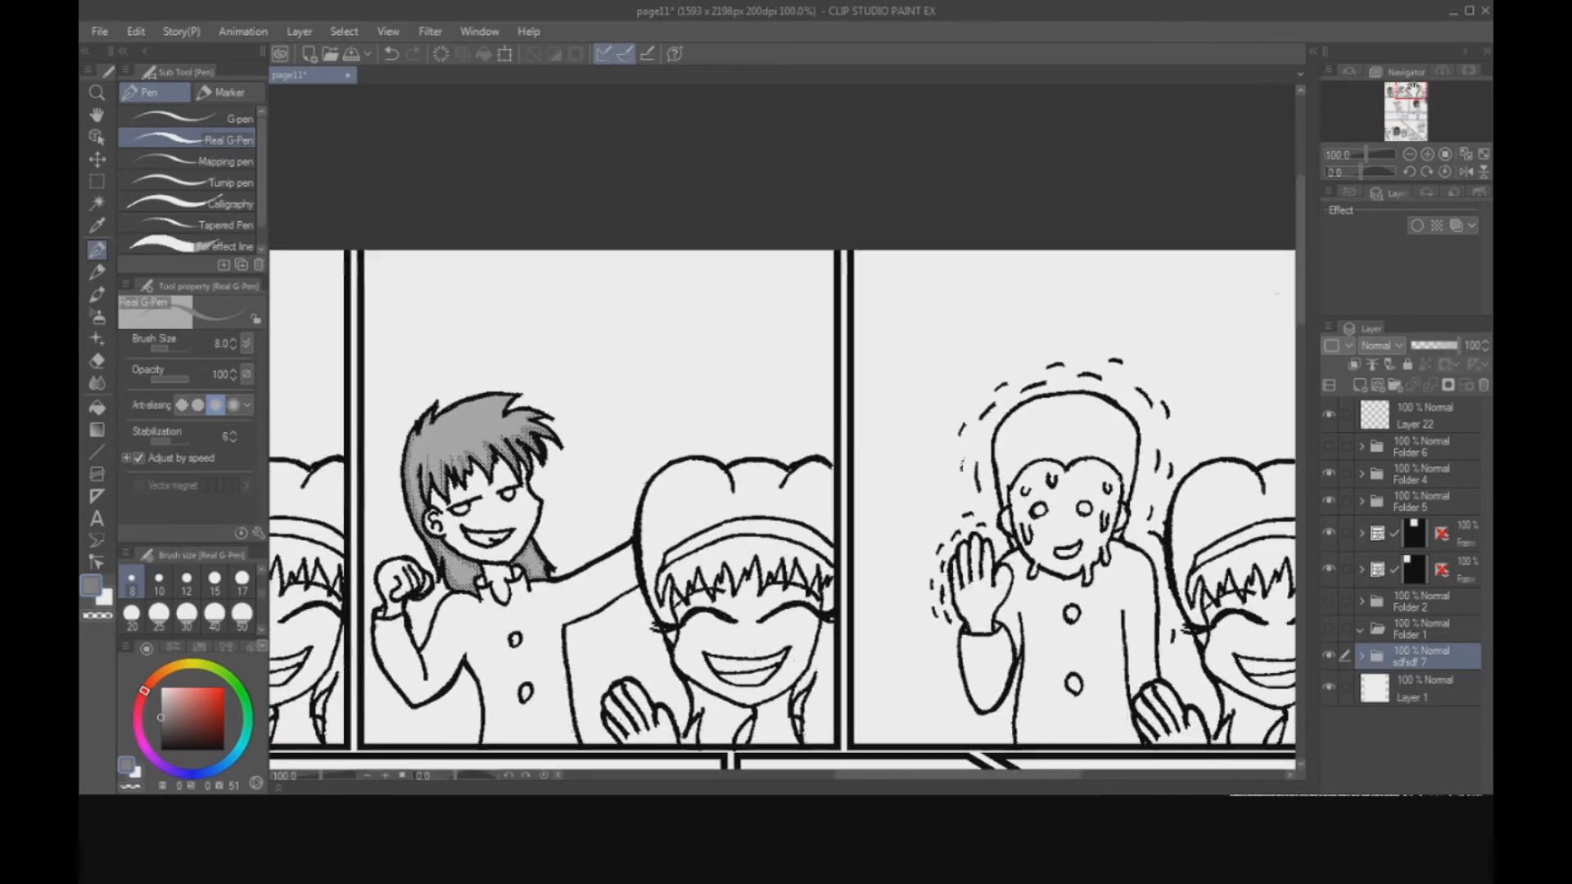
left_click_drag(1418, 95, 1384, 90)
scroll(1400, 98, "down", 4)
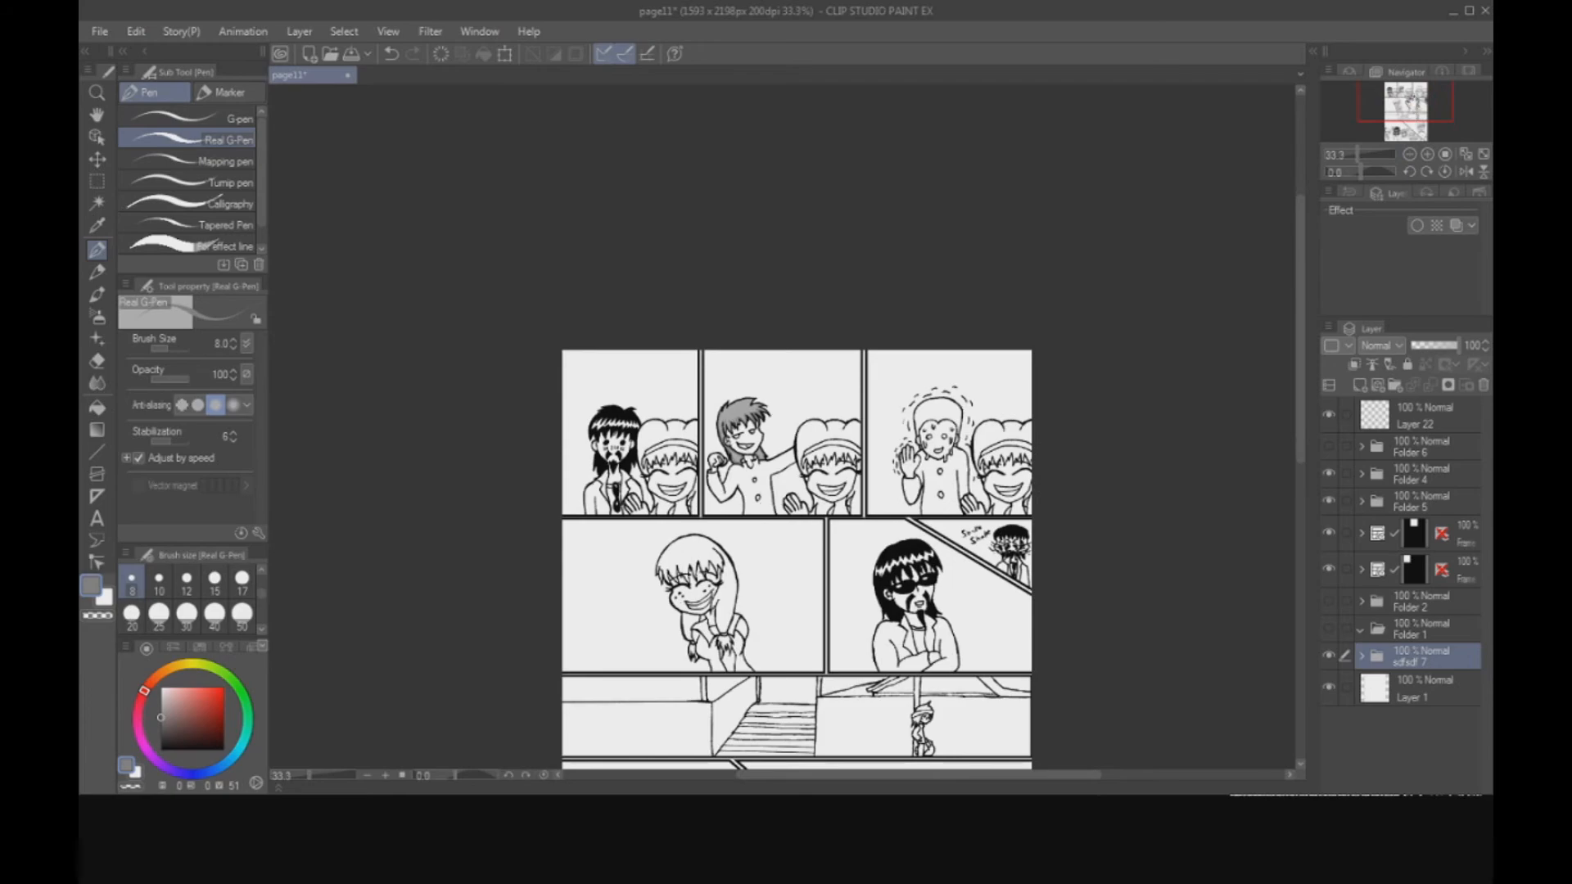
mouse_move(1415, 108)
left_mouse_down()
mouse_move(1410, 124)
mouse_move(1411, 104)
left_mouse_up()
left_click(1428, 153)
left_click(1428, 154)
left_click(1411, 98)
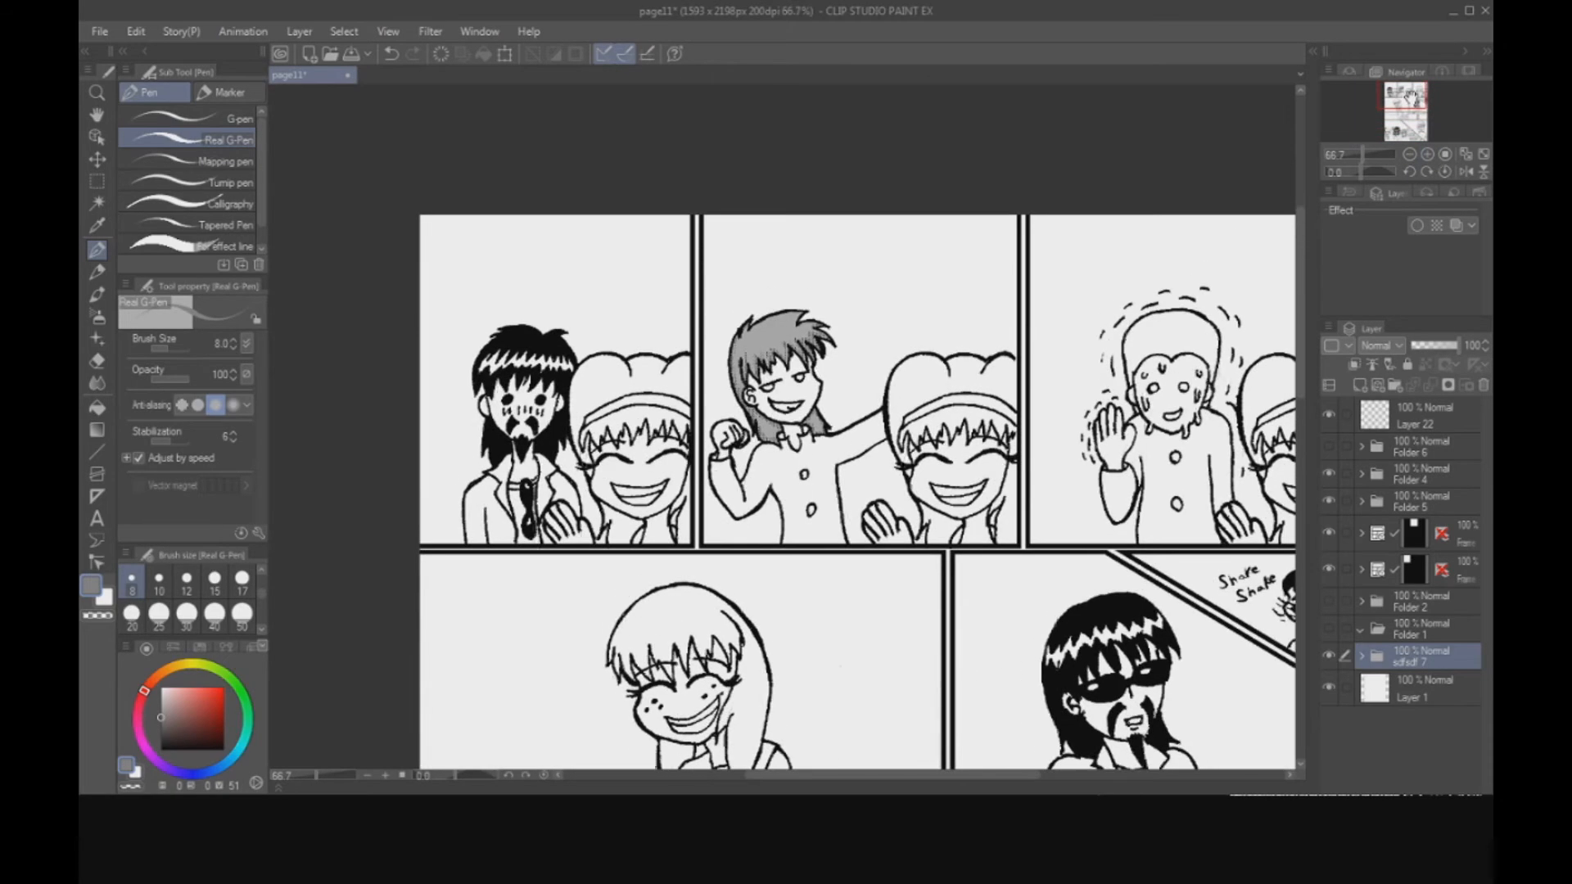
left_click(1427, 154)
left_click_drag(1409, 102, 1409, 94)
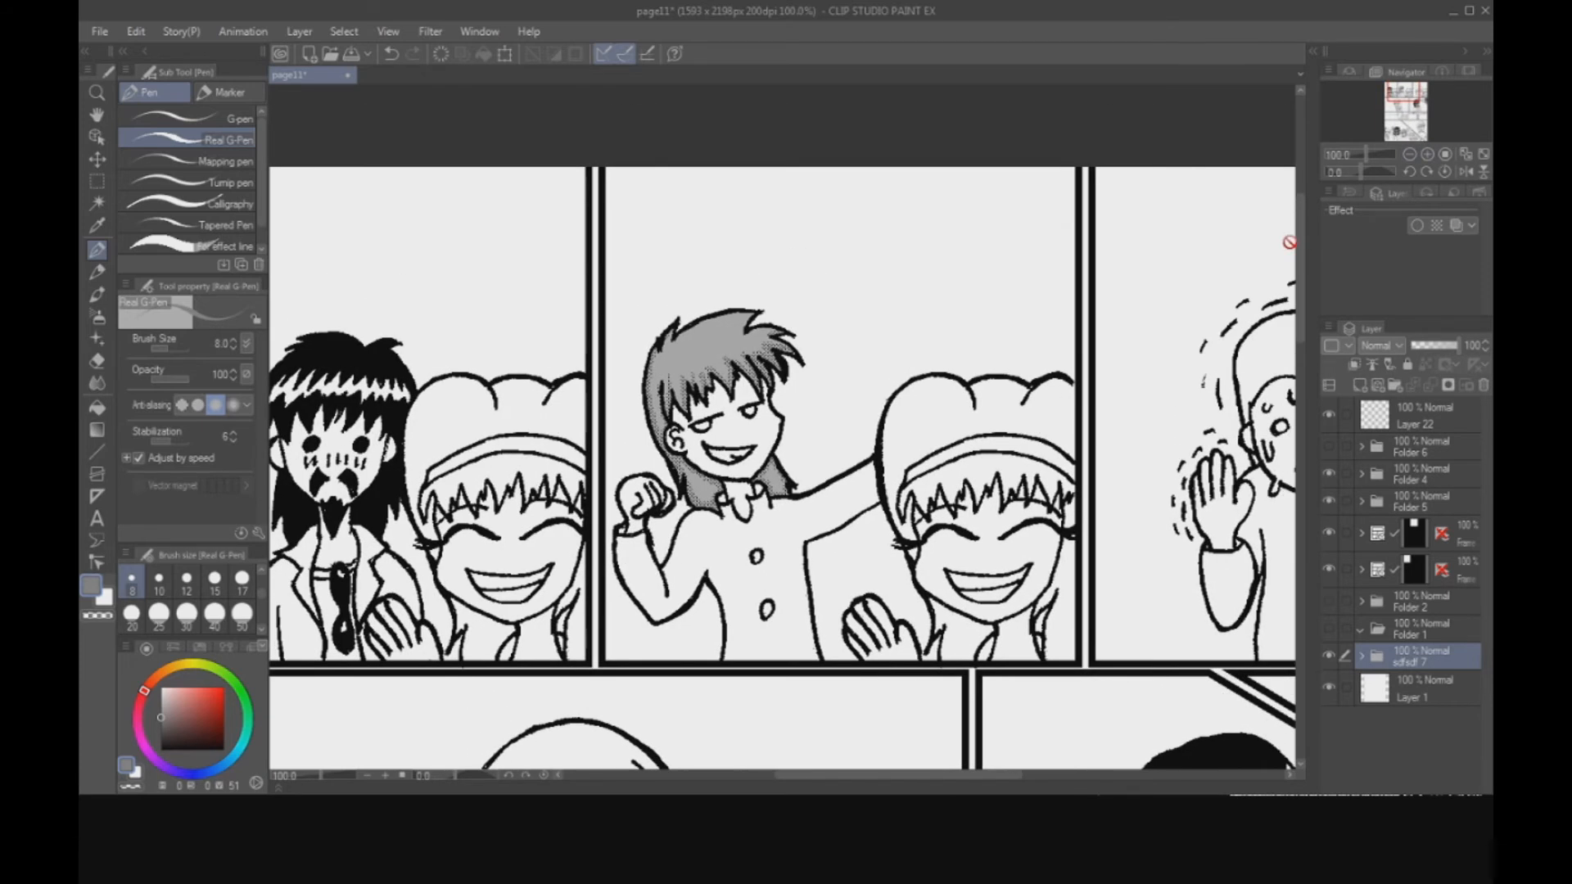
Try a grey-outlined rounded speech balloon above the long-haired character in the second panel.
left_click(99, 542)
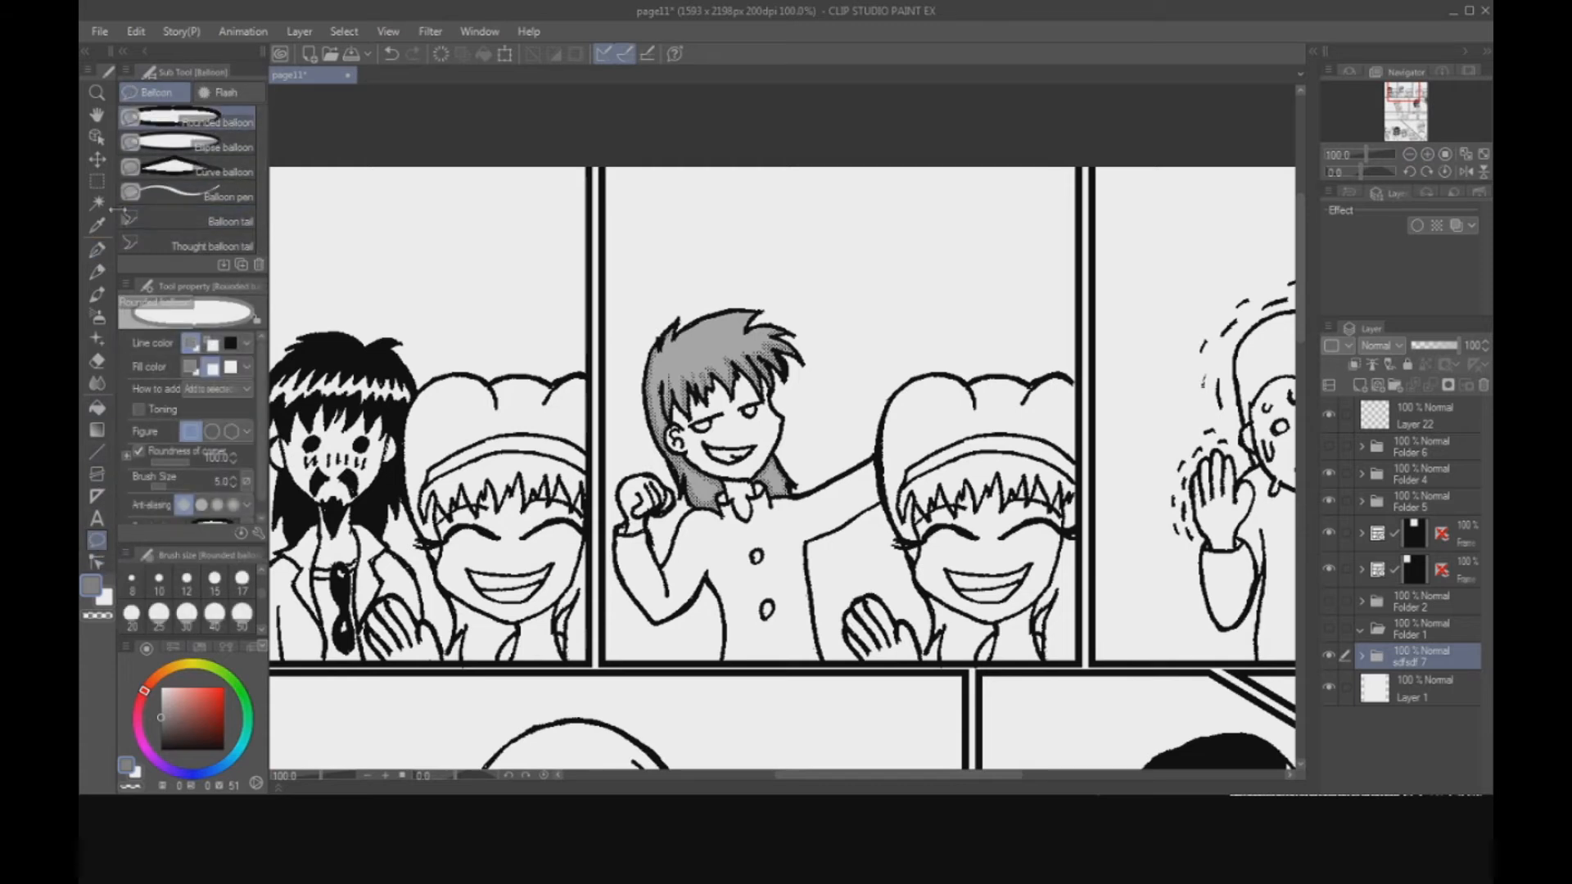
left_click(101, 242)
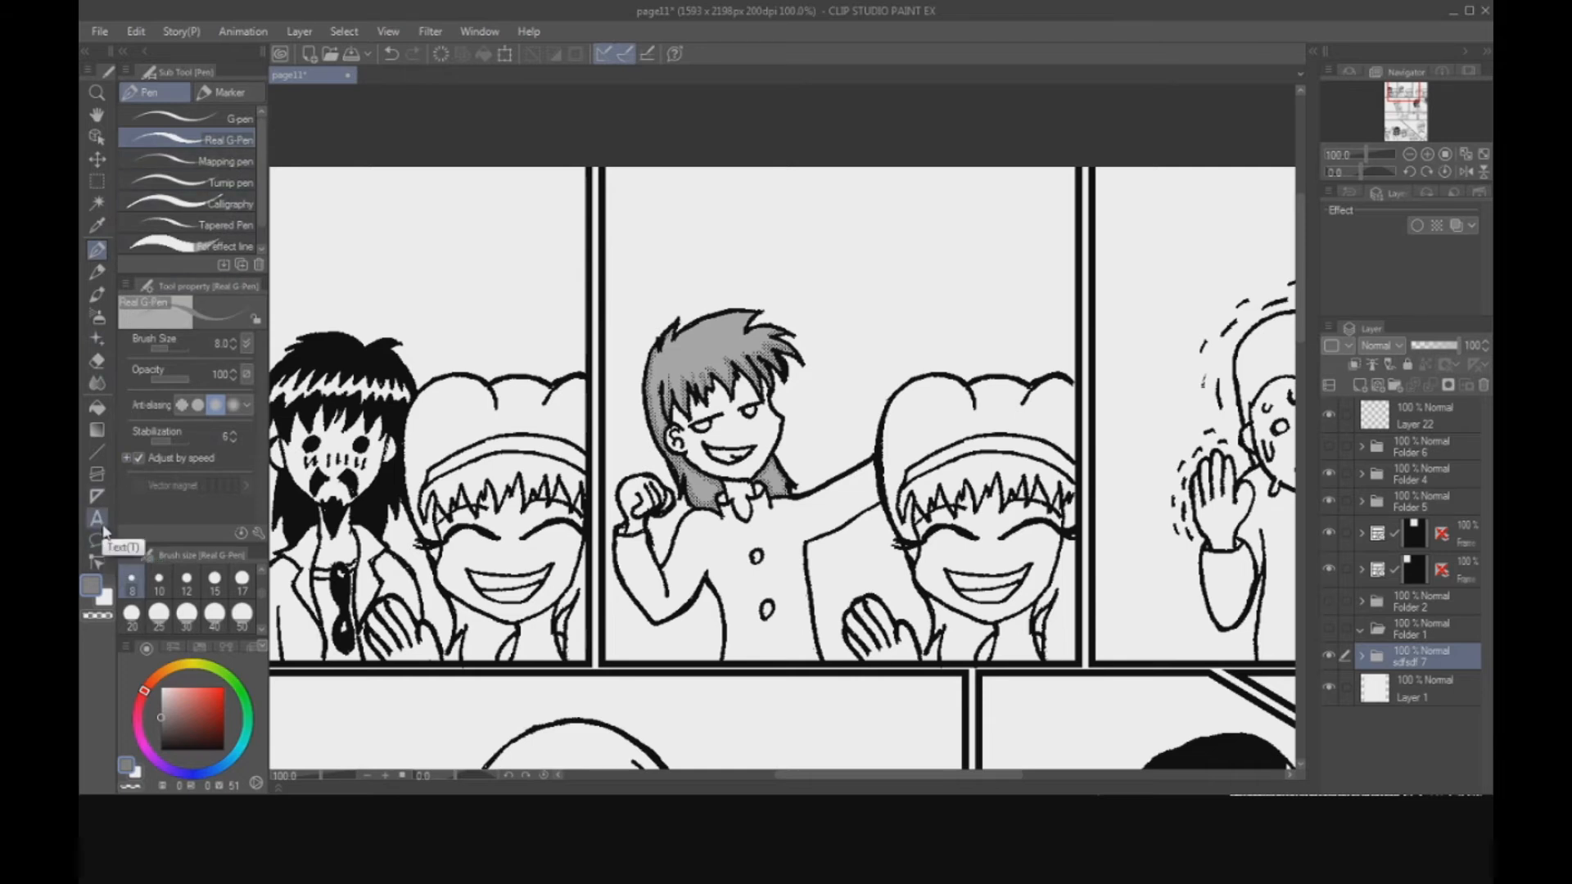
left_click(98, 541)
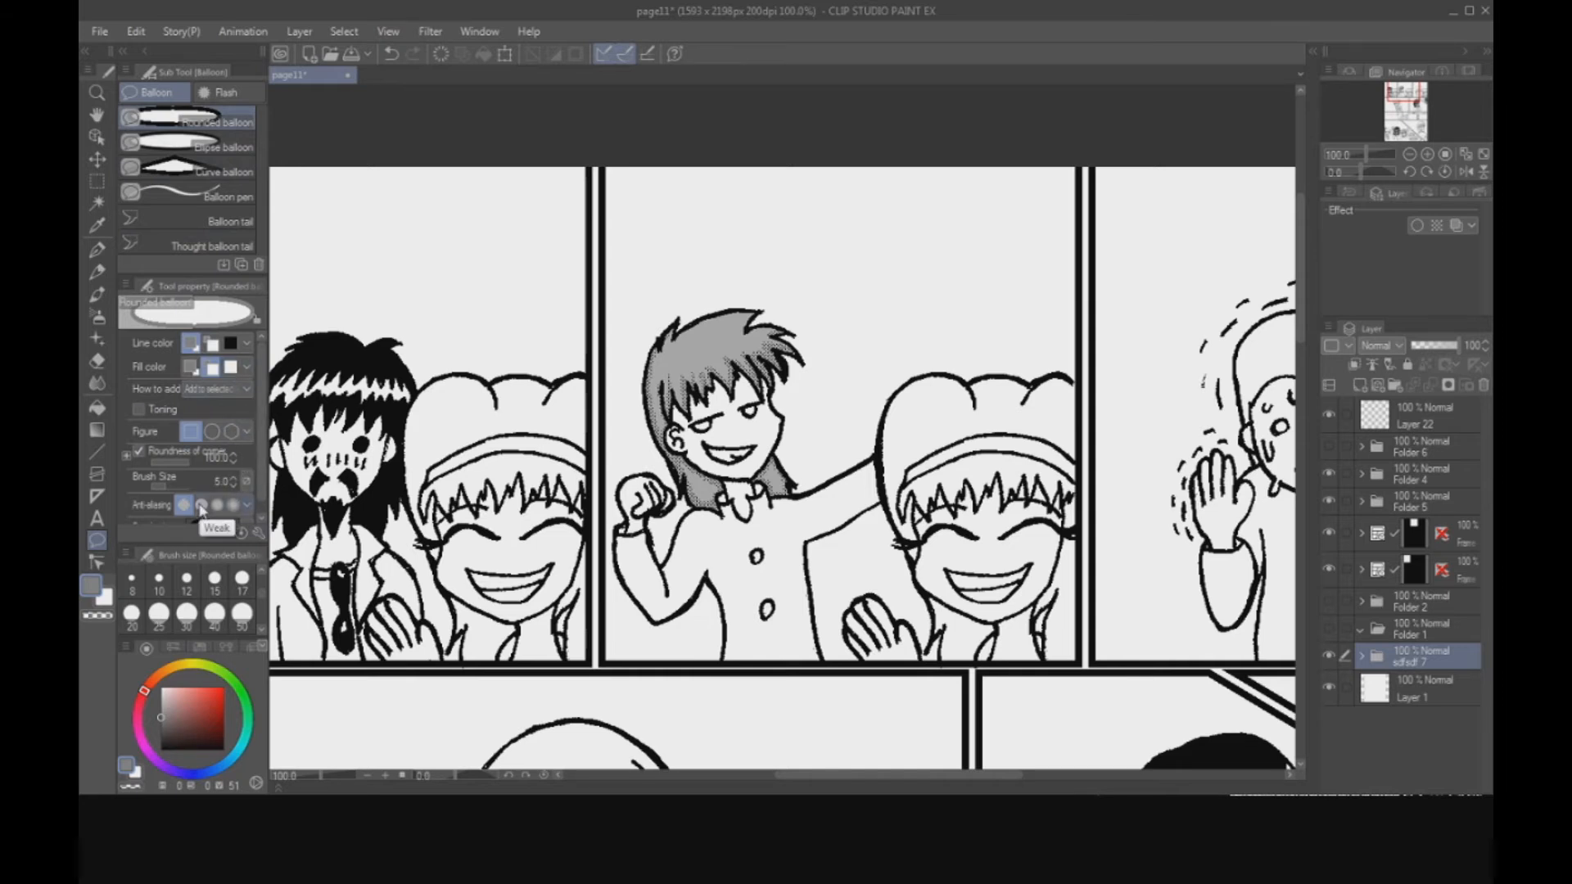
left_click_drag(700, 195, 926, 270)
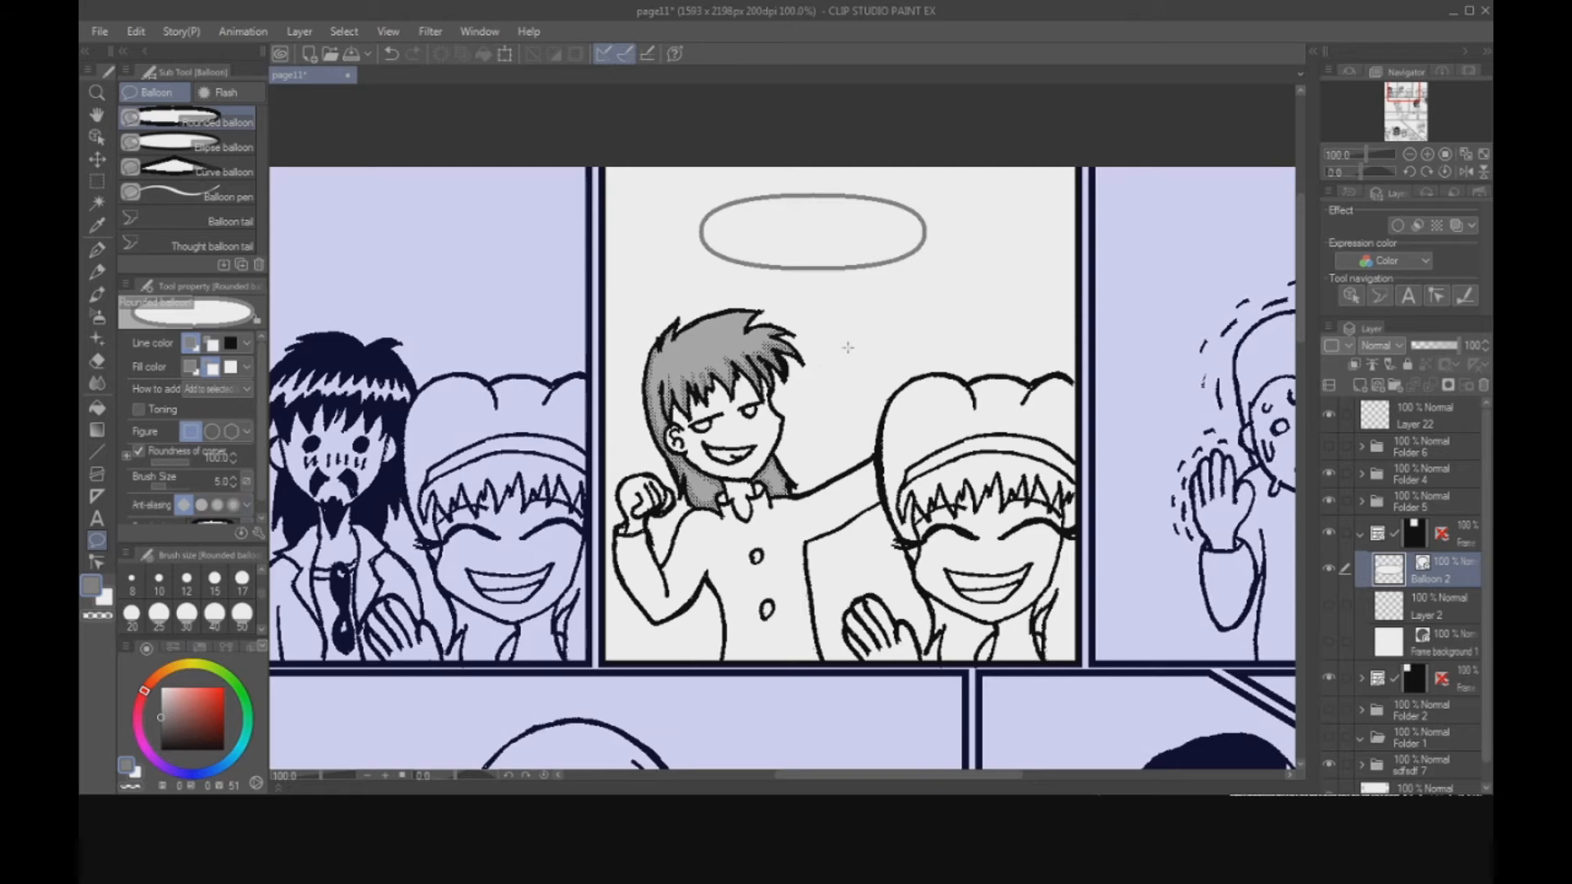
key("ctrl+z")
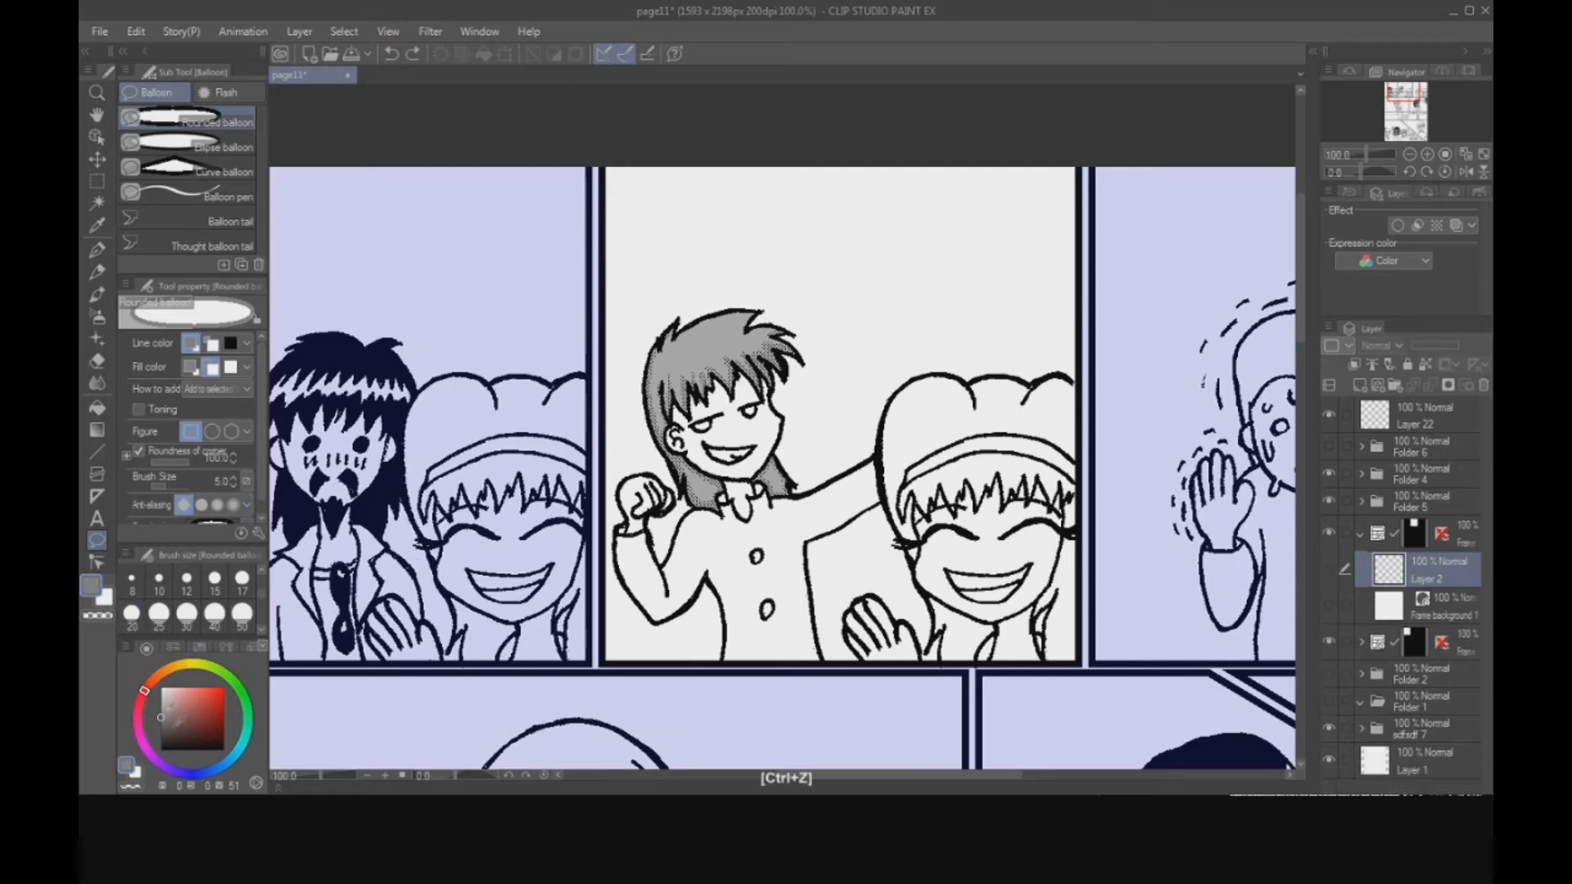
Switch the drawing colour to black and try a rounded balloon with weak anti-aliasing in the second panel.
left_click(162, 748)
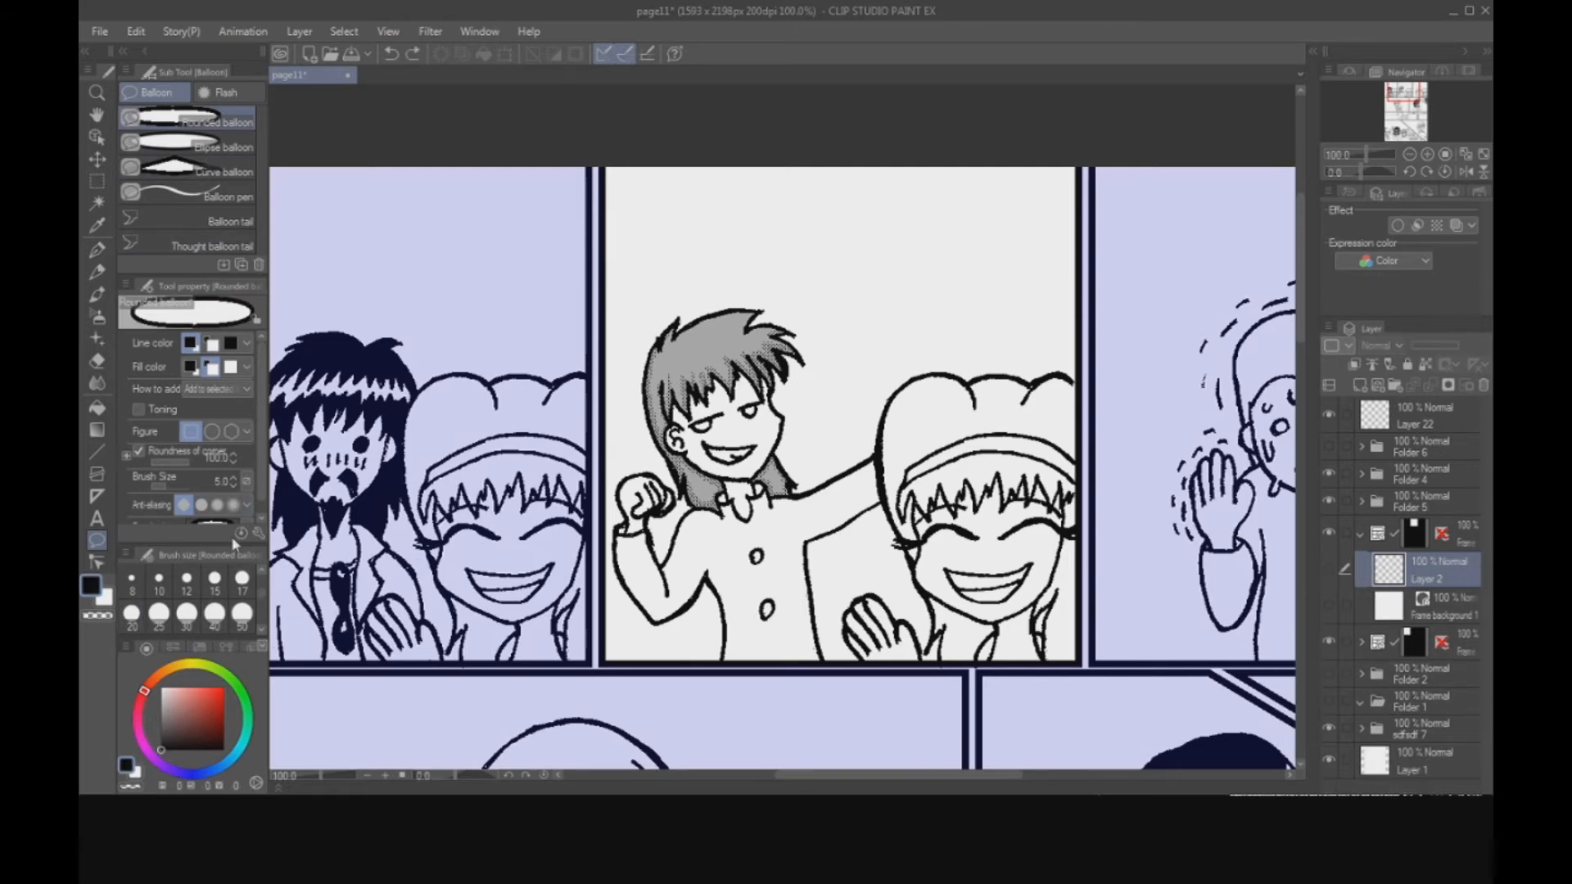
left_click(201, 504)
left_click_drag(675, 198, 1012, 279)
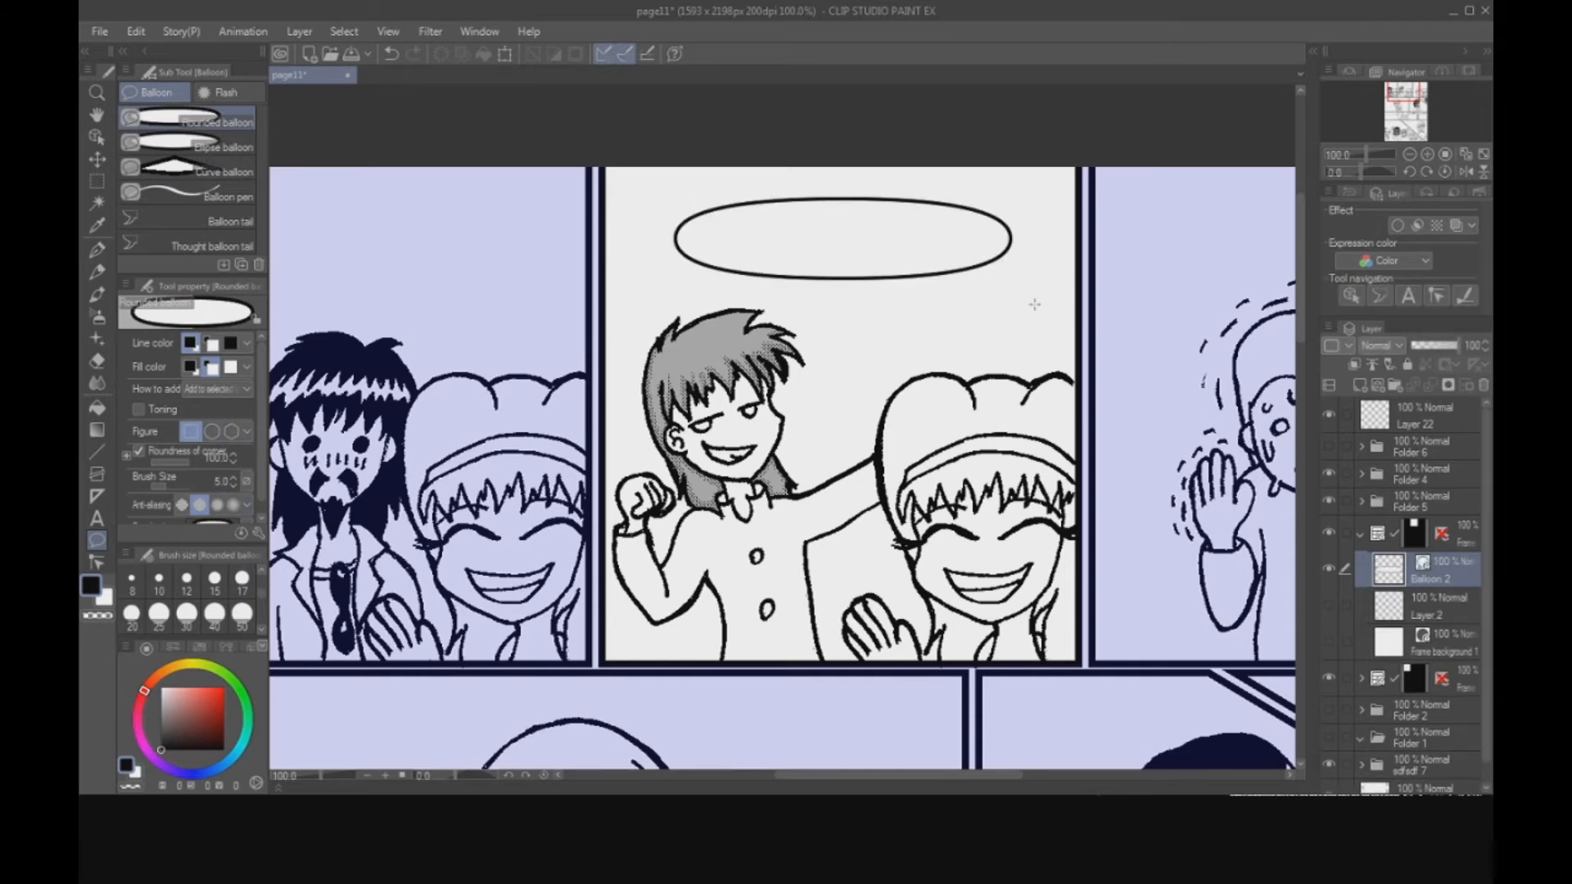
key("ctrl+z")
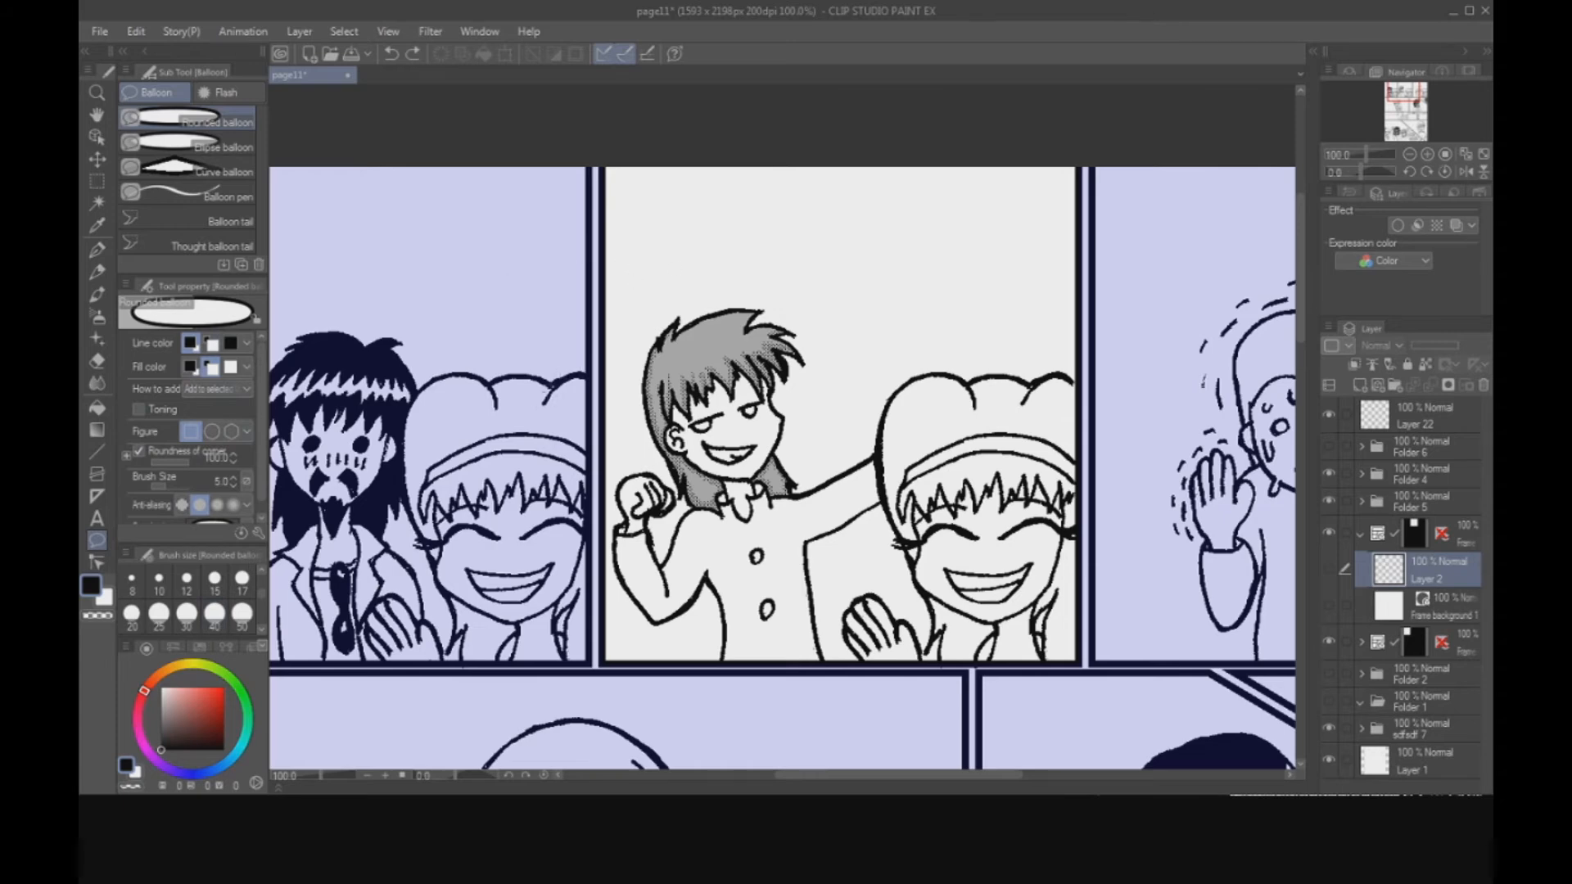
Turn off the balloon's anti-aliasing and draw a wide rounded speech balloon above the characters in the second panel.
key("ctrl+equal")
key("ctrl+minus")
key("ctrl+minus")
key("ctrl+minus")
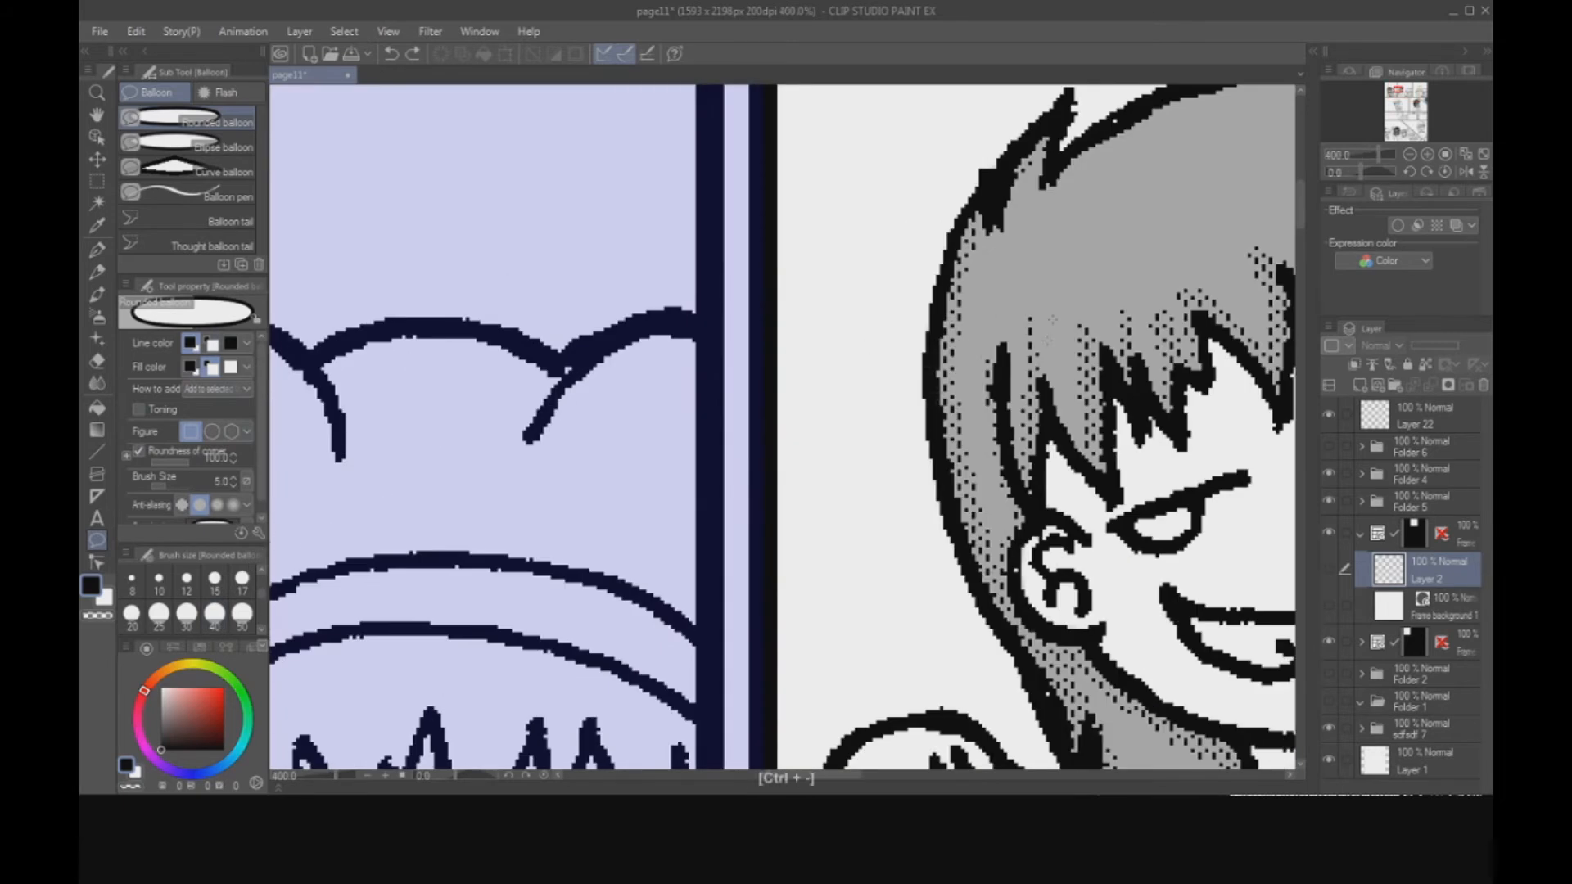
key("ctrl+minus")
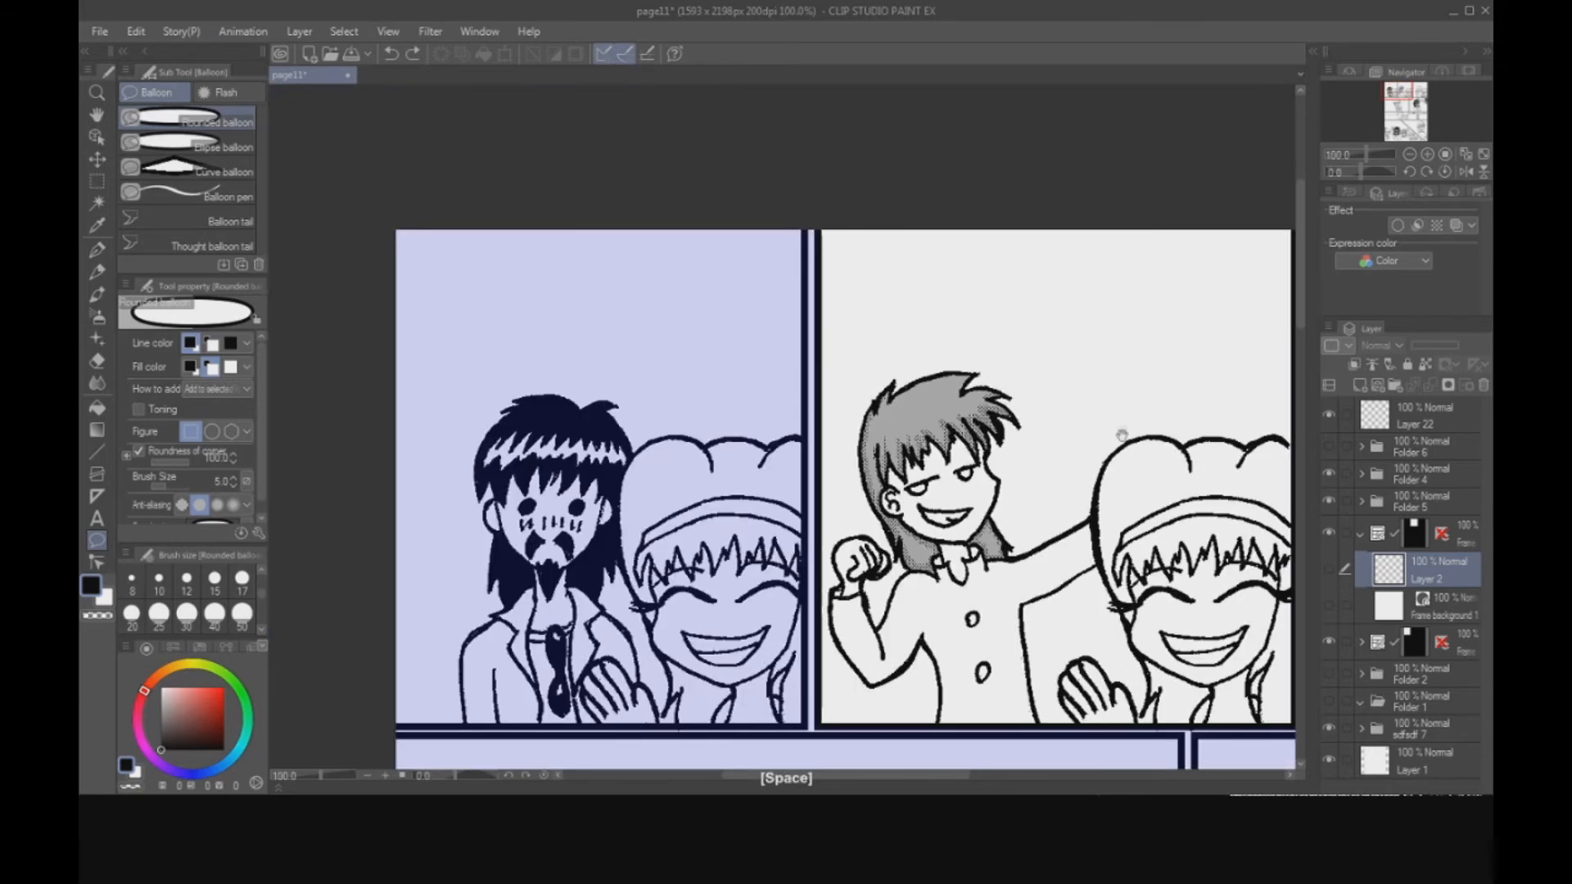
left_click_drag(1123, 434, 1034, 381)
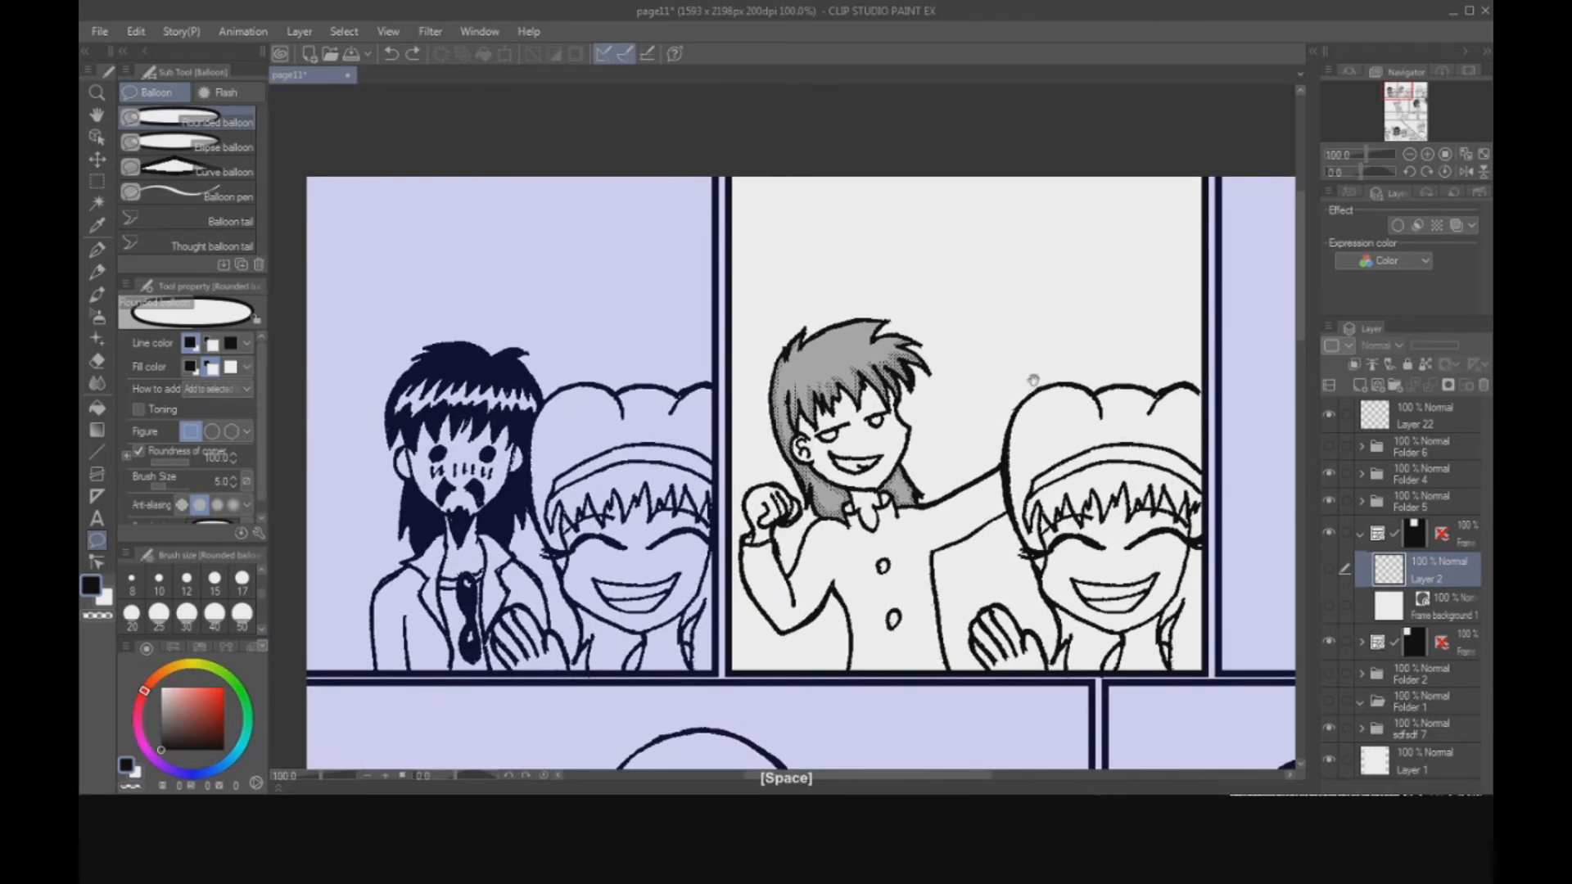
left_click(184, 504)
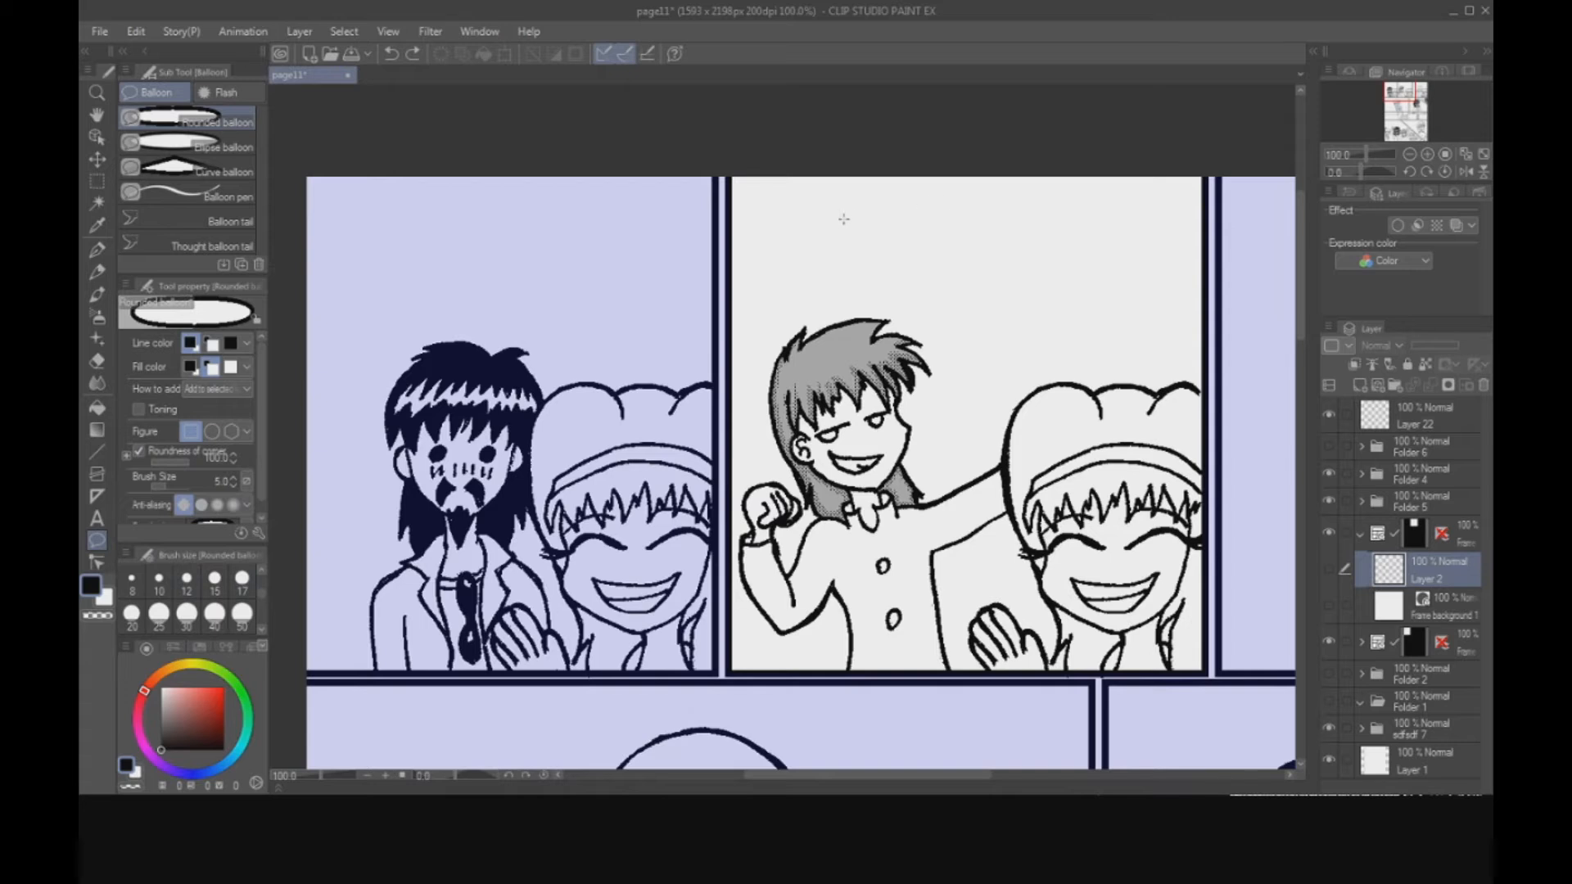
left_click_drag(800, 199, 1189, 316)
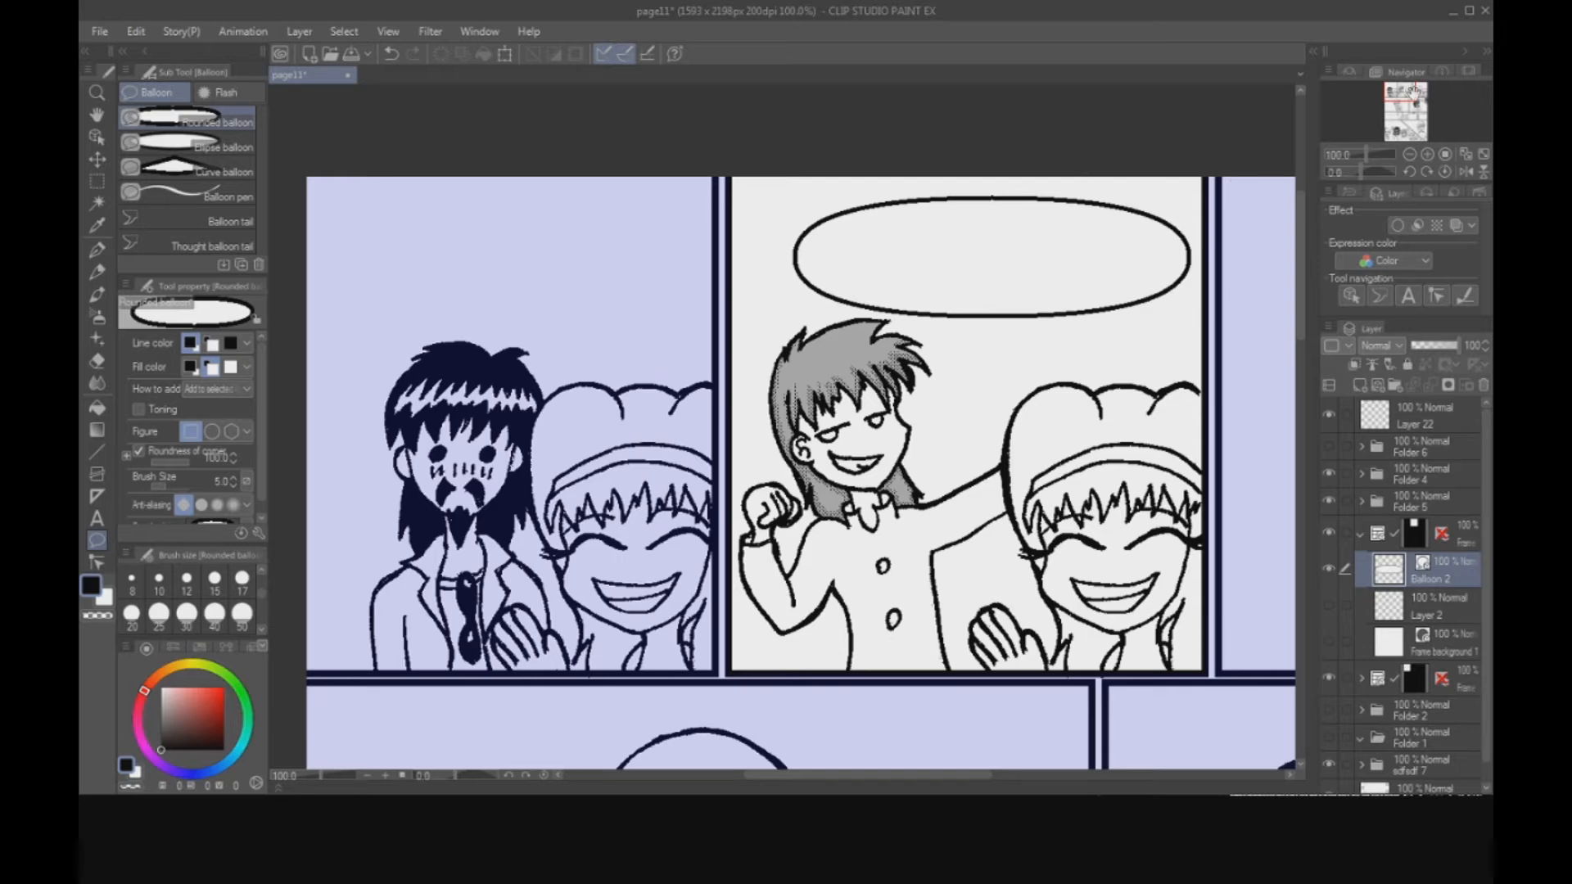
Select the speech balloon as an object, widen it and fit its position within the second panel's upper area.
left_click_drag(1407, 92, 1413, 90)
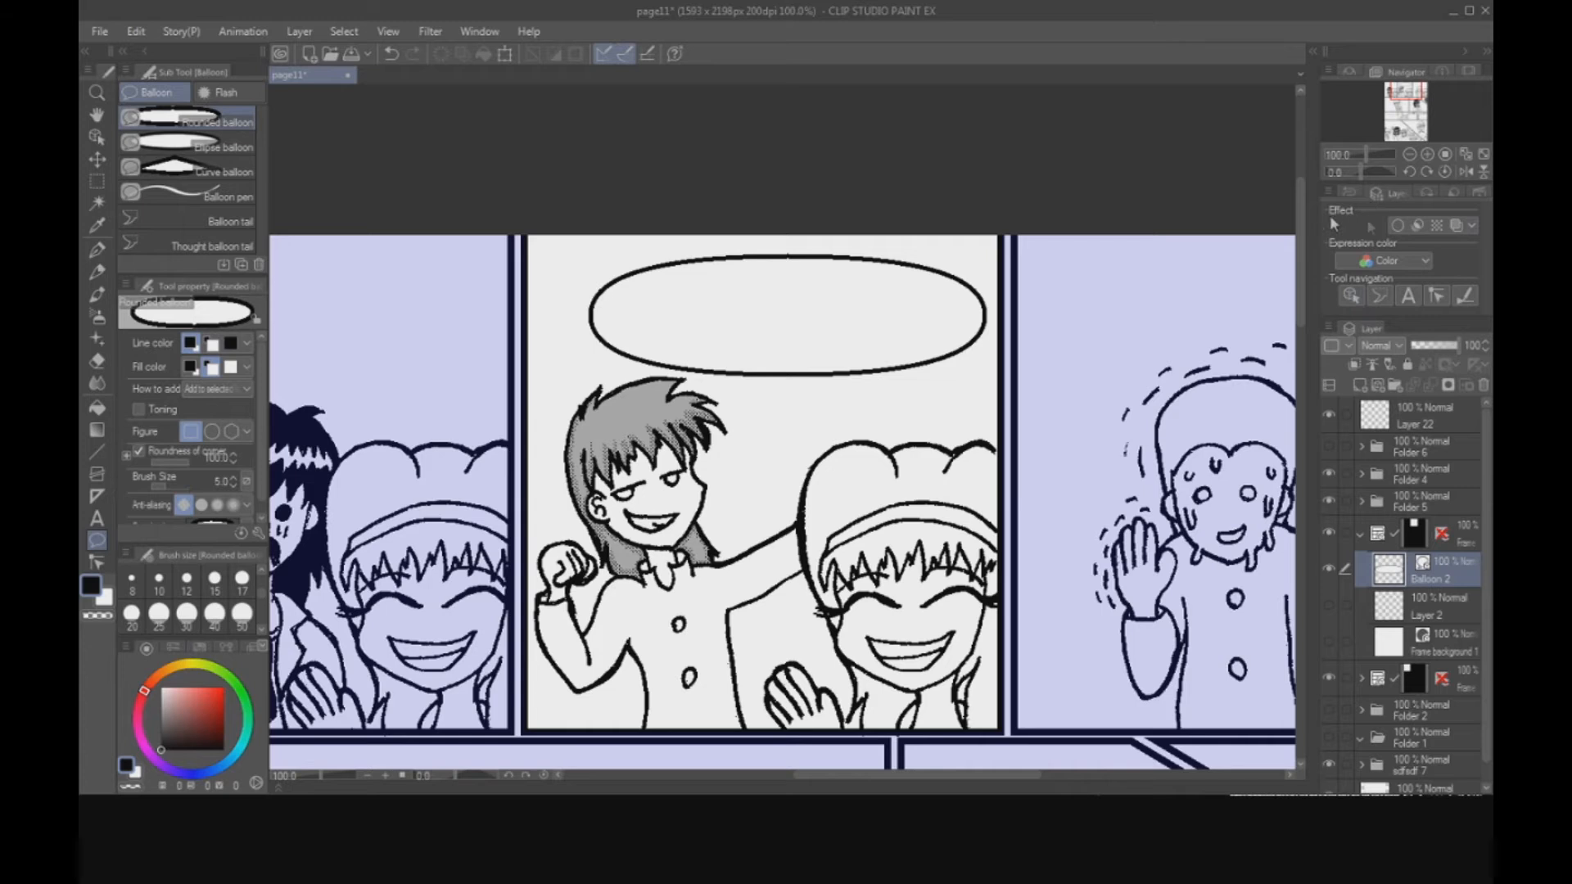
left_click(1351, 297)
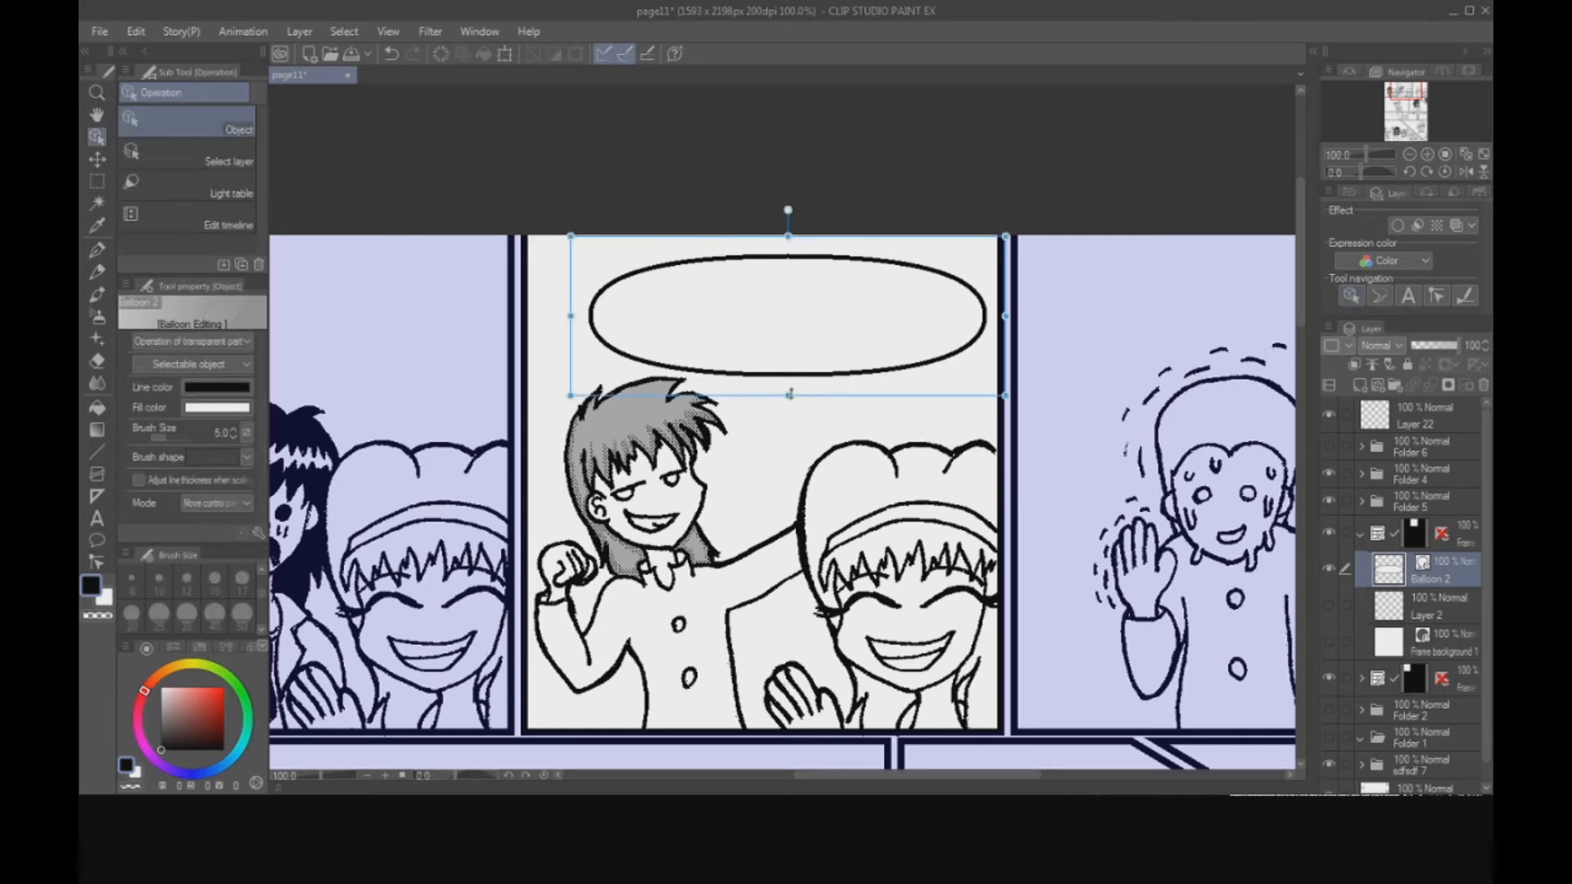
left_click_drag(789, 404, 789, 416)
left_click_drag(585, 419, 559, 451)
left_click_drag(774, 449, 775, 399)
left_click_drag(1007, 318, 999, 318)
left_click_drag(783, 401, 791, 397)
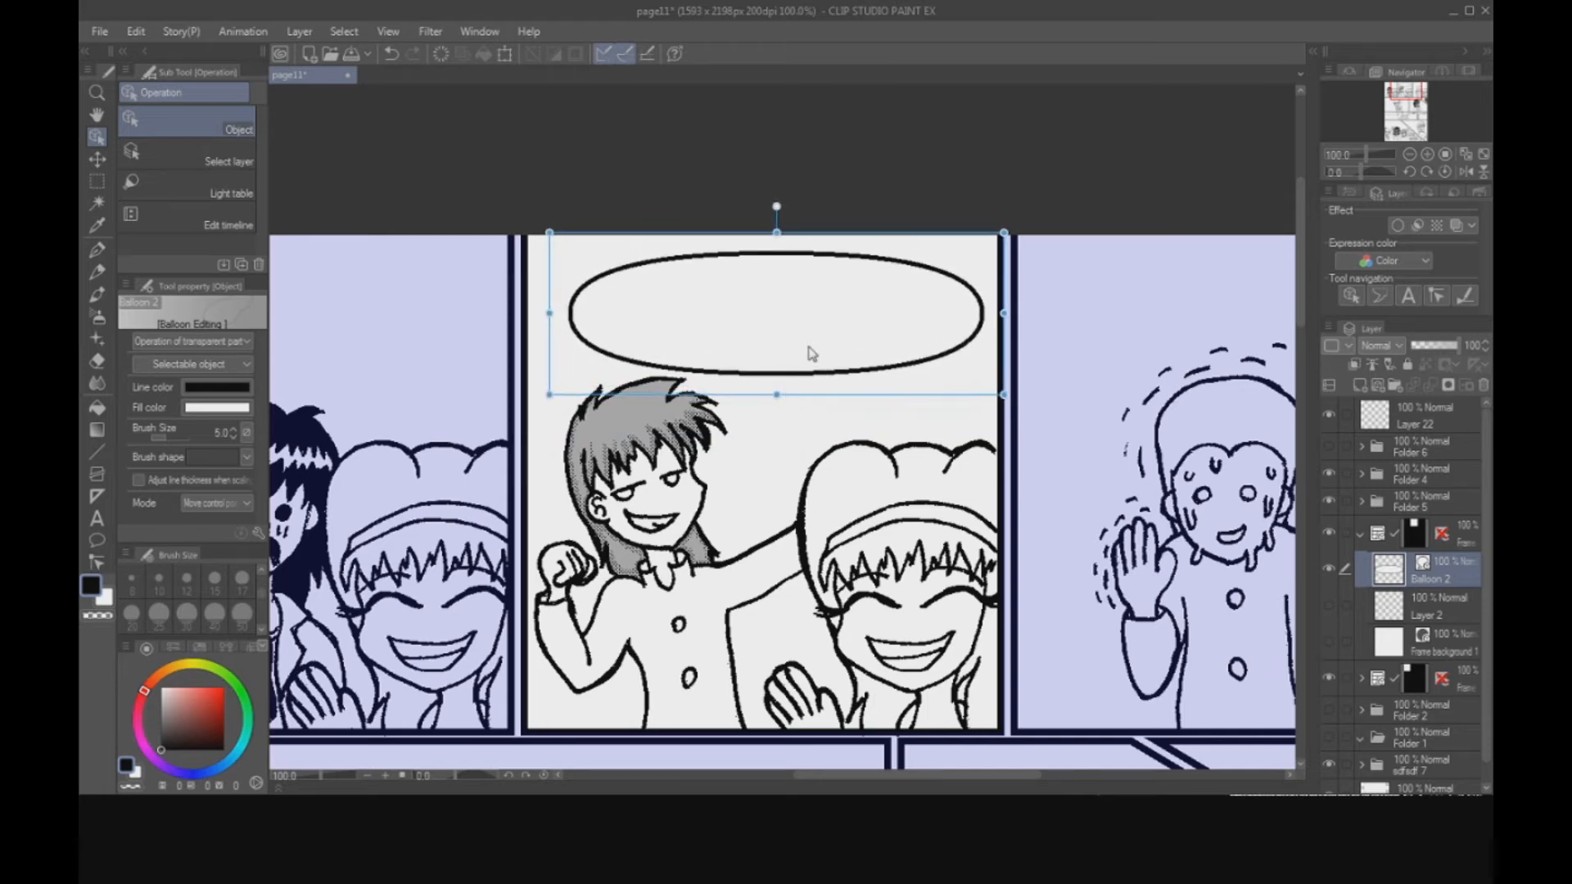
Nudge the speech balloon in the second panel and add a straight tail, width 20, pointing down towards the hat-wearing character.
left_click_drag(846, 334, 824, 332)
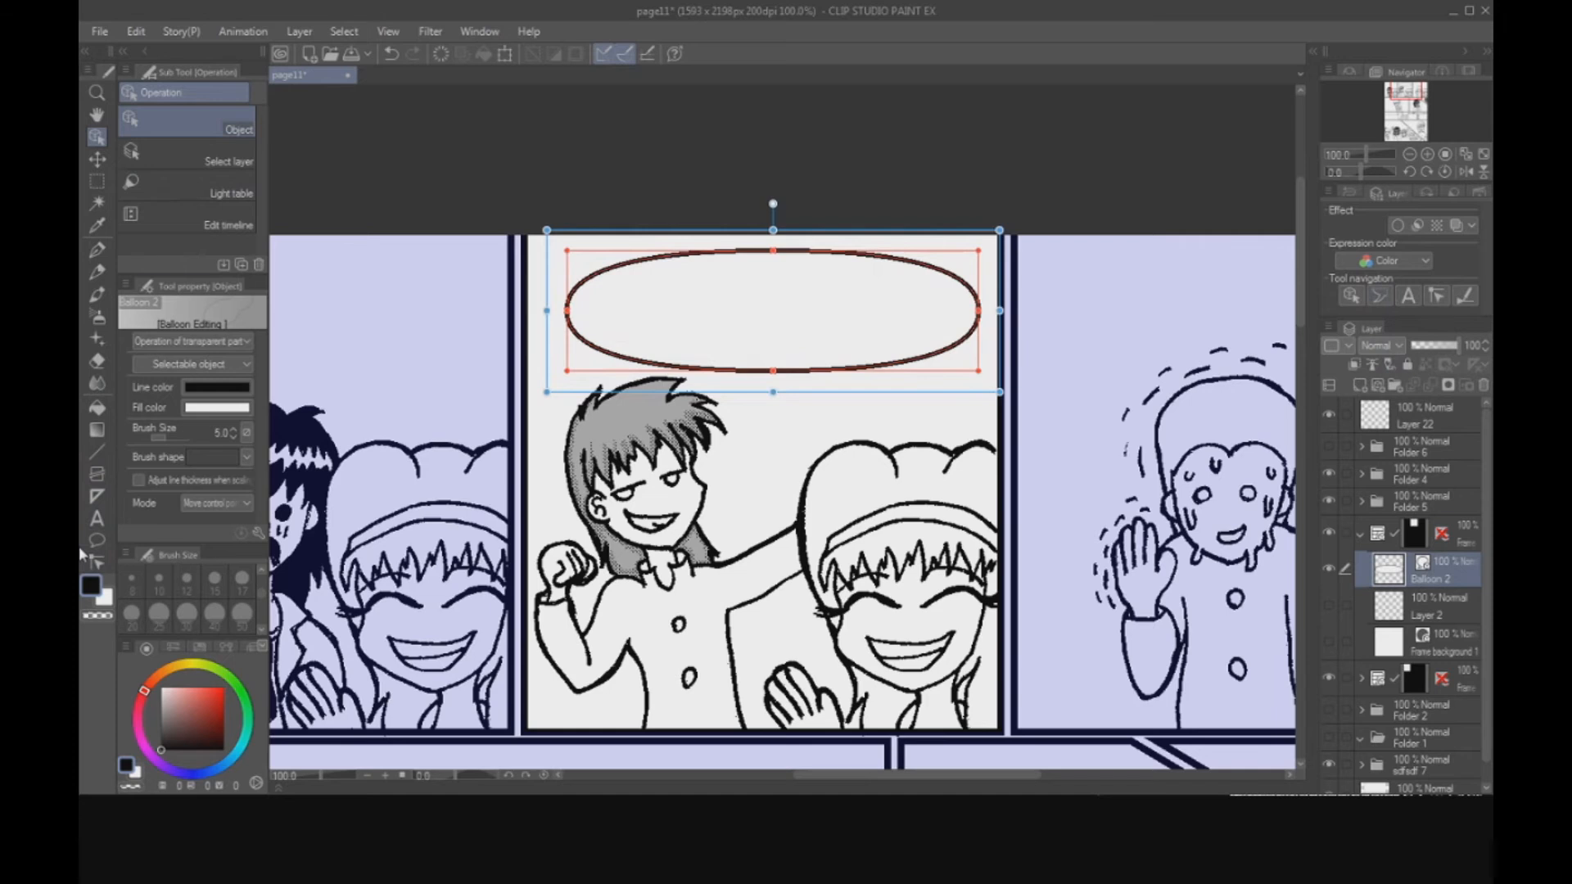
left_click(97, 541)
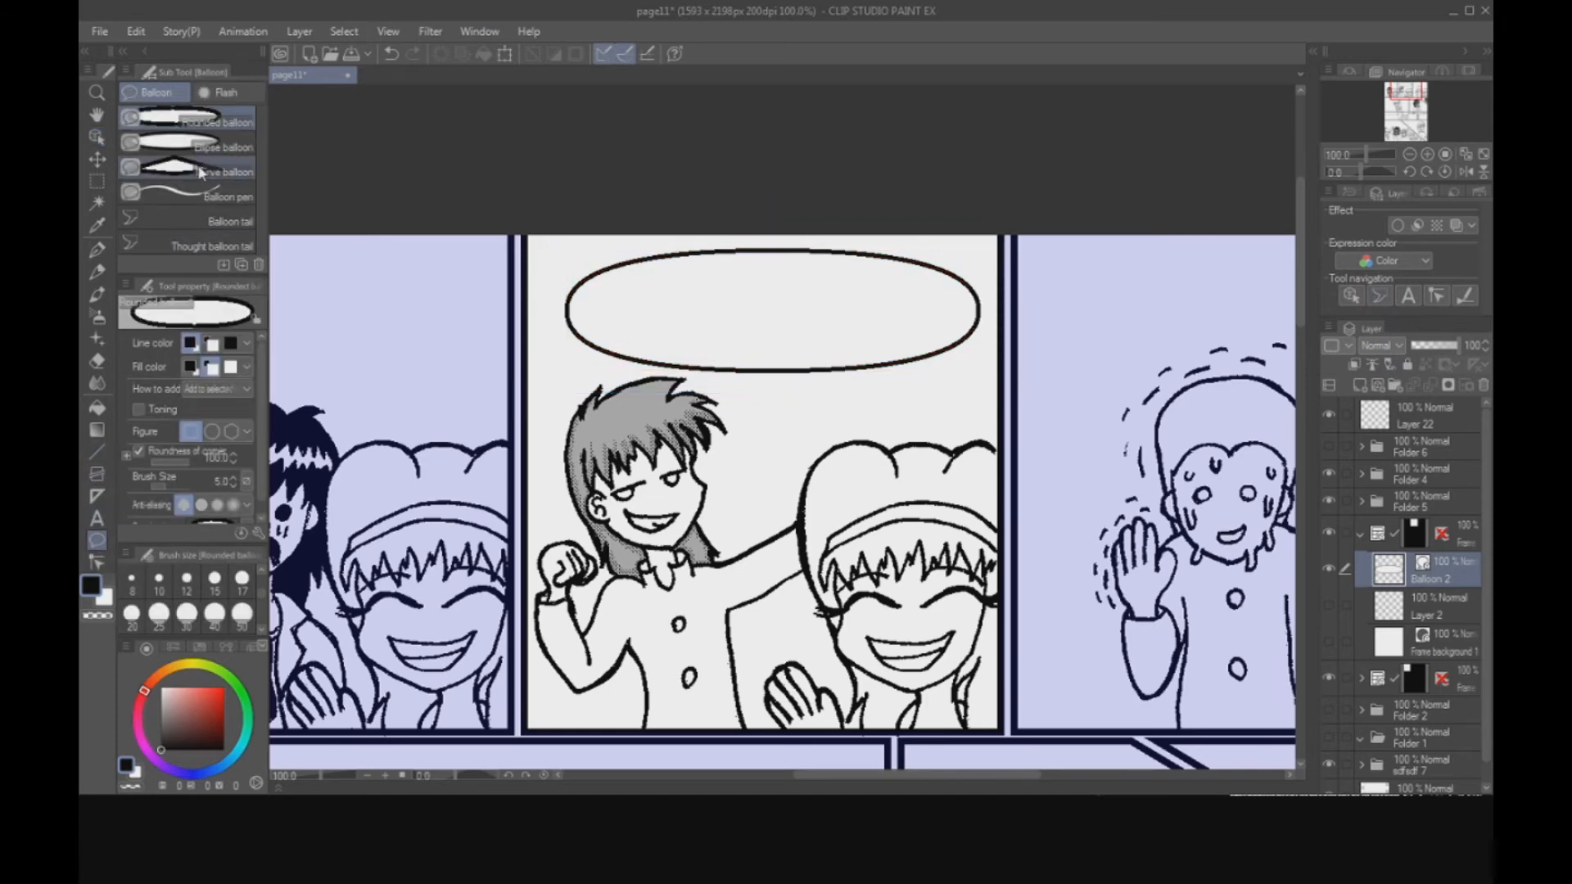
left_click(234, 219)
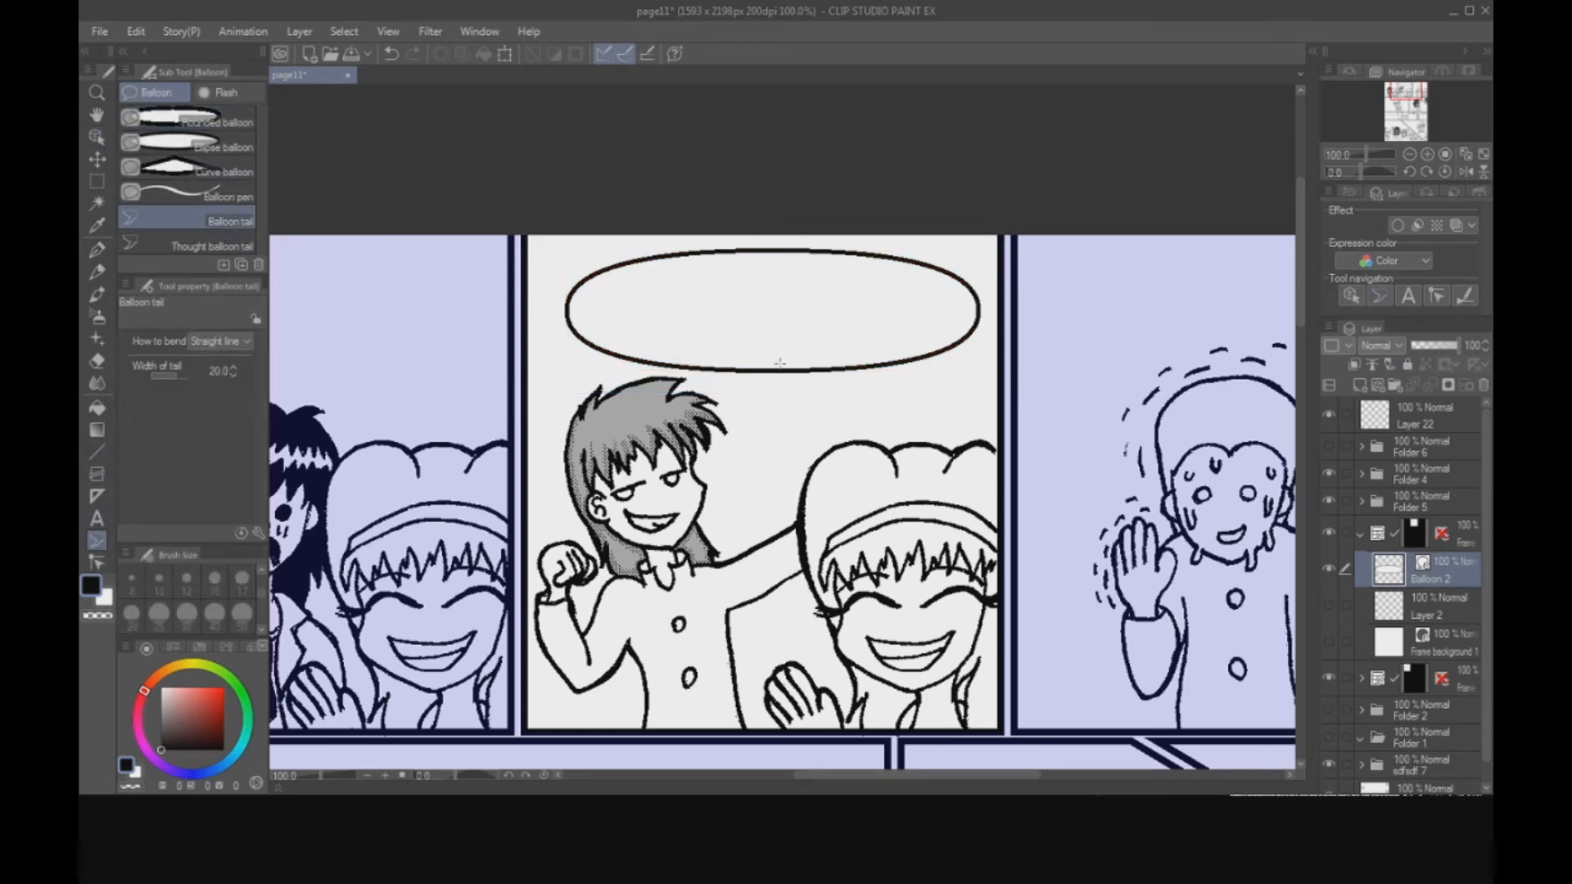
left_click_drag(773, 363, 830, 425)
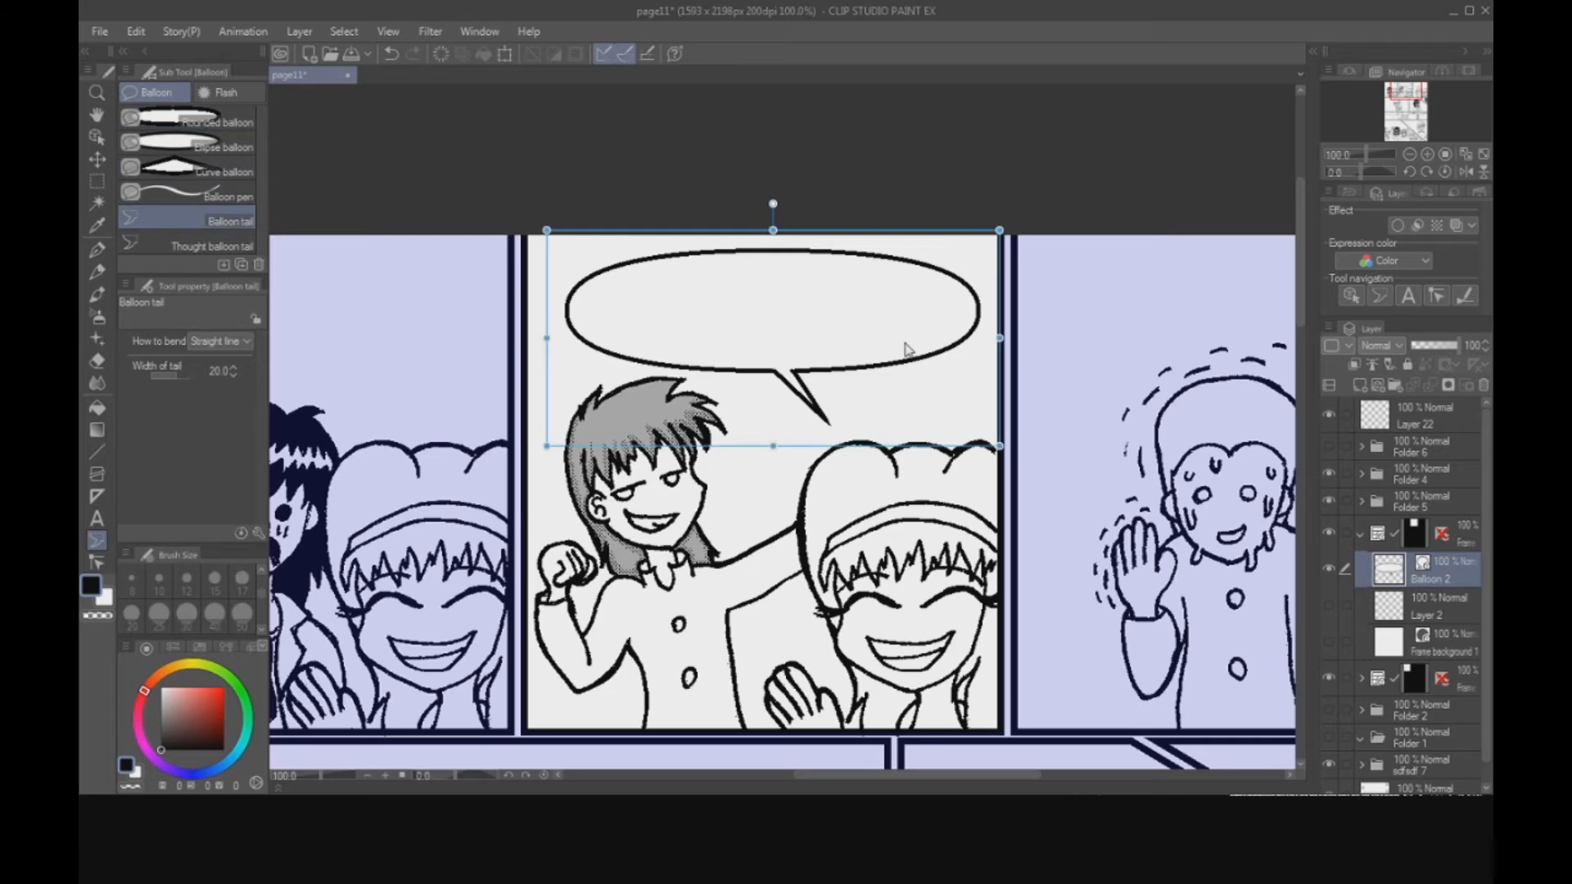
key("ctrl+z")
left_click_drag(847, 357, 874, 413)
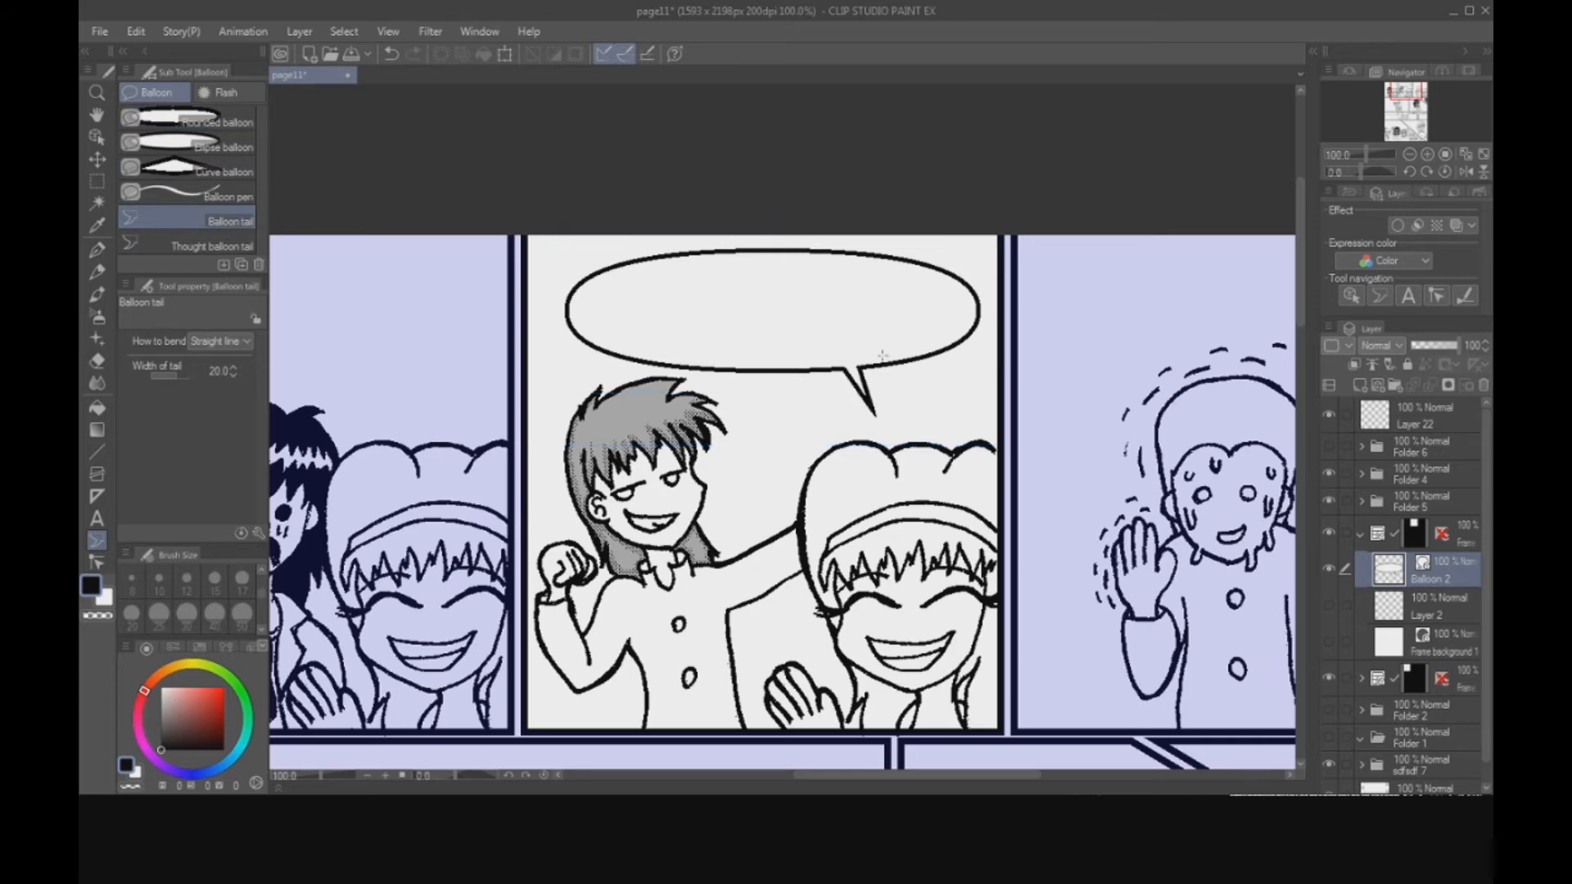
Select the balloon tail as an object, widen it and adjust its angle and position towards the hat-wearing character.
left_click(1350, 297)
left_click(875, 398)
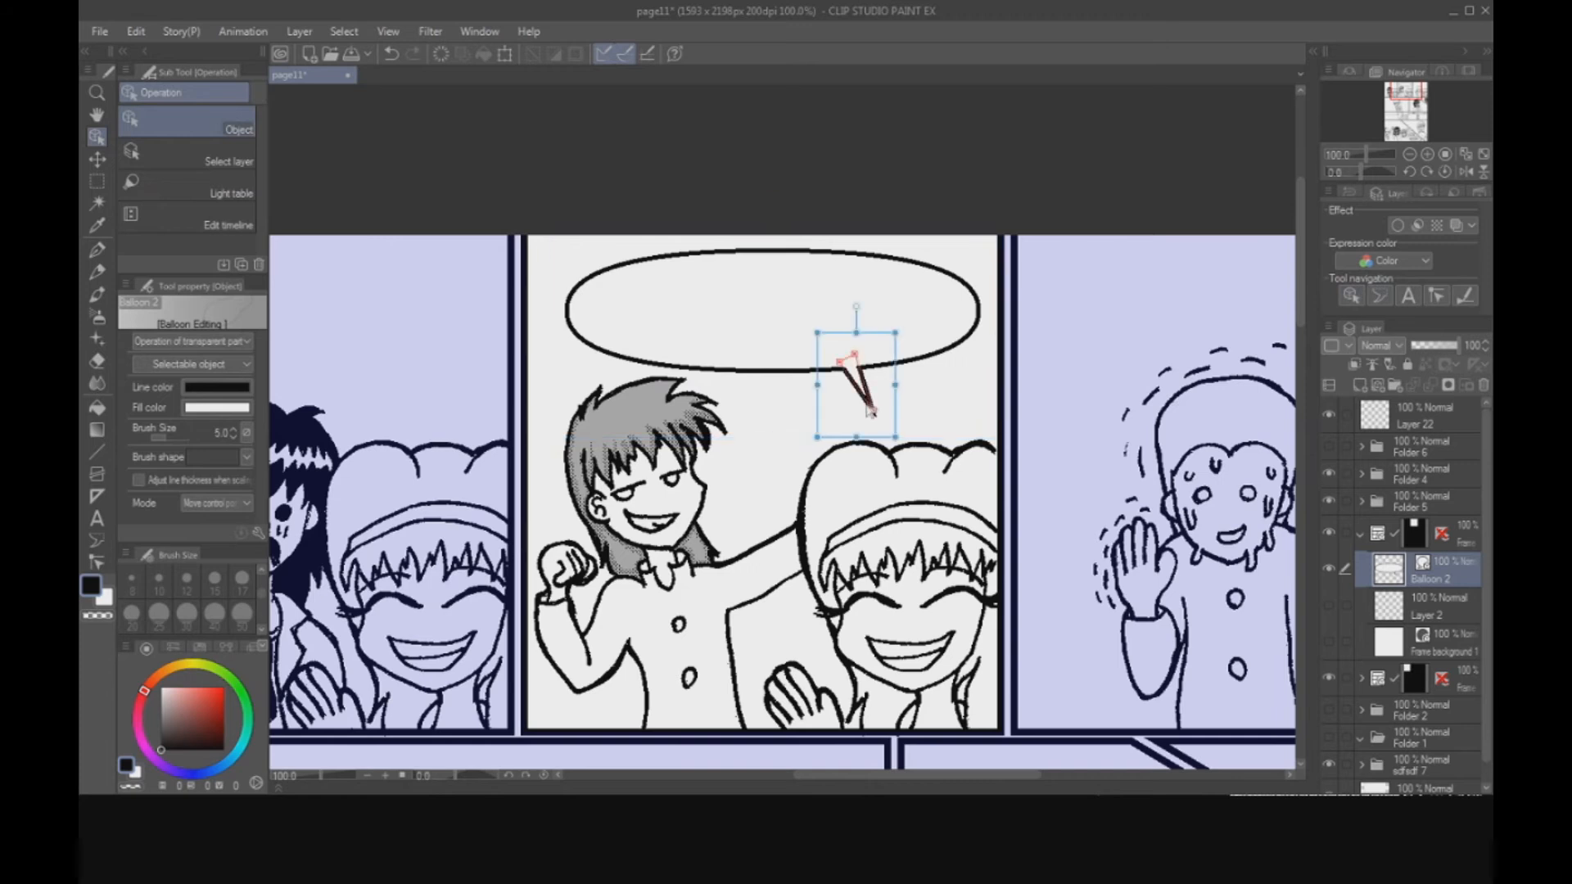
left_click_drag(897, 438, 929, 448)
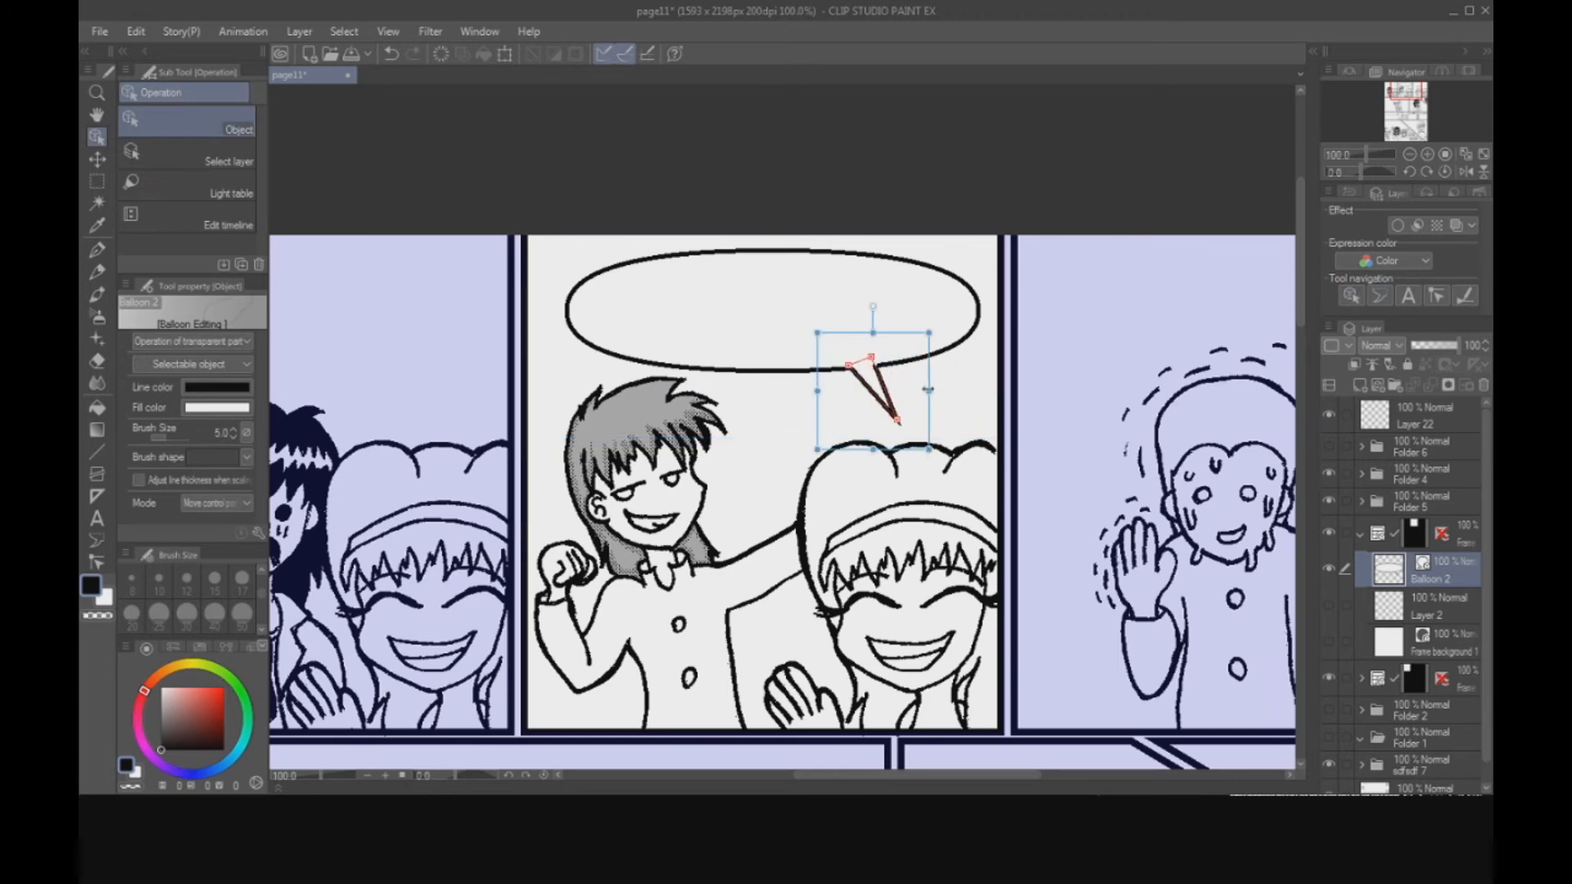
left_click_drag(928, 390, 959, 390)
left_click_drag(817, 391, 790, 390)
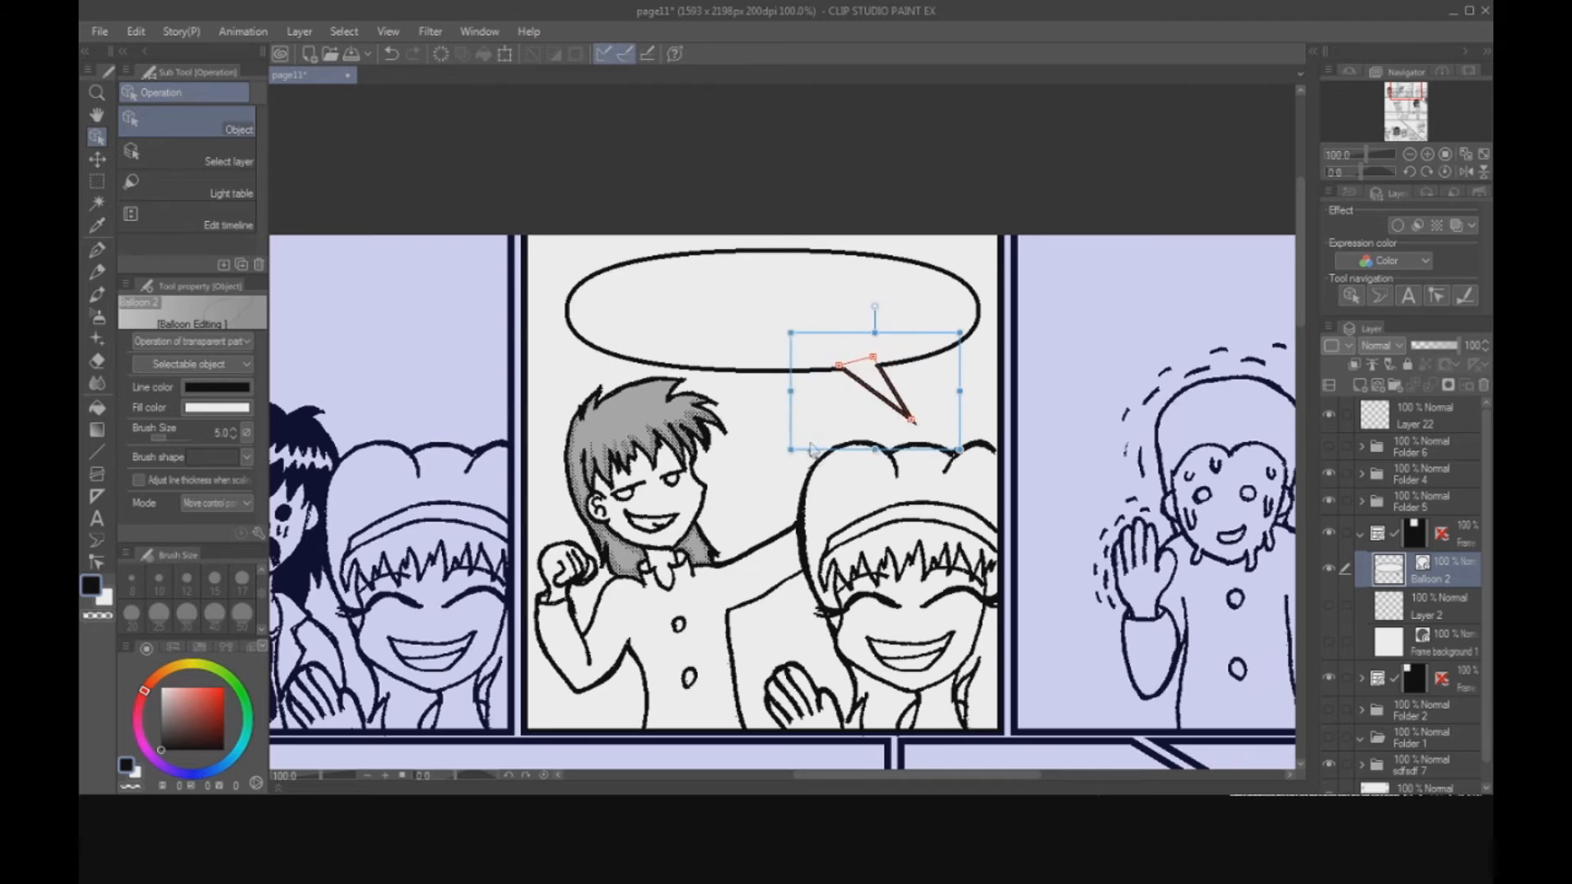
left_click_drag(878, 306, 894, 309)
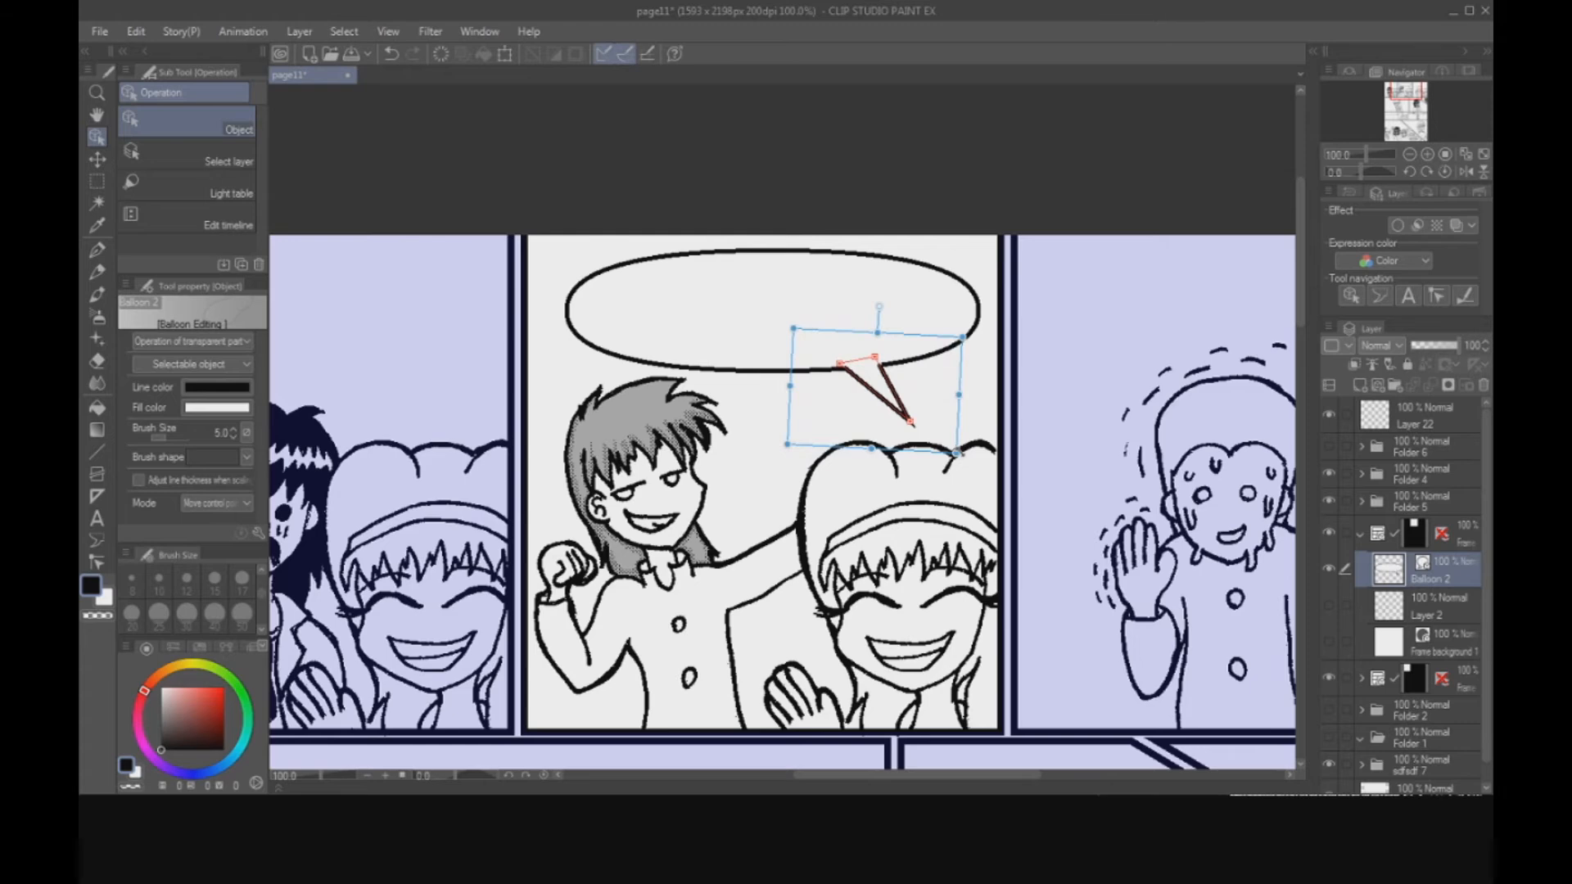
left_click(905, 377)
left_click(890, 391)
mouse_move(895, 413)
left_mouse_down()
mouse_move(847, 407)
mouse_move(878, 393)
left_mouse_up()
left_click_drag(936, 447, 920, 440)
left_click(97, 250)
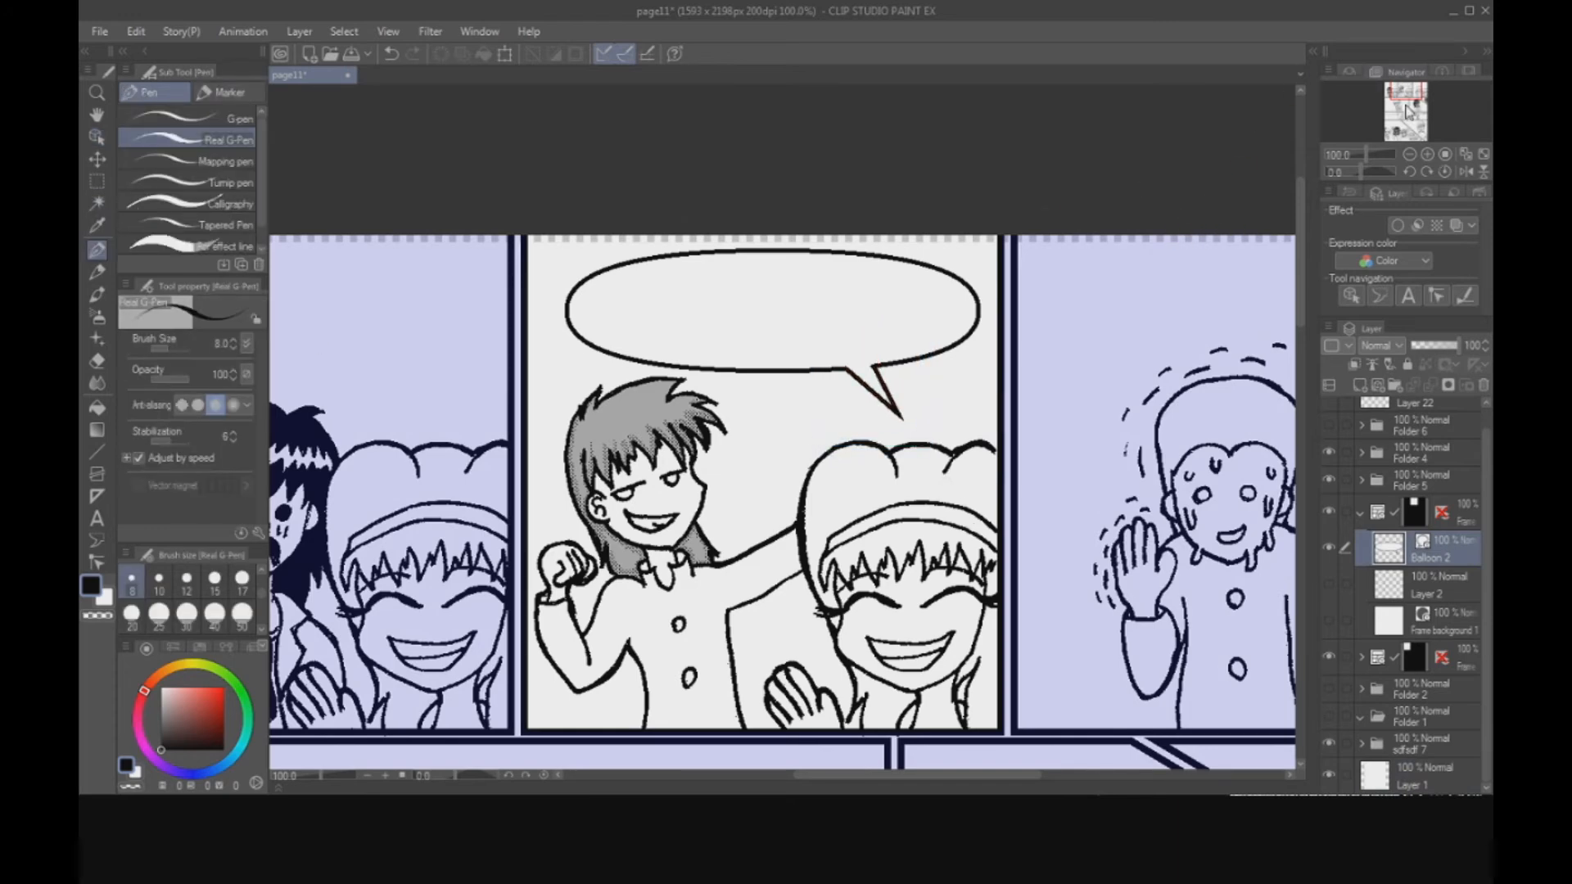
left_click(1406, 90)
key("k")
left_click(1408, 91)
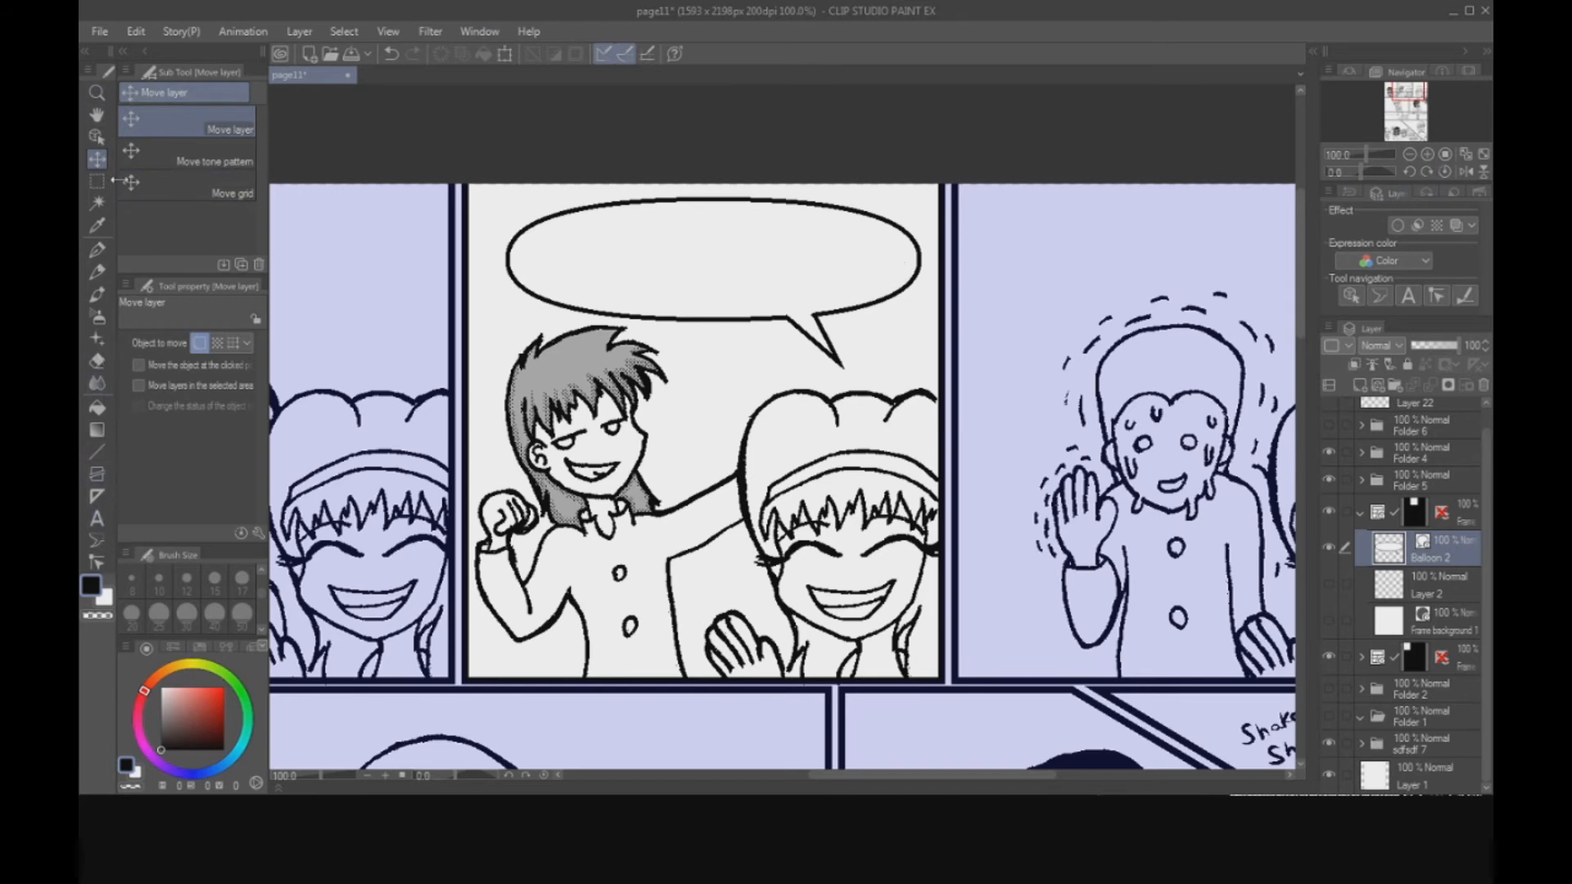
left_click(98, 540)
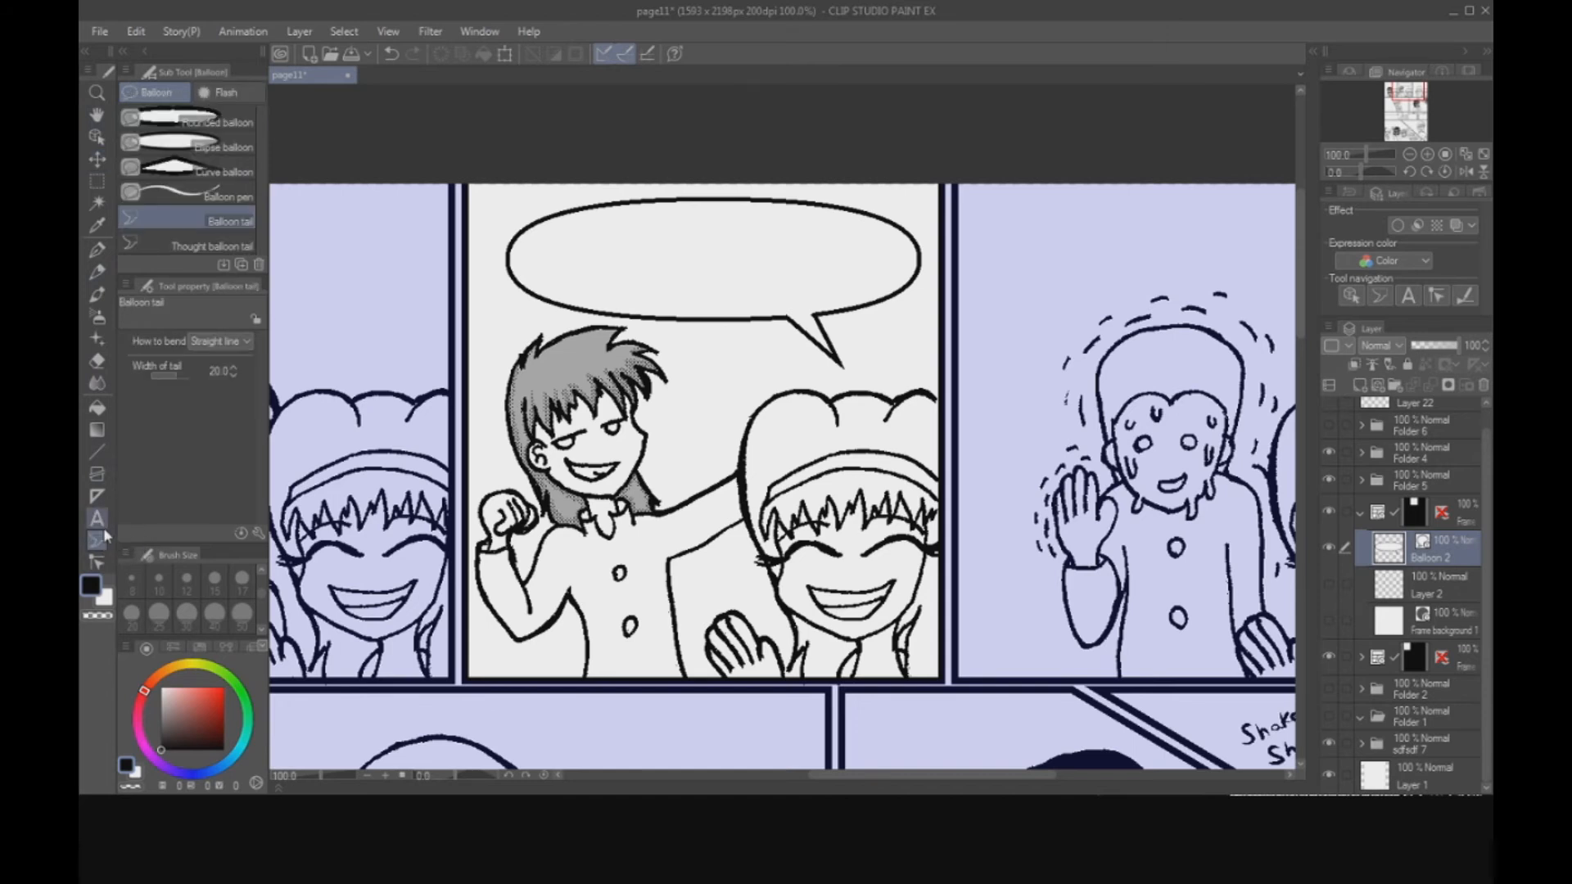
Add two lines of text, "Woo man" and "check out his stff", to the balloon in the augie font at size 30.
left_click(97, 519)
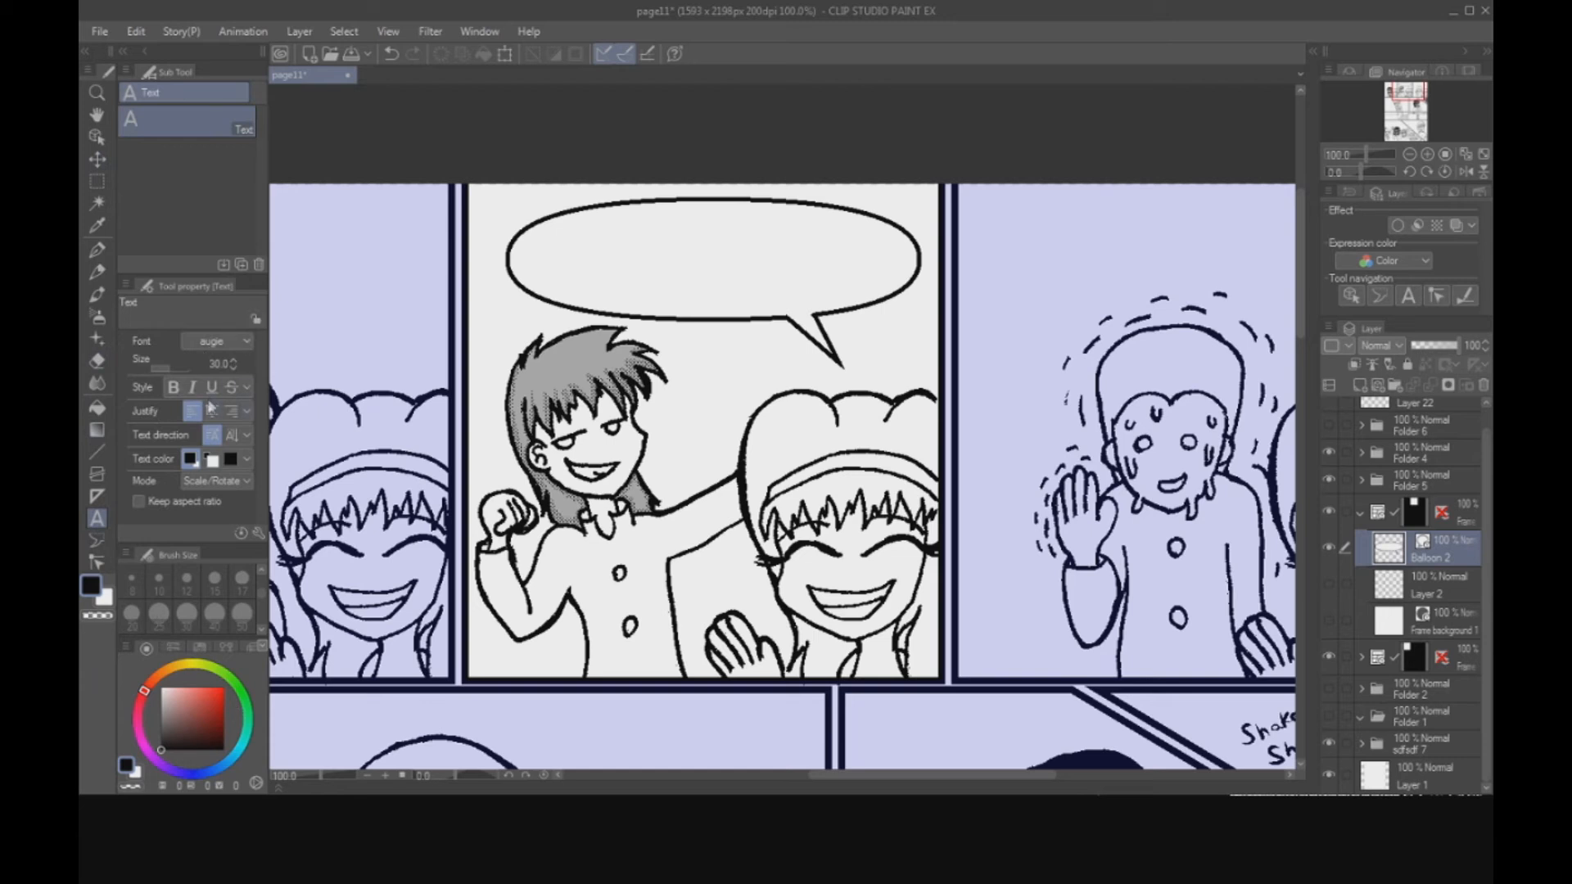
left_click(243, 342)
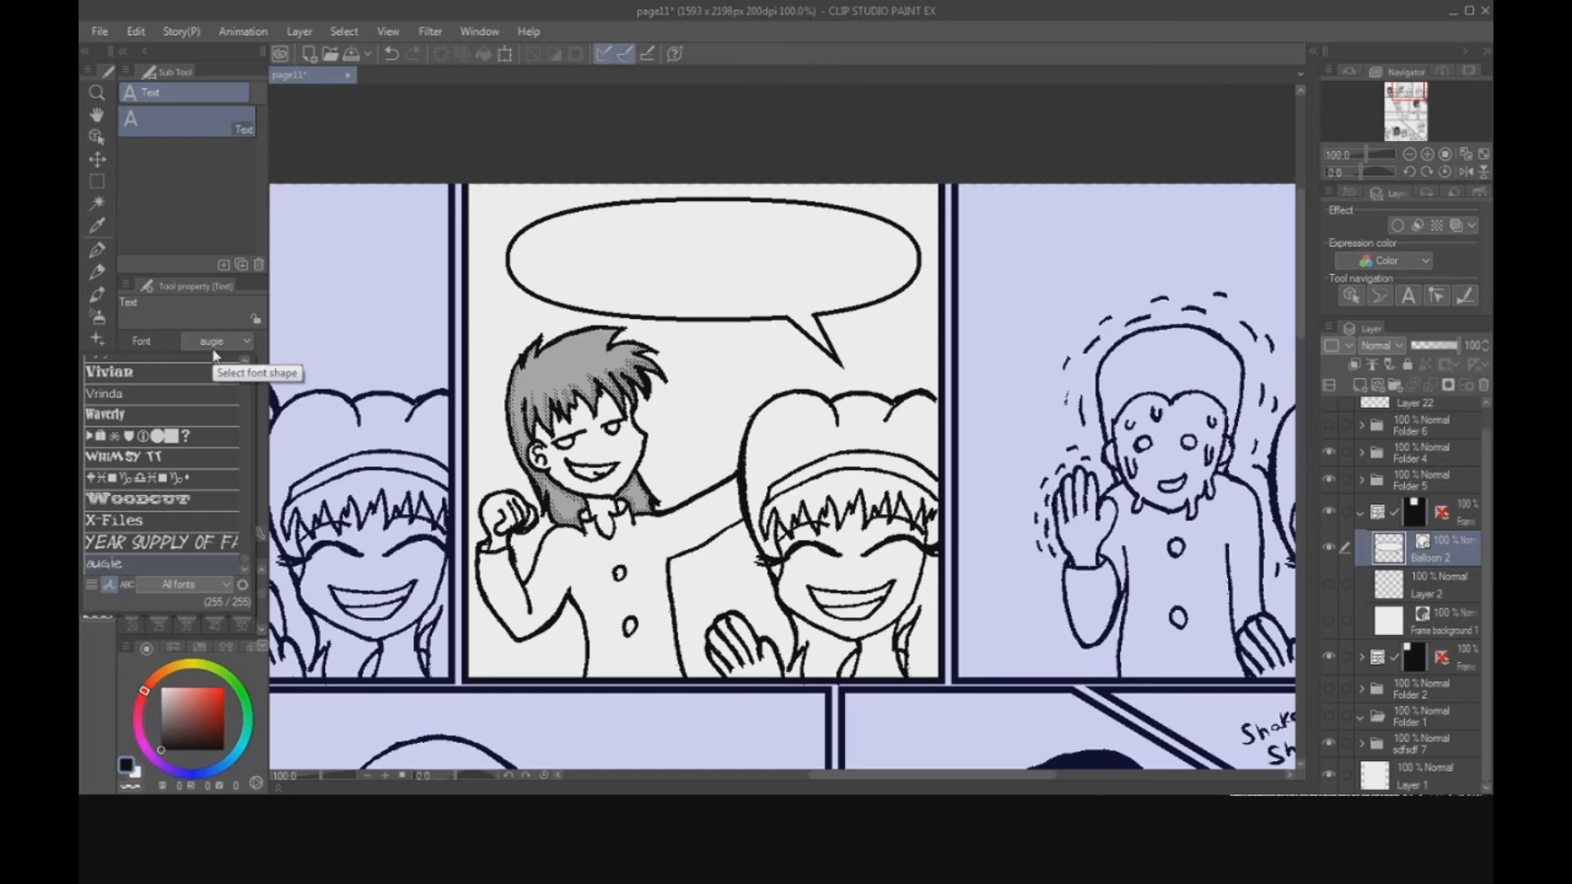
left_click(238, 344)
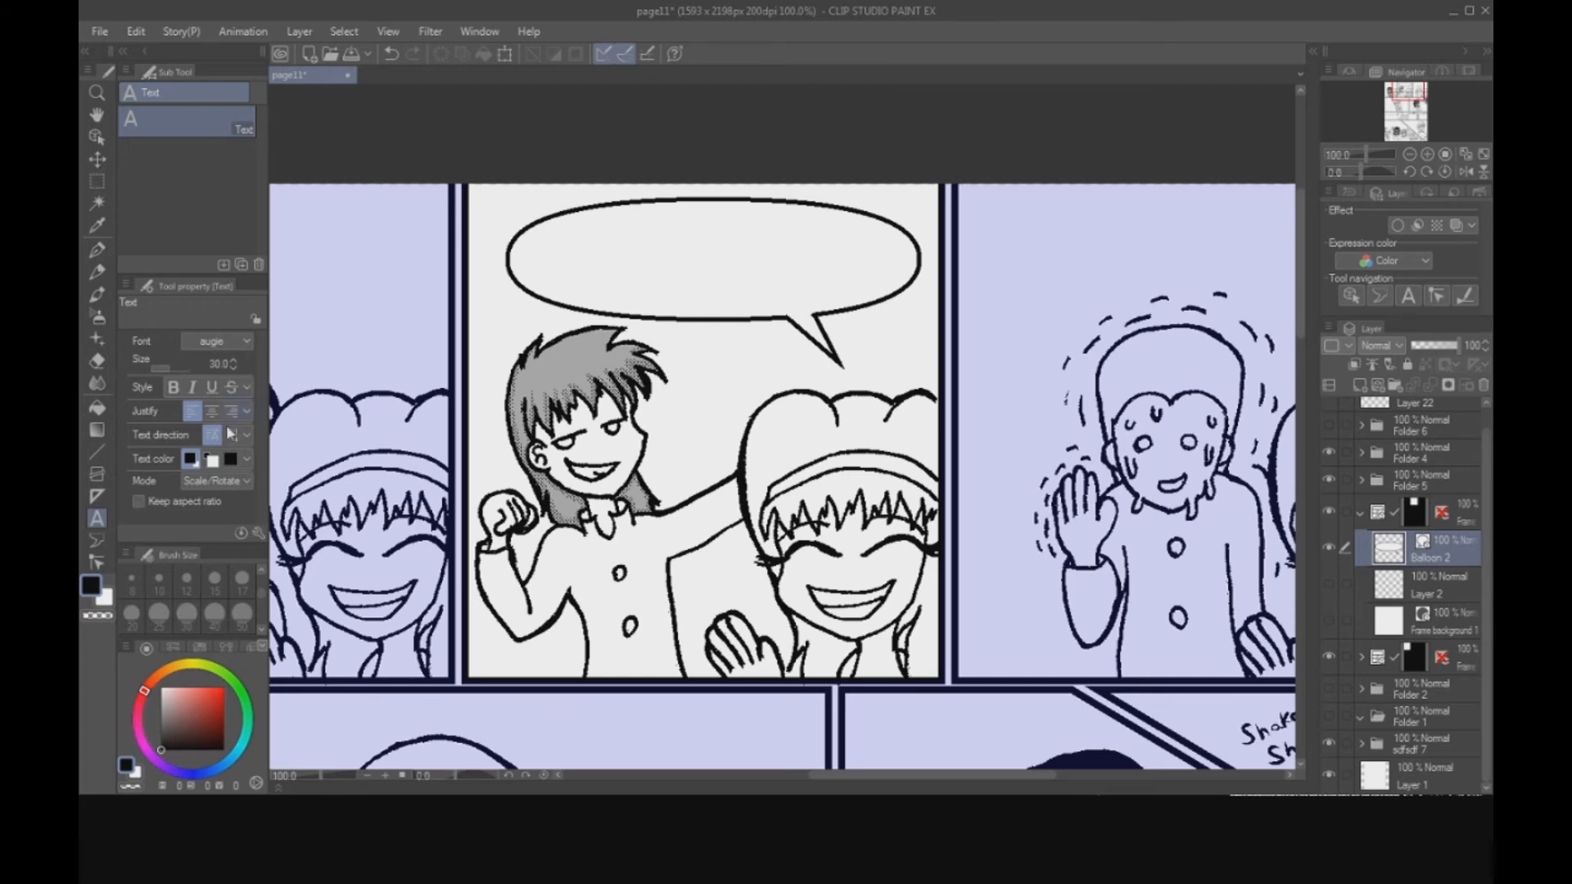
left_click(590, 248)
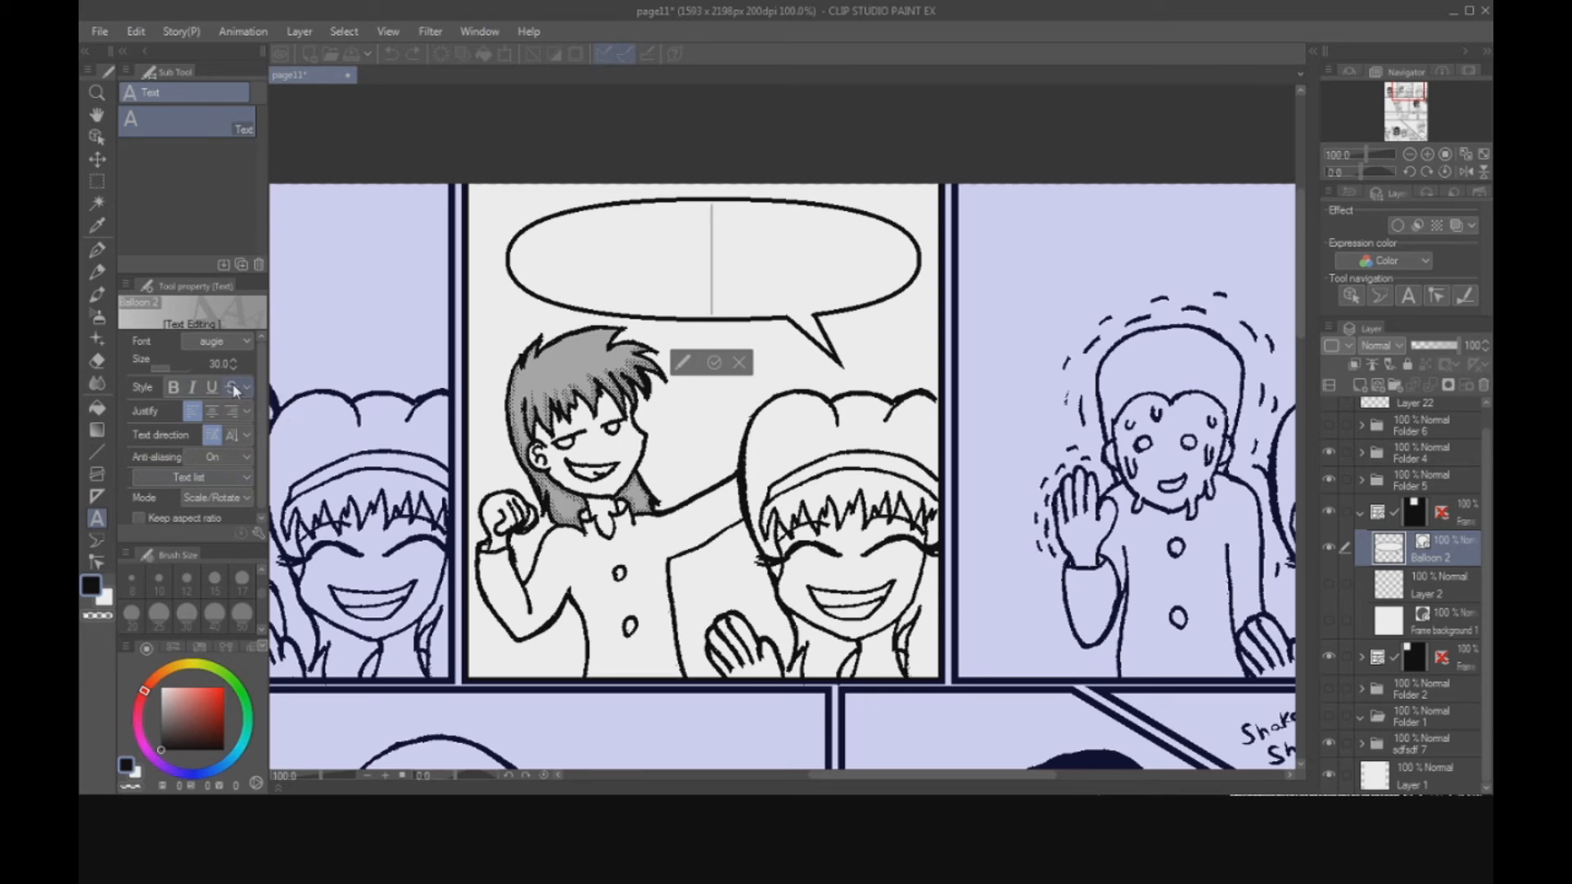
type("Woo man")
key("Return")
type("check out his st")
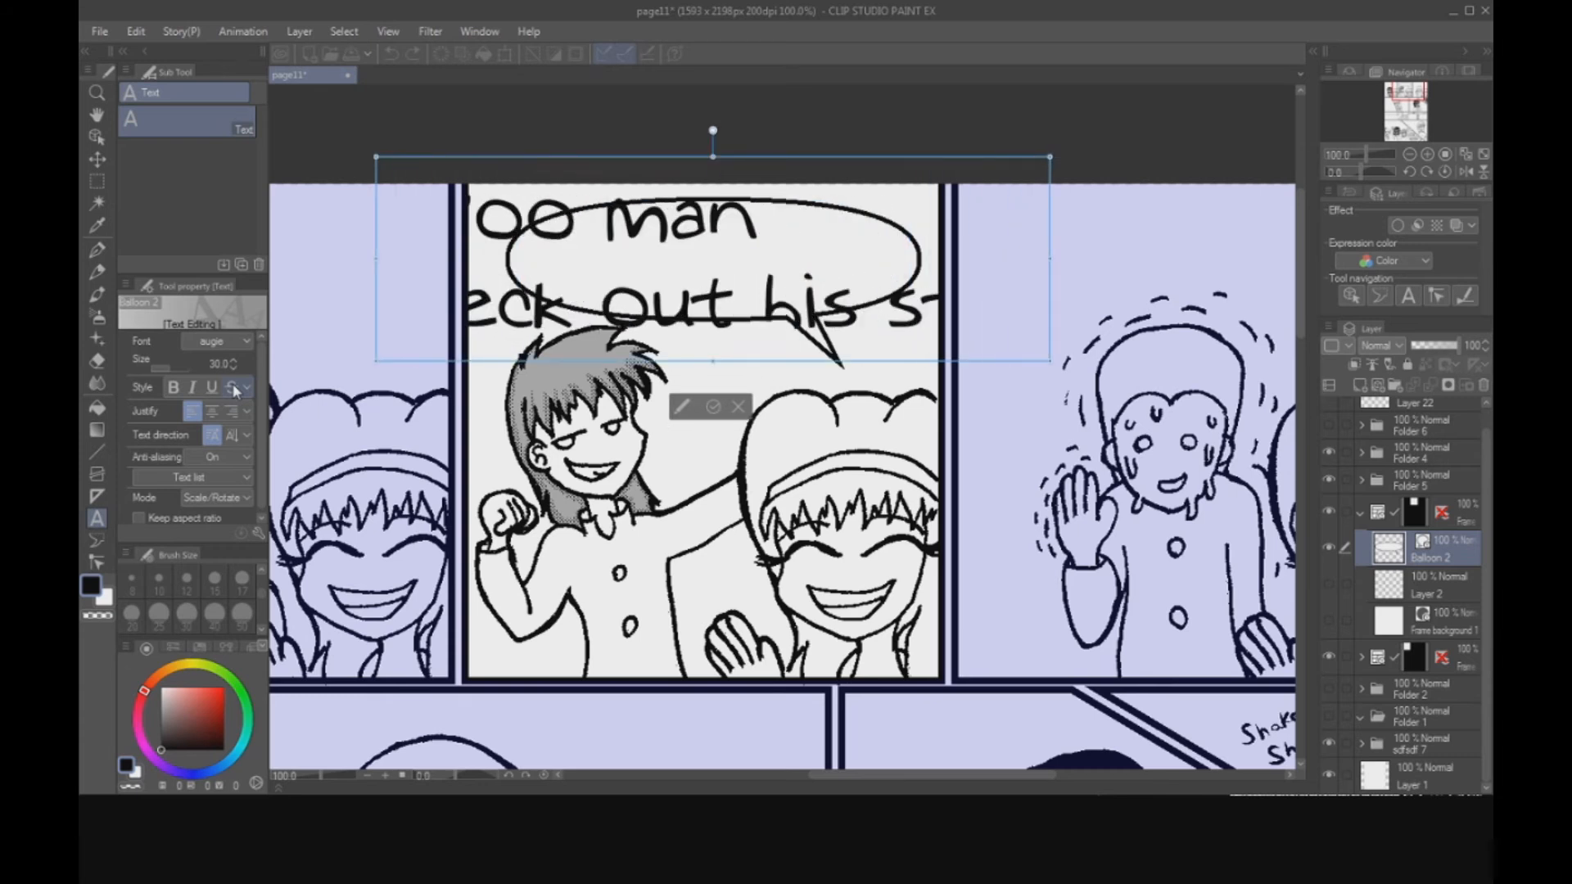
Scale the dialogue text down to size 15 and position it inside the speech balloon.
left_click(802, 305)
key("ctrl+a")
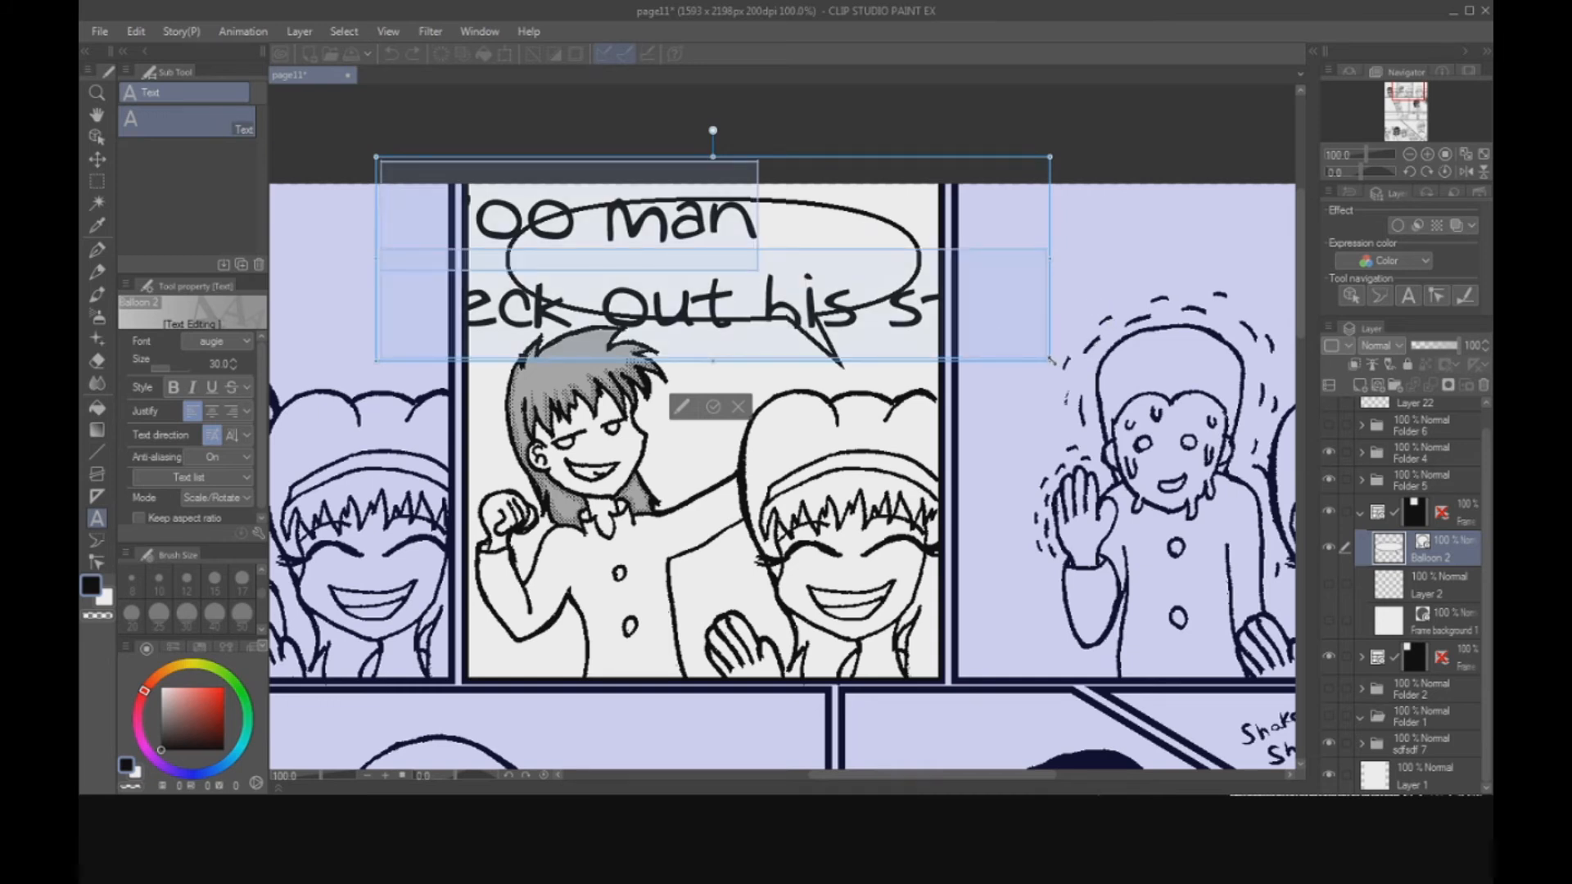
left_click_drag(1050, 358, 751, 257)
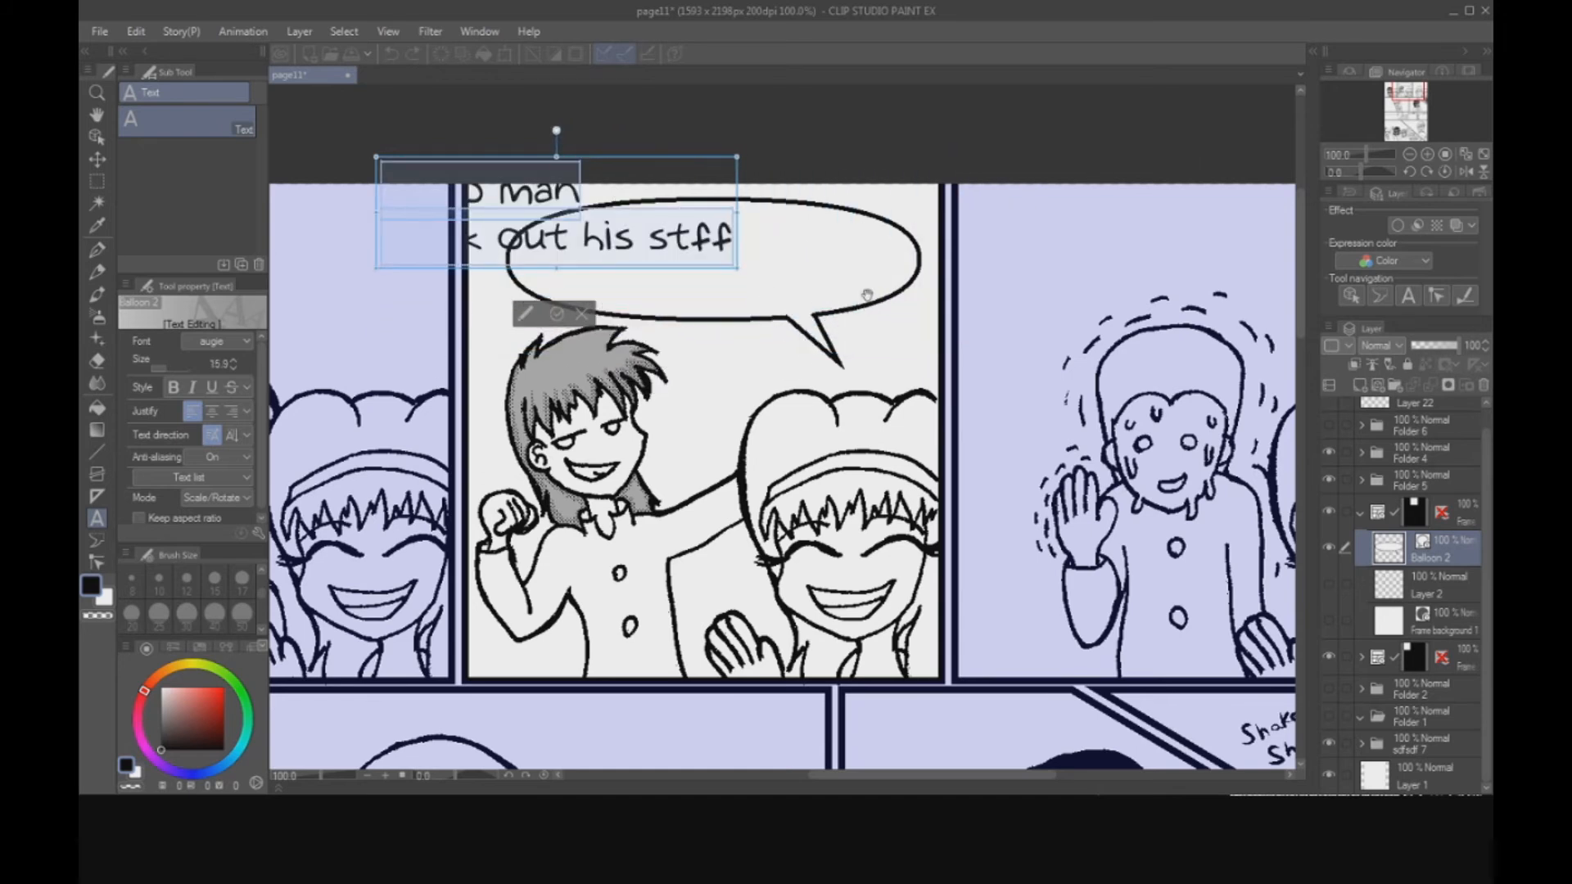
left_click_drag(772, 293, 832, 325)
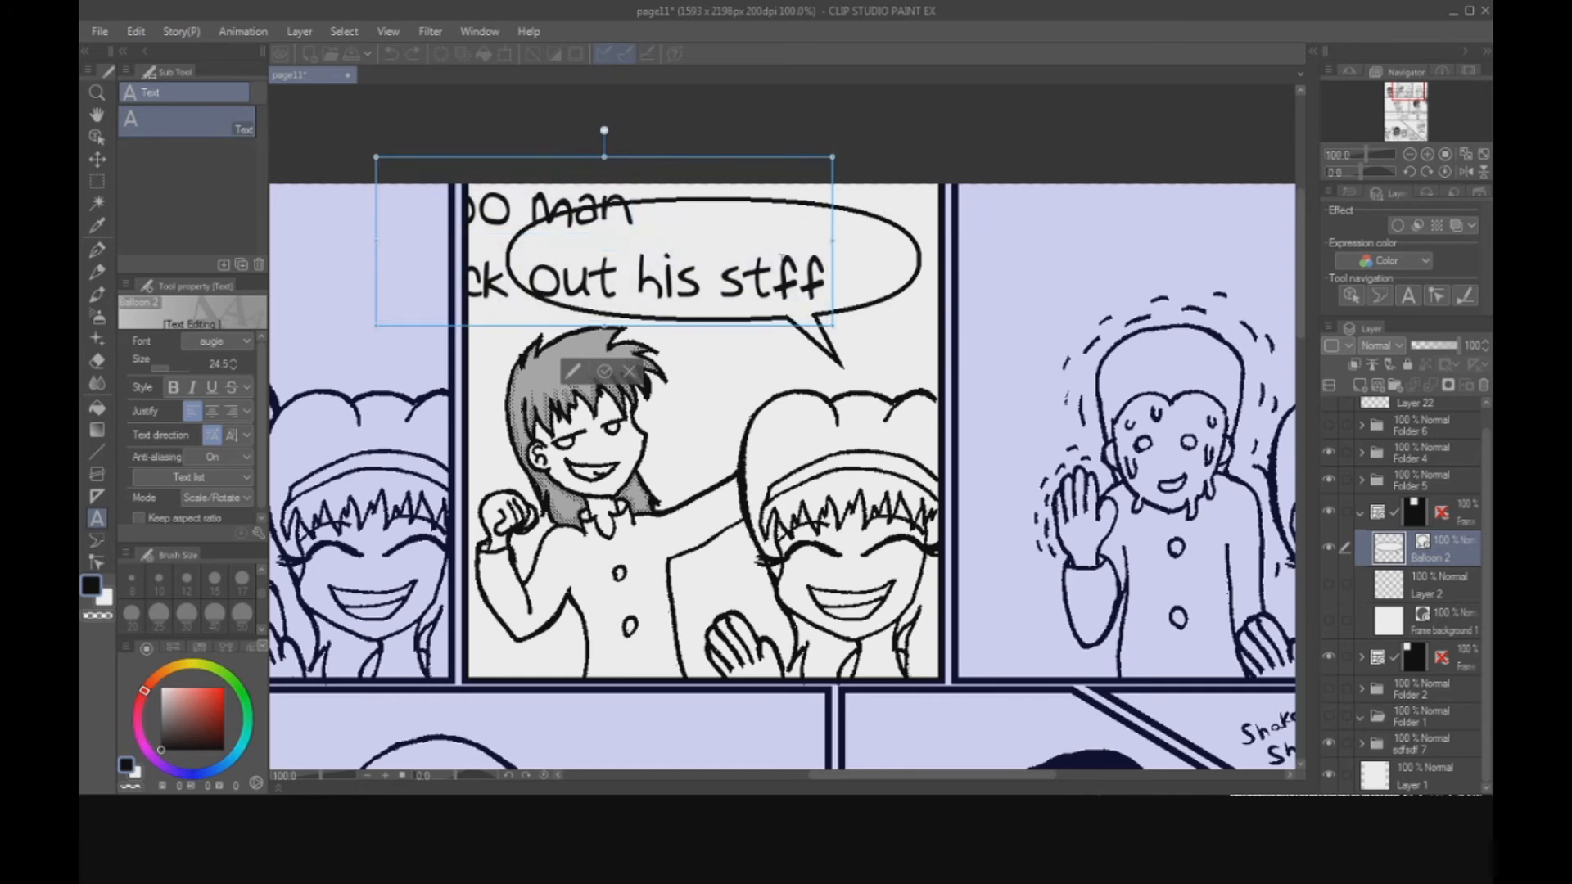
key("ctrl+z")
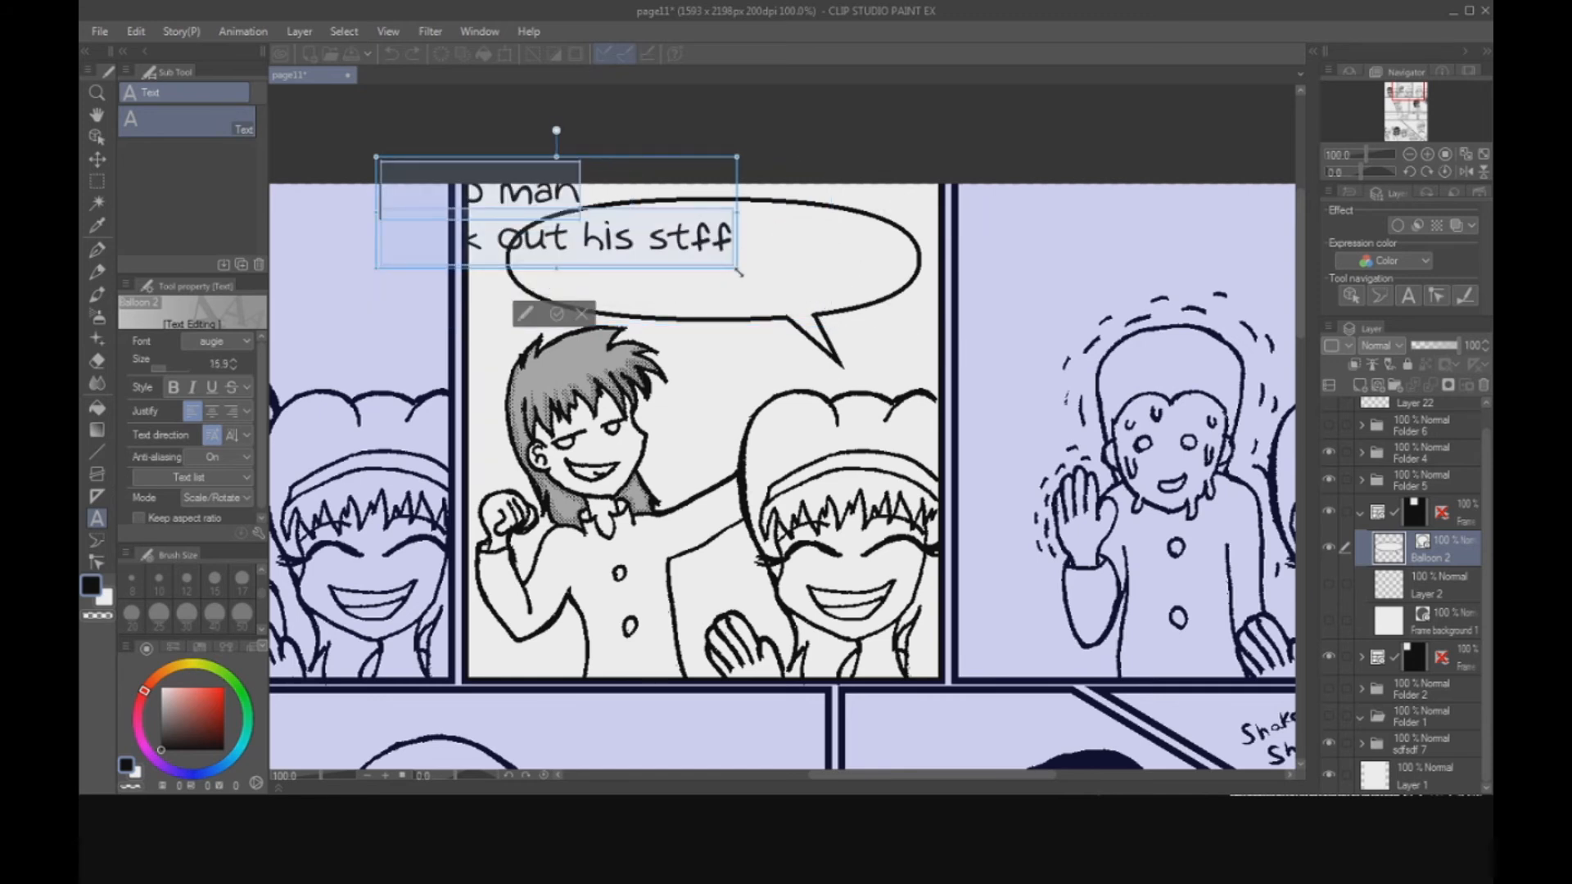
left_click_drag(734, 268, 916, 326)
left_click_drag(915, 325, 721, 263)
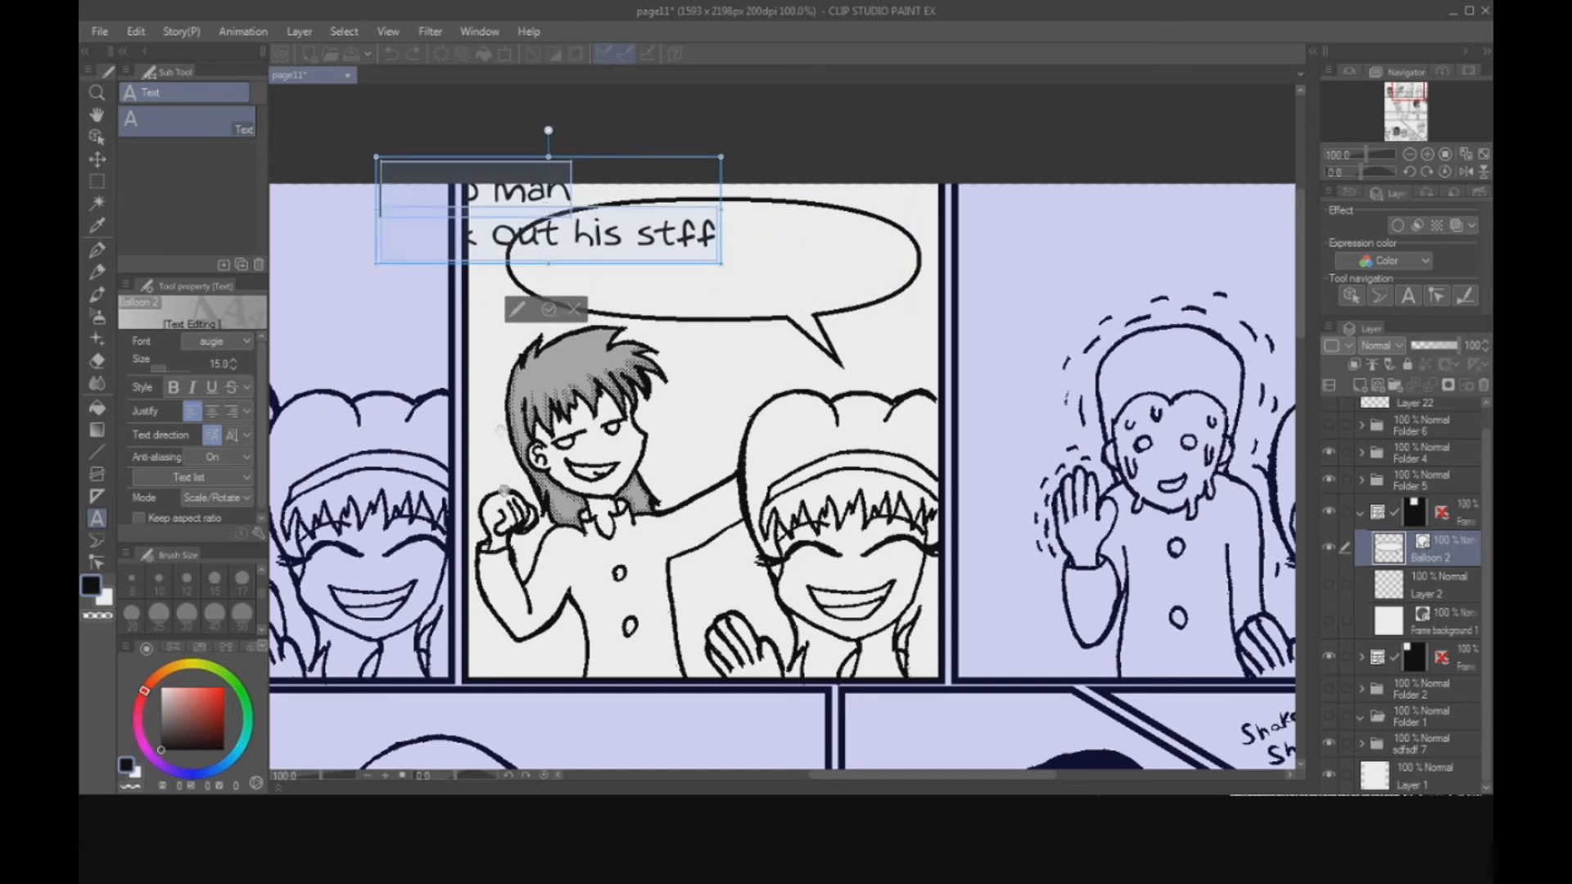
left_click(657, 297)
left_click_drag(660, 266, 831, 313)
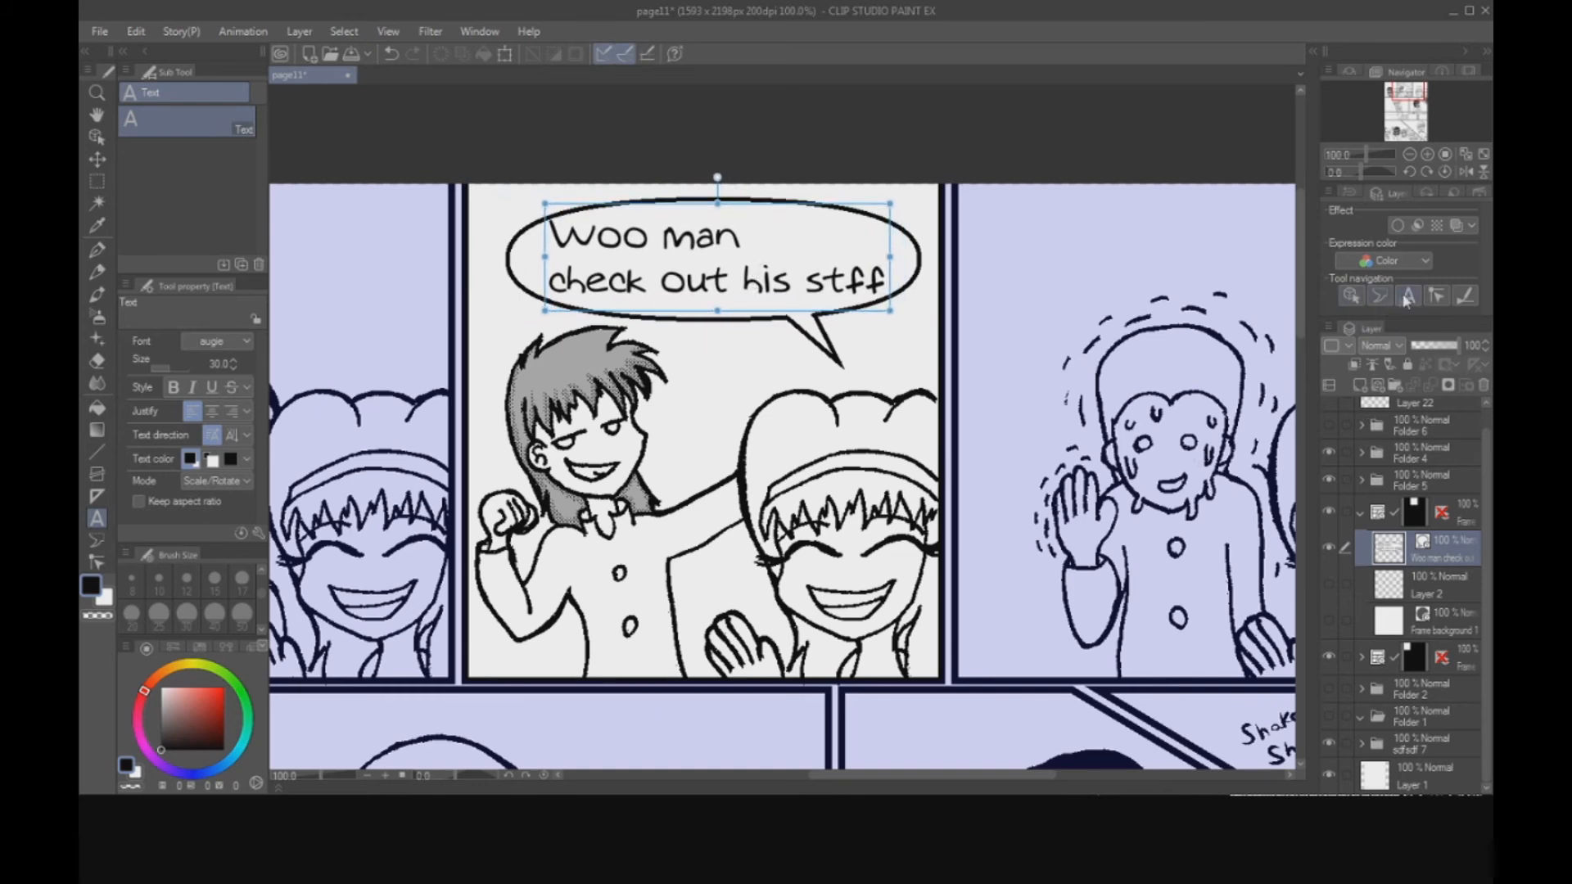
Correct "stff" to "stuff" and reformat the balloon text to size 13, centre-justified.
left_click(824, 282)
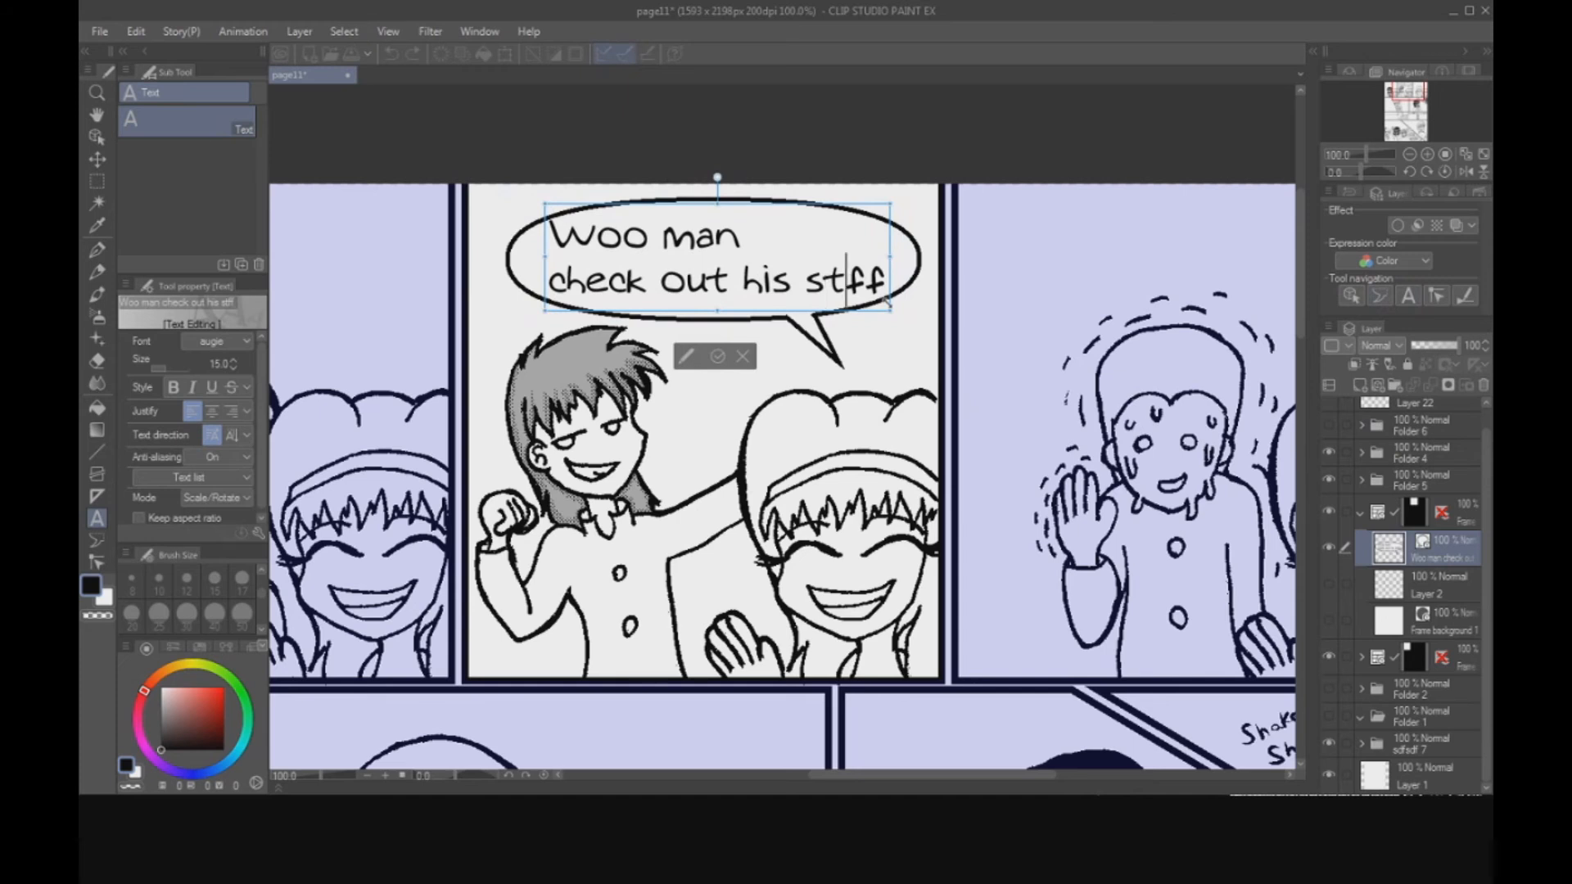
type("u")
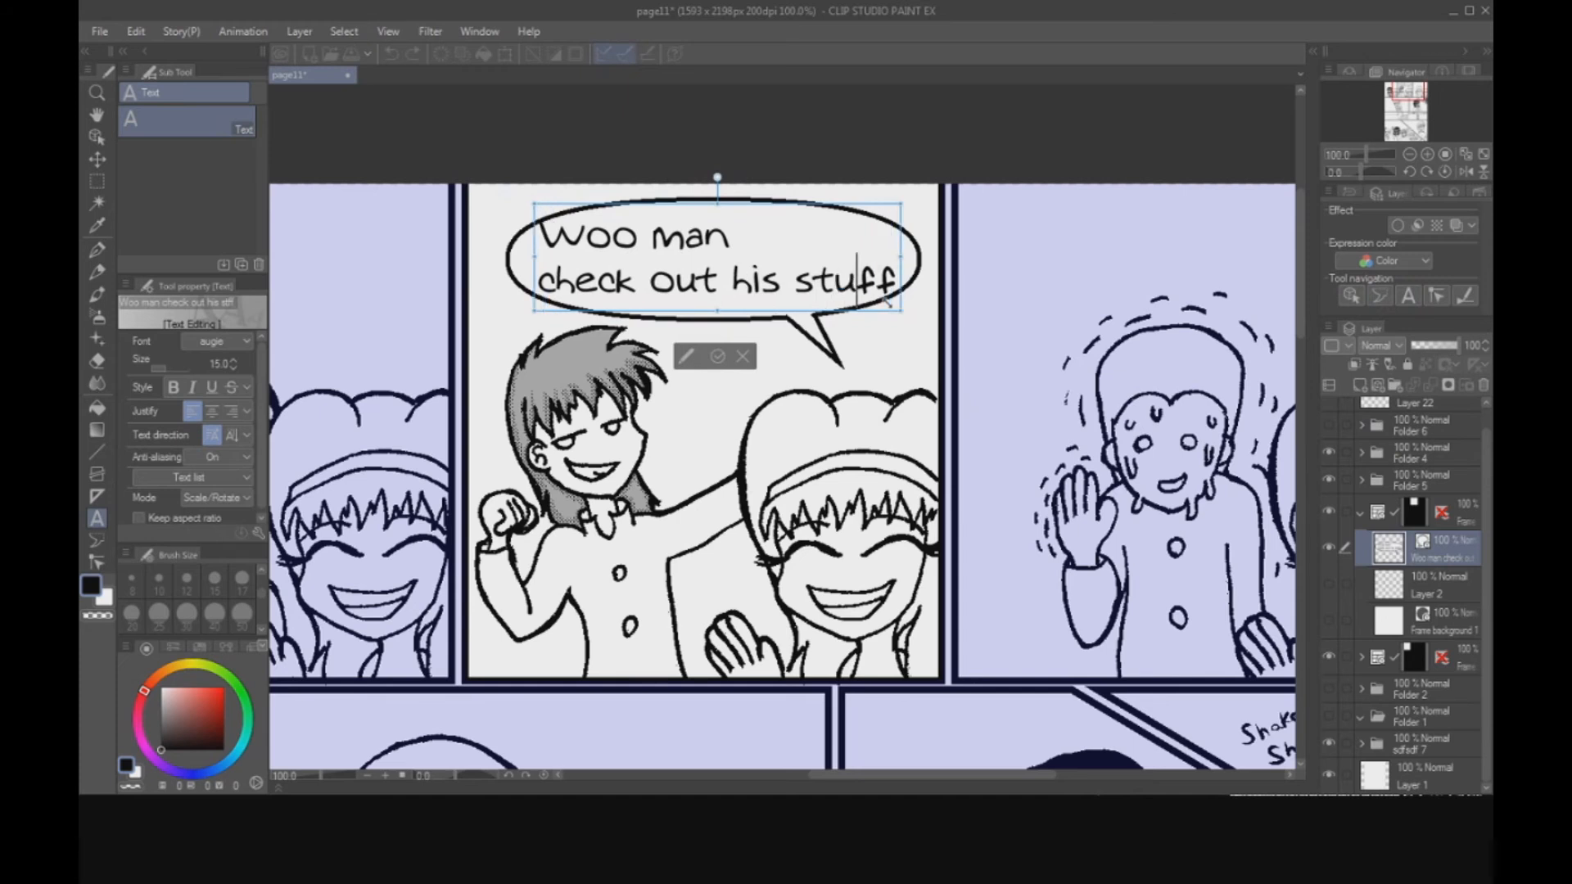
left_click_drag(902, 308, 532, 243)
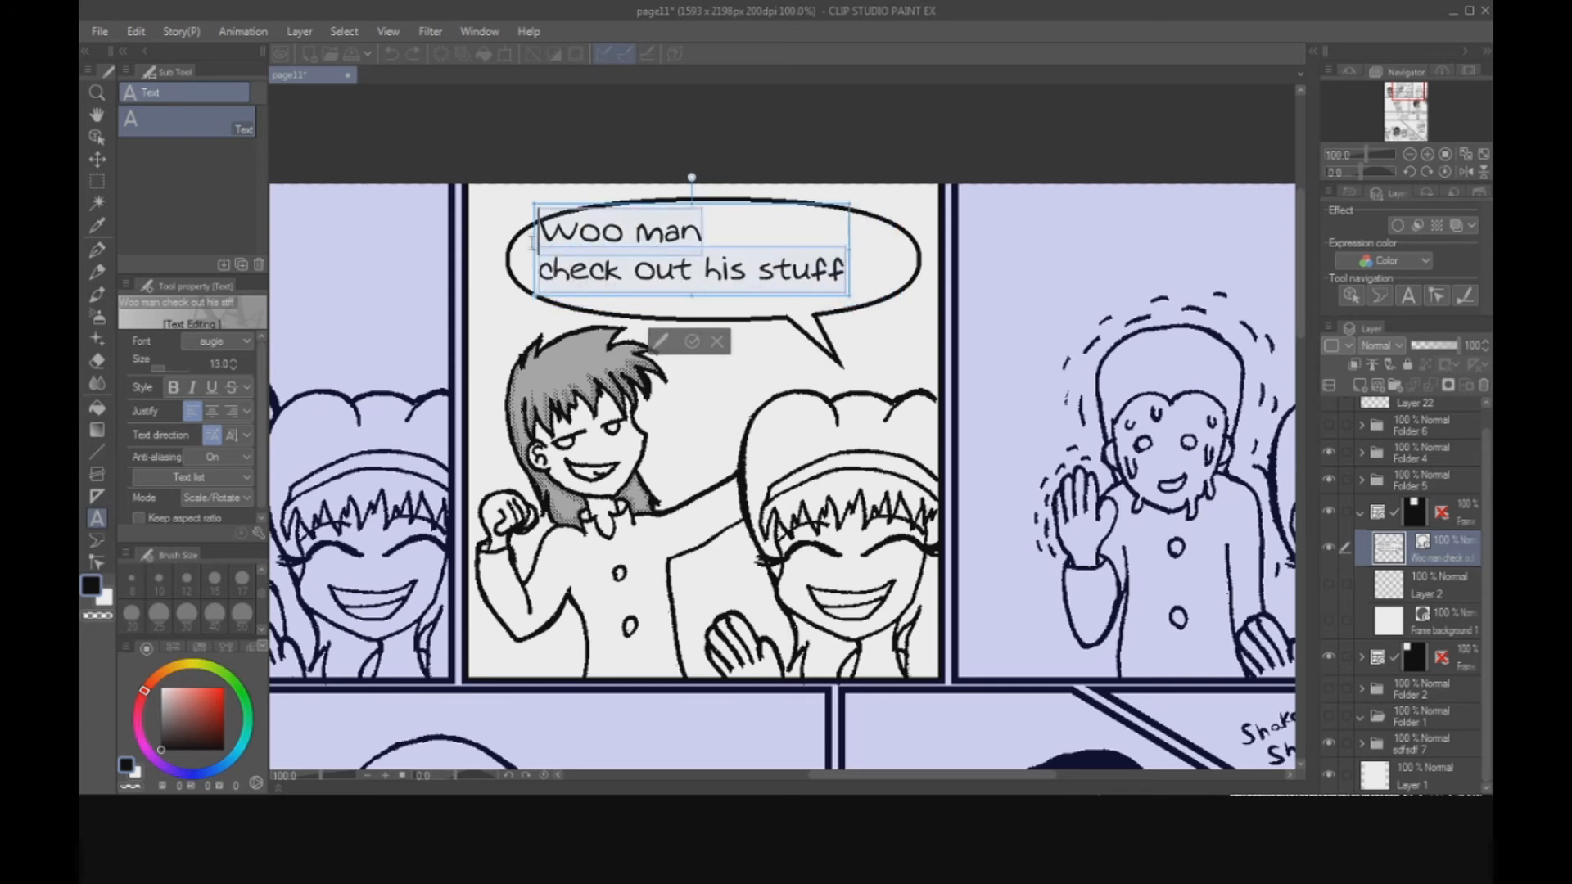
left_click(211, 413)
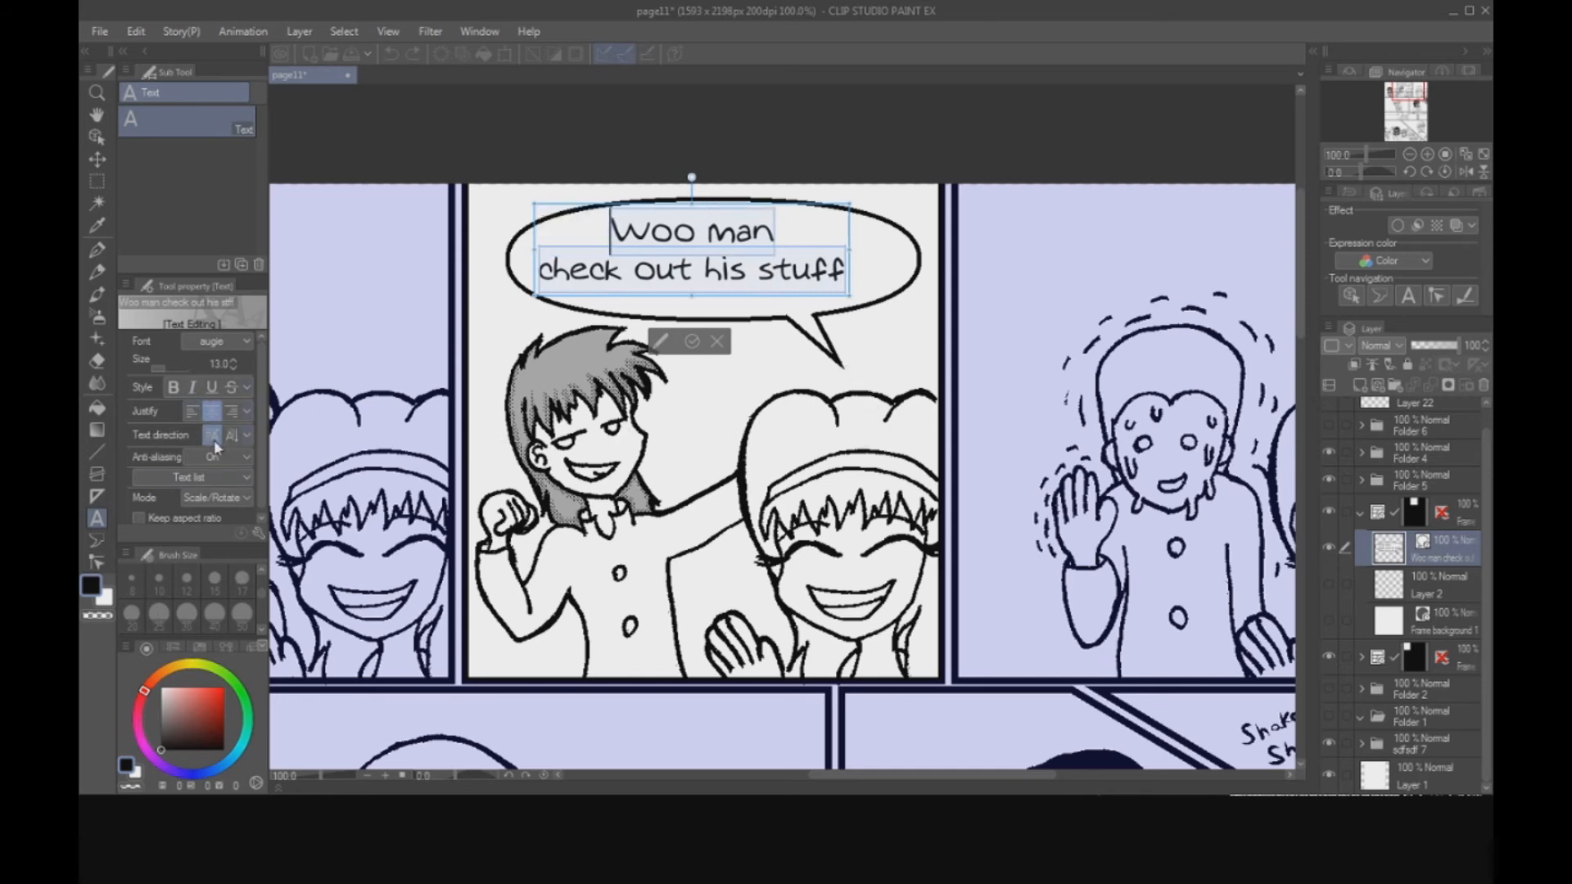
Try the bold, underline, strikethrough and italic styles on the balloon text.
left_click(177, 388)
left_click(175, 388)
left_click(210, 391)
left_click(211, 390)
left_click(232, 389)
left_click(231, 390)
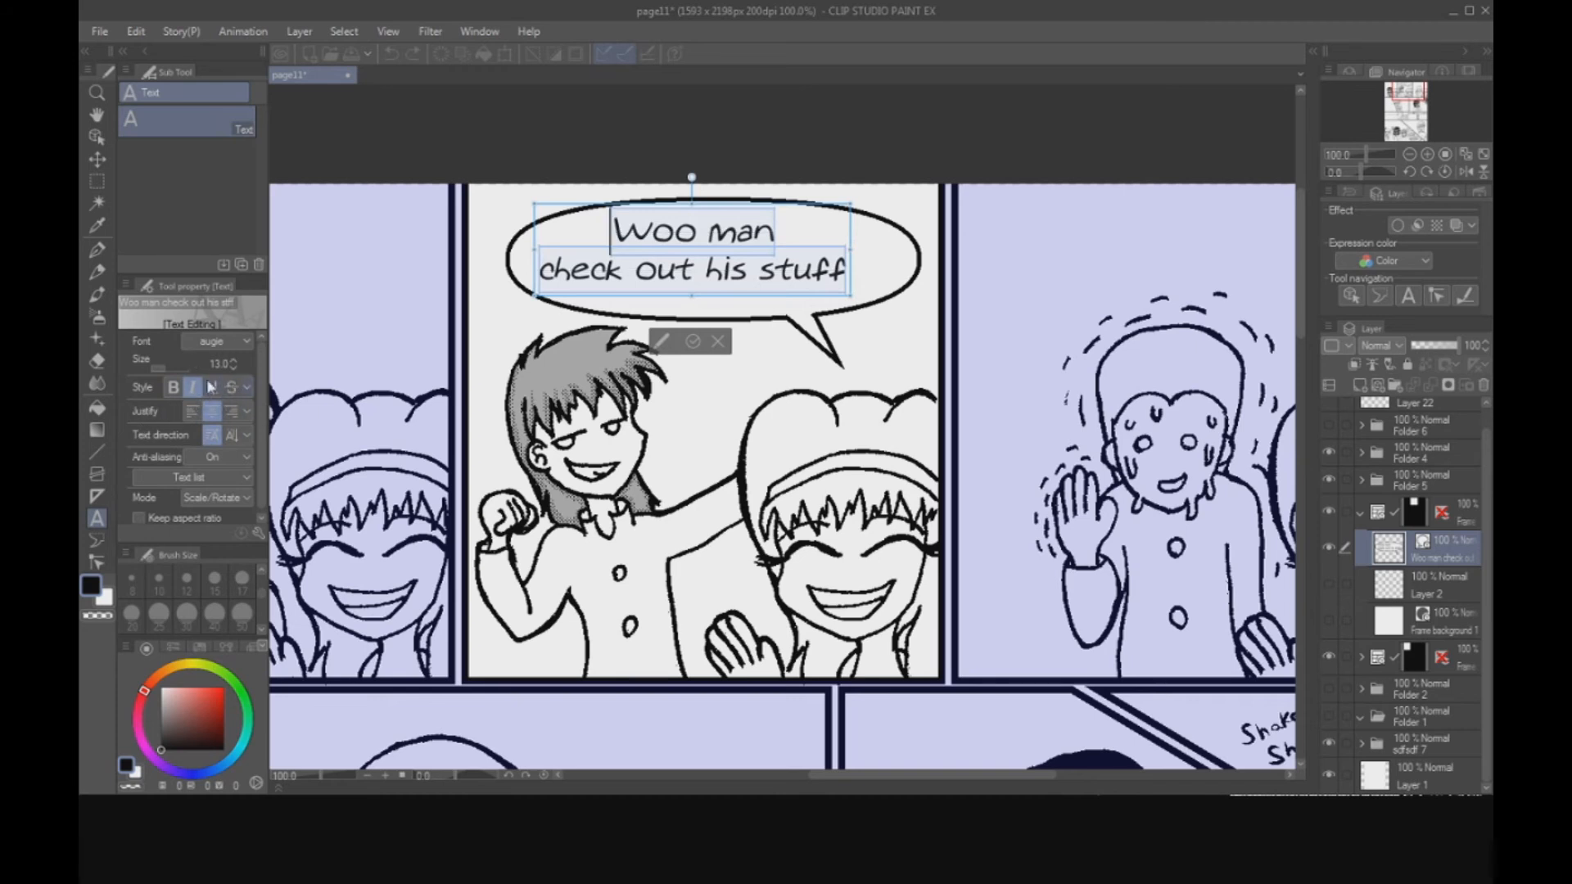
left_click(192, 388)
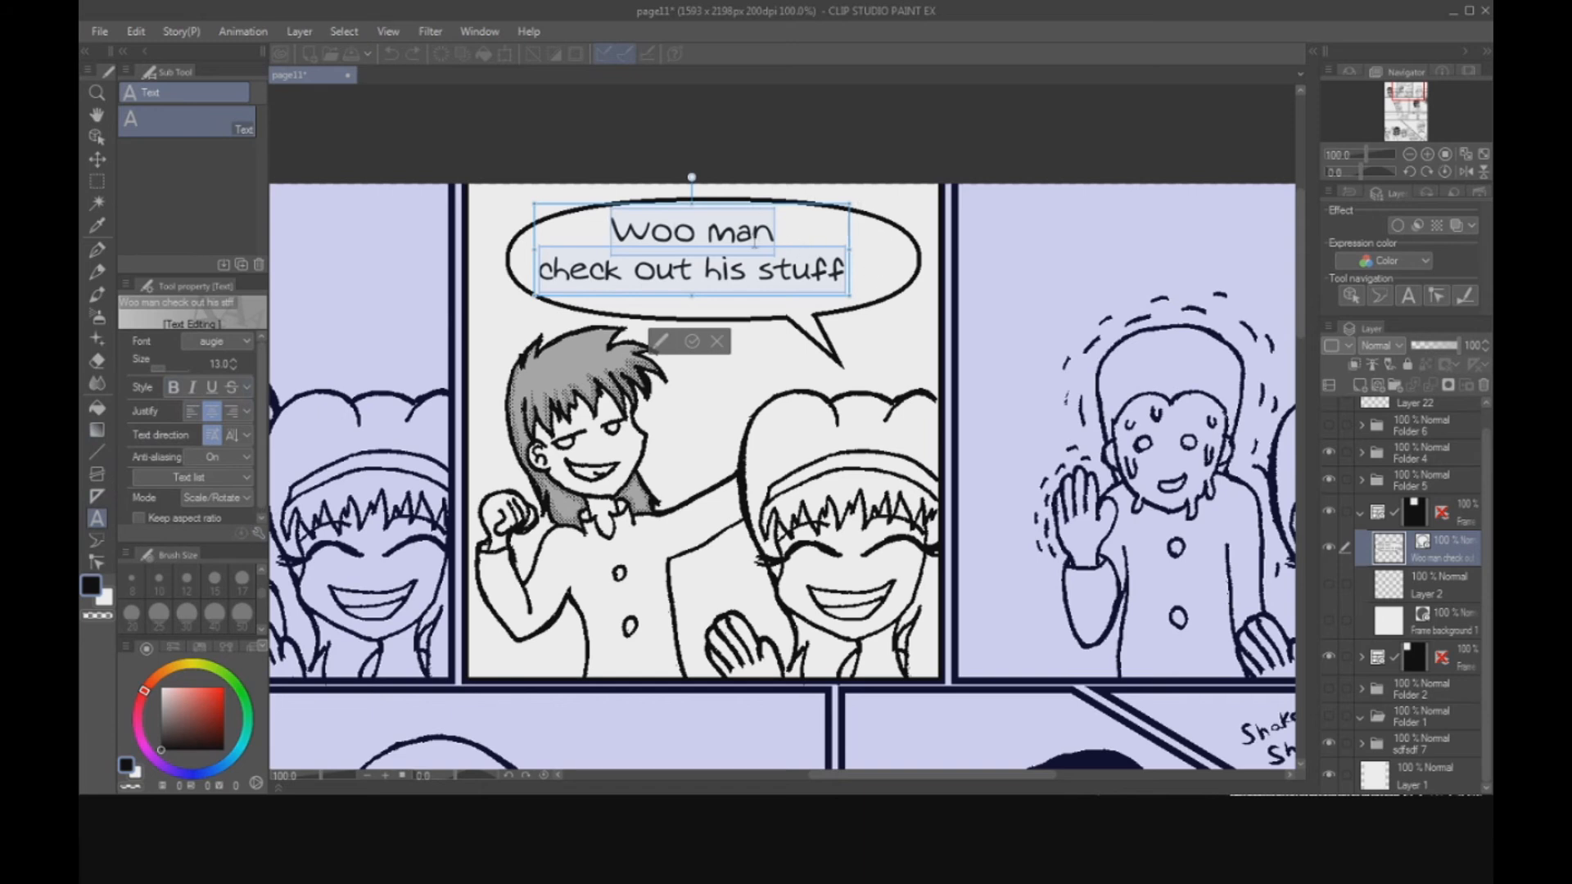
Try to reposition the dialogue by moving its layer, and undo the move.
left_click(97, 160)
left_click_drag(754, 269, 763, 268)
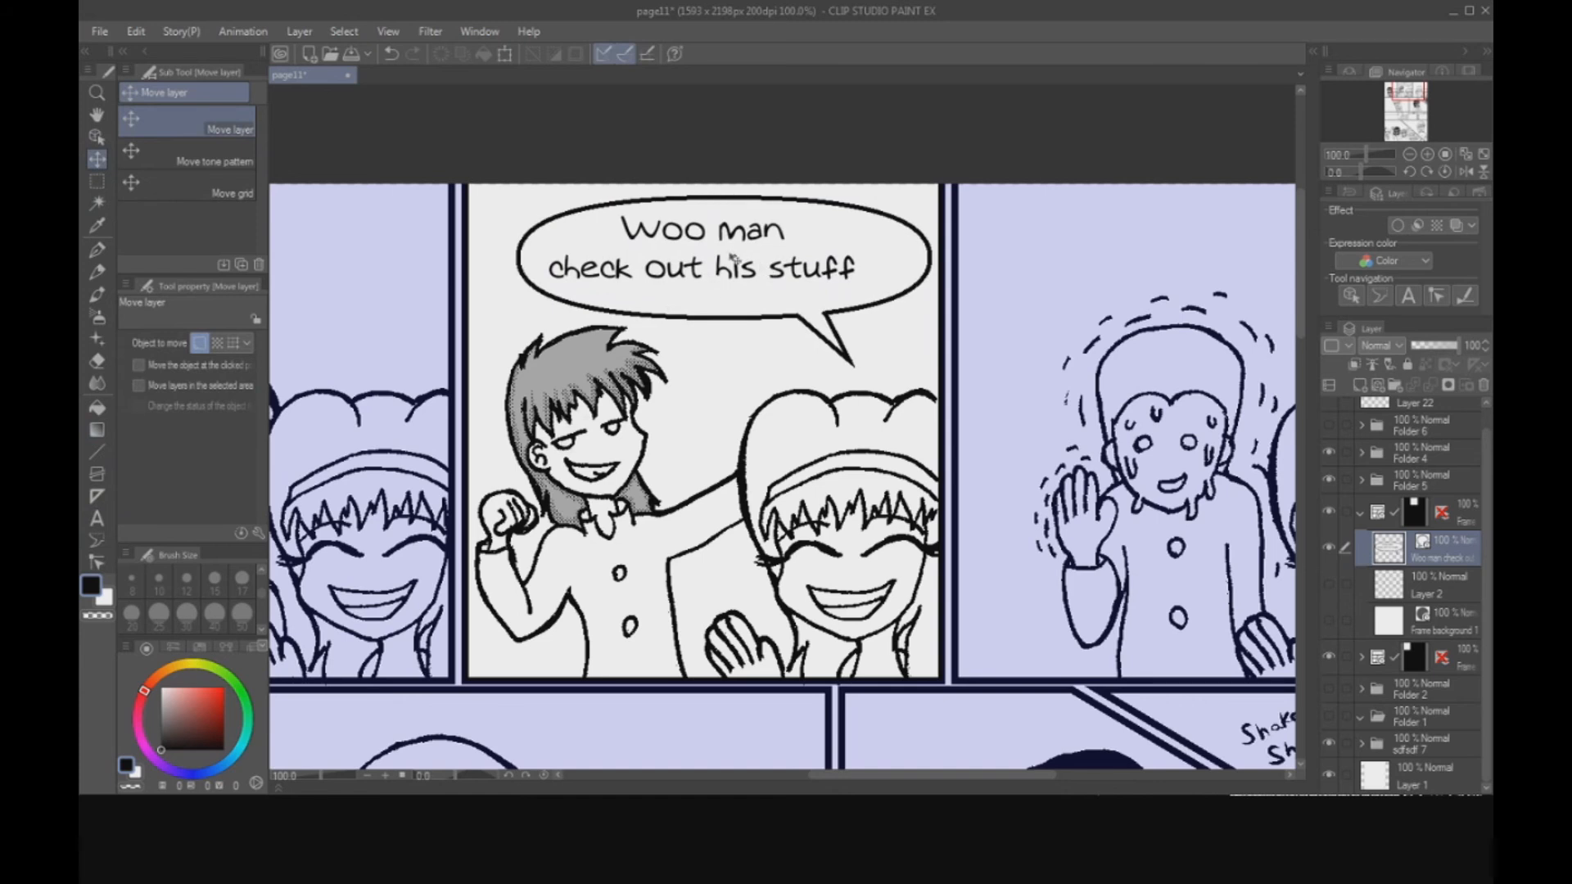
key("ctrl+z")
key("ctrl+z")
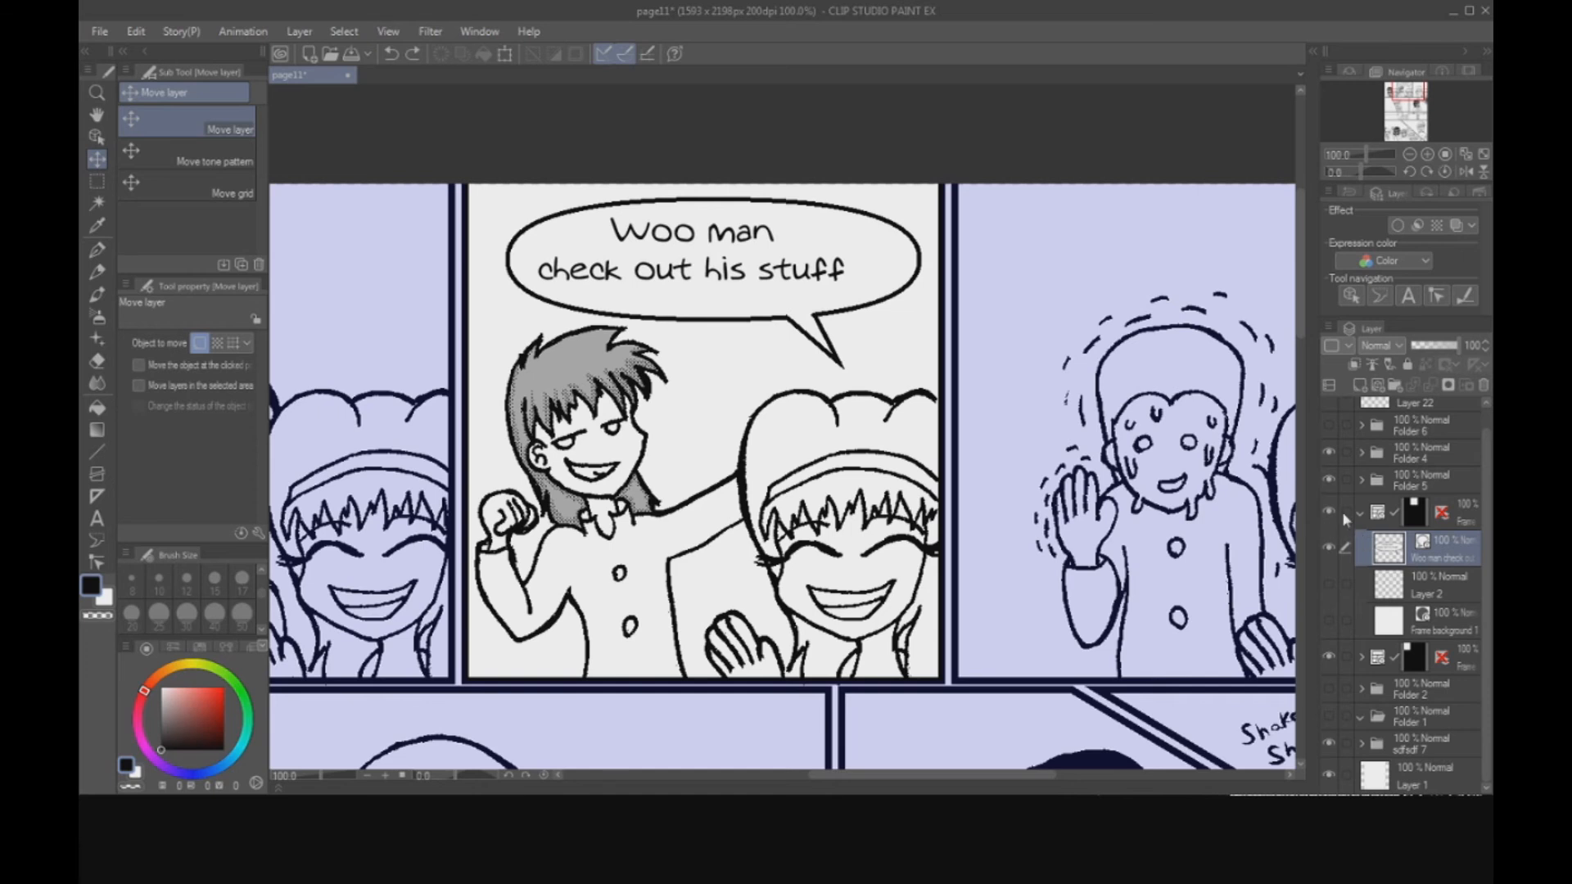
Select the dialogue text as an object and shift it to the middle of the speech balloon.
left_click(1350, 296)
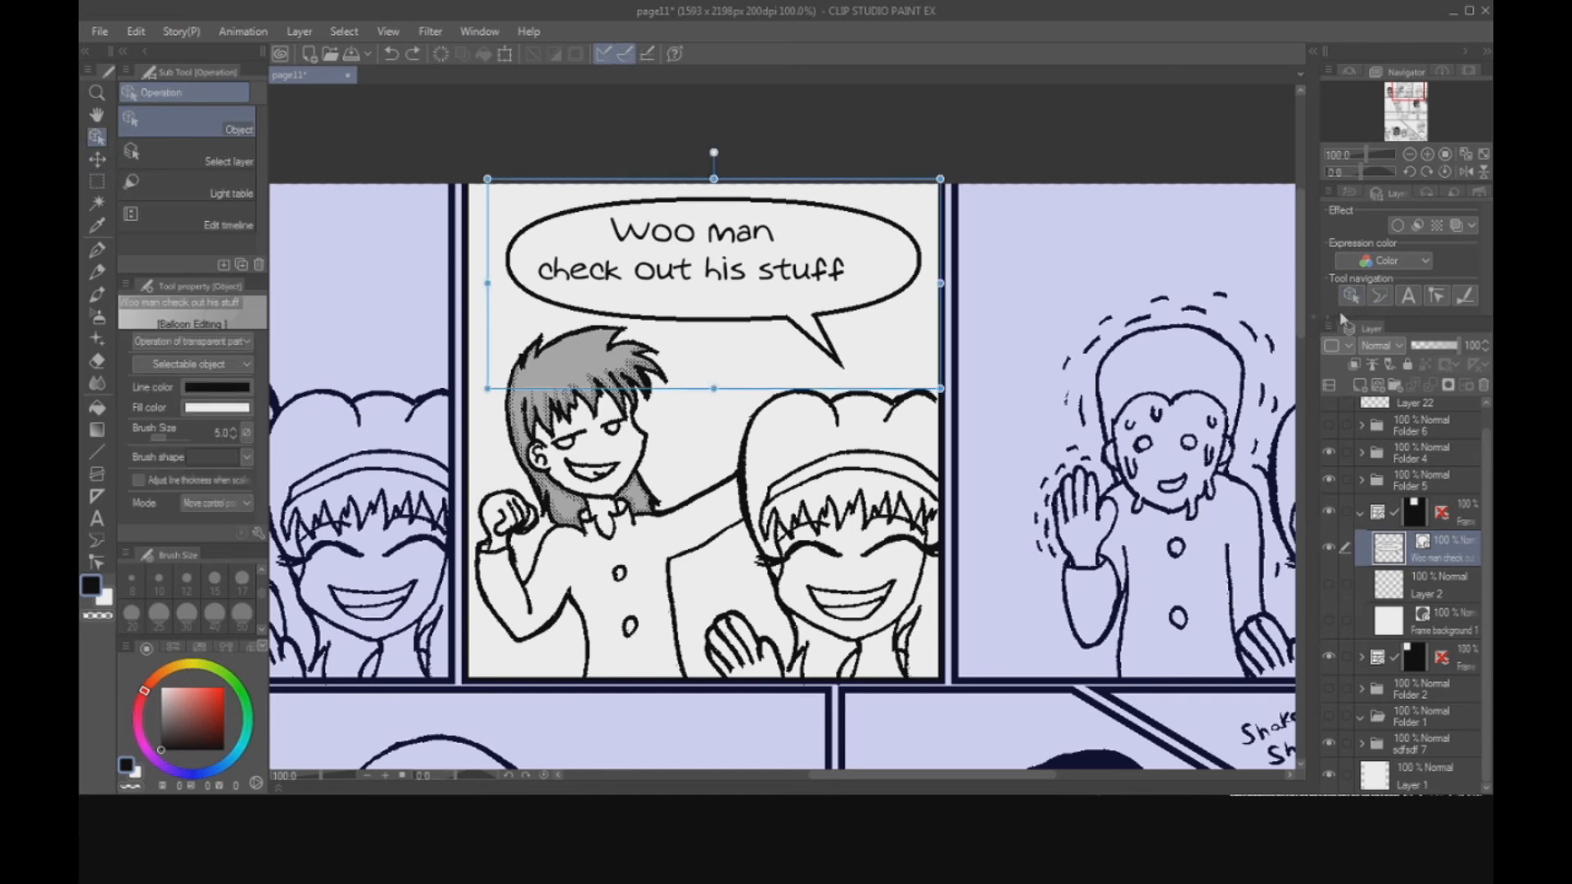
left_click_drag(784, 281, 792, 288)
left_click(98, 159)
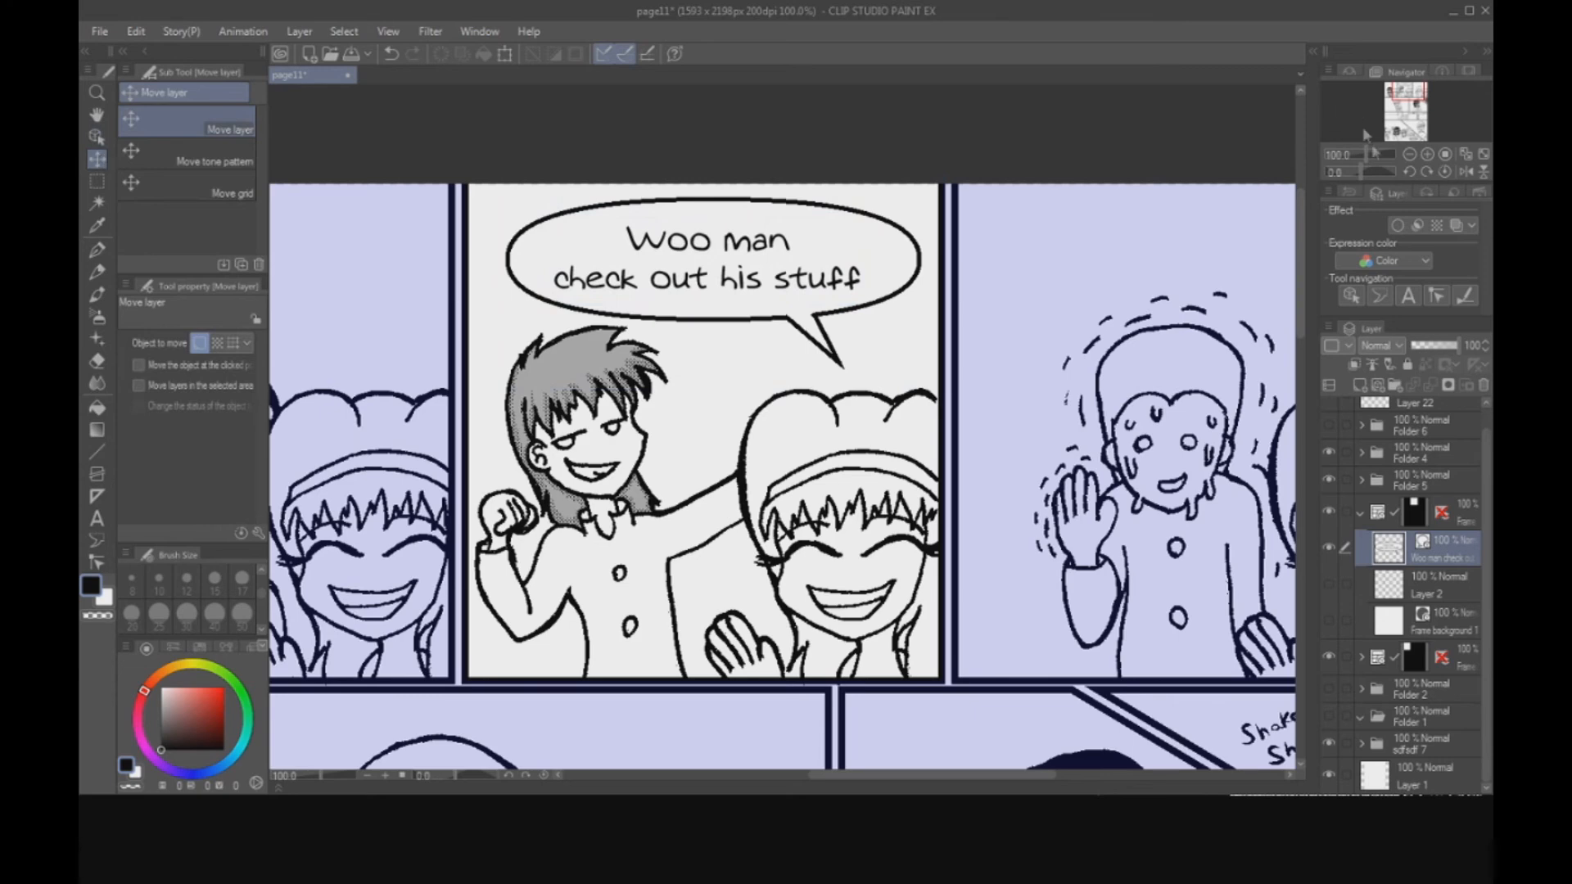
left_click(1409, 154)
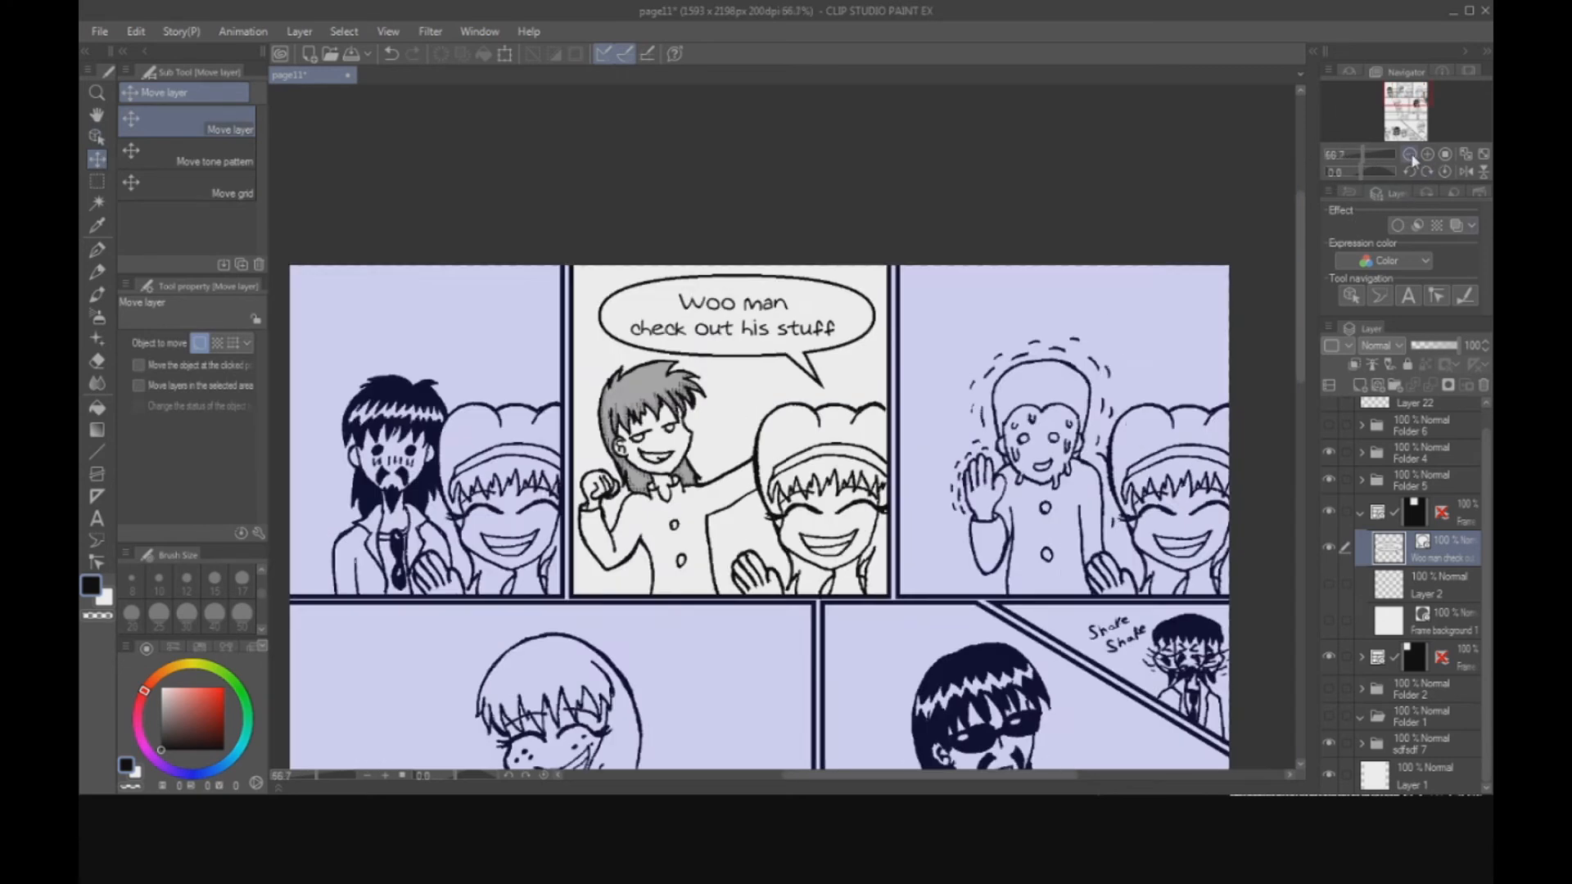
left_click(1409, 154)
mouse_move(1407, 104)
left_mouse_down()
mouse_move(1385, 113)
mouse_move(1407, 102)
left_mouse_up()
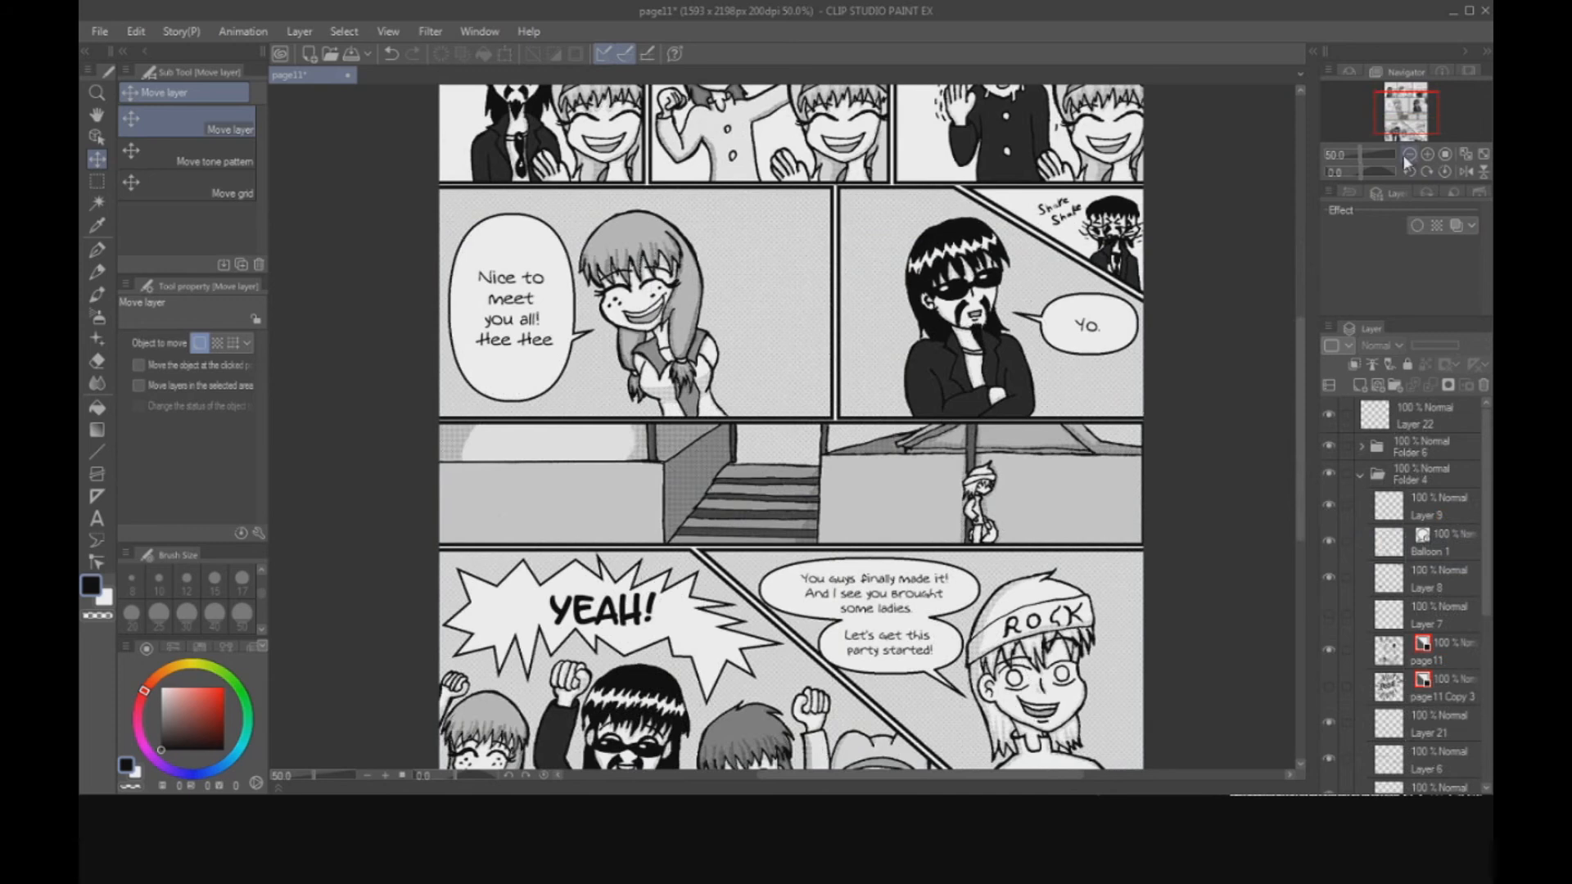
On the blank illustration canvas, draw a tall black rectangular sheet outline in the upper left with the Real G-Pen.
left_click(1409, 155)
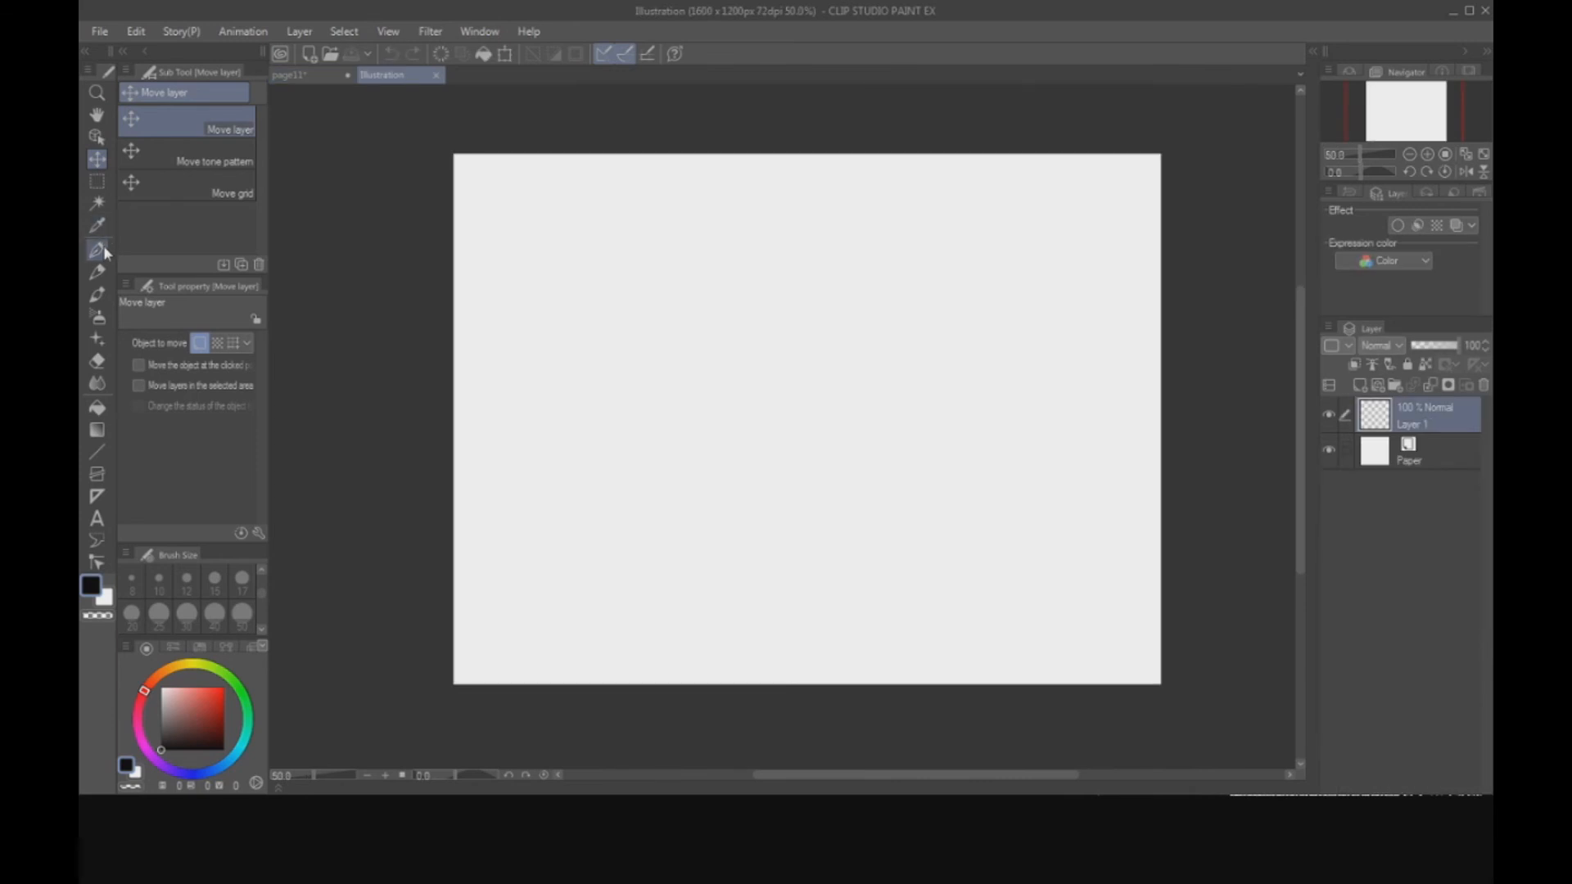
key("p")
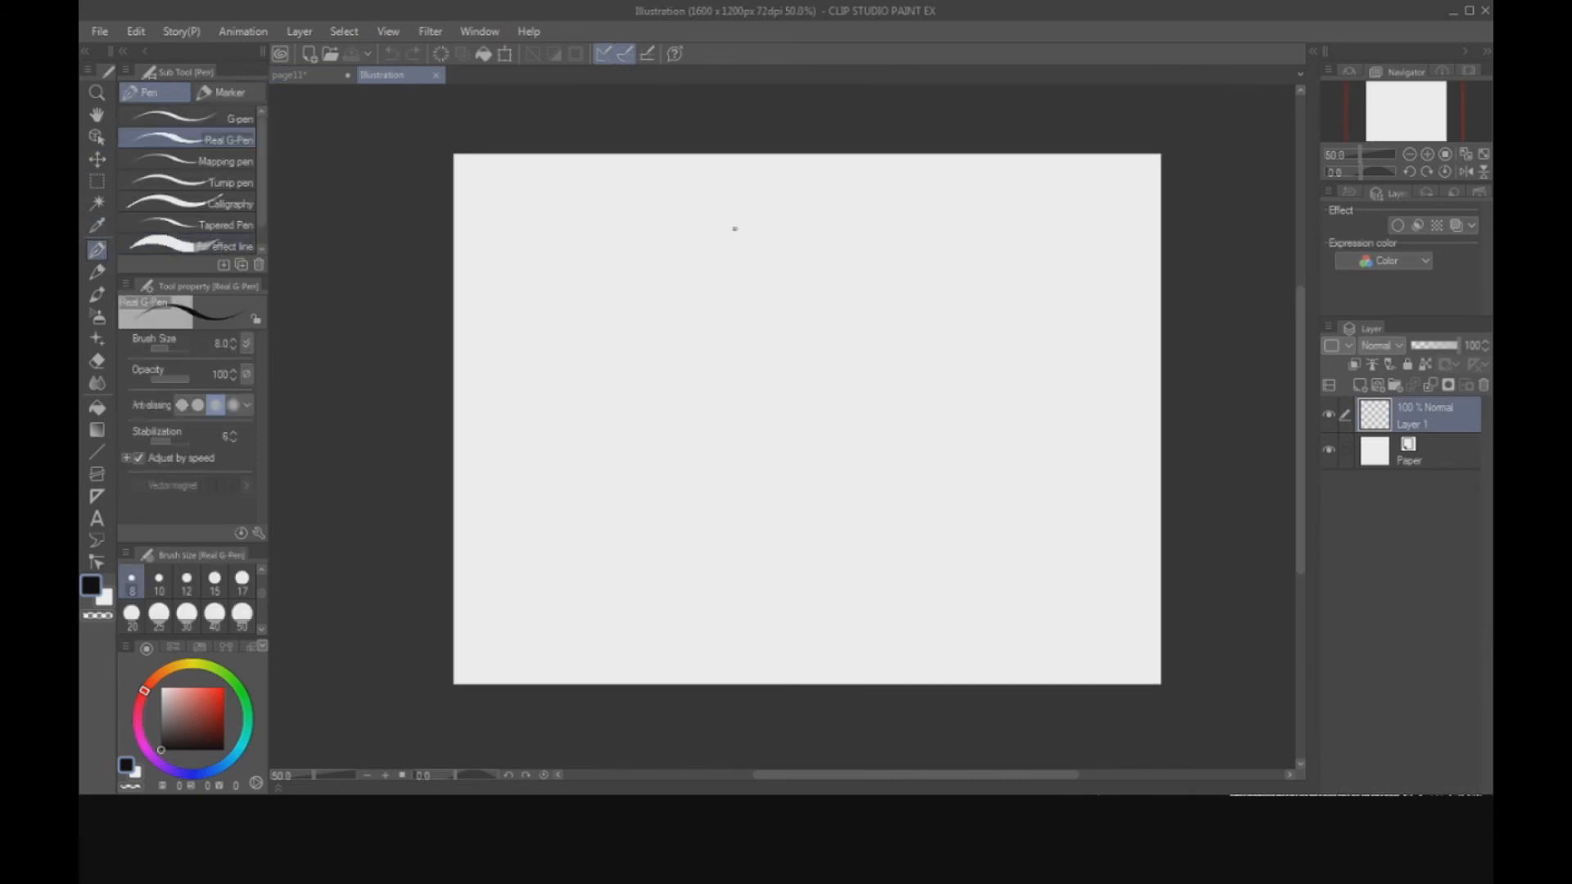
mouse_move(547, 174)
left_mouse_down()
mouse_move(545, 373)
mouse_move(649, 170)
mouse_move(671, 197)
mouse_move(655, 387)
left_mouse_up()
left_click_drag(542, 391, 651, 389)
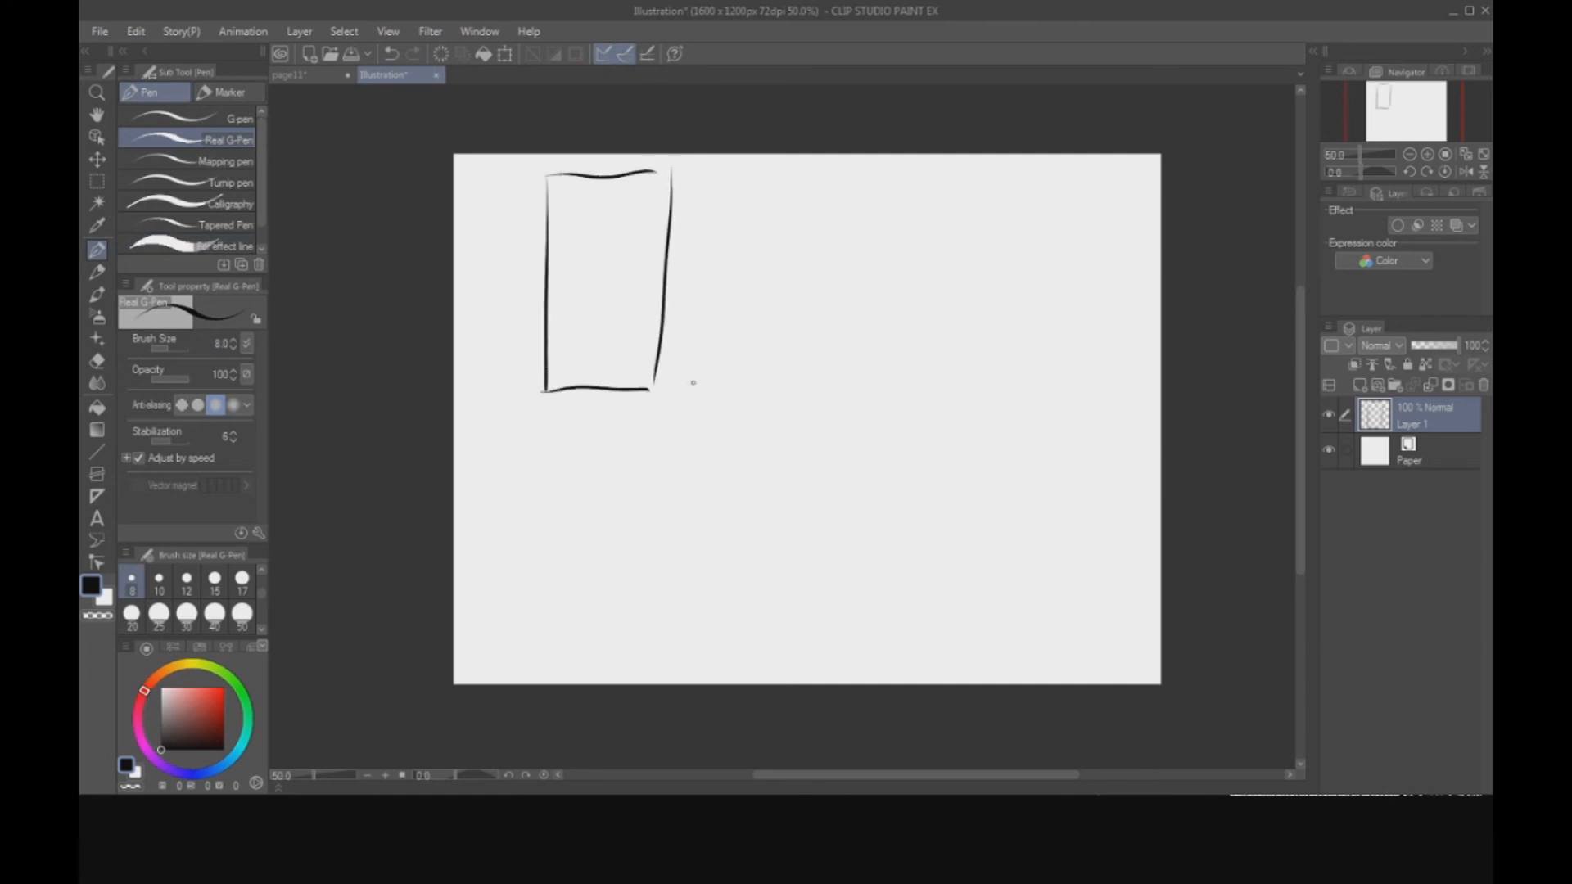
Add horizontal ruled lines, a vertical margin line and three small punch holes to make the sheet look like notebook paper.
mouse_move(548, 211)
left_mouse_down()
mouse_move(688, 199)
mouse_move(696, 227)
left_mouse_up()
left_click_drag(542, 273, 666, 261)
left_click_drag(547, 311, 679, 303)
left_click_drag(540, 352, 654, 341)
left_click_drag(561, 372, 679, 358)
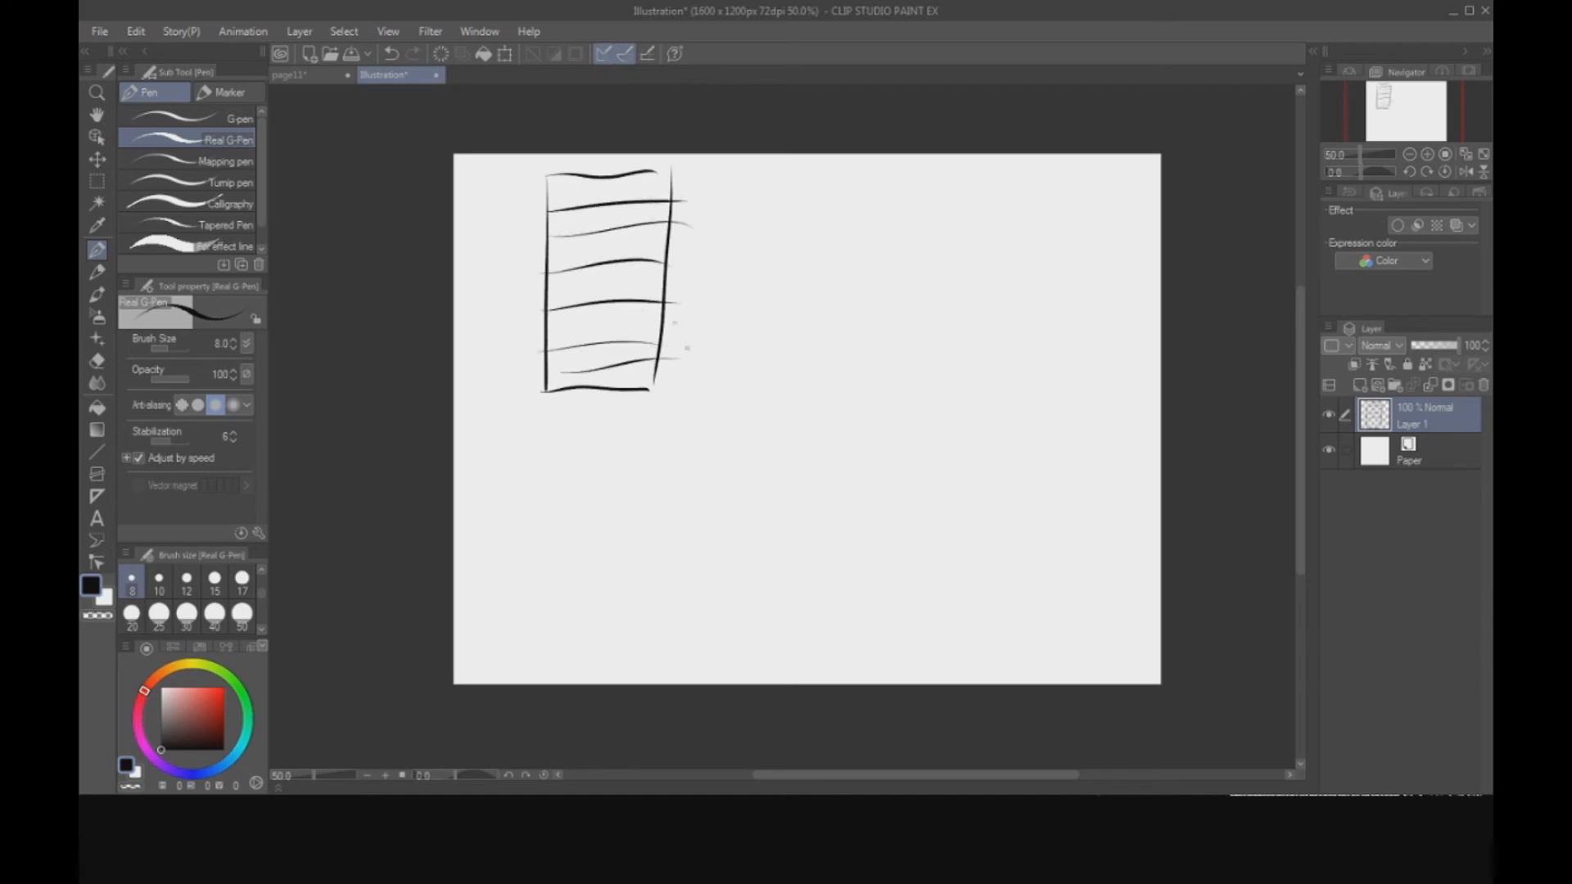
left_click_drag(566, 178, 570, 410)
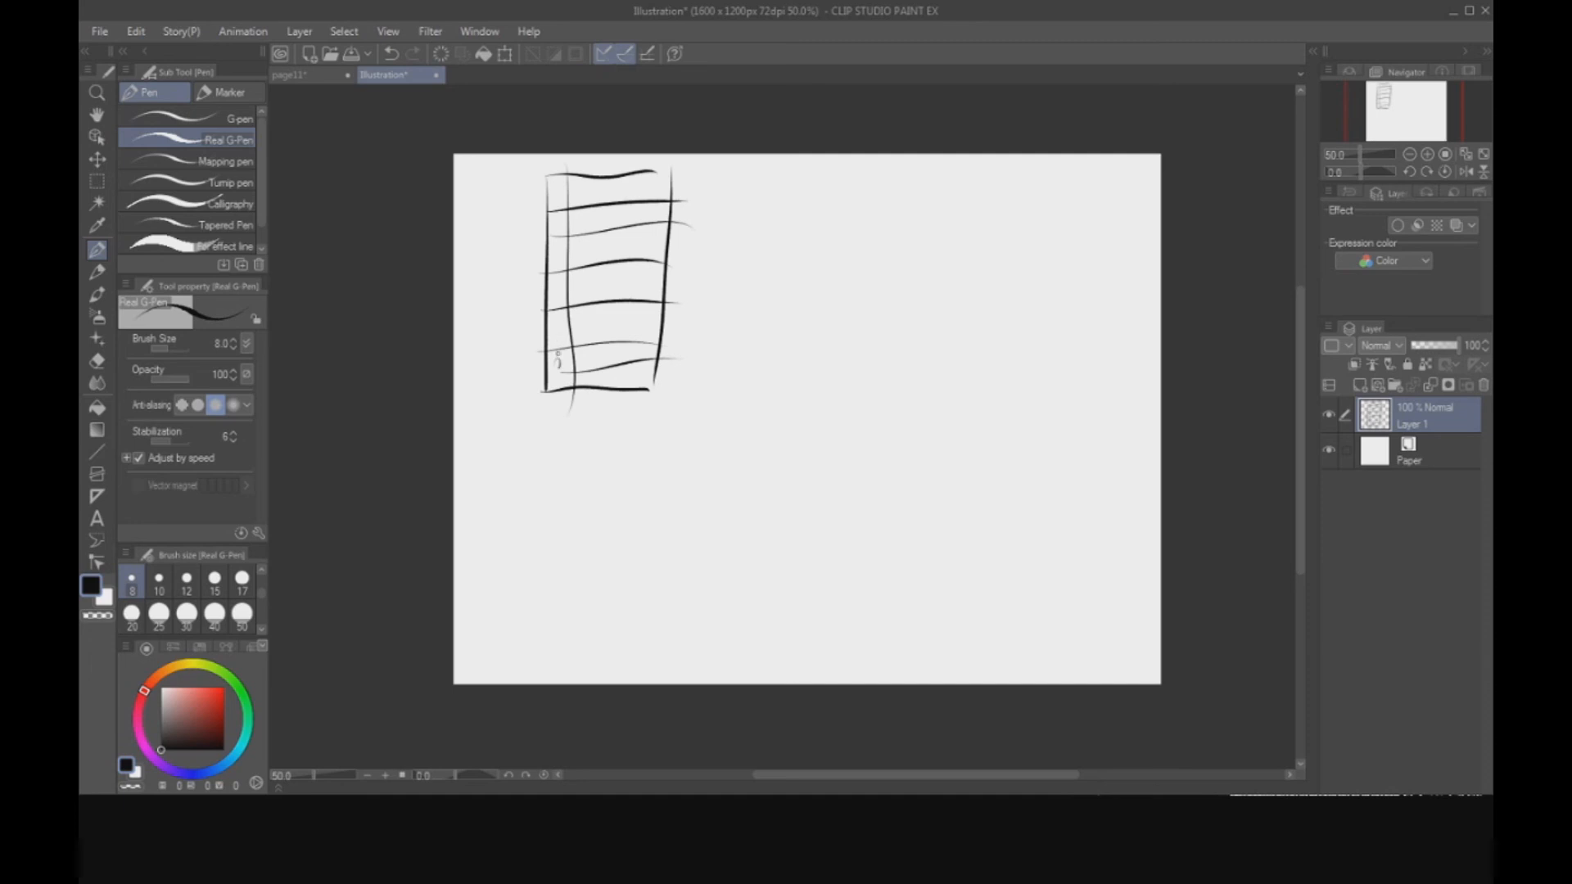
left_click_drag(557, 283, 554, 296)
left_click_drag(562, 191, 556, 203)
Switch the pen colour to red and sketch comic panel dividers with rough character heads over the notebook sheet.
left_click(223, 688)
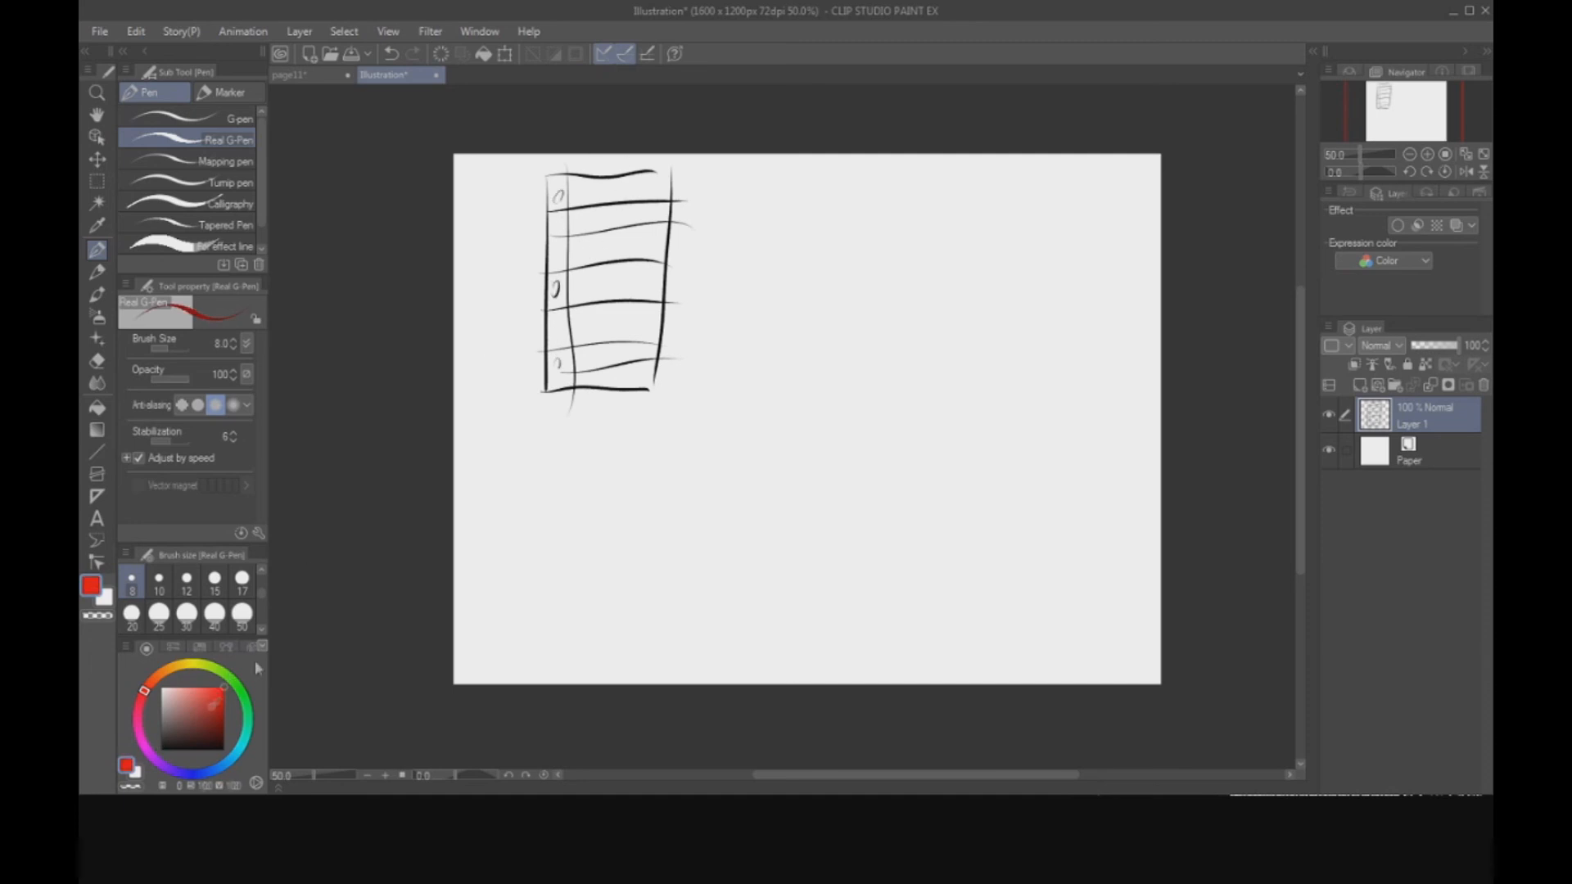
mouse_move(616, 180)
left_mouse_down()
mouse_move(609, 230)
mouse_move(684, 227)
left_mouse_up()
left_click_drag(555, 282, 664, 260)
left_click_drag(553, 334, 659, 330)
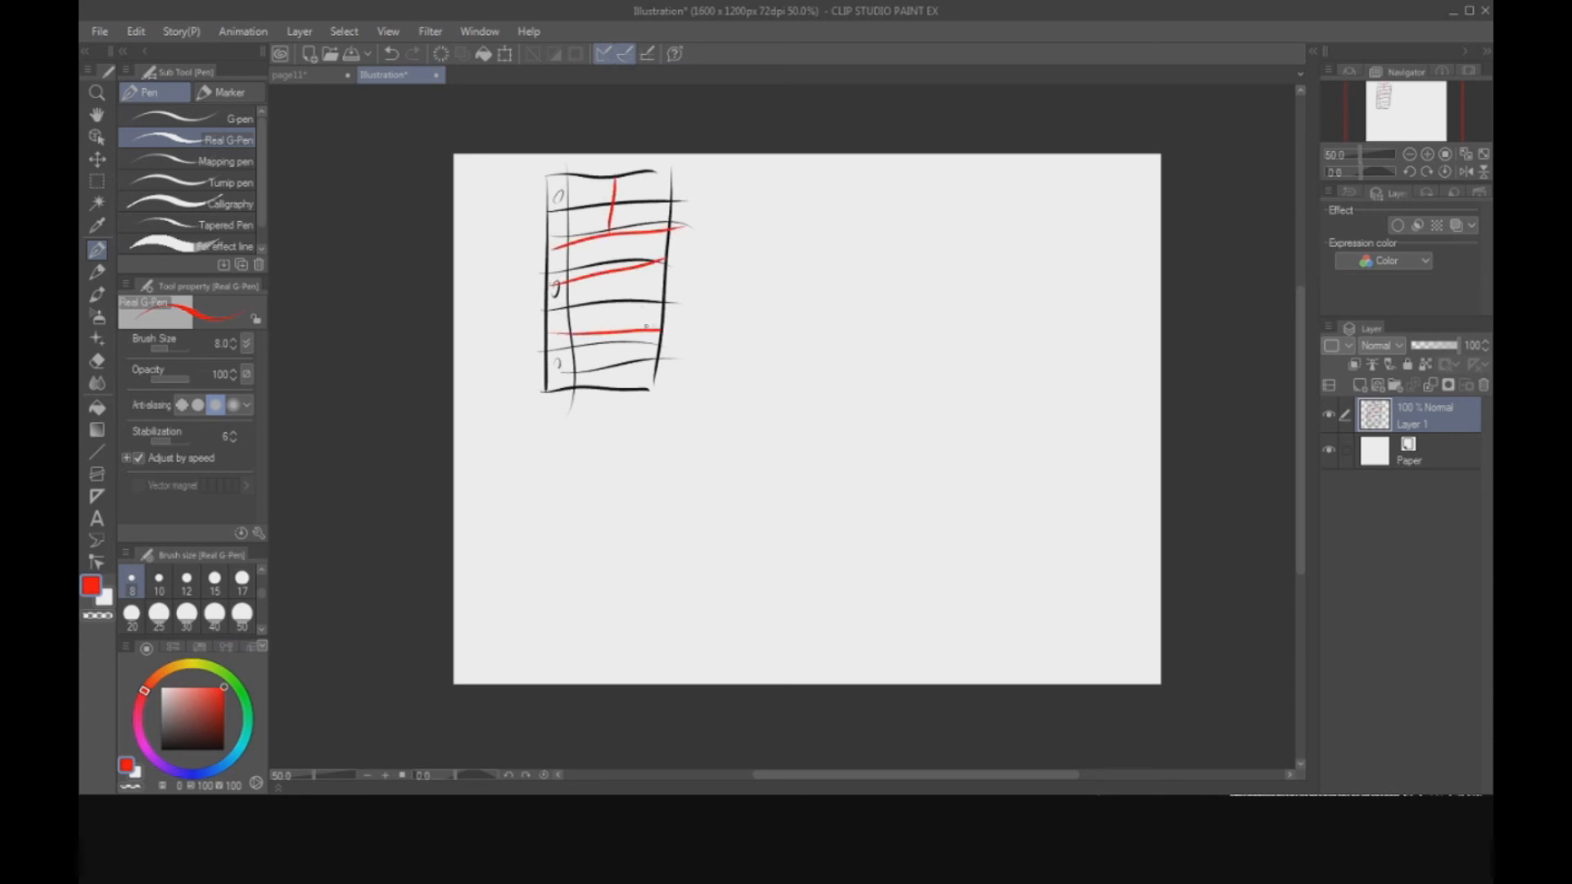
left_click_drag(594, 278, 627, 328)
mouse_move(643, 214)
left_mouse_down()
mouse_move(628, 207)
mouse_move(640, 227)
mouse_move(567, 197)
mouse_move(607, 266)
mouse_move(655, 286)
mouse_move(596, 287)
mouse_move(605, 386)
mouse_move(630, 366)
left_mouse_up()
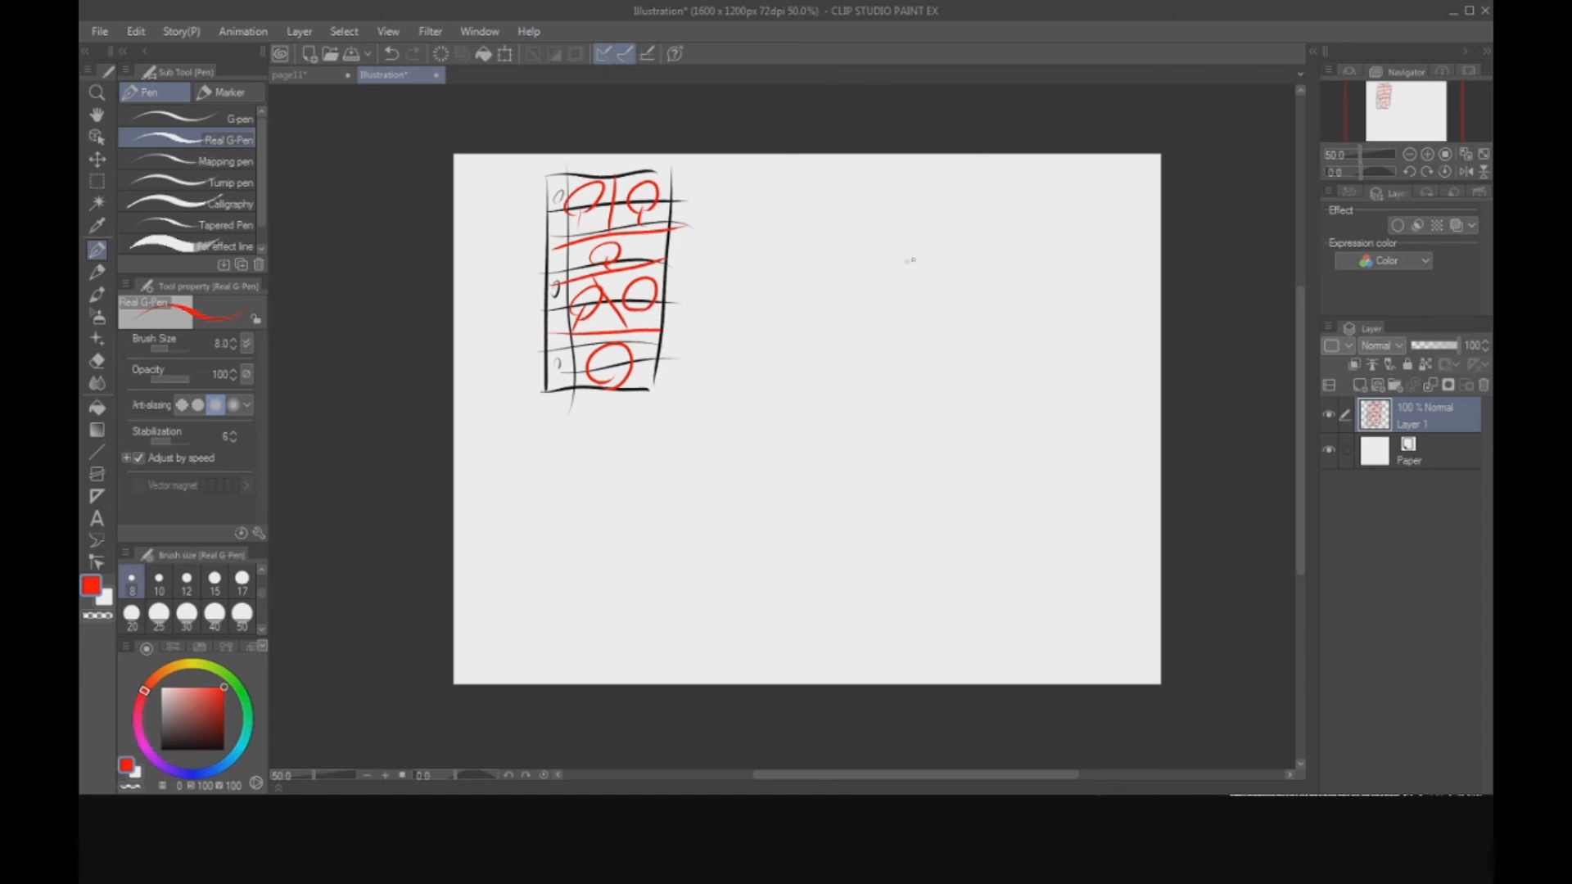
Sketch a small red comic panel block in the upper right, surrounded by a larger sheet with a margin line and punch holes.
mouse_move(908, 210)
left_mouse_down()
mouse_move(904, 287)
mouse_move(971, 206)
mouse_move(967, 280)
left_mouse_up()
mouse_move(906, 235)
left_mouse_down()
mouse_move(969, 232)
mouse_move(939, 261)
mouse_move(968, 258)
left_mouse_up()
left_click_drag(845, 188, 849, 410)
mouse_move(858, 182)
left_mouse_down()
mouse_move(1033, 185)
mouse_move(986, 438)
left_mouse_up()
left_click_drag(863, 413, 1038, 412)
left_click_drag(885, 172, 894, 438)
mouse_move(873, 211)
left_mouse_down()
mouse_move(889, 314)
mouse_move(862, 286)
left_mouse_up()
left_click_drag(872, 351, 866, 380)
Draw red ruled lines across the larger sheet, around the small comic, and close off its top edge.
left_click_drag(973, 220, 1061, 224)
left_click_drag(896, 298, 1036, 310)
left_click_drag(892, 349, 1006, 364)
left_click_drag(896, 399, 1000, 396)
left_click_drag(962, 253, 1015, 252)
left_click_drag(886, 179, 1044, 188)
Sketch tiny round character heads inside the panels of the small comic.
left_click_drag(940, 215, 924, 226)
mouse_move(954, 212)
left_mouse_down()
mouse_move(943, 244)
mouse_move(958, 258)
left_mouse_up()
mouse_move(926, 249)
left_mouse_down()
mouse_move(915, 261)
mouse_move(933, 278)
left_mouse_up()
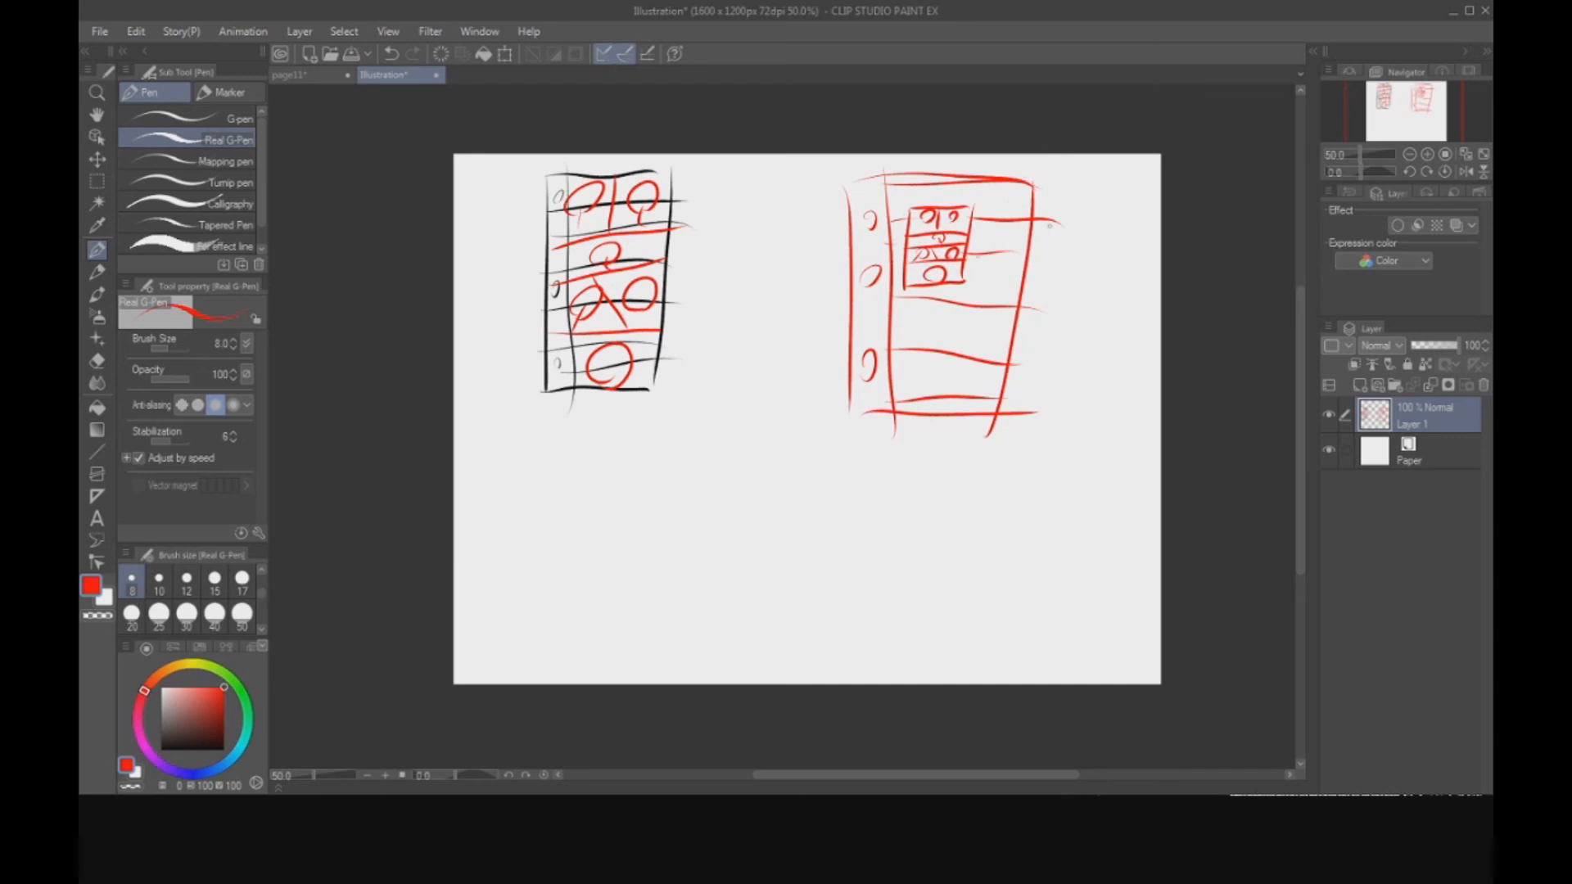
Draw a stick figure to the right of the larger sheet and scribble handwritten notes beside the small comic.
mouse_move(1094, 271)
left_mouse_down()
mouse_move(1111, 347)
mouse_move(1088, 328)
mouse_move(1114, 327)
left_mouse_up()
left_click_drag(966, 223, 990, 231)
left_click_drag(985, 206, 1013, 211)
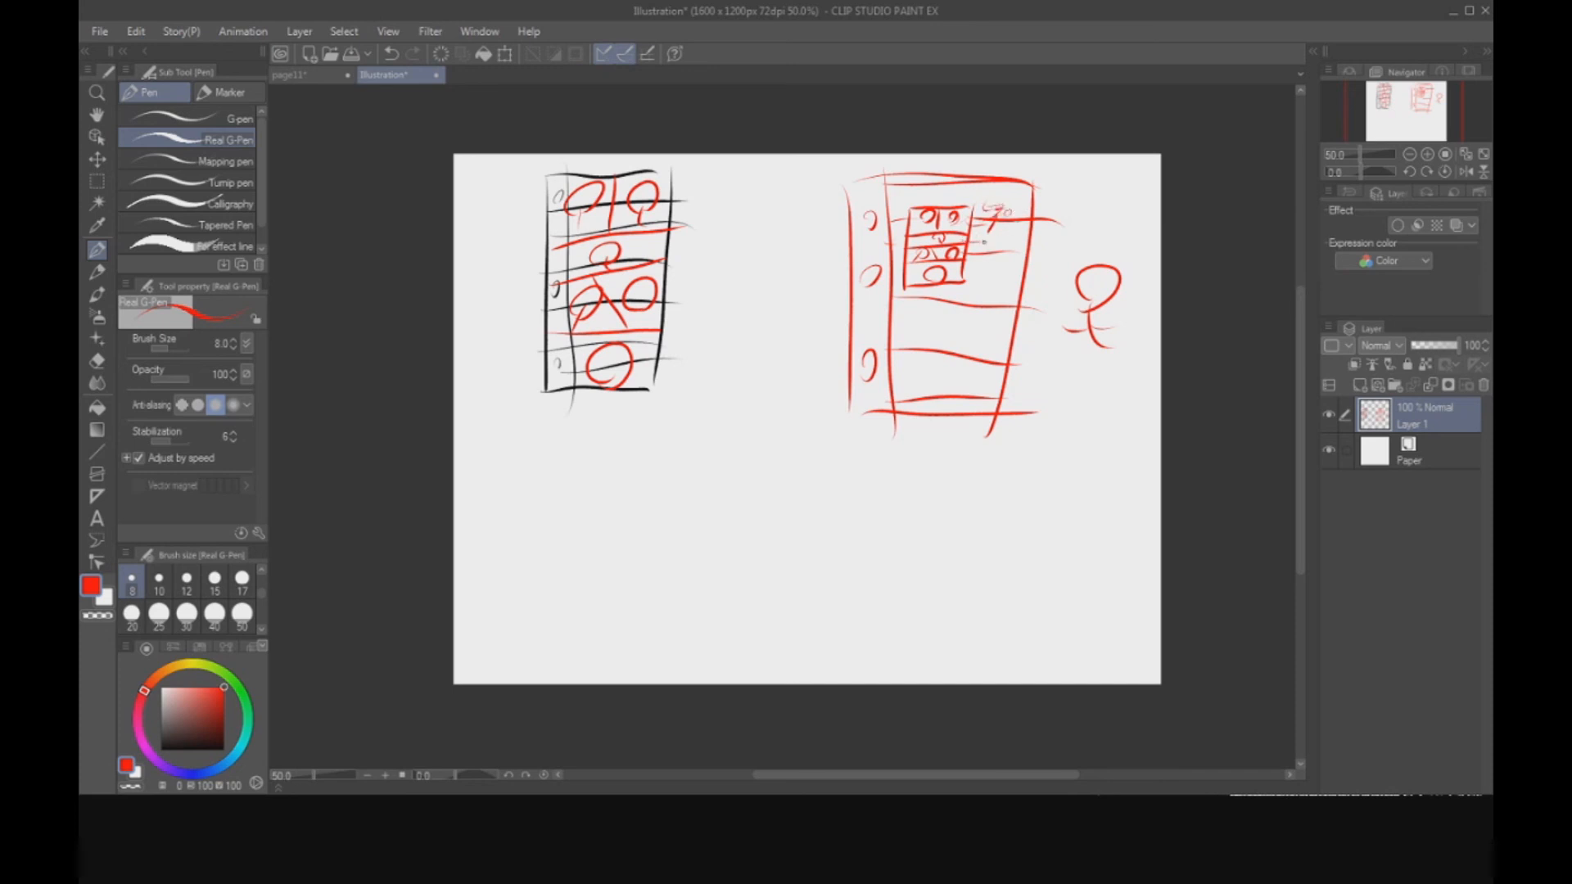
left_click_drag(985, 234, 1028, 241)
Return to the page11 document and look over the whole finished comic page.
left_click(290, 75)
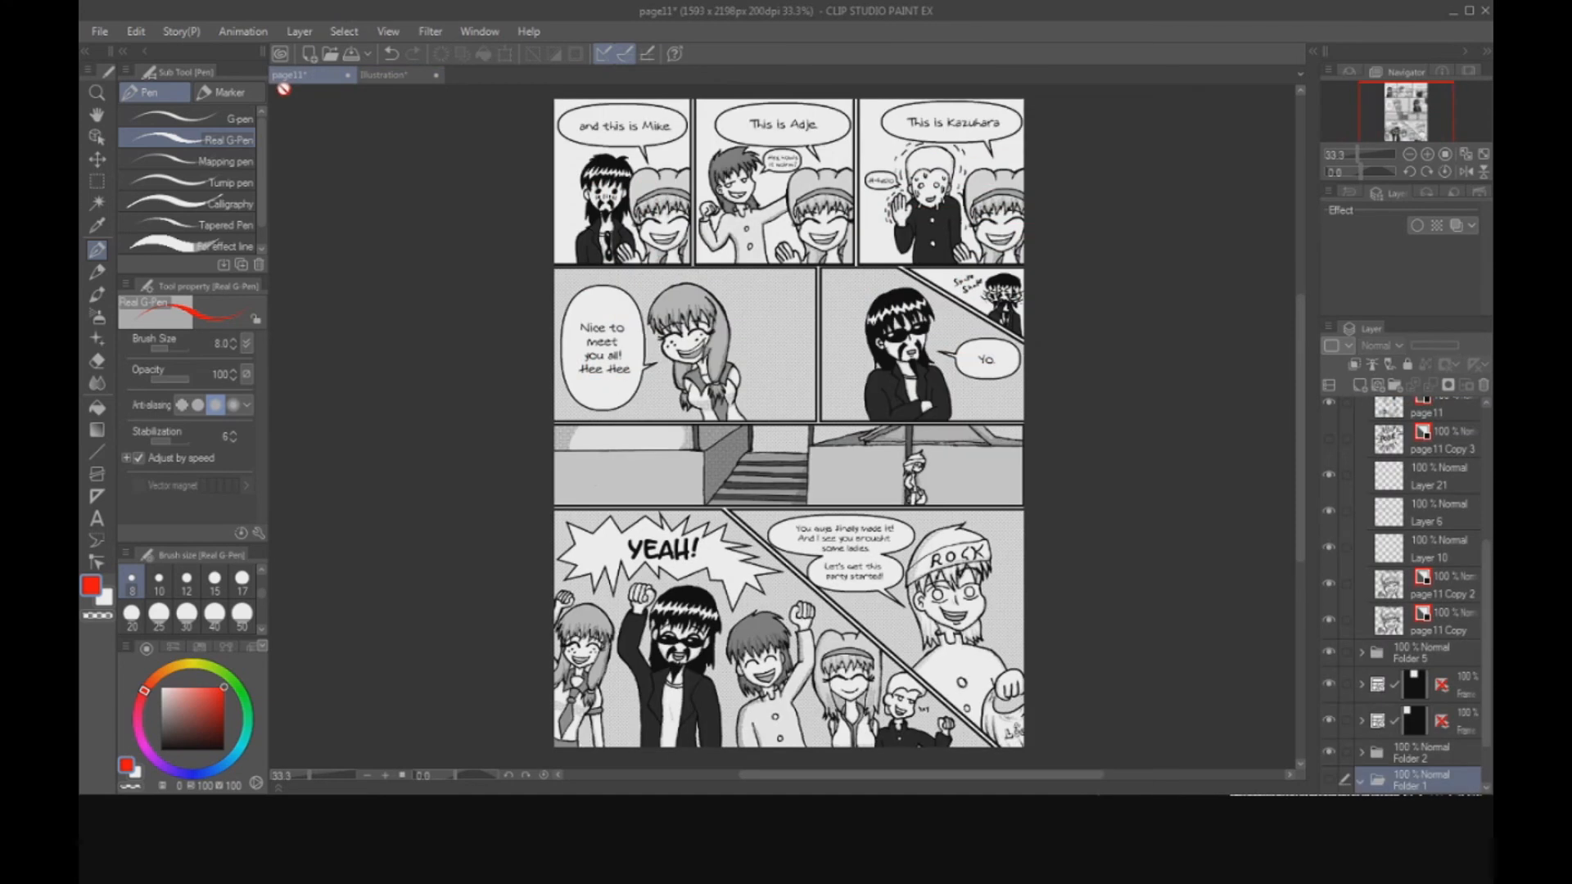
left_click_drag(1405, 104, 1414, 99)
left_click_drag(1406, 108, 1407, 107)
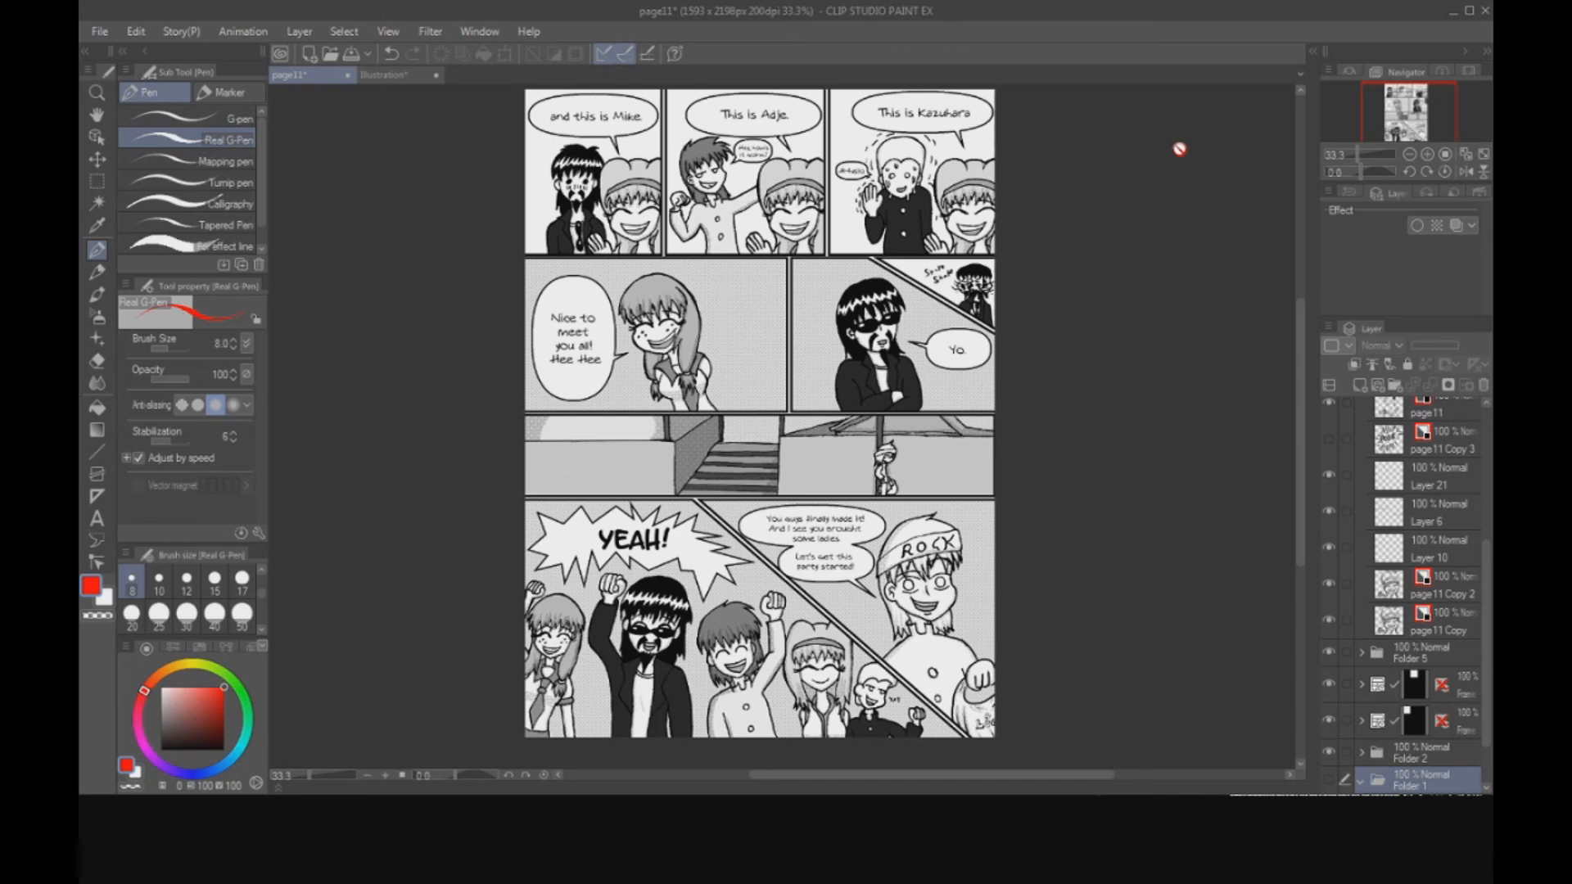
On the illustration canvas, handwrite "Give me ur TACOs!" in large red letters below the sketches.
left_click(390, 75)
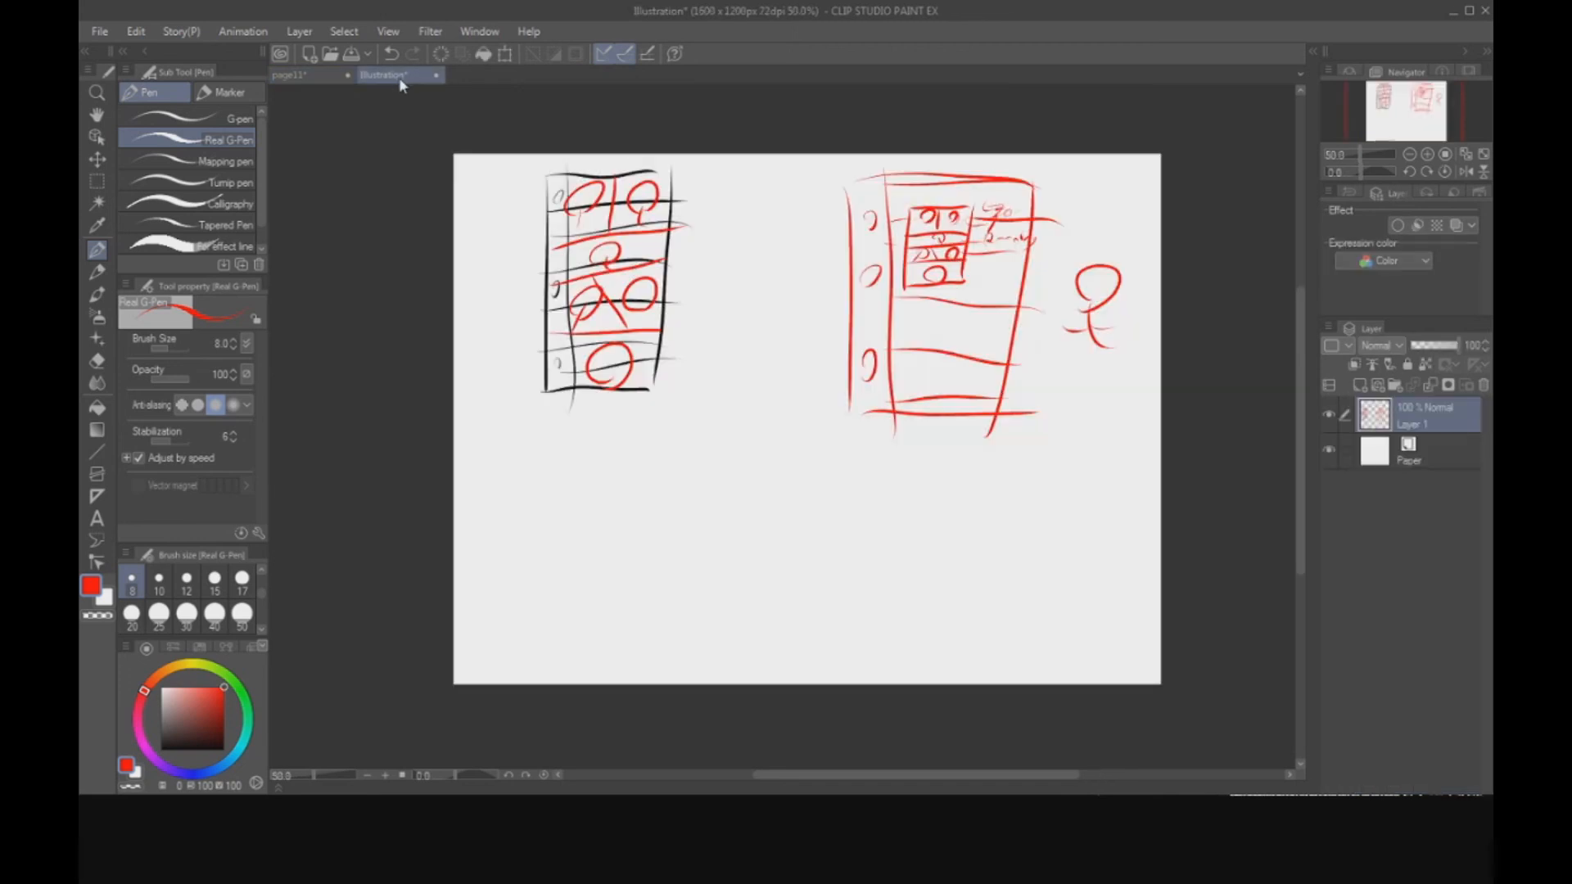
mouse_move(695, 460)
left_mouse_down()
mouse_move(721, 502)
mouse_move(817, 516)
left_mouse_up()
mouse_move(866, 534)
left_mouse_down()
mouse_move(929, 509)
mouse_move(987, 512)
left_mouse_up()
mouse_move(731, 565)
left_mouse_down()
mouse_move(790, 583)
mouse_move(770, 679)
left_mouse_up()
mouse_move(806, 663)
left_mouse_down()
mouse_move(841, 640)
mouse_move(849, 658)
left_mouse_up()
left_click_drag(902, 585, 901, 646)
left_click_drag(942, 588, 950, 591)
mouse_move(992, 621)
left_mouse_down()
mouse_move(983, 642)
mouse_move(997, 638)
left_mouse_up()
left_click_drag(1061, 524, 1055, 608)
left_click(1054, 624)
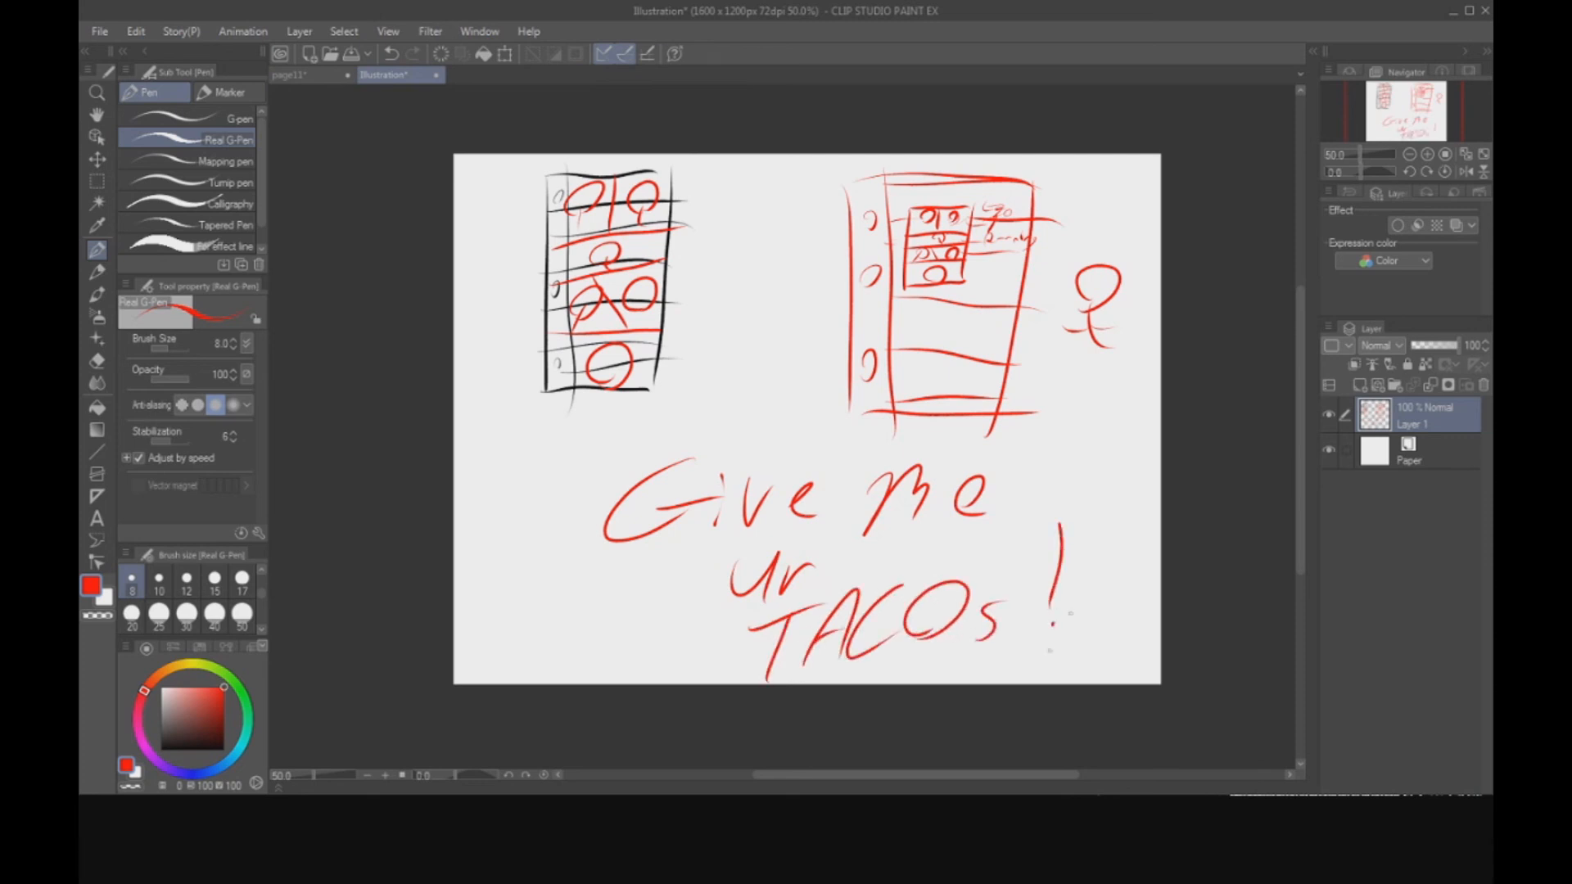